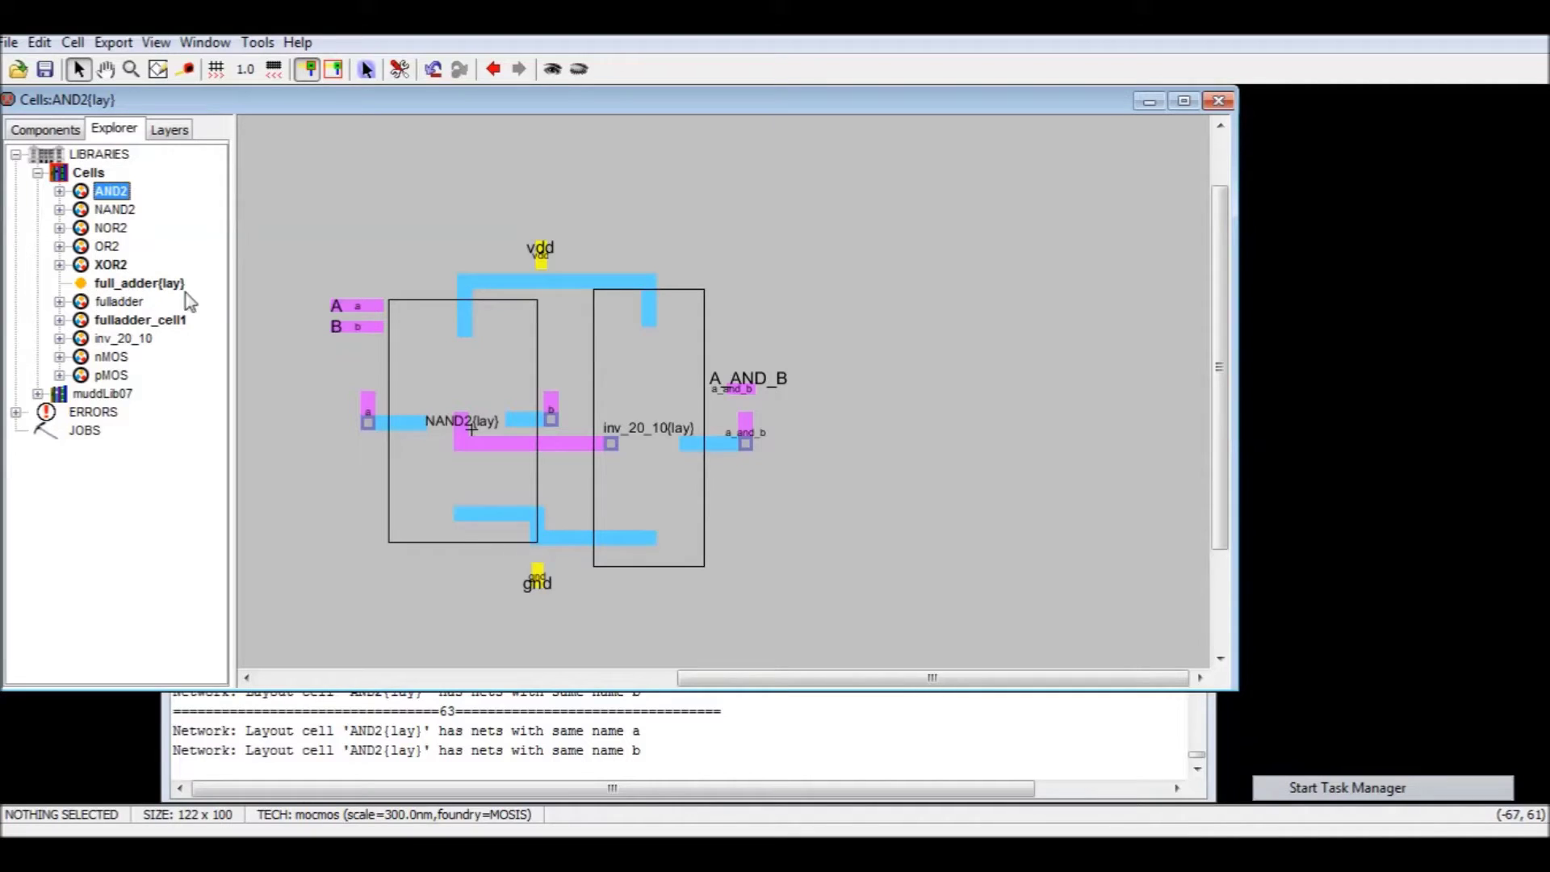
- Create a new layout cell named test in the Cells library
double_click(114, 194)
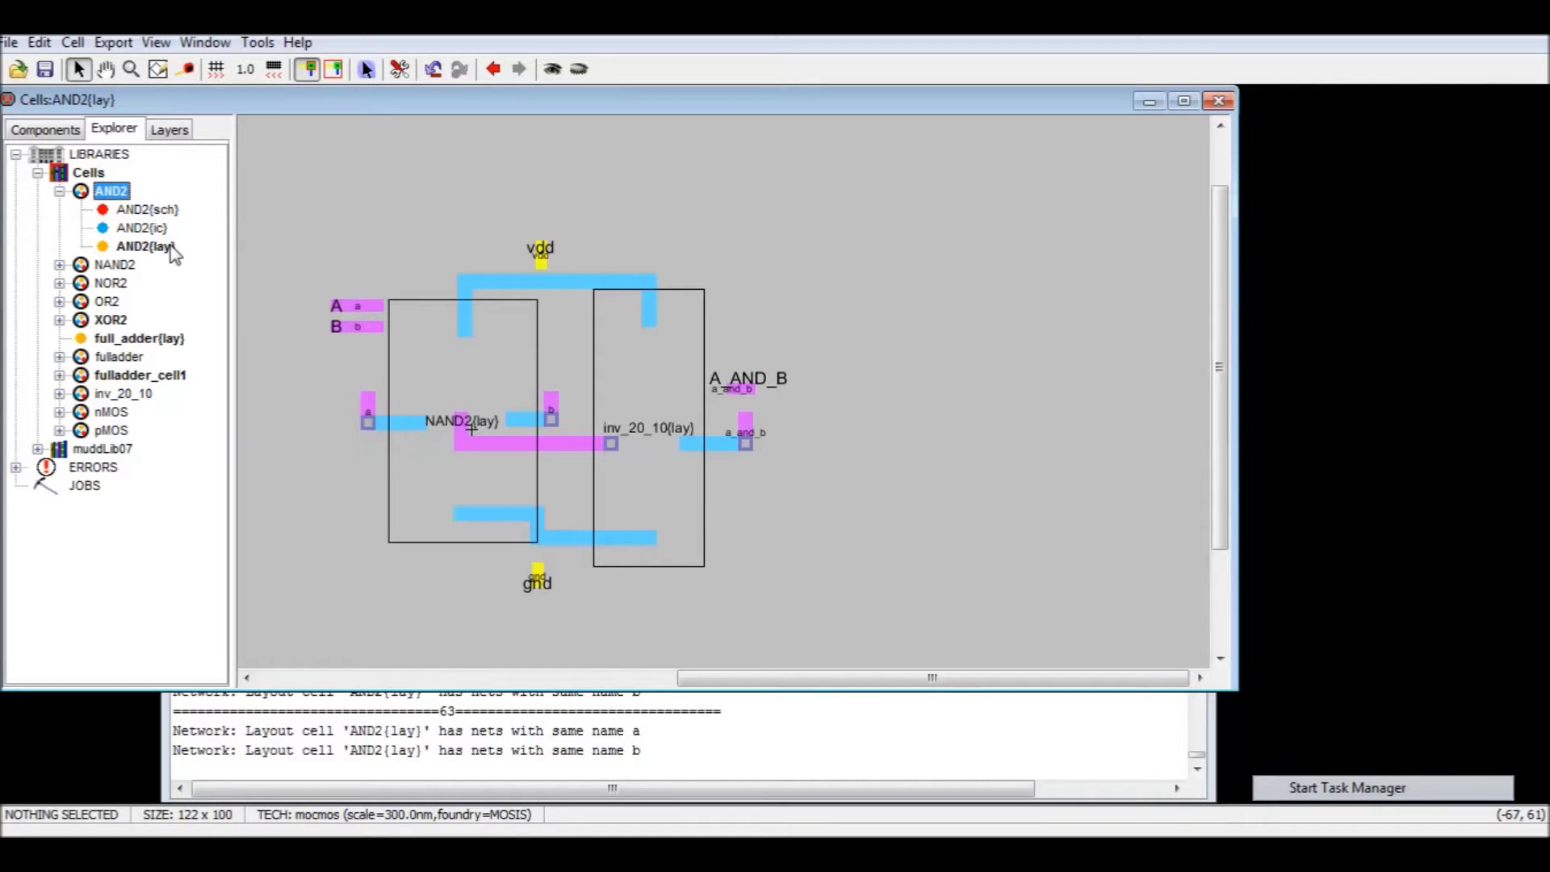
click(73, 42)
click(110, 72)
text(test)
key(Return)
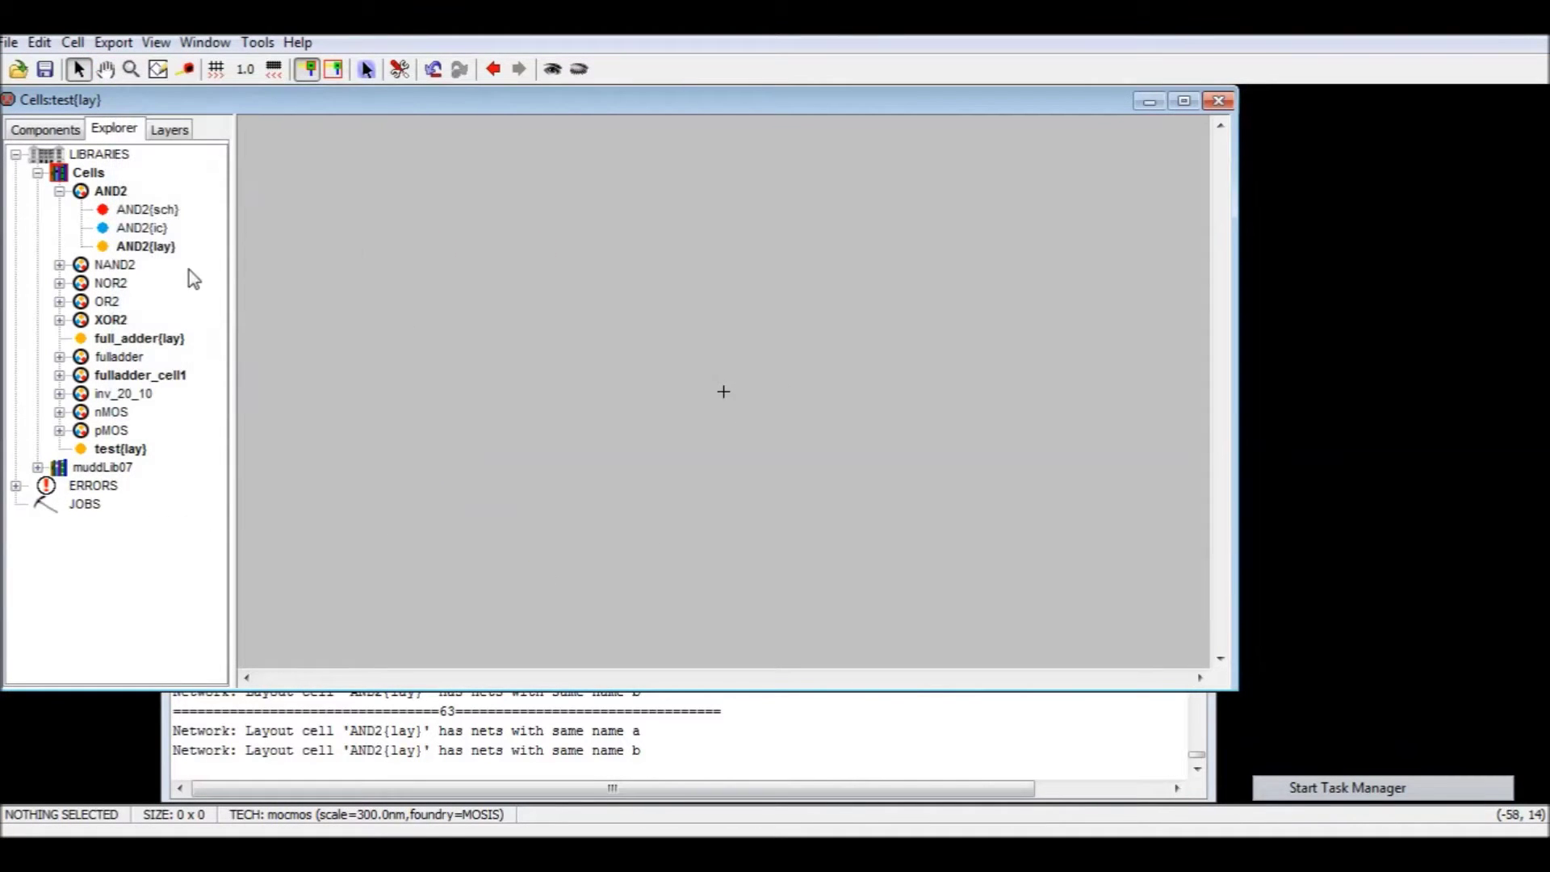
click(121, 450)
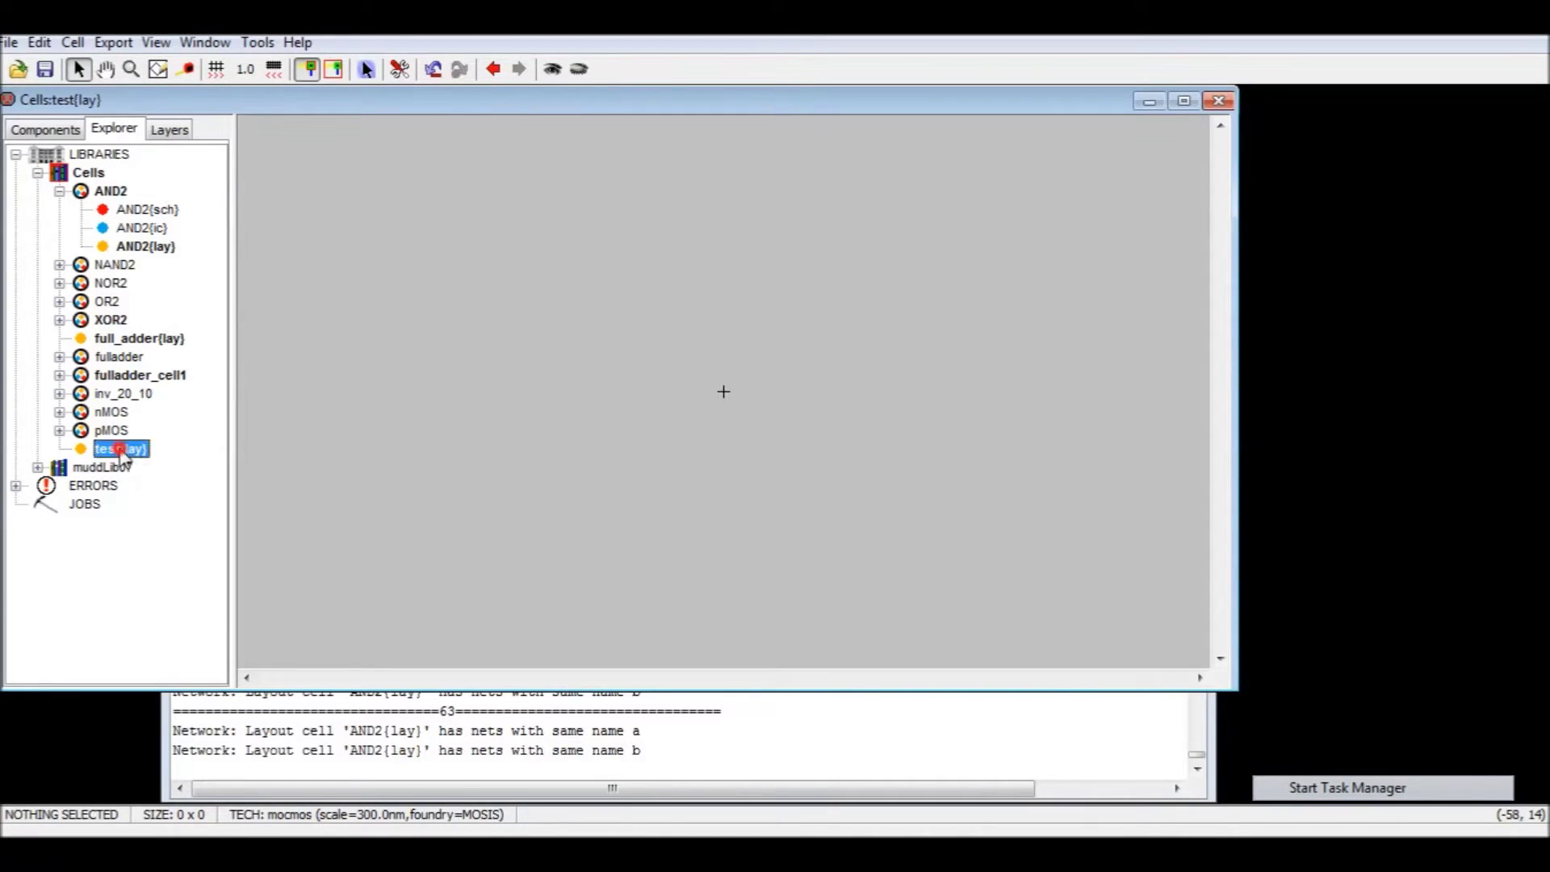
- Place an instance of the NAND2{lay} cell in the empty test layout, left of the origin
click(416, 402)
click(57, 128)
click(120, 190)
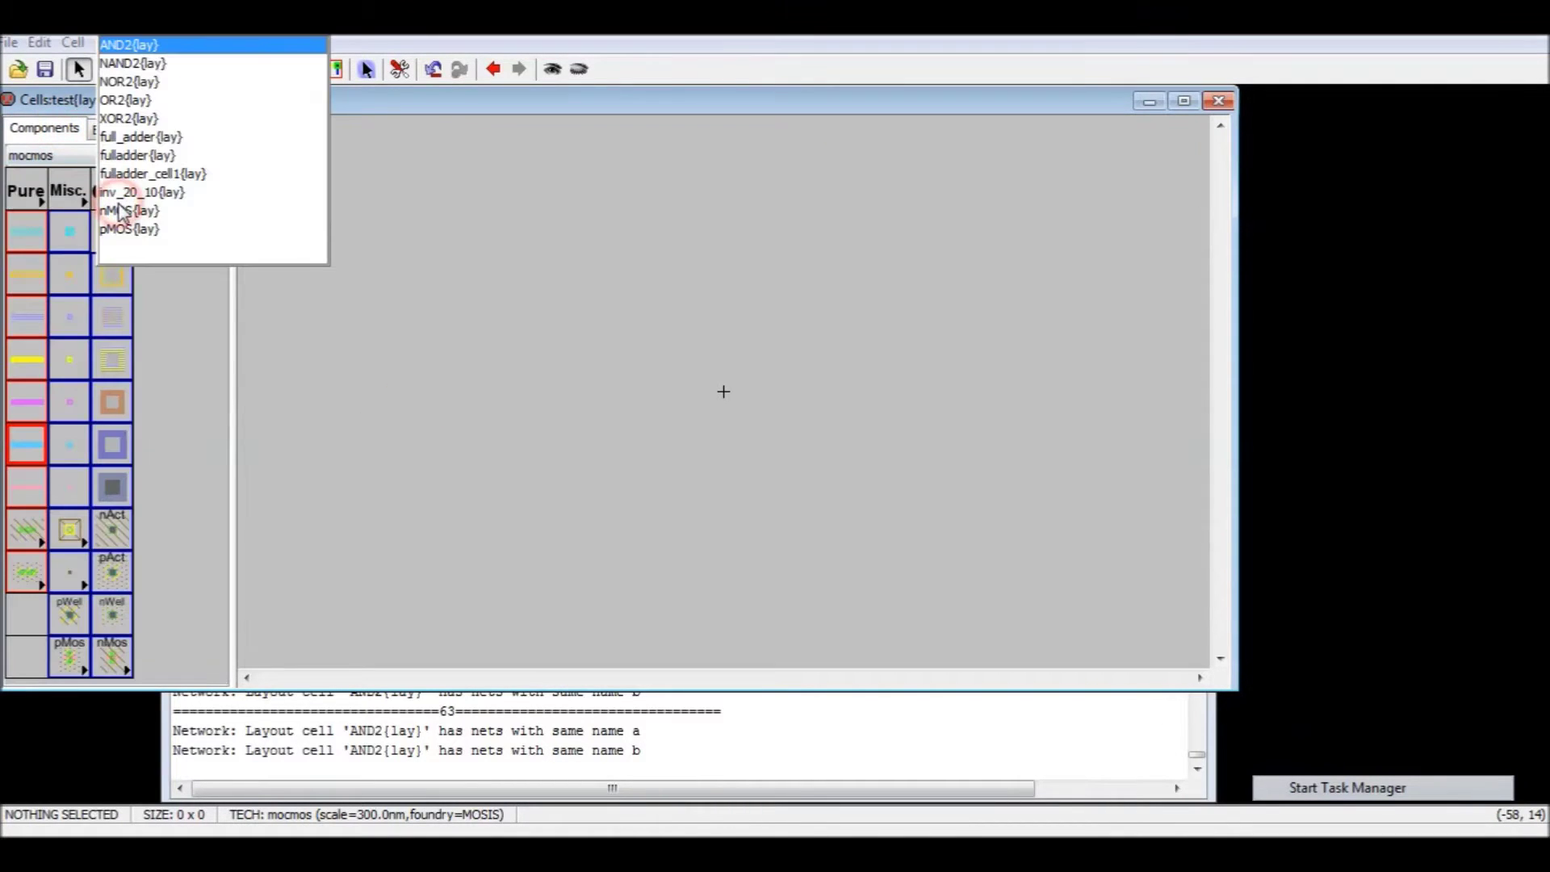
click(150, 63)
click(570, 394)
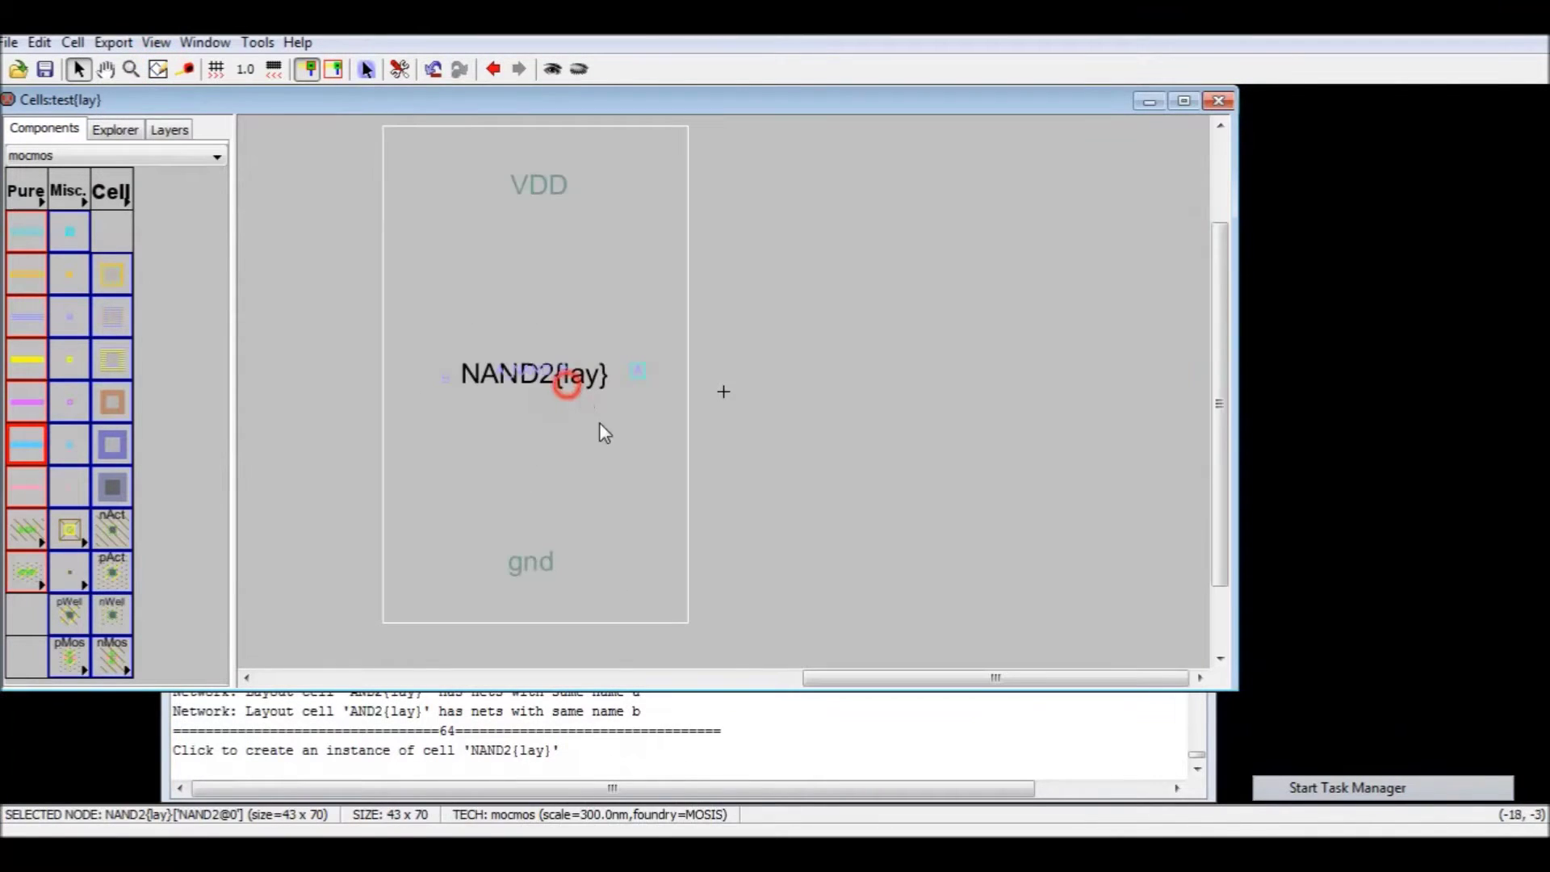
- Place an instance of the inv_20_10{lay} cell to the right of the NAND2 instance
click(126, 196)
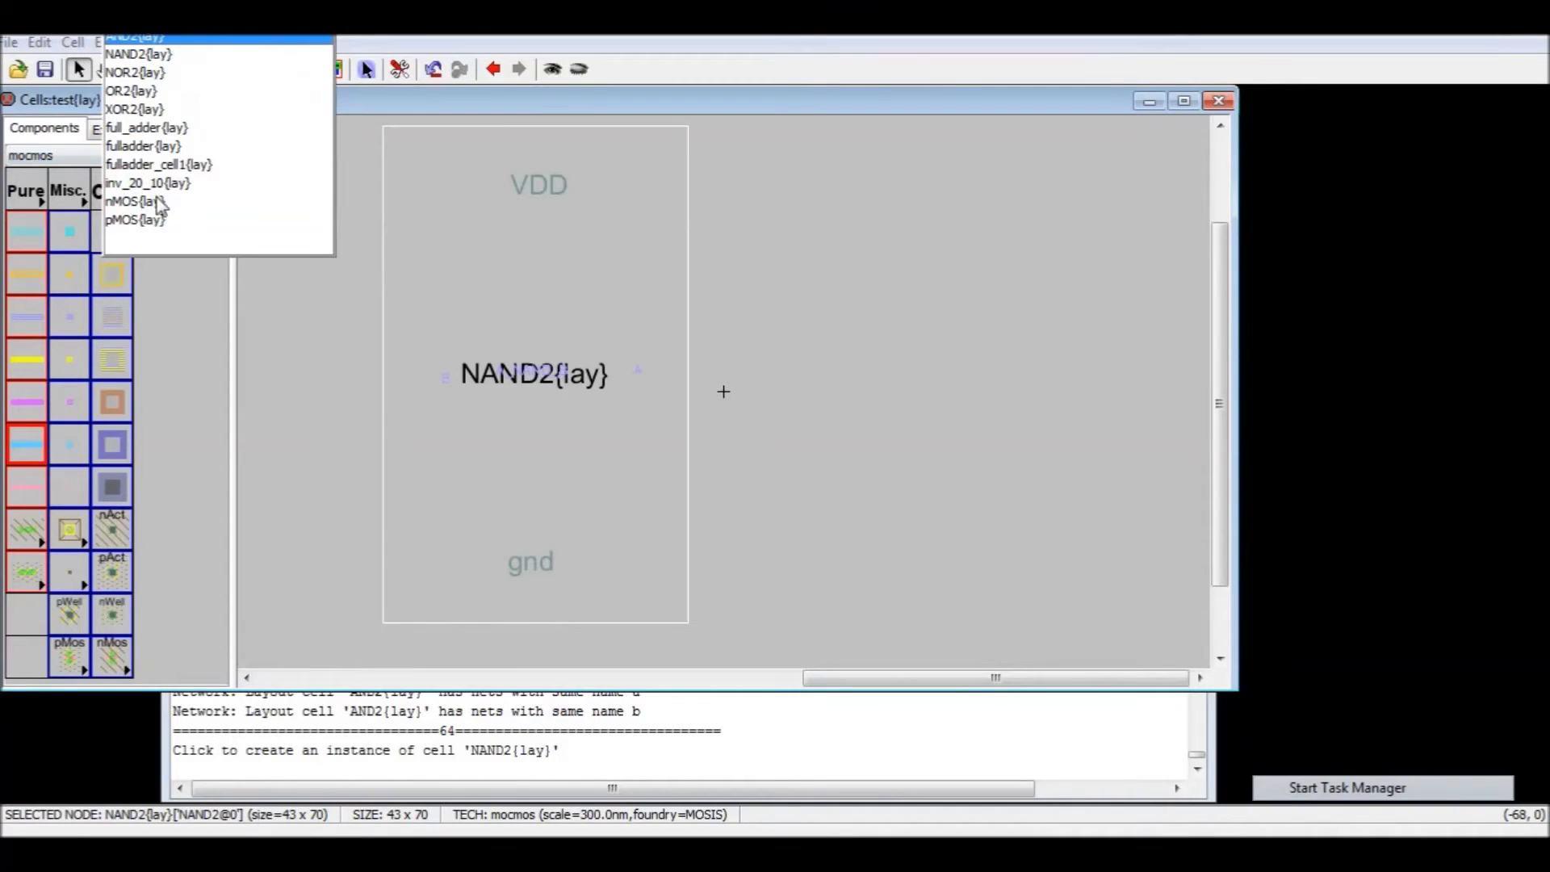
click(162, 188)
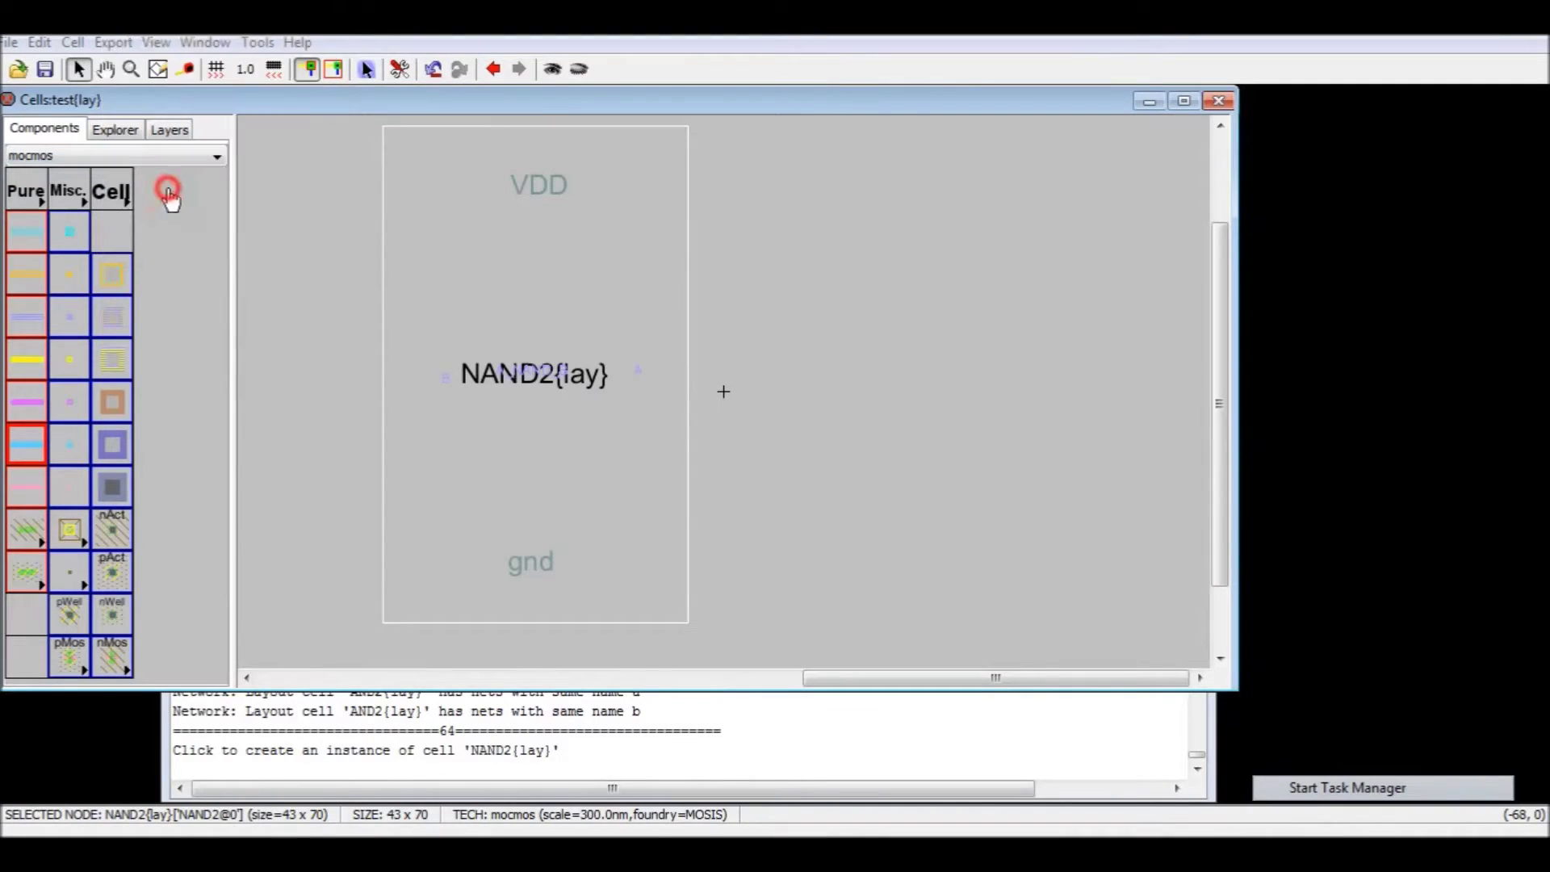
click(915, 361)
ctrl+scroll(913, 361, down, 2)
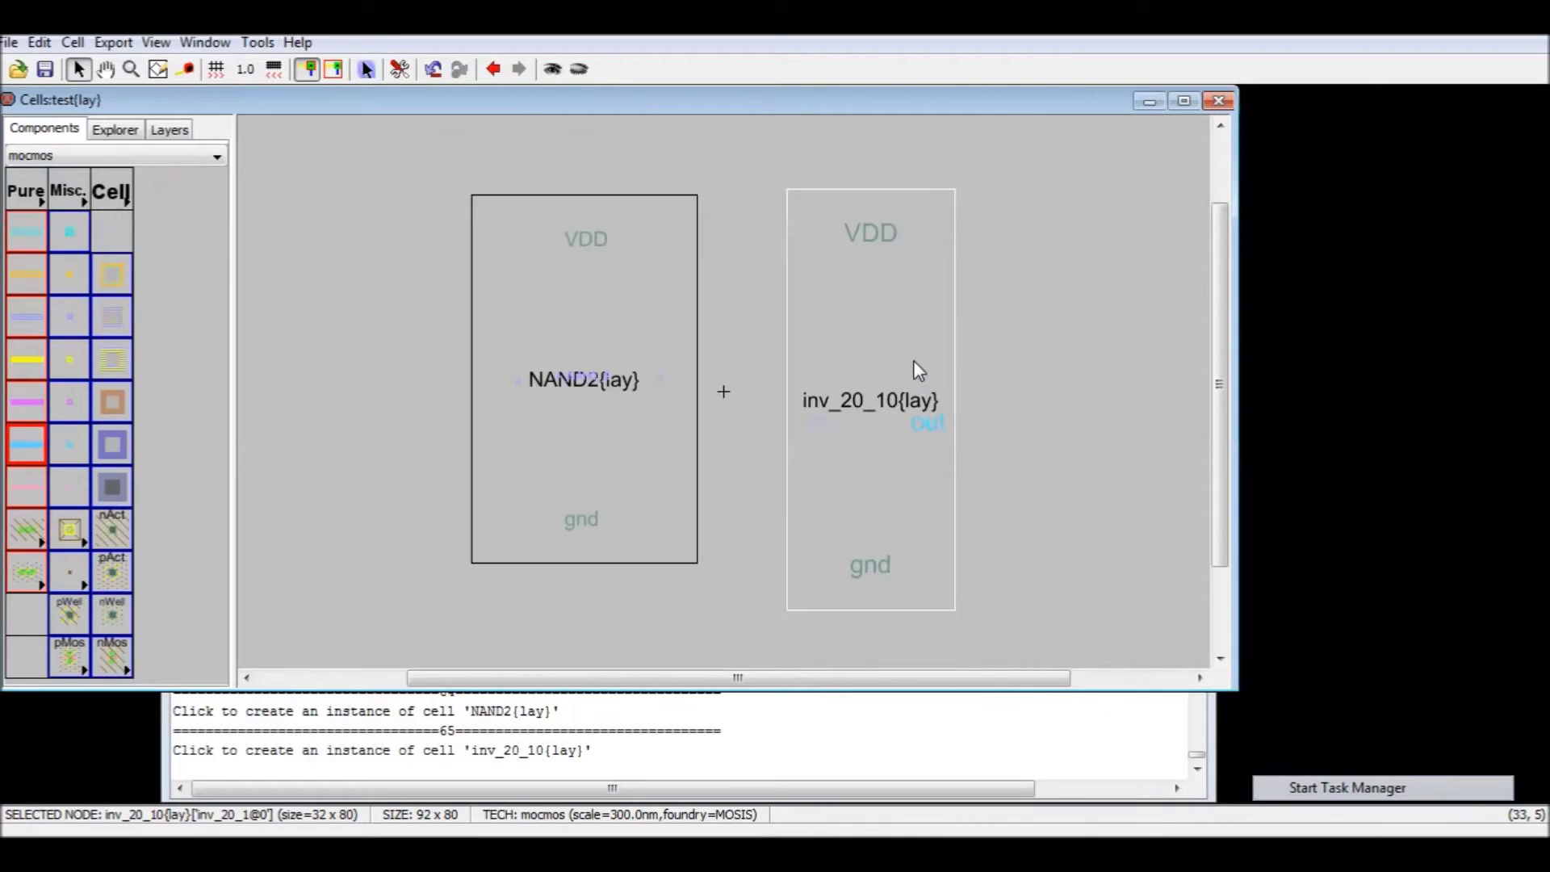
- Expand the NAND2 and inv_20_10 instances to show their internal layout geometry
click(586, 309)
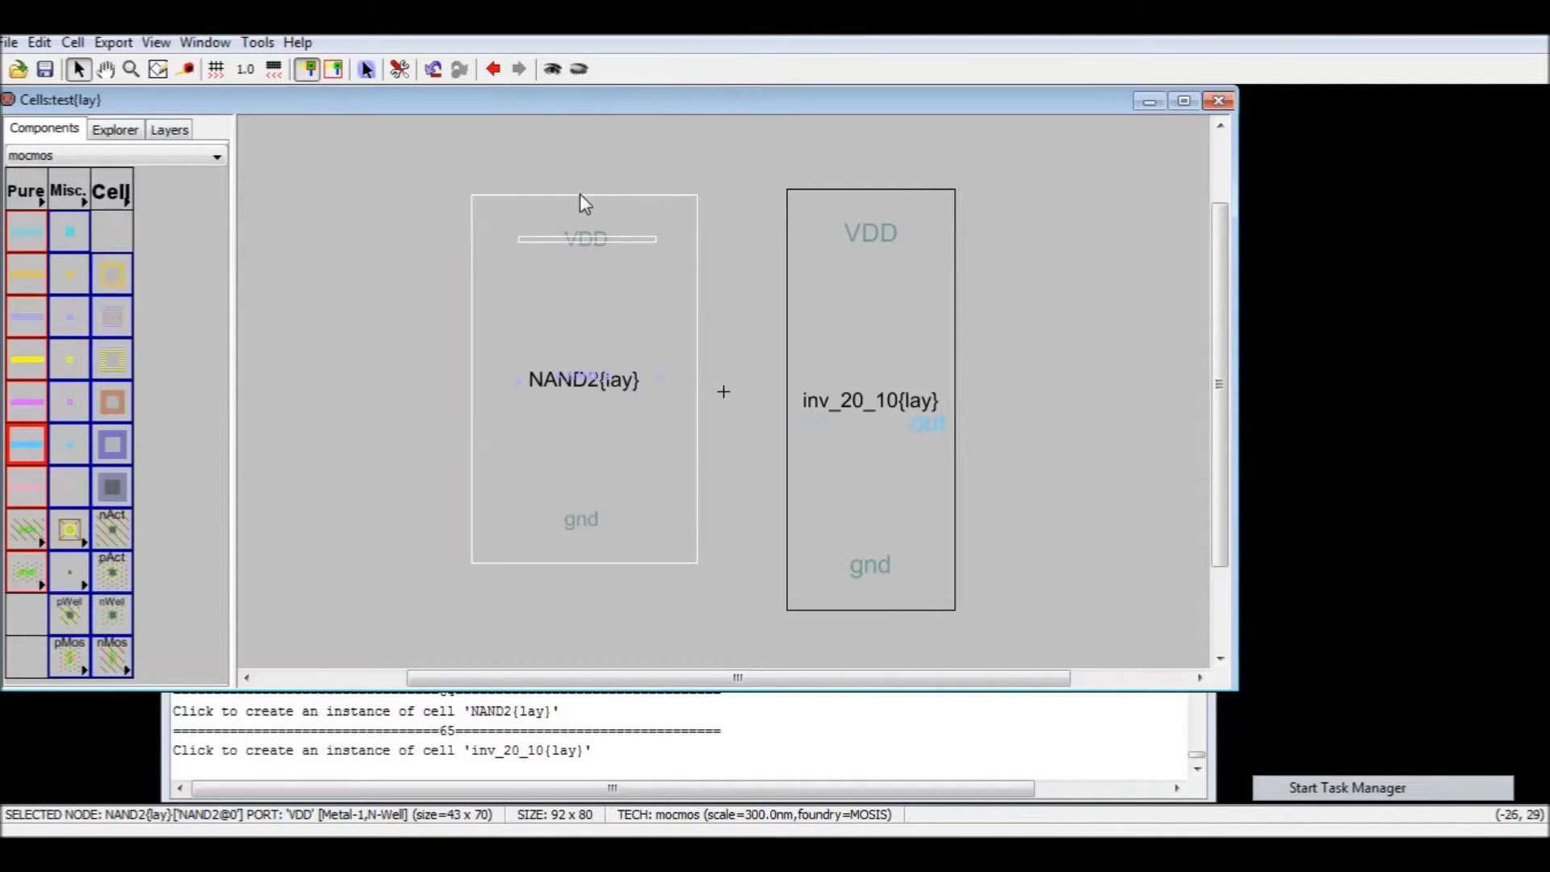
click(551, 71)
click(888, 440)
click(551, 71)
- Move the inverter instance closer to the NAND2 so its input port roughly lines up with the NAND2's port A
drag(800, 366, 769, 324)
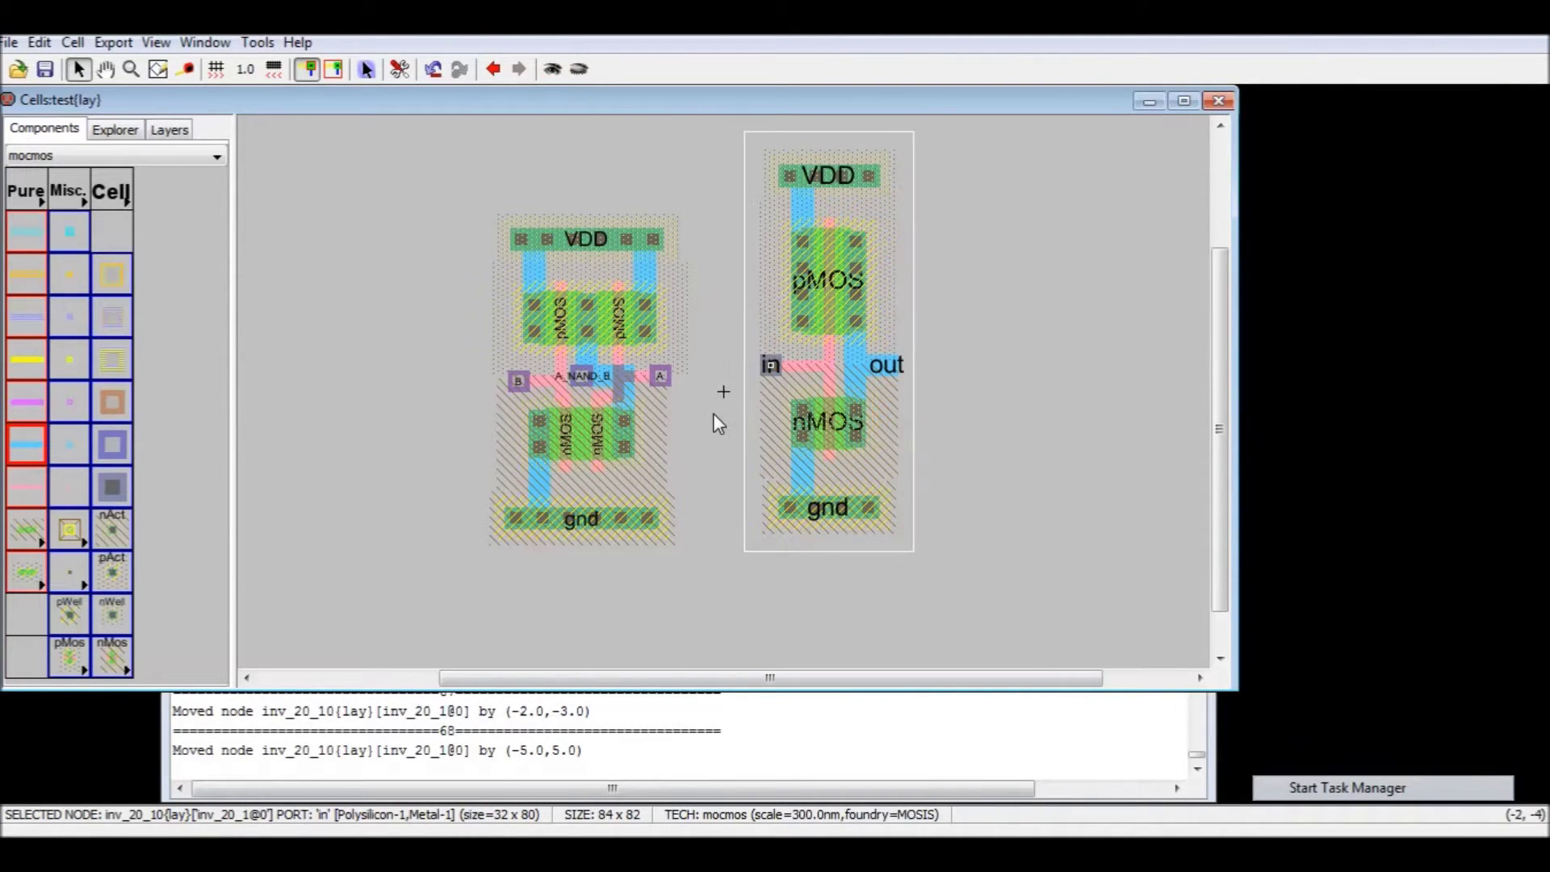
drag(764, 401, 771, 422)
click(697, 411)
- Try connecting the NAND2's port A to the inverter's in port with Metal-1, undoing and redrawing the wire once
right_click(777, 379)
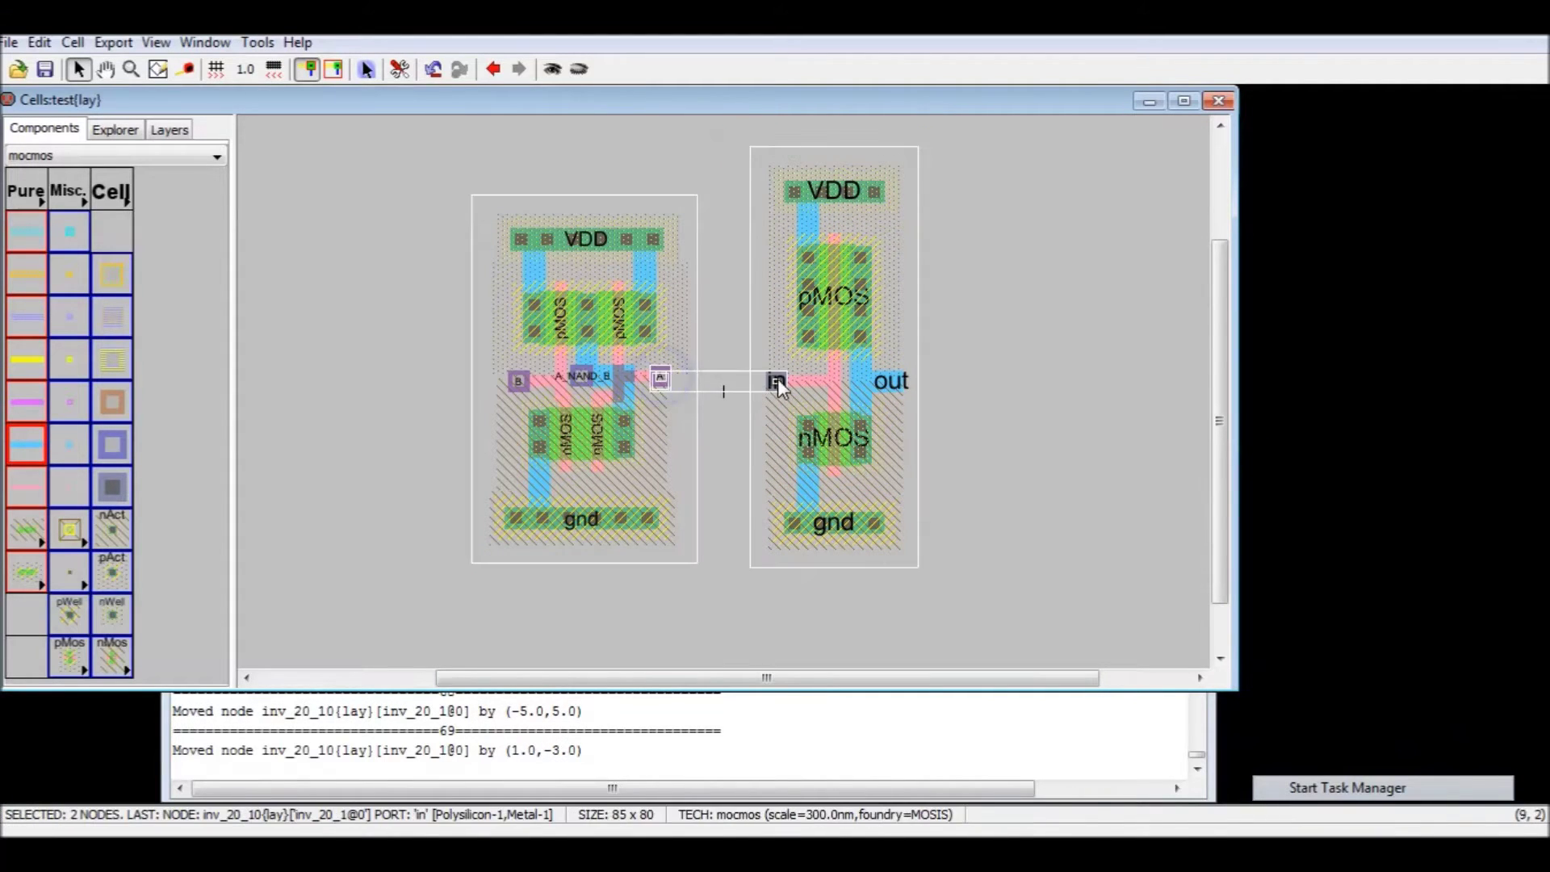
key(ctrl+z)
click(666, 376)
right_drag(689, 380, 807, 389)
click(950, 400)
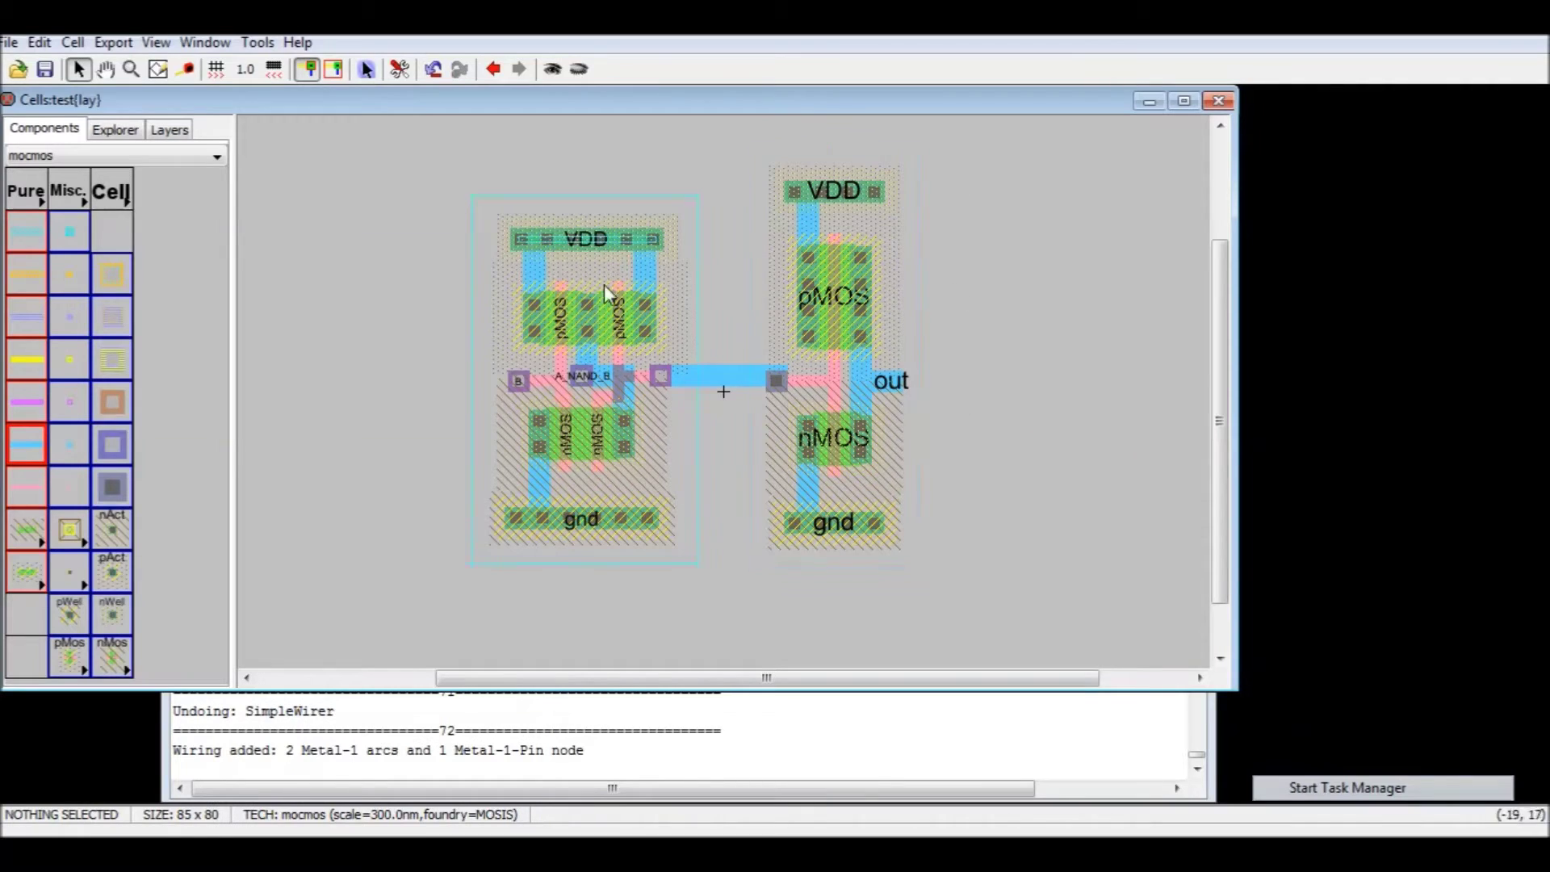
- Delete both cell instances and the wiring between them from the test layout
click(821, 482)
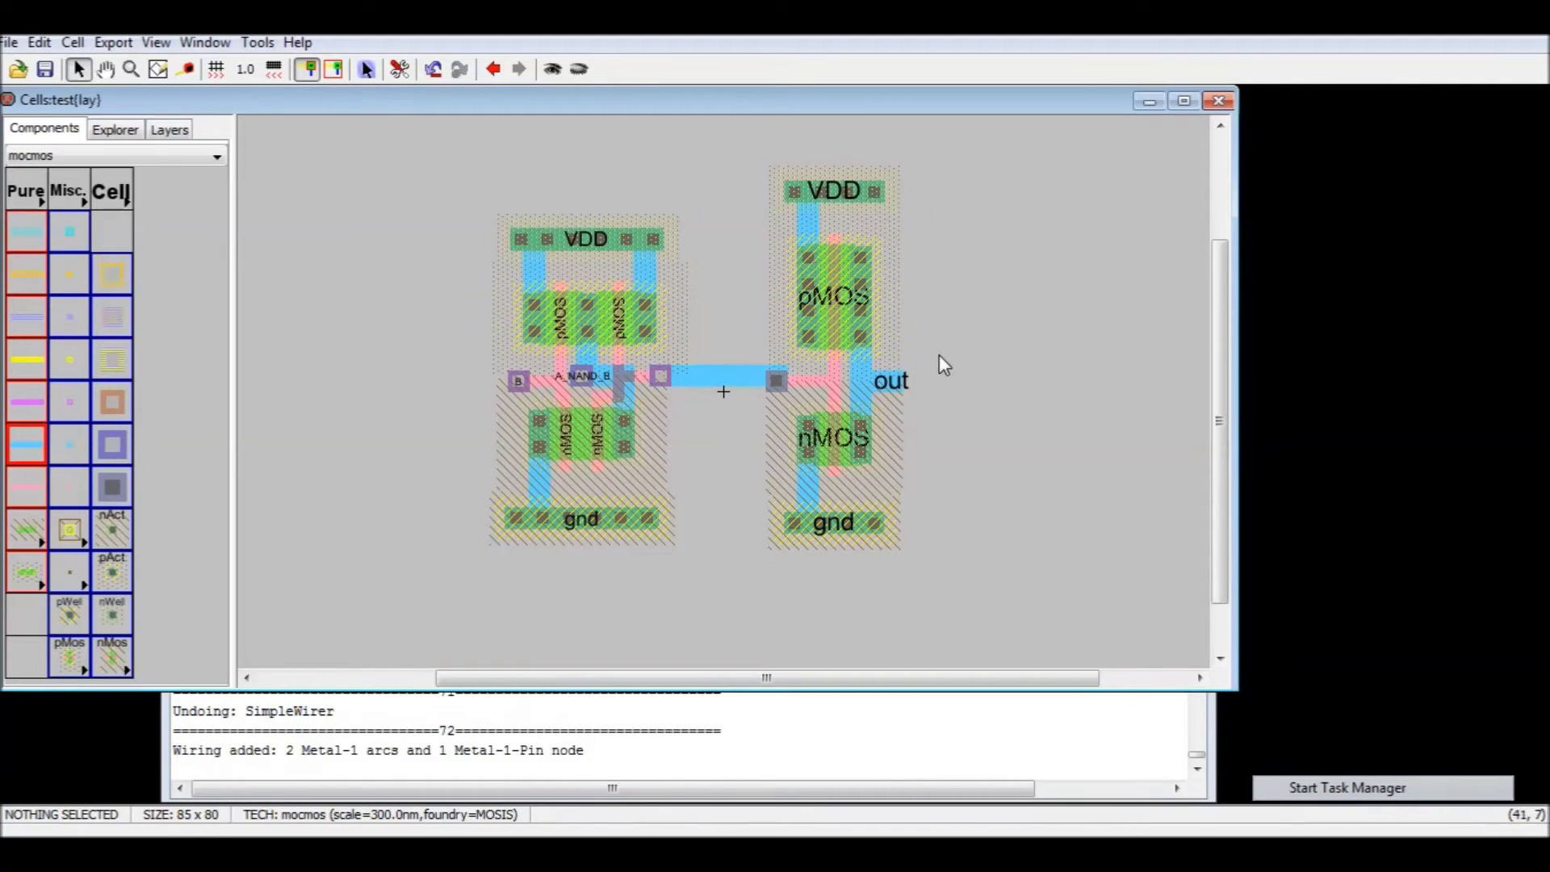
drag(983, 132, 399, 615)
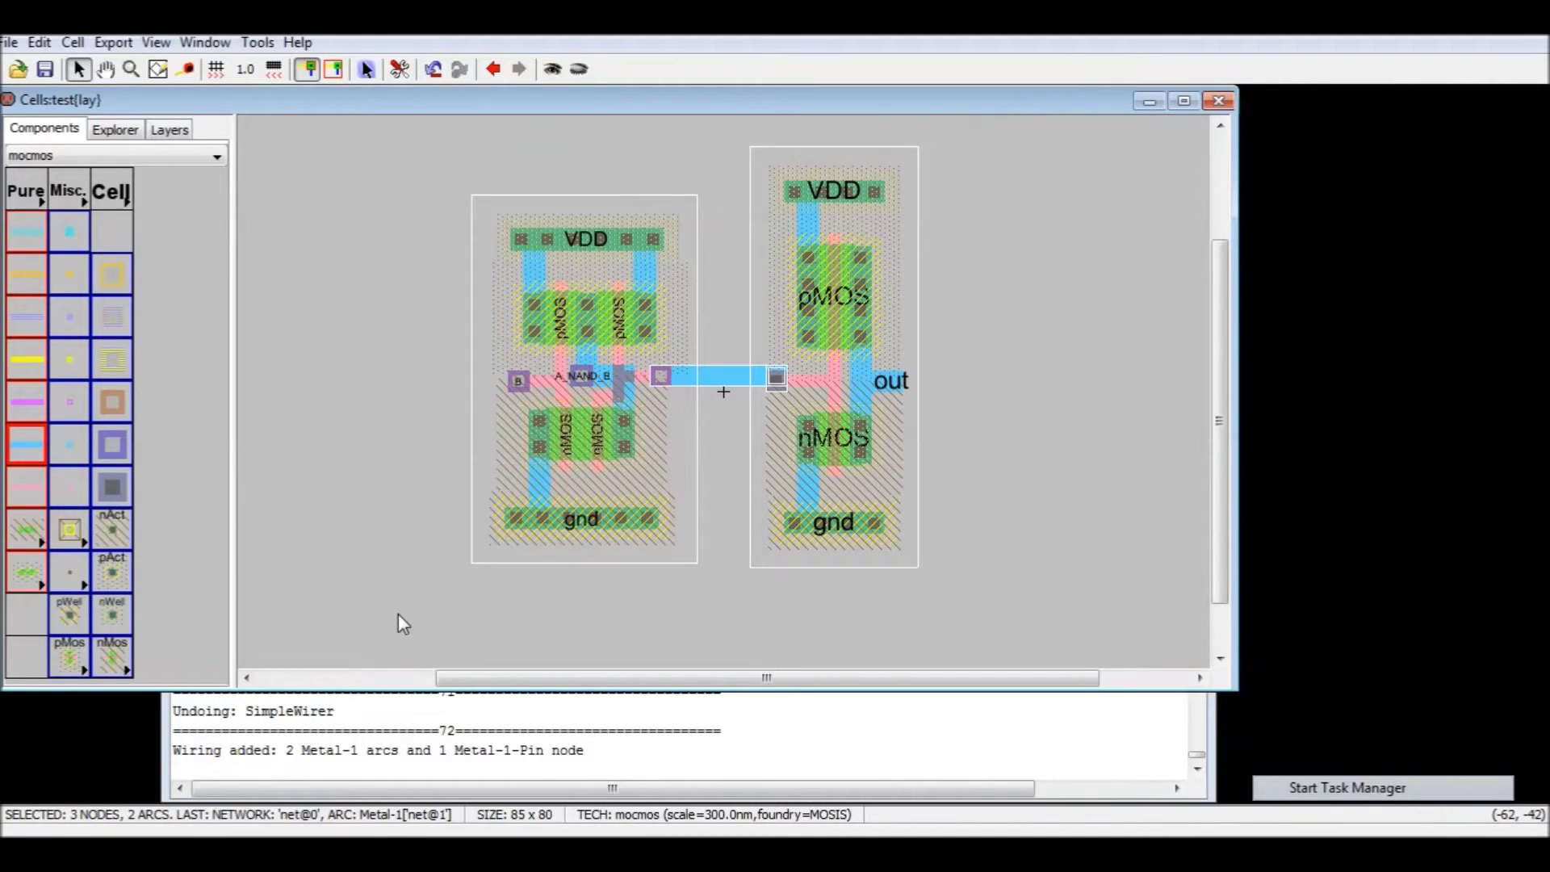
key(Delete)
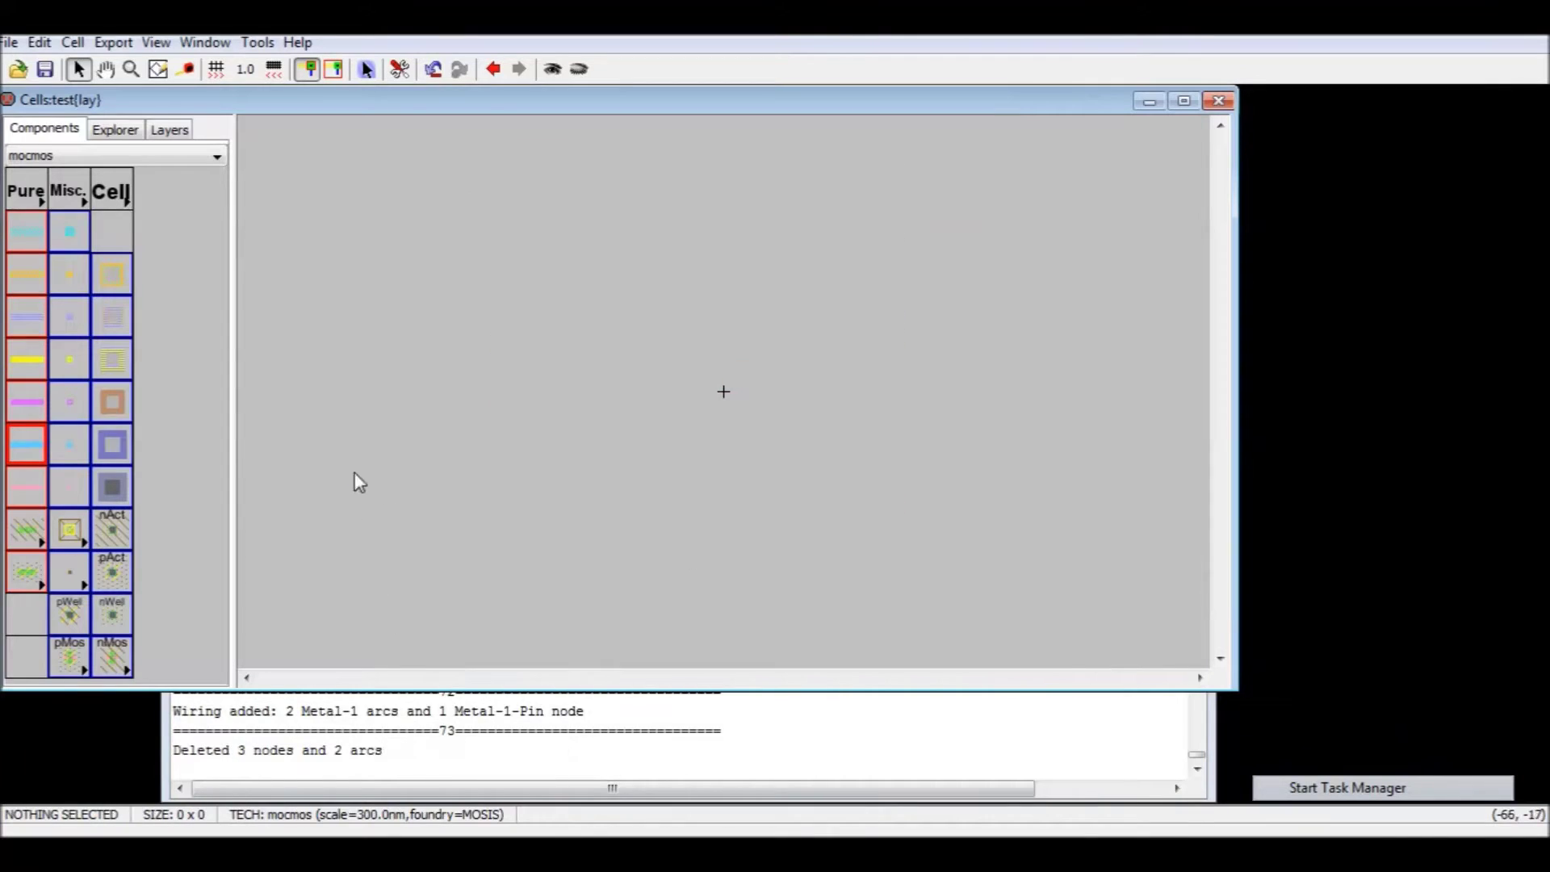
- Open the existing AND2{lay} cell to examine its finished layout
click(116, 130)
double_click(146, 245)
click(310, 427)
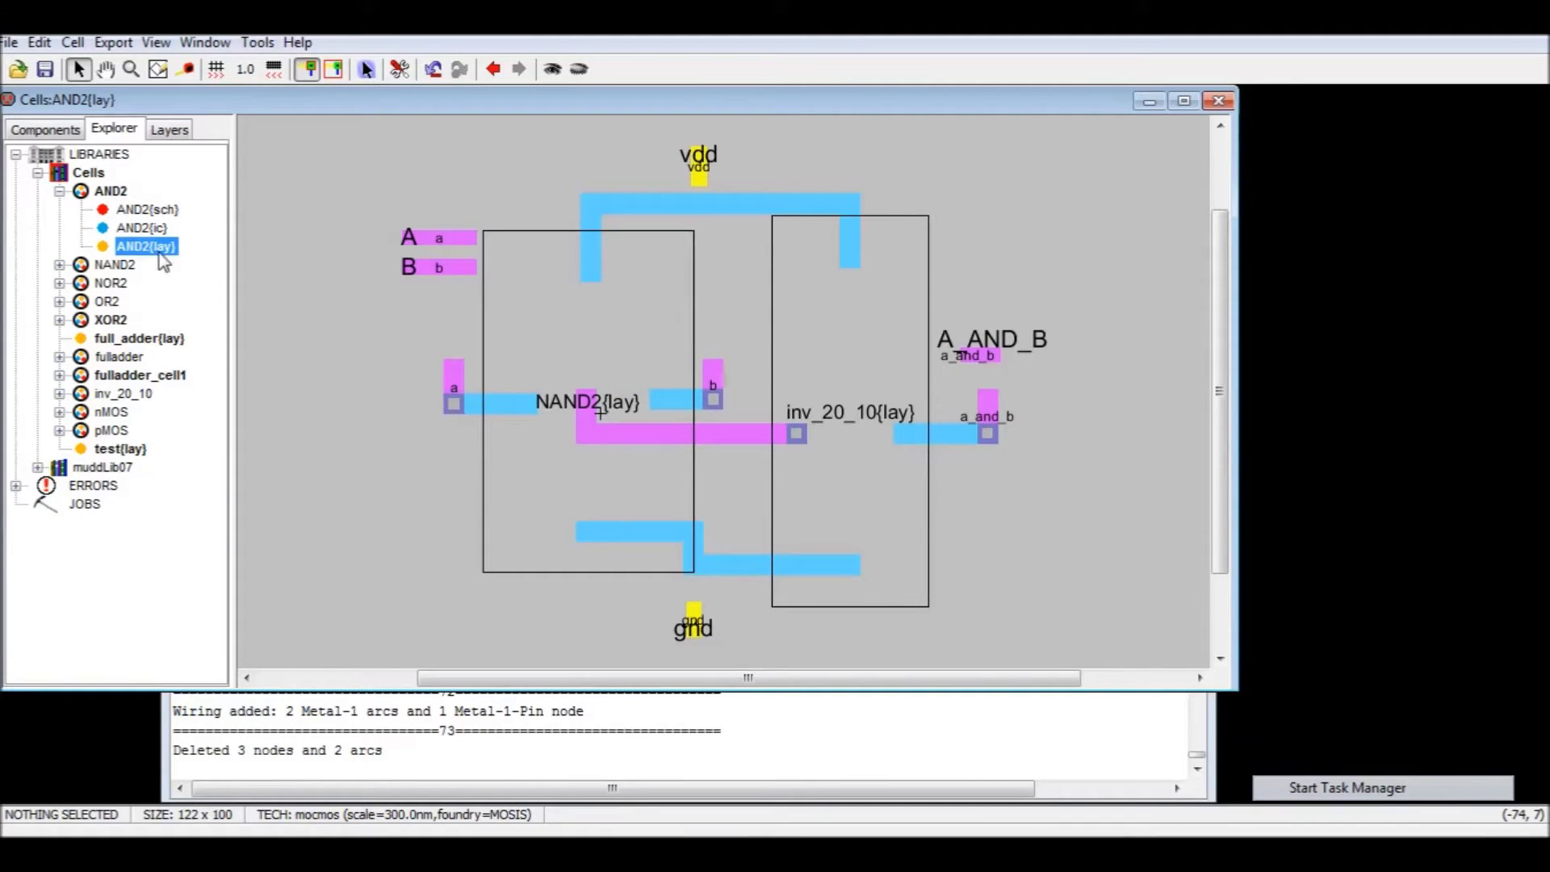
click(360, 517)
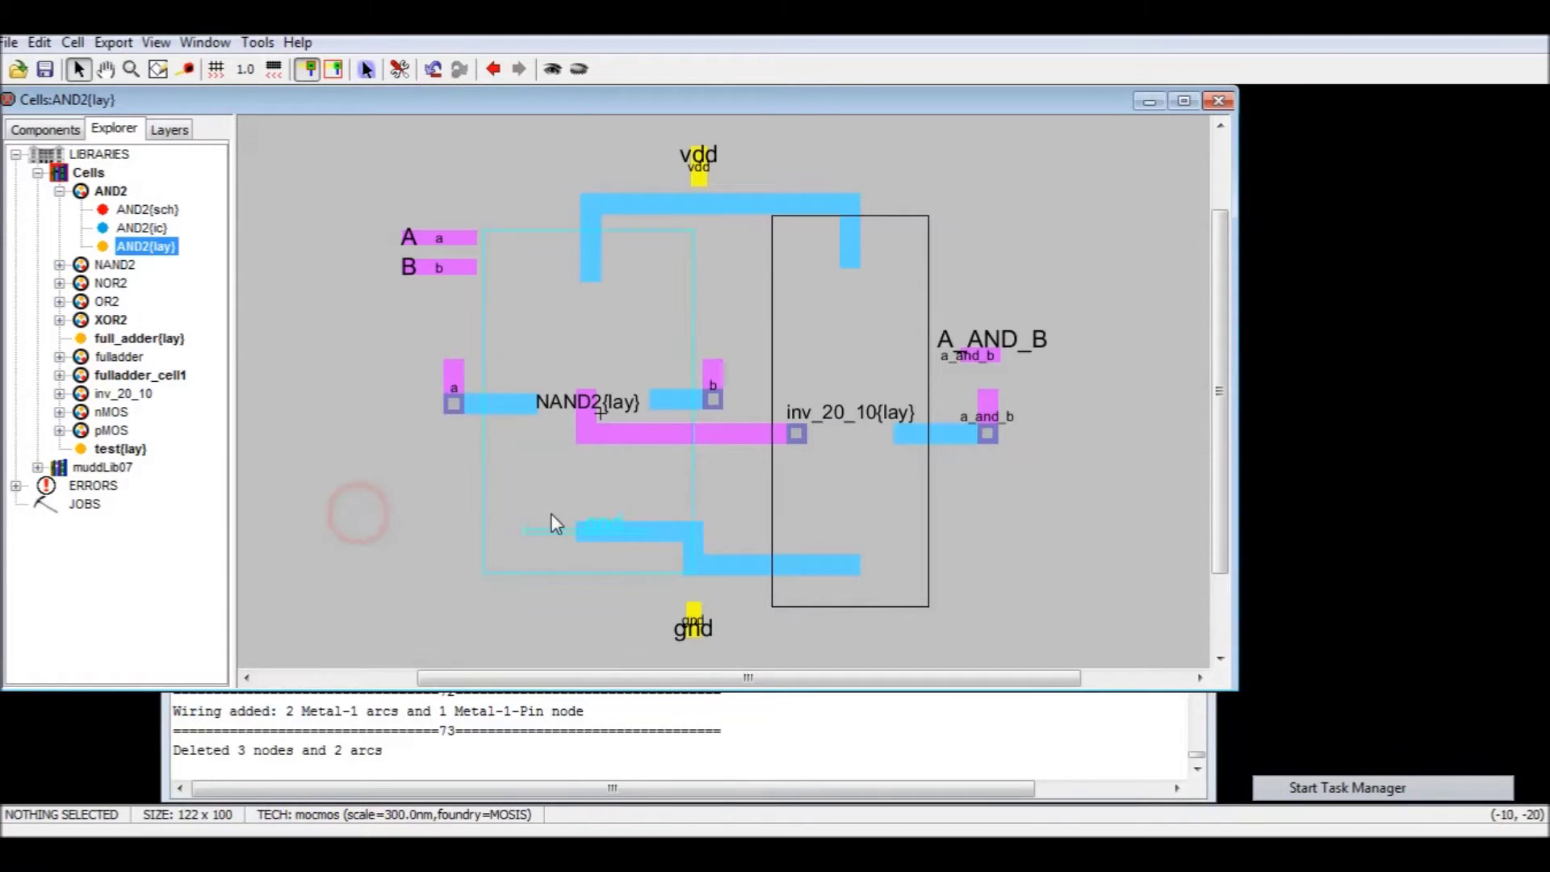
- Expand the NAND2 and inverter instances in the AND2 layout to examine their internals and connecting wires
click(526, 467)
click(891, 505)
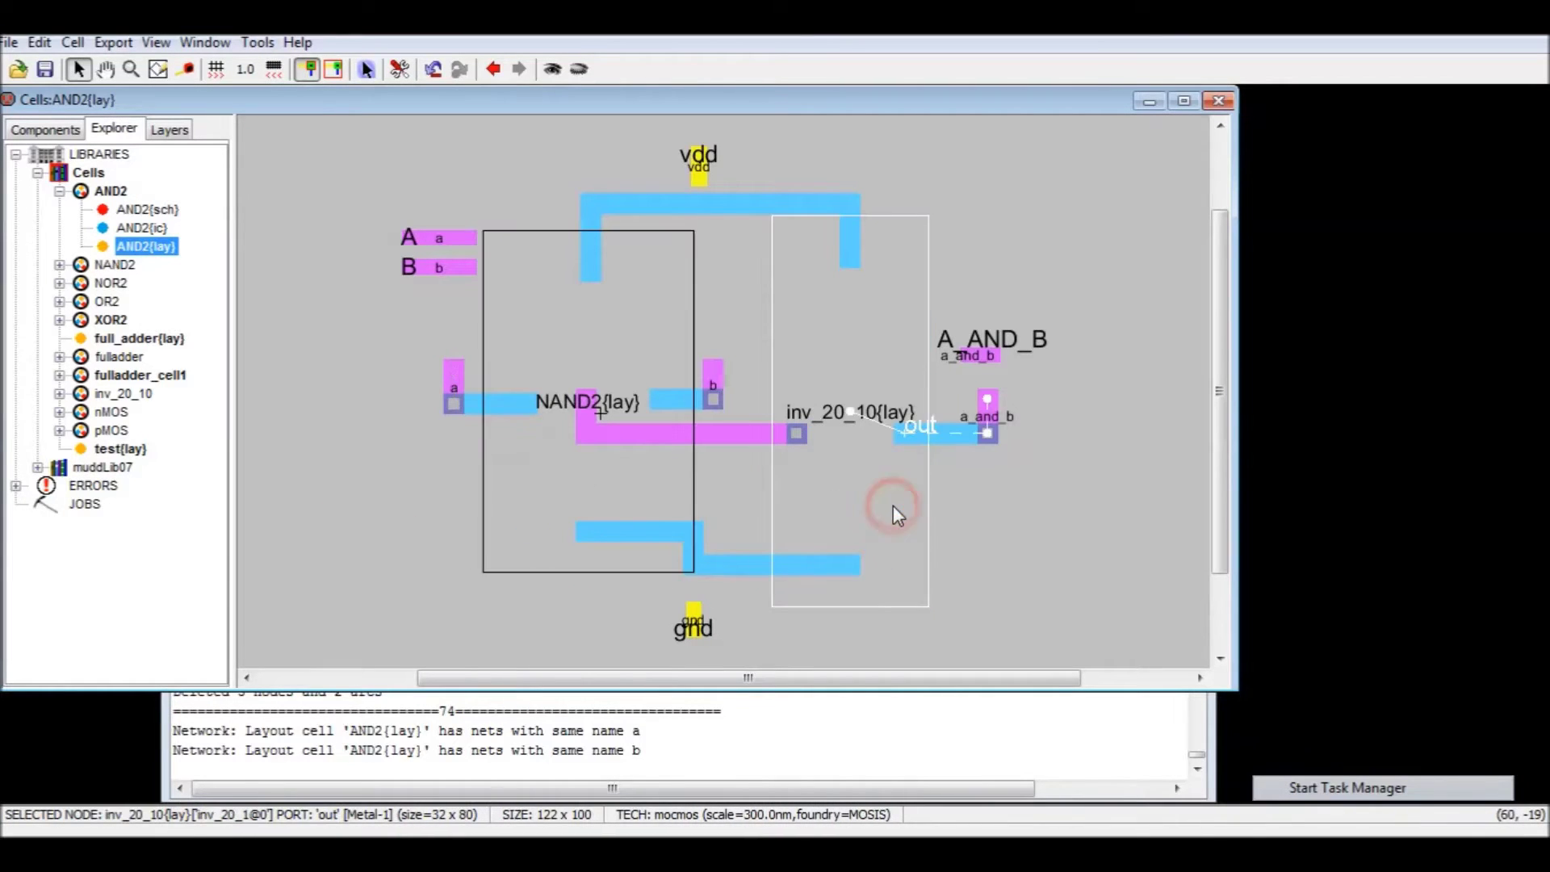
click(714, 493)
click(485, 279)
click(553, 68)
click(815, 319)
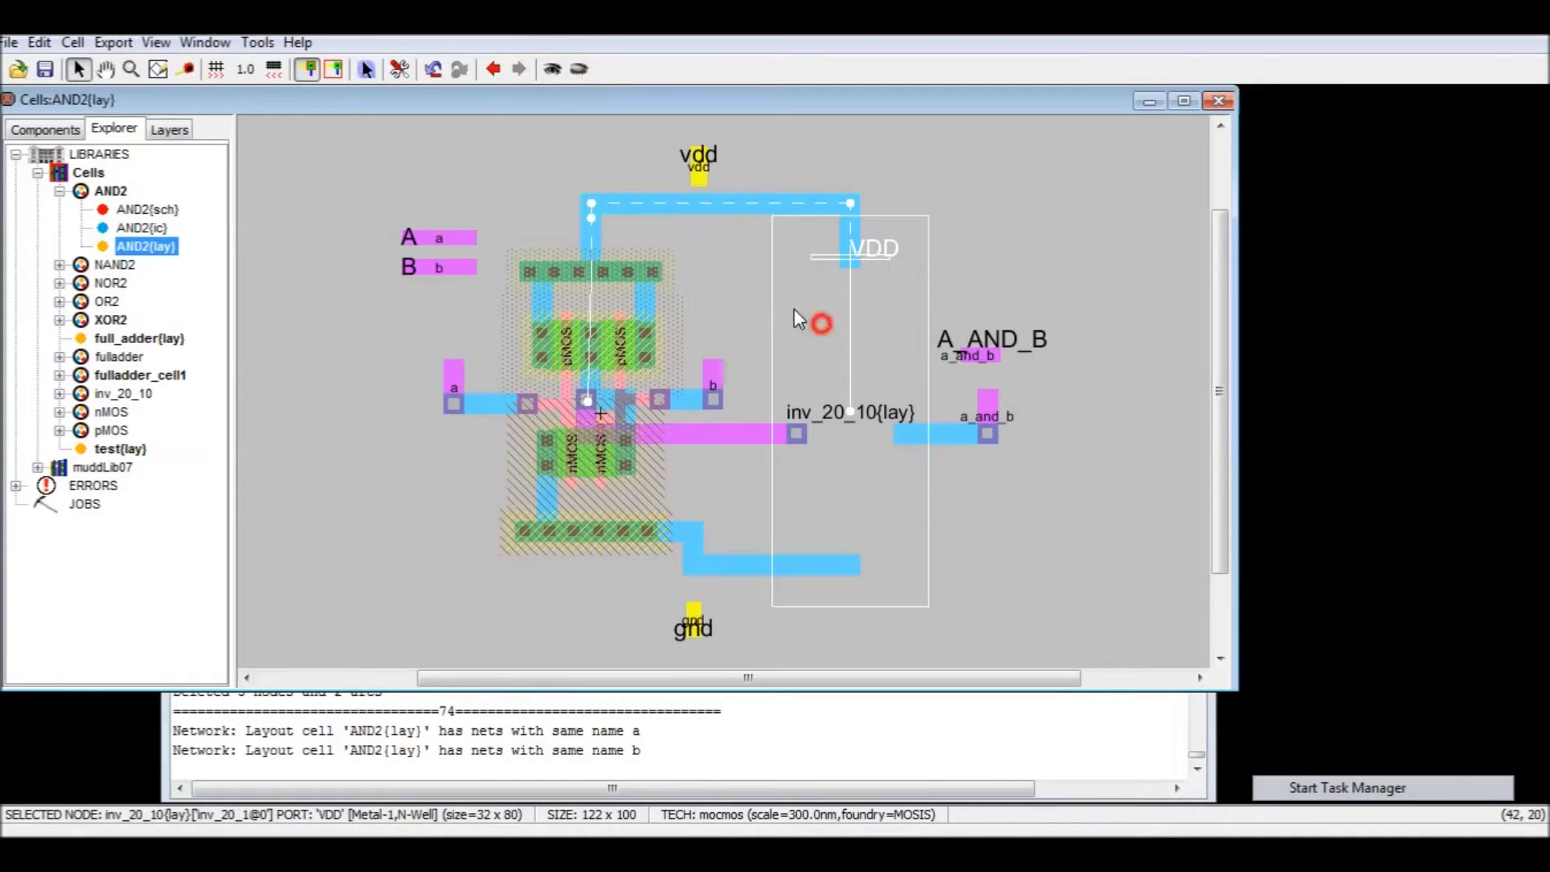
click(553, 69)
click(523, 129)
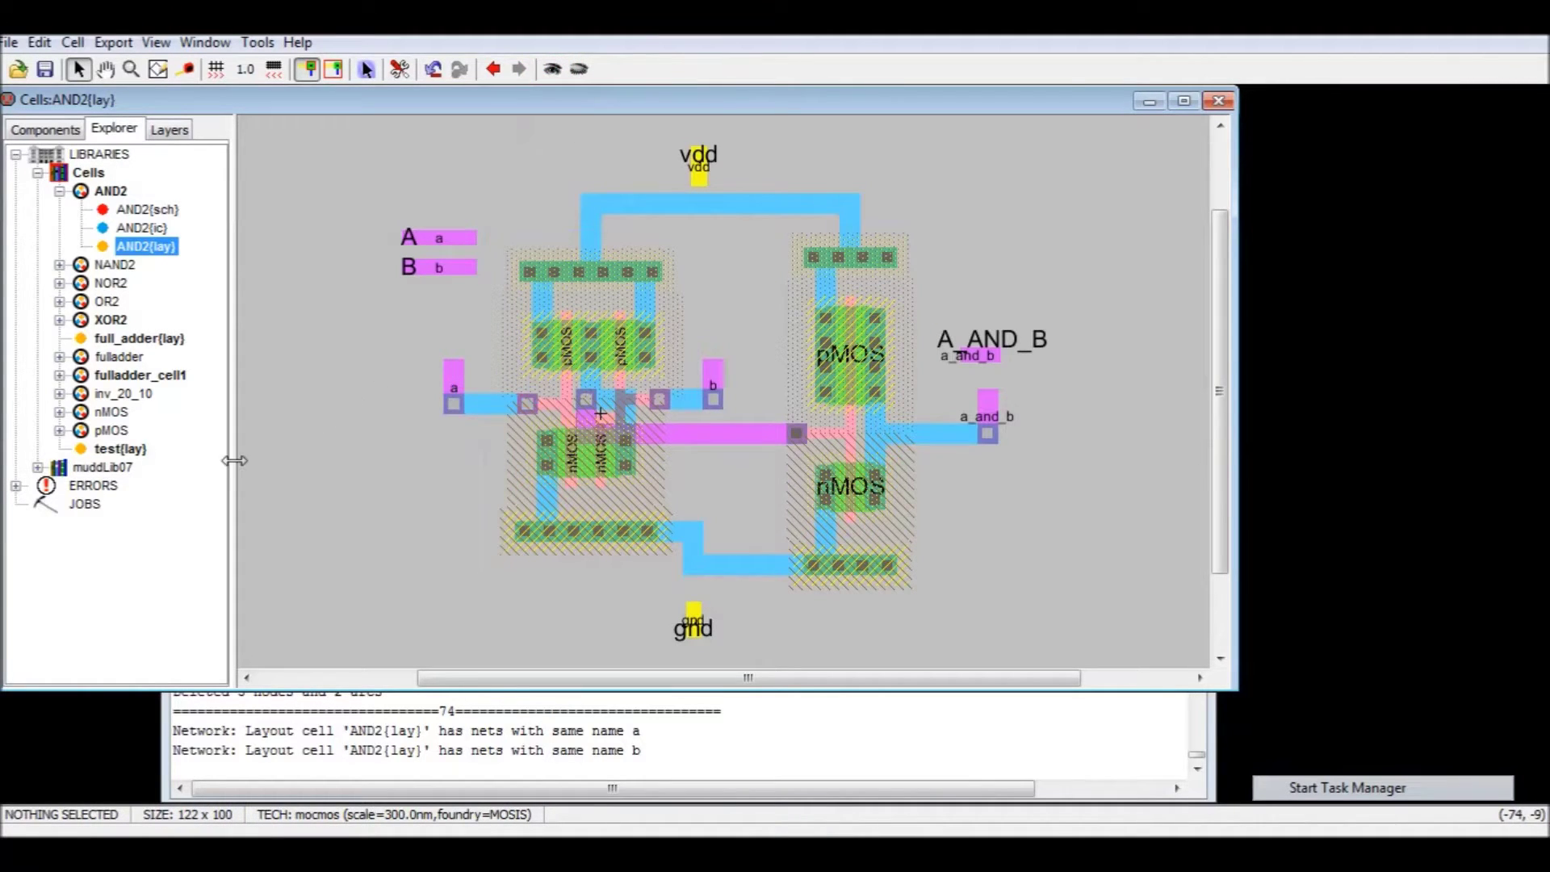
- Reopen the test{lay} cell and undo the deletion of its instances and wiring
double_click(121, 449)
click(526, 425)
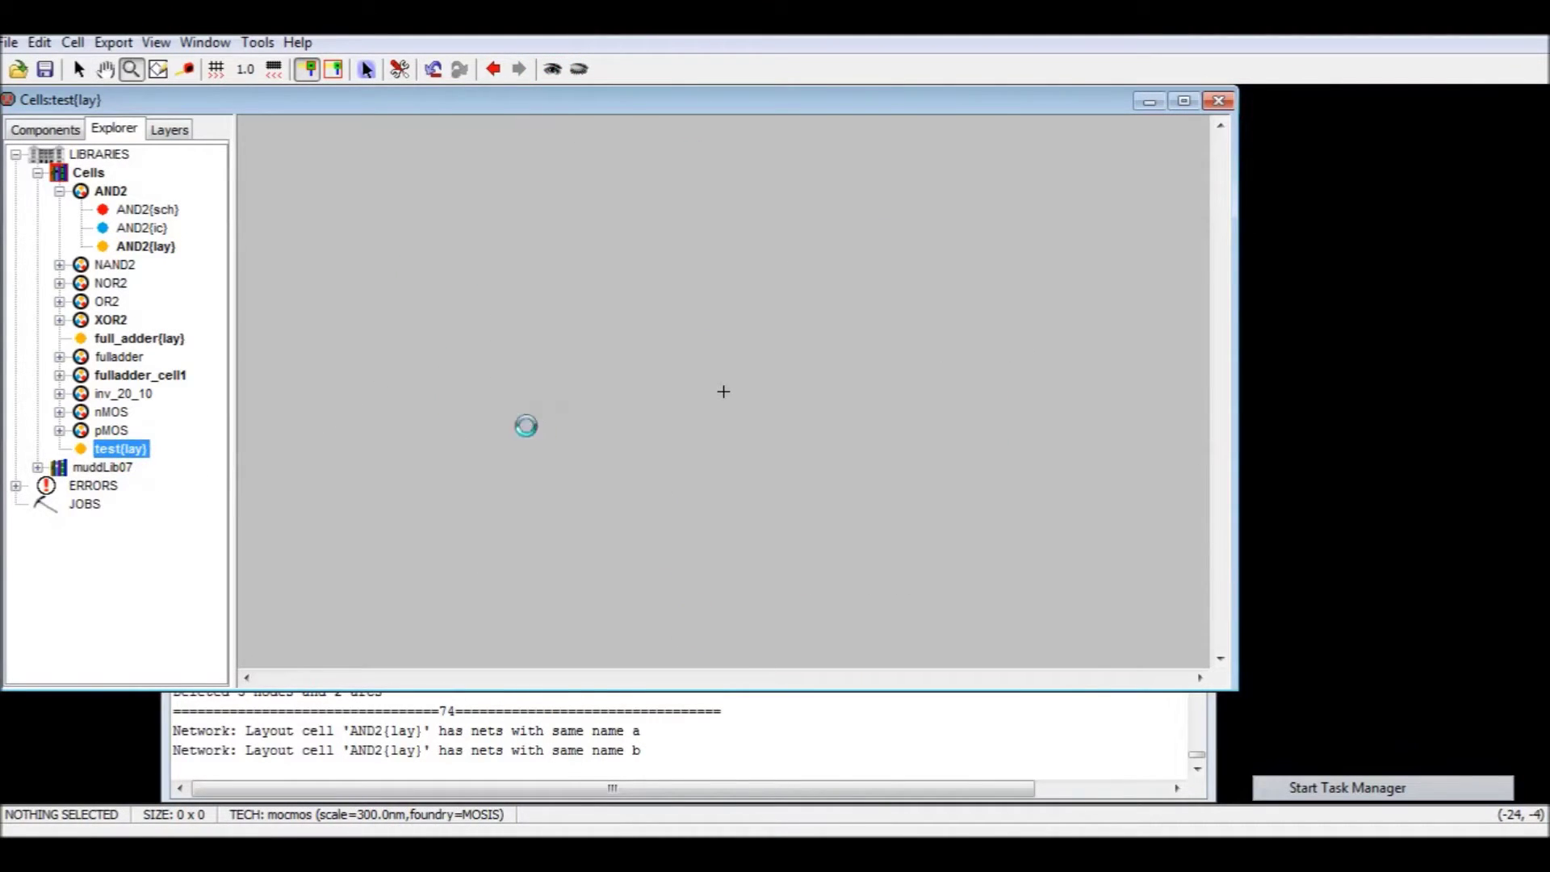
key(ctrl+z)
ctrl+scroll(694, 379, down, 2)
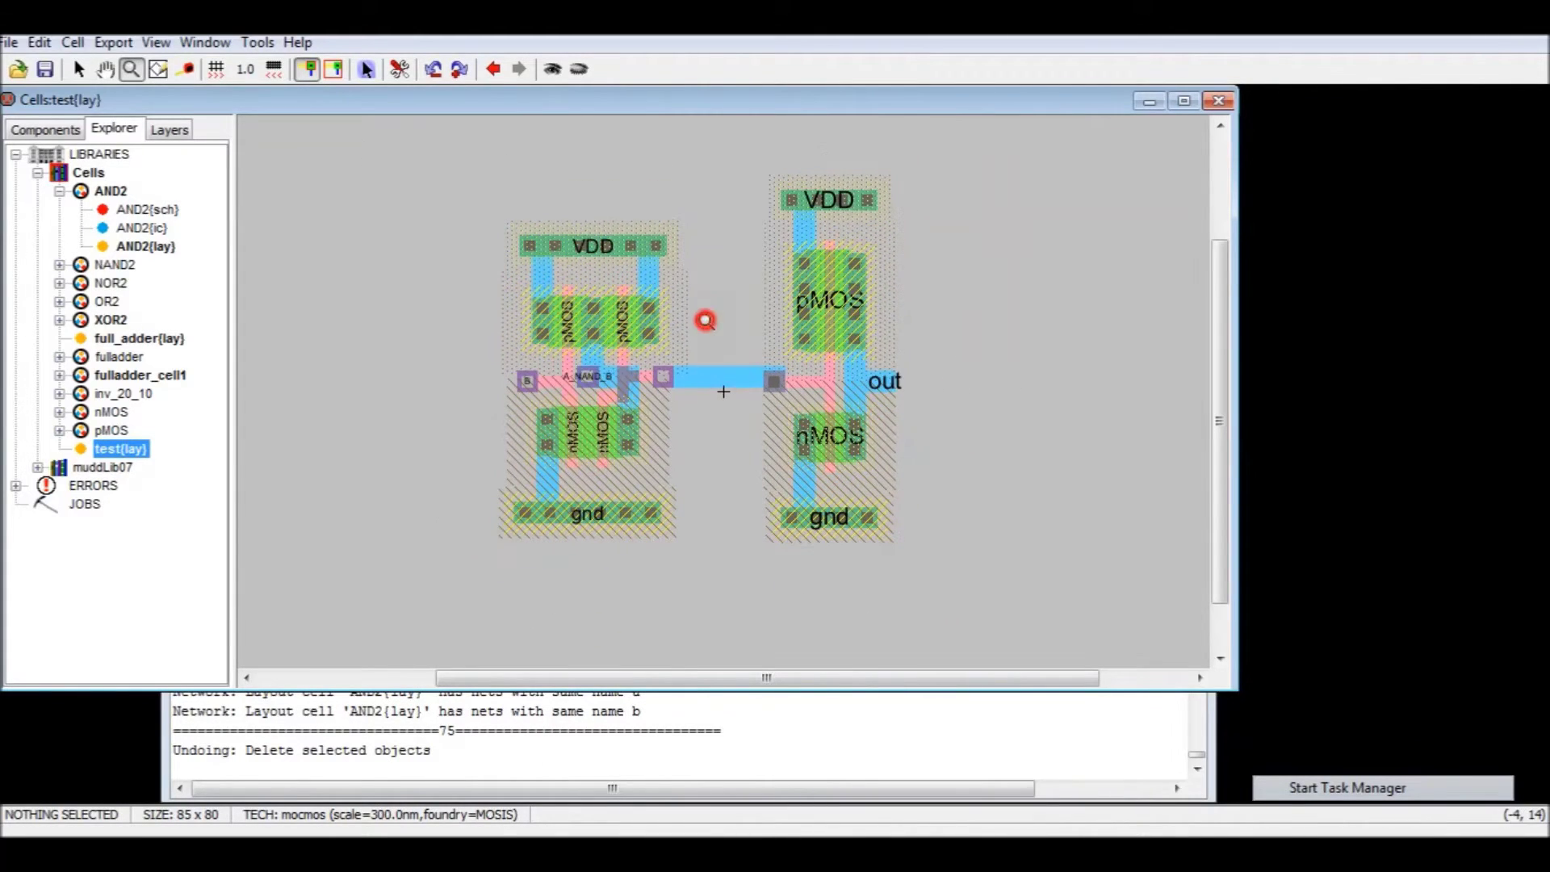
- Delete the Metal-1 arc running between the NAND2 and the inverter
drag(706, 318, 705, 364)
ctrl+scroll(706, 388, down, 2)
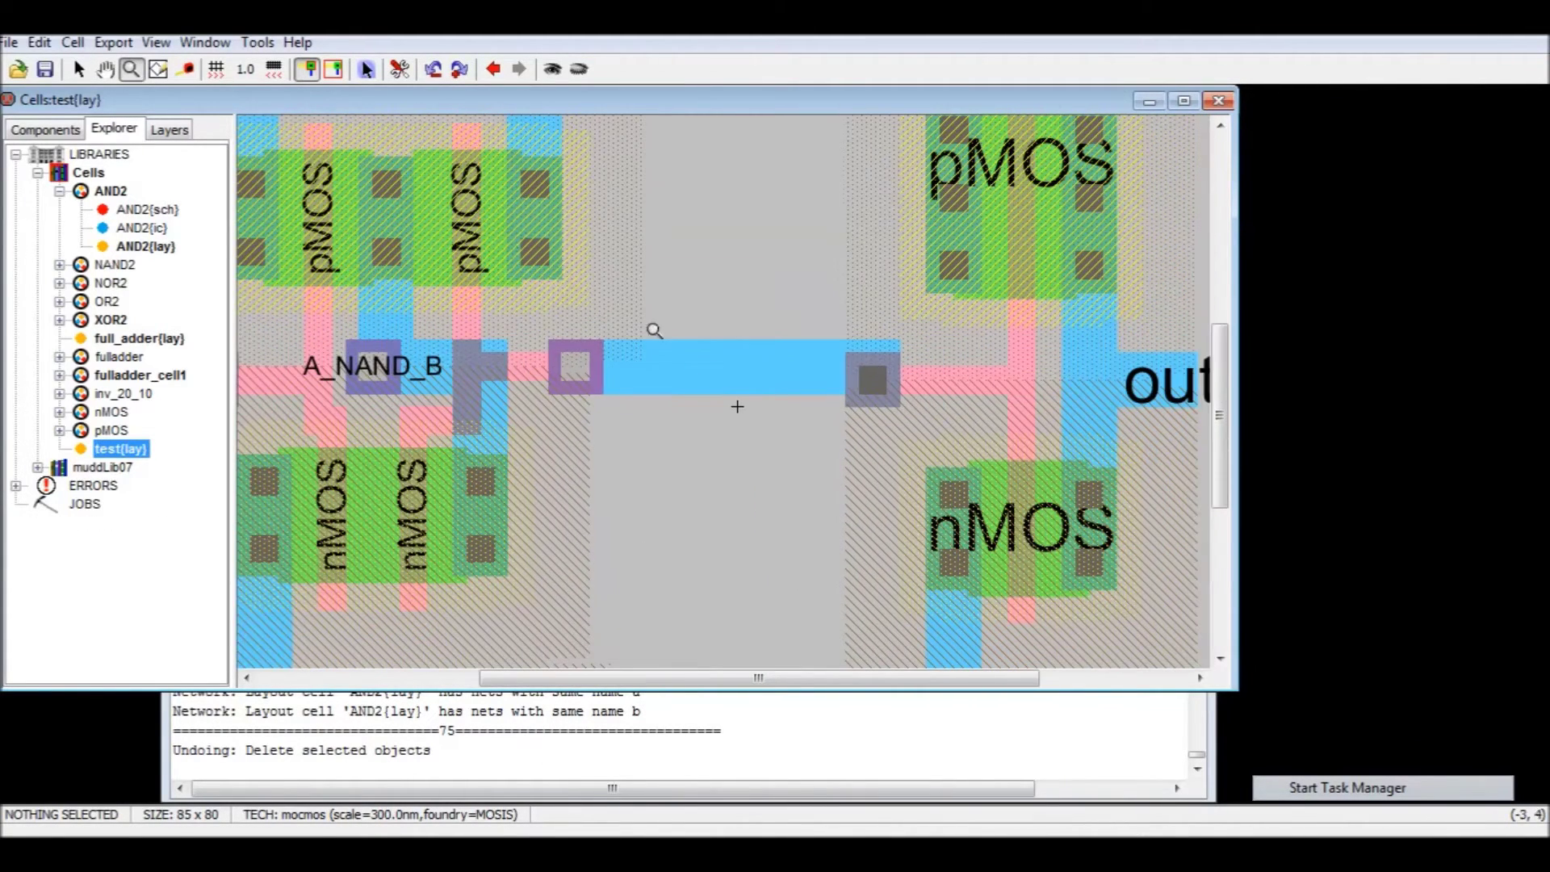
click(79, 68)
click(733, 375)
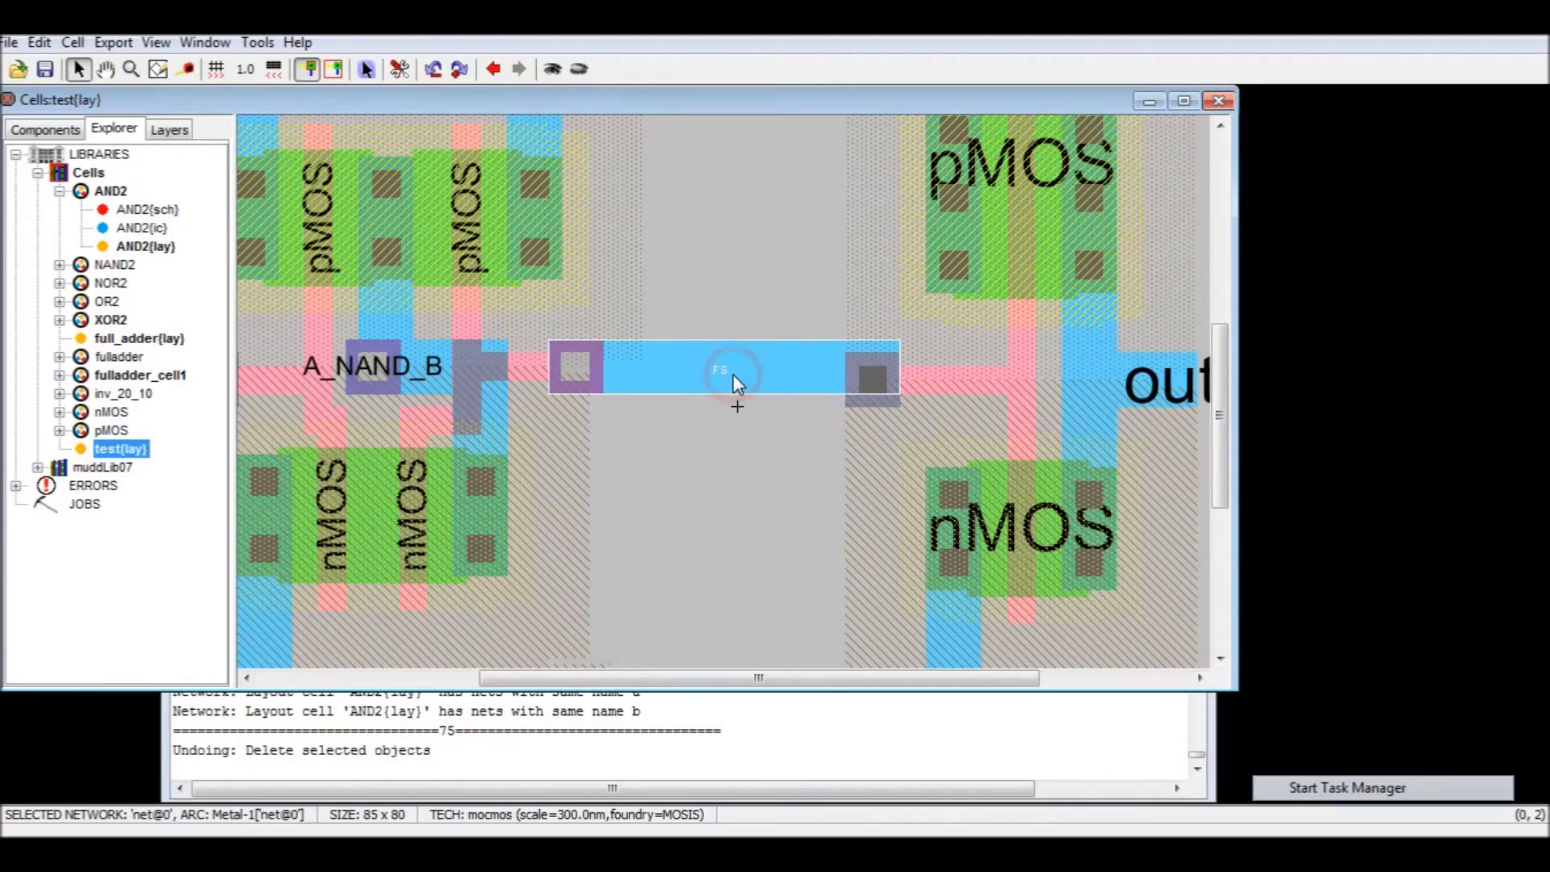
key(Delete)
- Widen the gap between the cells by moving the NAND2 6 units left and the inverter 13 units right
ctrl+scroll(733, 375, down, 2)
ctrl+scroll(733, 371, down, 2)
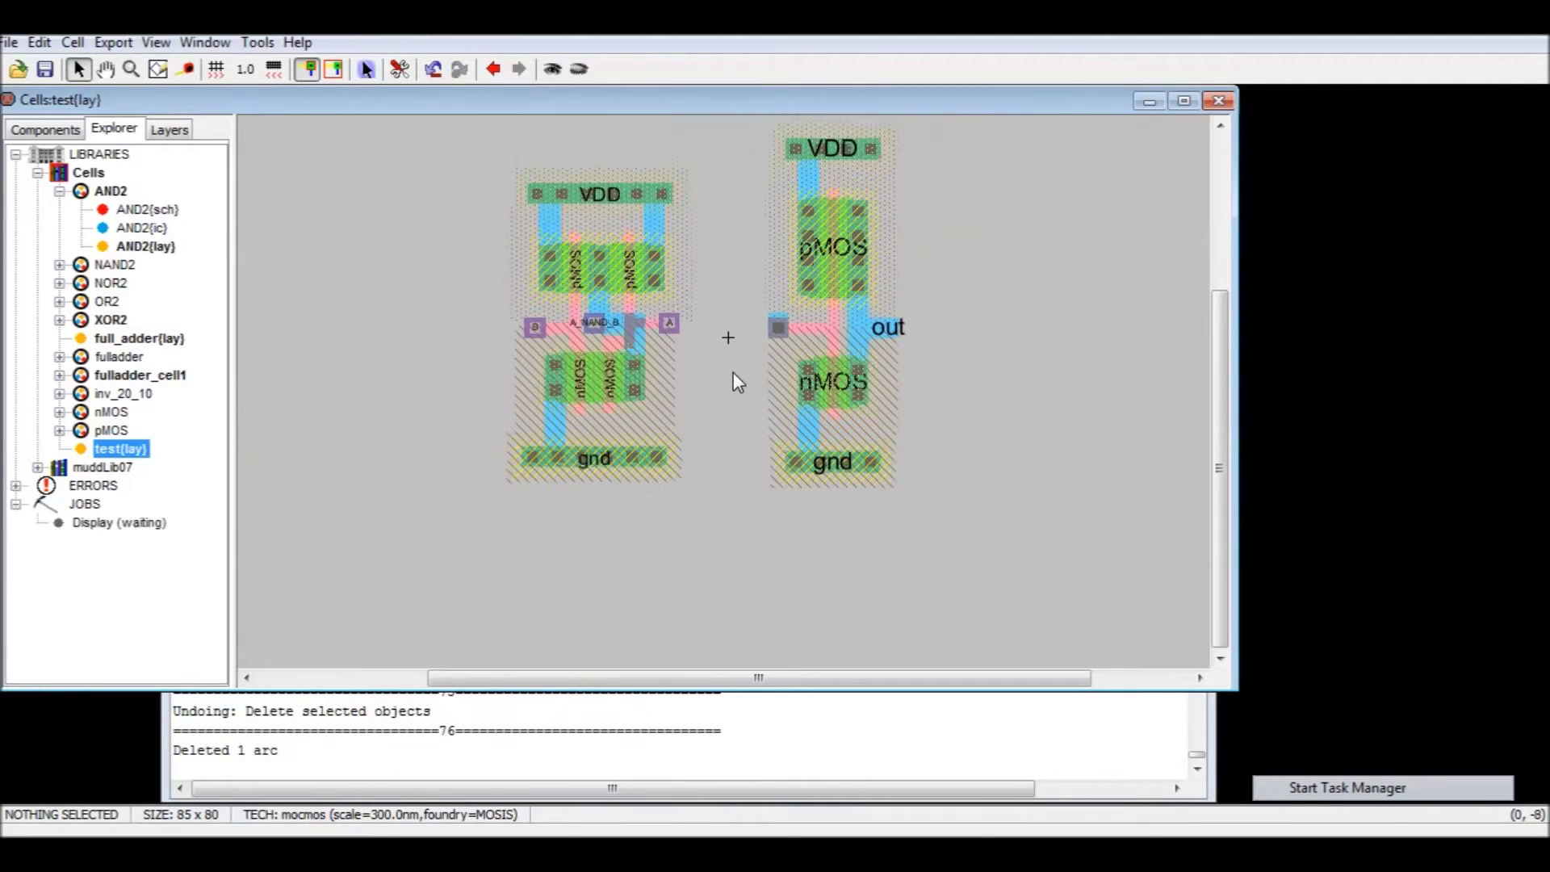
mouse_move(554, 387)
mouse_down()
mouse_move(546, 332)
mouse_move(527, 380)
mouse_up()
click(709, 408)
click(816, 379)
drag(846, 391, 858, 390)
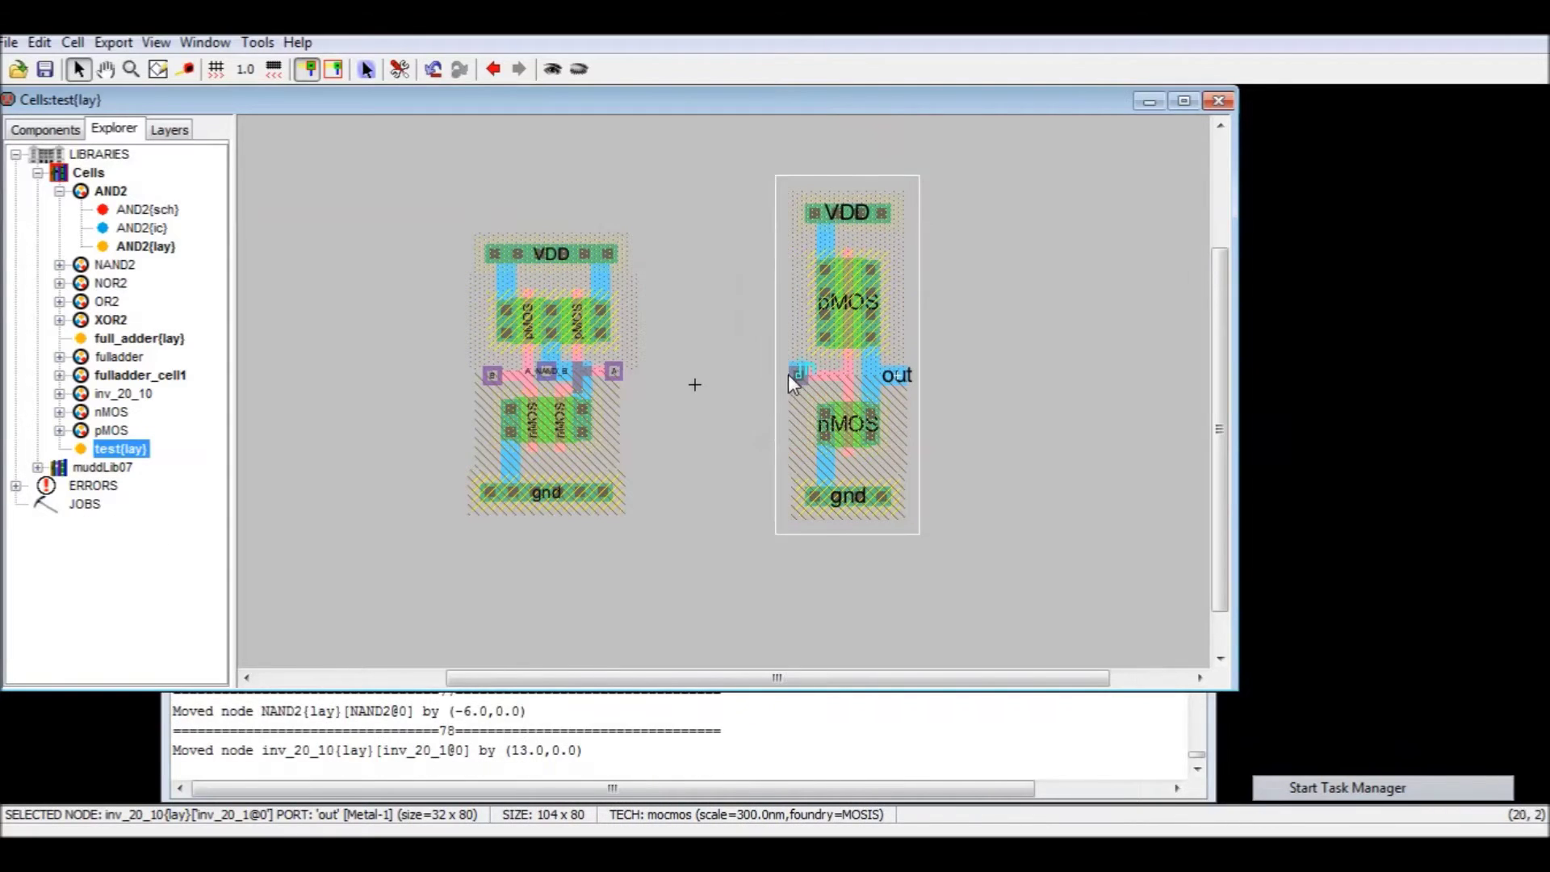
click(738, 390)
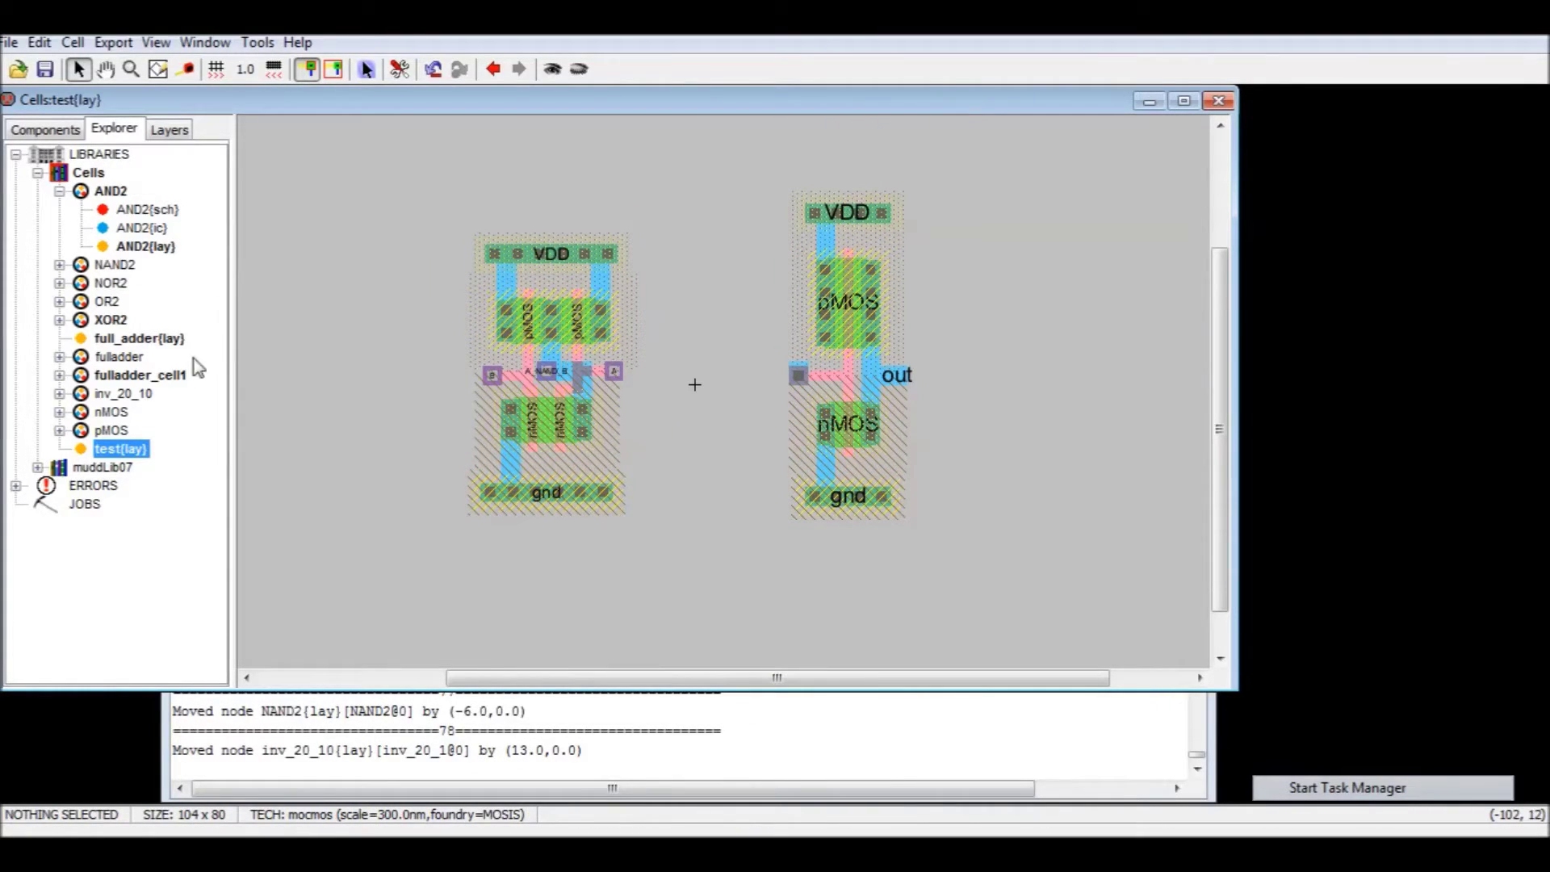
- Try placing a Metal-1-Metal-2 contact to the left of the NAND2 instance, and remove it again
click(31, 130)
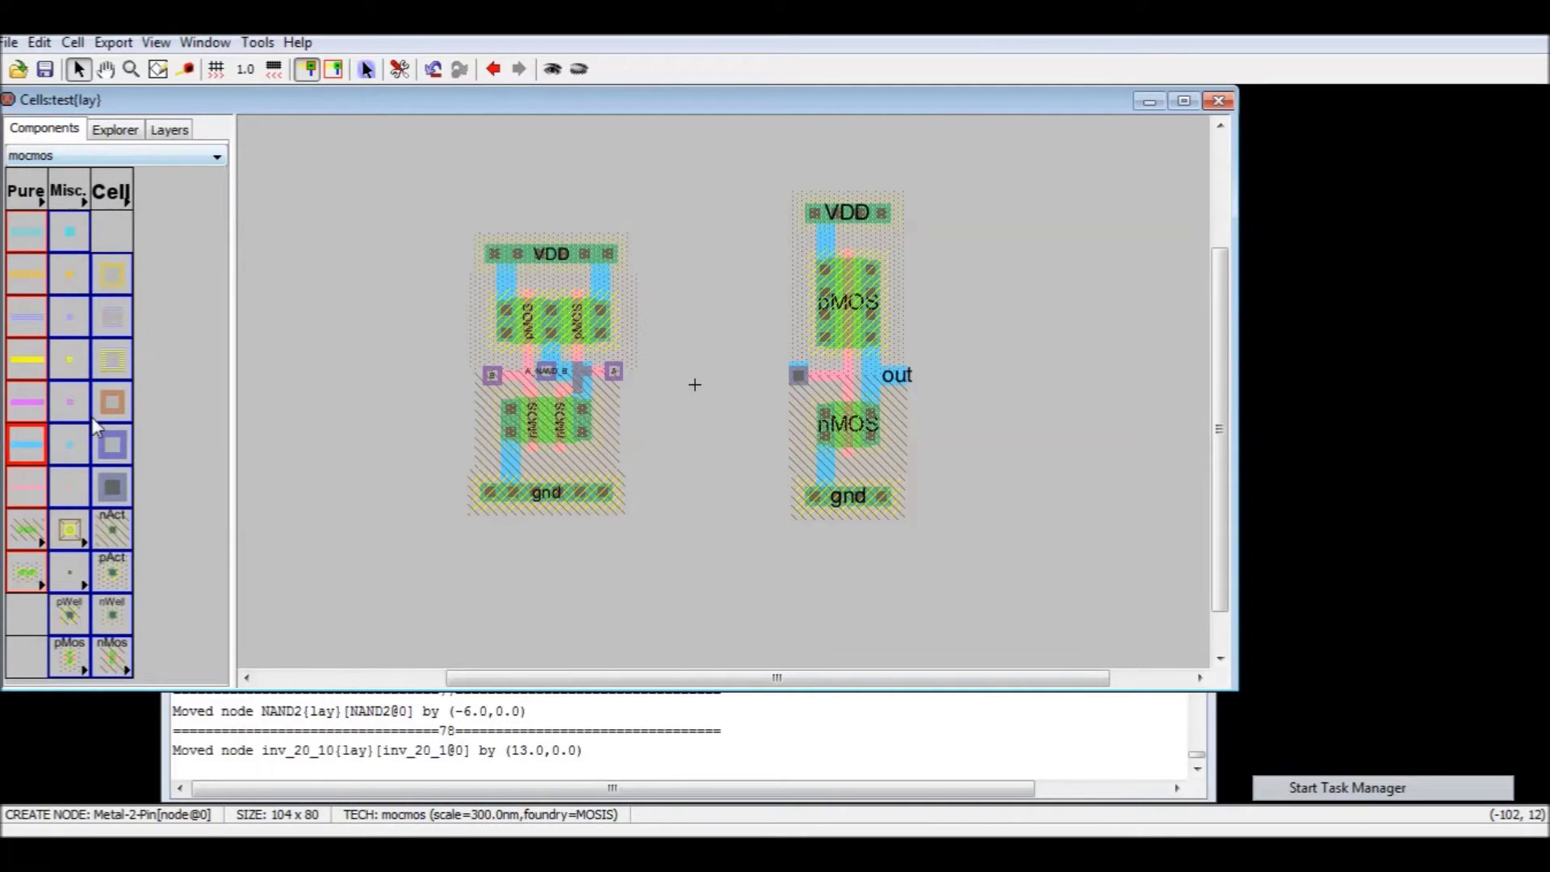
click(112, 444)
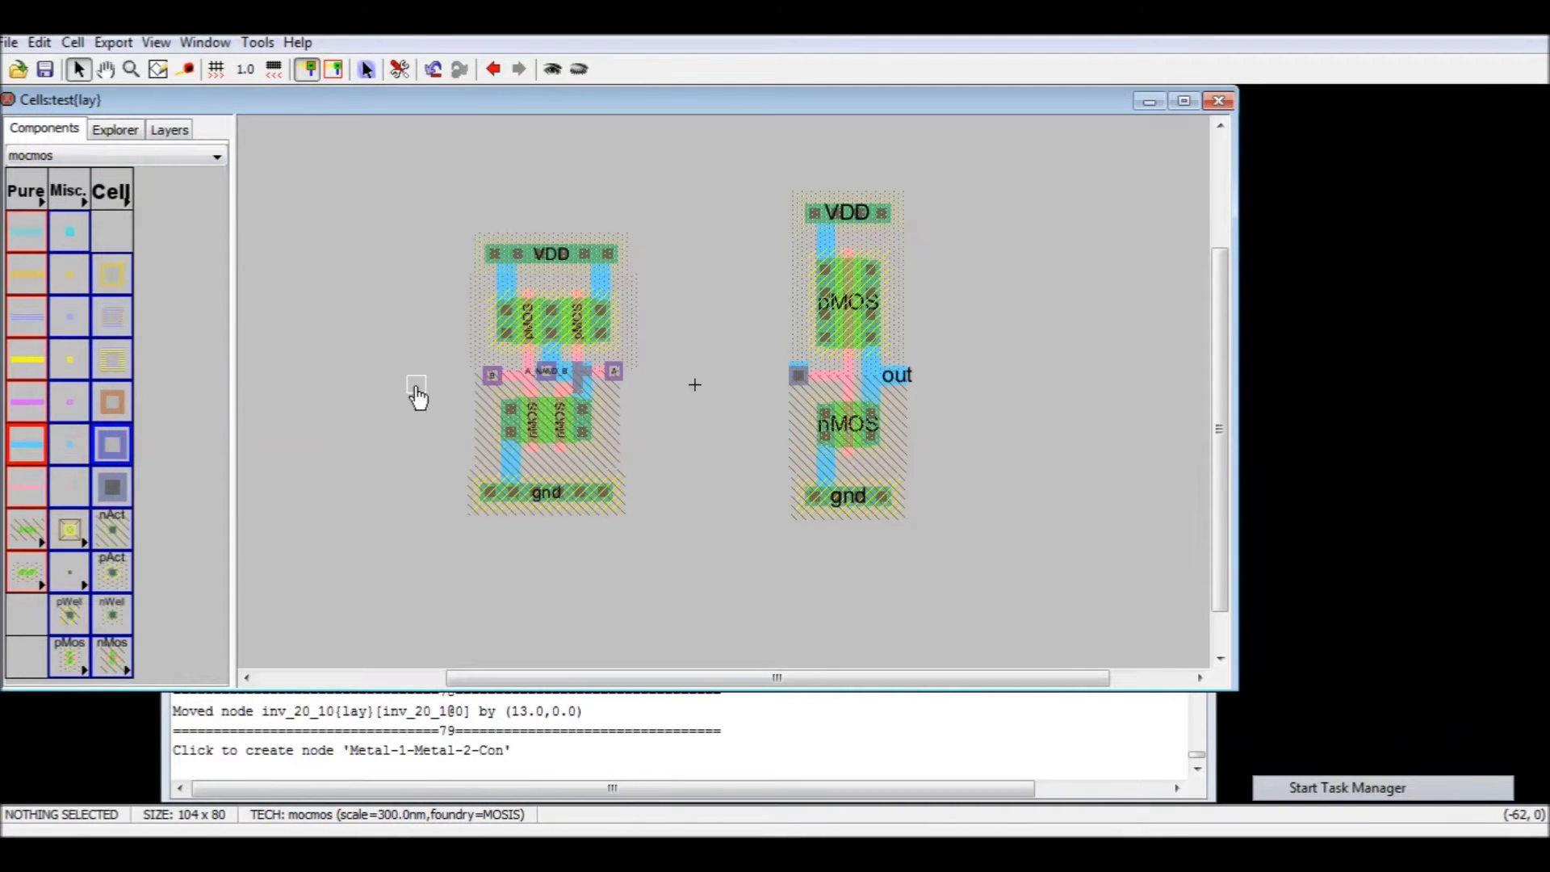
click(350, 385)
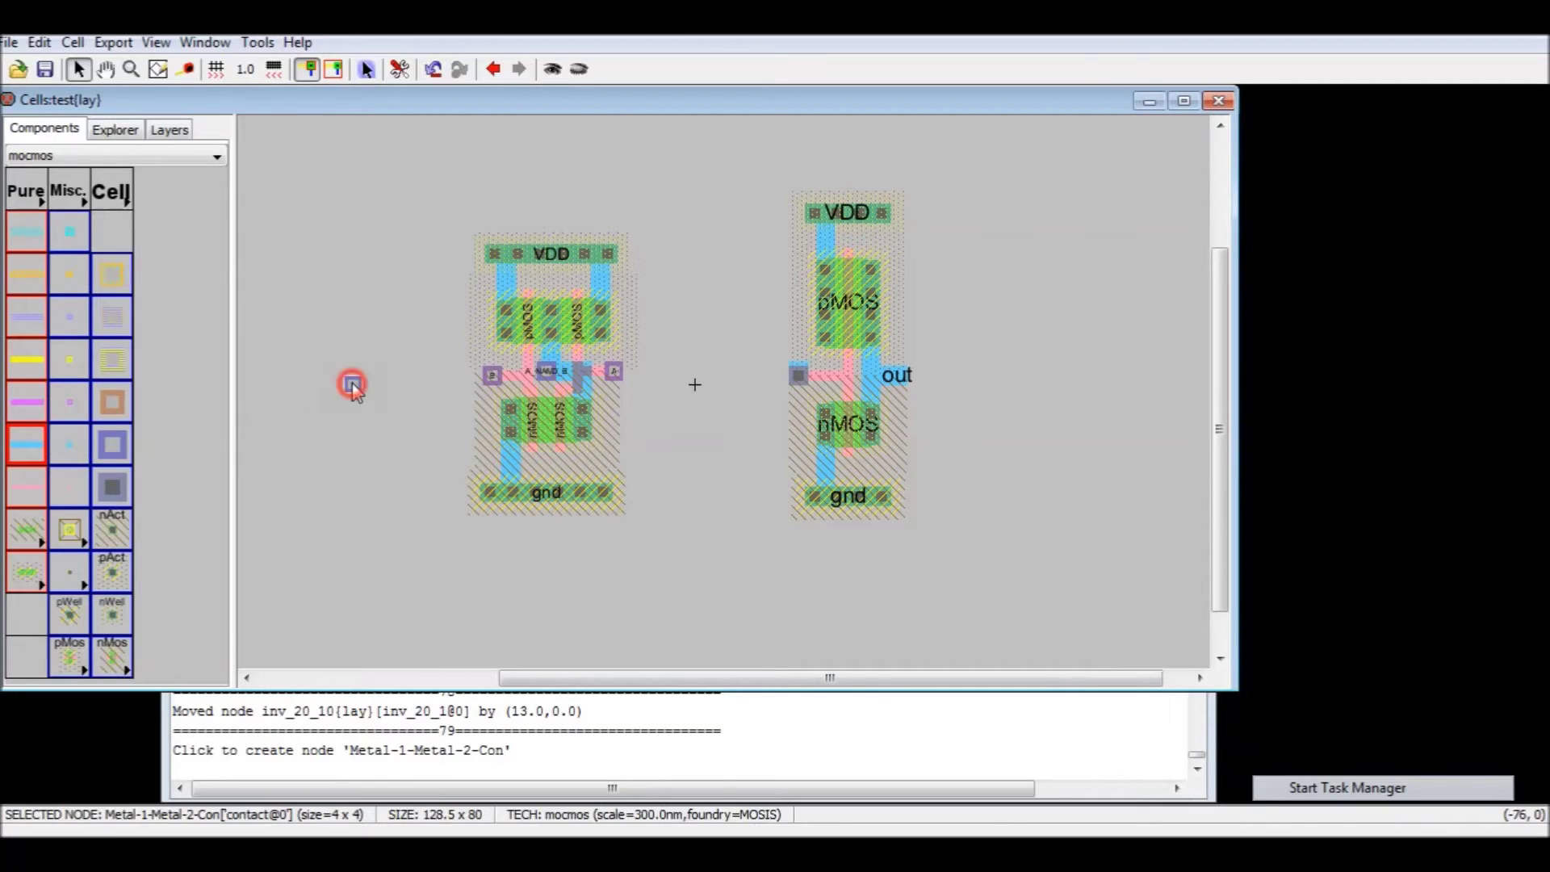
key(Delete)
- Try drawing a Metal-1 arc leftward from the NAND2's port B, and undo it
click(487, 377)
right_drag(487, 377, 396, 390)
key(ctrl+z)
- Try drawing a Metal-2 arc leftward from the NAND2's port B, and undo it
click(36, 405)
click(487, 377)
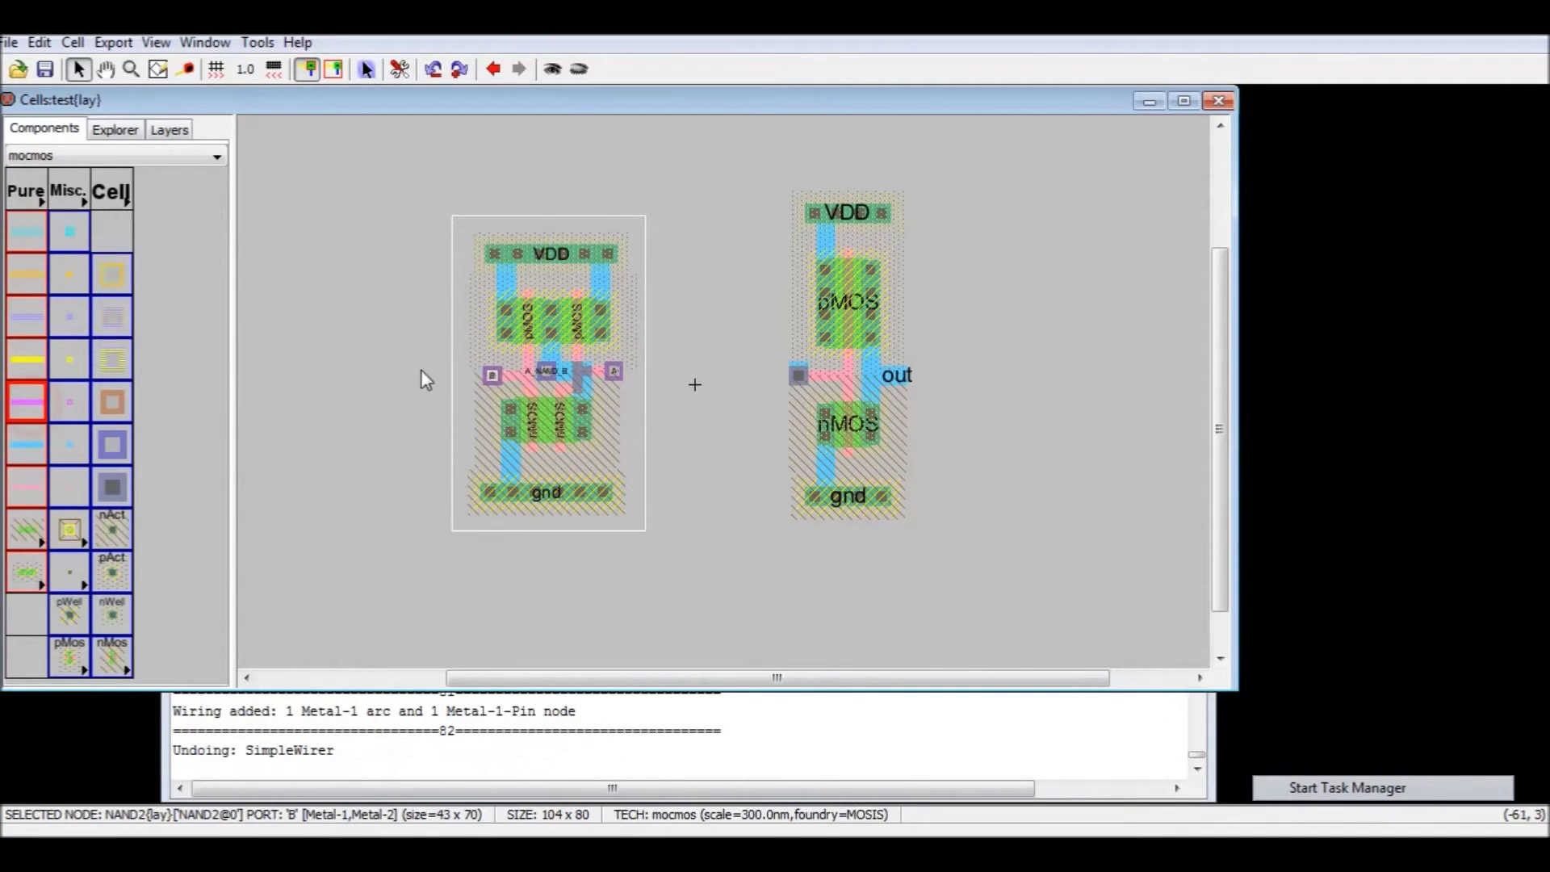
right_drag(486, 375, 370, 376)
key(ctrl+z)
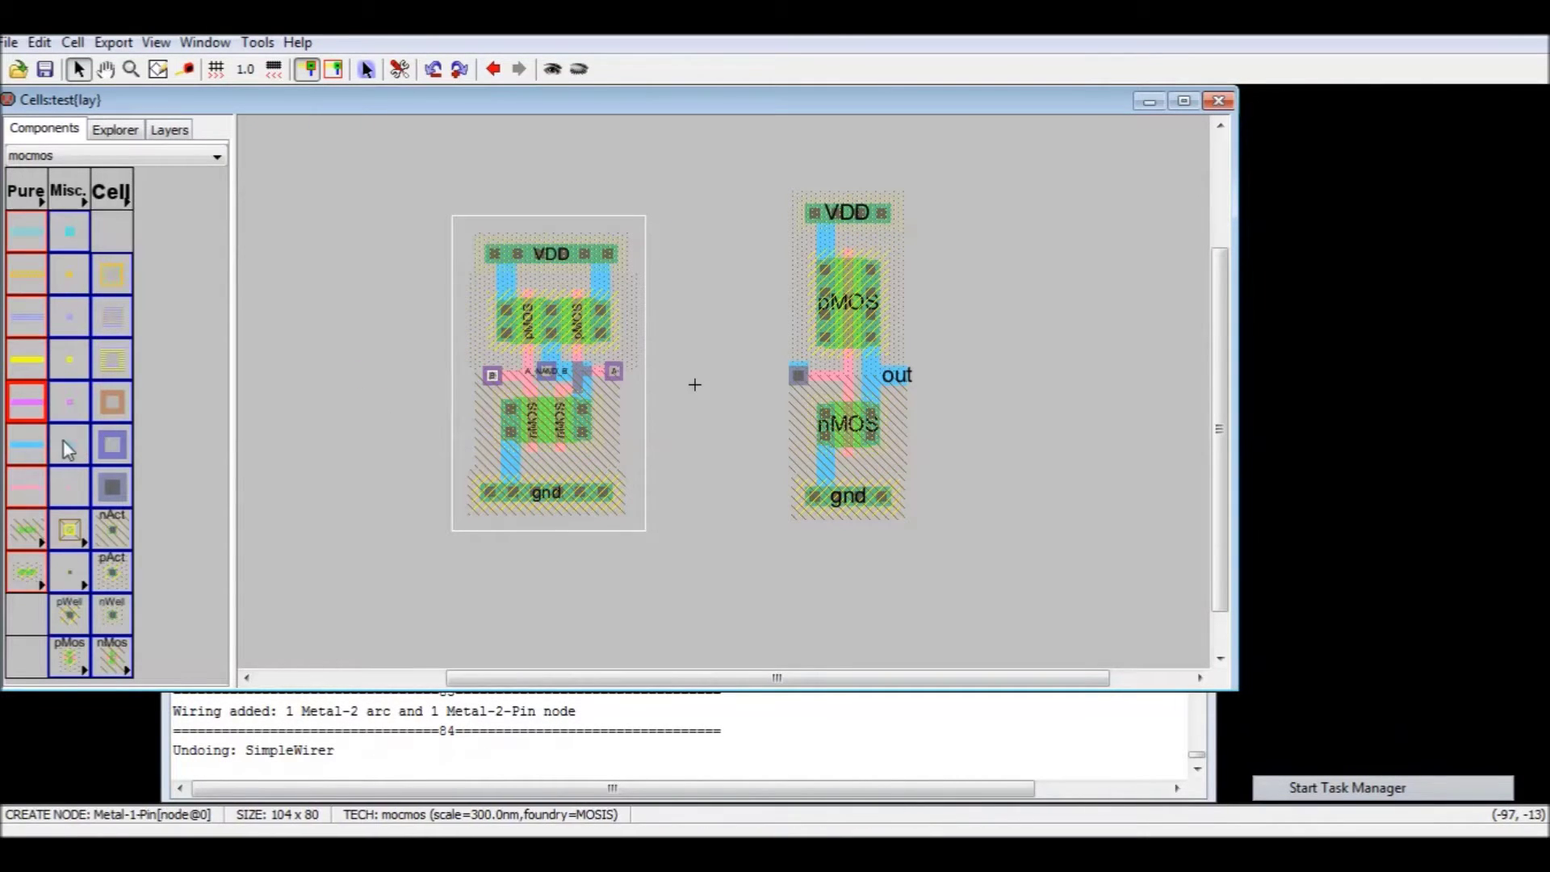
- Switch the active arc type to Metal-1 and back to Metal-2, and clear the selection
click(27, 458)
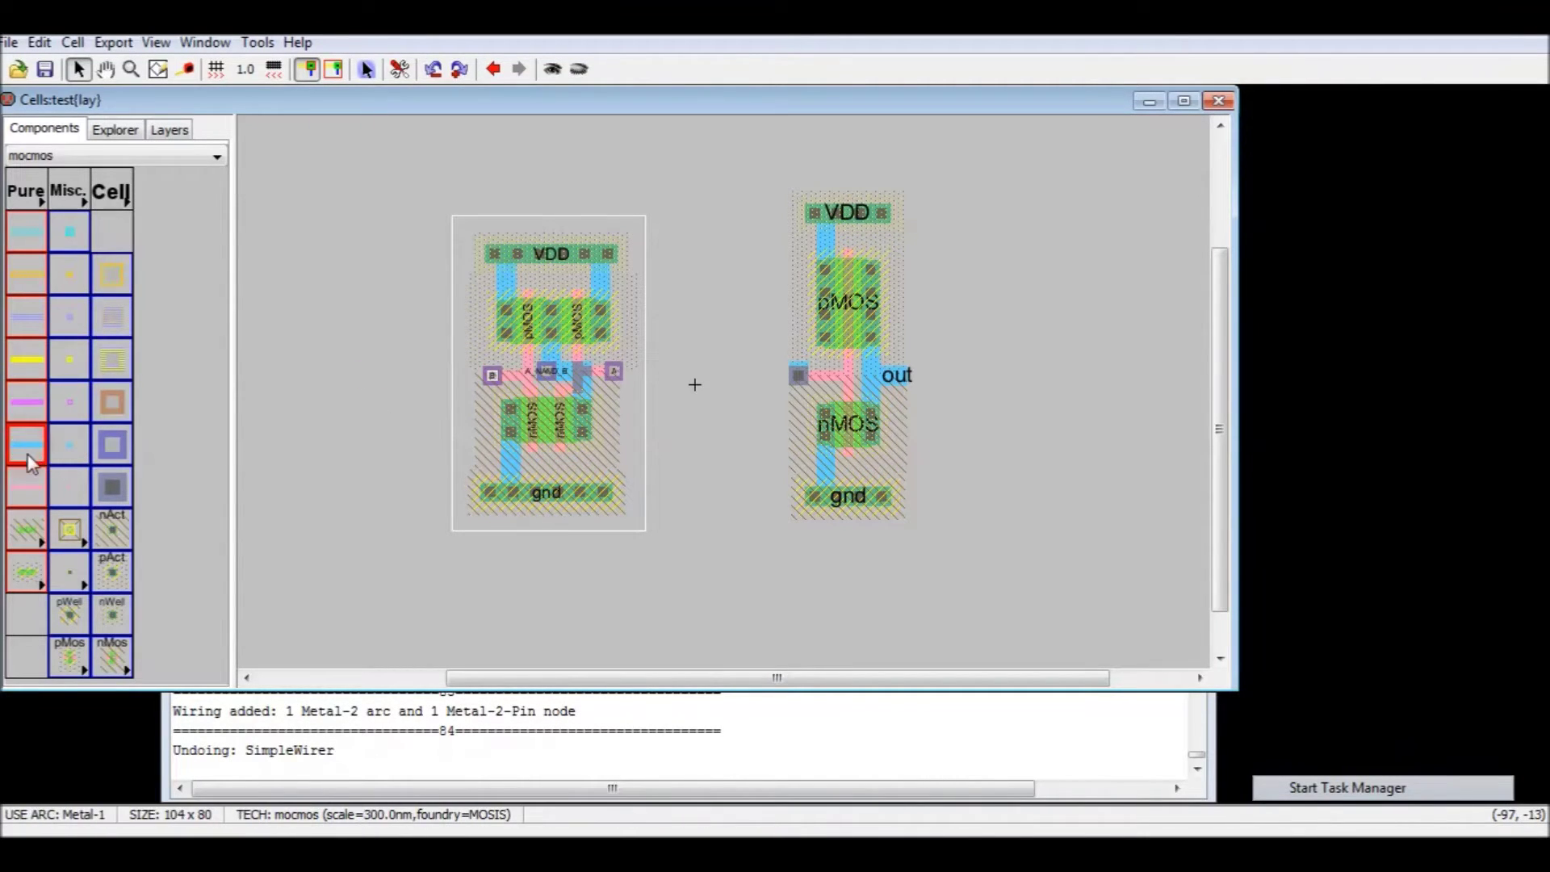
click(25, 408)
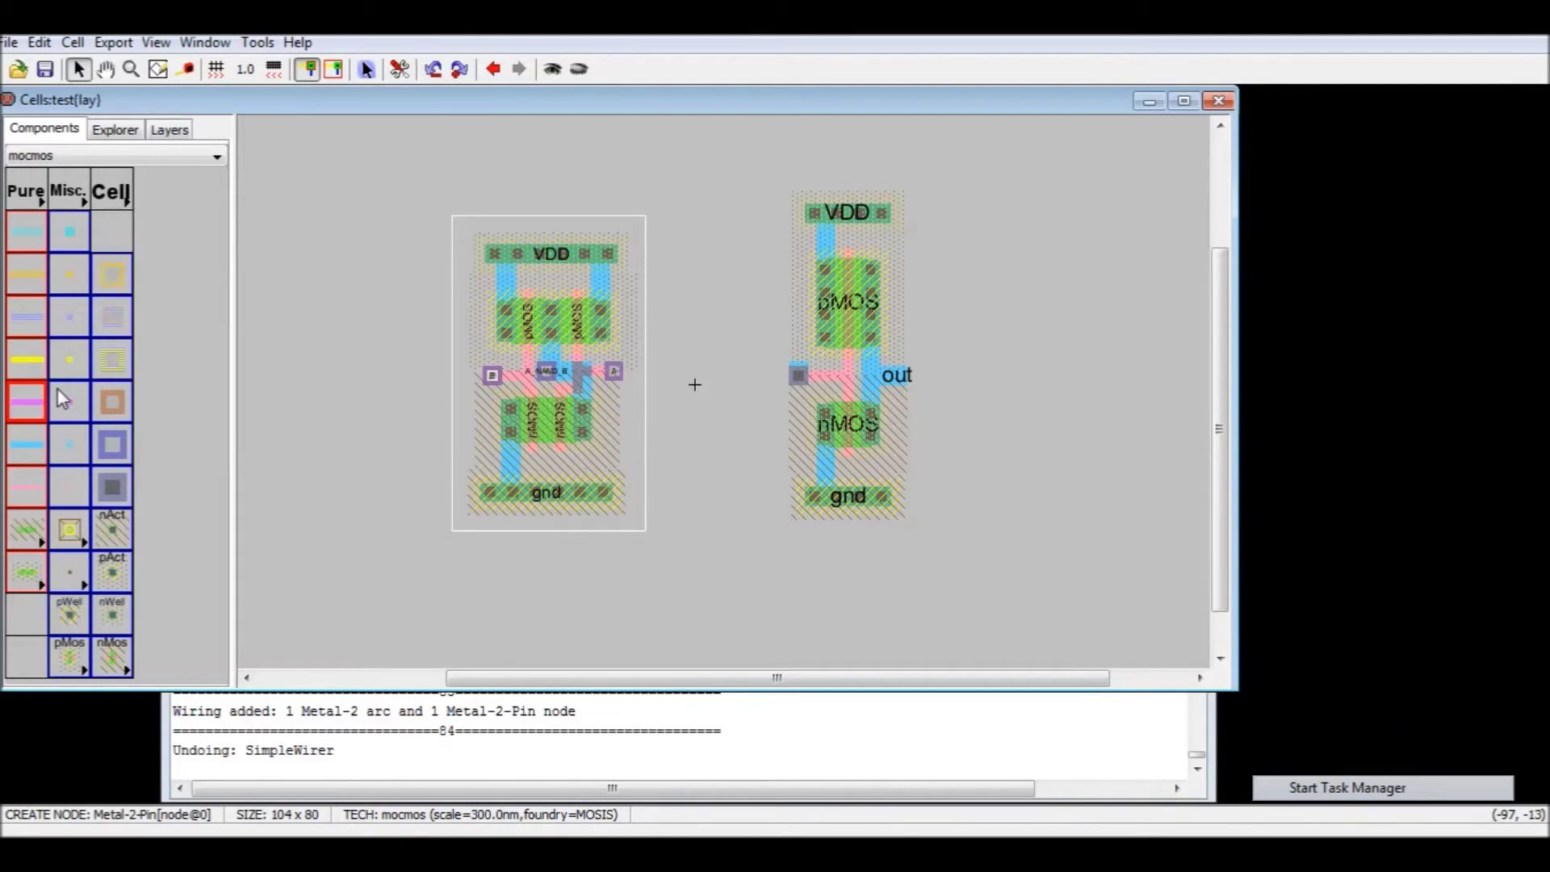
click(363, 453)
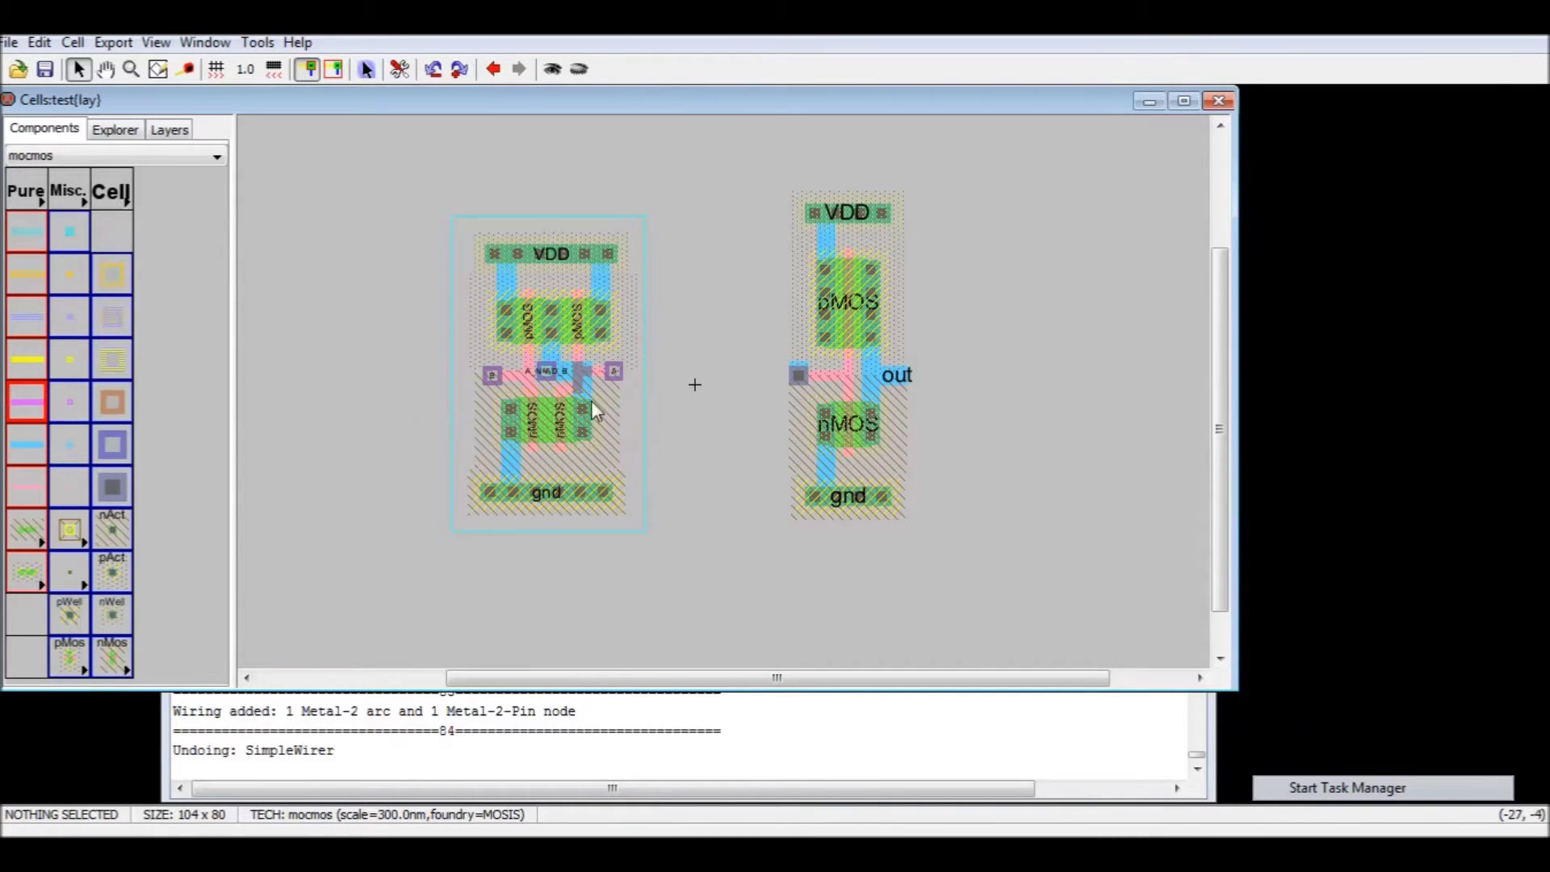
- Move the inverter instance 6 units left and 4 units down, closer to the NAND2 instance
ctrl+scroll(602, 400, up, 3)
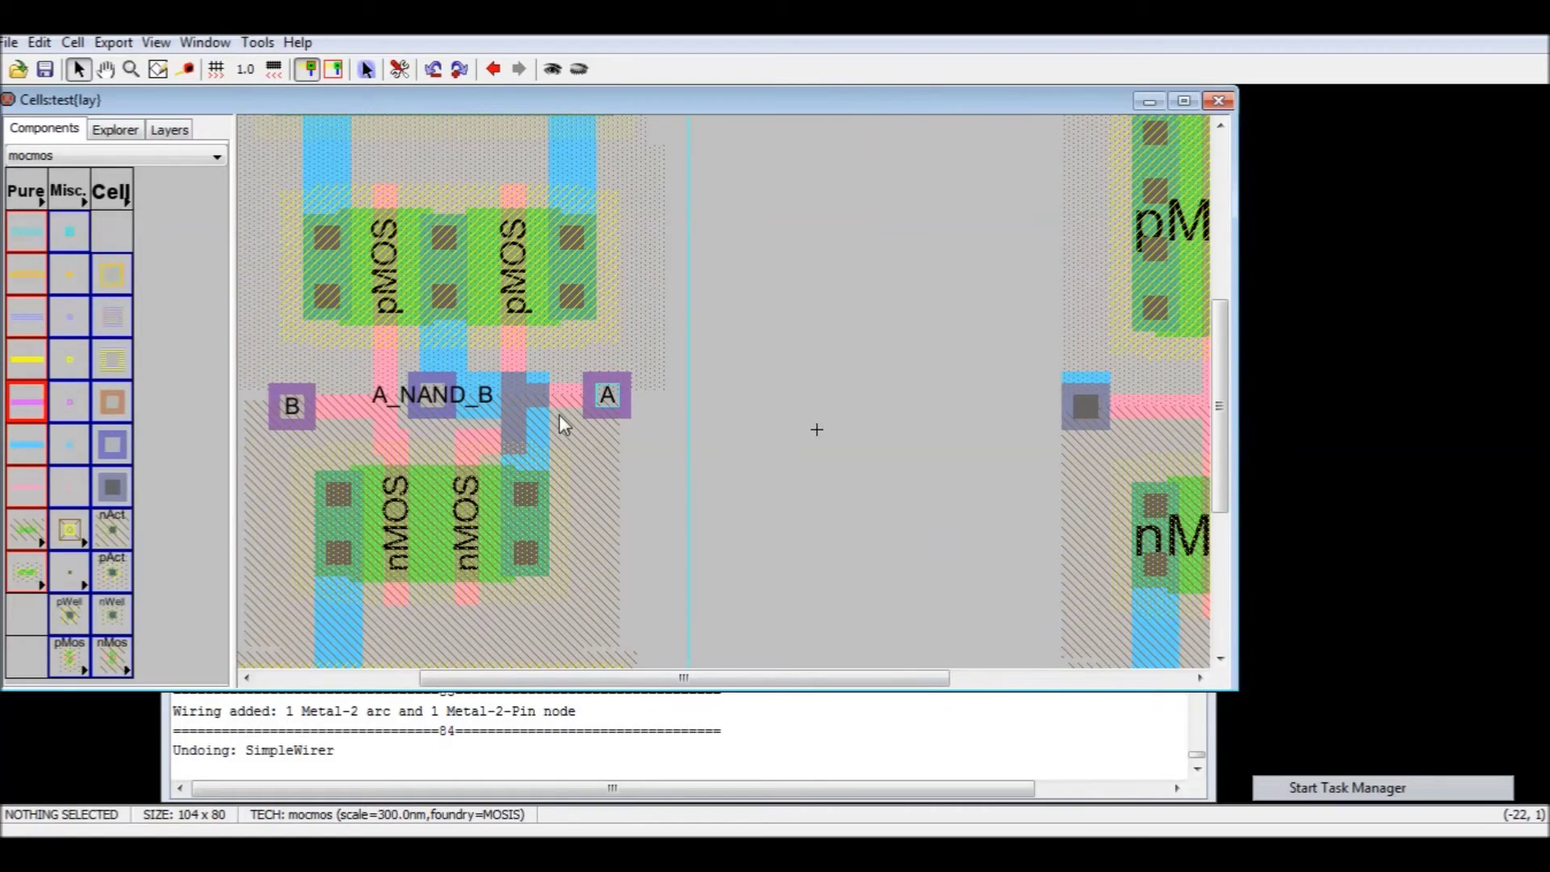
click(562, 395)
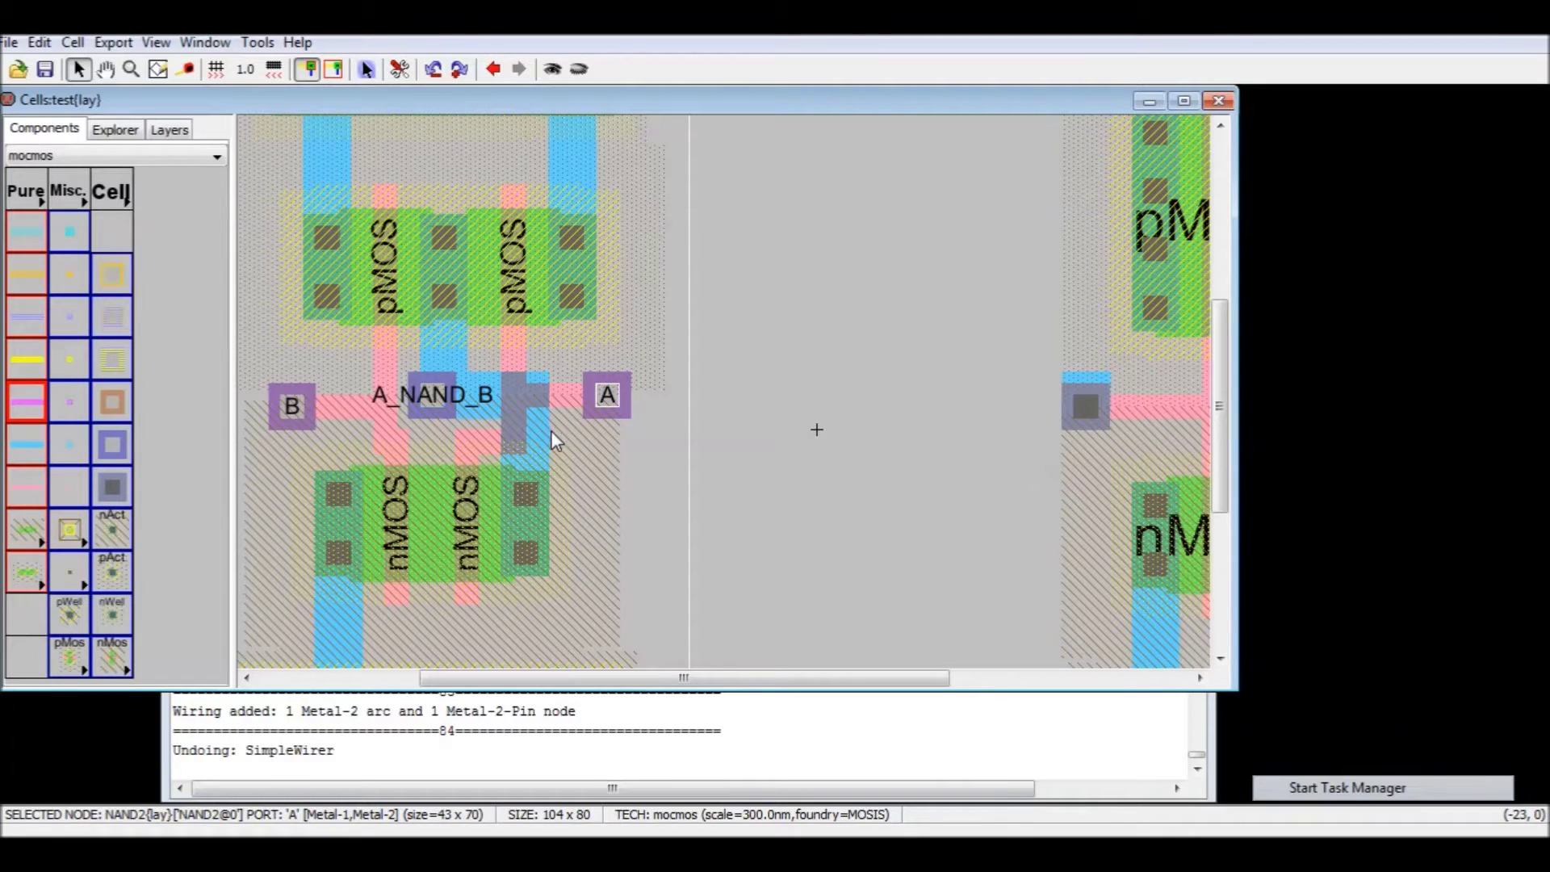
middle_drag(777, 407, 821, 396)
ctrl+scroll(914, 395, down, 3)
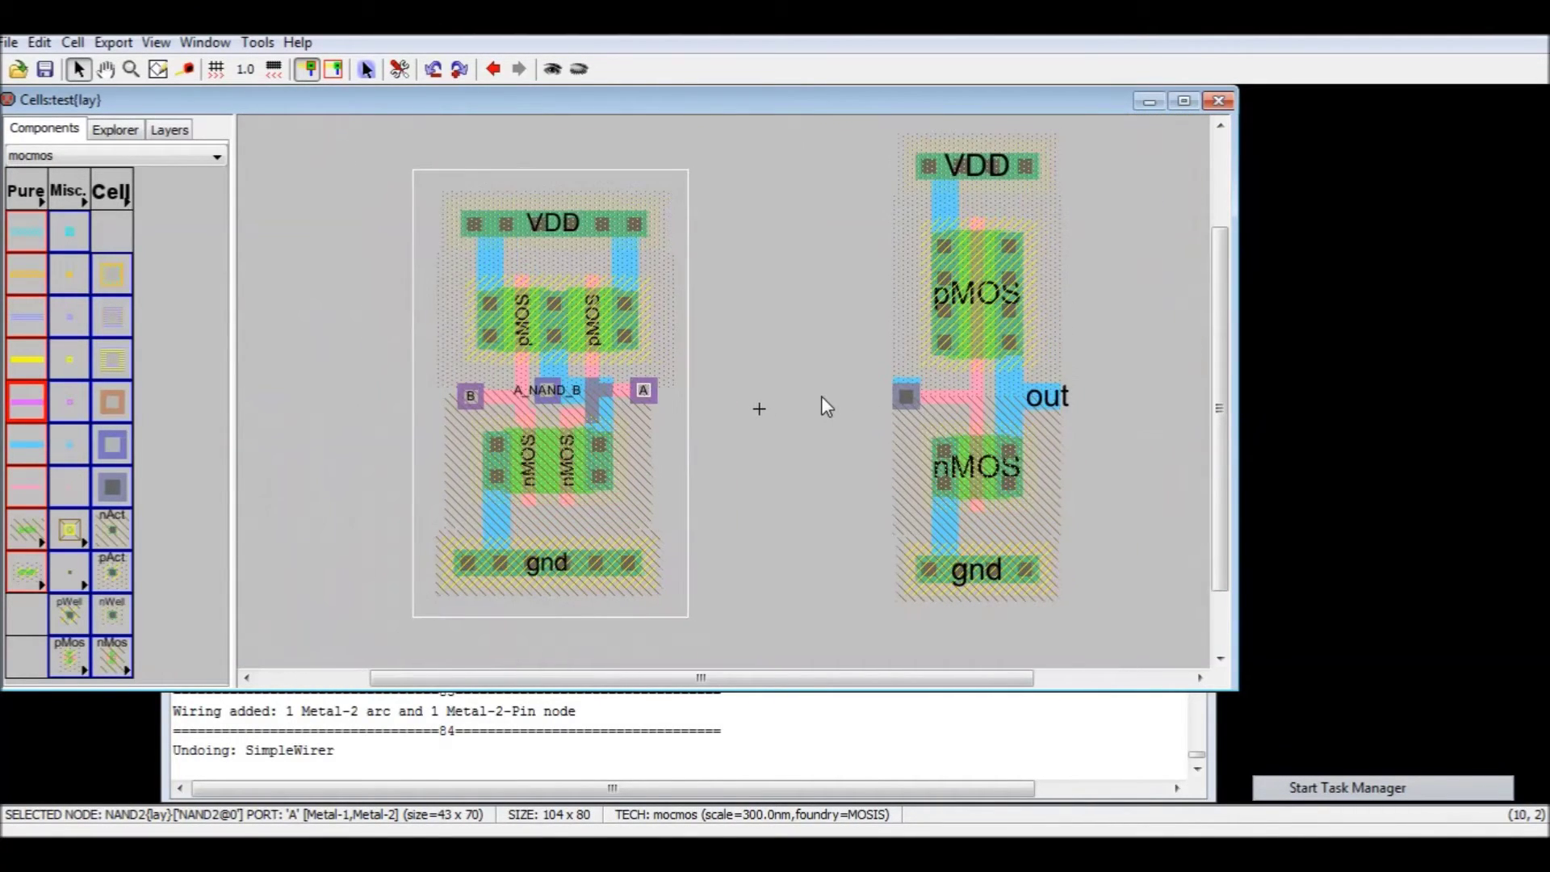
click(924, 405)
drag(923, 405, 884, 430)
click(761, 346)
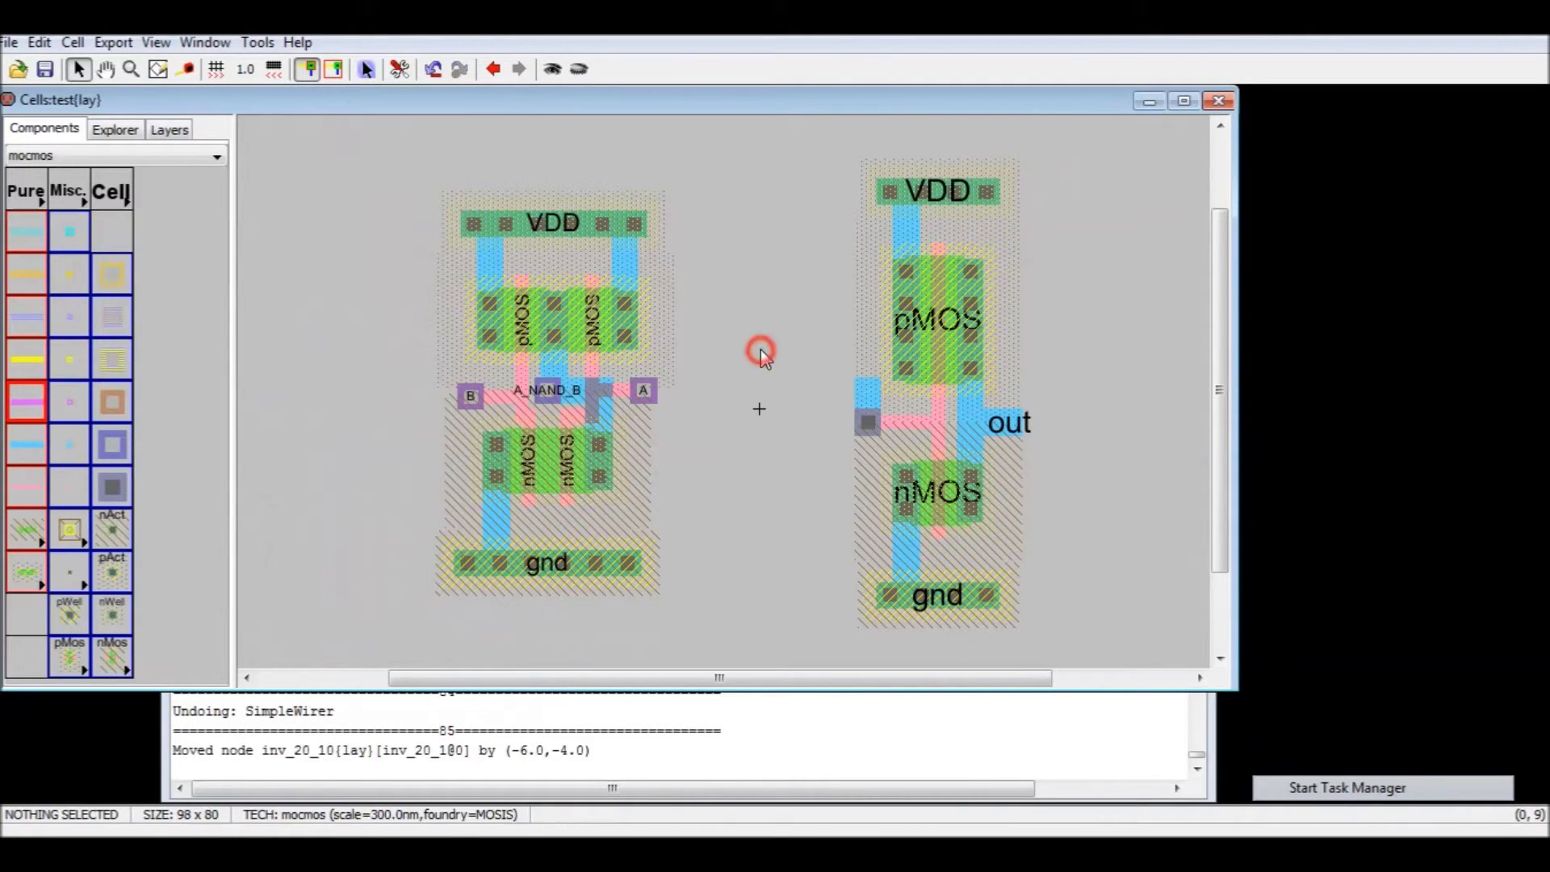
- Connect the inverter's VDD rail to the NAND2's VDD rail with Metal-1 arcs
click(889, 193)
right_drag(889, 192, 653, 213)
click(737, 172)
click(723, 193)
click(744, 267)
- Connect the inverter's gnd rail to the NAND2's gnd rail with Metal-1 arcs
click(884, 596)
right_drag(884, 596, 715, 596)
click(652, 568)
click(763, 524)
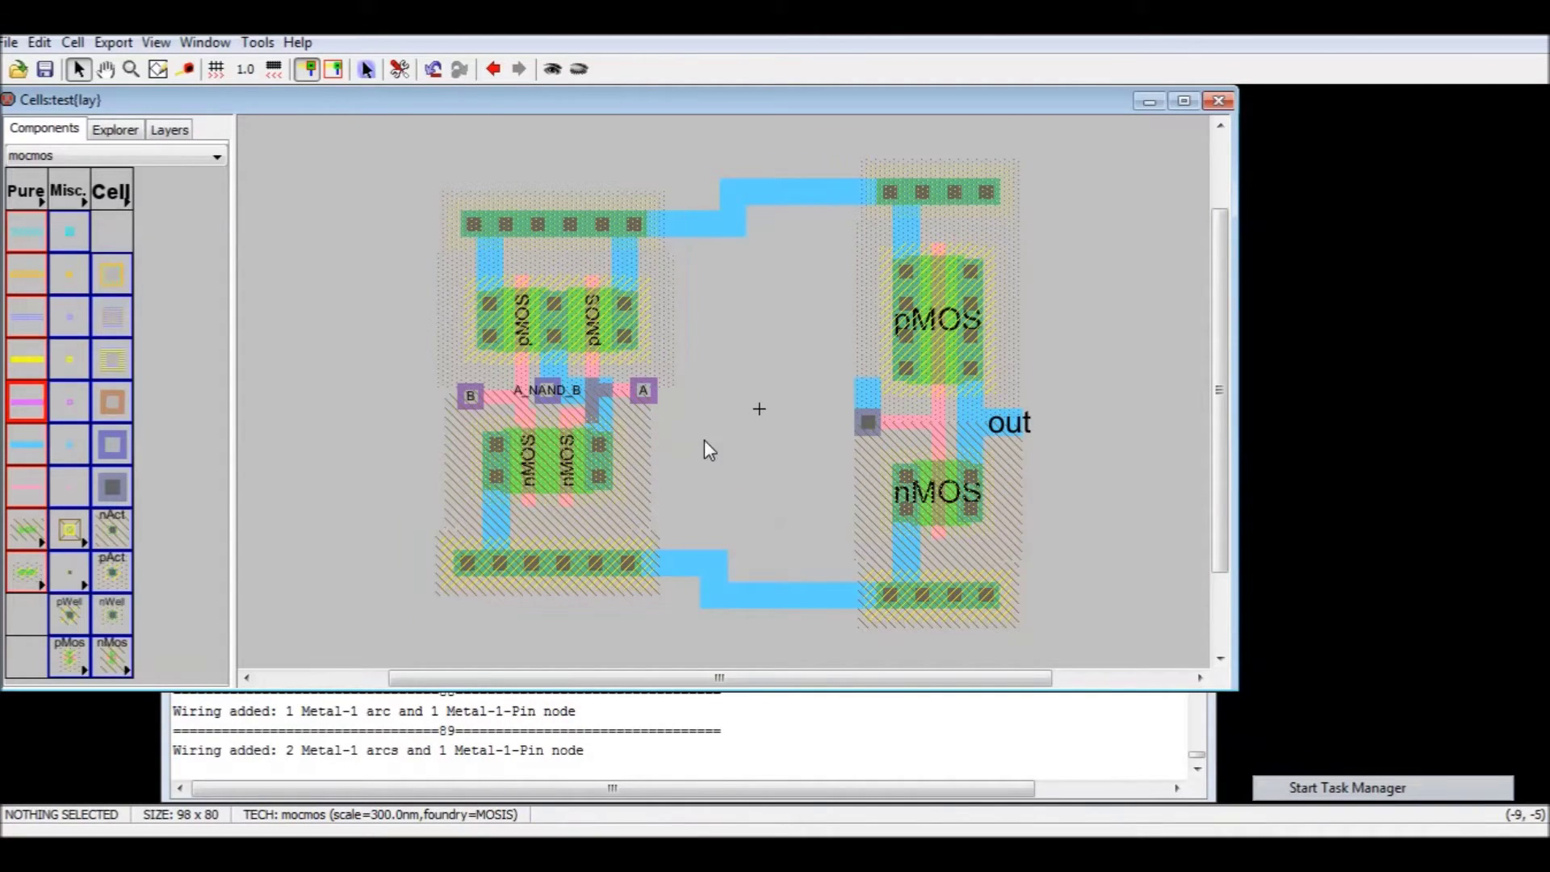
- Draw Metal-2 arcs outward from the NAND2's ports B and A, and a Metal-1 arc rightward from the inverter's output
click(470, 397)
right_drag(470, 398, 374, 396)
click(643, 391)
right_drag(643, 391, 763, 392)
click(763, 465)
click(1019, 424)
right_drag(1019, 424, 1104, 422)
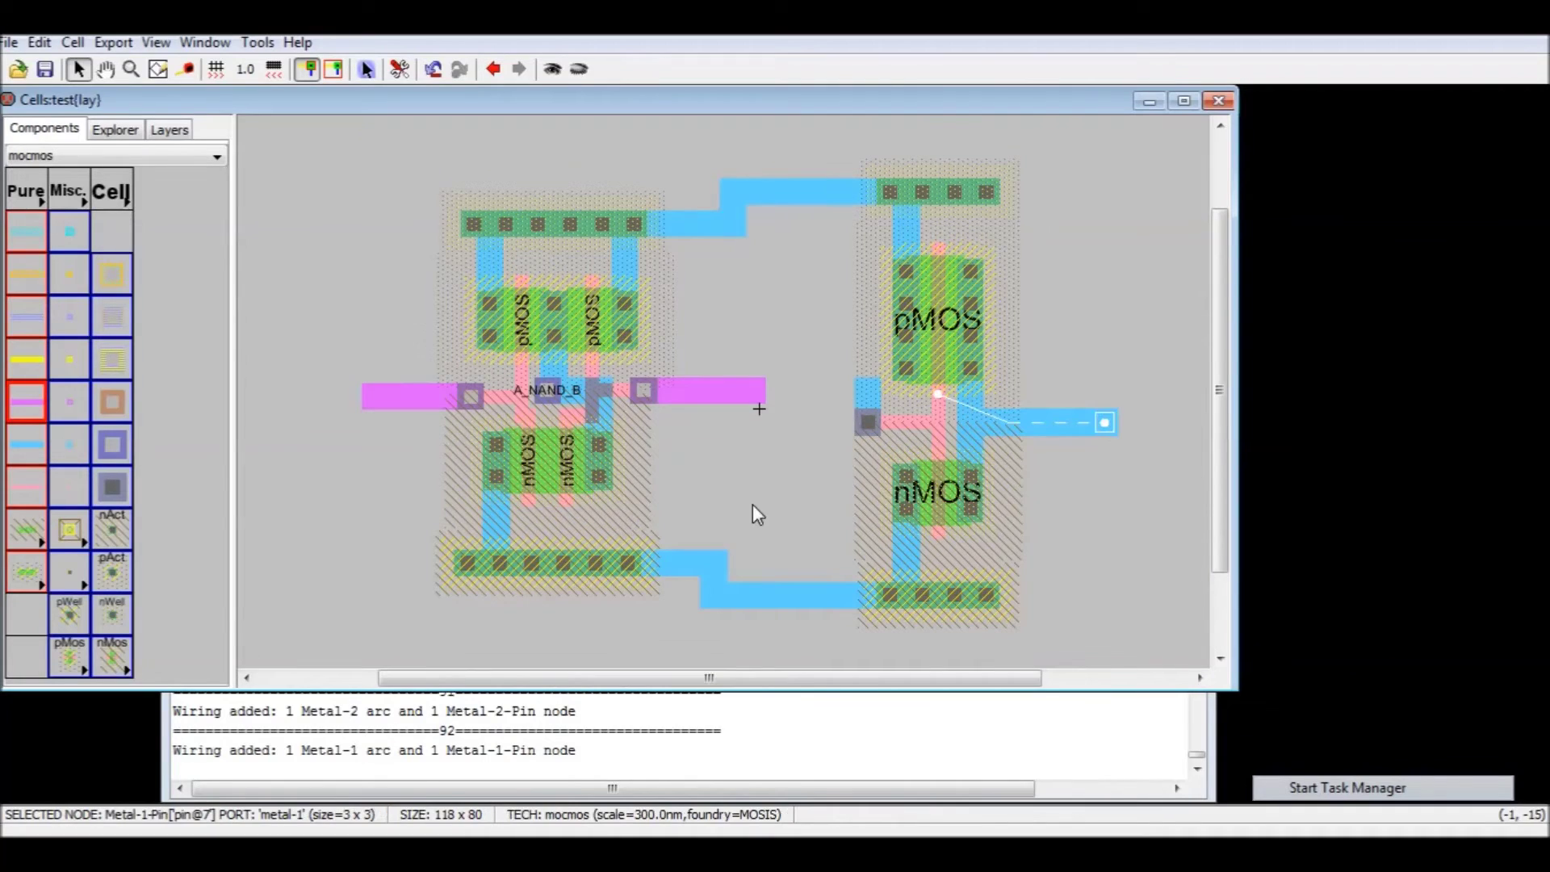
- Try connecting the NAND2's A_NAND_B port to the inverter's input with Metal-1 arcs, and undo it
click(549, 391)
right_drag(545, 389, 861, 428)
key(ctrl+z)
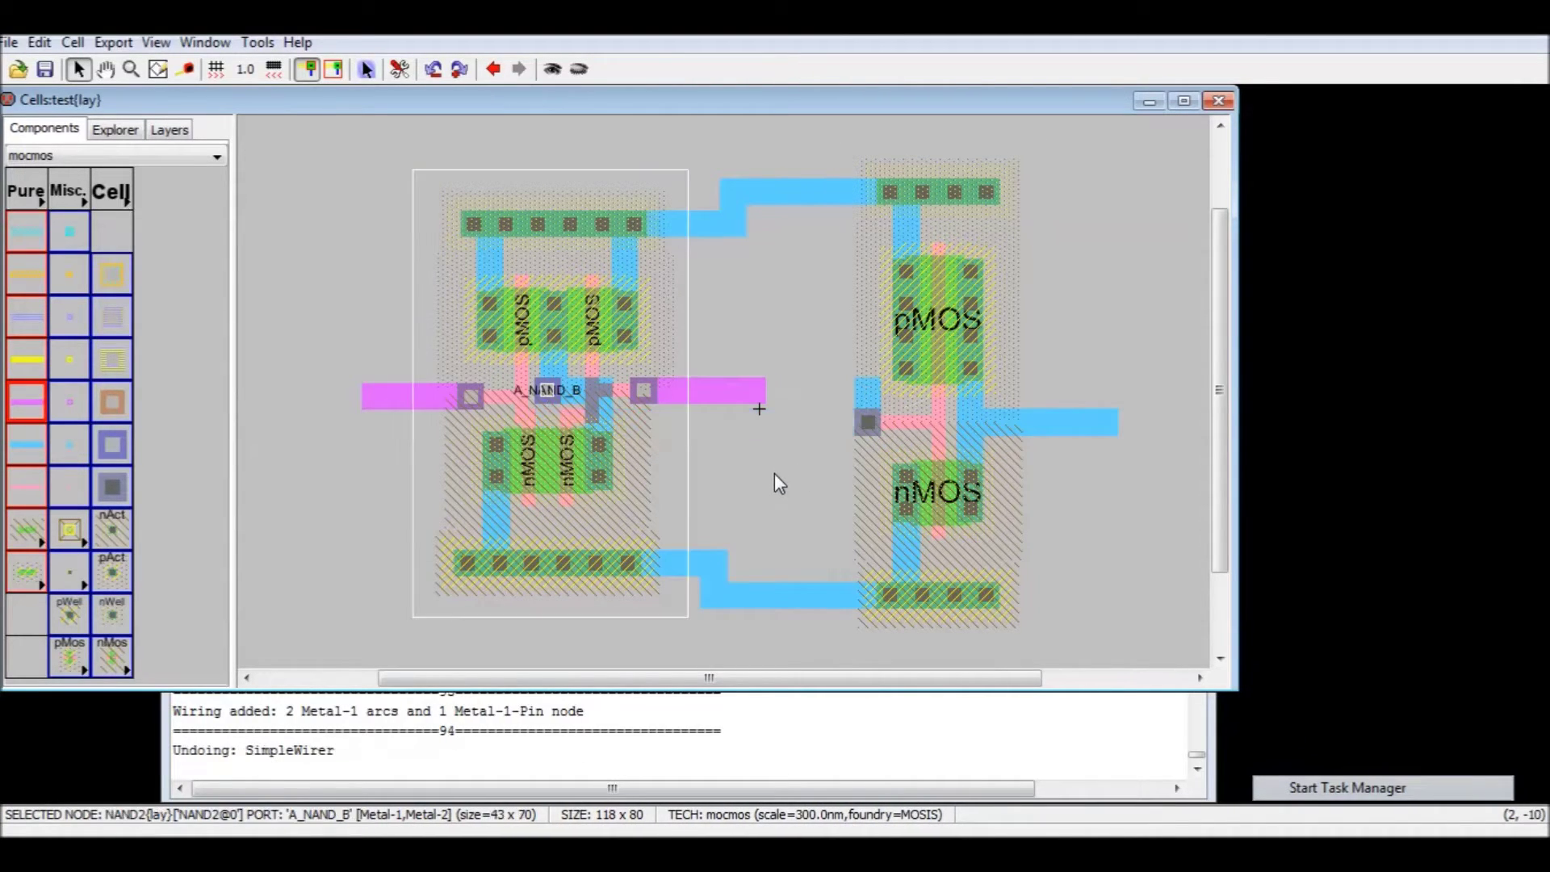
right_drag(573, 406, 870, 440)
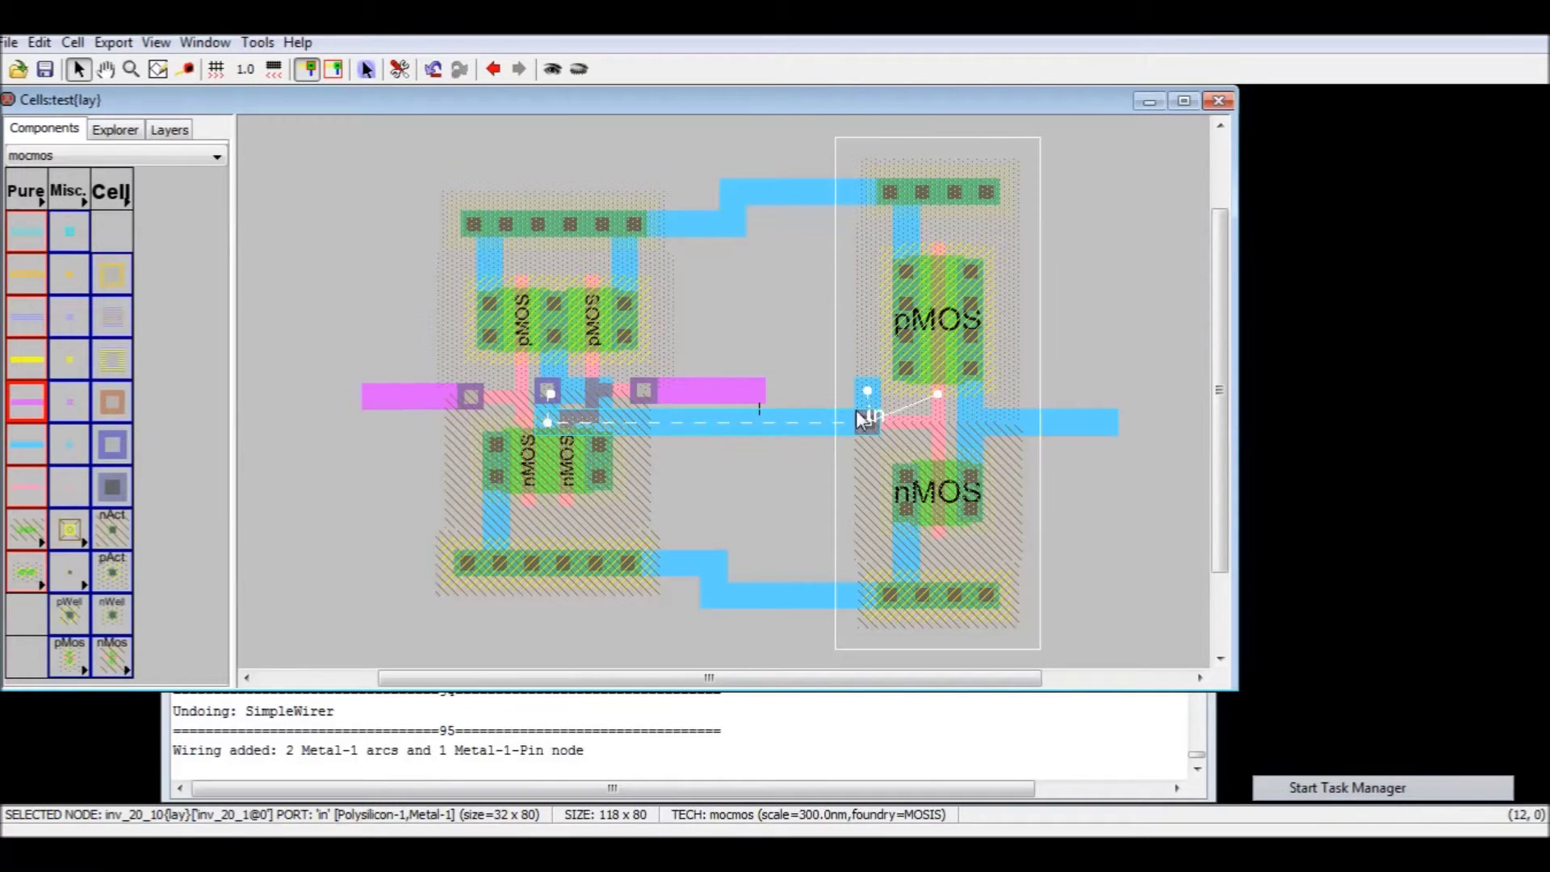
key(ctrl+z)
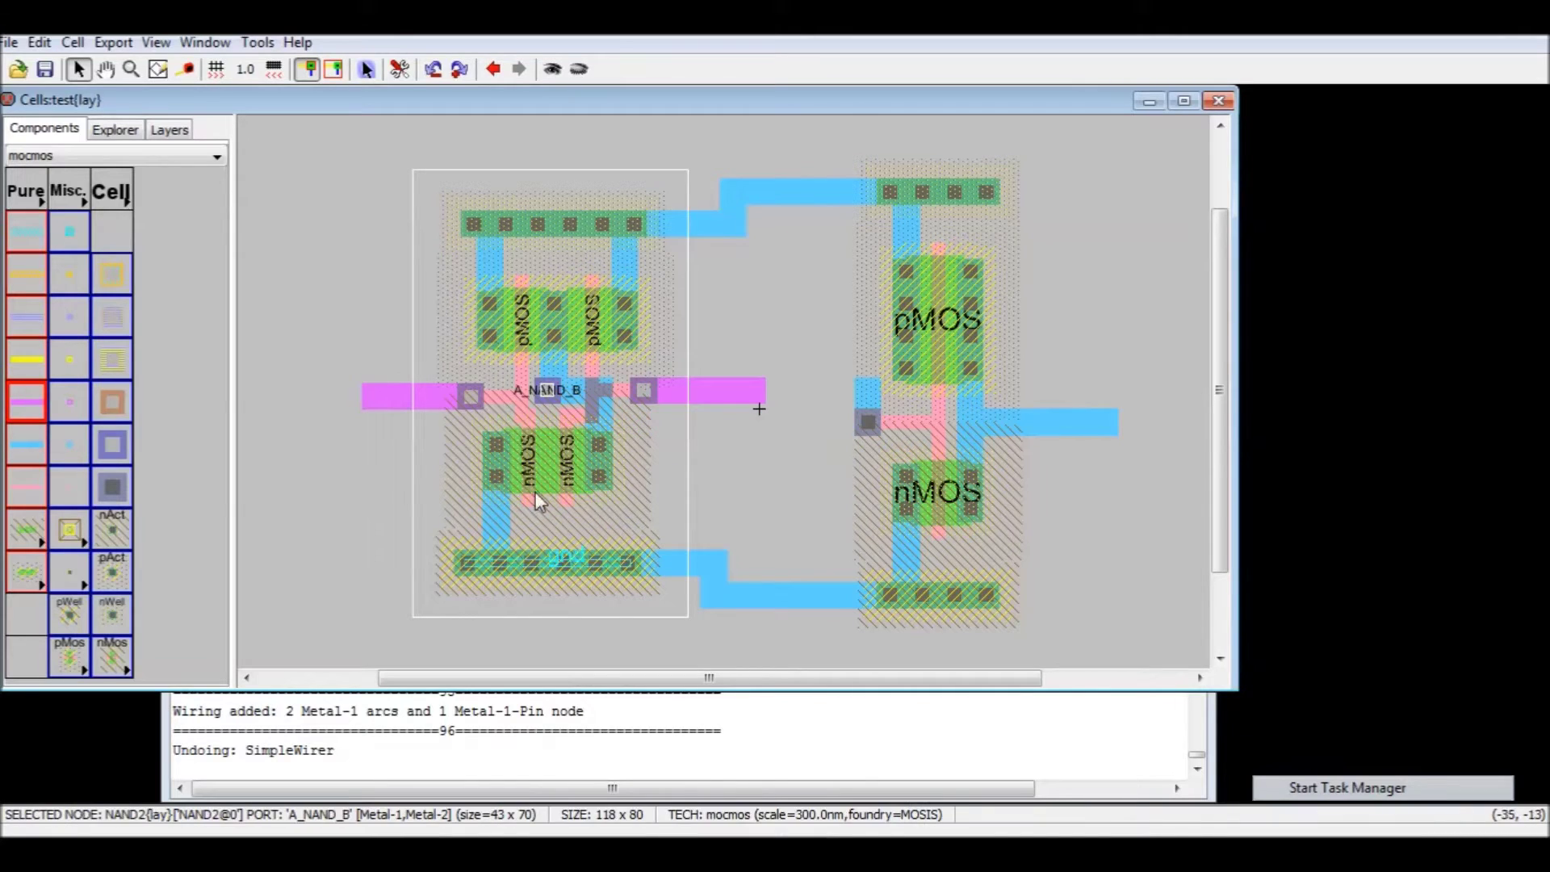
- Place a Metal-1-Metal-2 contact beside the inverter's input and wire it to that port with a Metal-1 arc
click(118, 444)
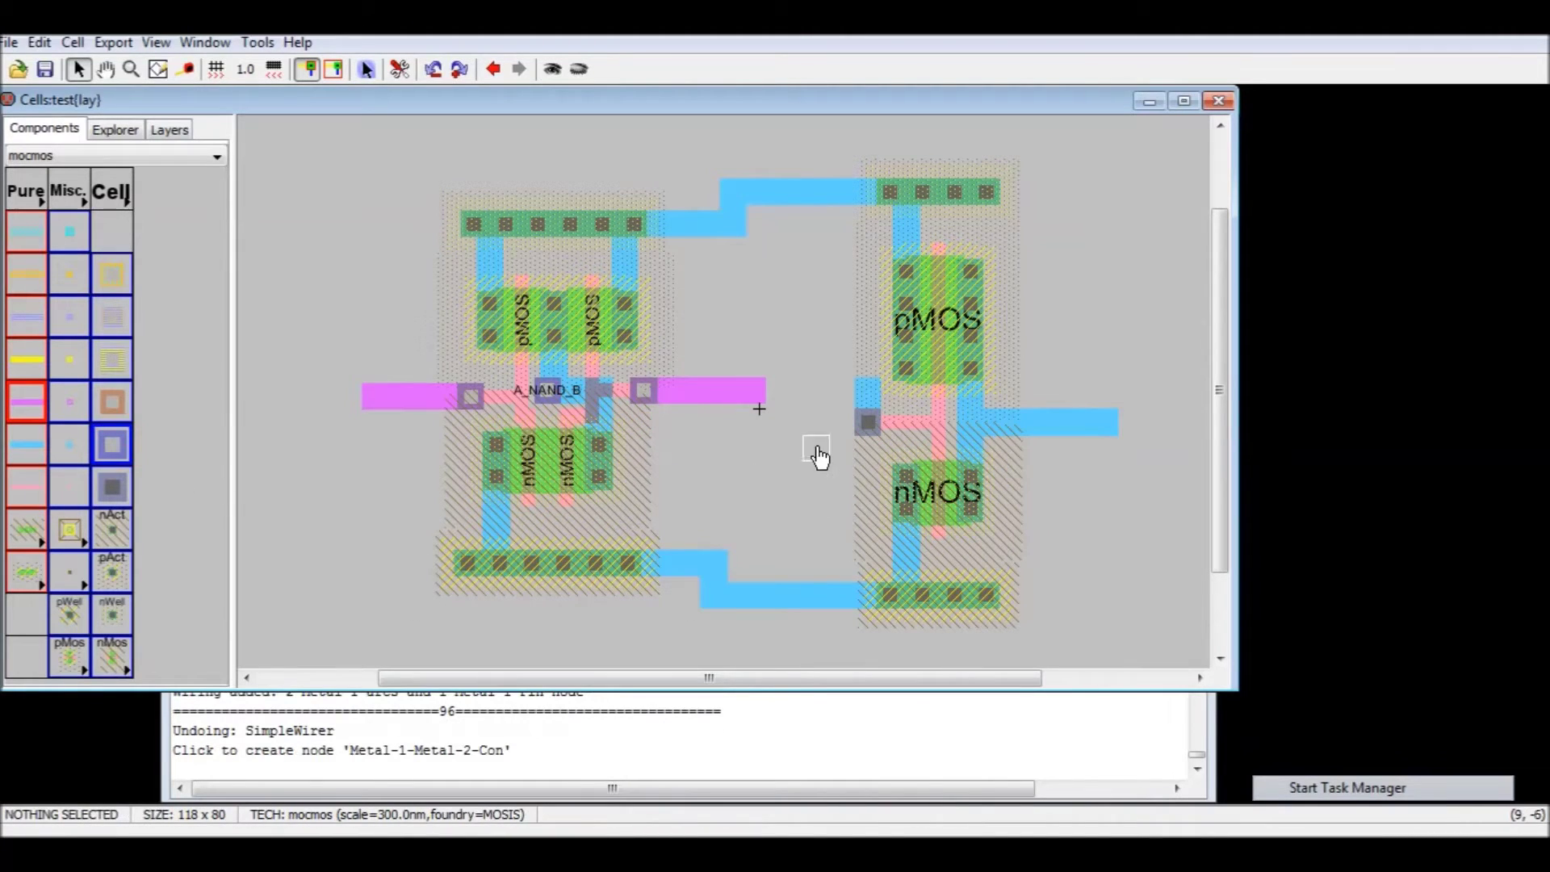
click(833, 423)
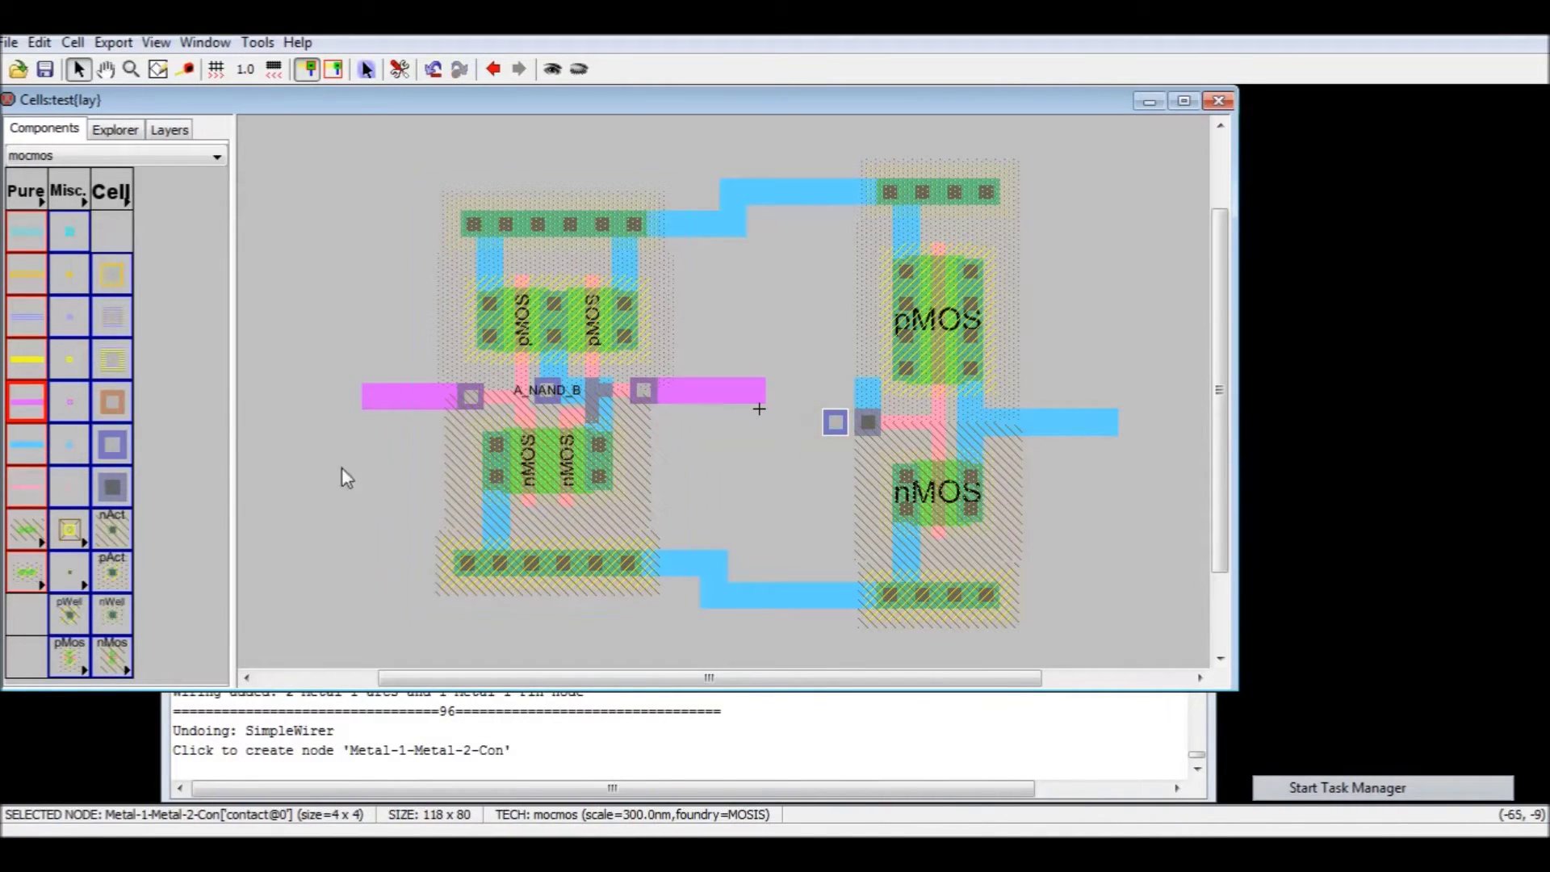
drag(812, 441, 857, 428)
right_click(869, 425)
click(807, 444)
- Nudge the inverter instance 4 units left
click(894, 472)
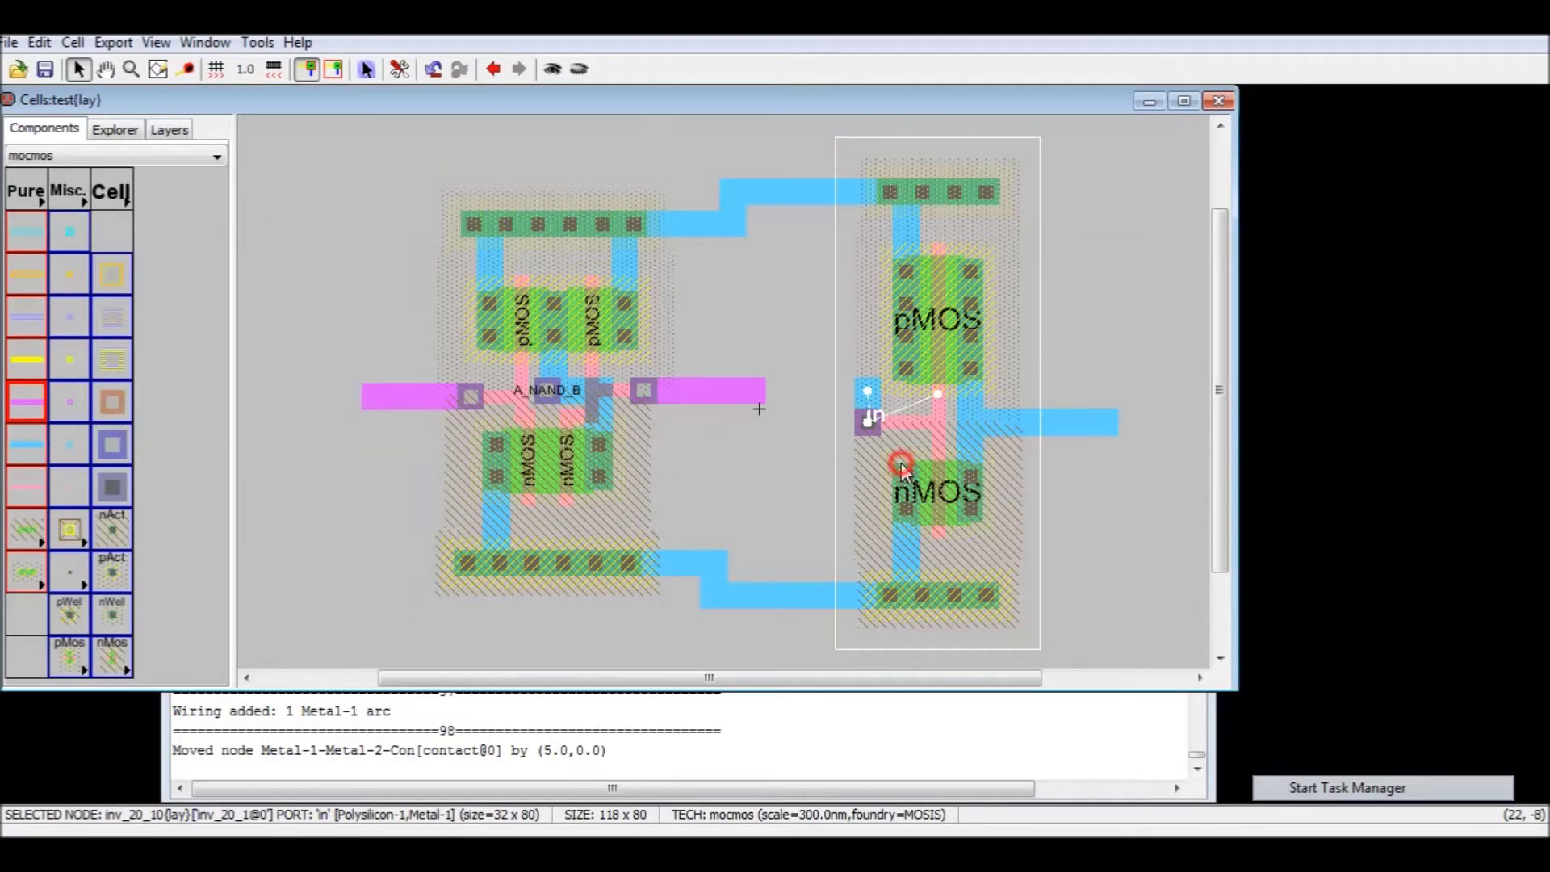
key(Left)
key(Left)
key(Left)
key(Left)
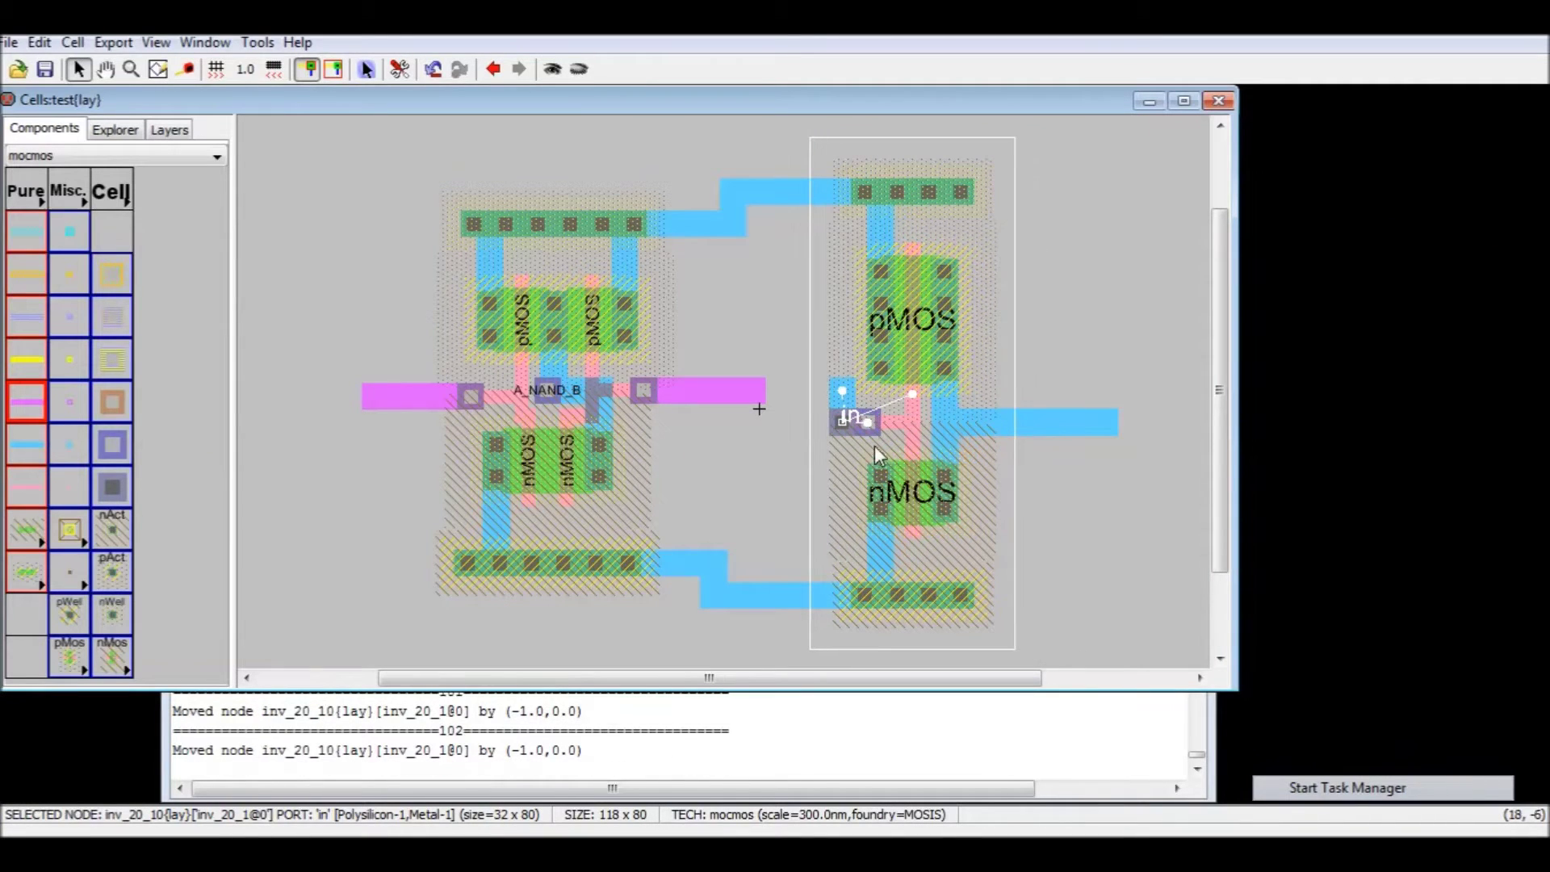
- Shift the Metal-1 arc between the contact and the inverter's input 1 unit left, together with its attached objects
click(870, 451)
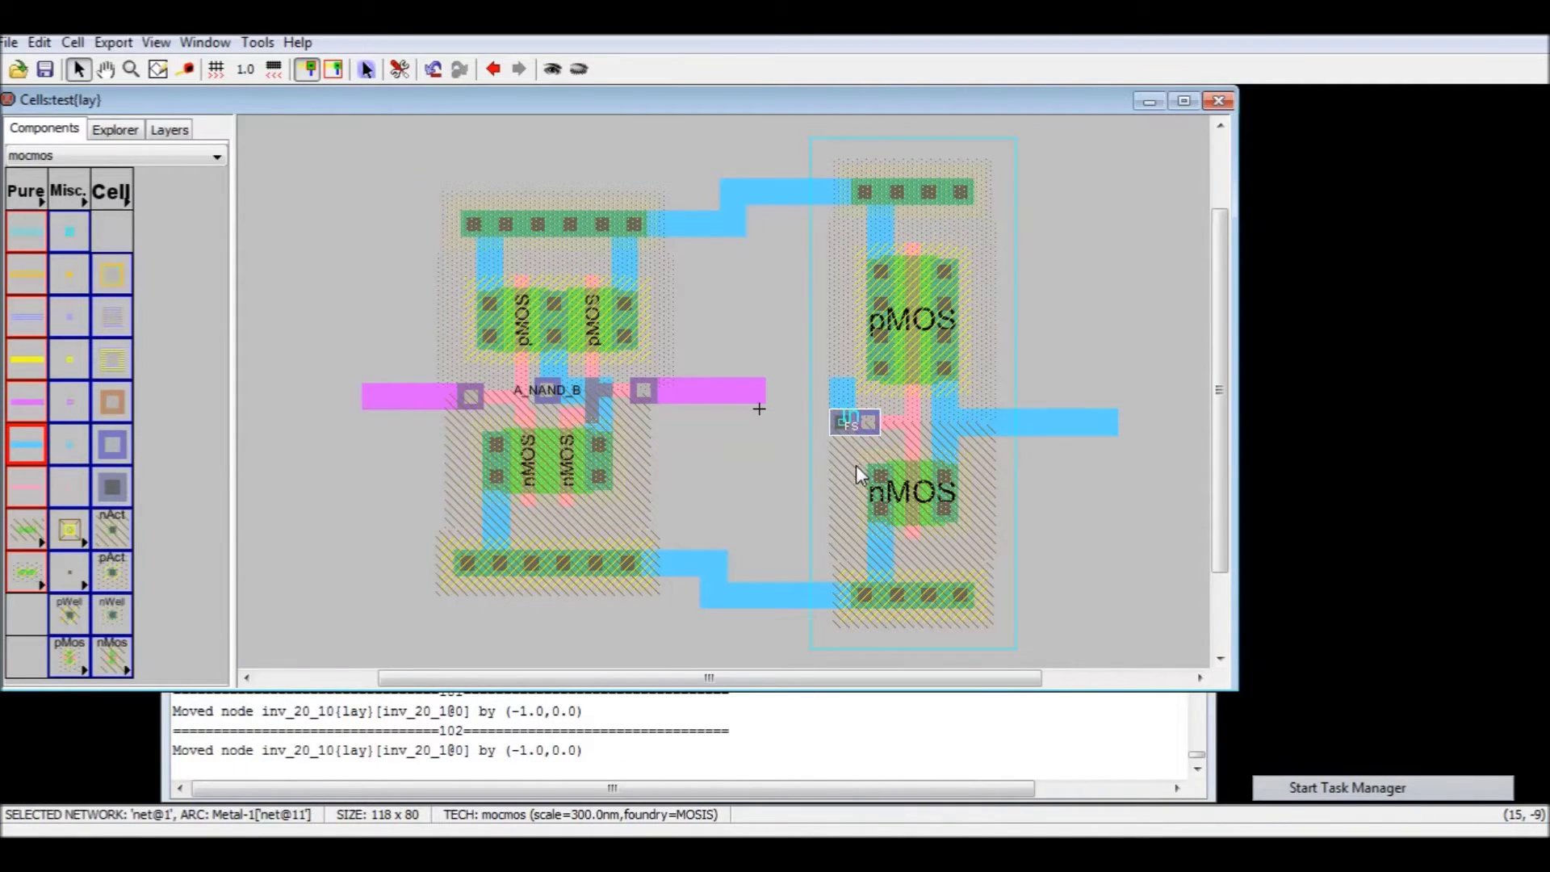
key(Left)
key(Left)
key(Right)
click(777, 477)
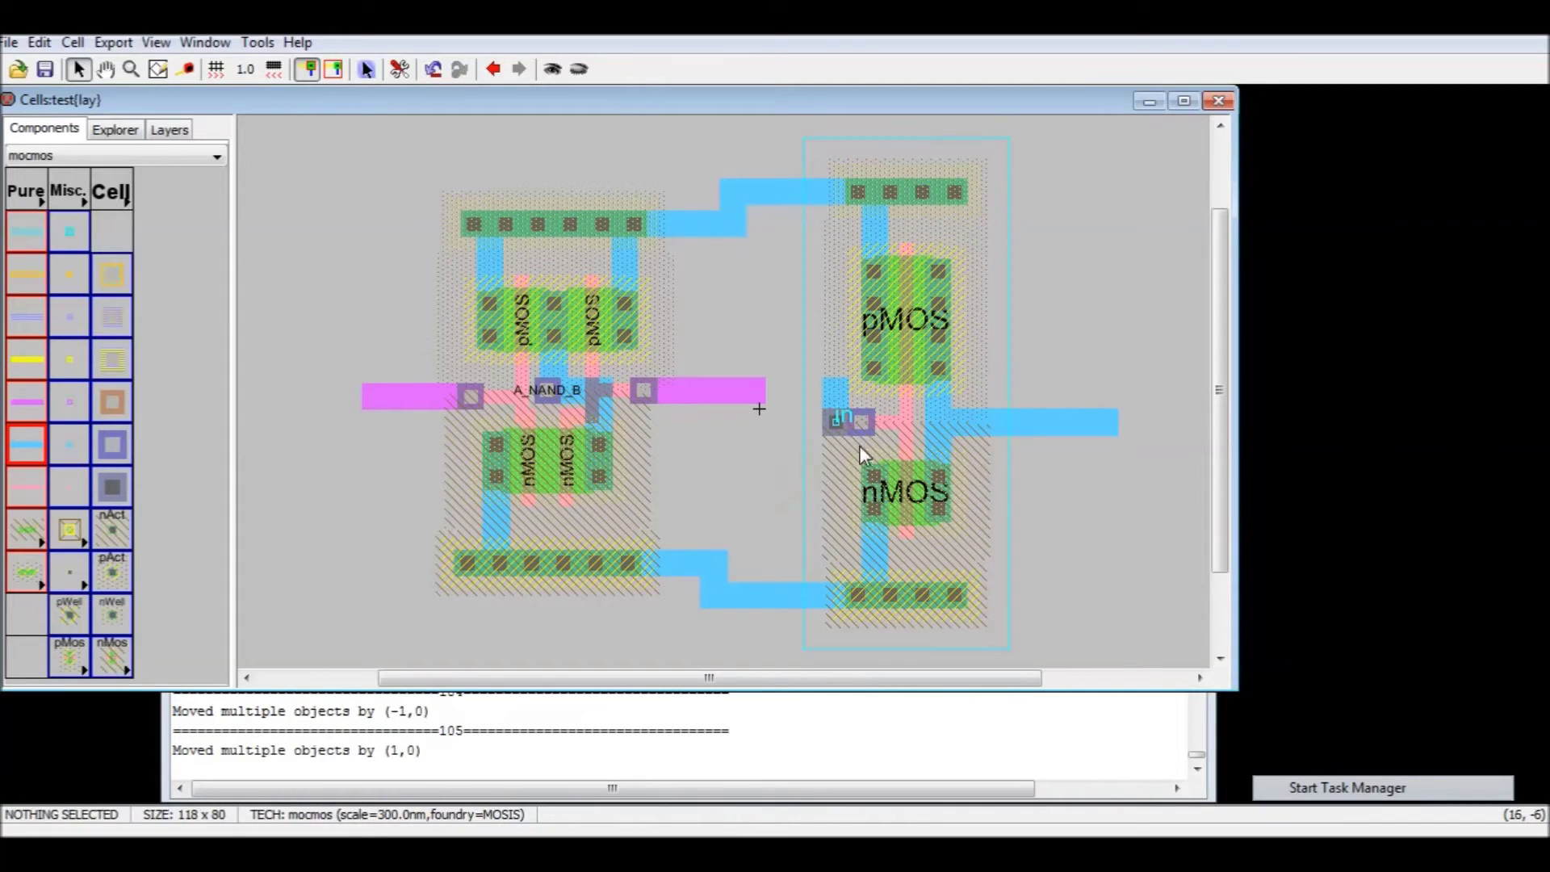
- Try nudging the Metal-1 arc at the inverter's input left and right in 1-unit steps
click(869, 443)
key(Left)
key(Left)
key(Right)
key(Right)
click(857, 437)
click(858, 436)
click(860, 435)
key(Left)
key(Right)
key(ctrl+7)
click(821, 508)
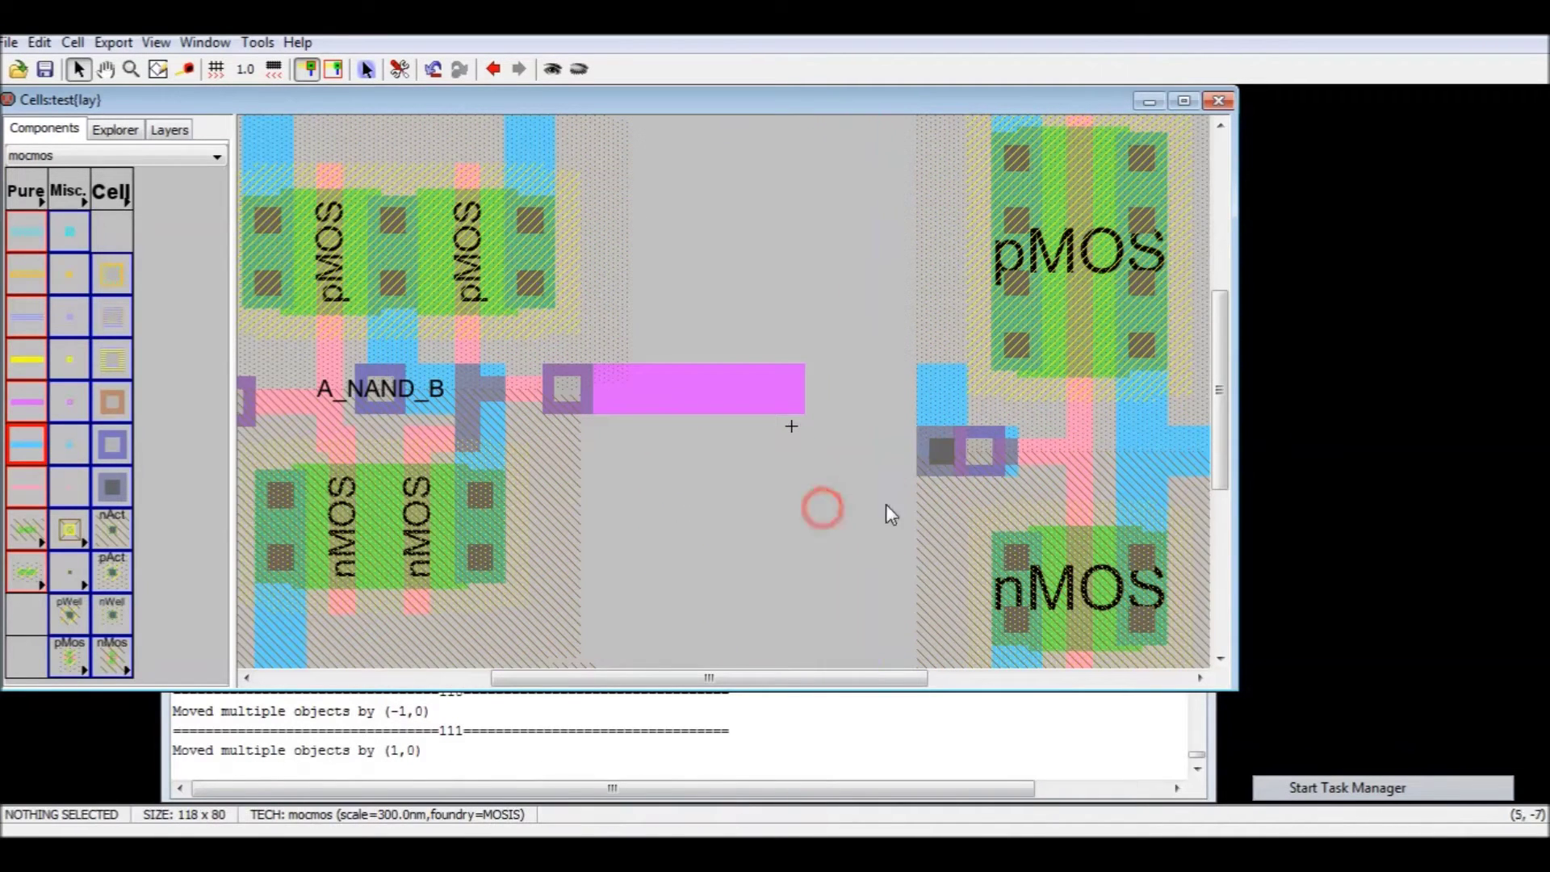
- Nudge the Metal-1-Metal-2 contact in 1-unit steps until it sits directly over the inverter's input port
click(982, 468)
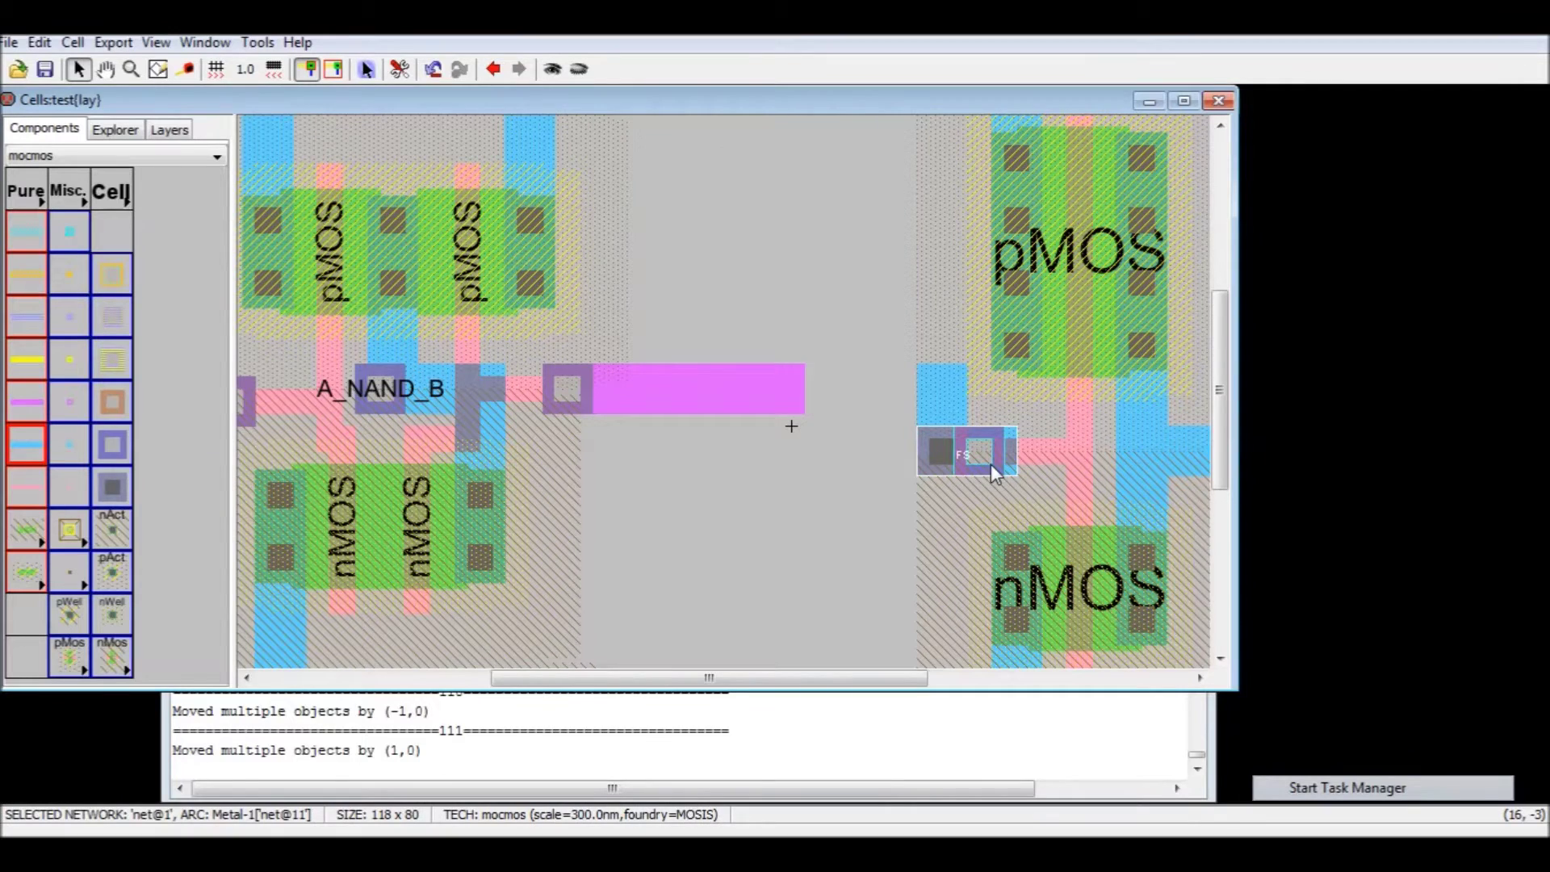
click(991, 463)
key(Left)
key(Left)
key(Left)
key(Left)
key(Left)
key(Left)
key(Left)
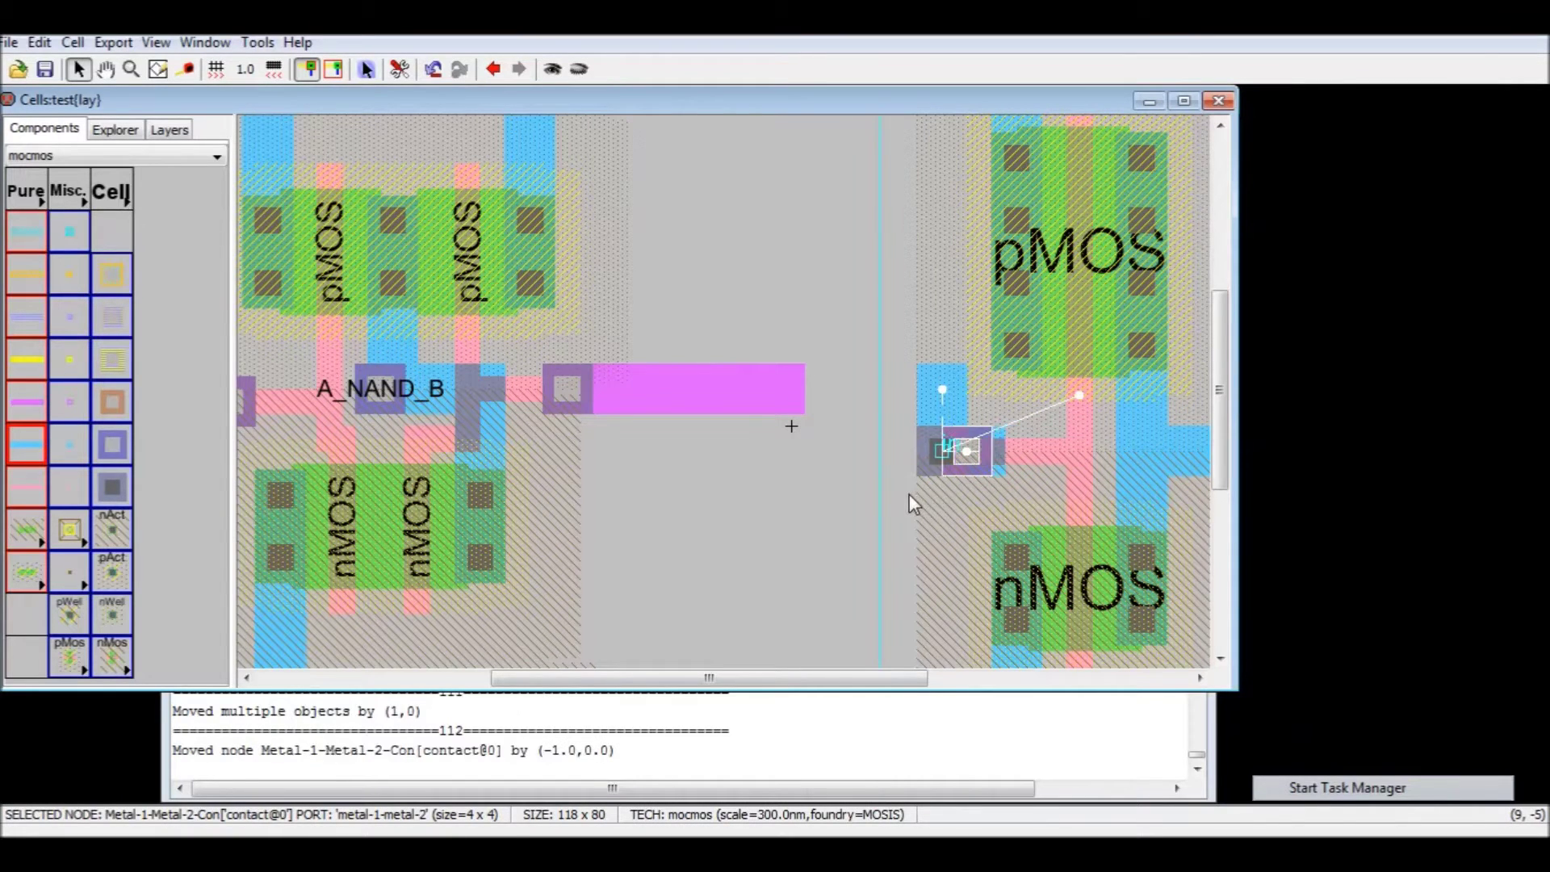
key(Right)
key(Right)
key(Right)
key(Right)
key(Right)
key(Right)
key(Left)
key(Left)
key(Left)
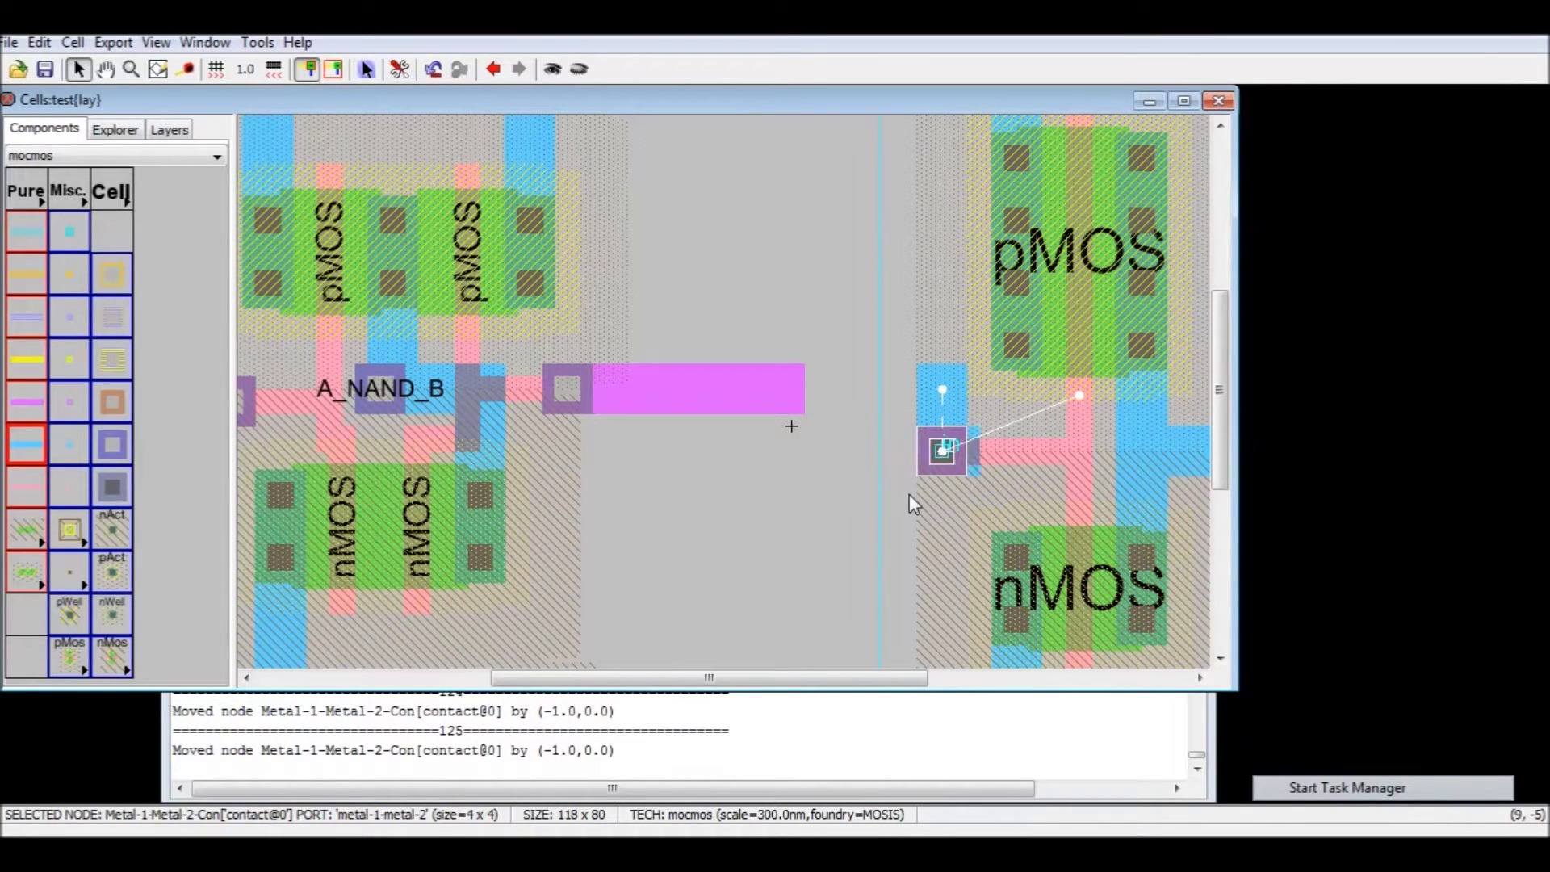
key(Right)
click(775, 516)
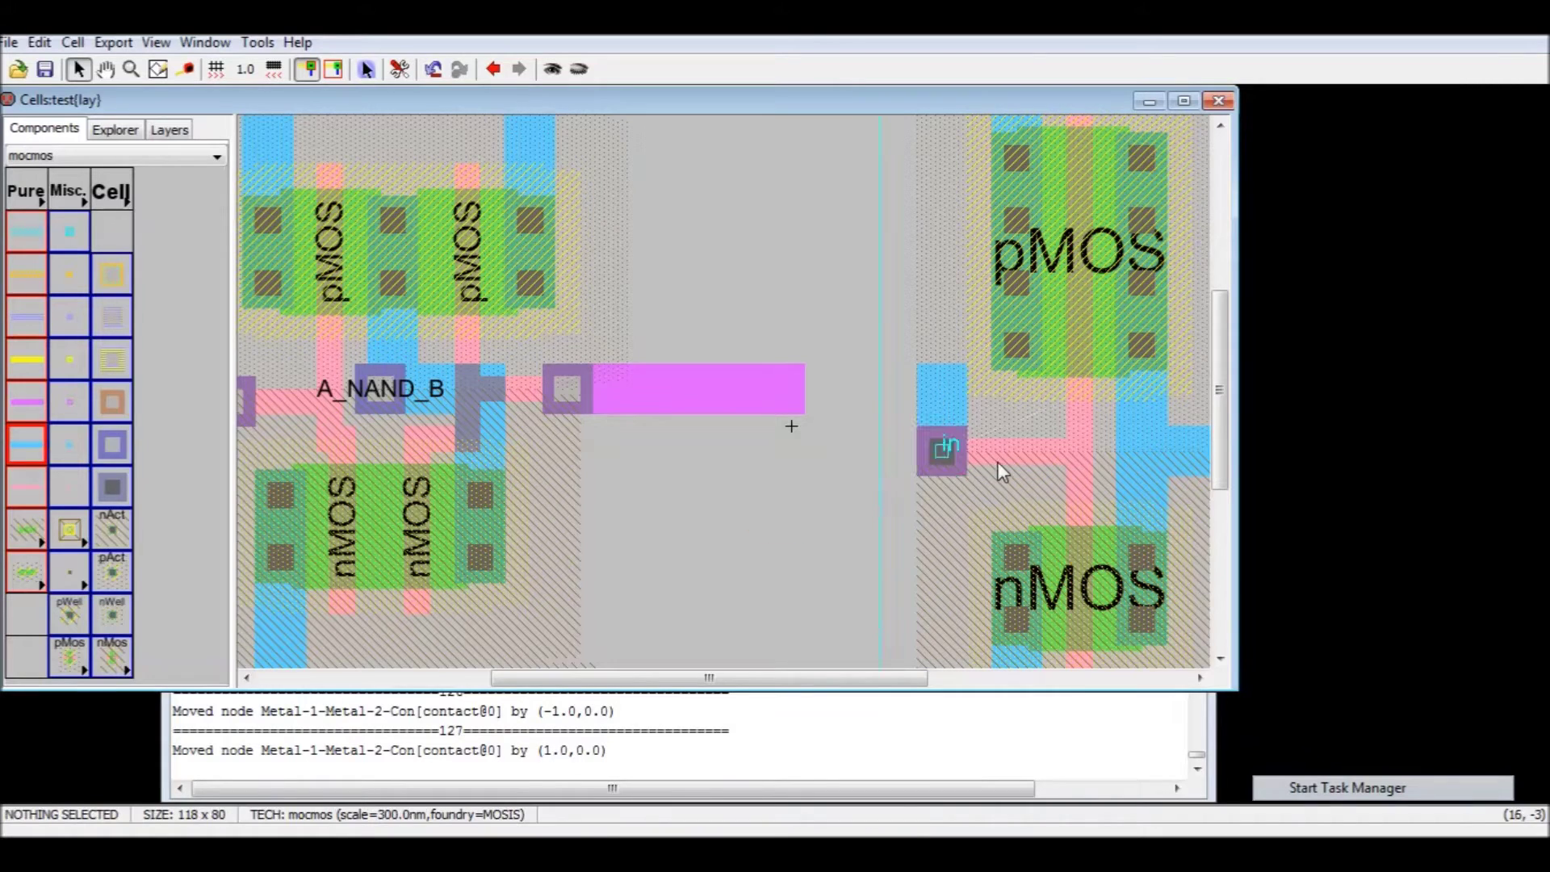
- Try drawing an arc from the inverter's input to the NAND2's A_NAND_B port, and undo it
click(947, 470)
click(947, 469)
click(945, 468)
right_drag(944, 469, 375, 400)
key(ctrl+z)
- Connect the contact at the inverter's input to the NAND2's A_NAND_B port with Metal-2 arcs
click(940, 464)
click(937, 469)
click(933, 473)
click(920, 467)
right_drag(850, 464, 376, 420)
ctrl+scroll(769, 530, down, 1)
ctrl+scroll(772, 528, down, 2)
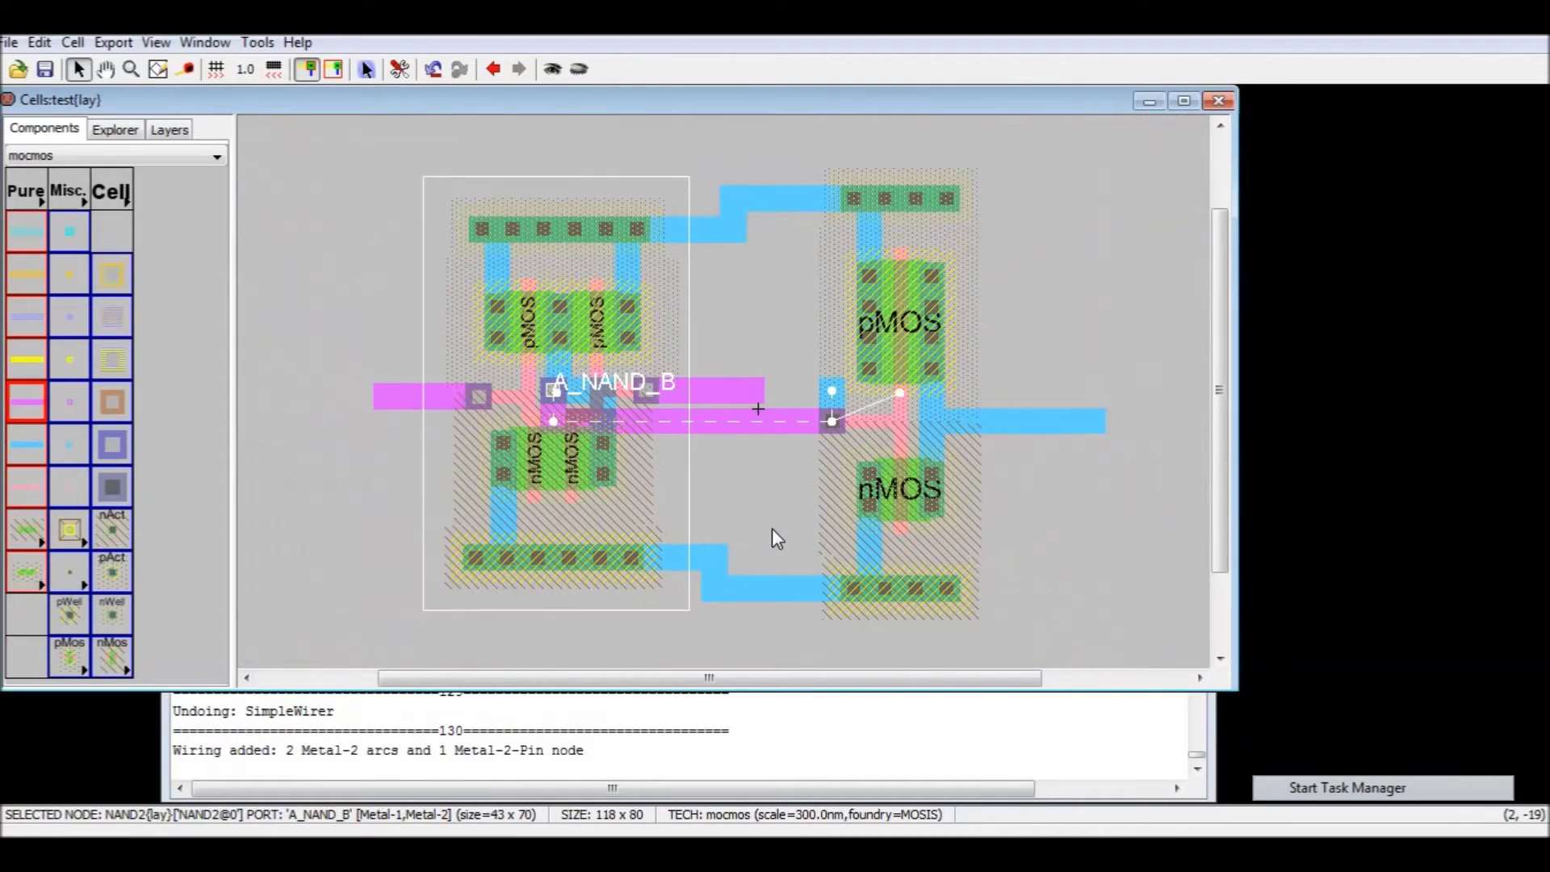
- Run a layout DRC on the test cell and highlight its first error
key(F5)
click(762, 451)
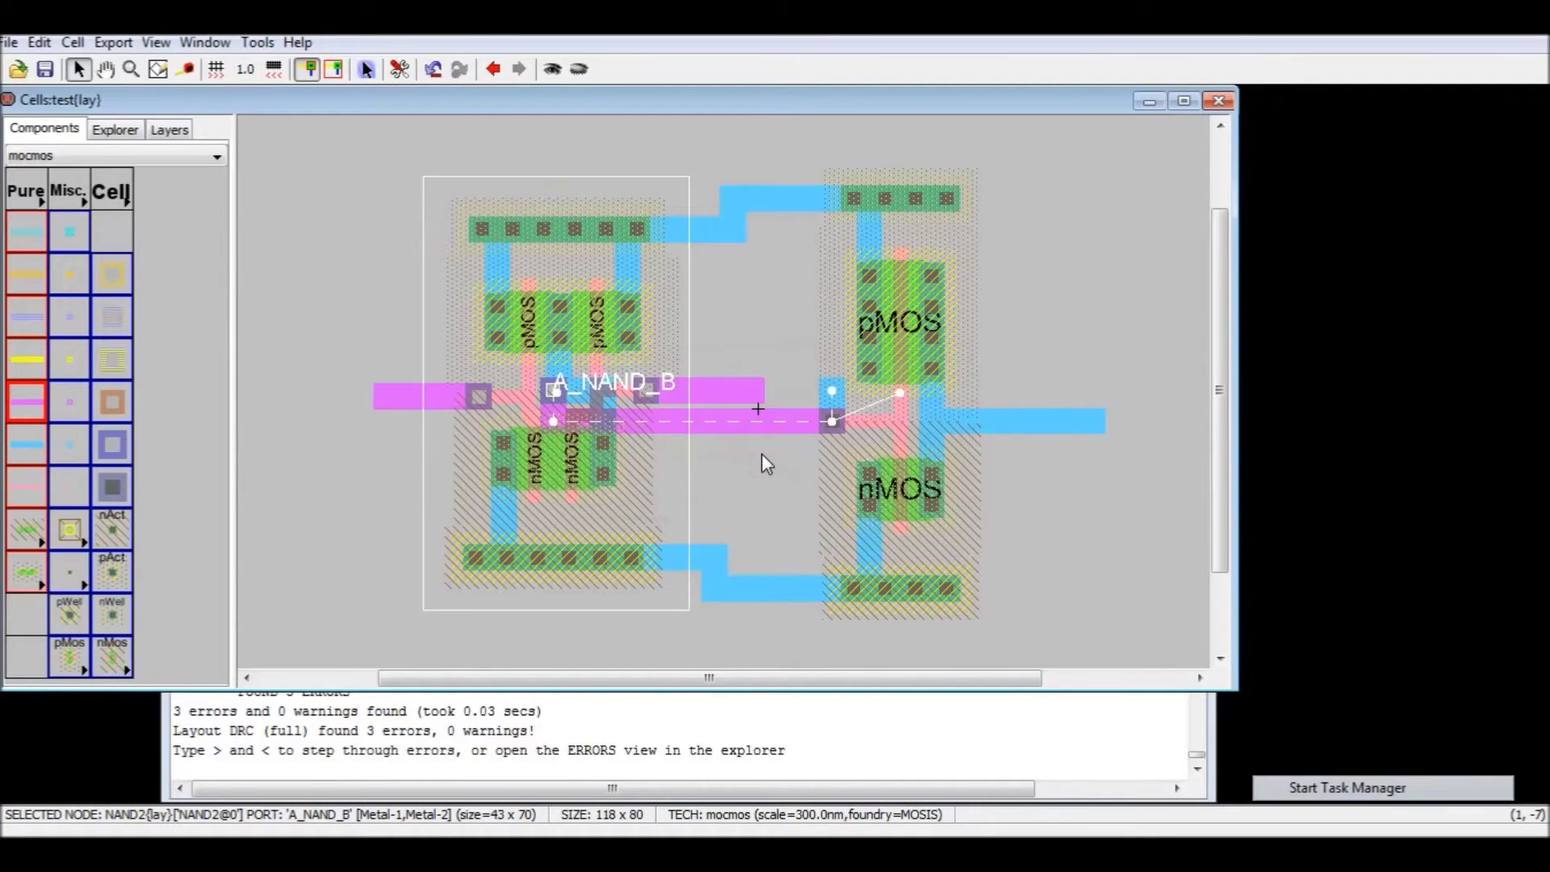
key(greater)
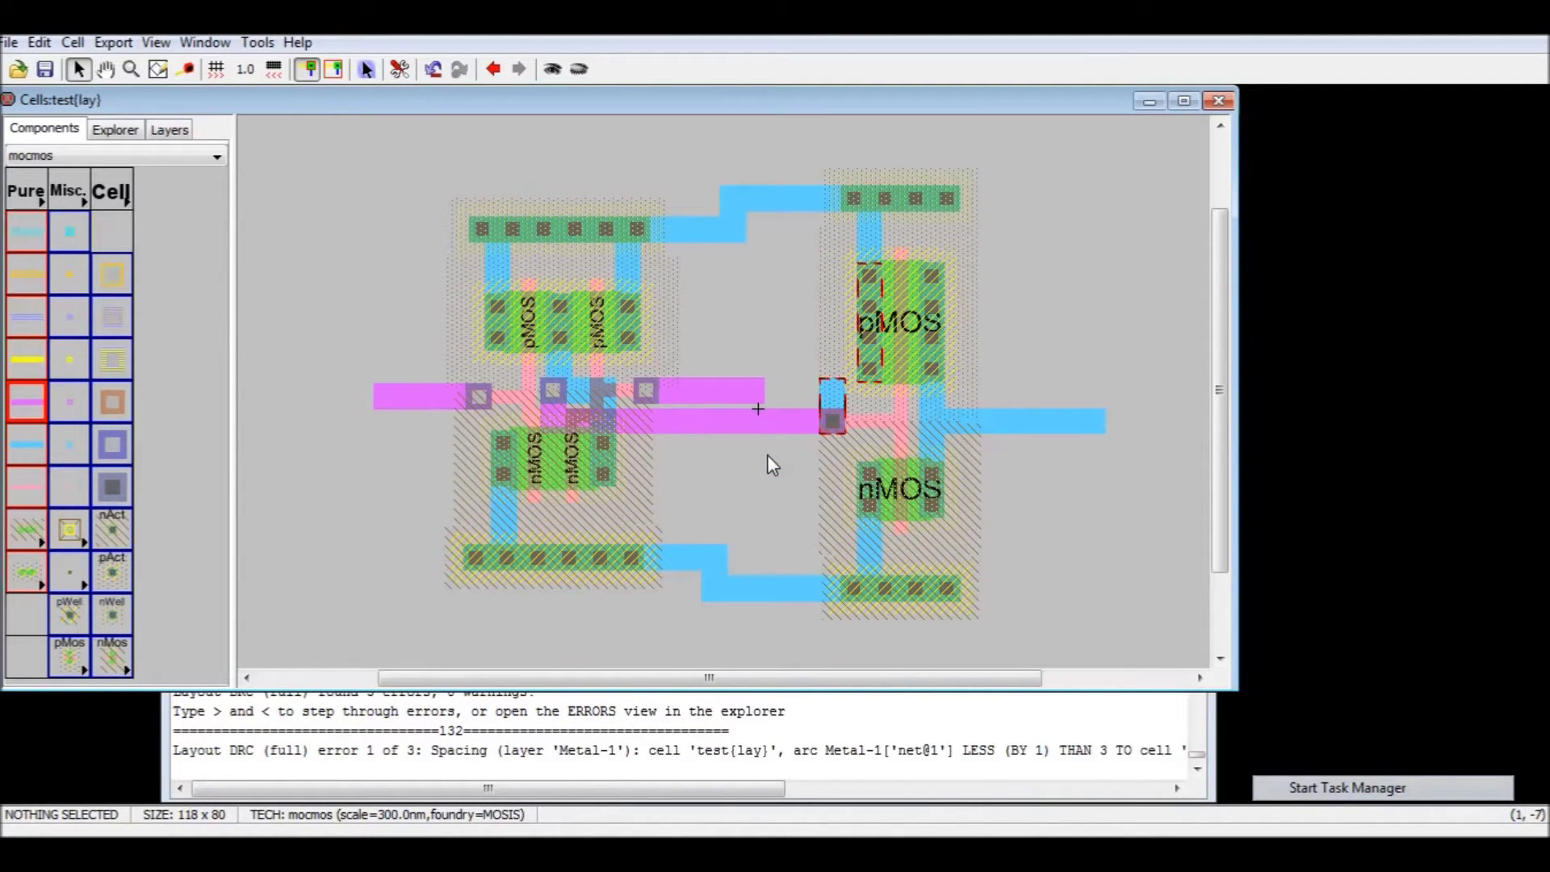
- Delete the stray Metal-1 pin directly above the inverter's input contact
click(835, 402)
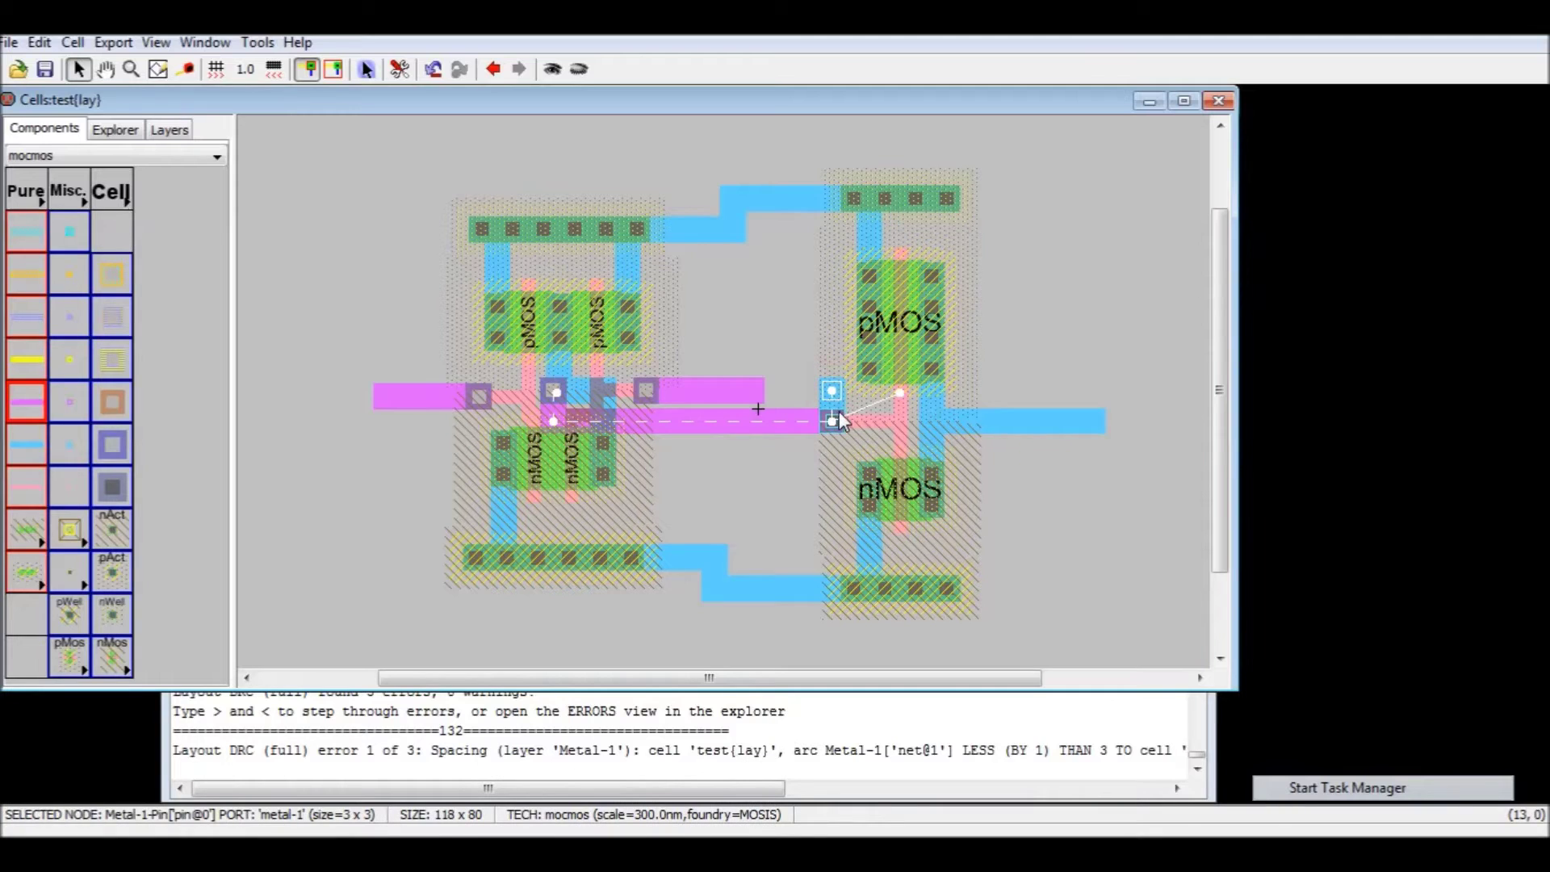
key(Delete)
click(723, 487)
- Rerun the layout DRC after the pin deletion and highlight the first remaining error
key(F5)
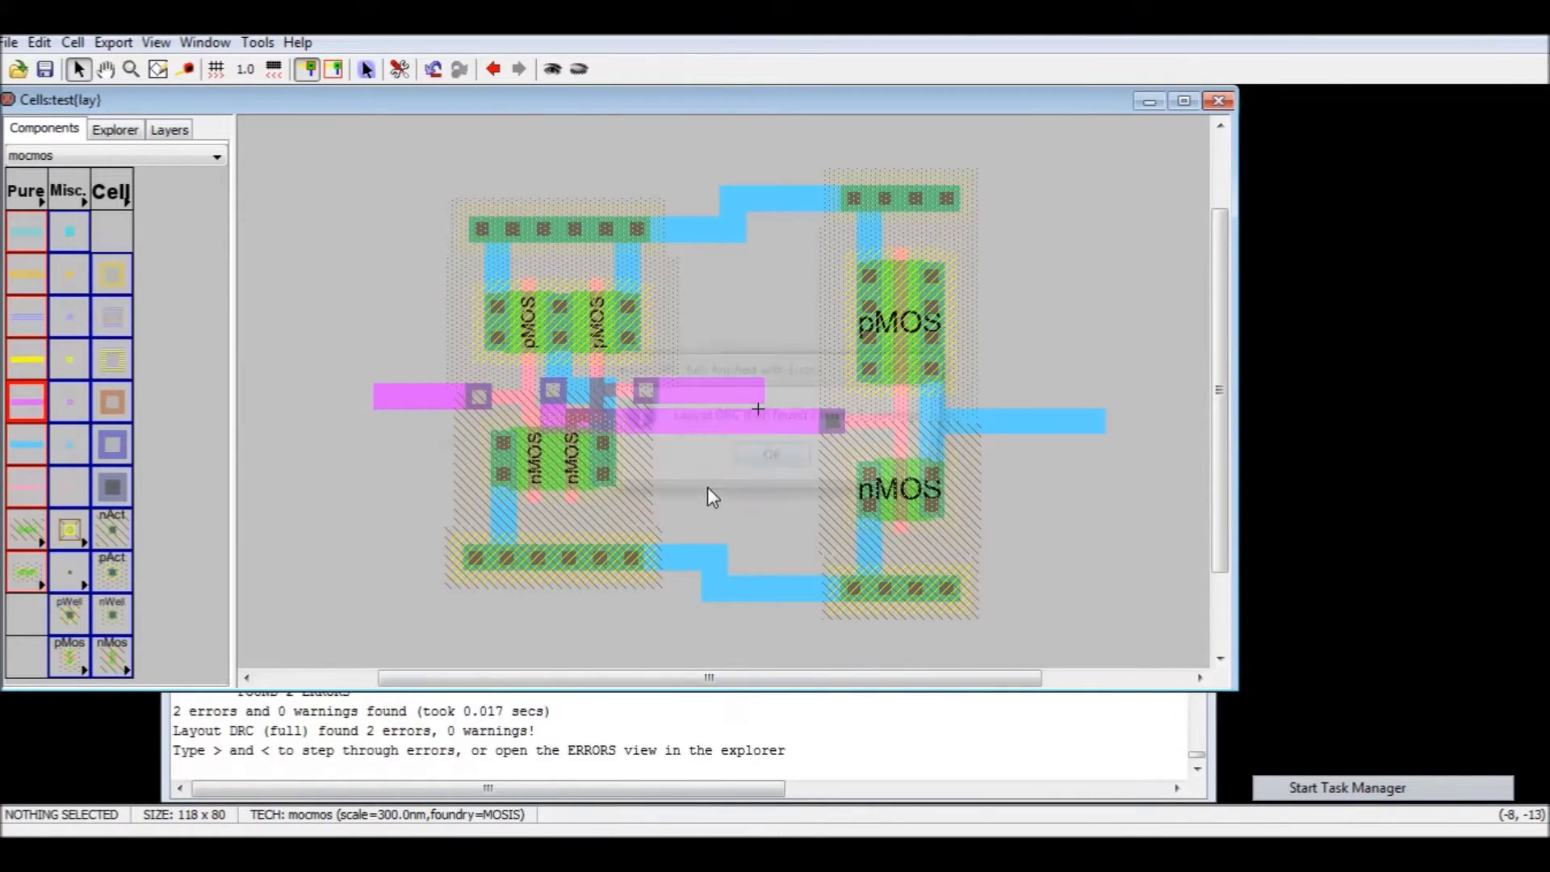
click(761, 462)
key(greater)
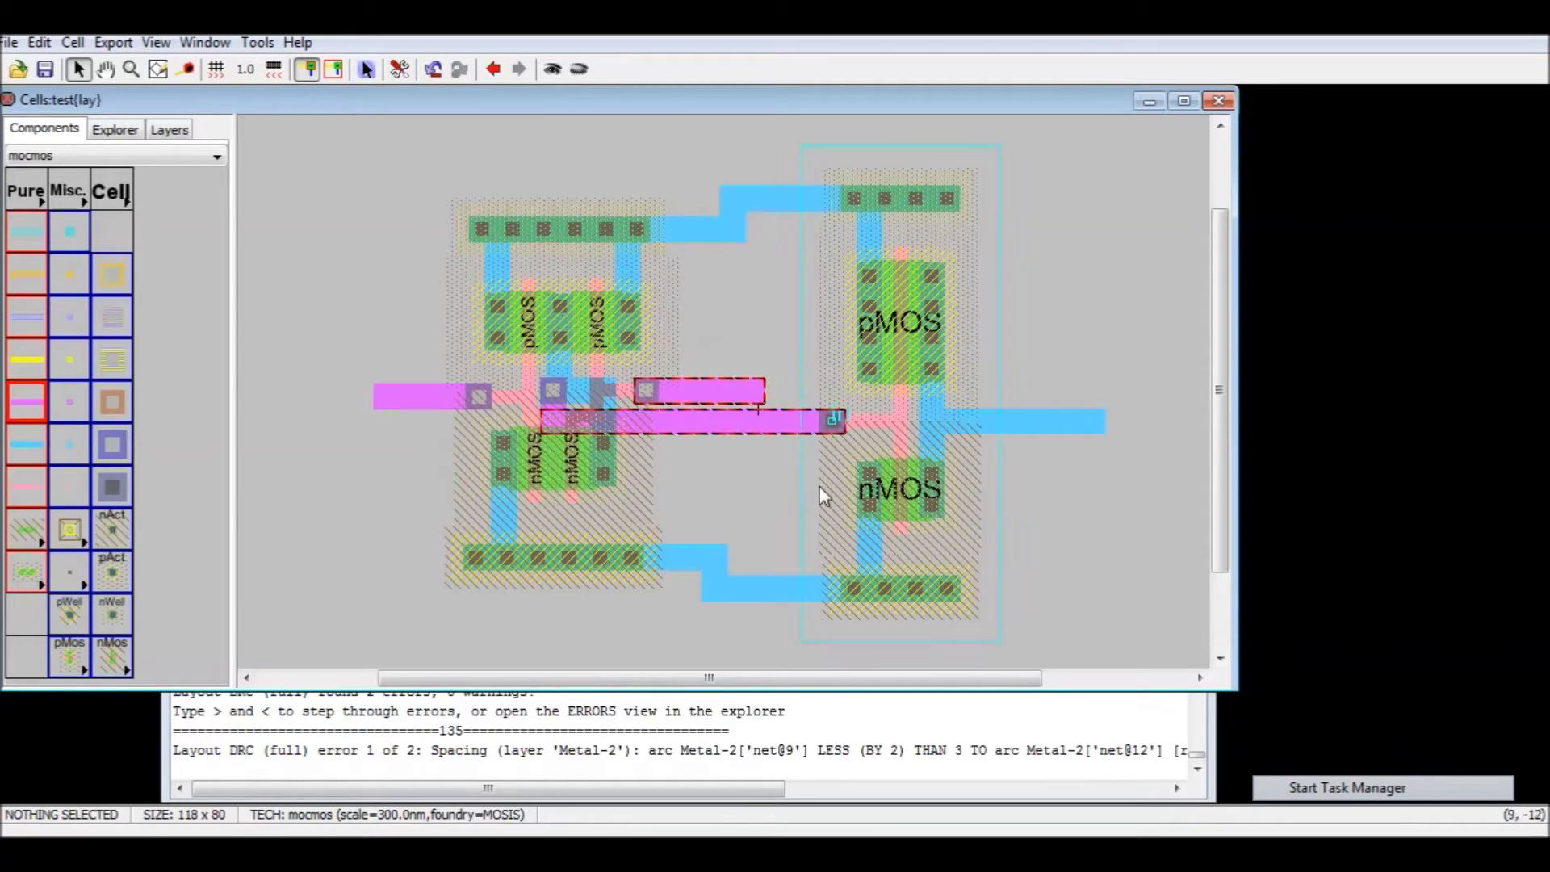
- Move the inverter instance 1 unit right and 3 units down overall, and recheck the cell with the layout DRC
click(912, 507)
drag(910, 509, 923, 507)
click(753, 509)
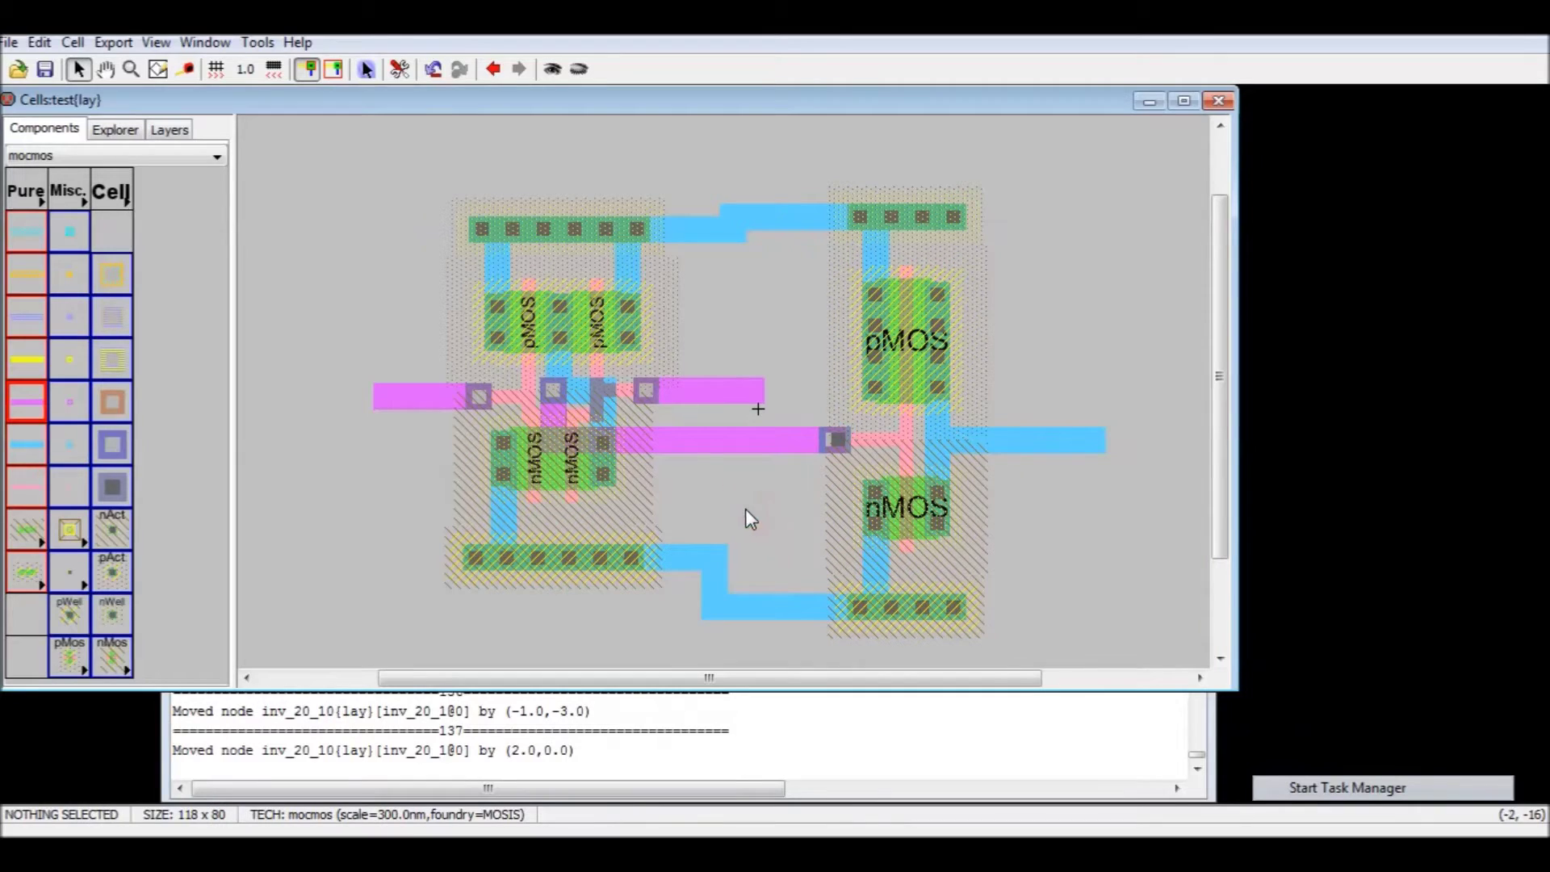
key(F5)
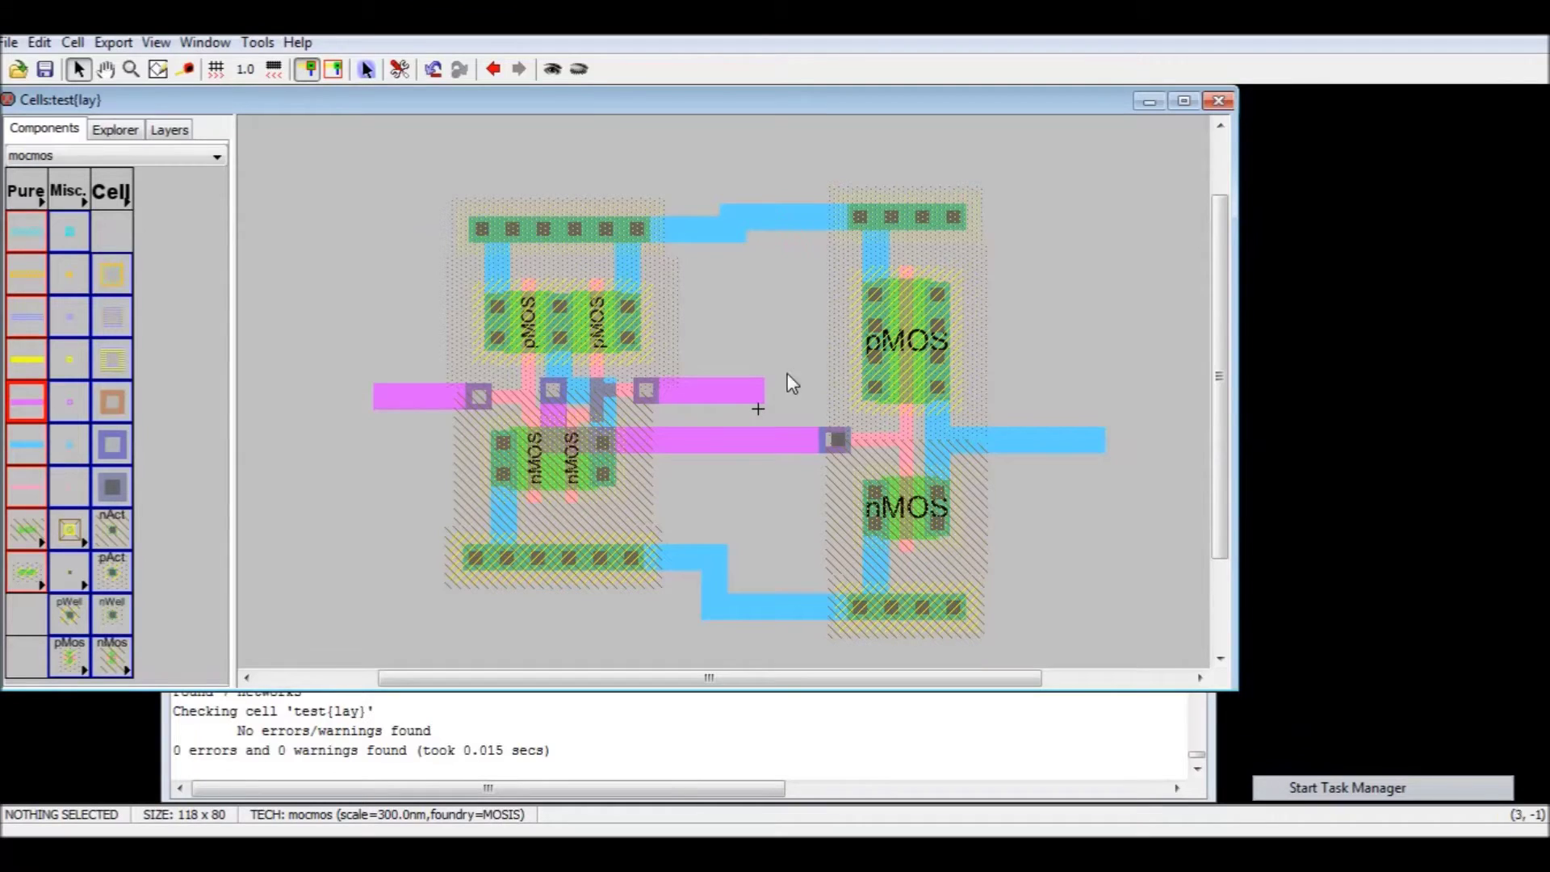
click(748, 501)
- Nudge the Metal-1-Metal-2 contact 1 unit right onto the inverter's input, and run the layout DRC again
click(818, 444)
key(Right)
key(Right)
key(Left)
click(748, 521)
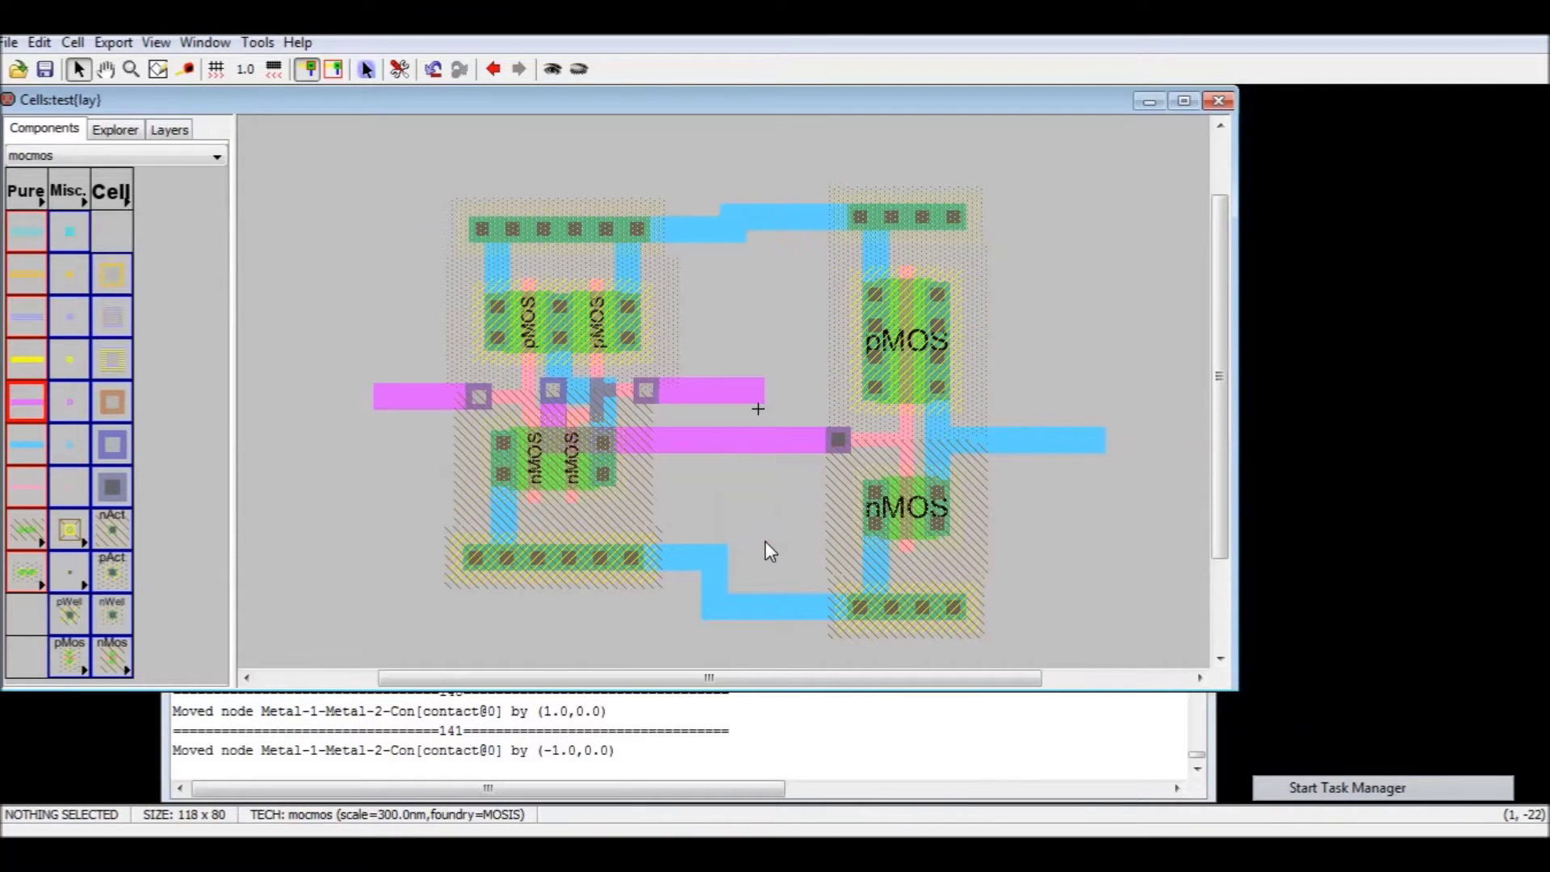
key(F5)
click(640, 524)
click(304, 543)
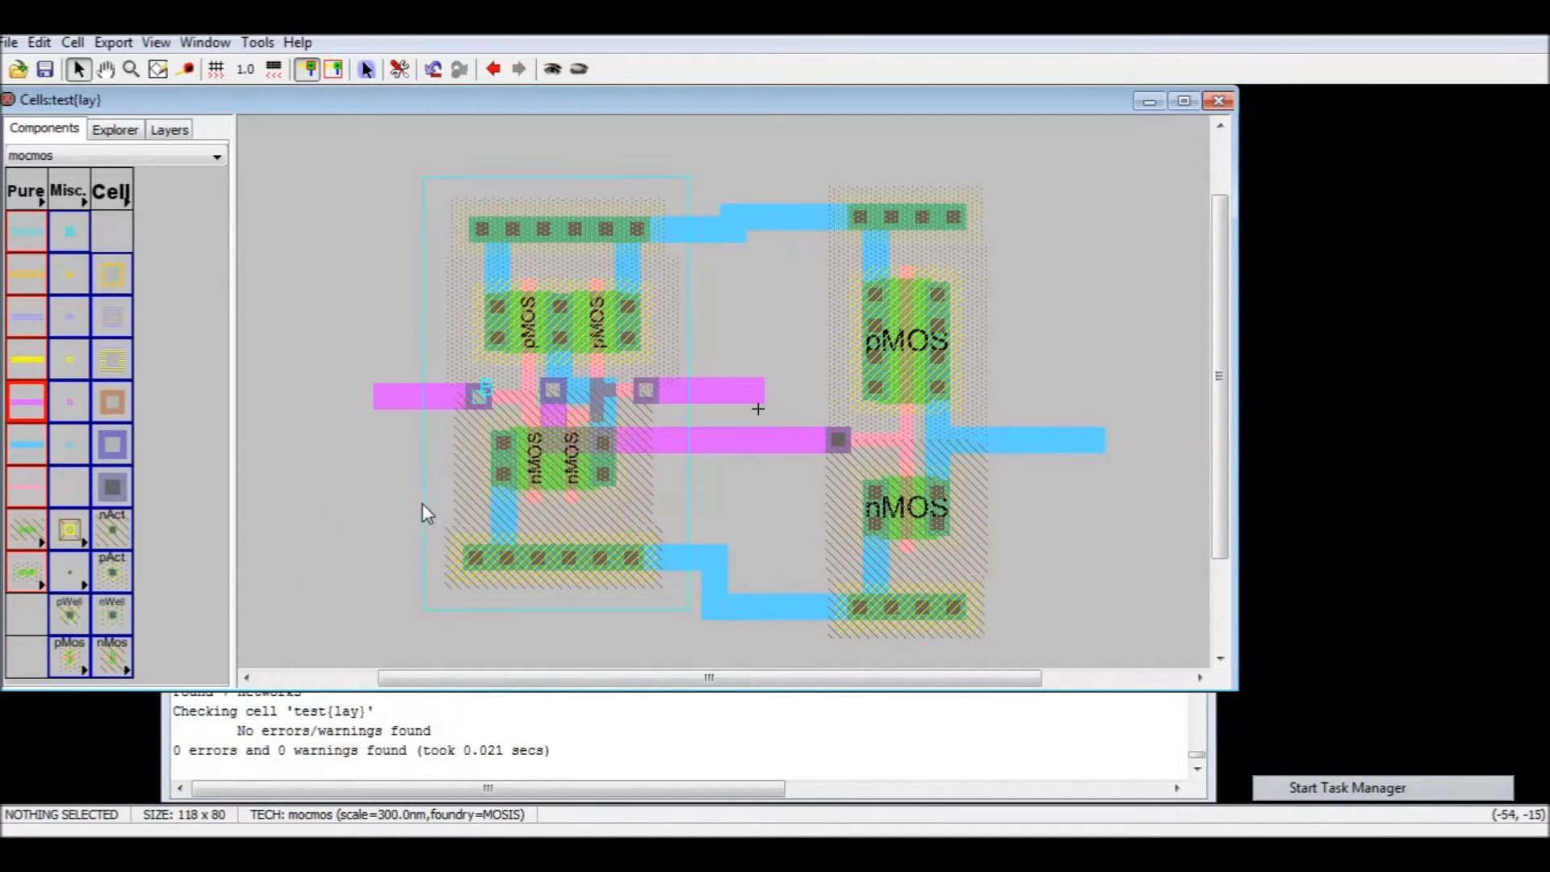
- Place two Metal-2 pins above and left of the NAND2, one below the other, each with a Metal-2 arc about 9 units long extending right
click(61, 399)
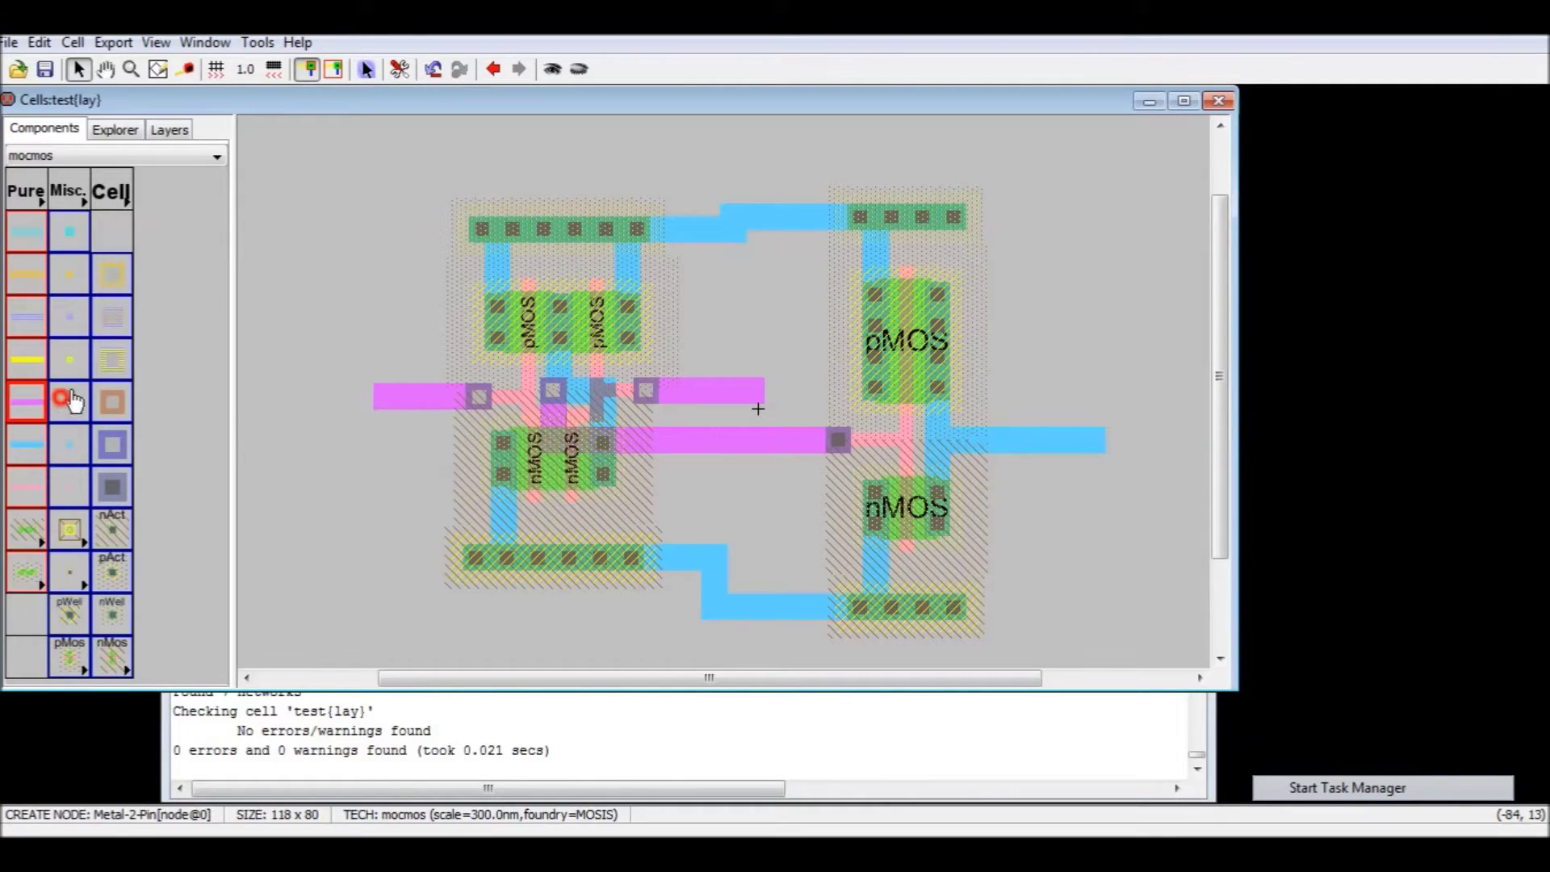
click(342, 179)
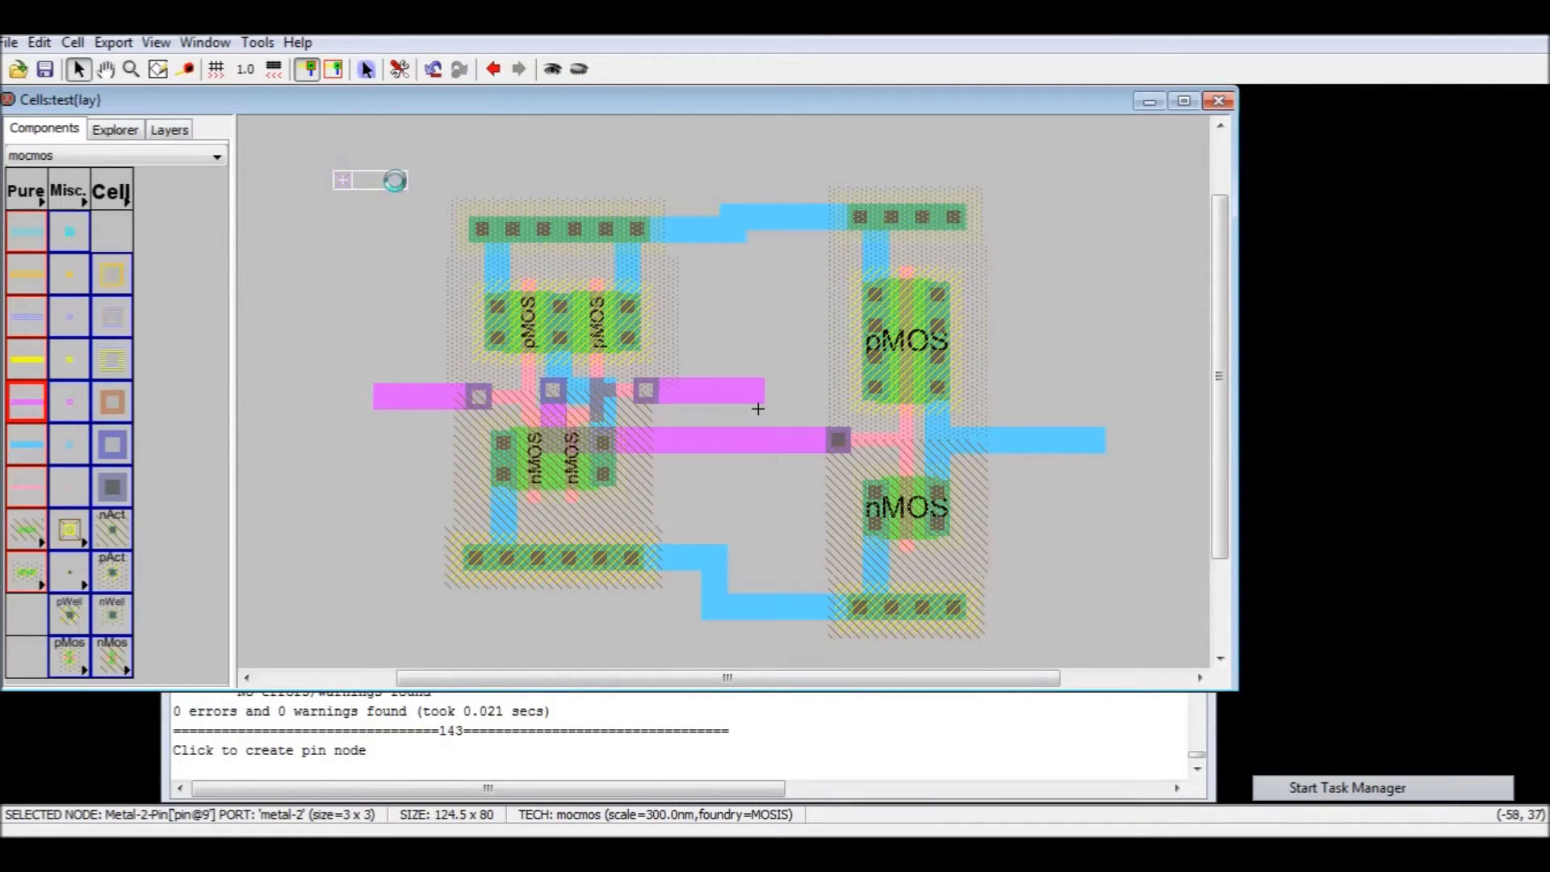
right_click(396, 181)
click(70, 402)
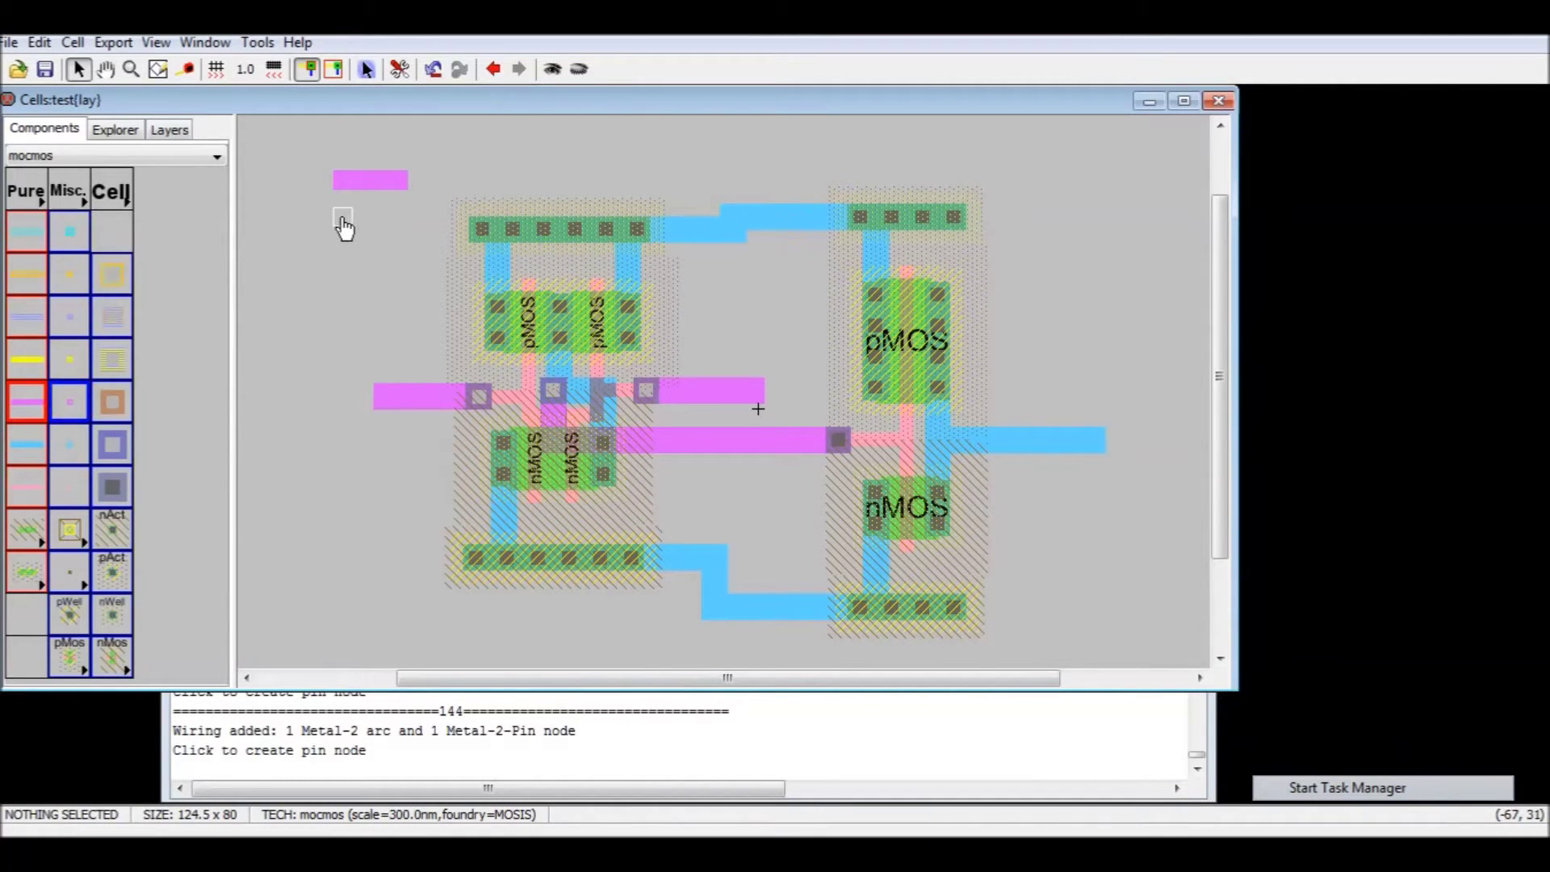
click(342, 216)
right_click(397, 217)
- Place two Metal-2 pins to the right of the inverter's pMOS, one below the other, each with a short Metal-2 arc extending right
click(113, 401)
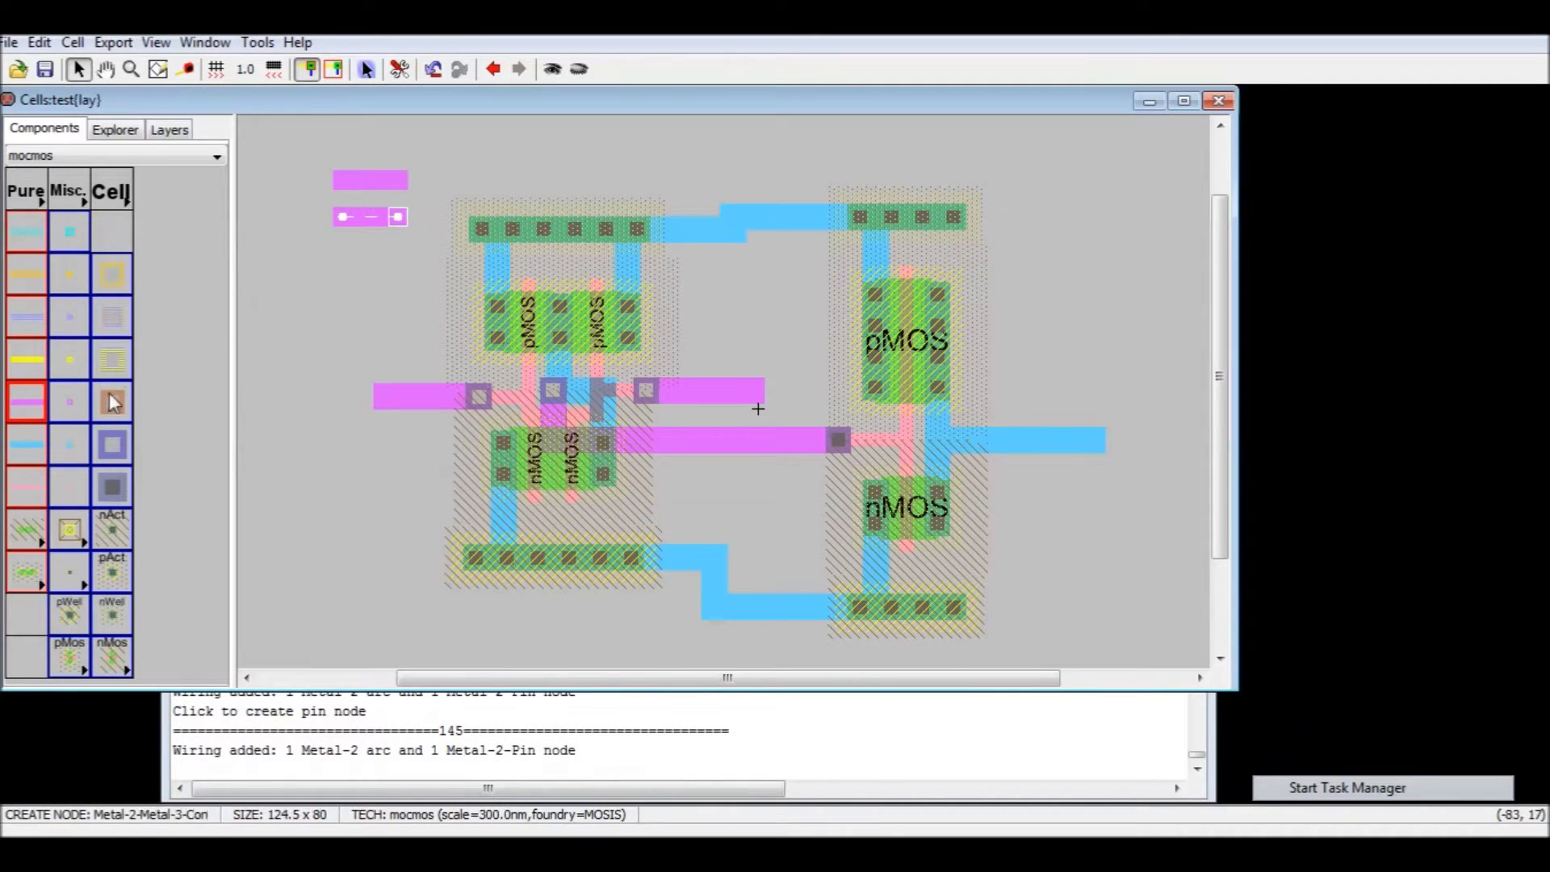
click(69, 402)
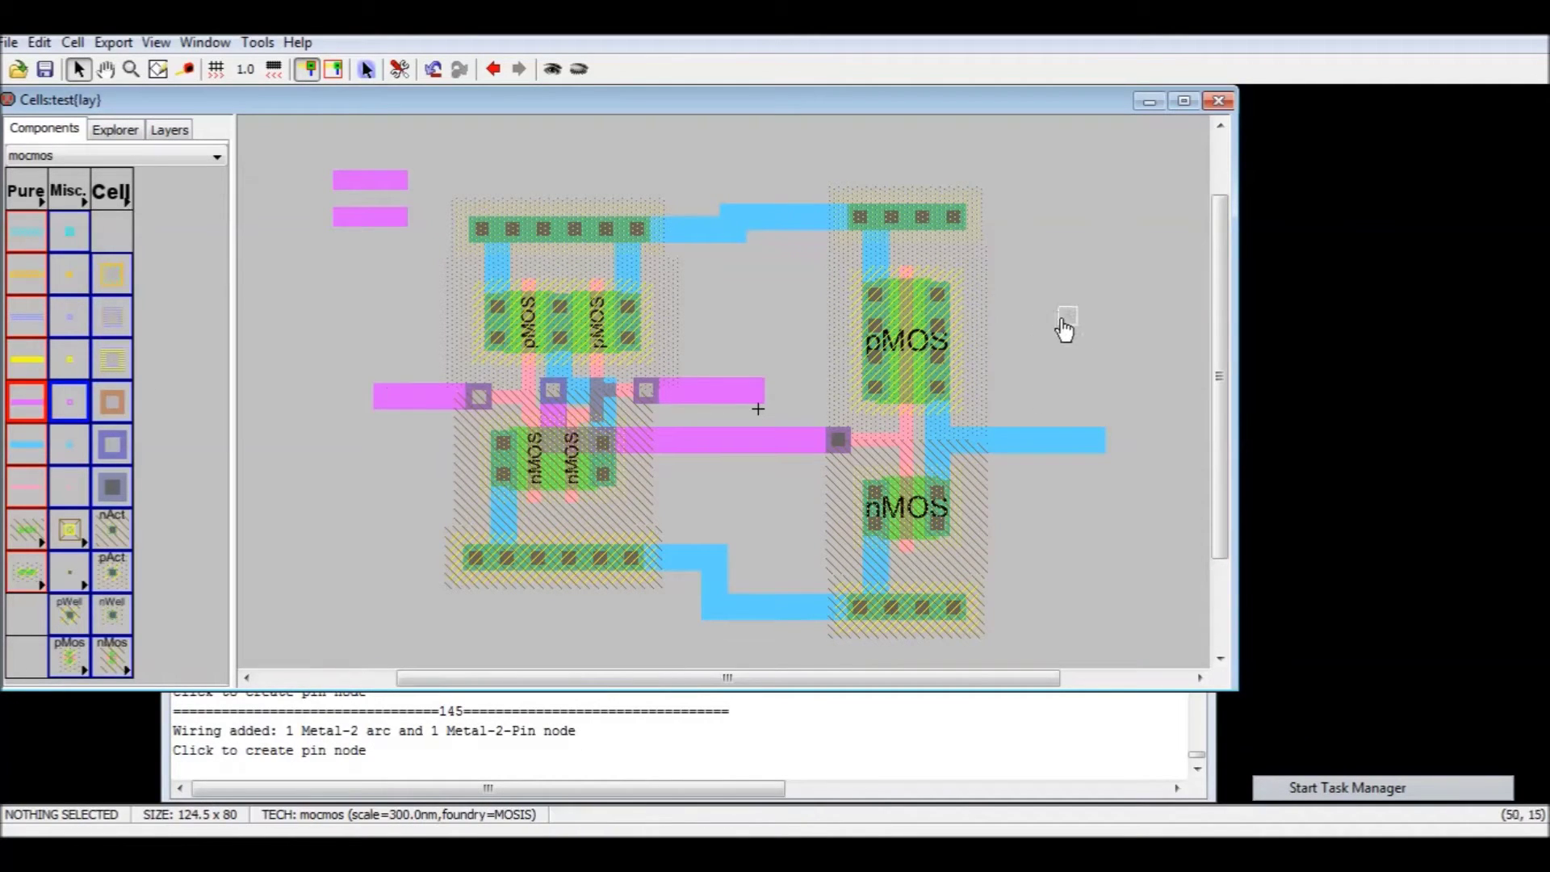
click(1019, 303)
right_click(1061, 303)
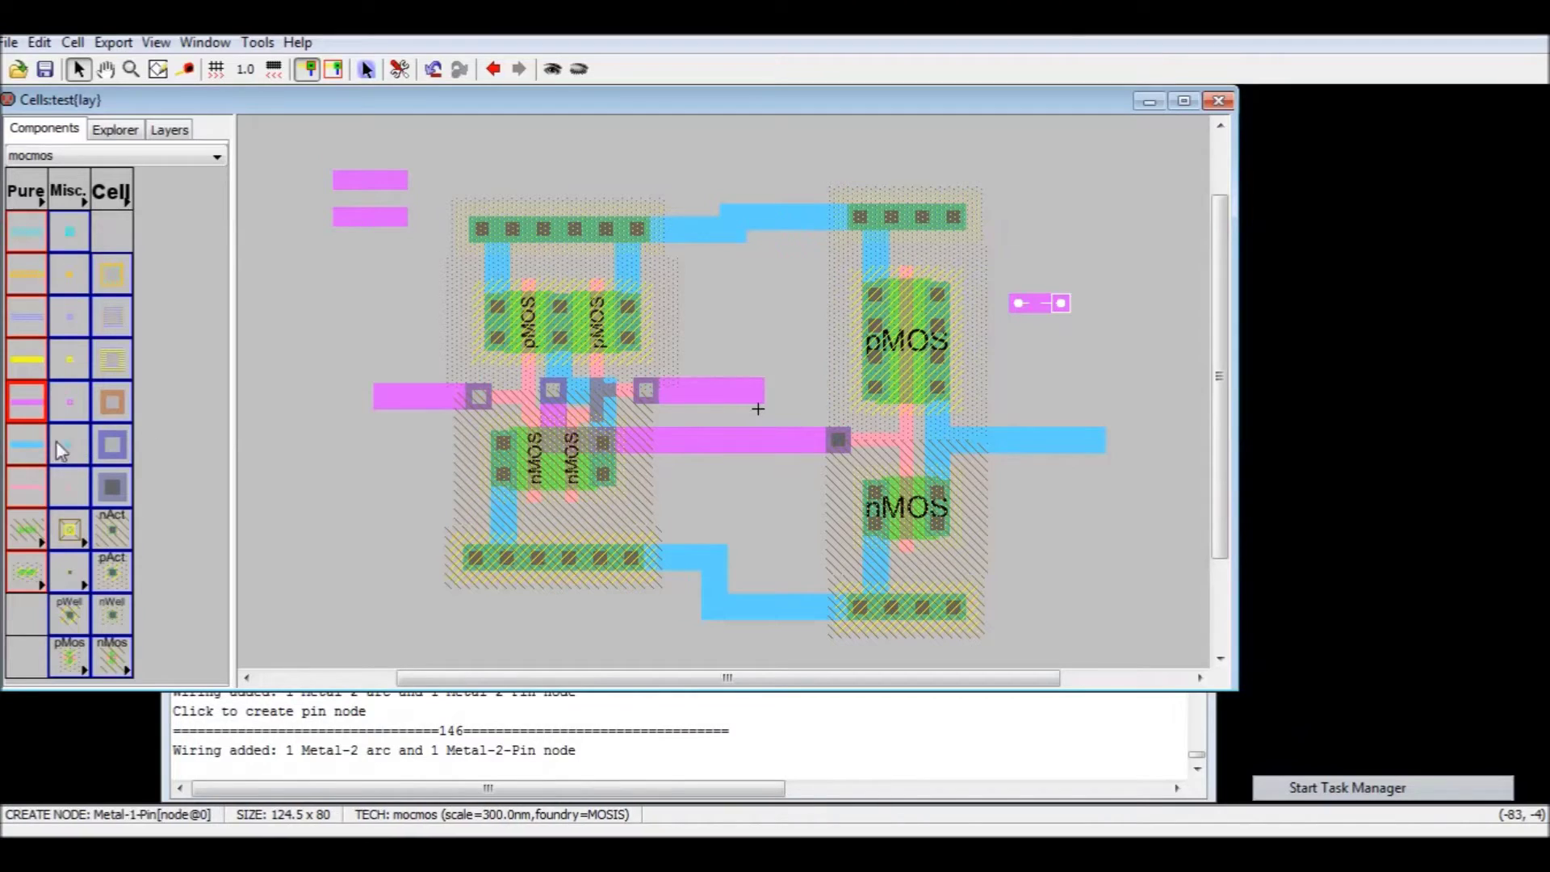
click(71, 403)
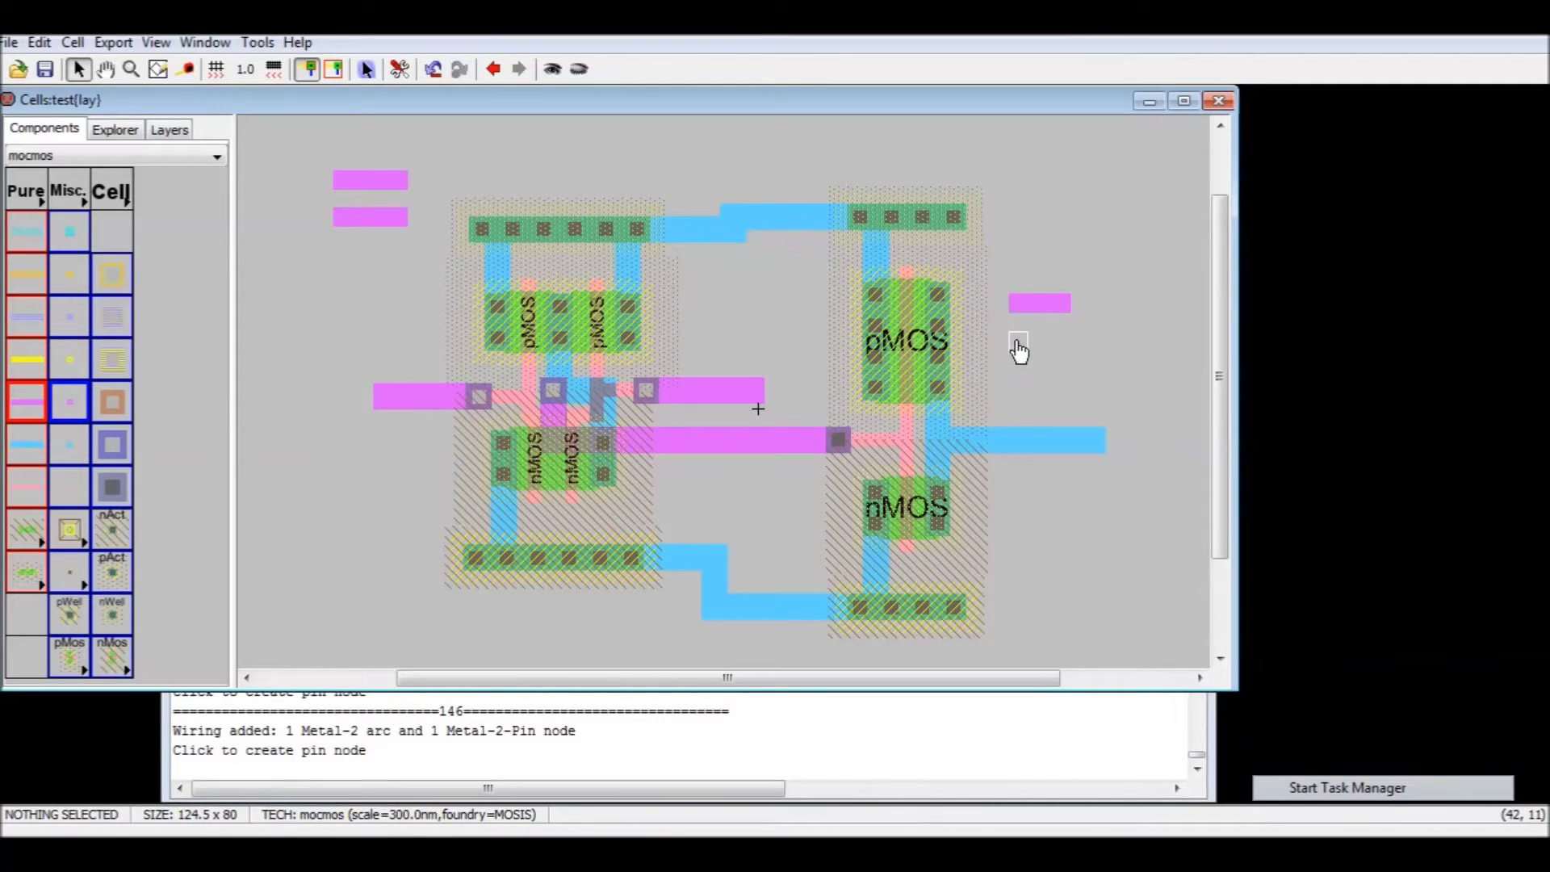
click(1030, 342)
right_click(1061, 343)
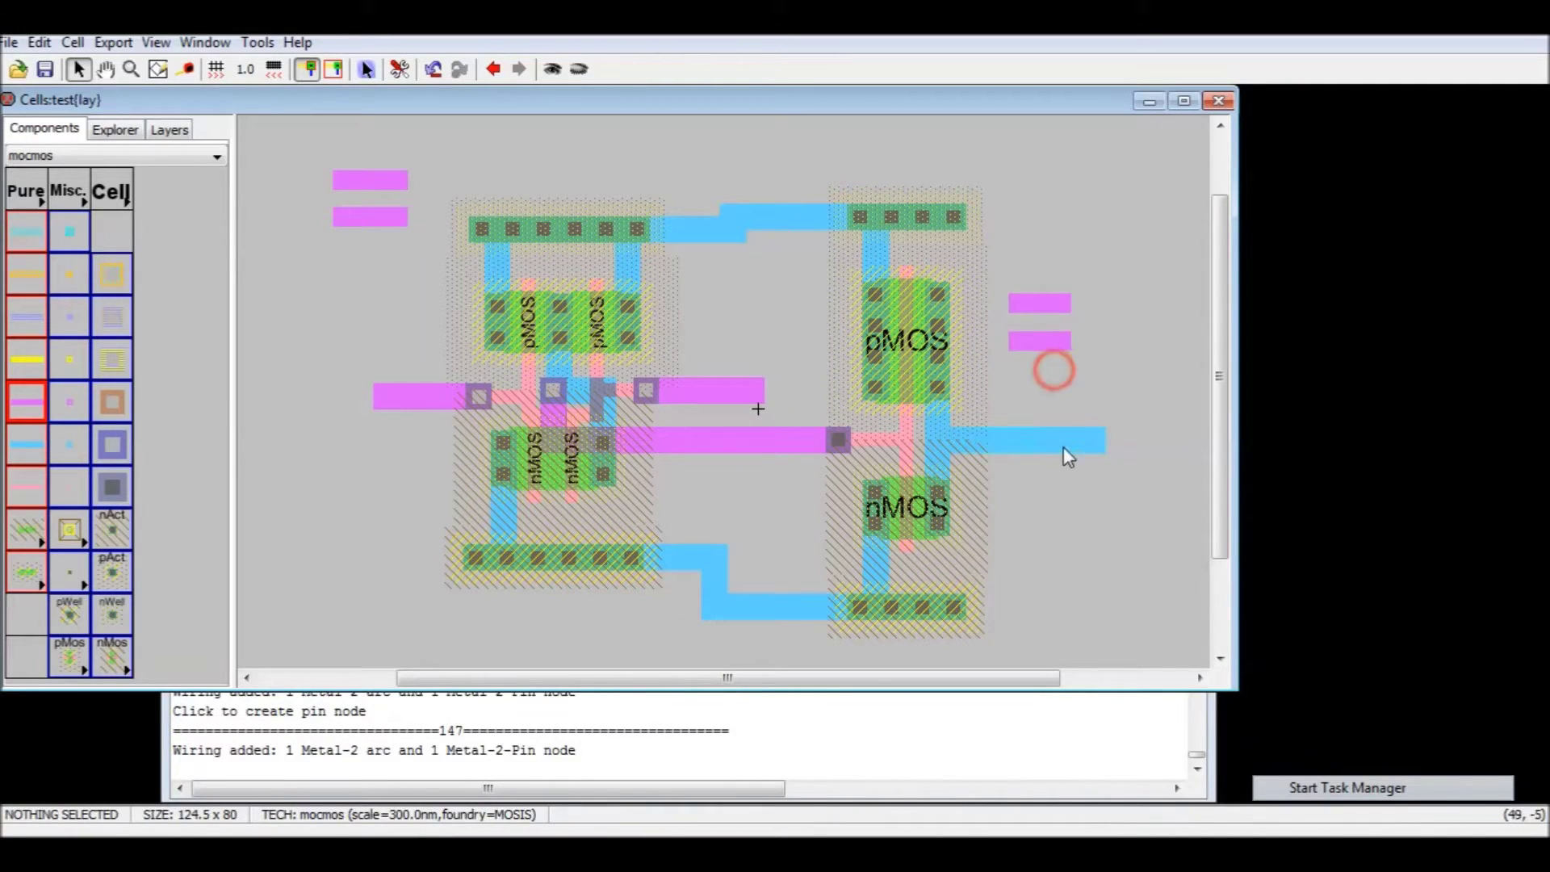
- Delete the Metal-1 arc on the inverter's output and place a Metal-1-Metal-2 contact just right of the output, wired to it in Metal-1
click(1067, 447)
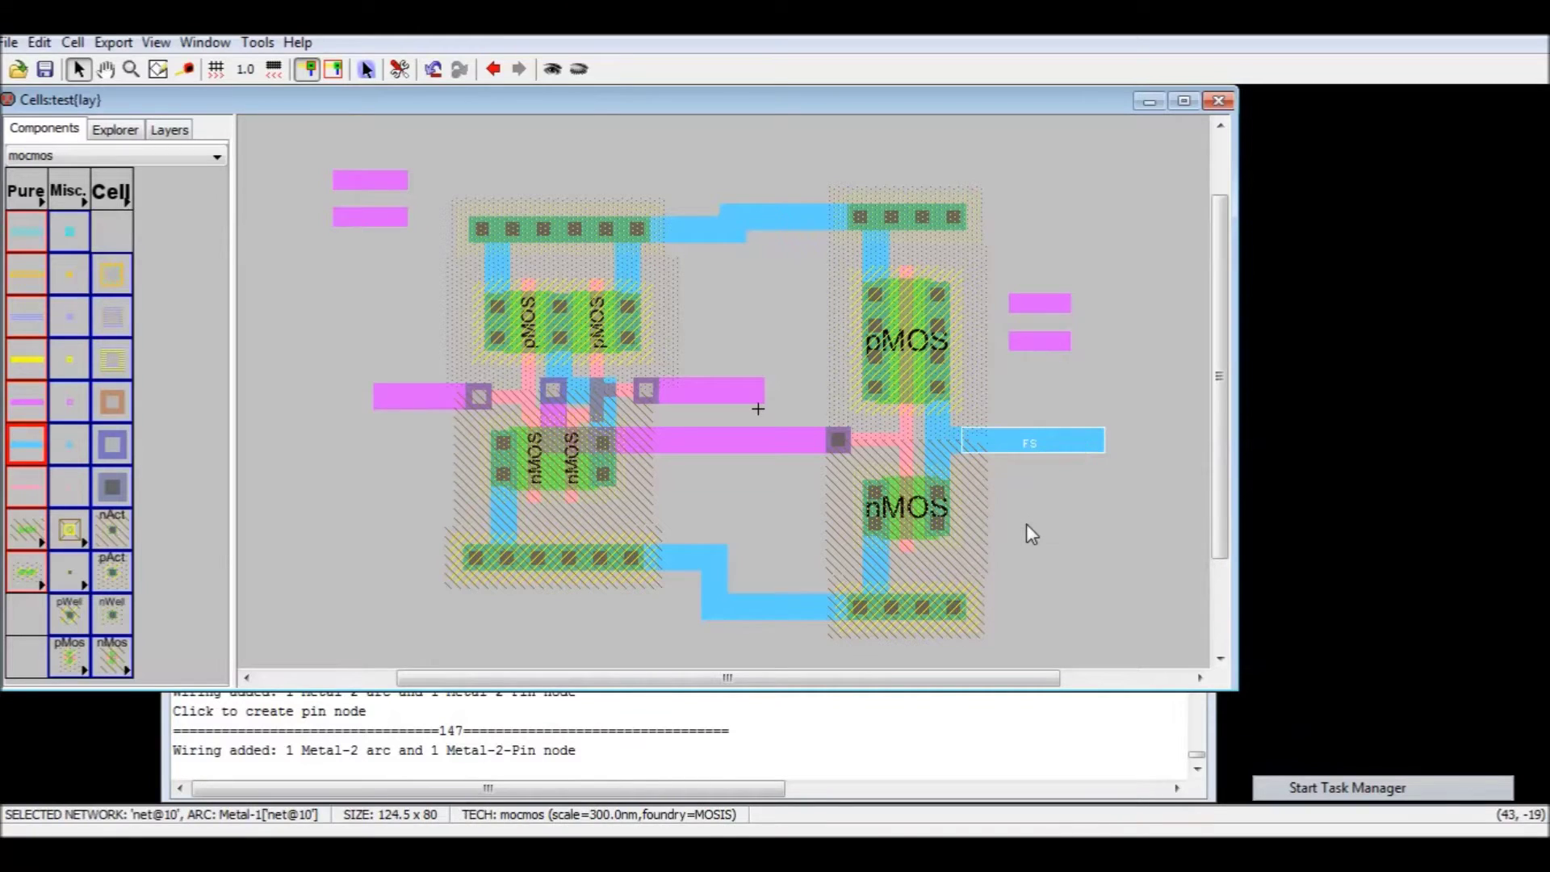
key(Delete)
click(113, 444)
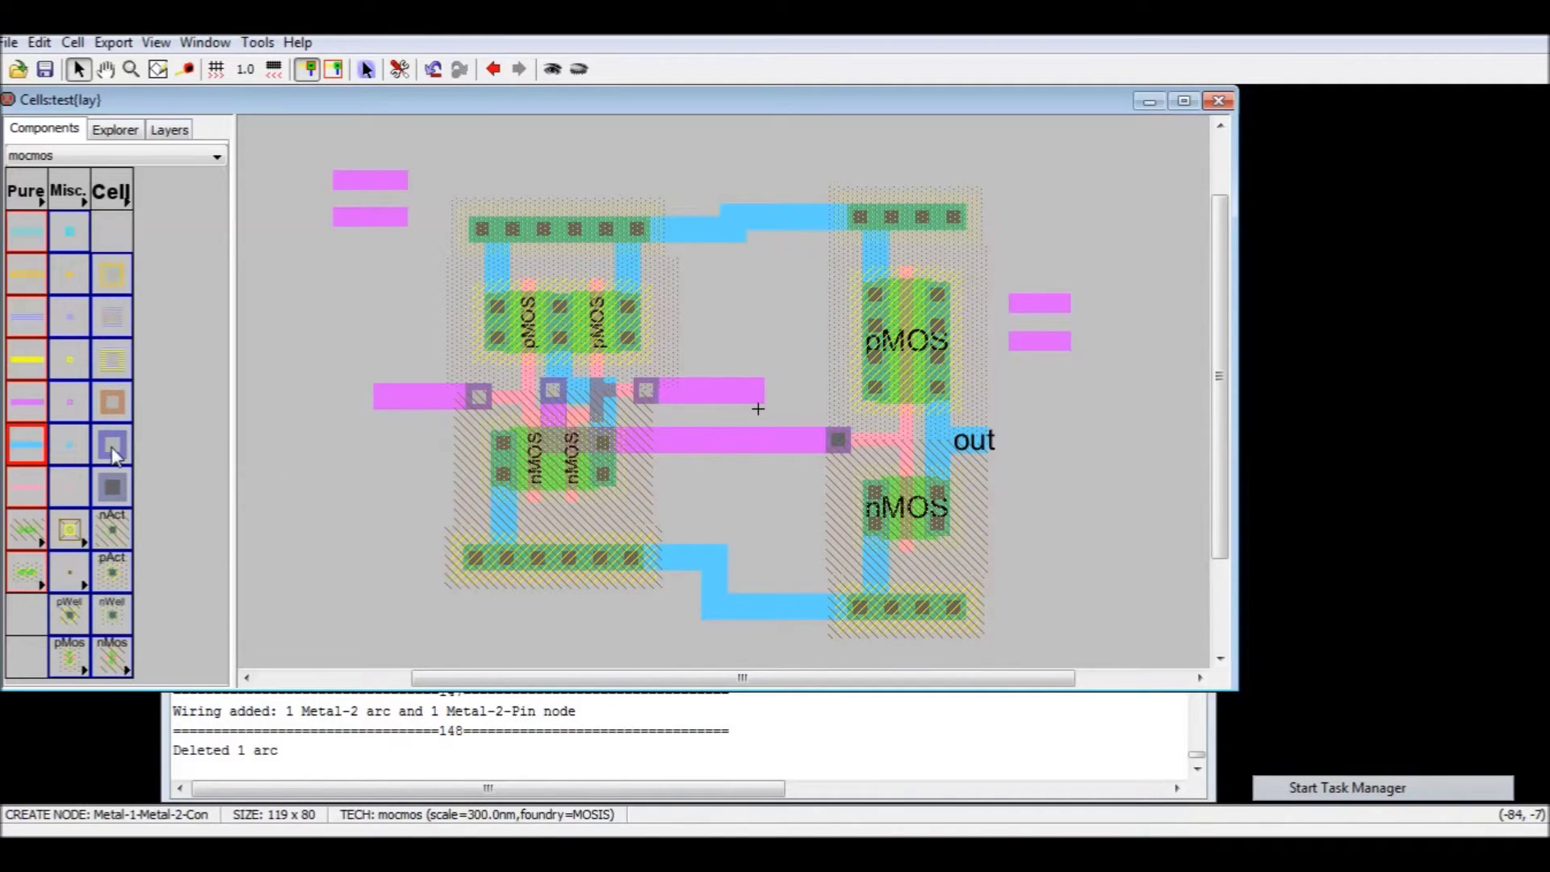
click(1013, 440)
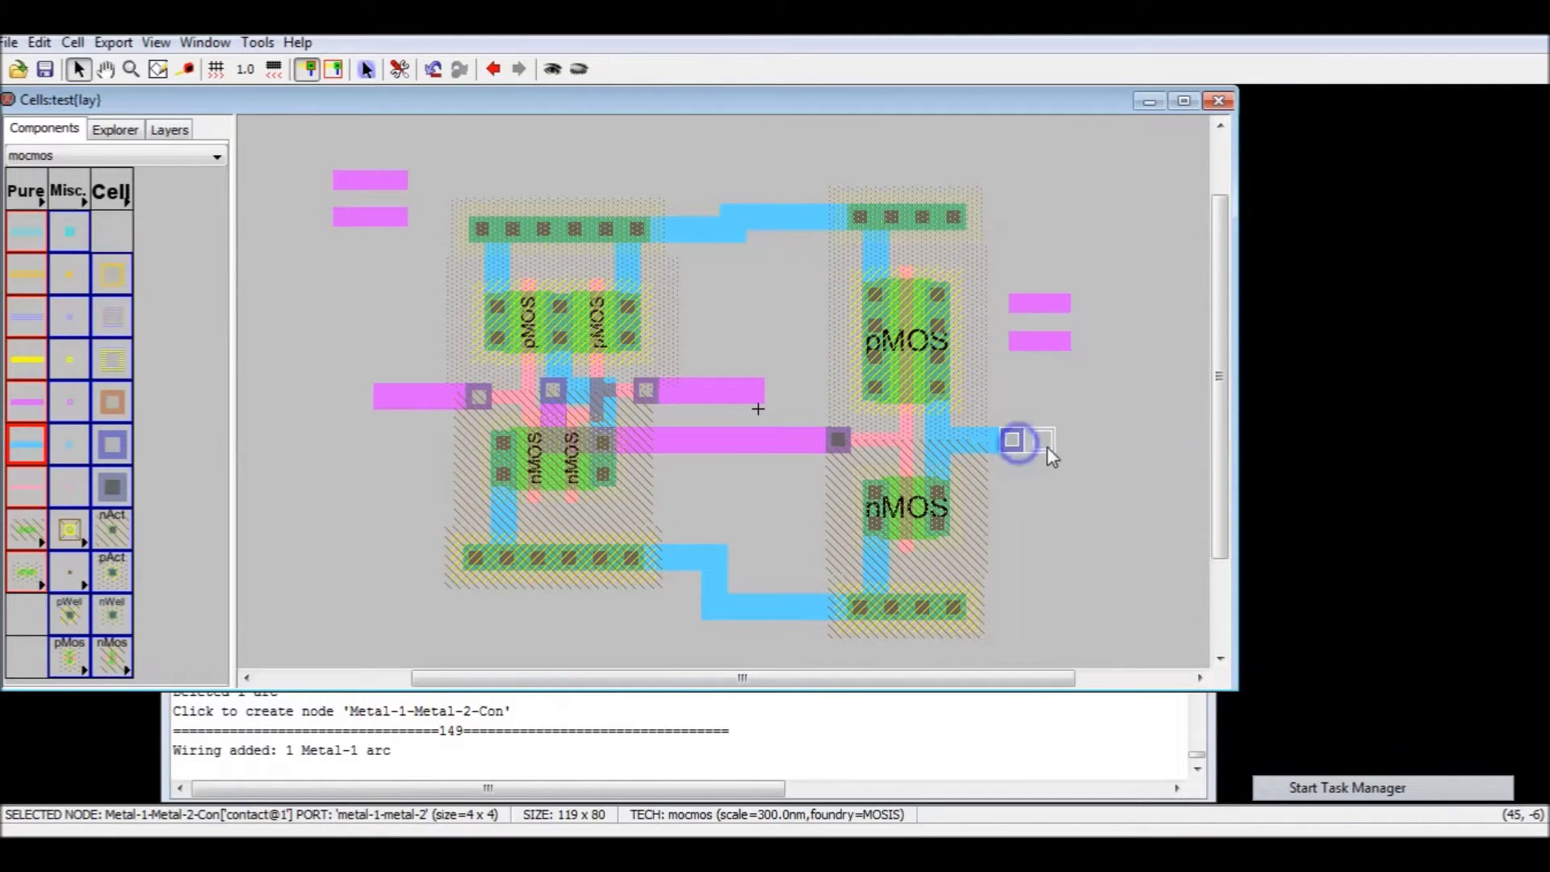
right_click(1060, 478)
key(ctrl+z)
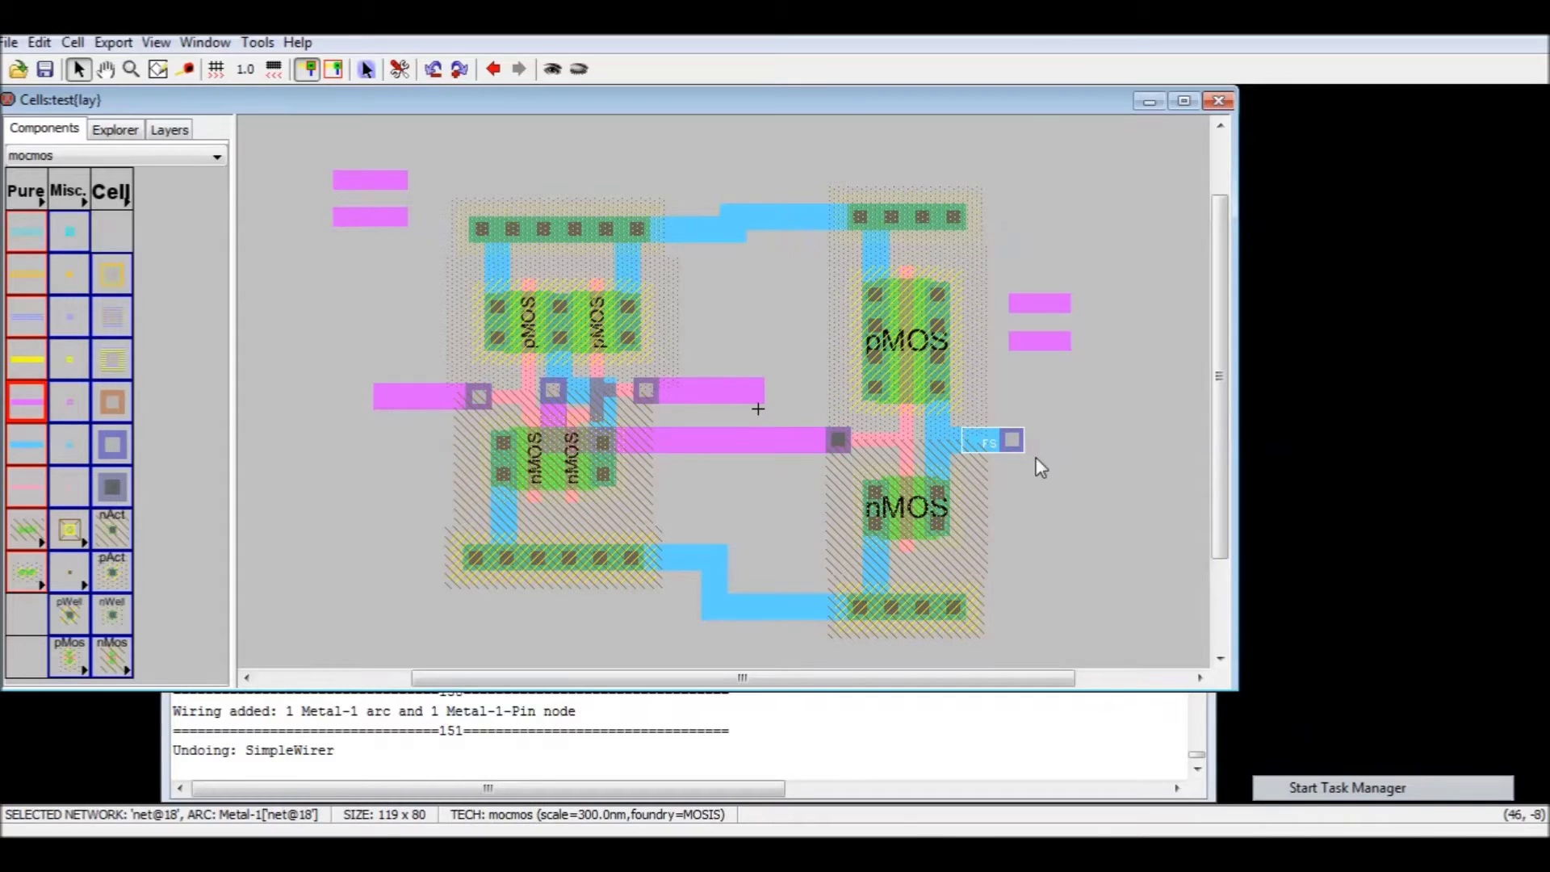
right_click(1039, 465)
key(ctrl+z)
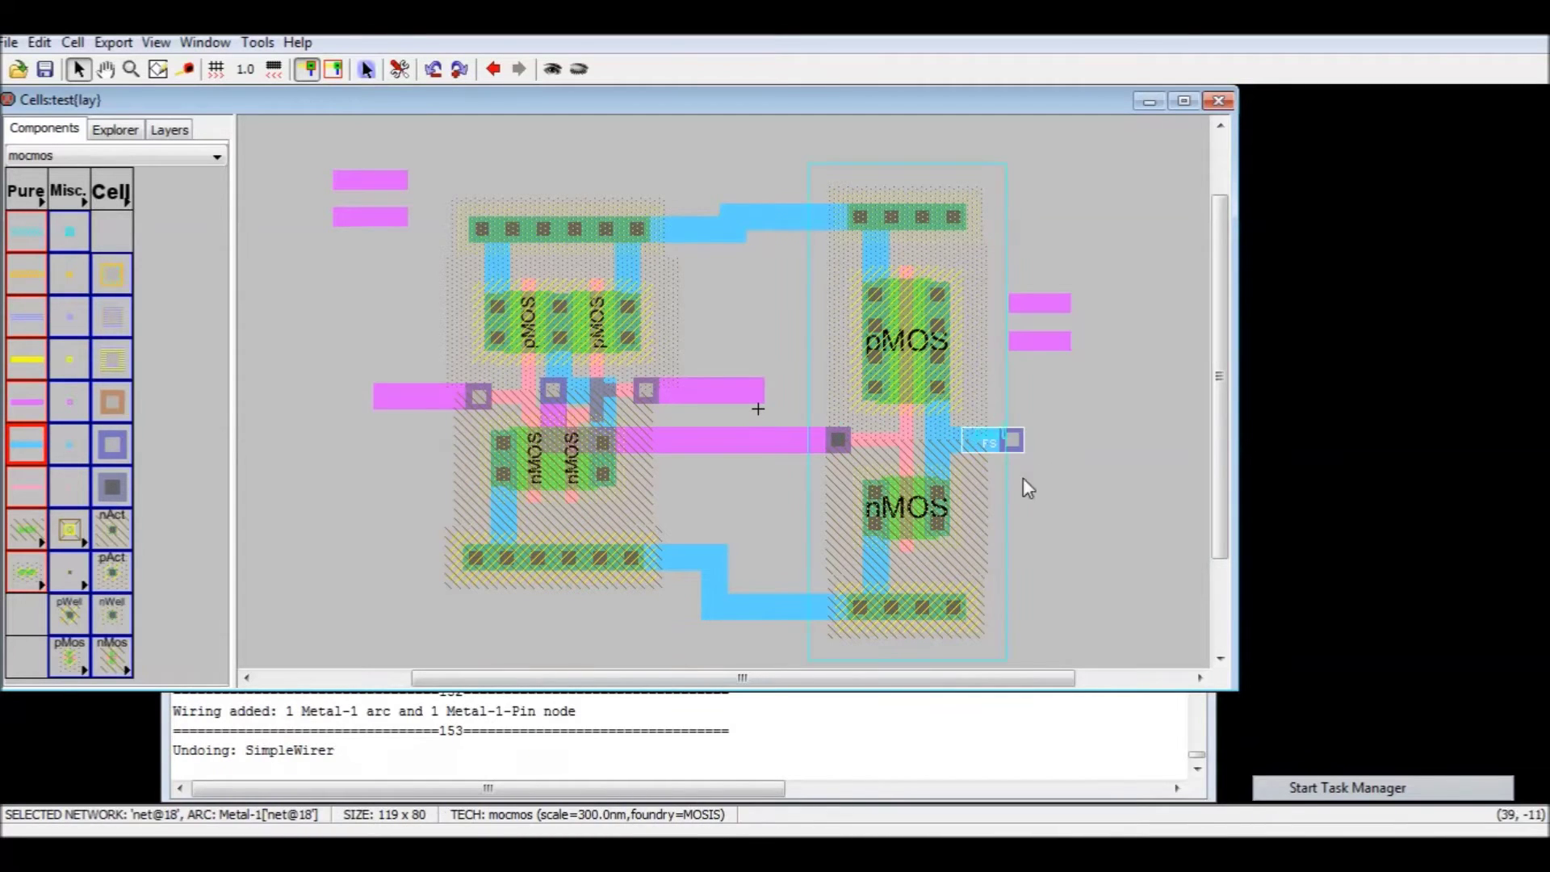
click(1017, 449)
click(1019, 453)
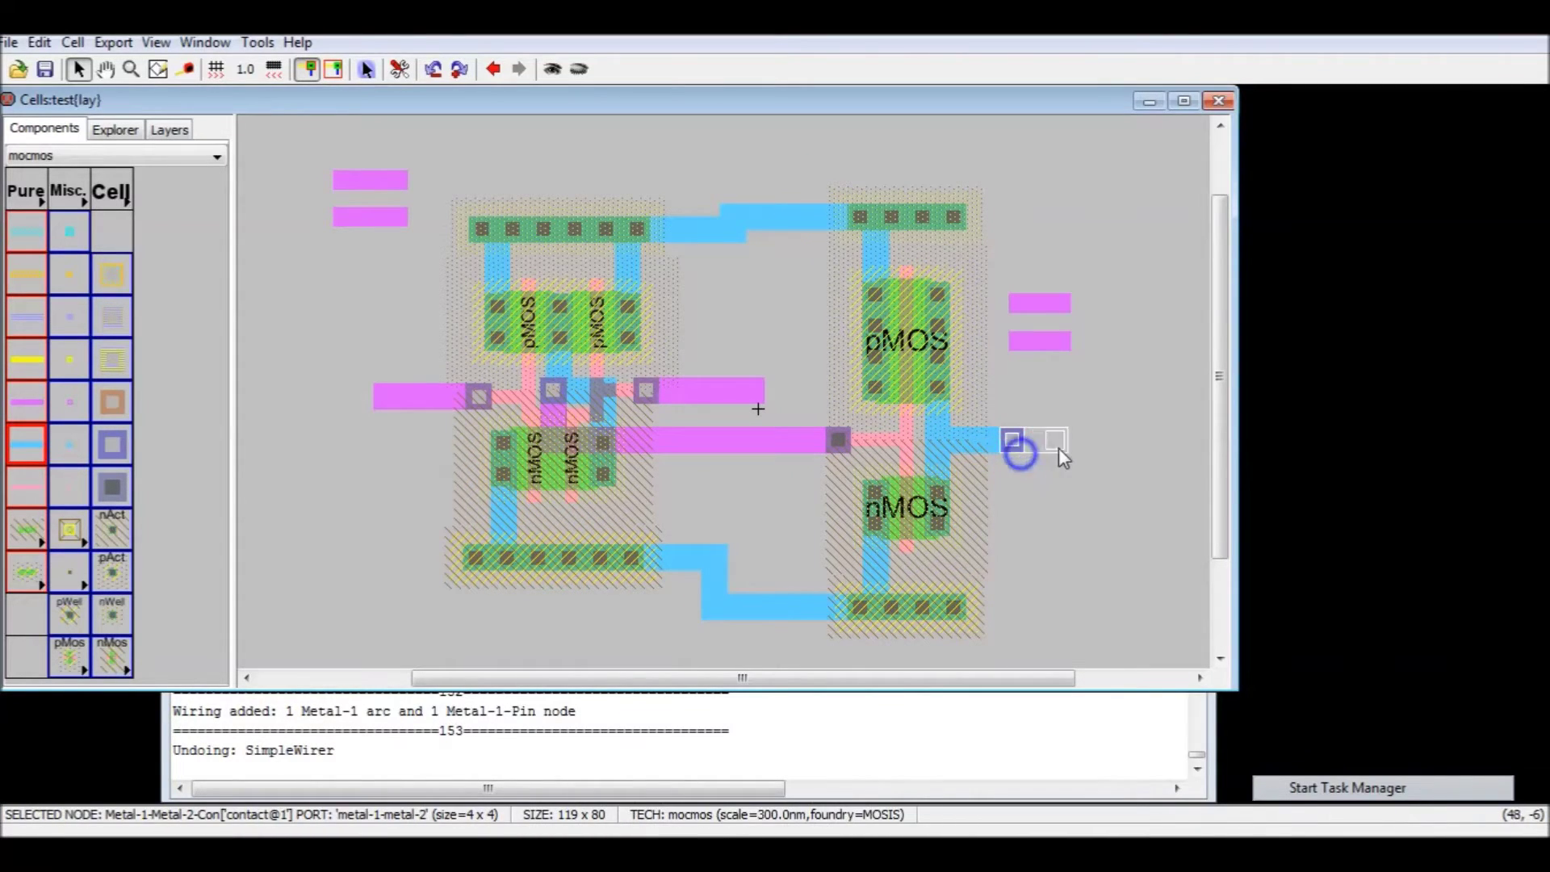
right_click(1054, 461)
key(ctrl+z)
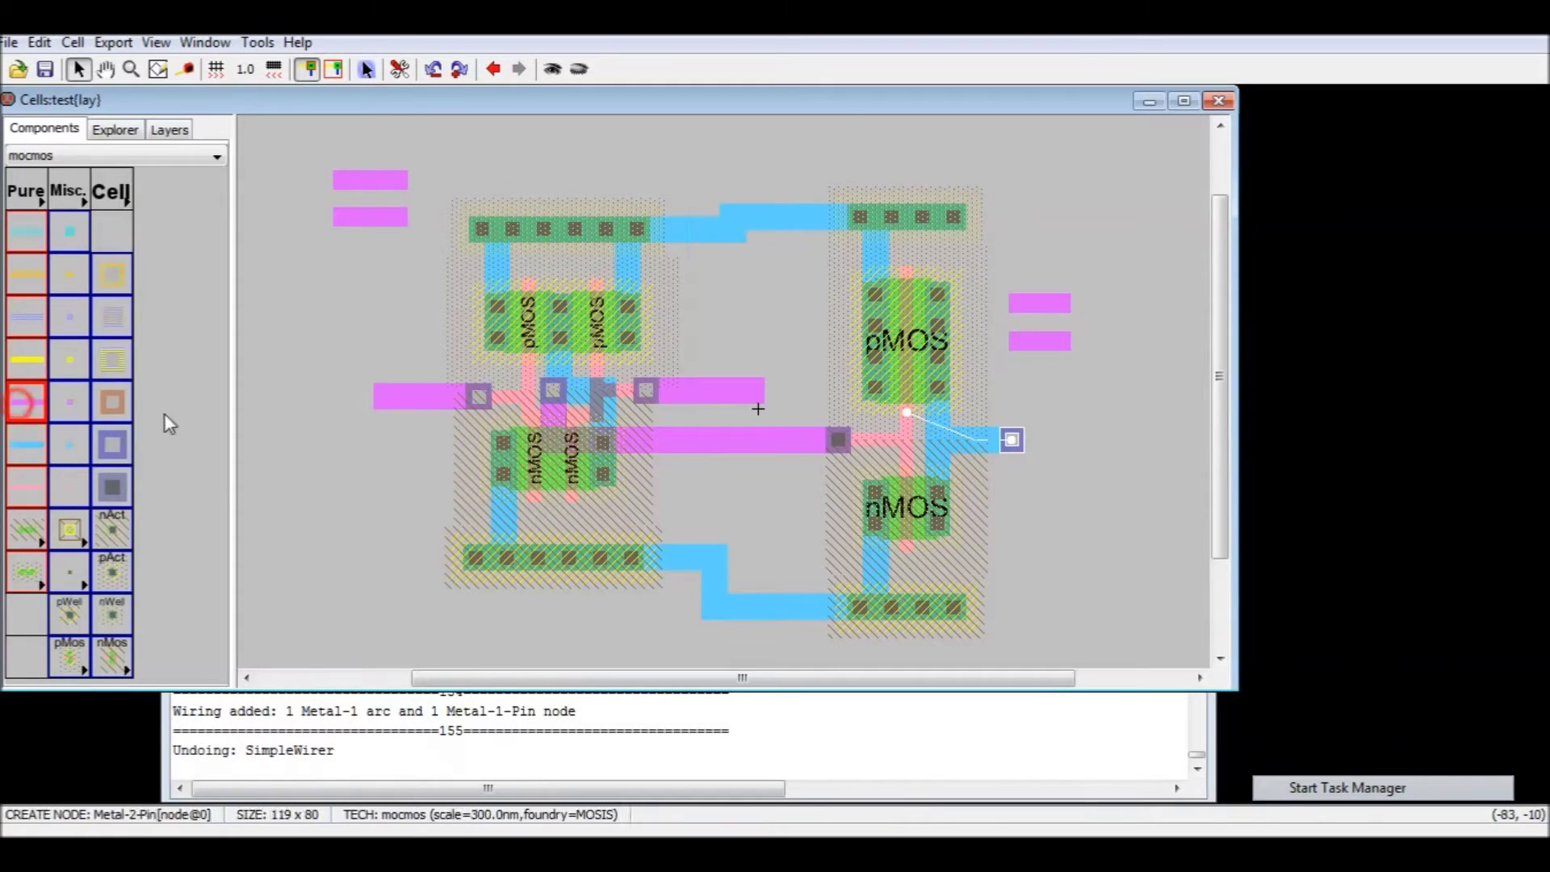
- Draw a short Metal-2 arc extending right from the contact on the inverter's output
right_click(1051, 453)
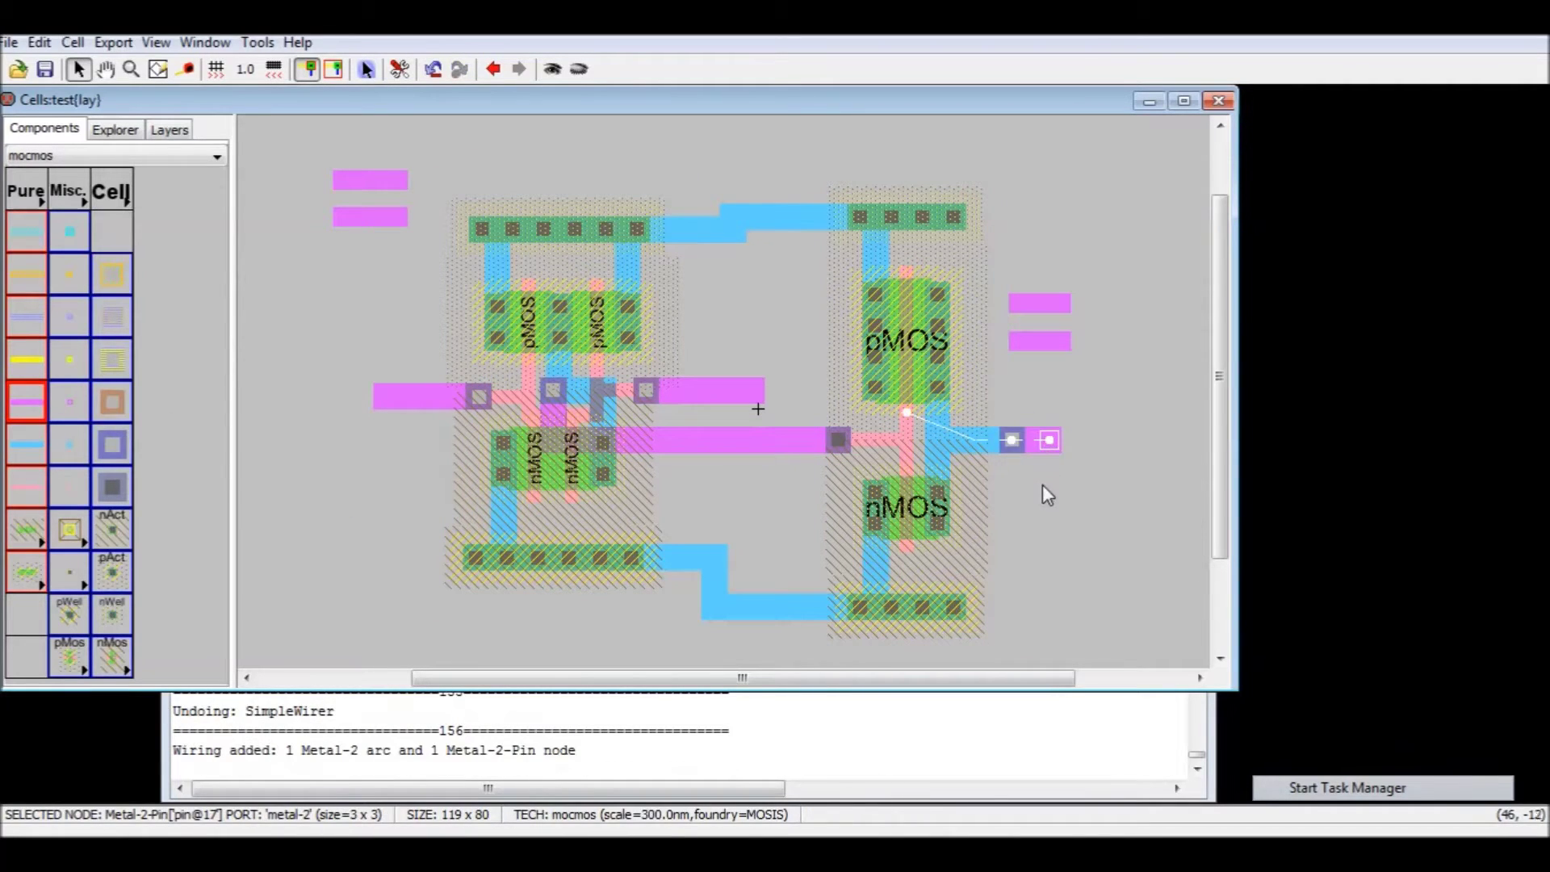
click(1048, 484)
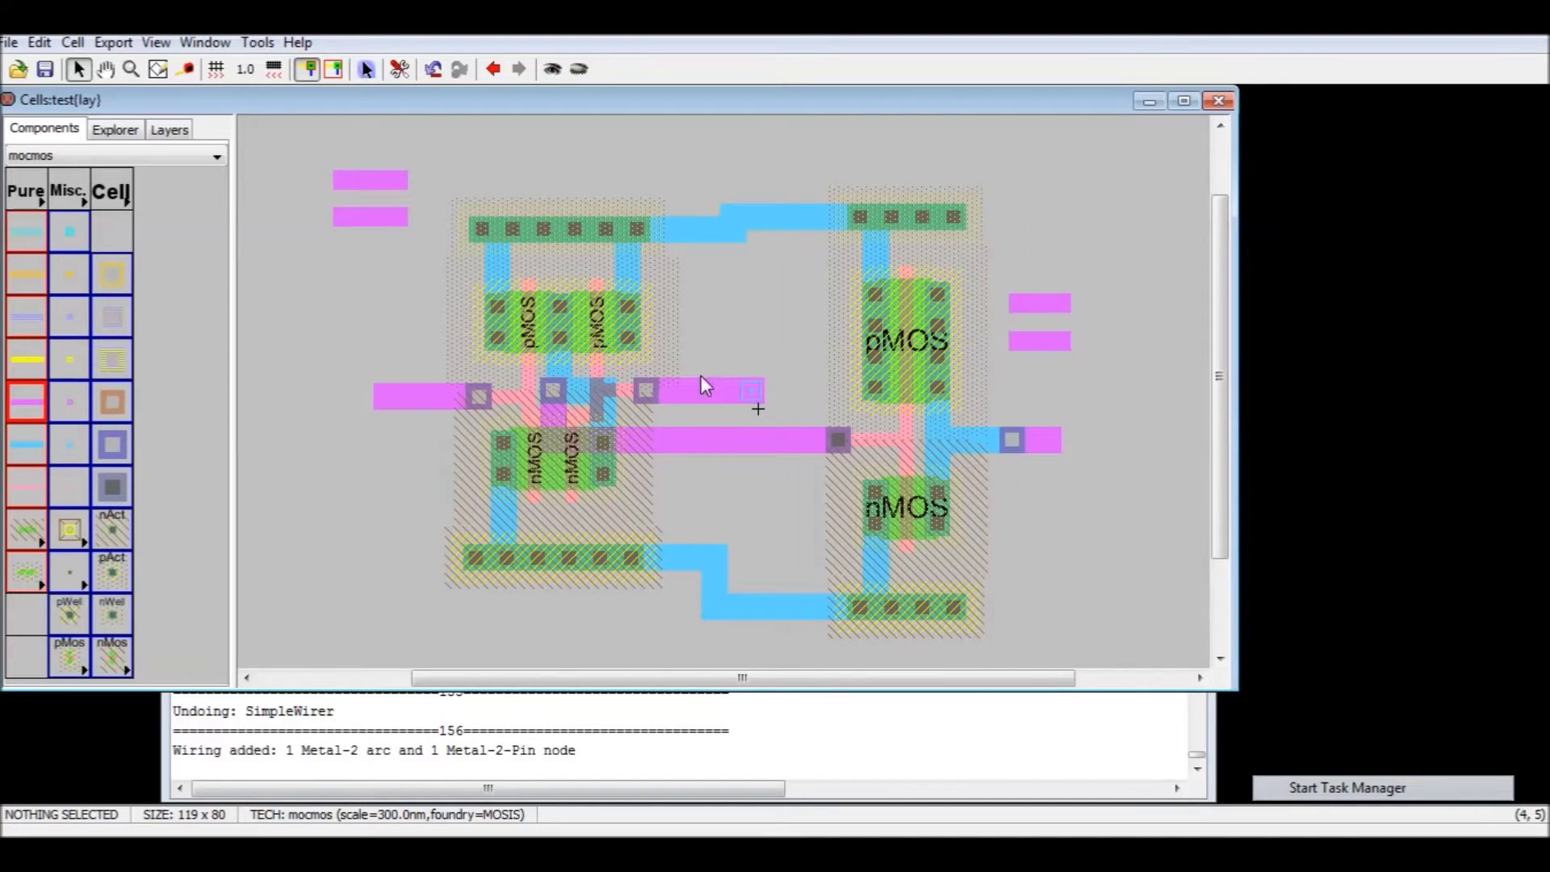
- Export the left end pins of the two Metal-2 arcs above and left of the NAND2 as A (upper) and B (lower)
click(349, 179)
key(ctrl+e)
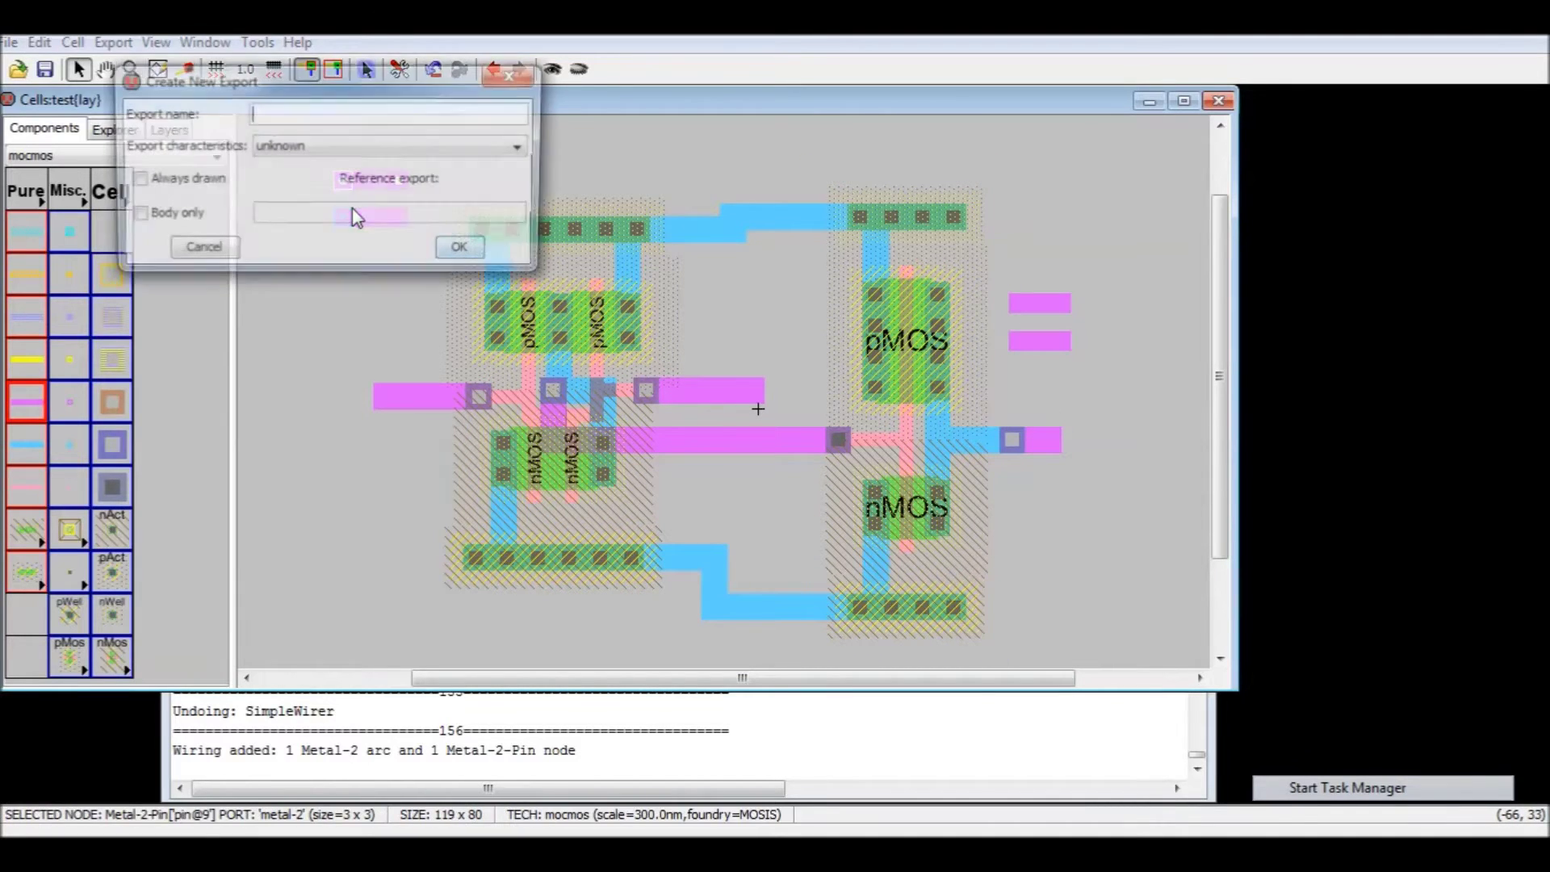
text(A)
click(464, 250)
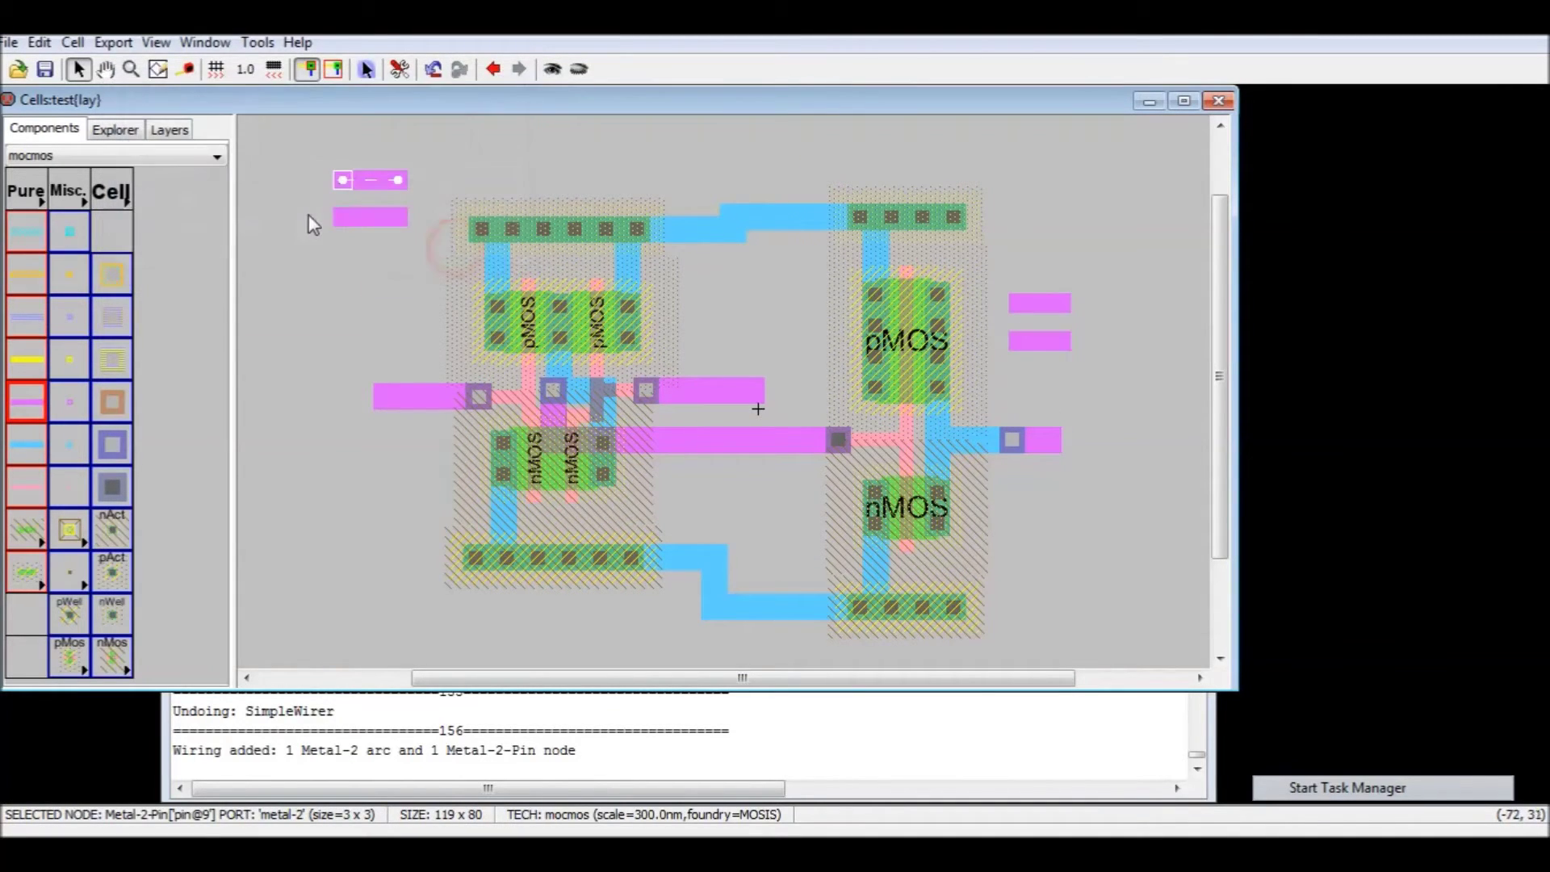
click(341, 217)
key(ctrl+e)
text(B)
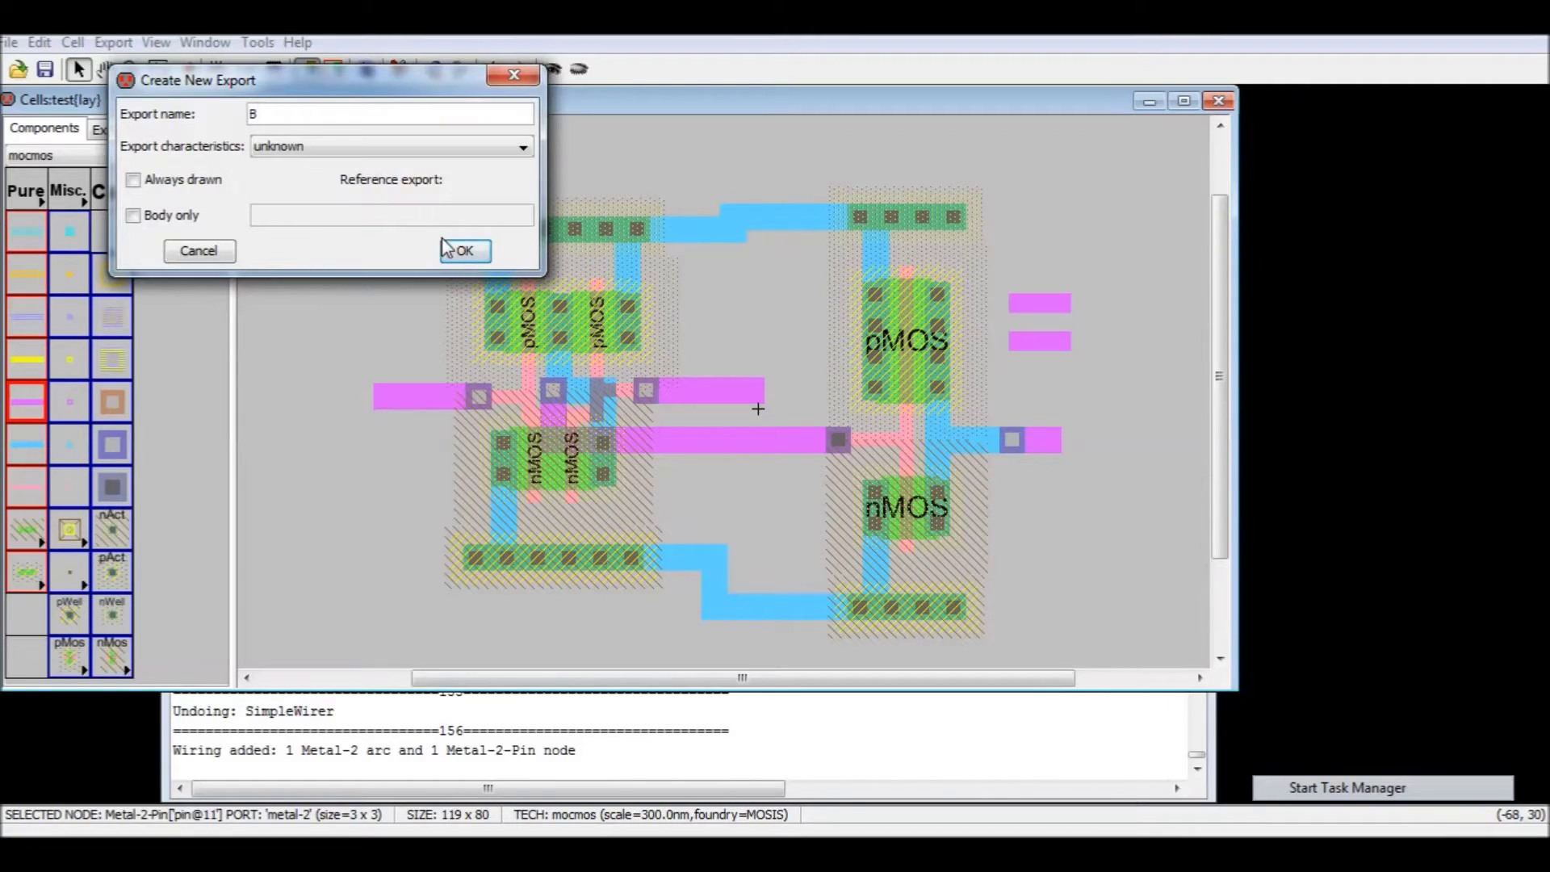
key(Return)
- Select the A and B export labels together and set their text size to 5 units
click(343, 218)
click(345, 219)
click(343, 217)
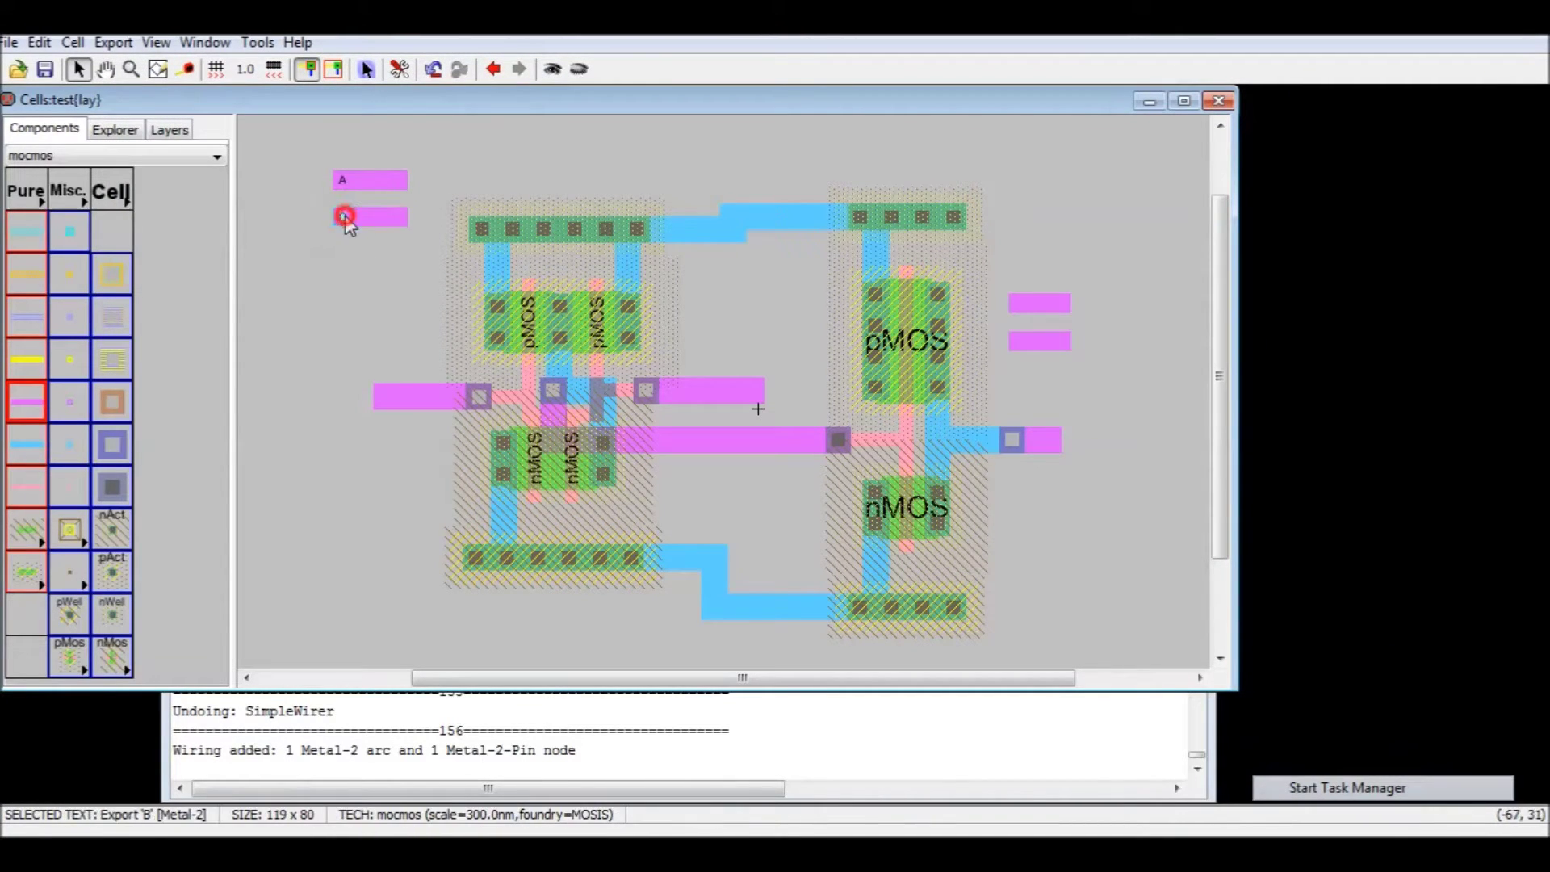
click(342, 181)
shift+click(343, 217)
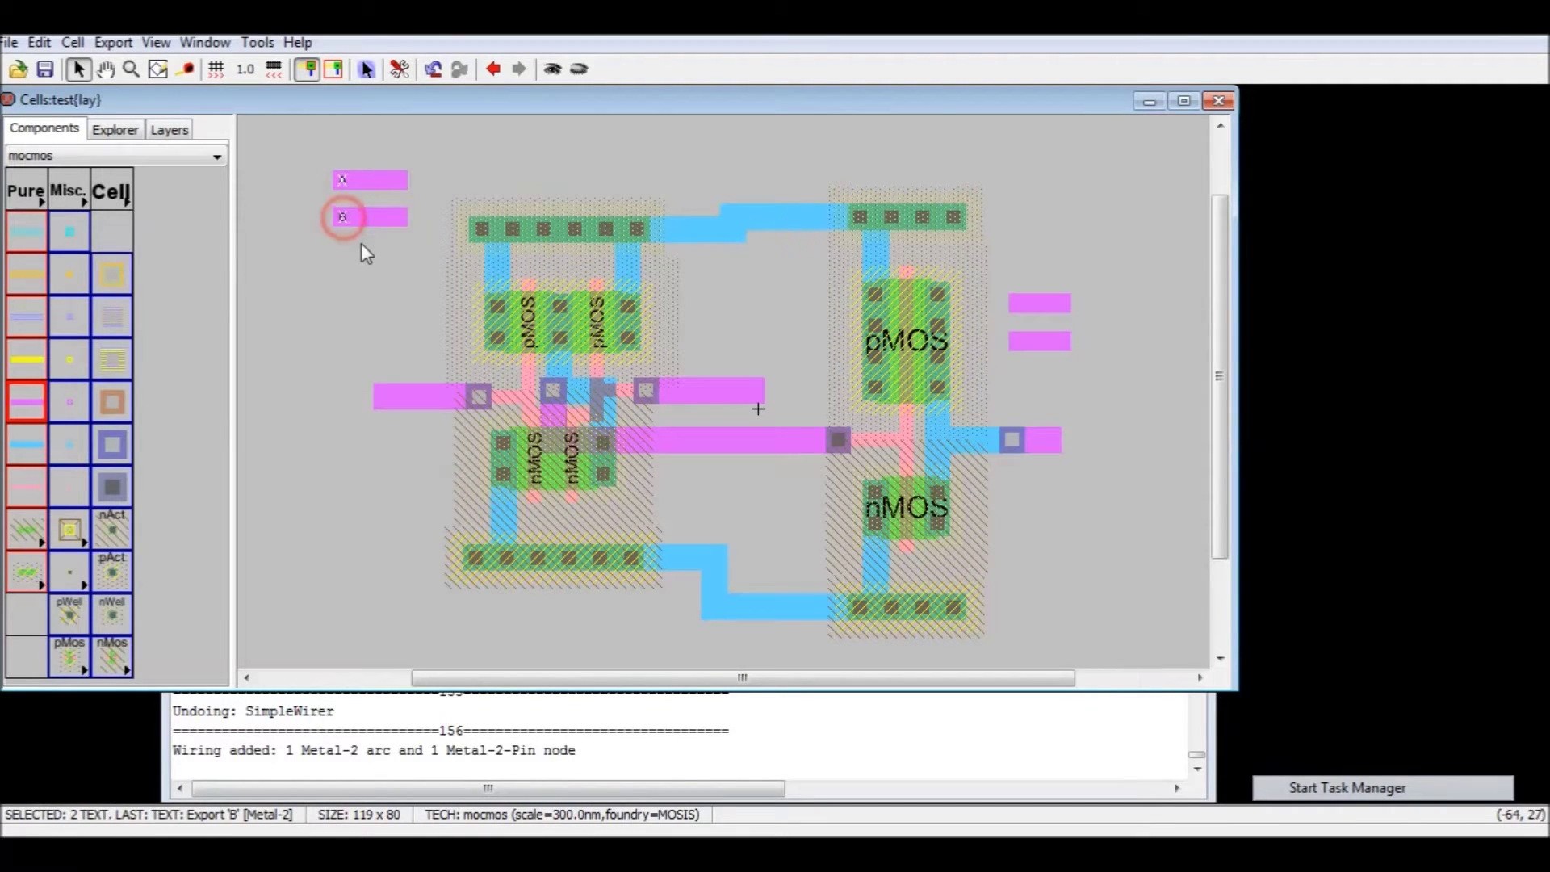
key(ctrl+i)
click(688, 249)
text(5)
key(Return)
click(439, 342)
click(376, 304)
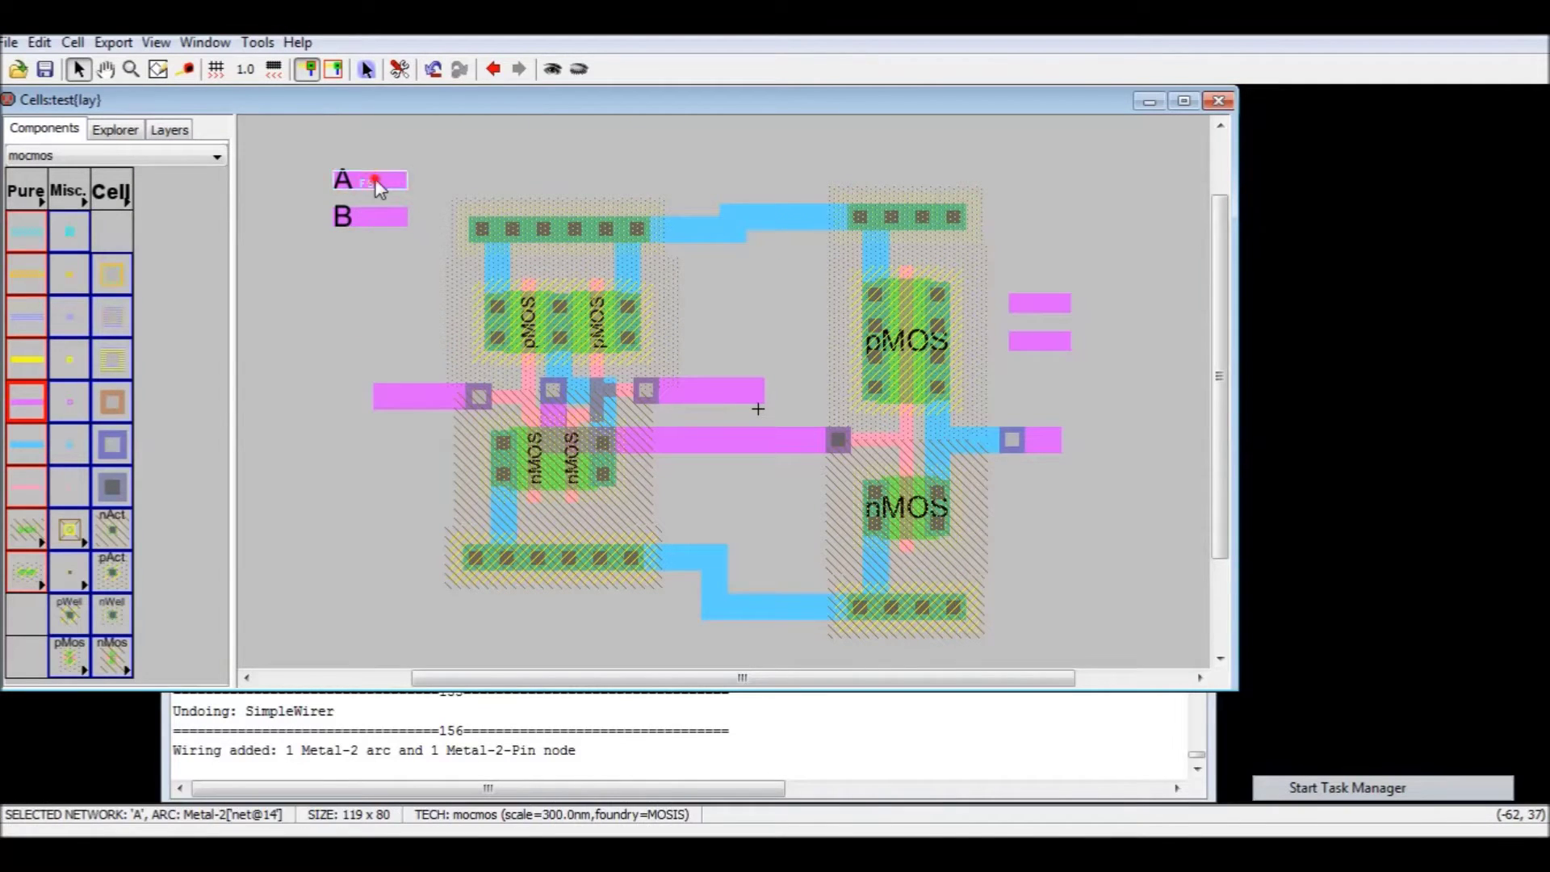
- Name the Metal-2 arc at export A "a" and the arc at export B "b"
double_click(375, 178)
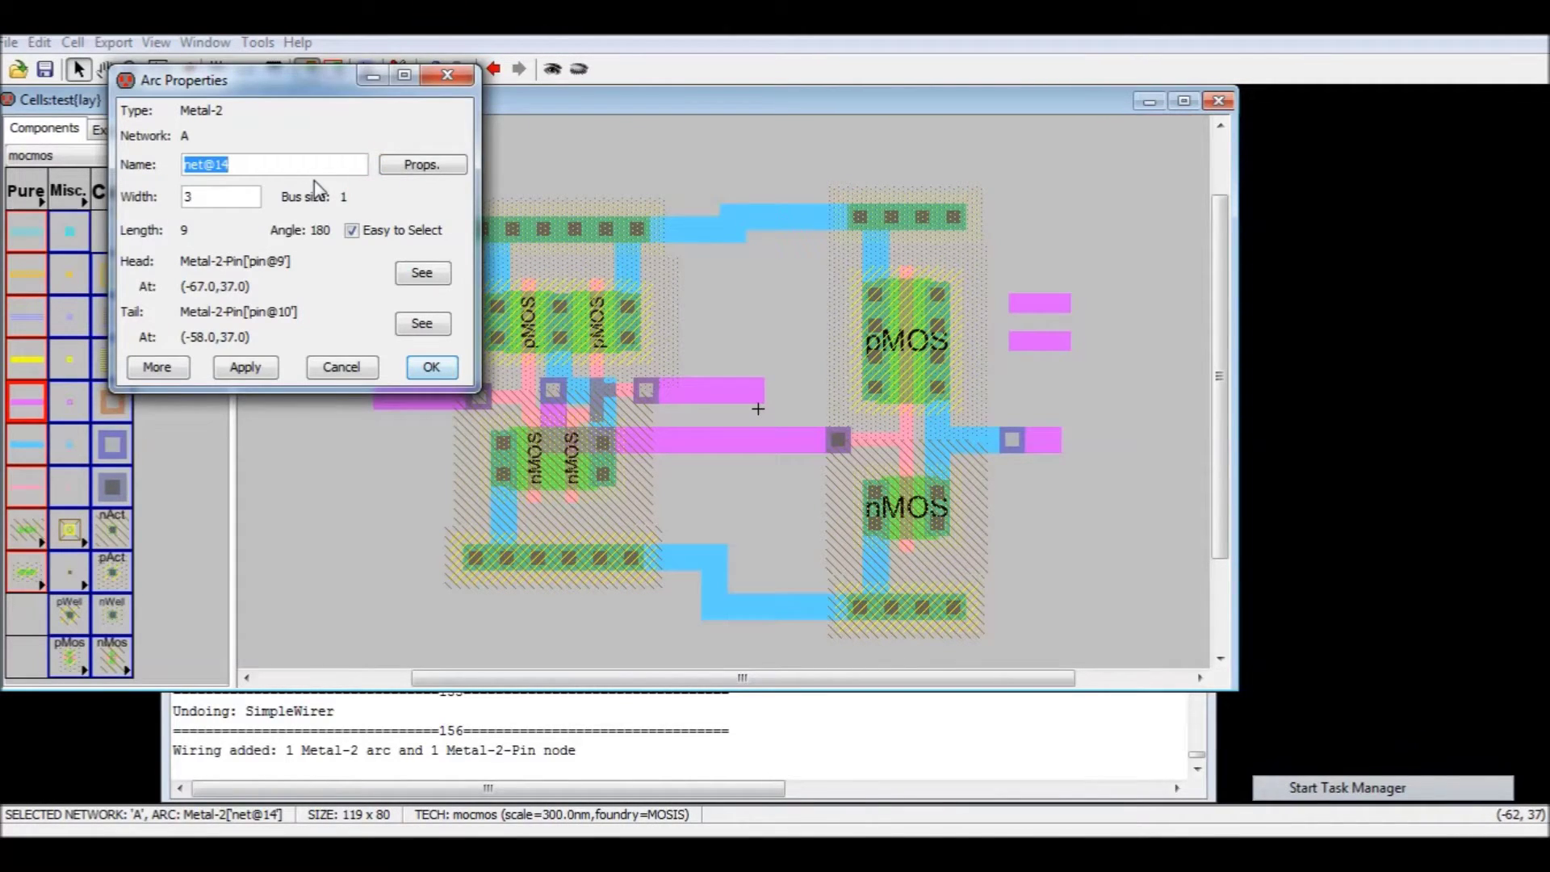
text(a)
key(Return)
double_click(365, 214)
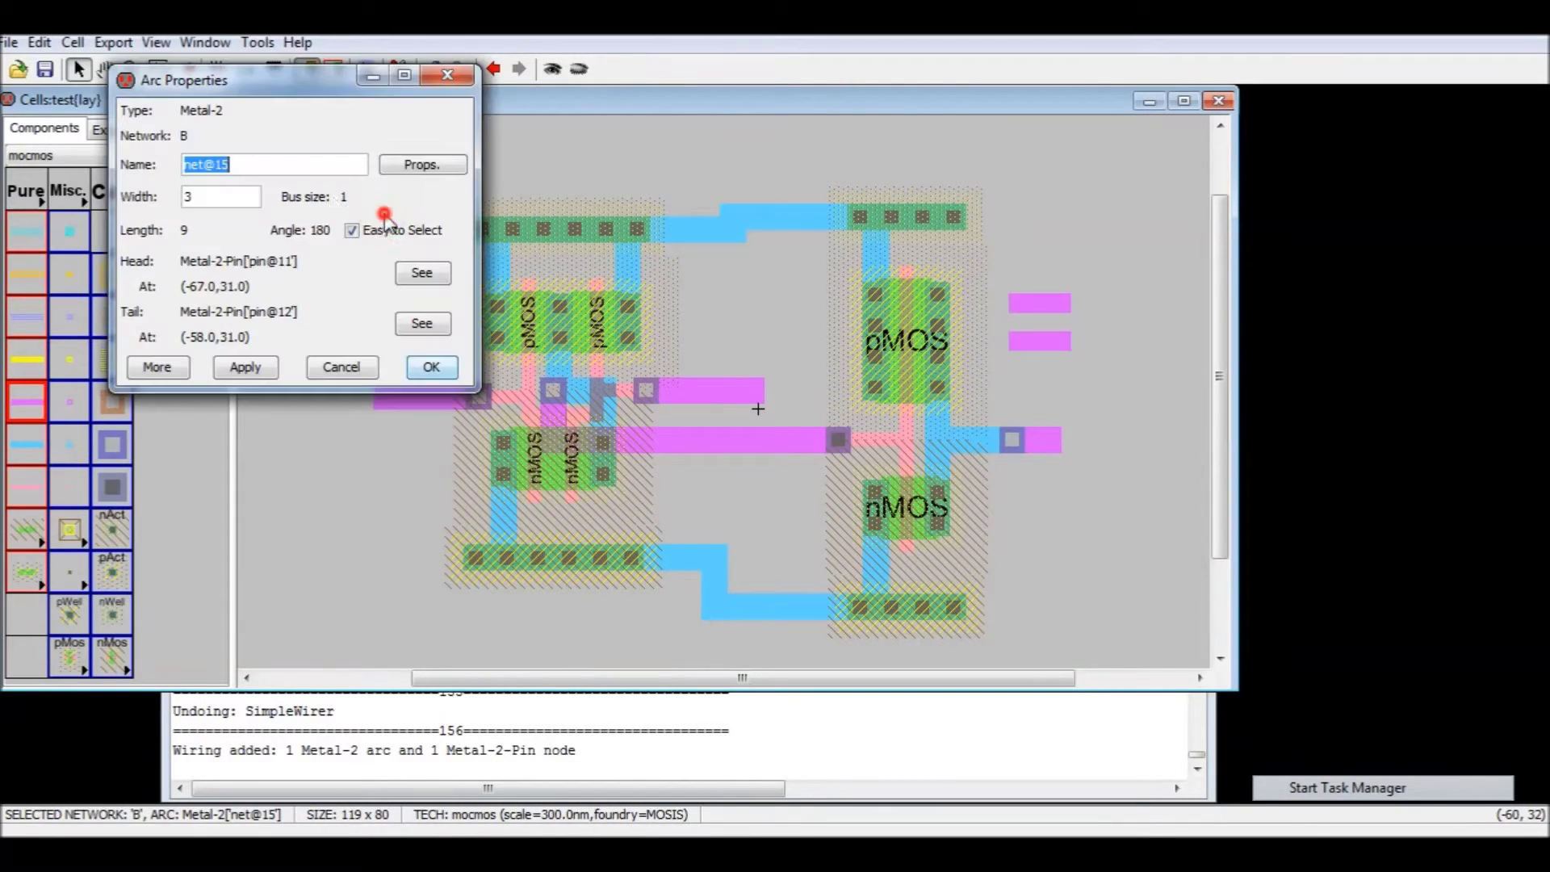
text(b)
click(414, 367)
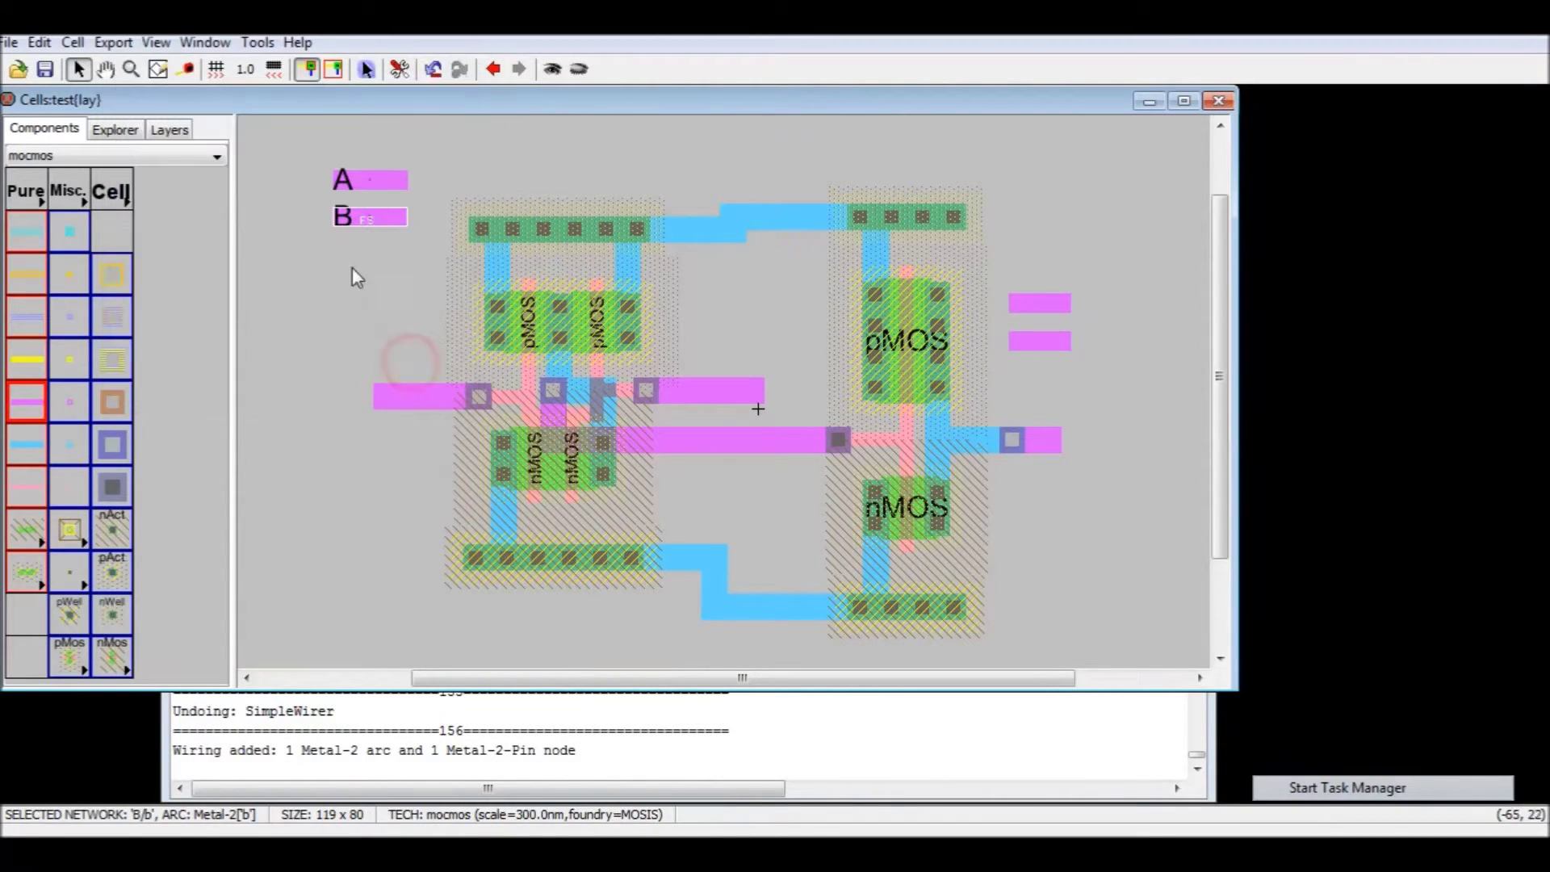
- Select both arc name labels, a and b, and set their text size to 3 units
click(366, 179)
click(366, 179)
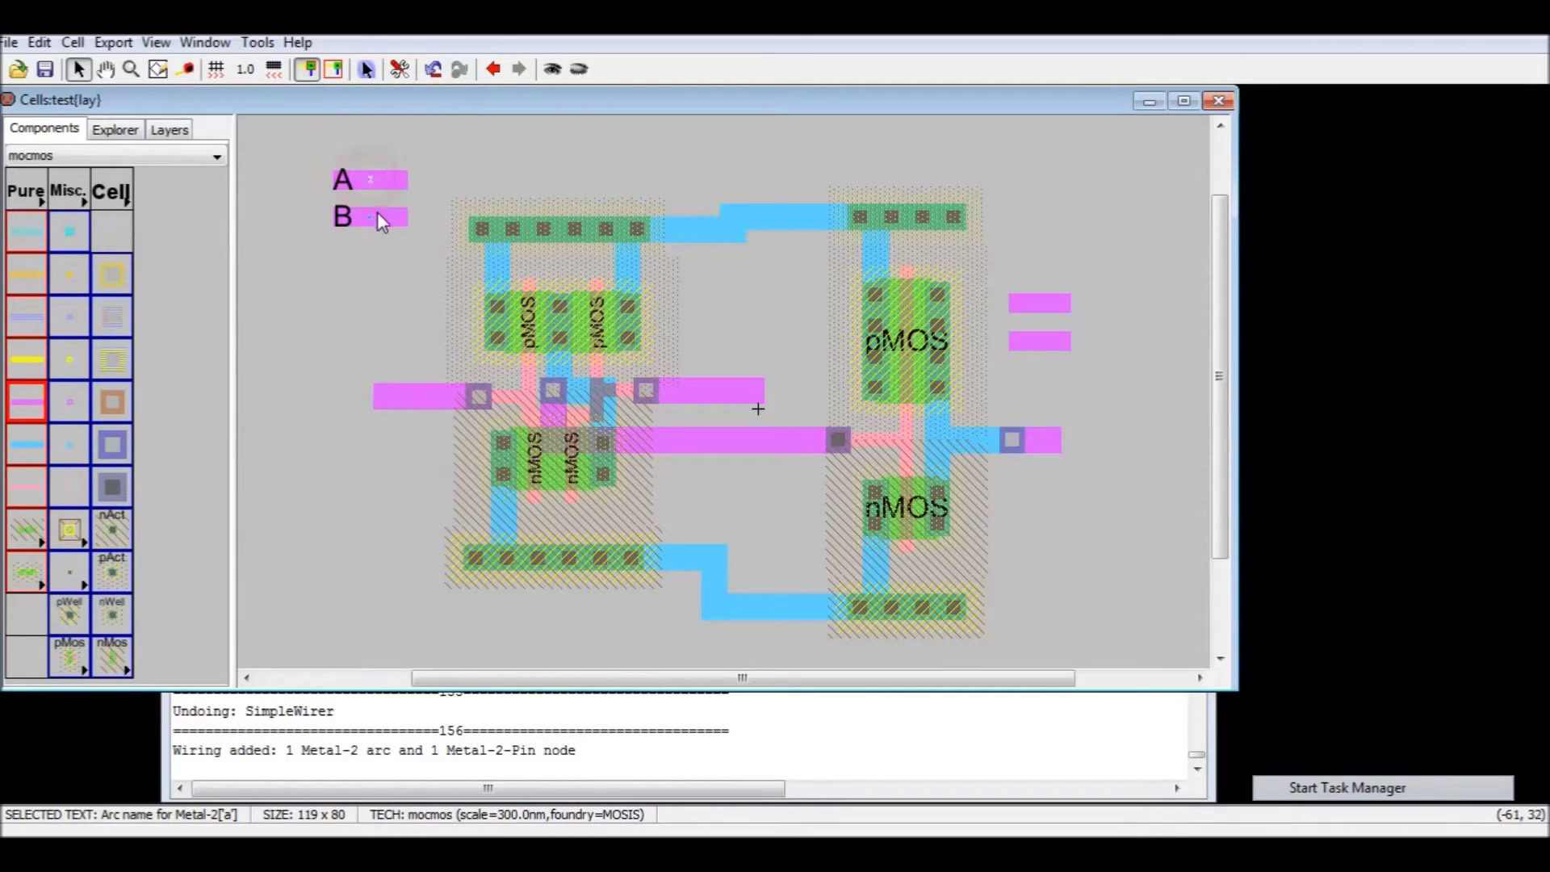
shift+click(373, 217)
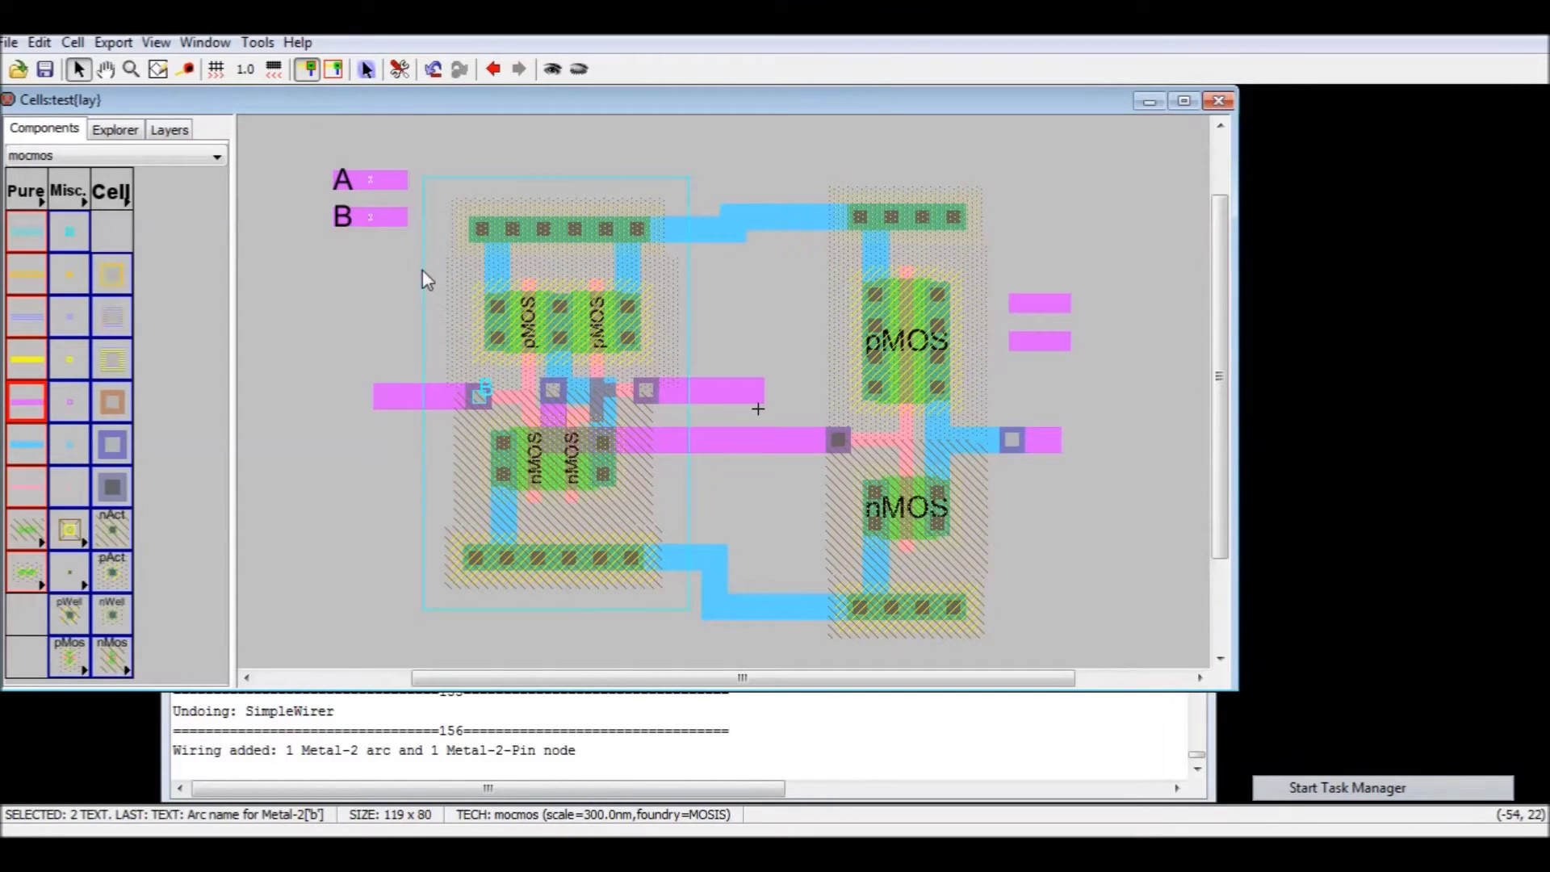
key(ctrl+i)
click(670, 185)
click(660, 153)
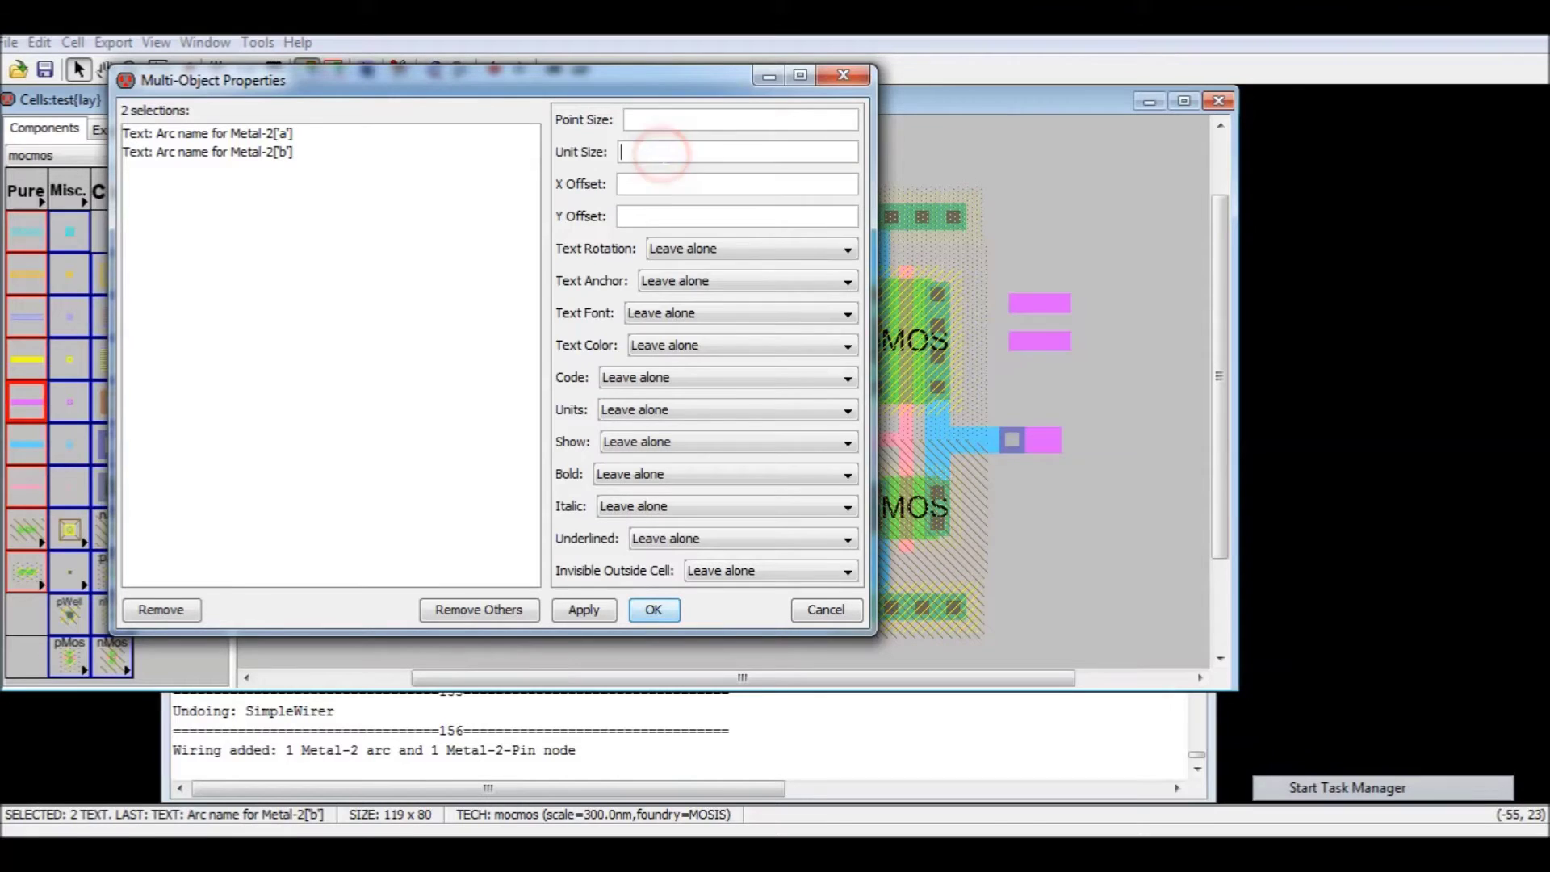
text(3)
key(Return)
click(353, 332)
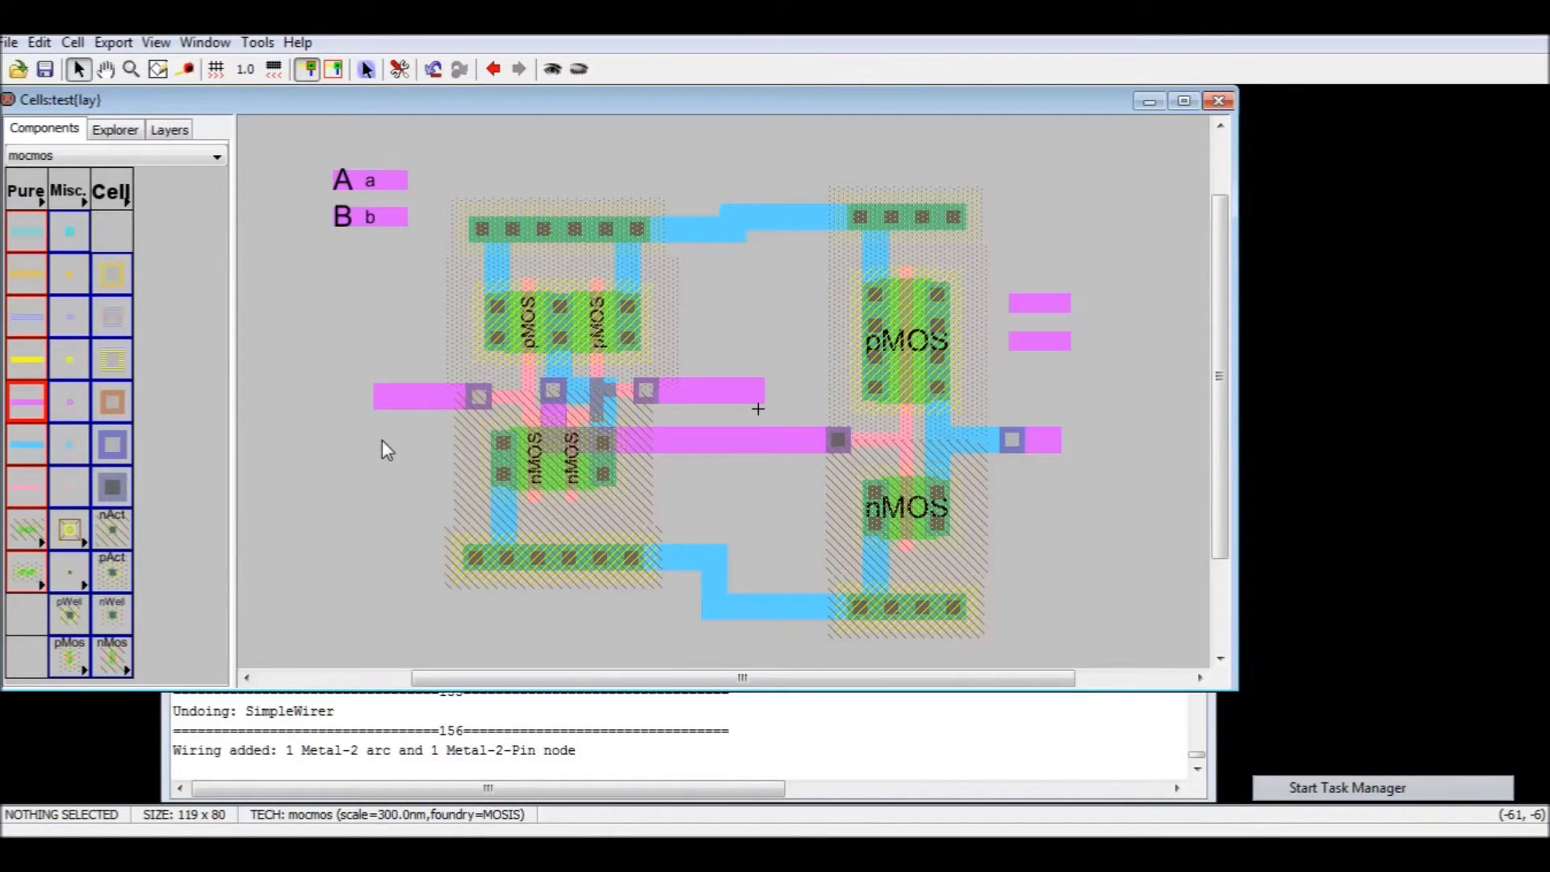
- Name the Metal-2 arc on the NAND2's left input "a"
double_click(415, 399)
double_click(235, 162)
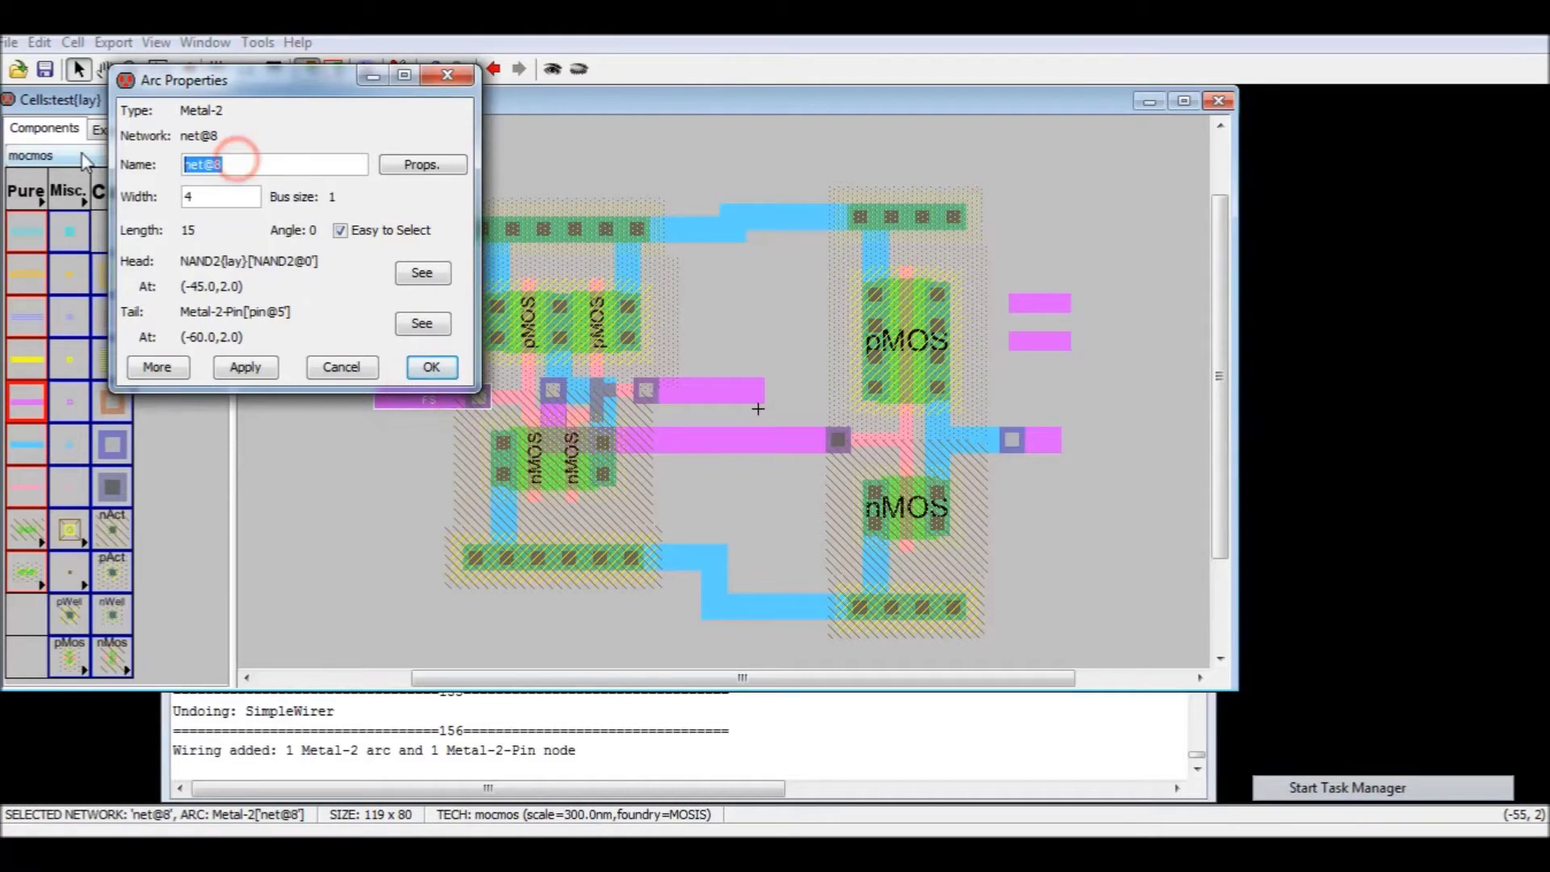
drag(293, 90, 178, 271)
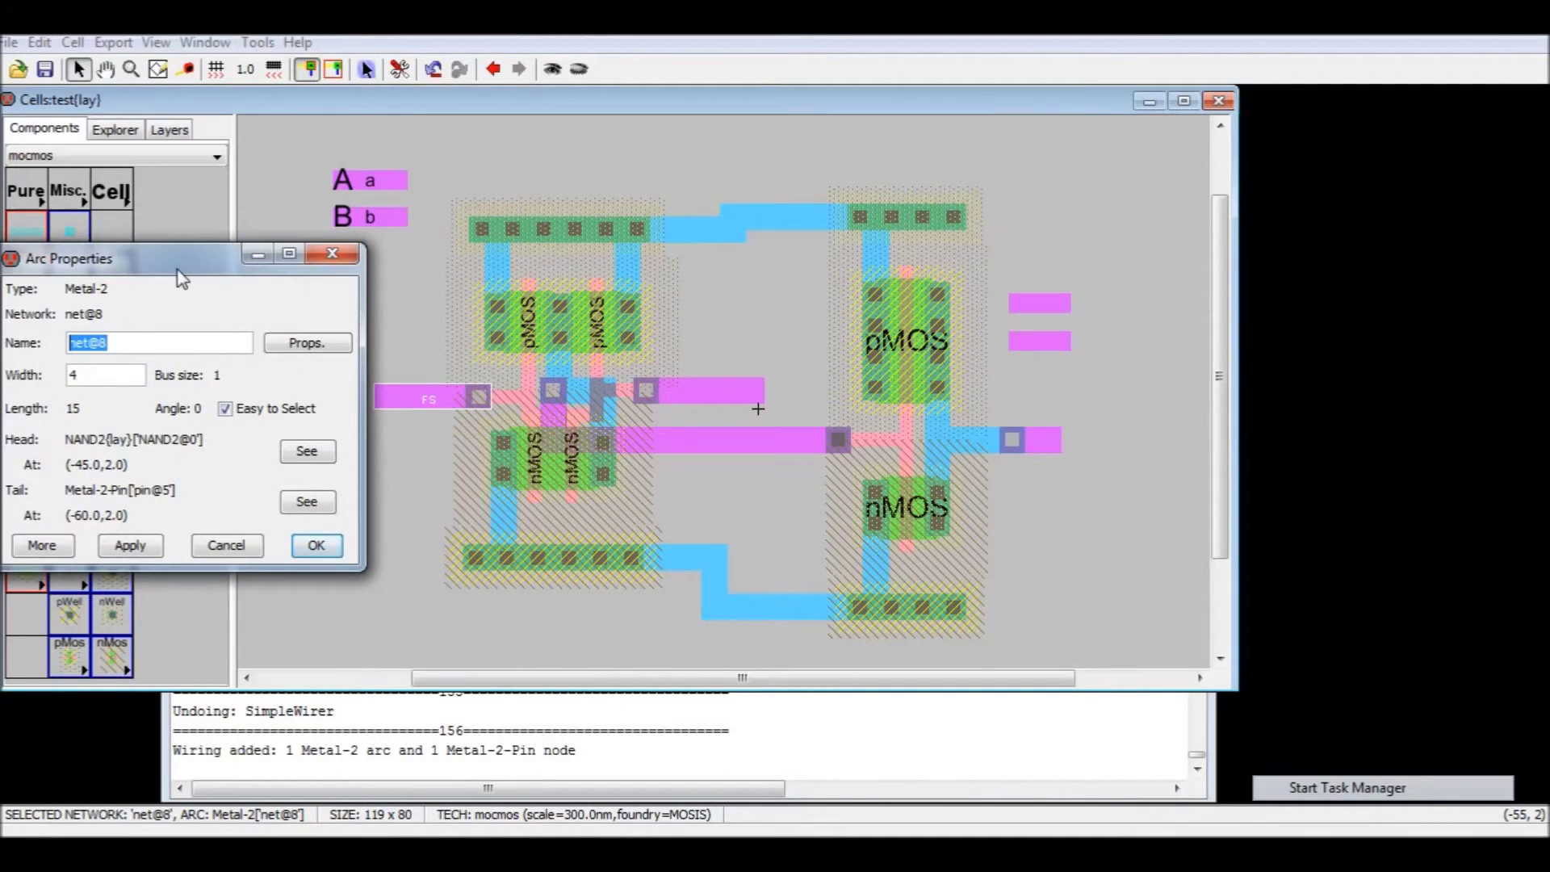
text(a)
click(315, 545)
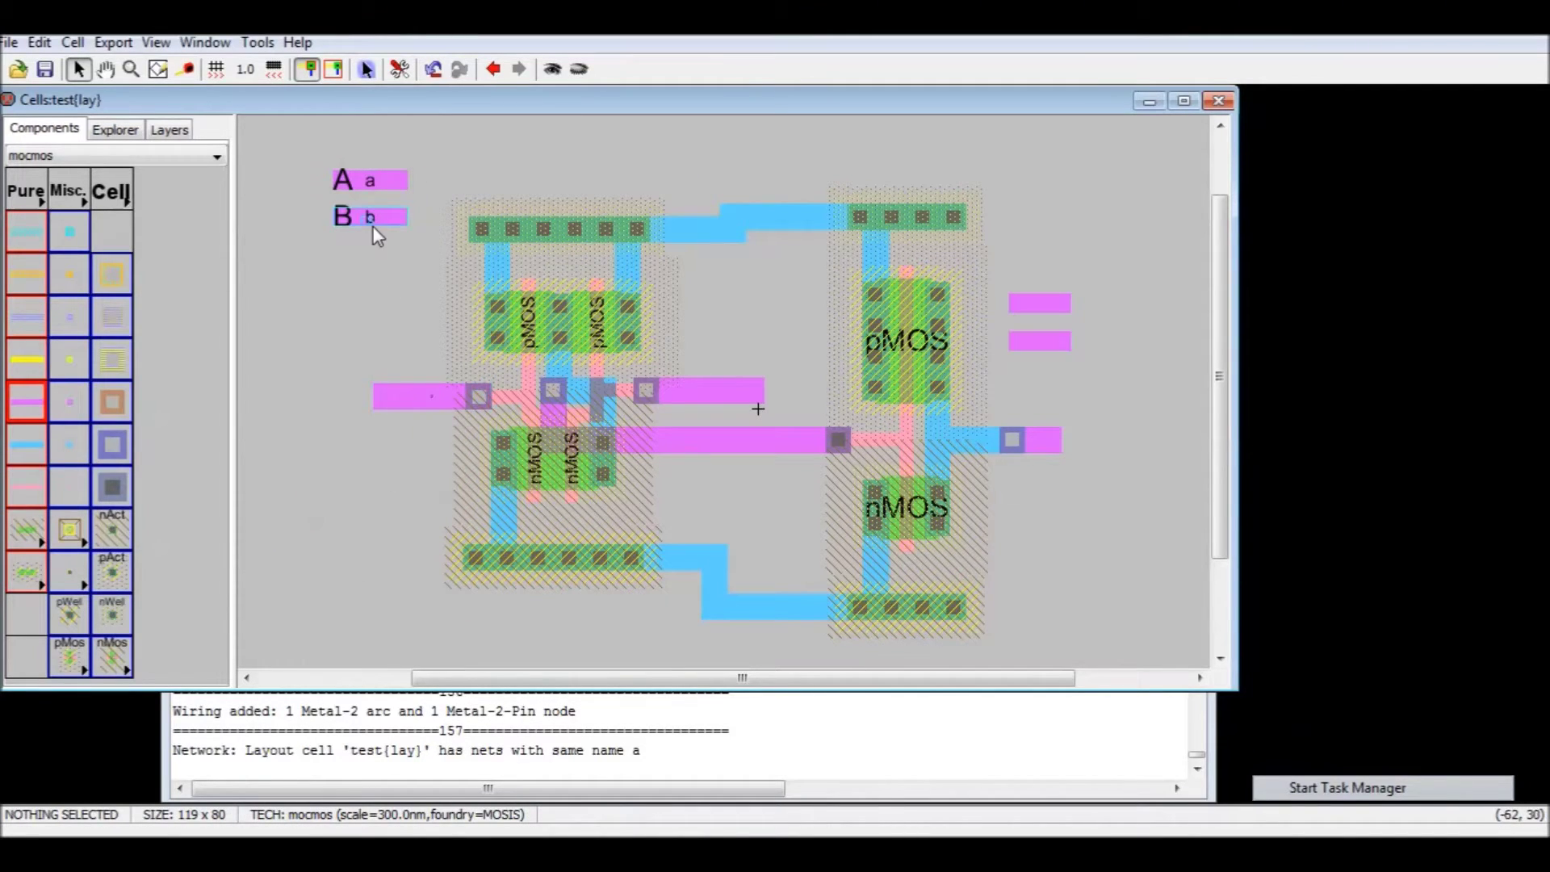
- Rename the Metal-2 arc on the NAND2's left input to "b"
double_click(432, 398)
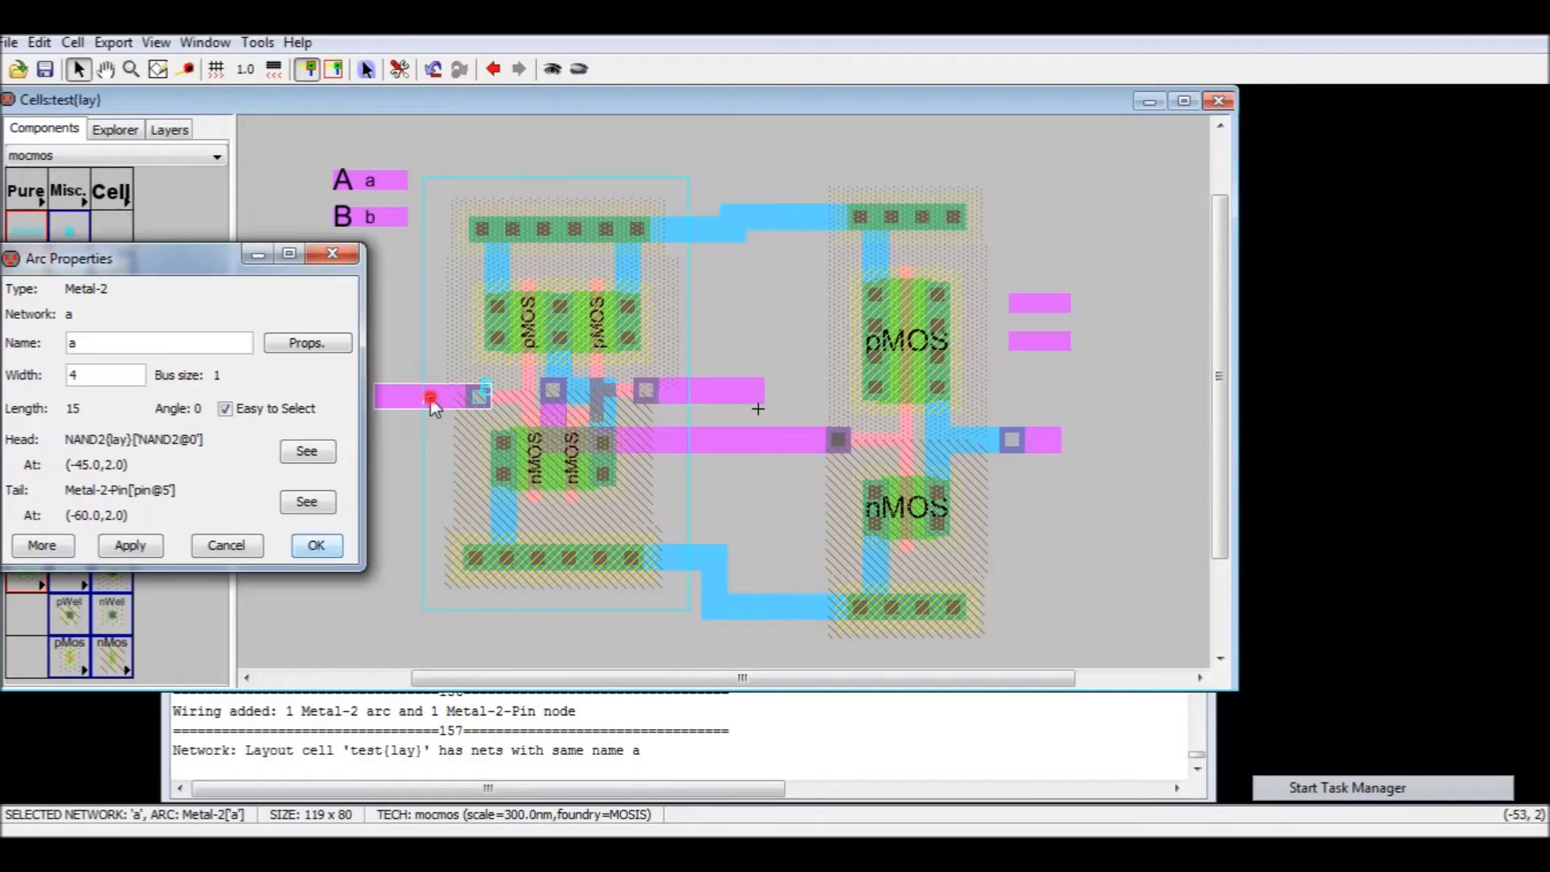
double_click(155, 343)
text(b)
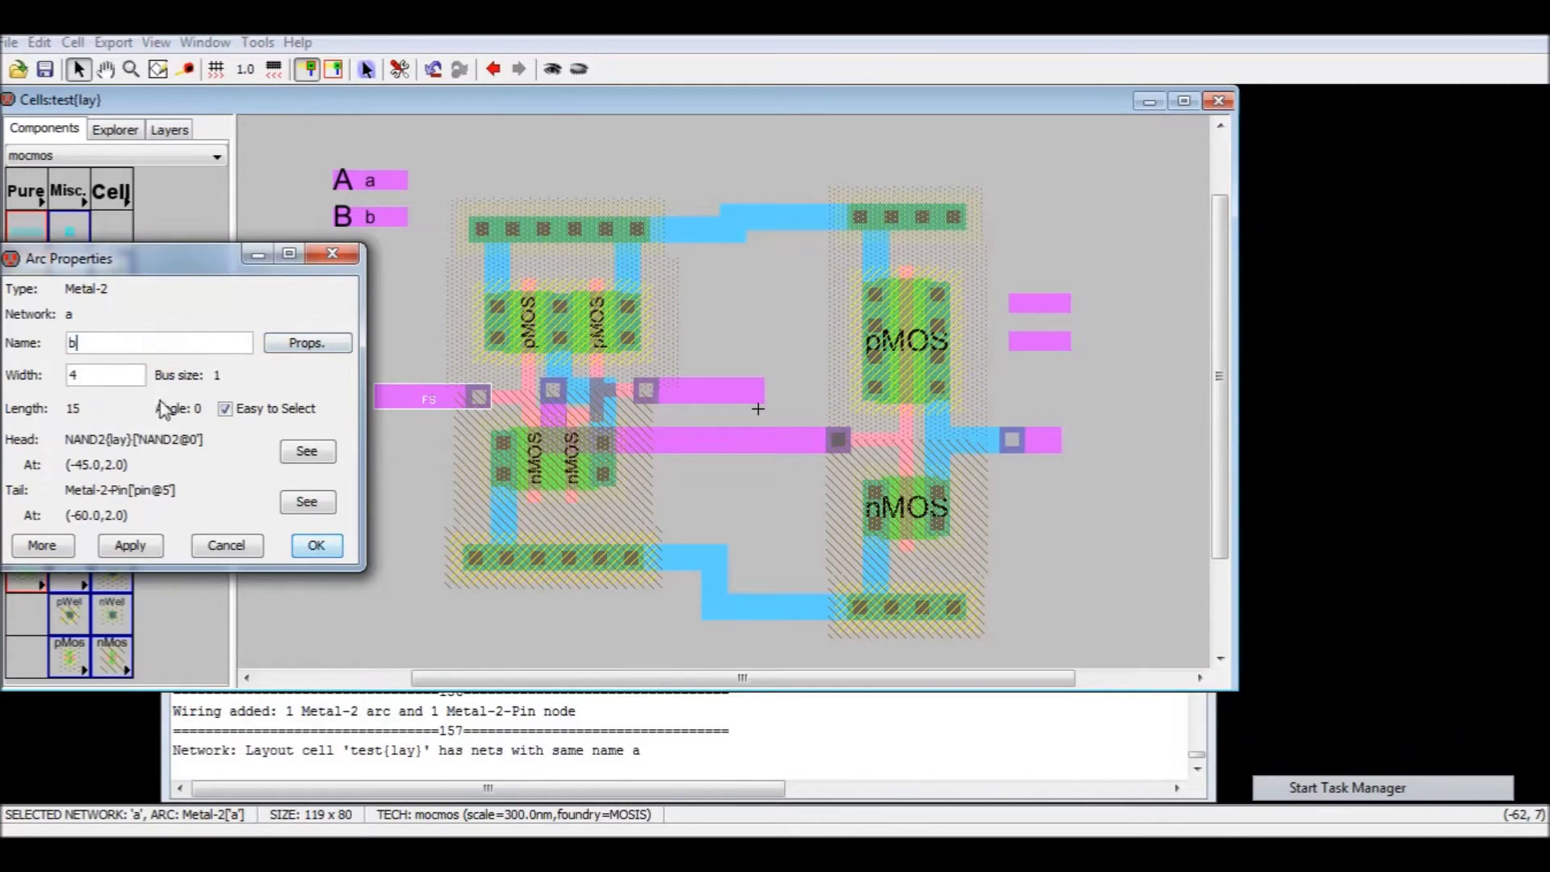
key(Return)
- Enlarge the name label b on the NAND2's left input arc, sizing it in units to match the upper arc names
click(432, 397)
click(432, 397)
click(432, 397)
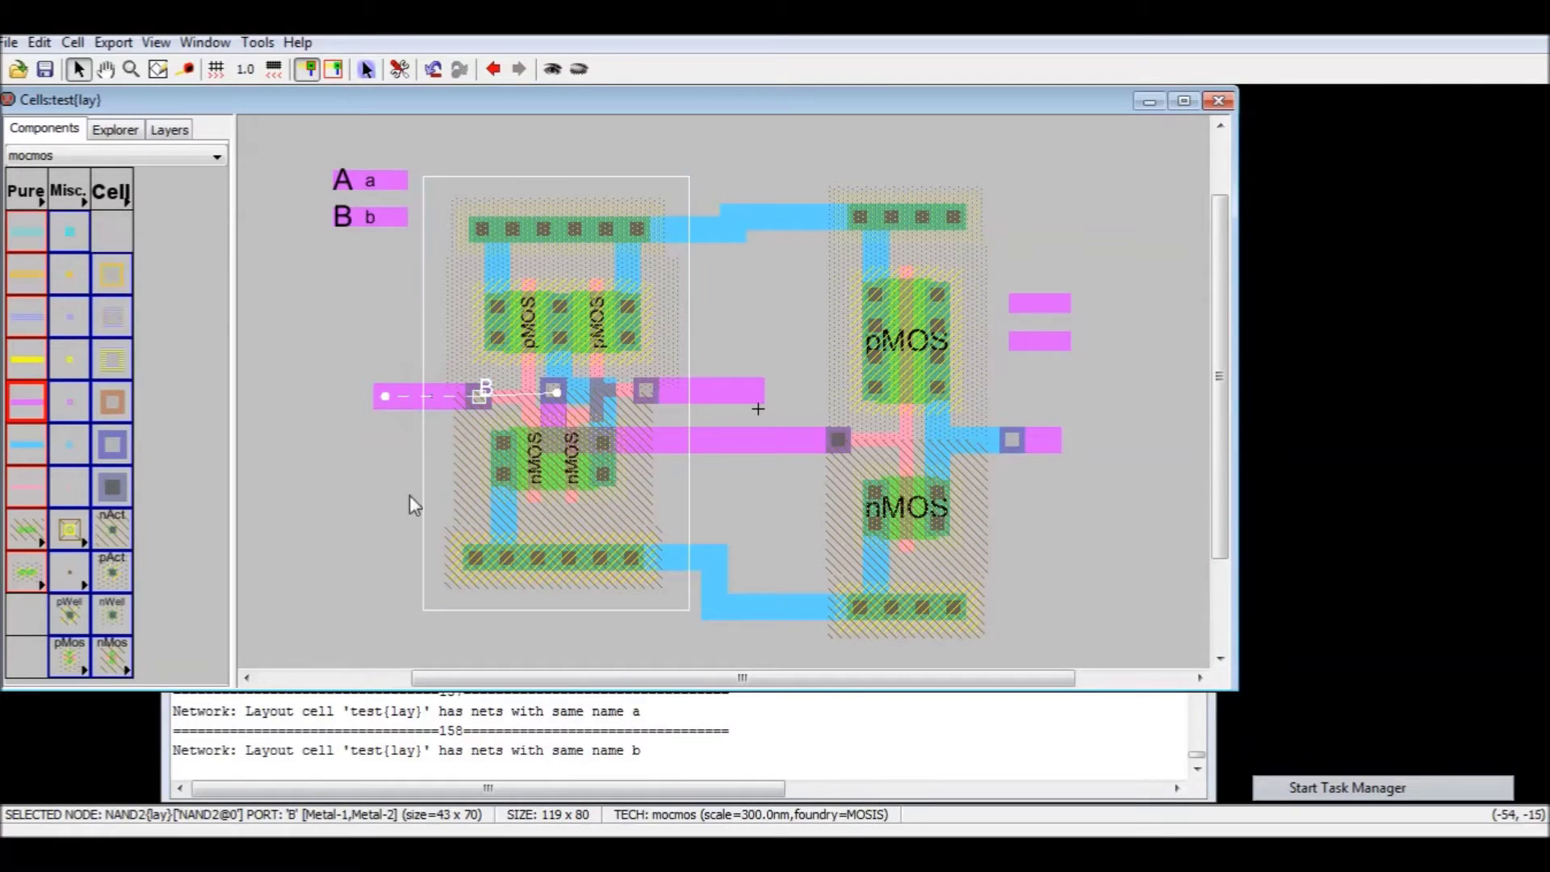
click(432, 397)
key(ctrl+i)
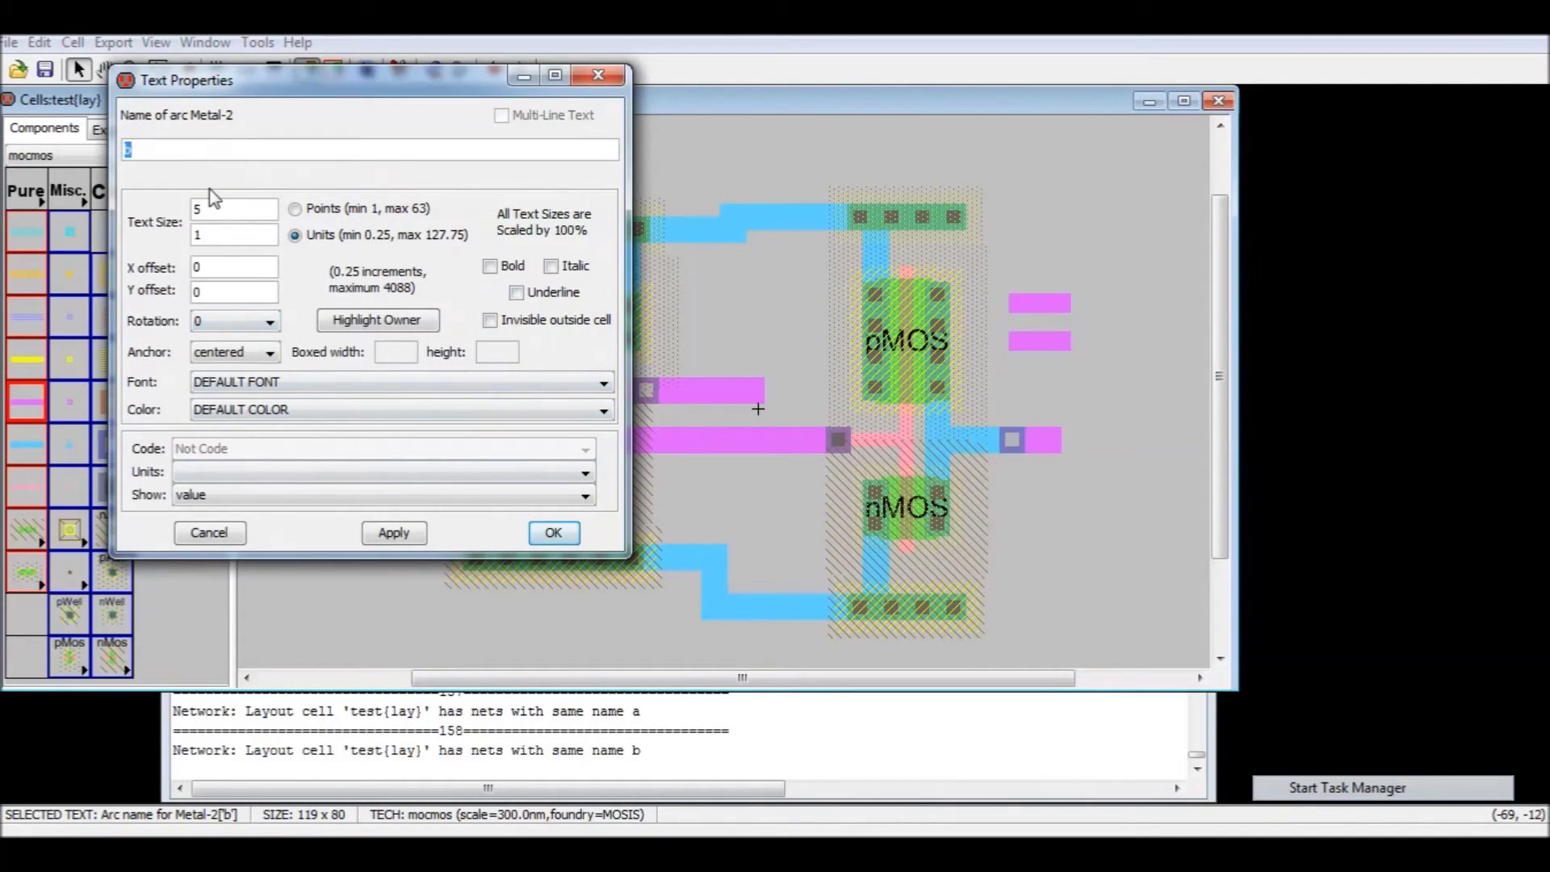
click(214, 235)
key(Return)
click(370, 501)
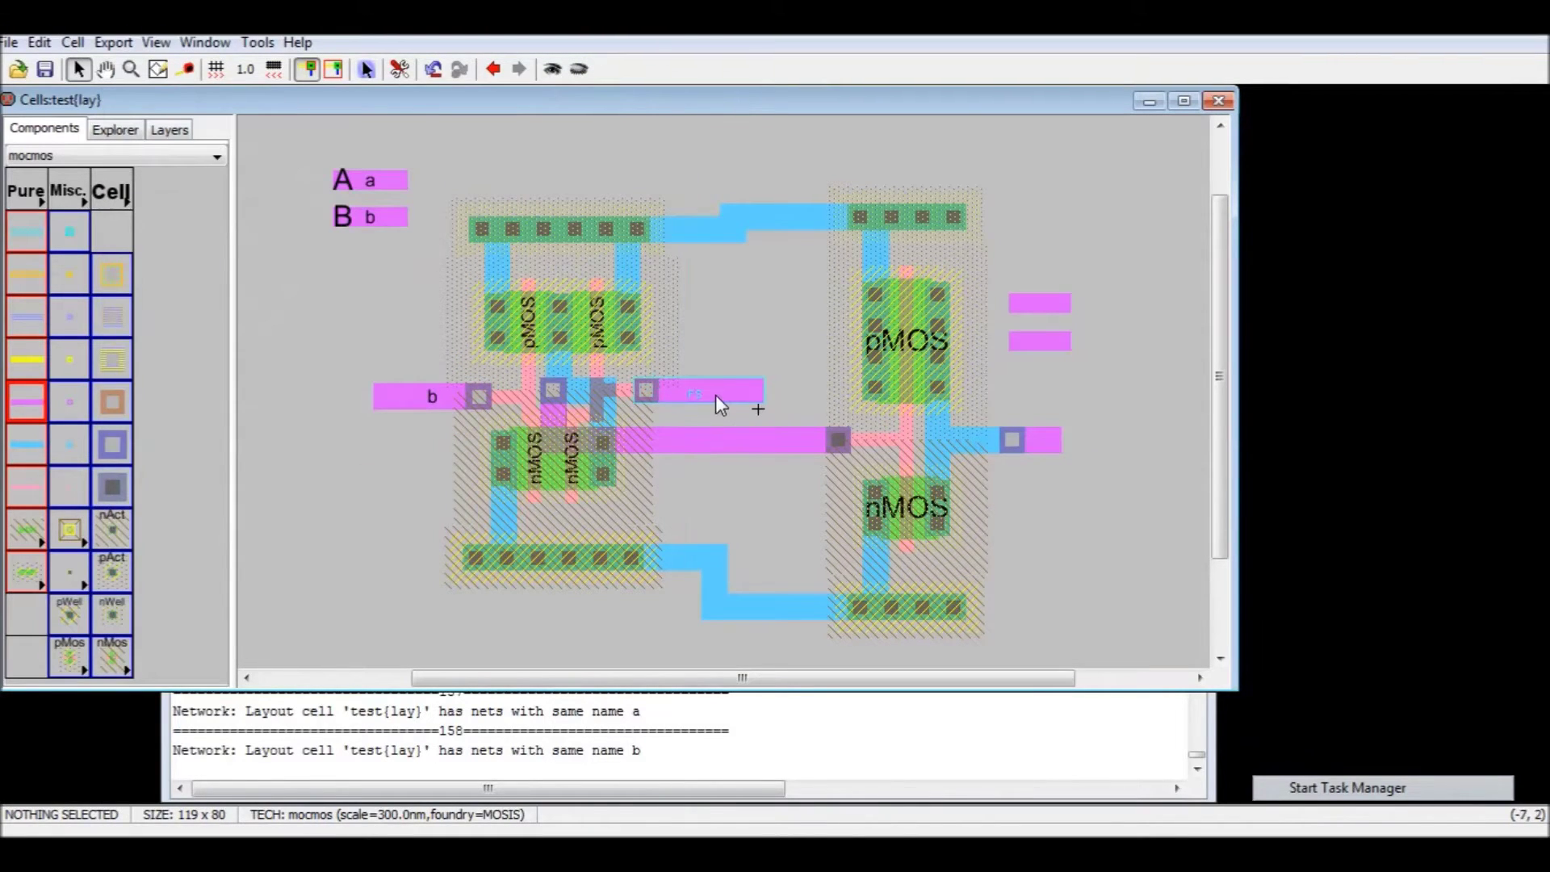
- Name the Metal-2 arc on the NAND2's right input "a"
double_click(716, 395)
text(a)
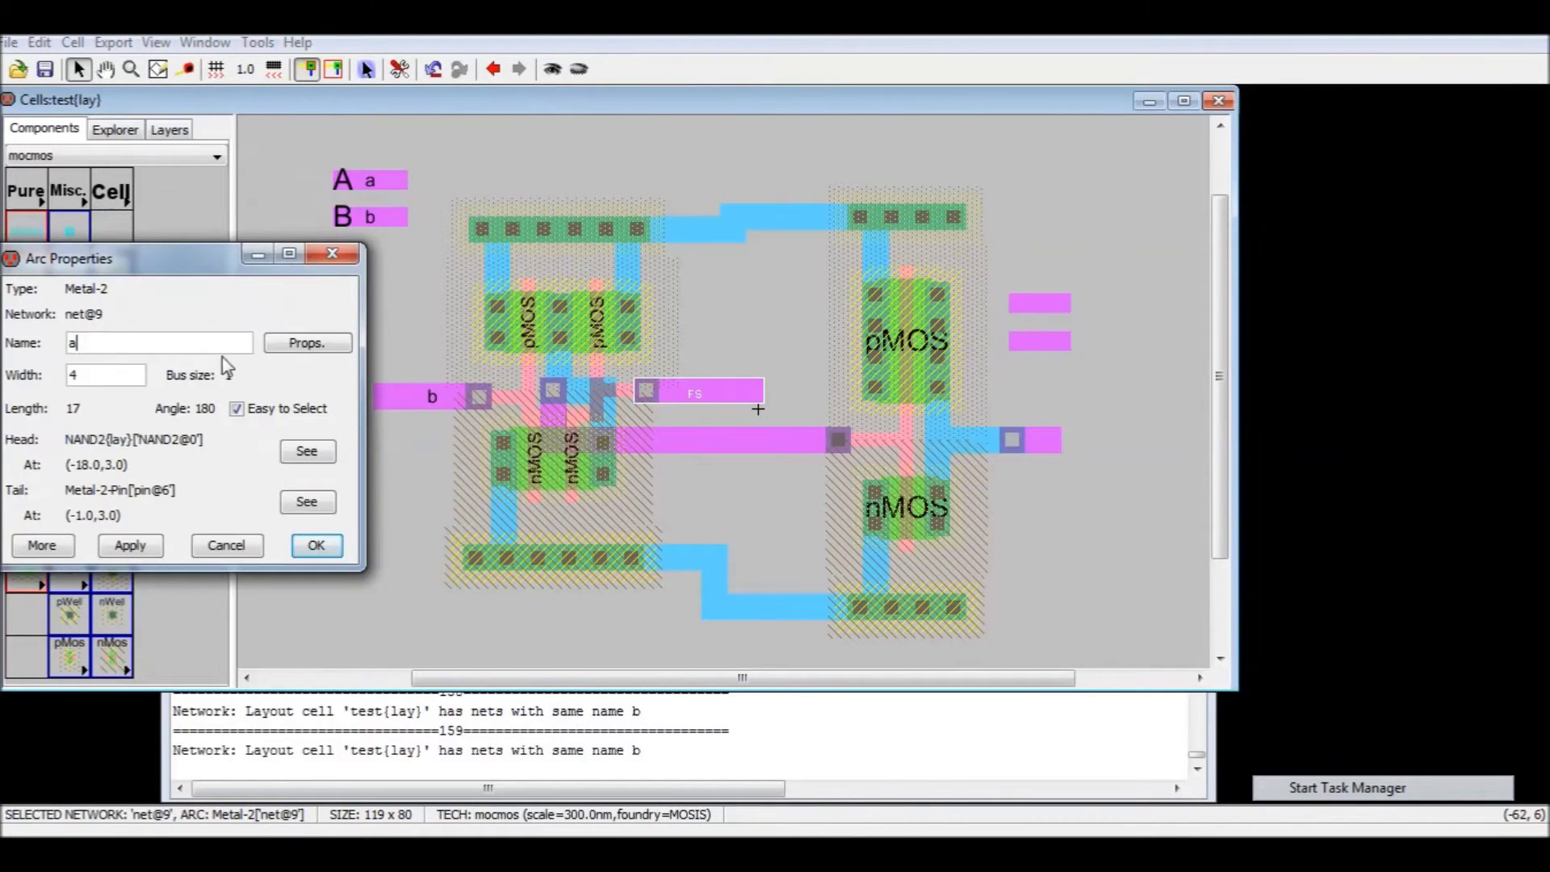
click(315, 547)
- Set the text size of the name label a on the NAND2's right input arc to 3 units
click(706, 404)
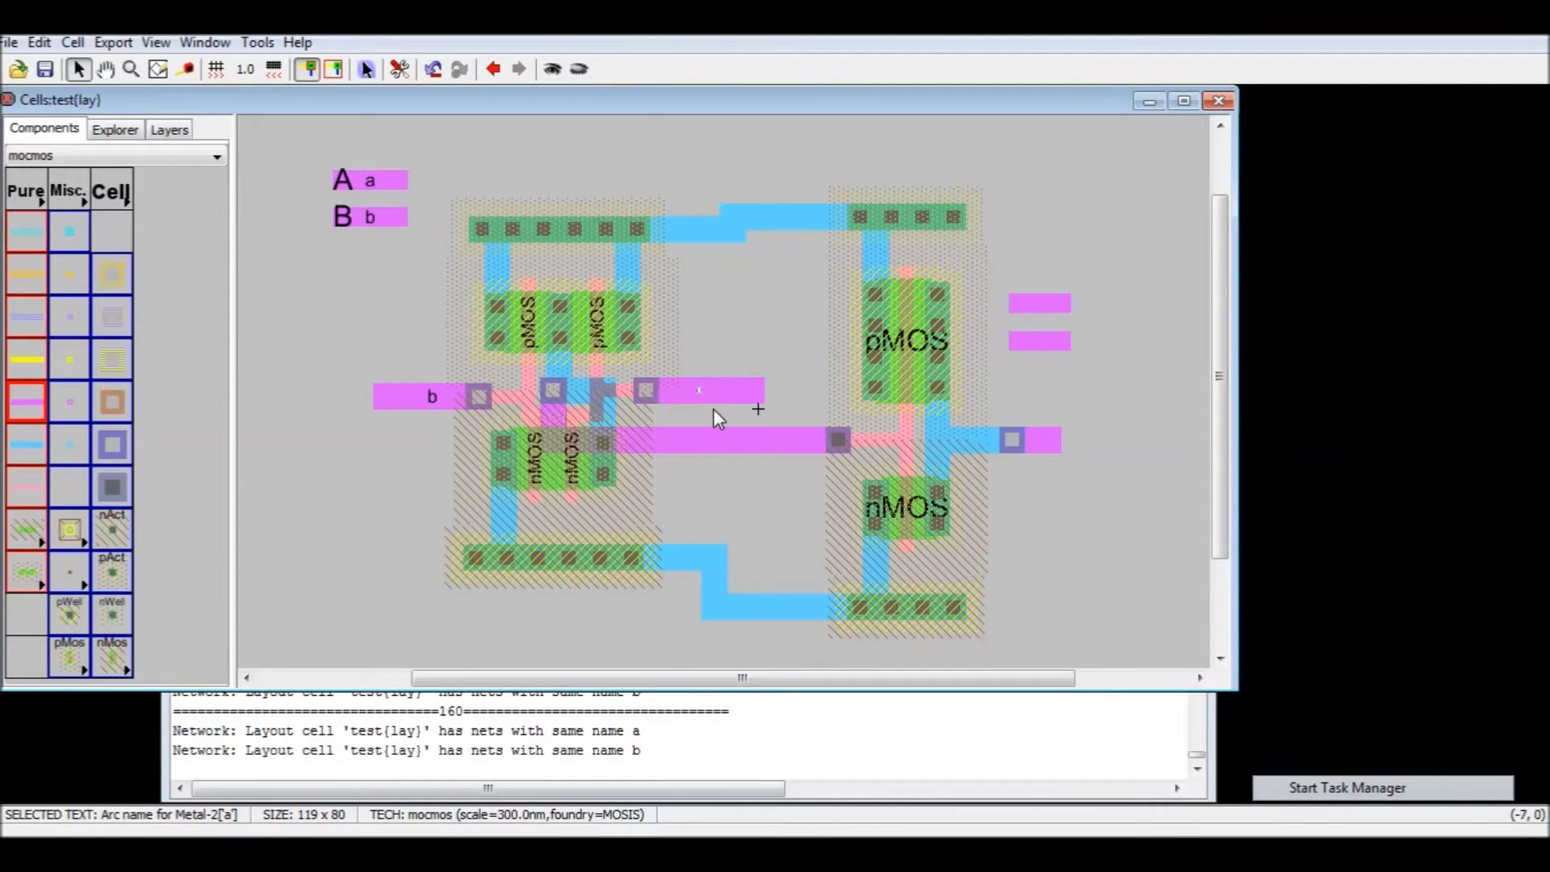
double_click(714, 408)
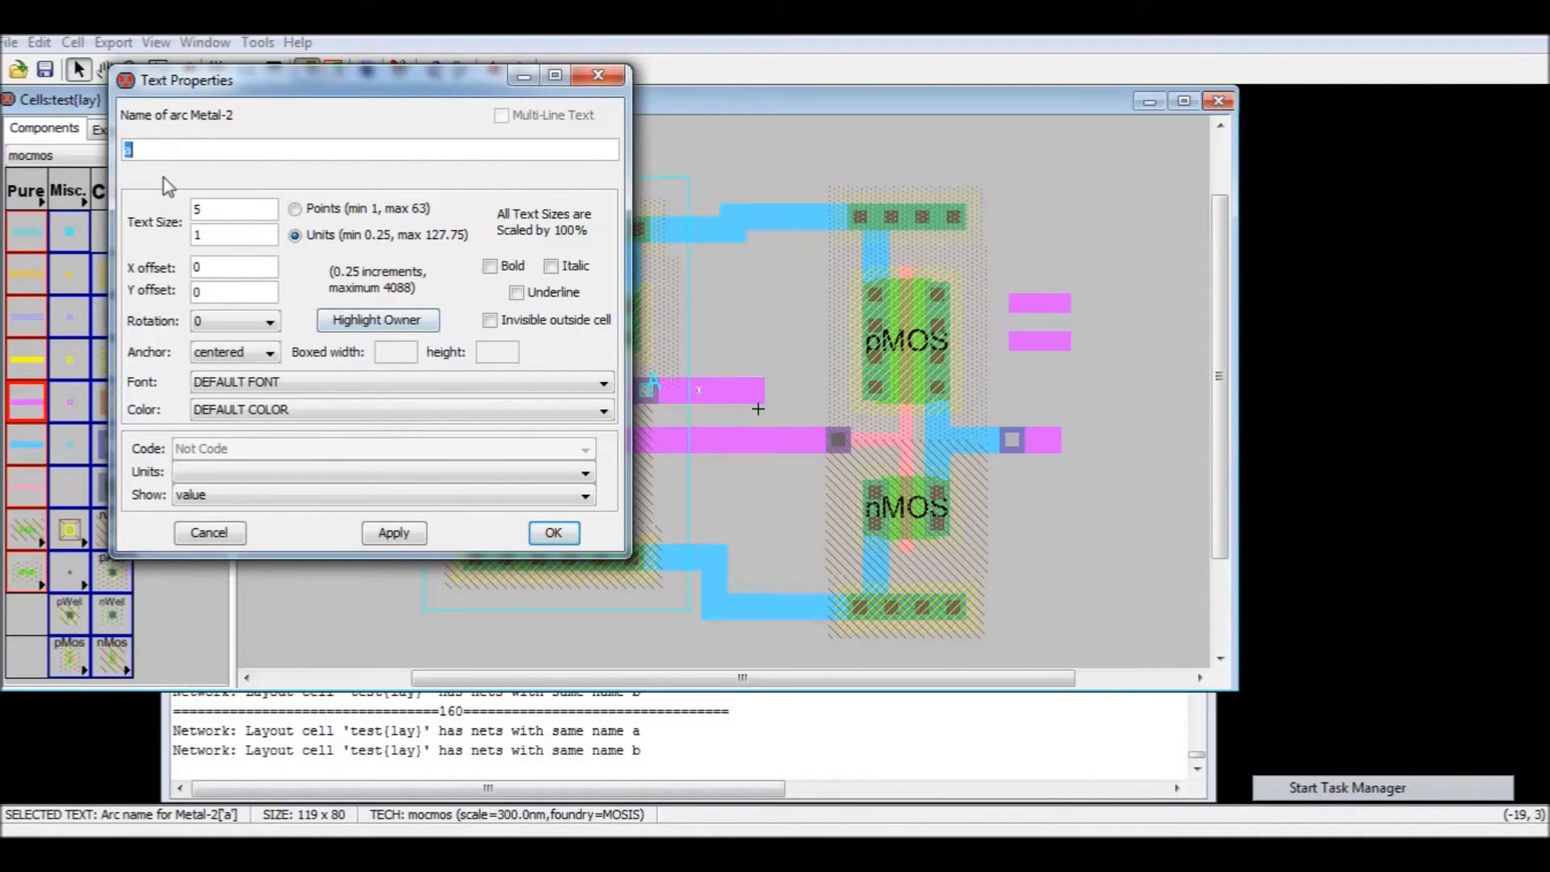
text(b)
key(ctrl+a)
text(a)
drag(199, 237, 149, 234)
text(3)
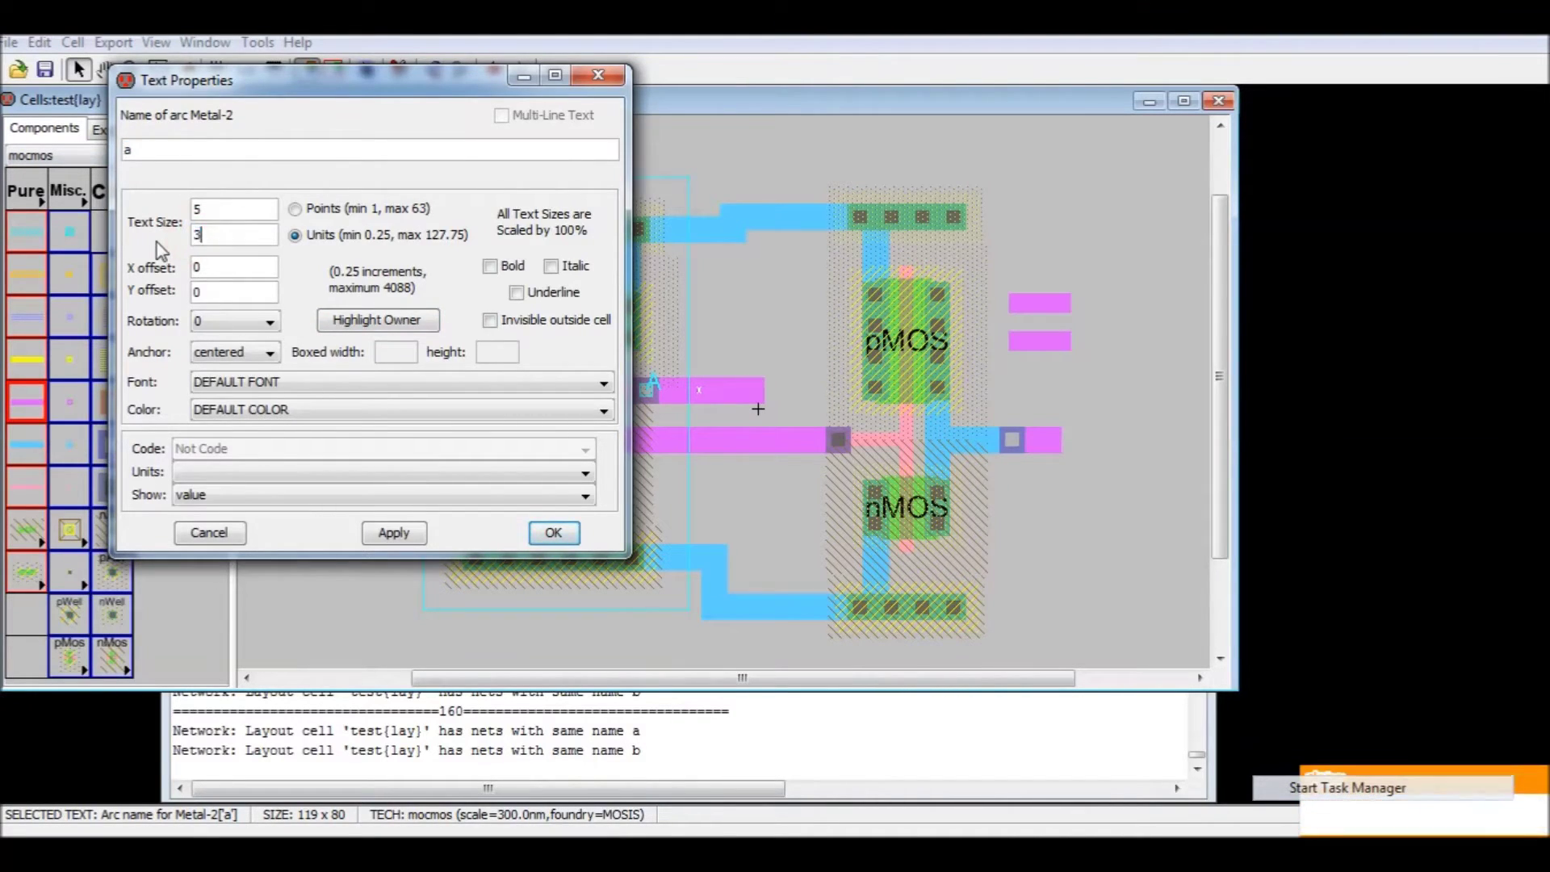
key(Return)
click(784, 325)
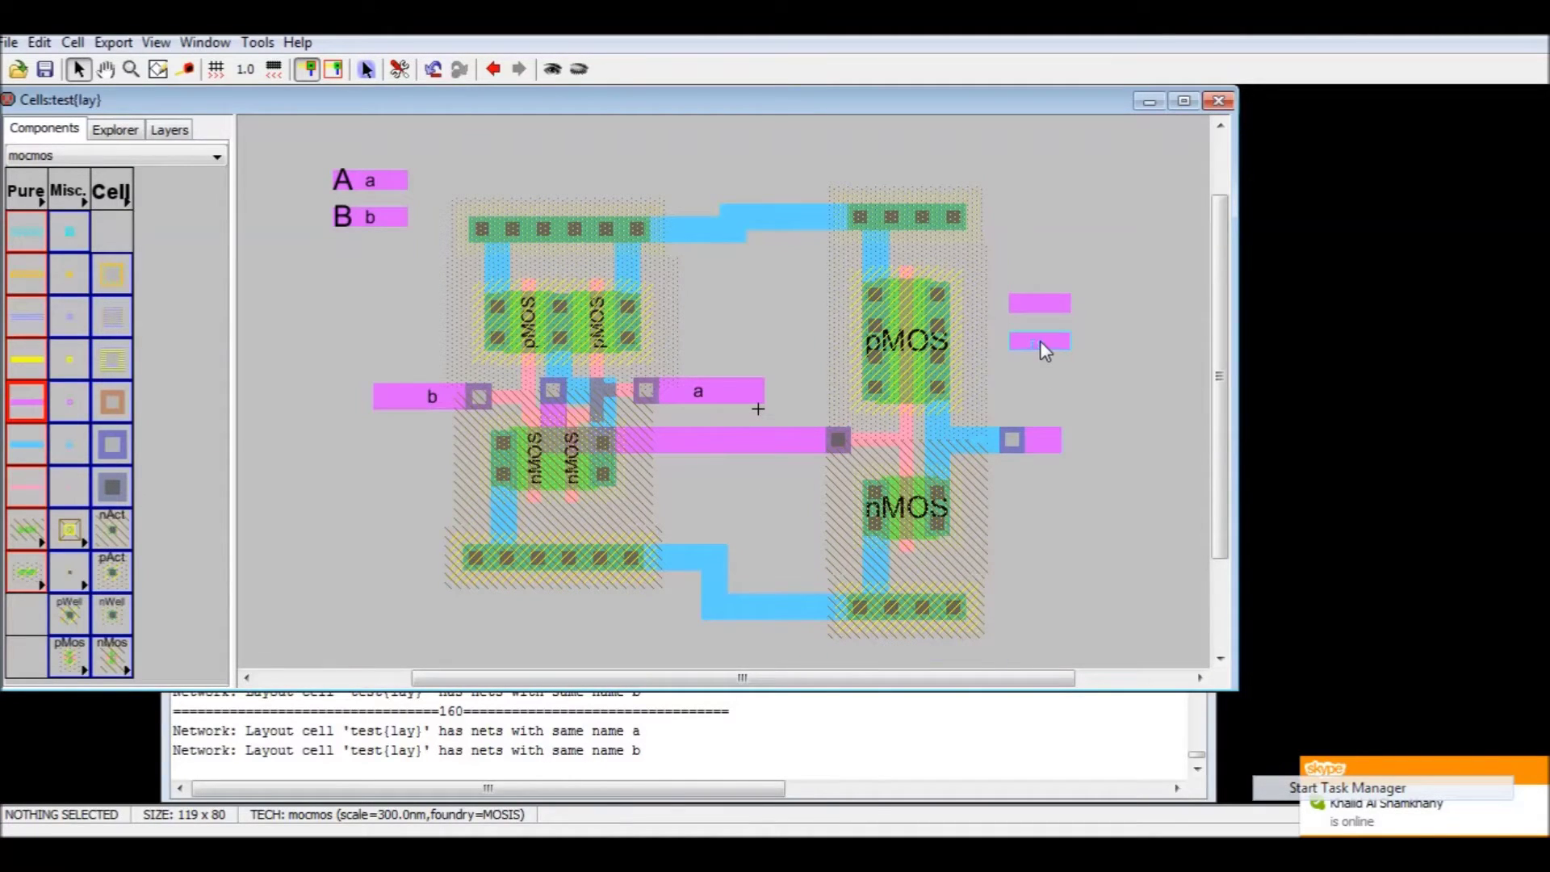
- Delete the upper spare Metal-2 arc beside the inverter and export the remaining spare arc's right pin as A_AND_B
click(1041, 305)
key(Delete)
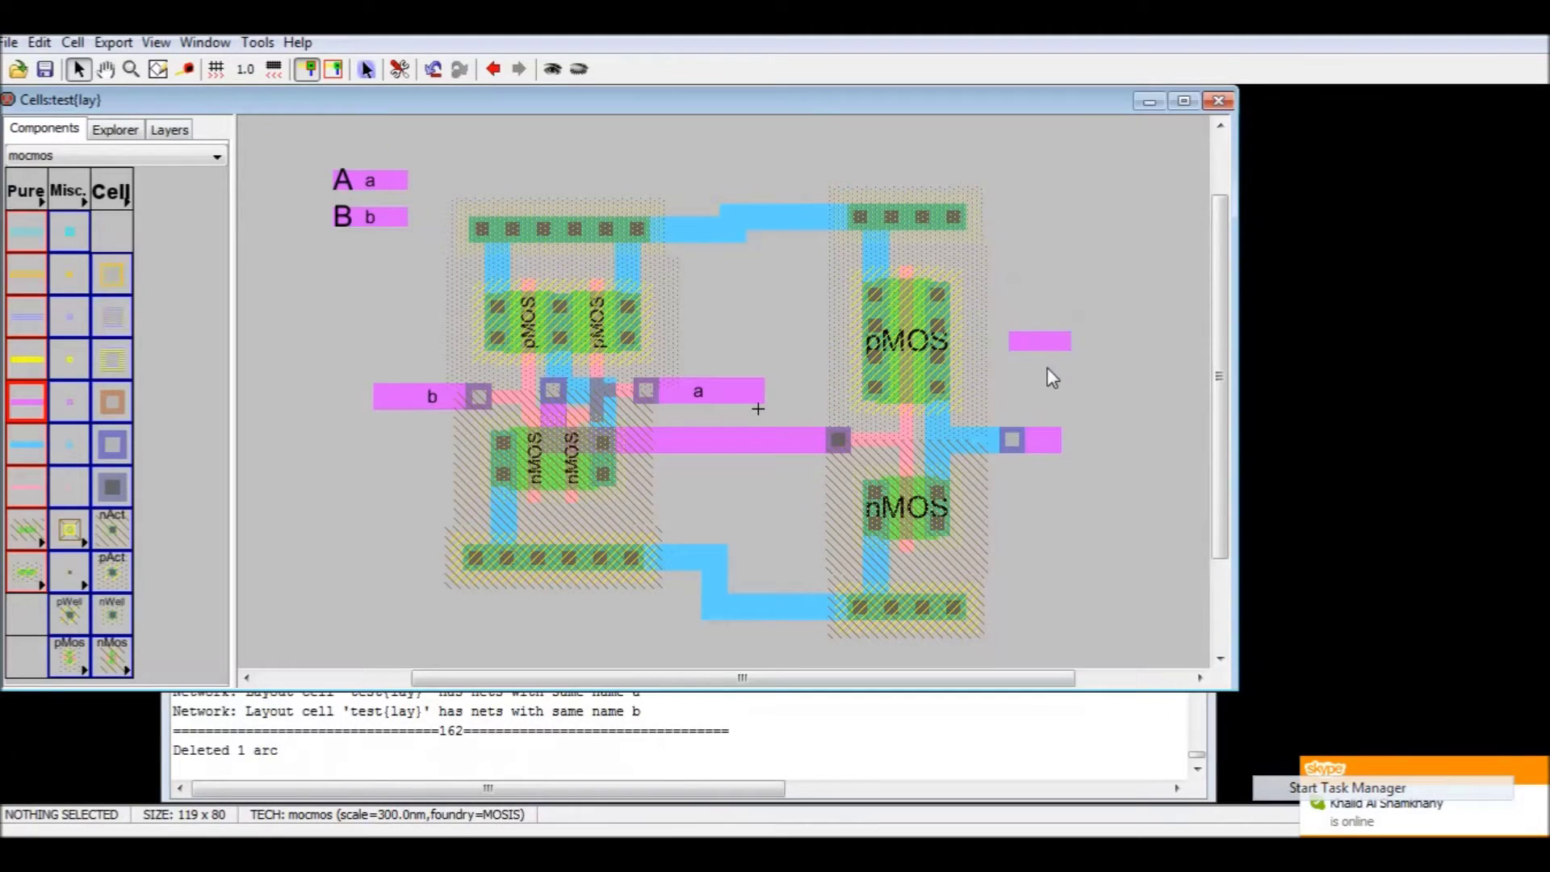
click(1054, 342)
key(ctrl+e)
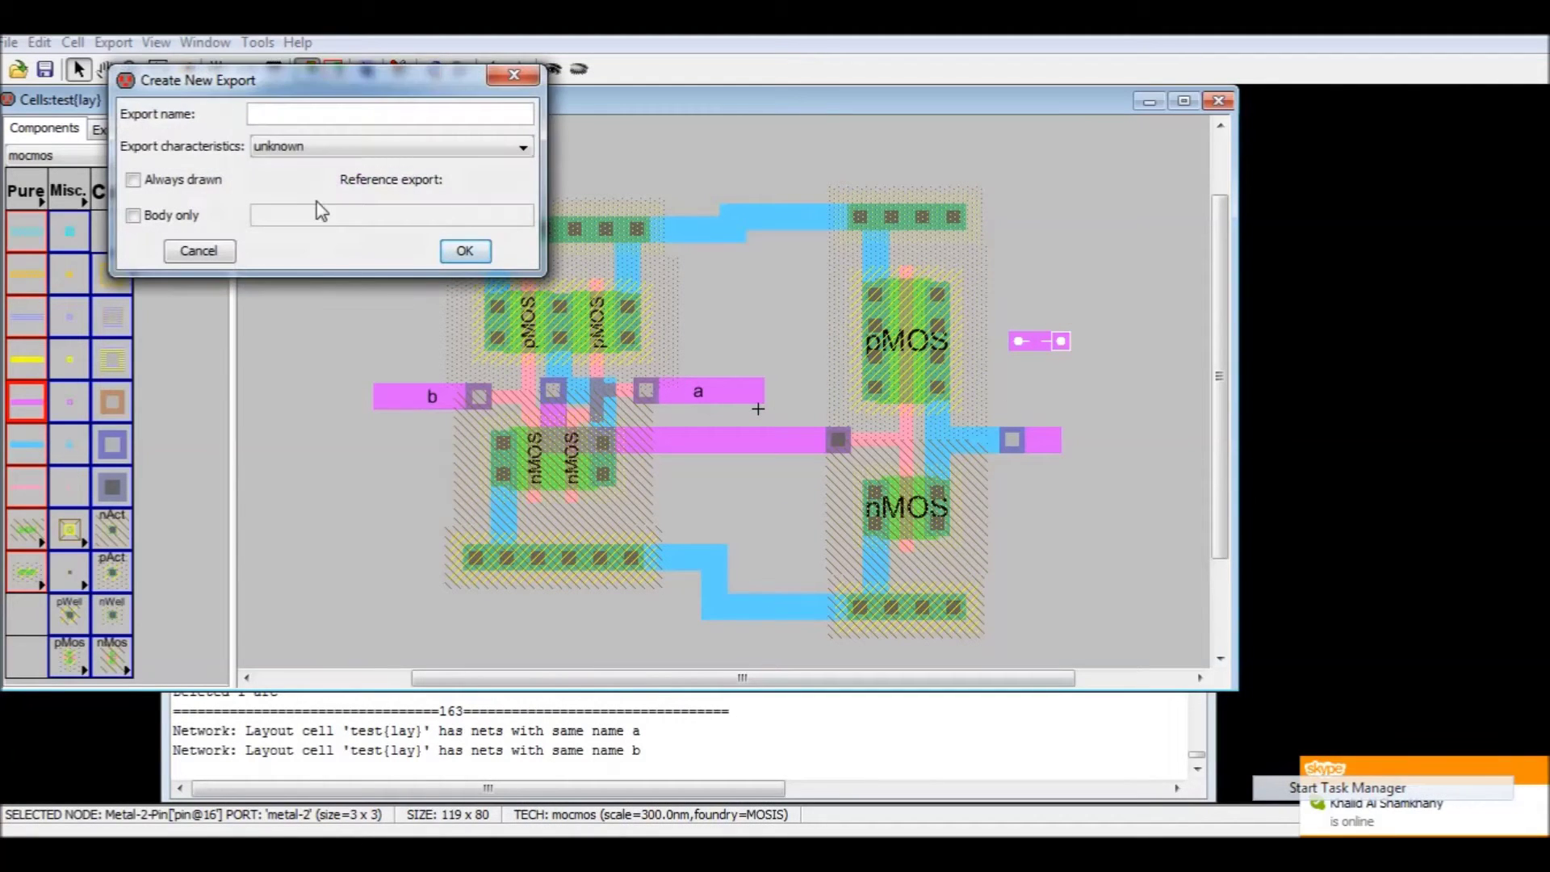
text(A_AND_B)
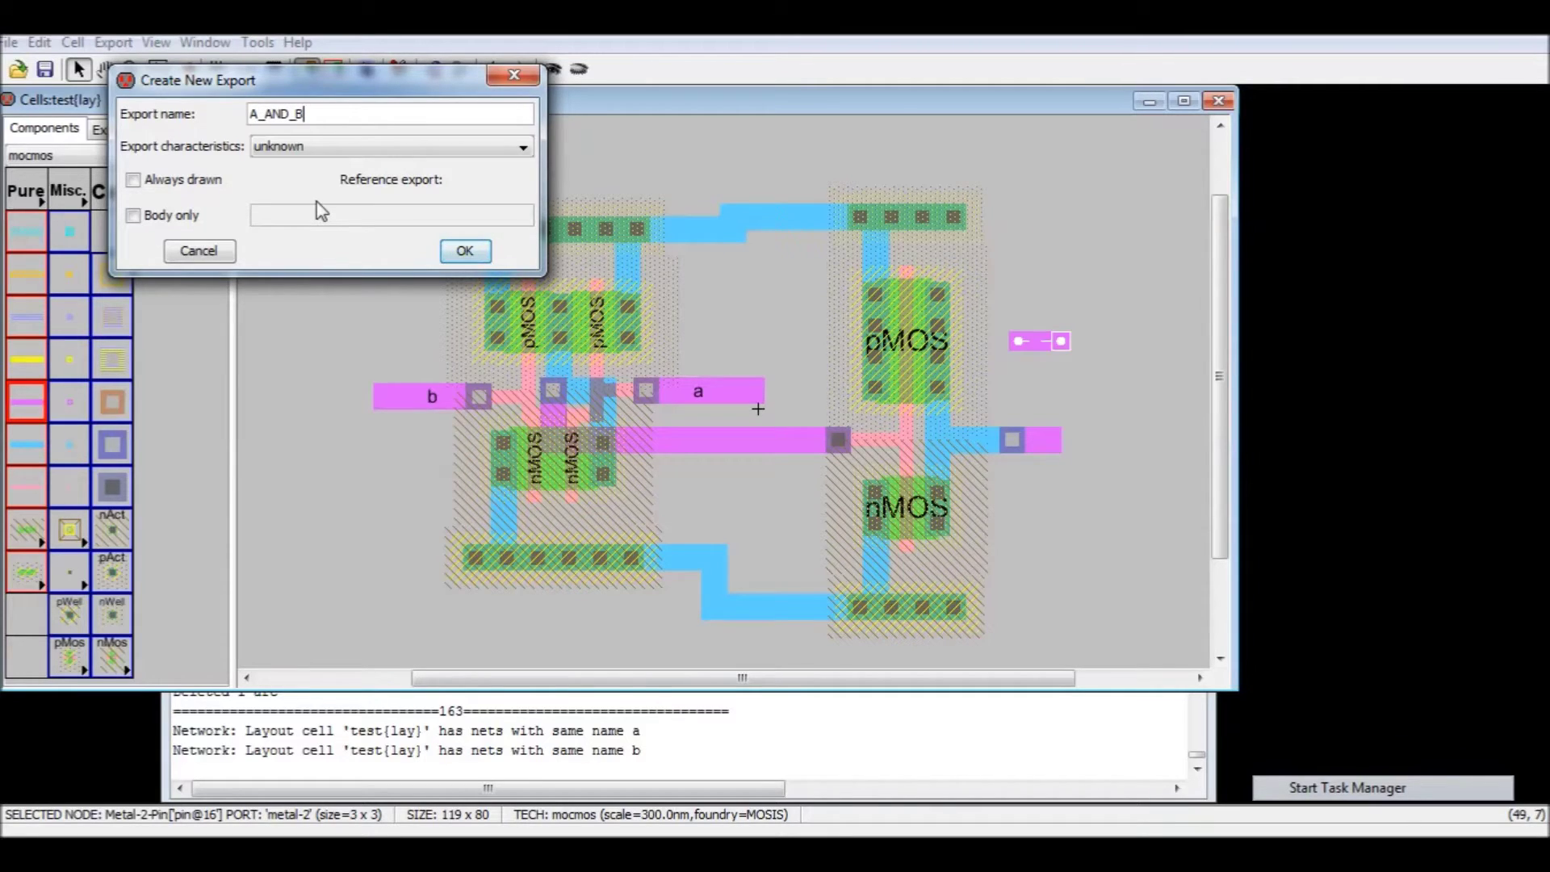
key(Return)
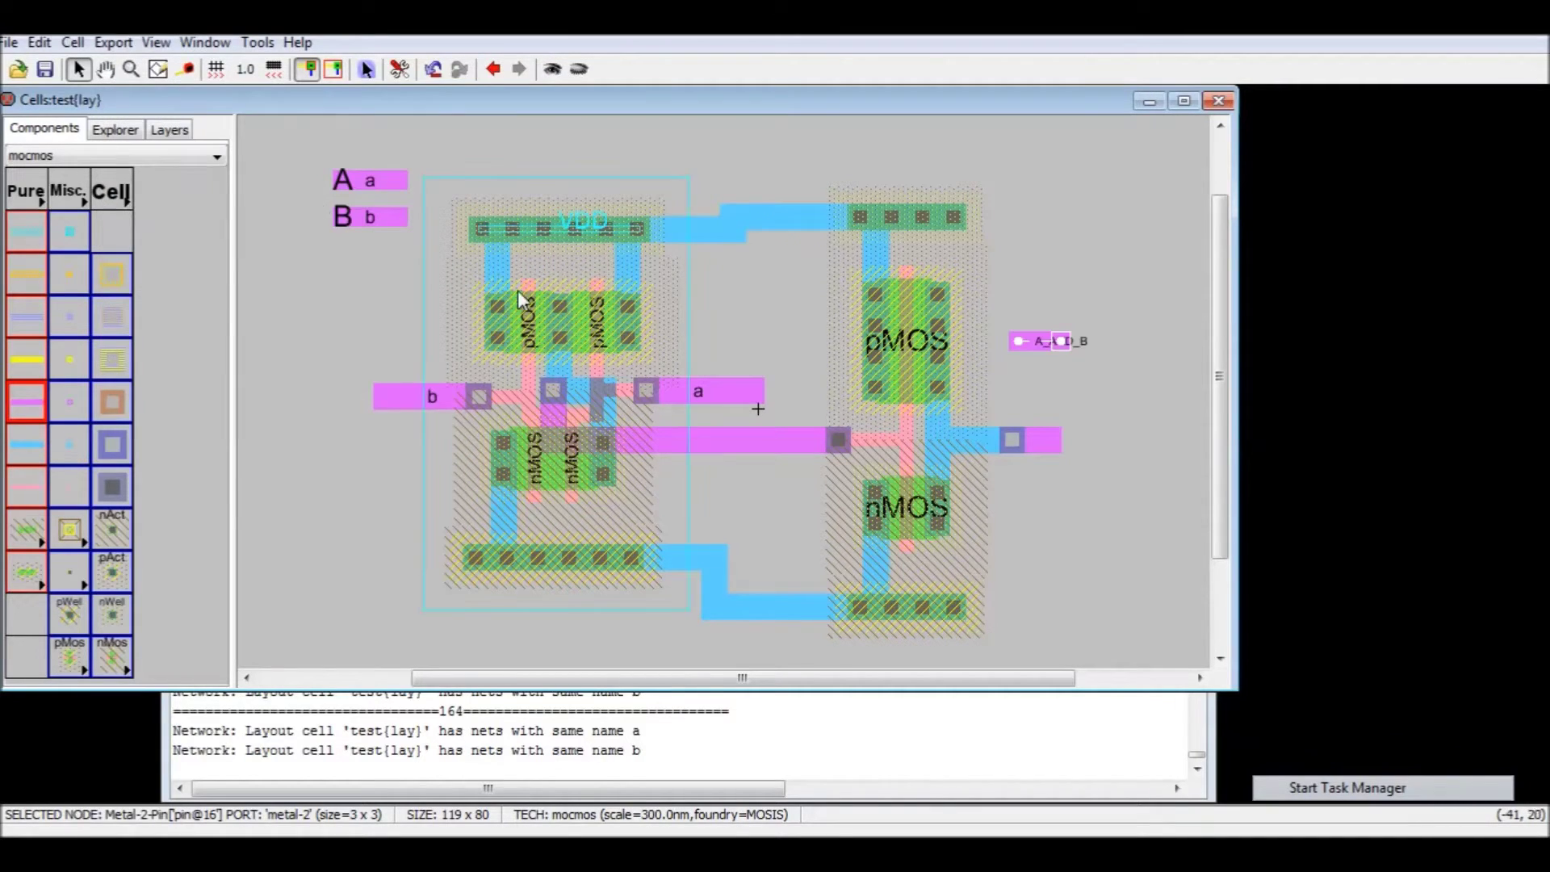
- Move the A_AND_B export label just above its Metal-2 arc
click(1063, 383)
drag(1065, 341, 1078, 317)
key(ctrl+z)
click(1090, 373)
click(1081, 365)
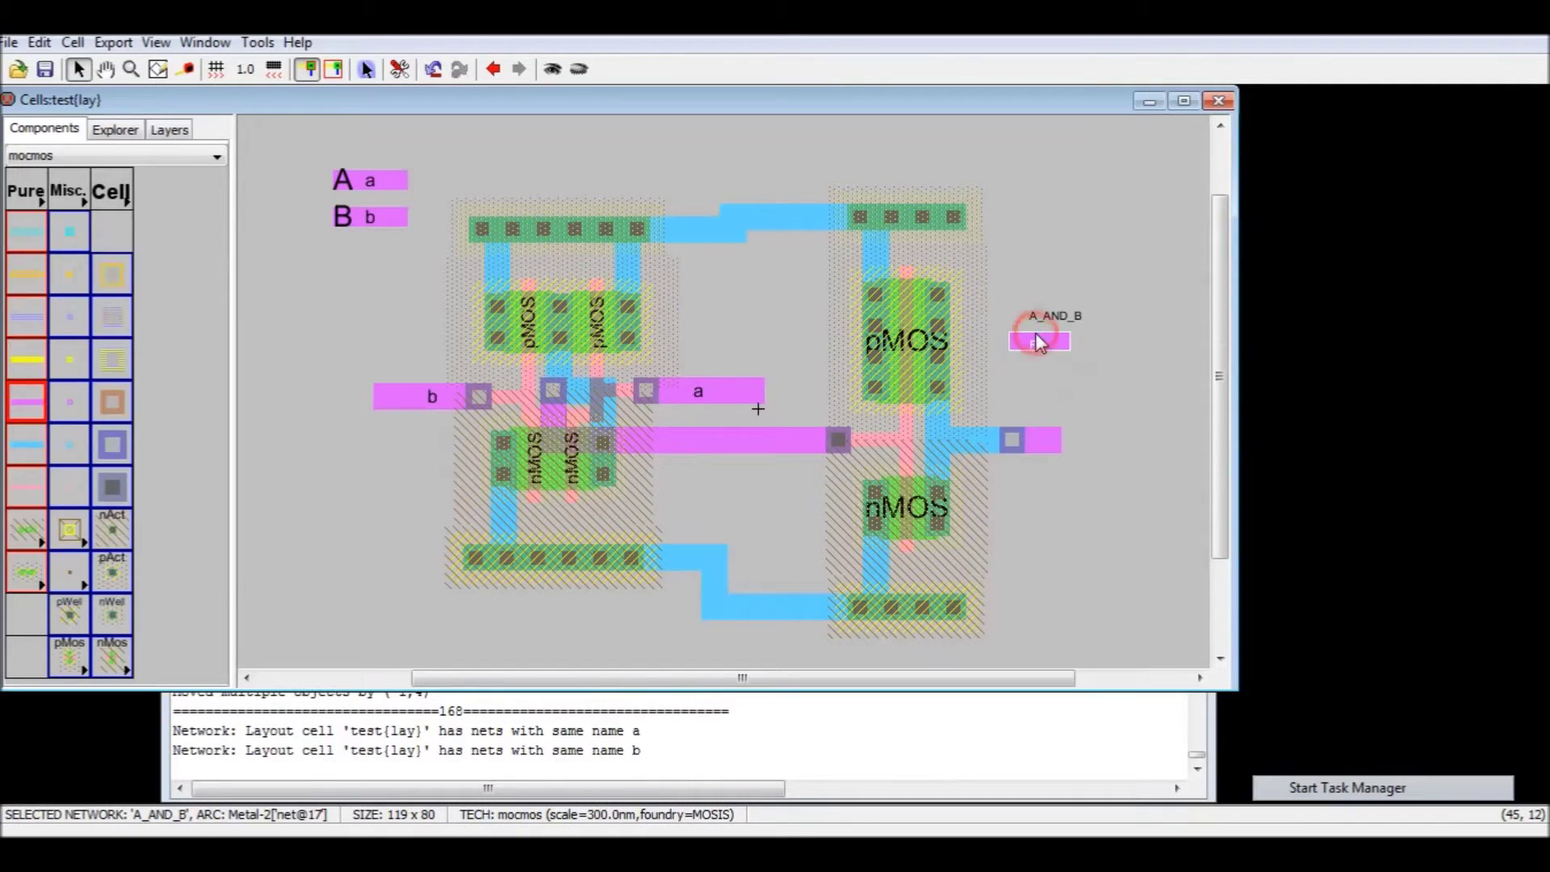
- Name the Metal-2 arc under the A_AND_B export label "a_and_b"
double_click(1040, 341)
double_click(162, 343)
text(a)
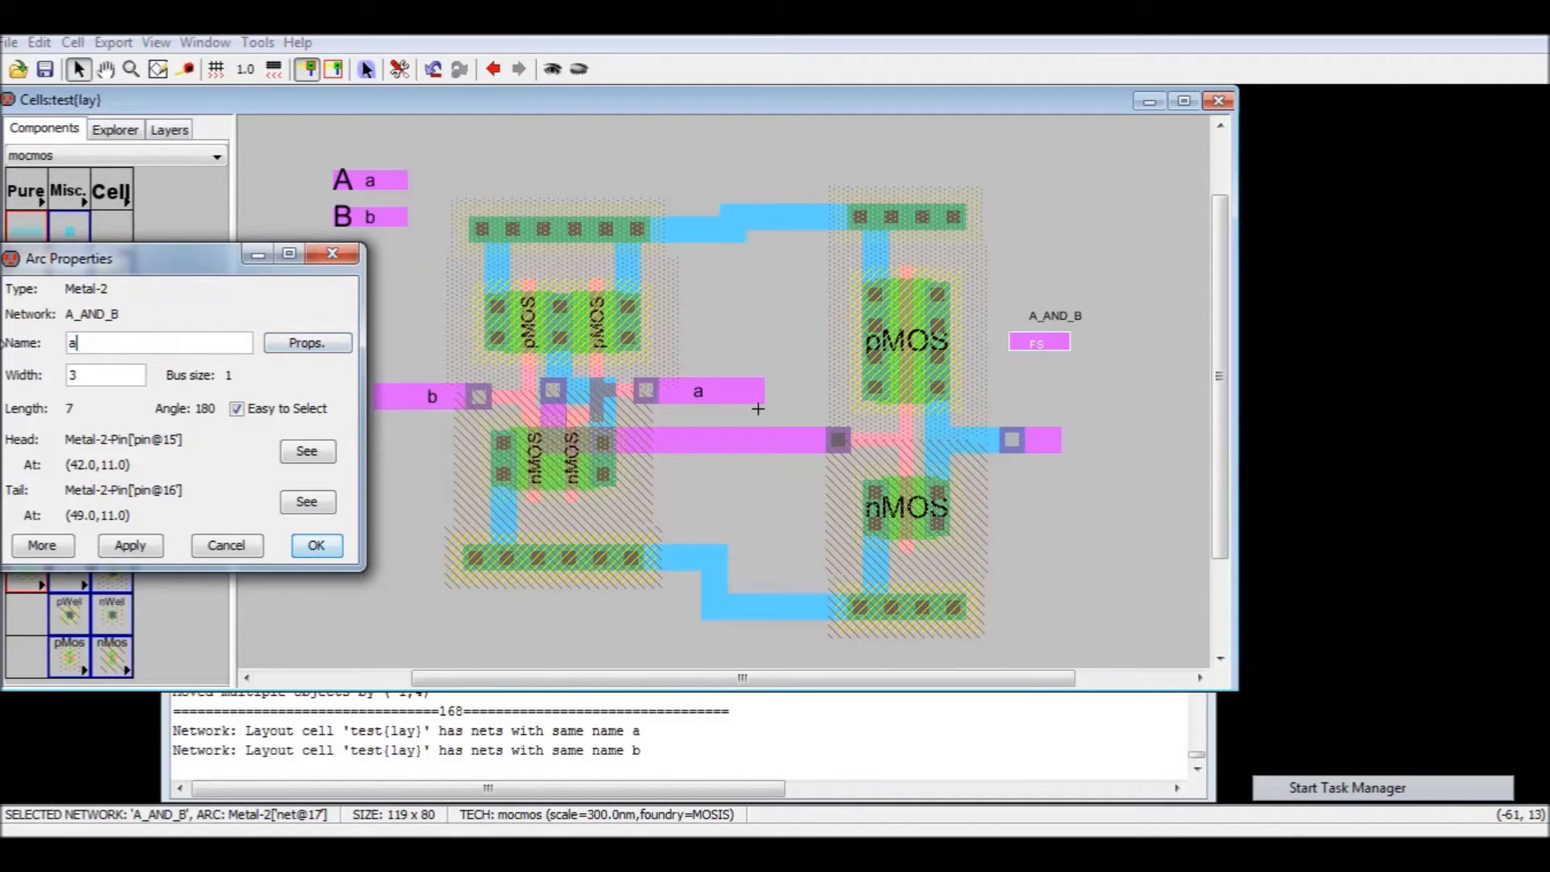
text(_and_b)
key(Return)
click(1050, 505)
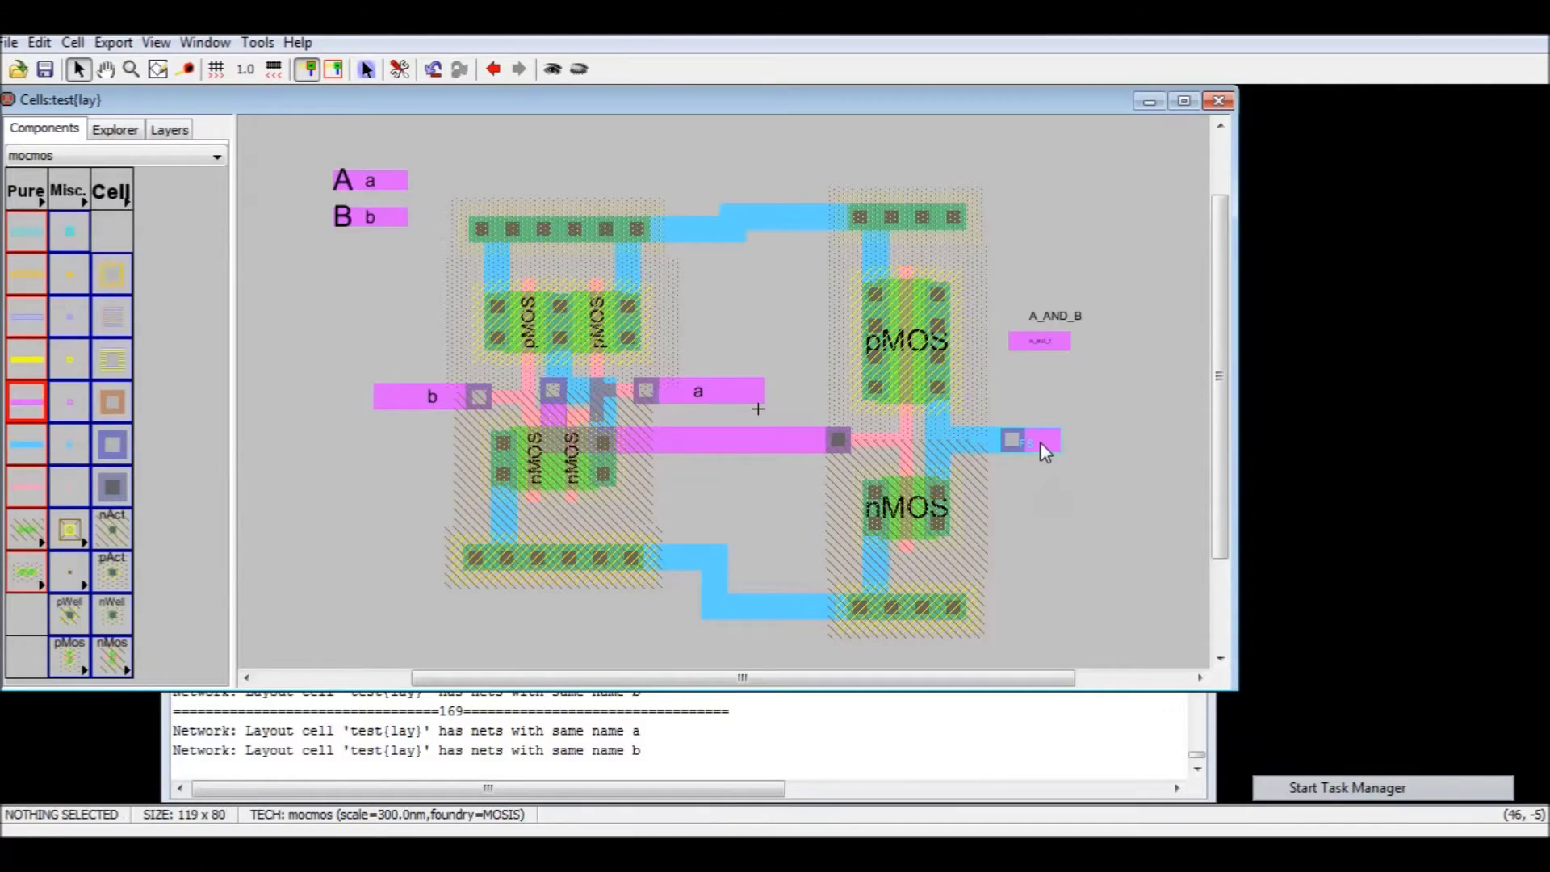
- Name the Metal-2 arc at the inverter's output "a_and_b"
double_click(1039, 441)
text(a_and_b)
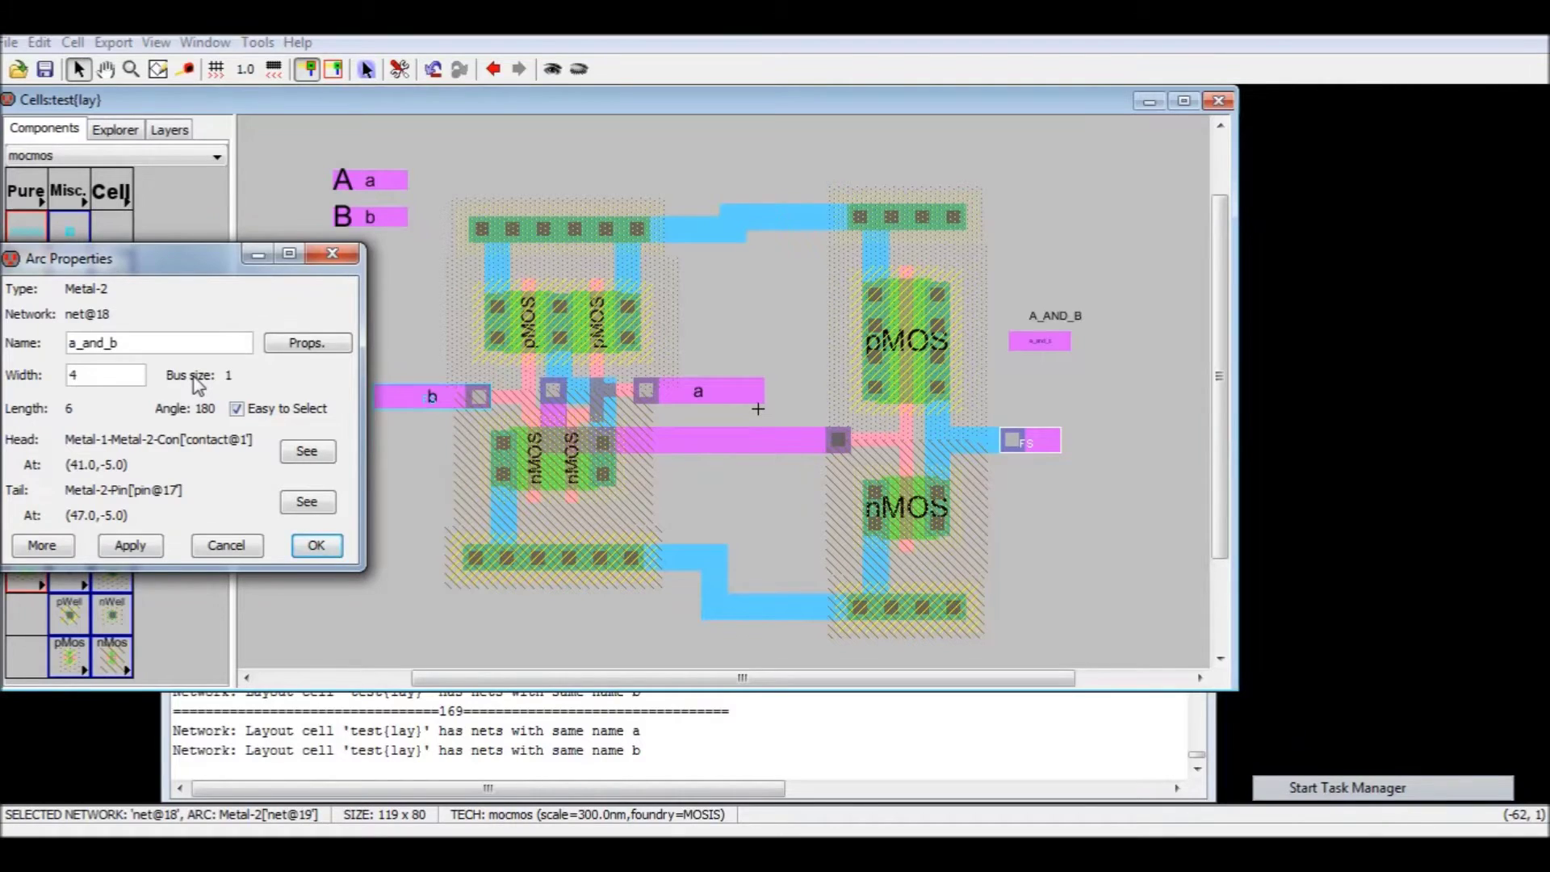
key(Return)
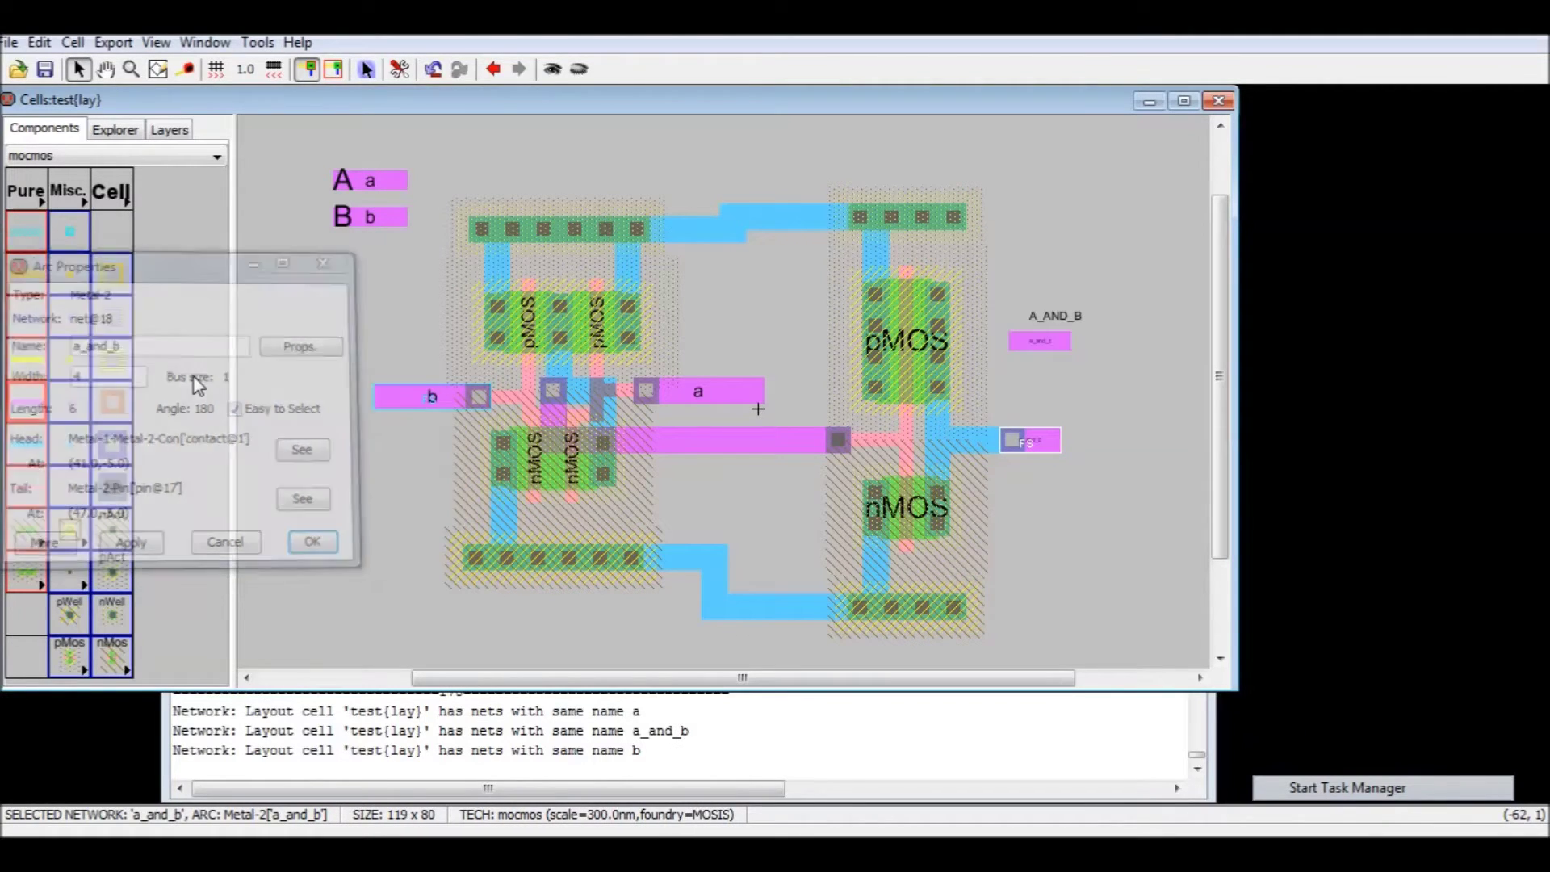
click(1014, 534)
click(1064, 526)
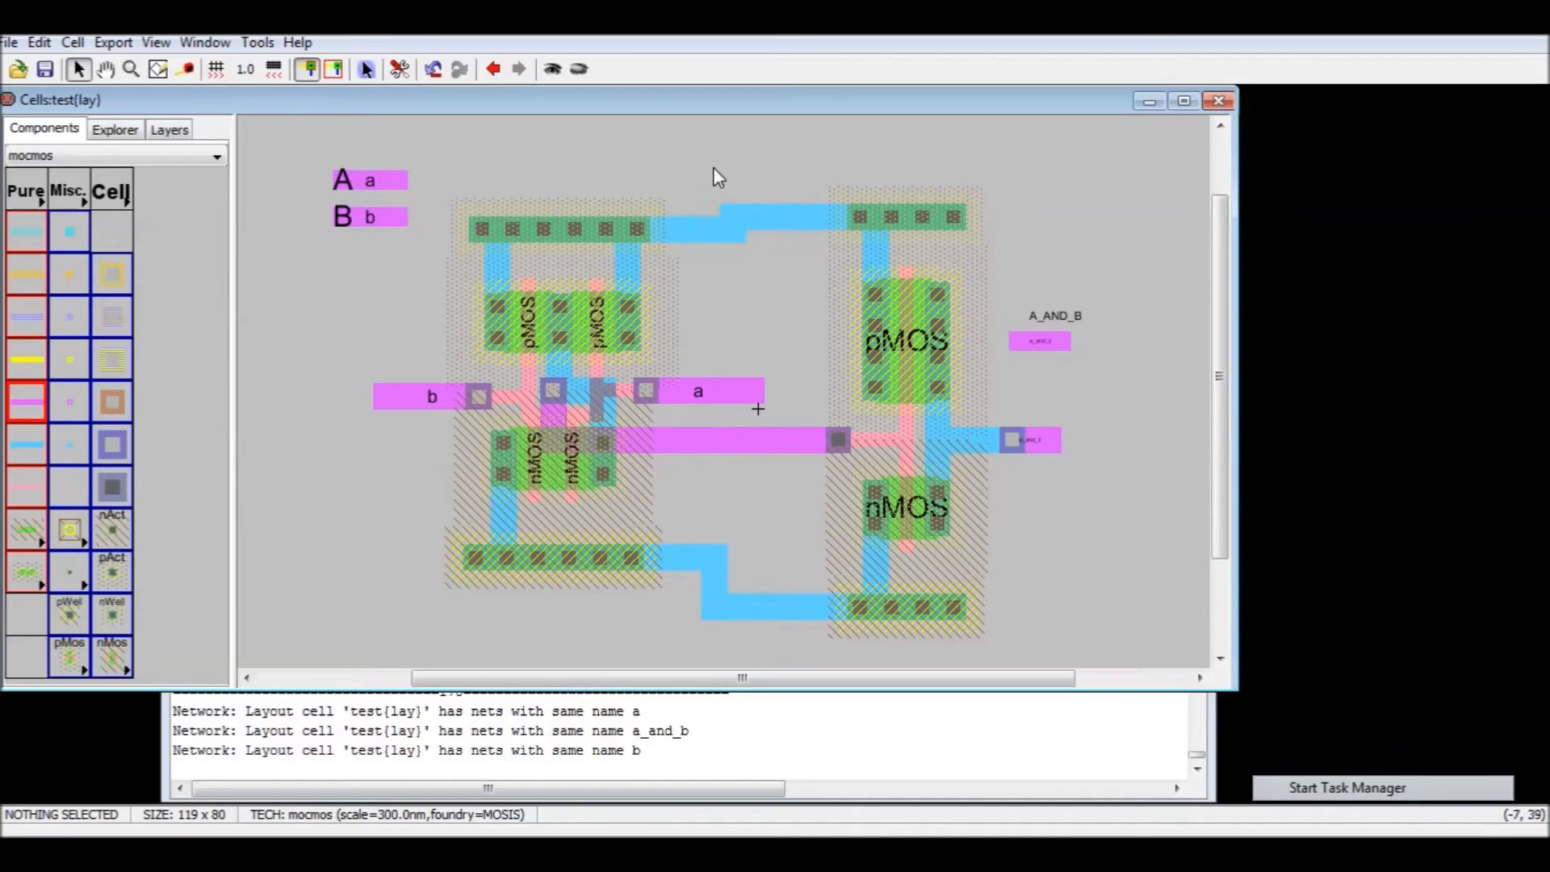
- Place a Metal-3 pin above the upper supply rail between the two gates and draw a short vertical Metal-3 arc from it
click(71, 356)
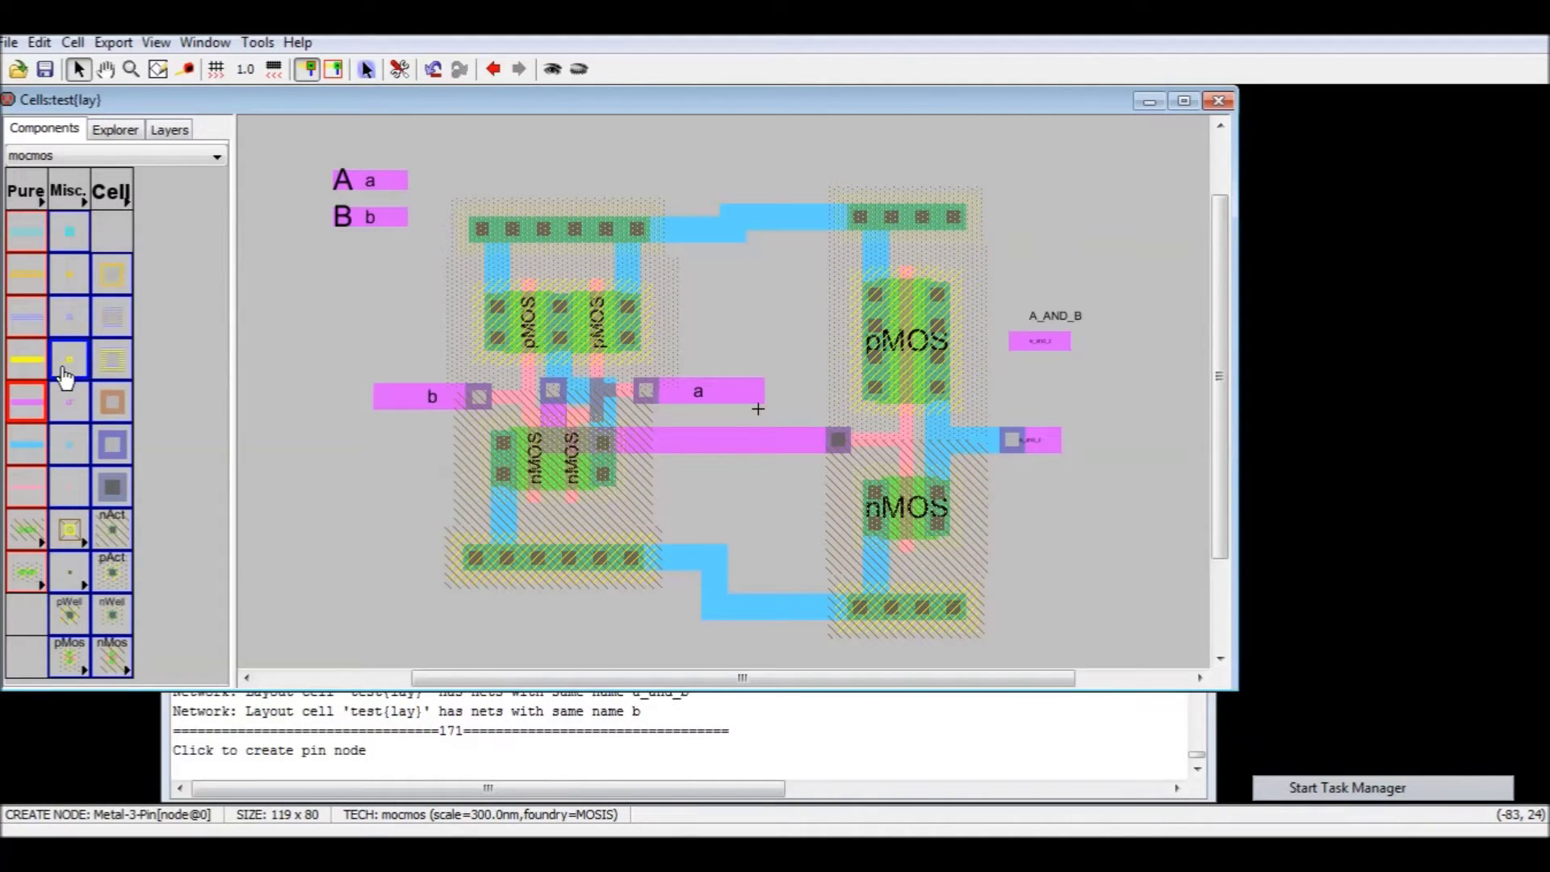
click(628, 322)
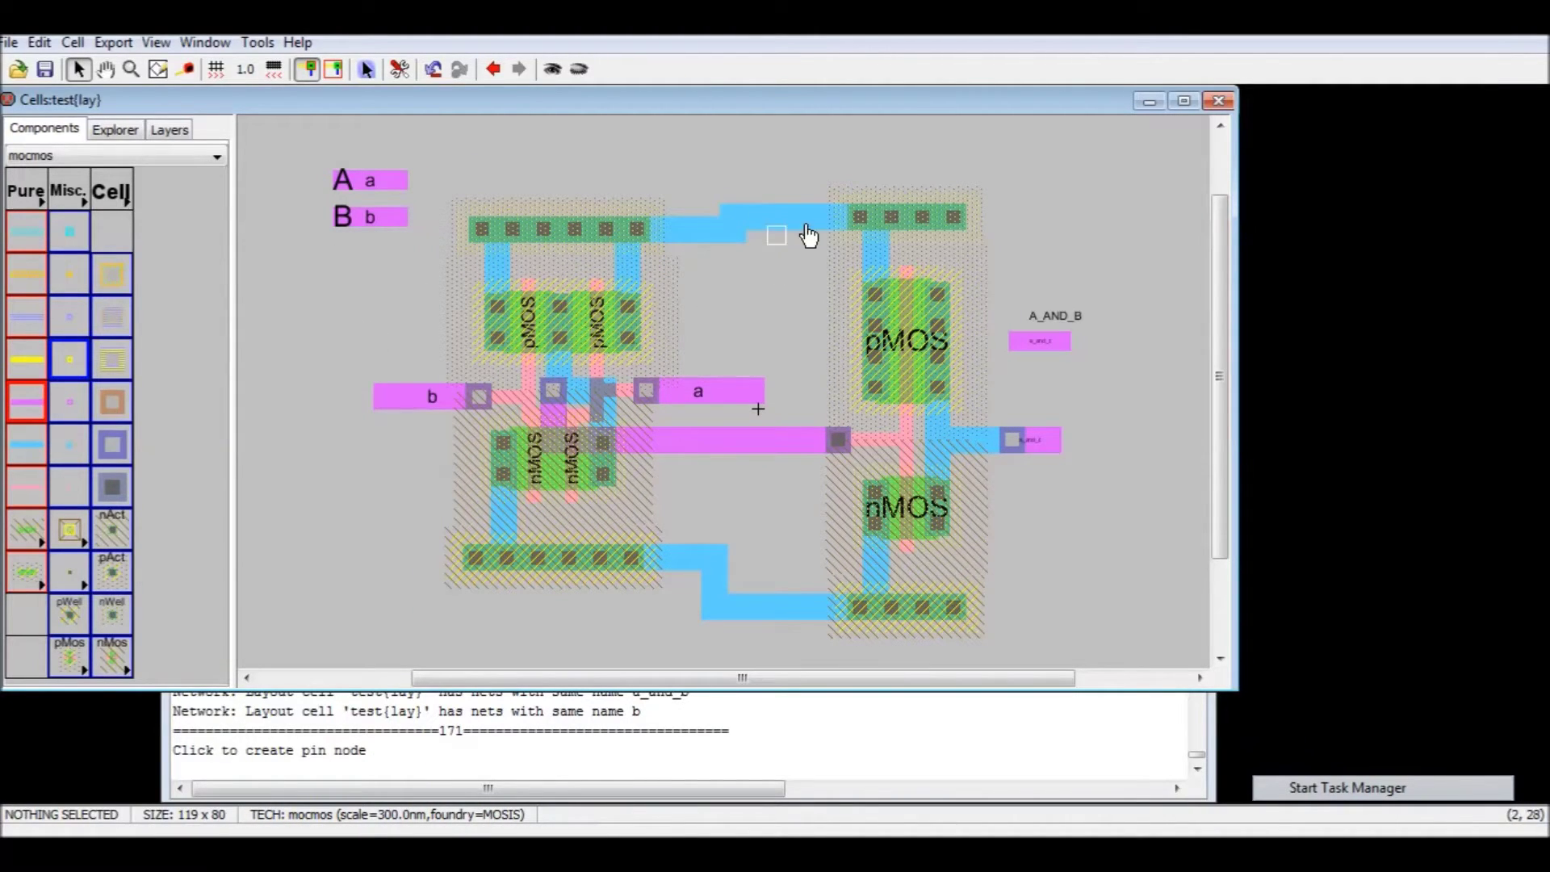
drag(661, 247, 709, 179)
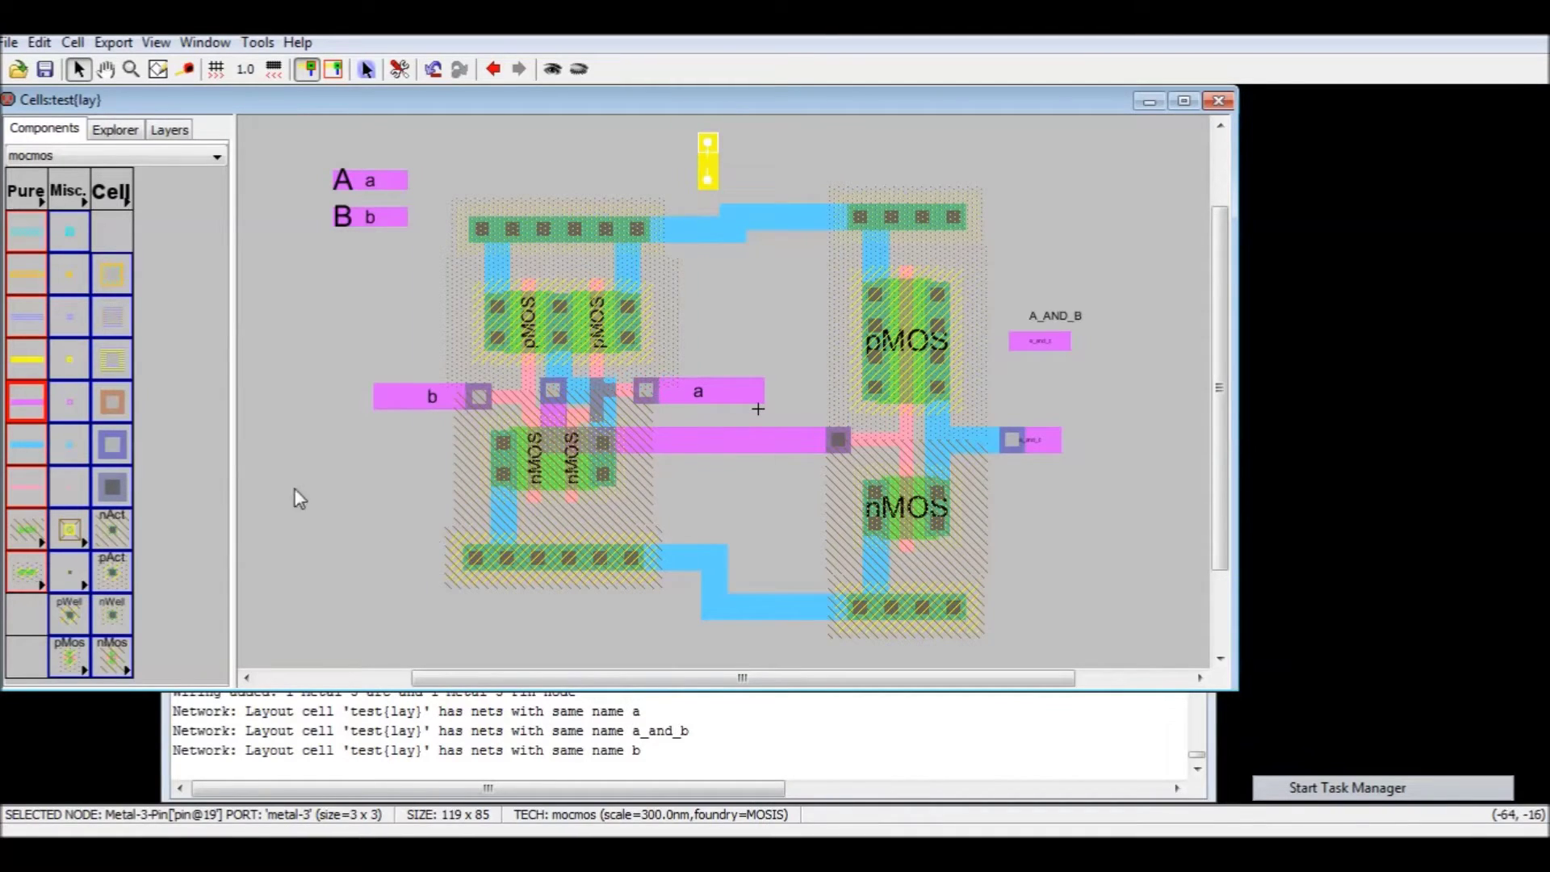
- Place a Metal-3 pin below the lower rail connection and draw a vertical Metal-3 arc about 5 units long from it
click(69, 359)
click(678, 633)
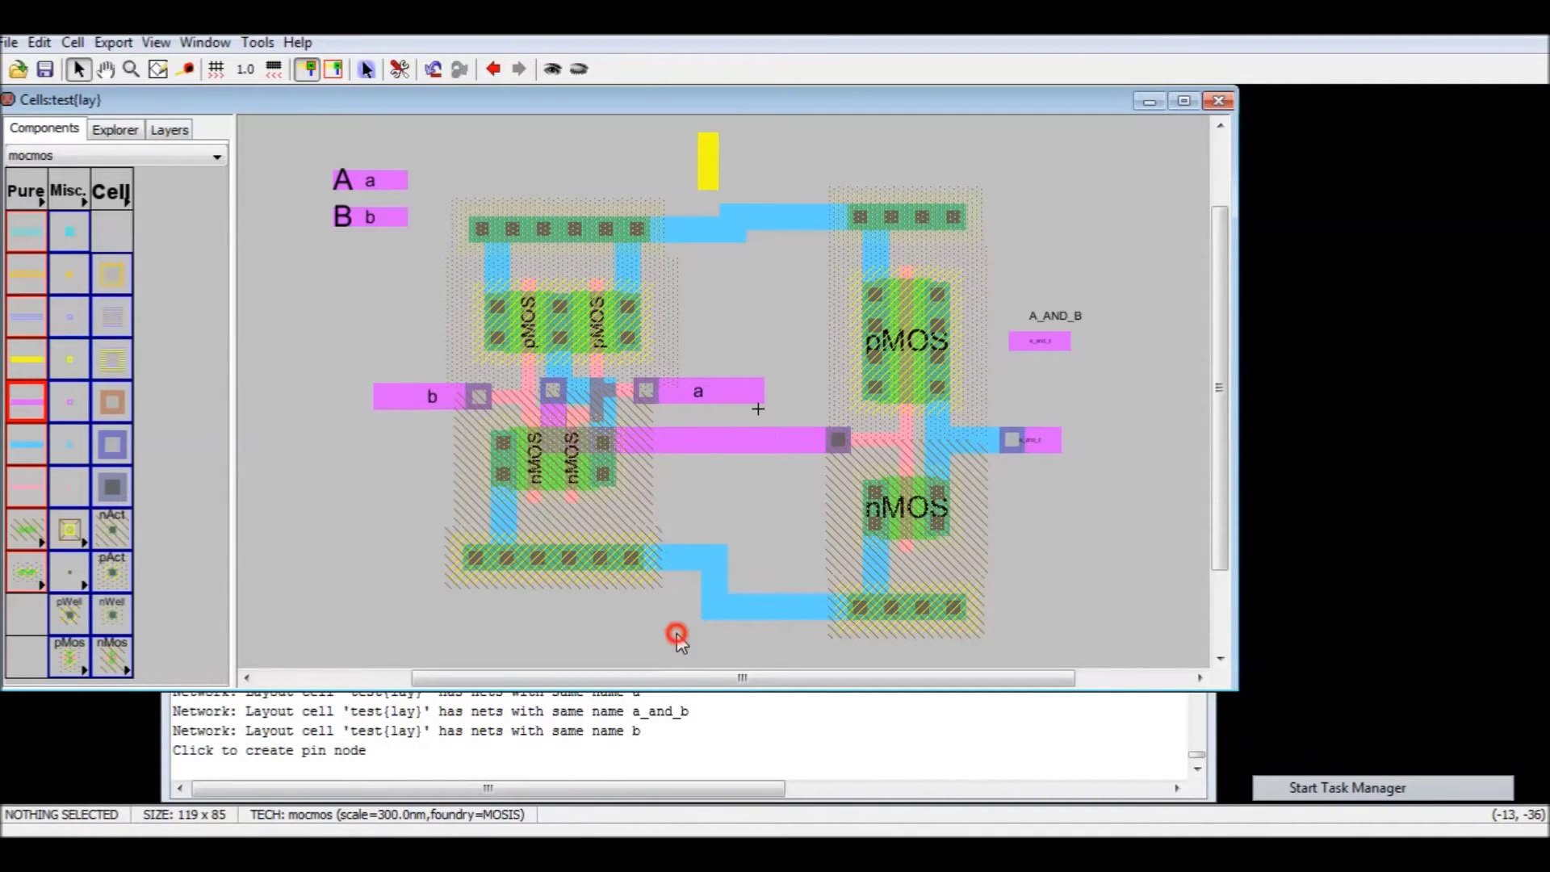
click(548, 644)
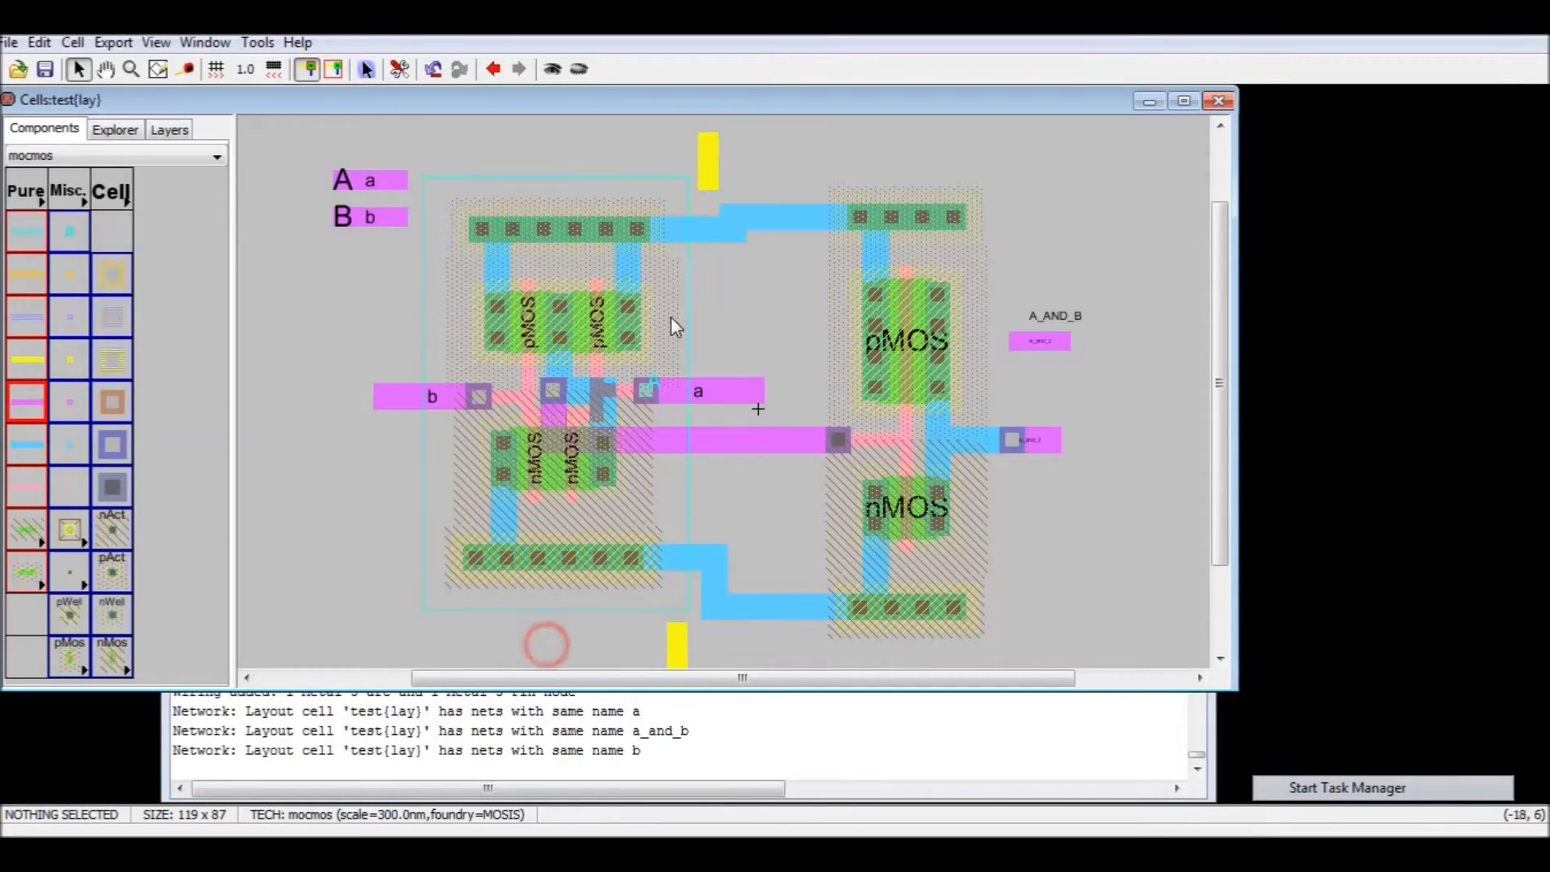
- Export the top pin of the upper Metal-3 arc as VDD
click(709, 142)
key(ctrl+e)
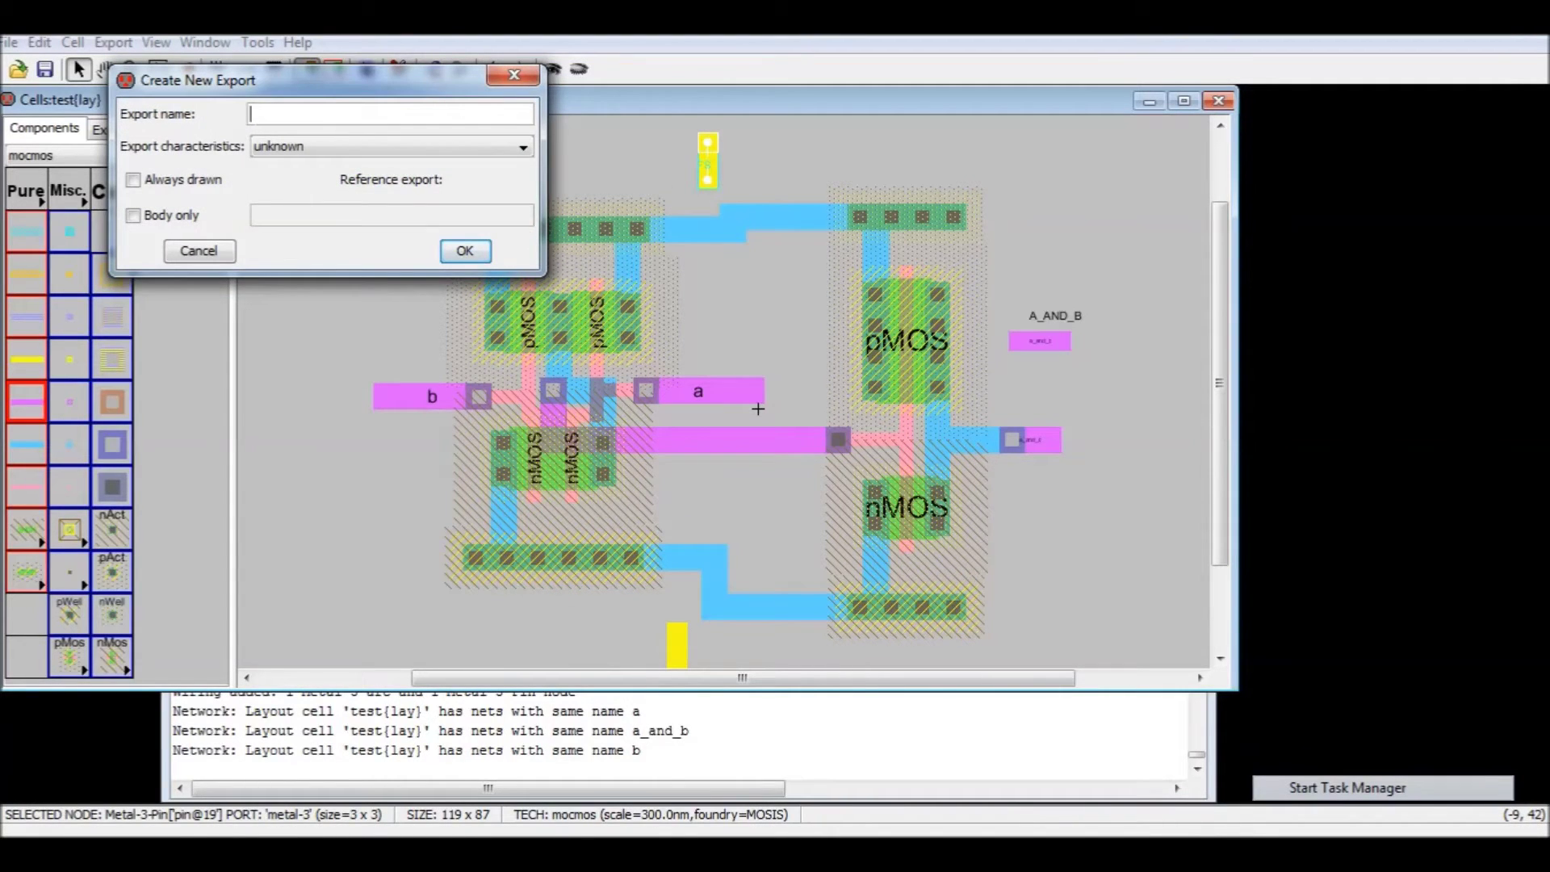
text(VDD)
key(Return)
- Export the bottom pin of the lower Metal-3 arc as GND
click(679, 649)
key(ctrl+e)
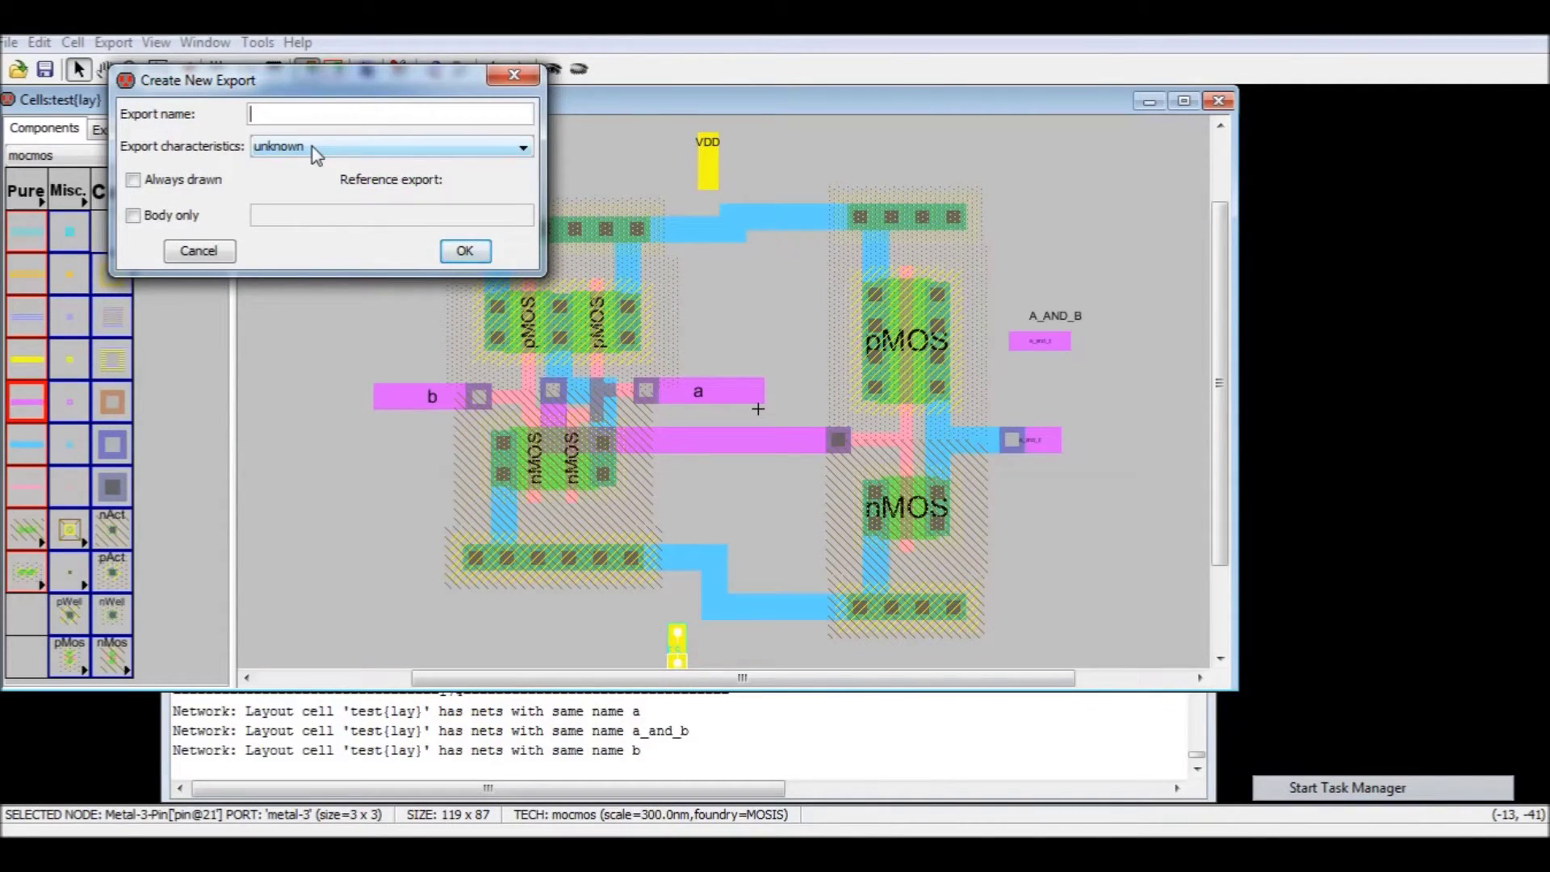
text(GND)
key(Return)
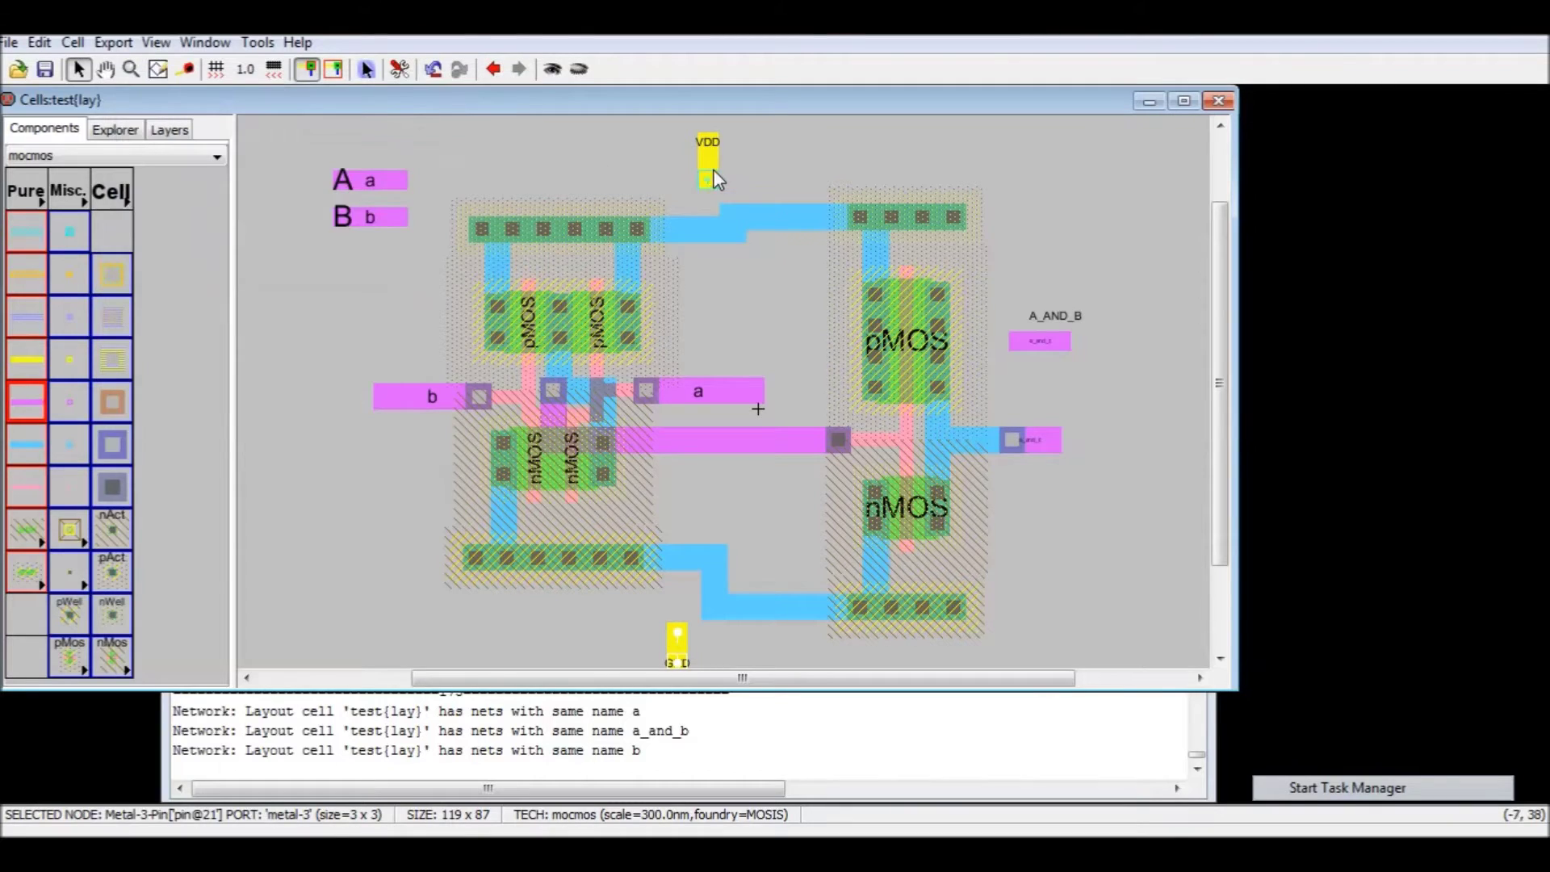
- Name the lower pin of the VDD Metal-3 arc "vdd"
double_click(680, 184)
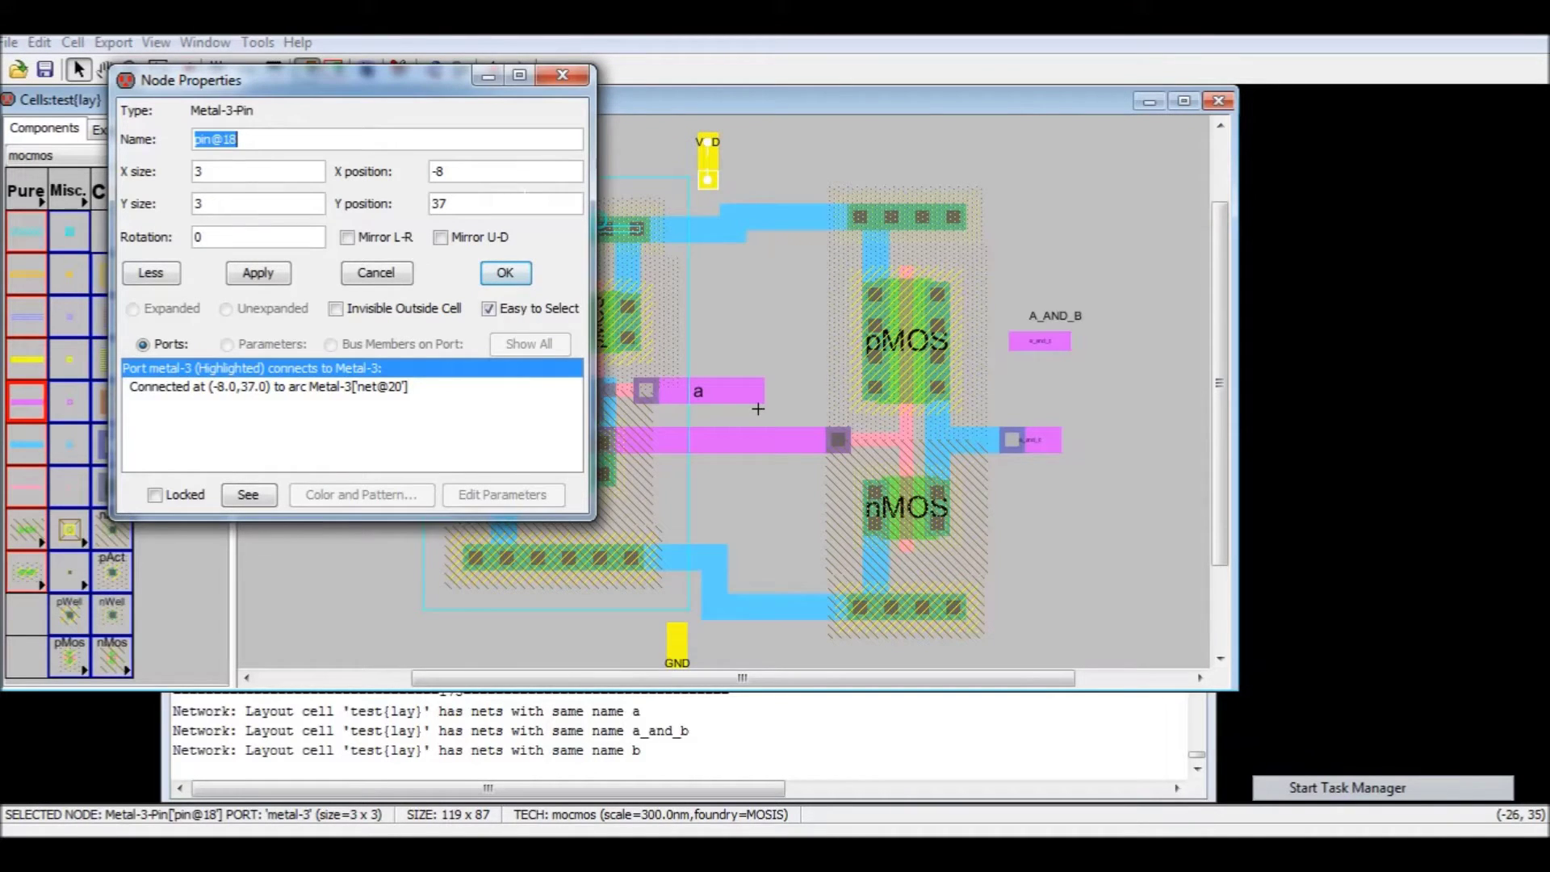
text(vdd)
click(506, 273)
- Name the upper pin of the GND Metal-3 arc "gnd"
double_click(677, 642)
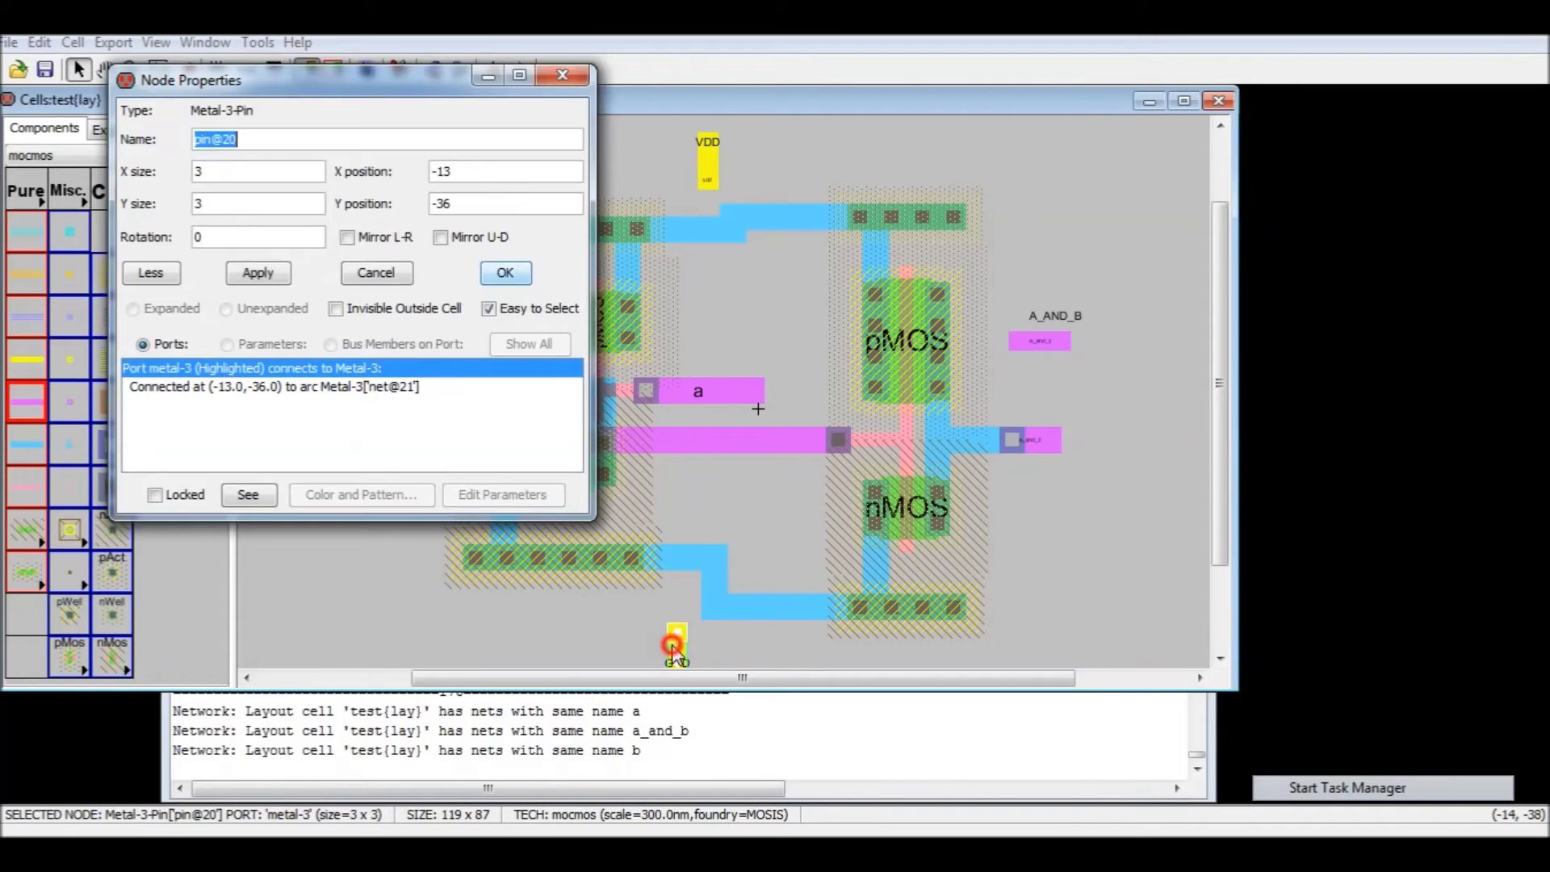
text(gnd)
key(Return)
click(483, 660)
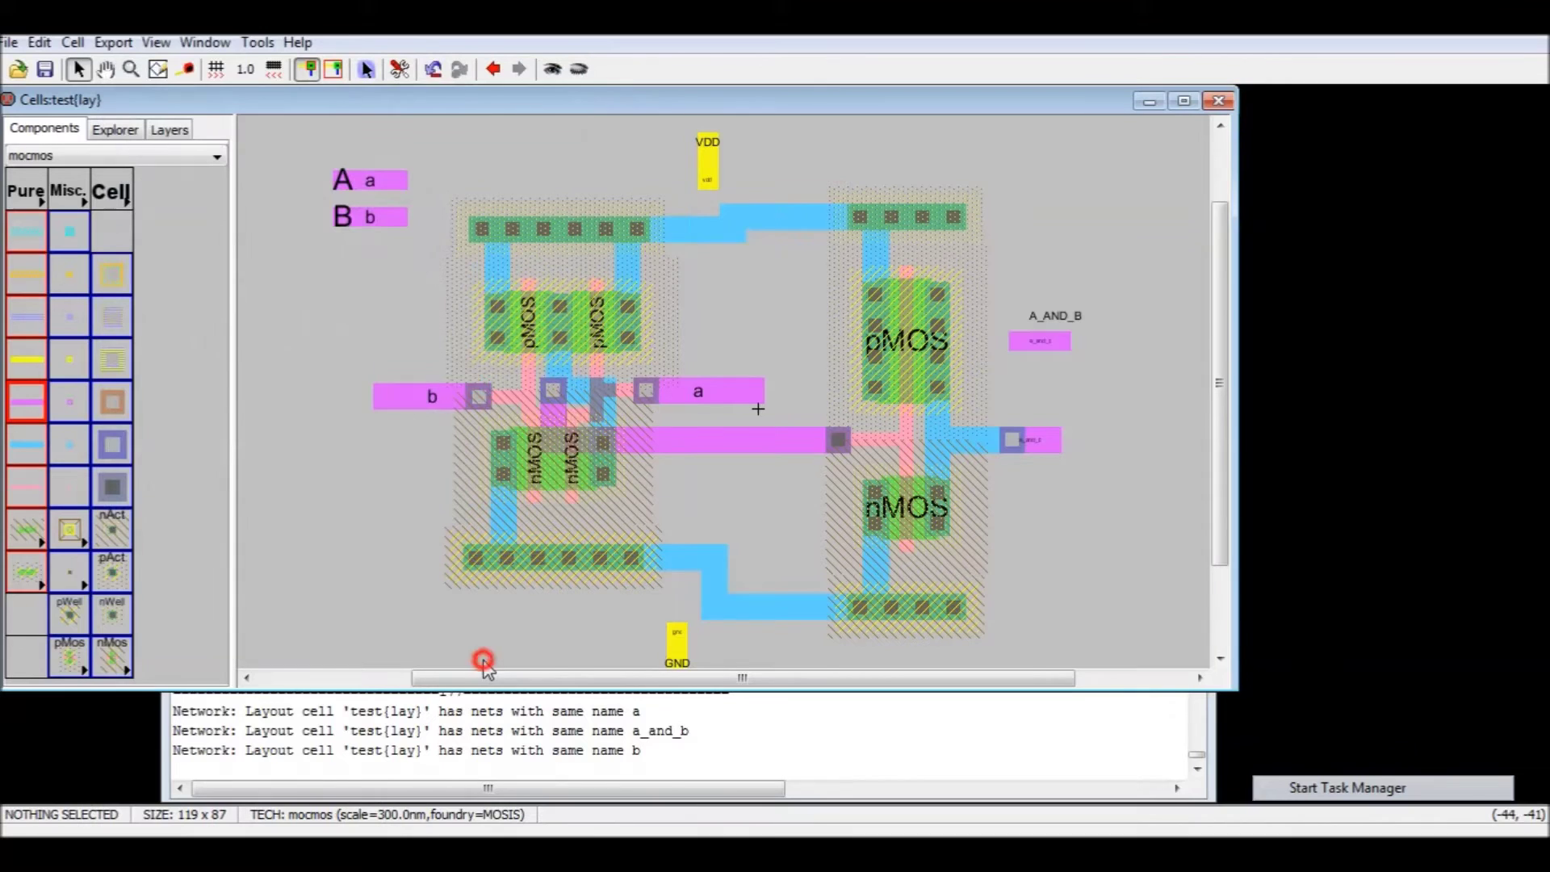
- Name the Metal-3 arc of the GND export "gnd"
scroll(595, 613, down, 3)
shift+scroll(585, 528, right, 2)
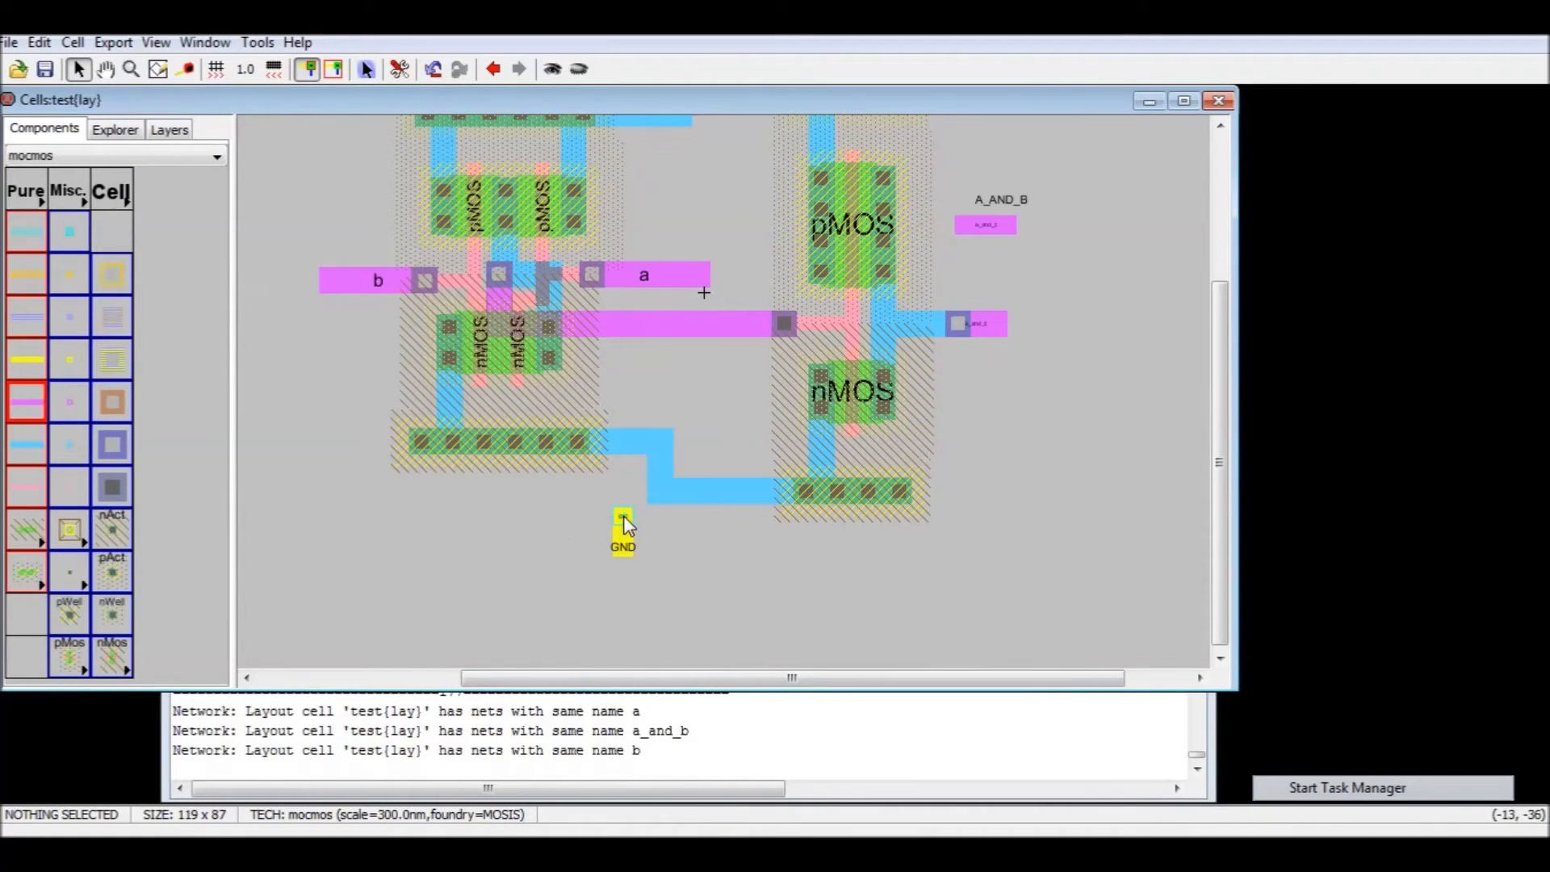
click(623, 521)
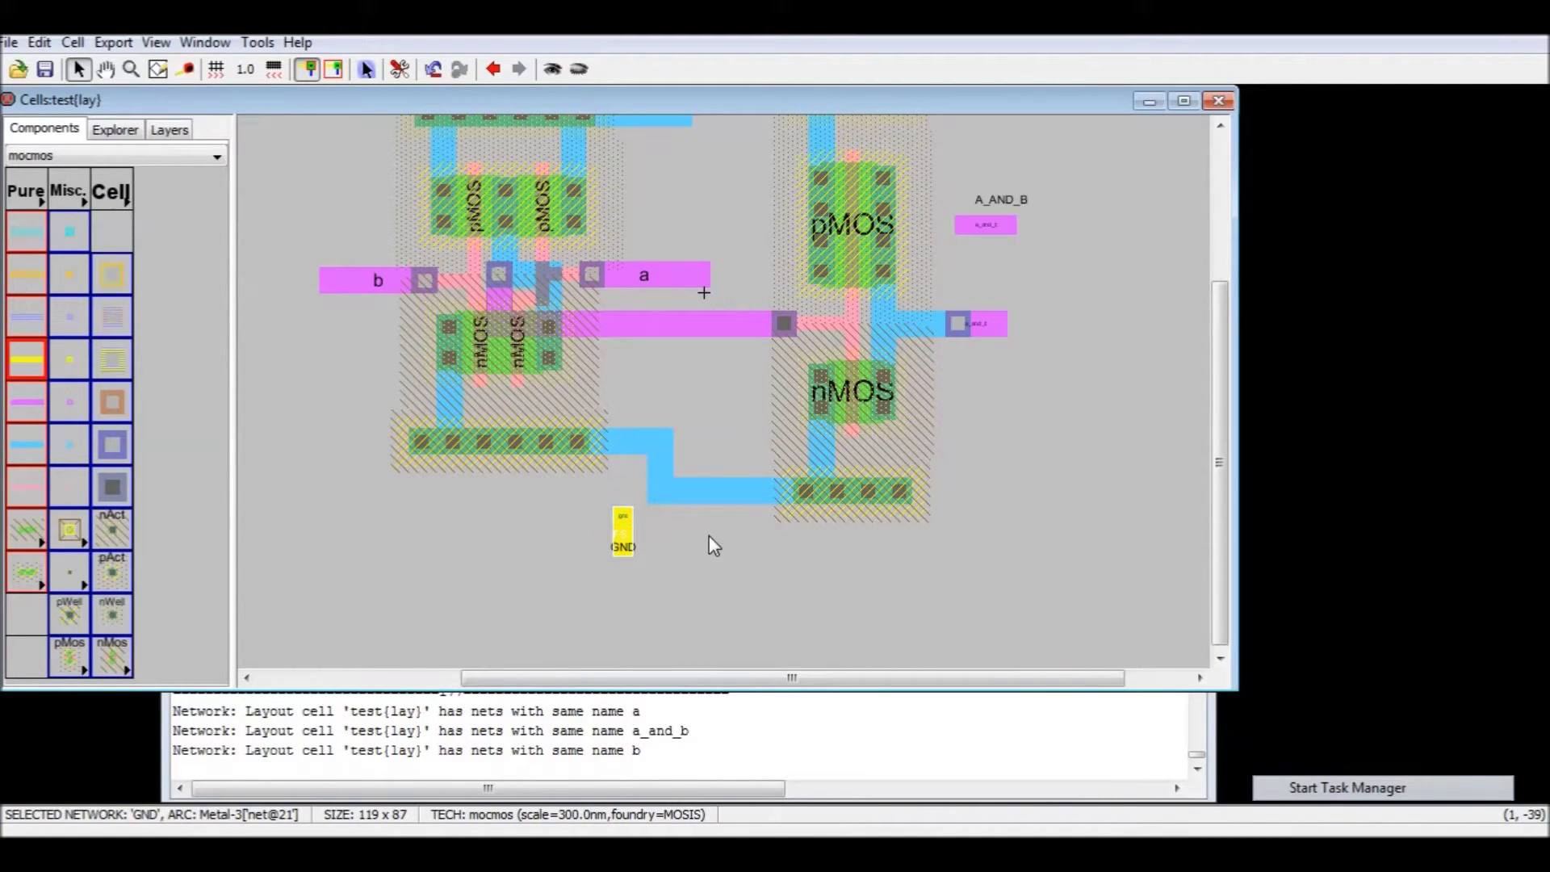
click(709, 535)
double_click(627, 537)
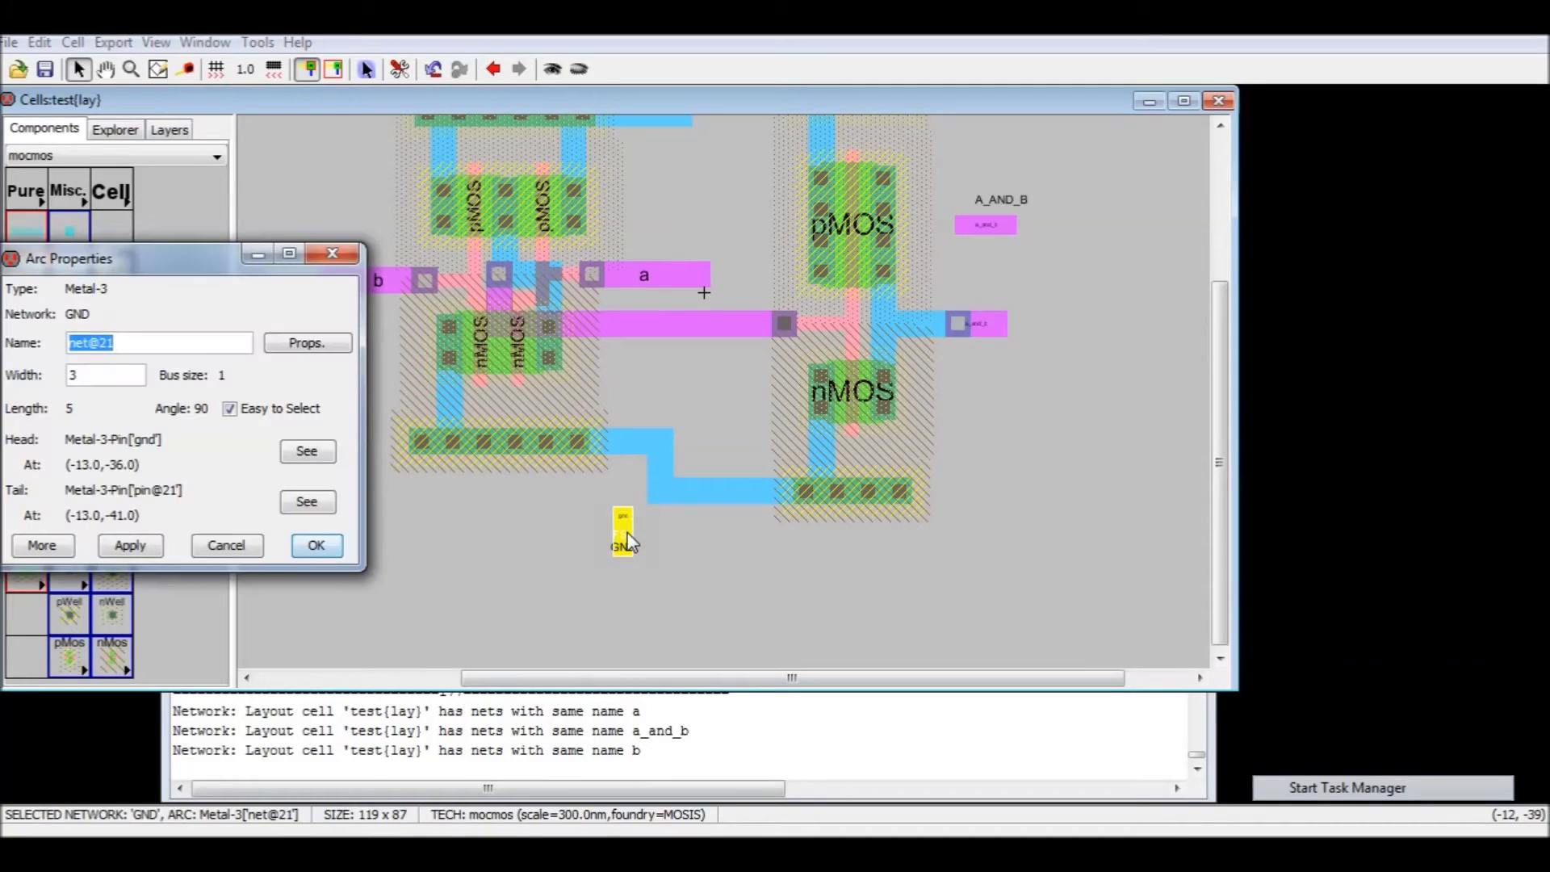
text(gnd)
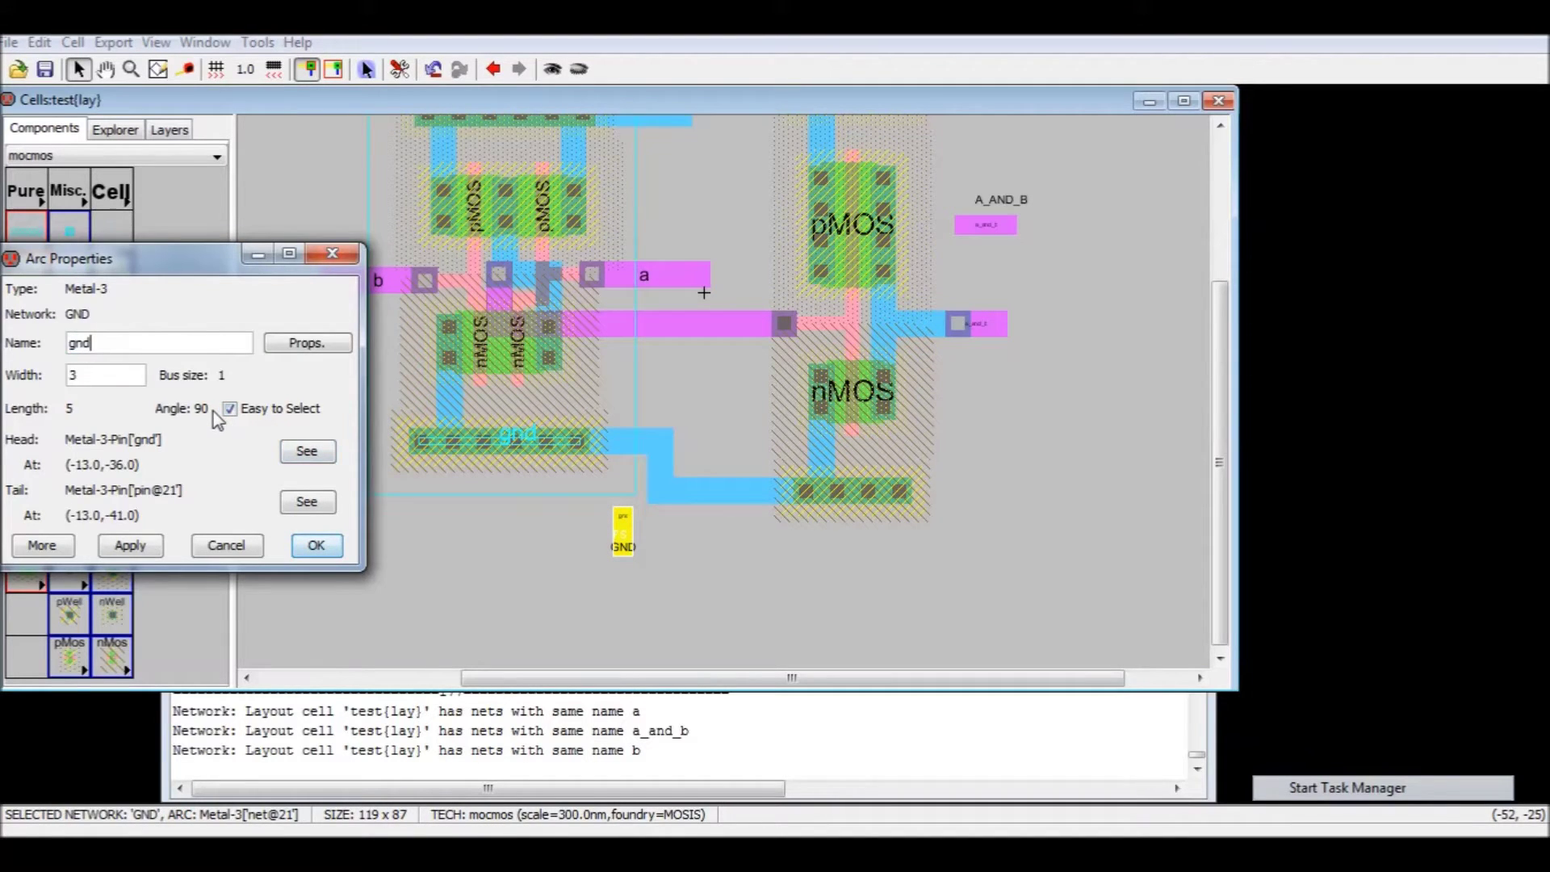
key(Return)
click(481, 574)
- Delete the name label gnd from the upper pin of the GND Metal-3 arc, keeping the arc's own name
ctrl+scroll(530, 553, up, 4)
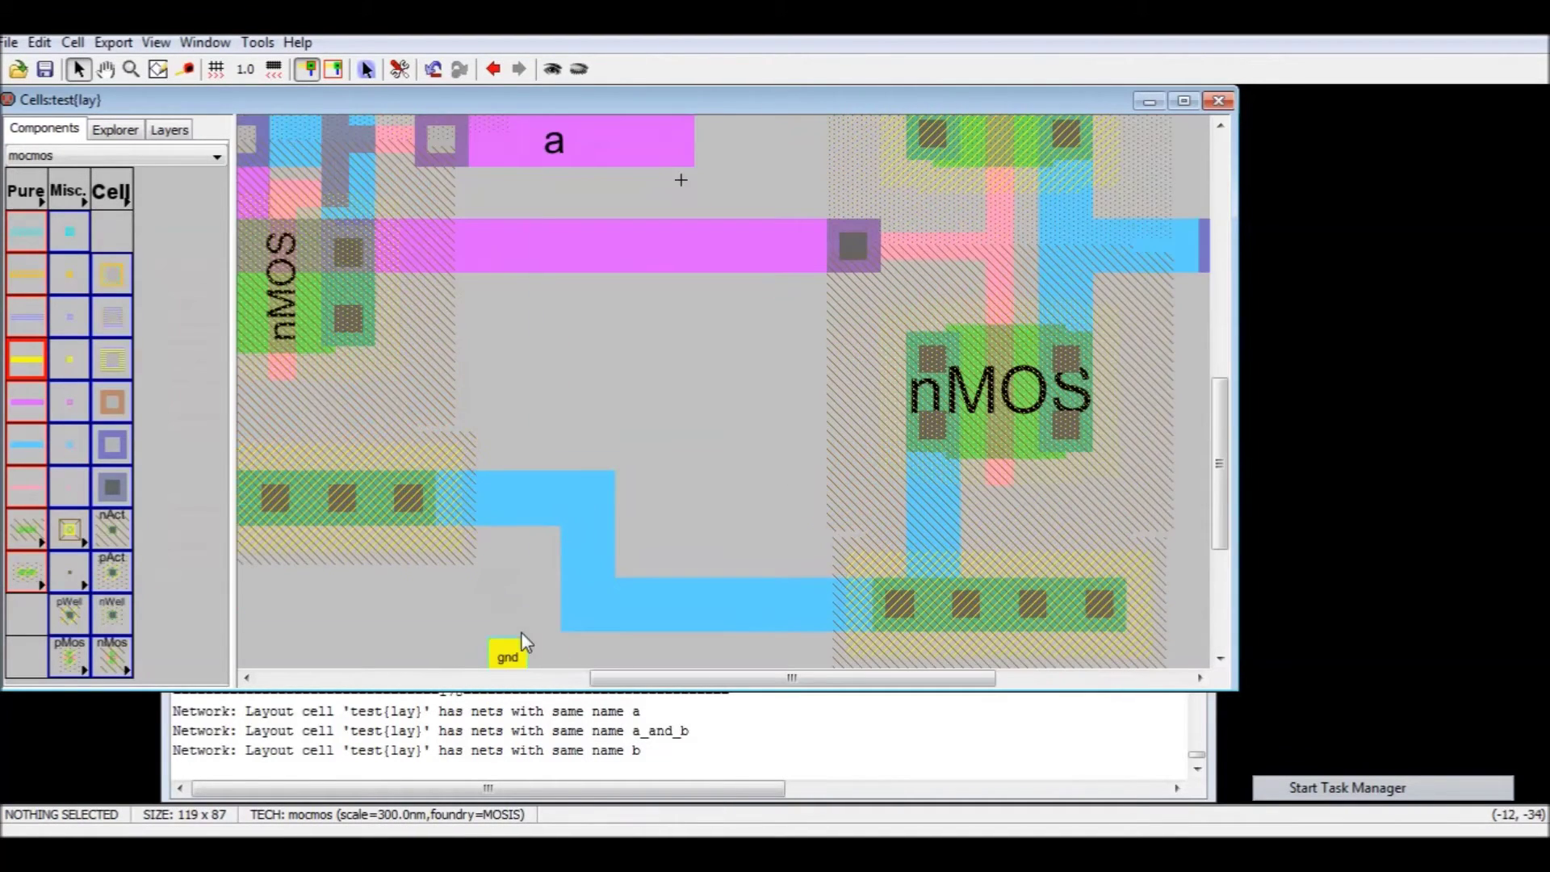
middle_drag(521, 632, 475, 415)
click(462, 446)
click(463, 464)
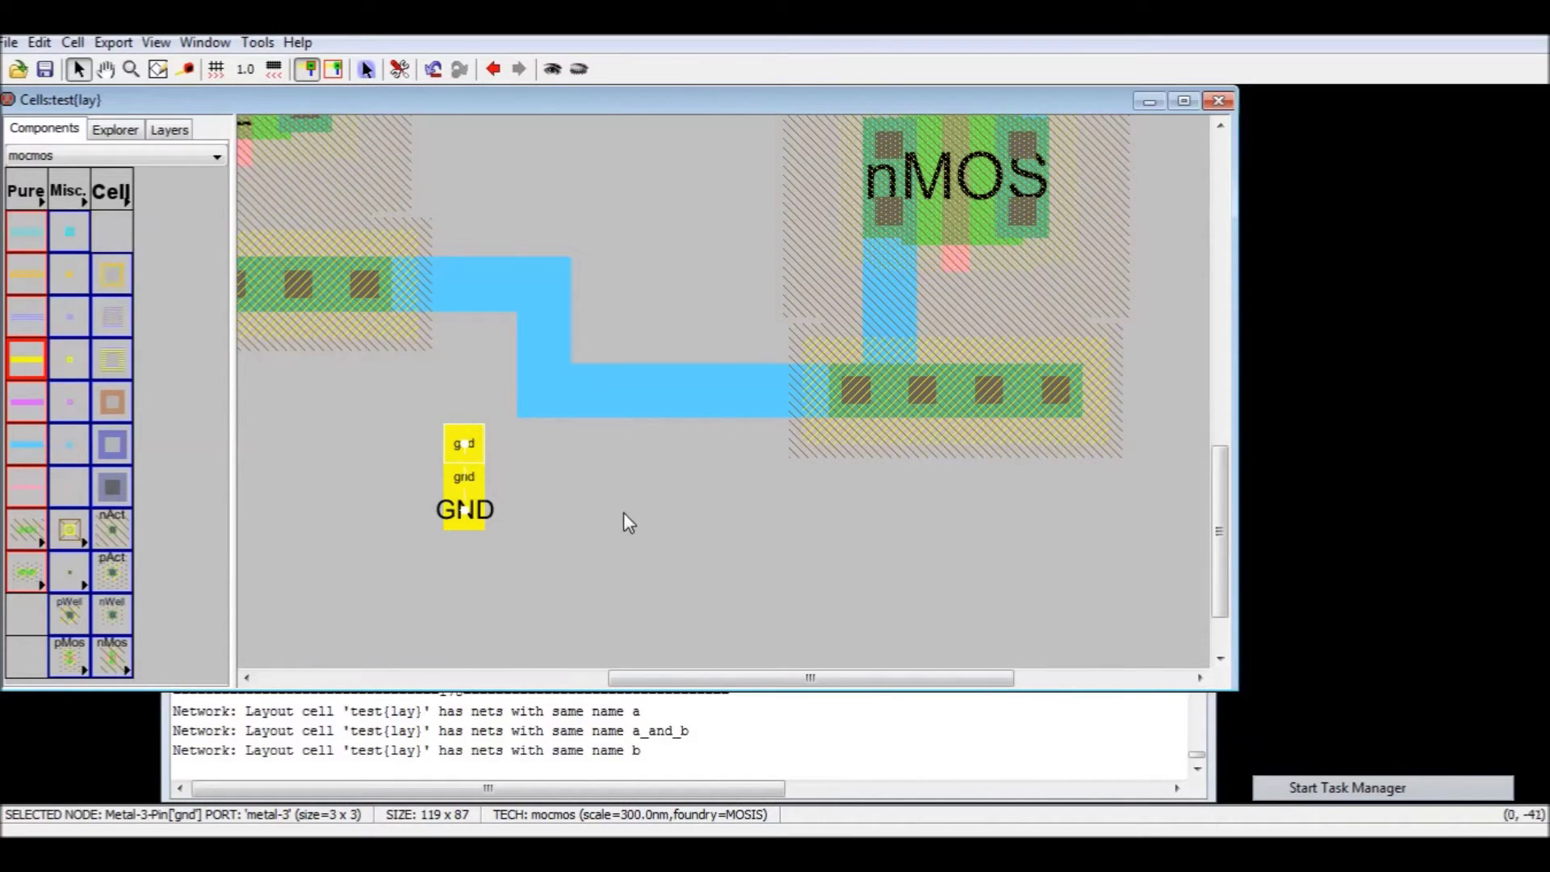
click(463, 445)
key(Delete)
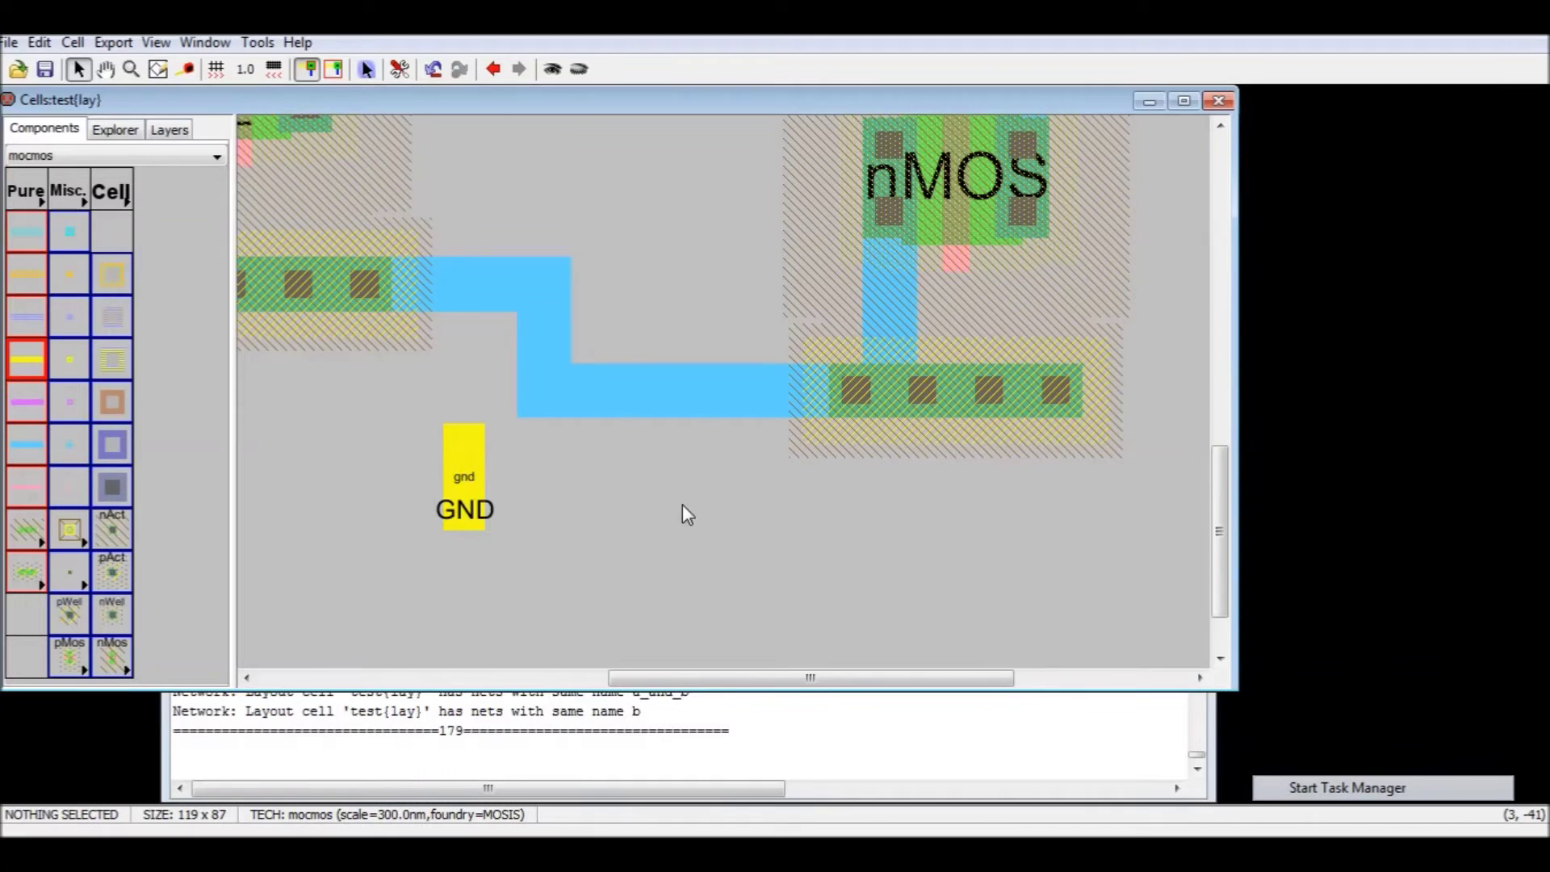
- Set the text size of the GND export label to 5 units
double_click(461, 509)
click(675, 511)
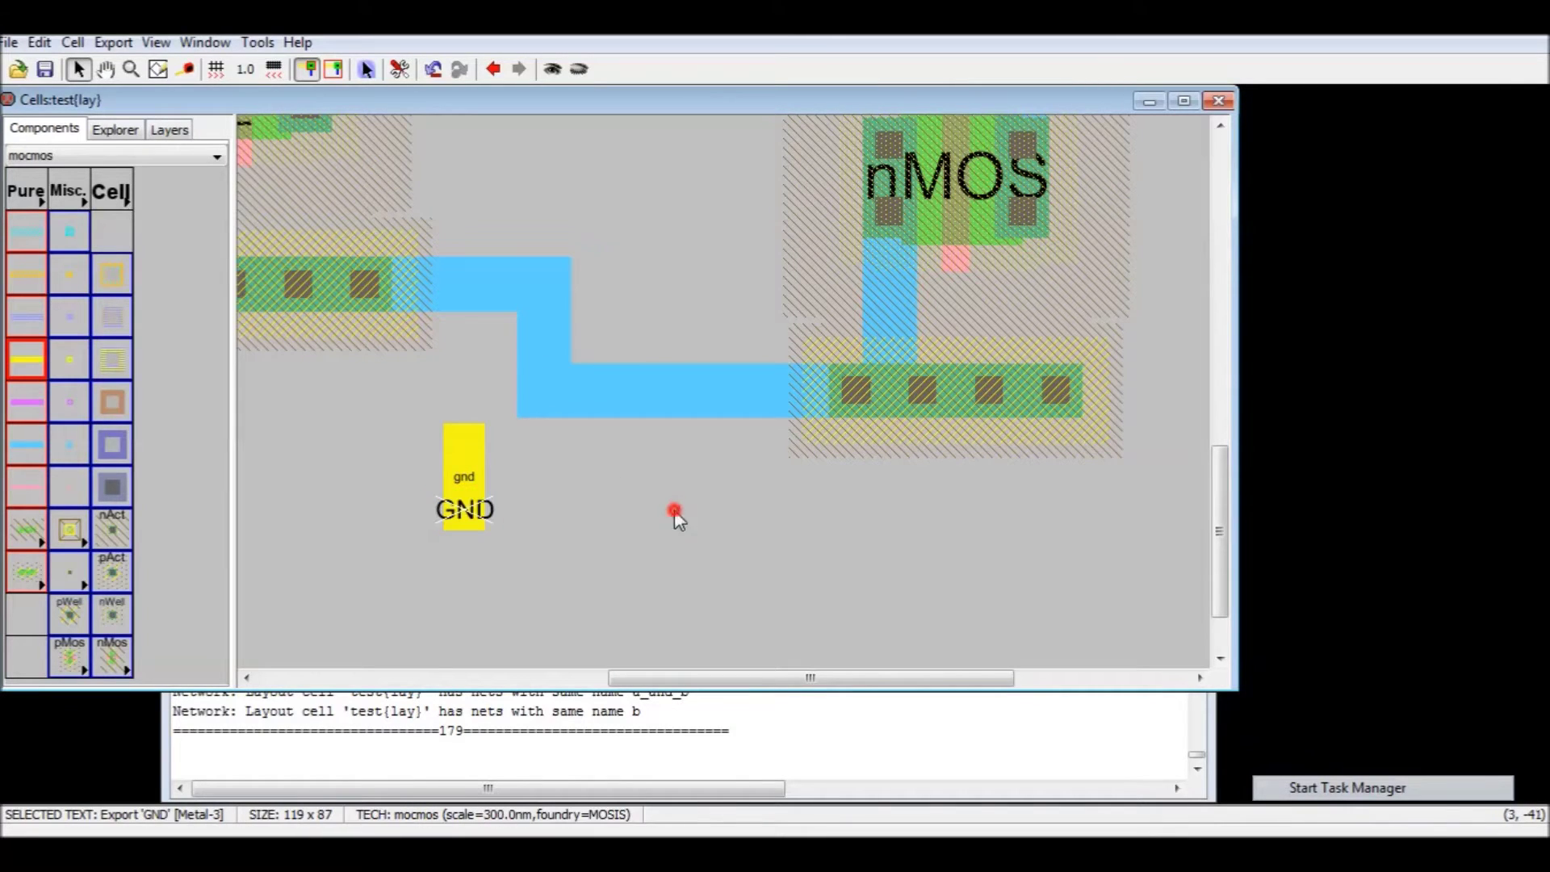
key(ctrl+i)
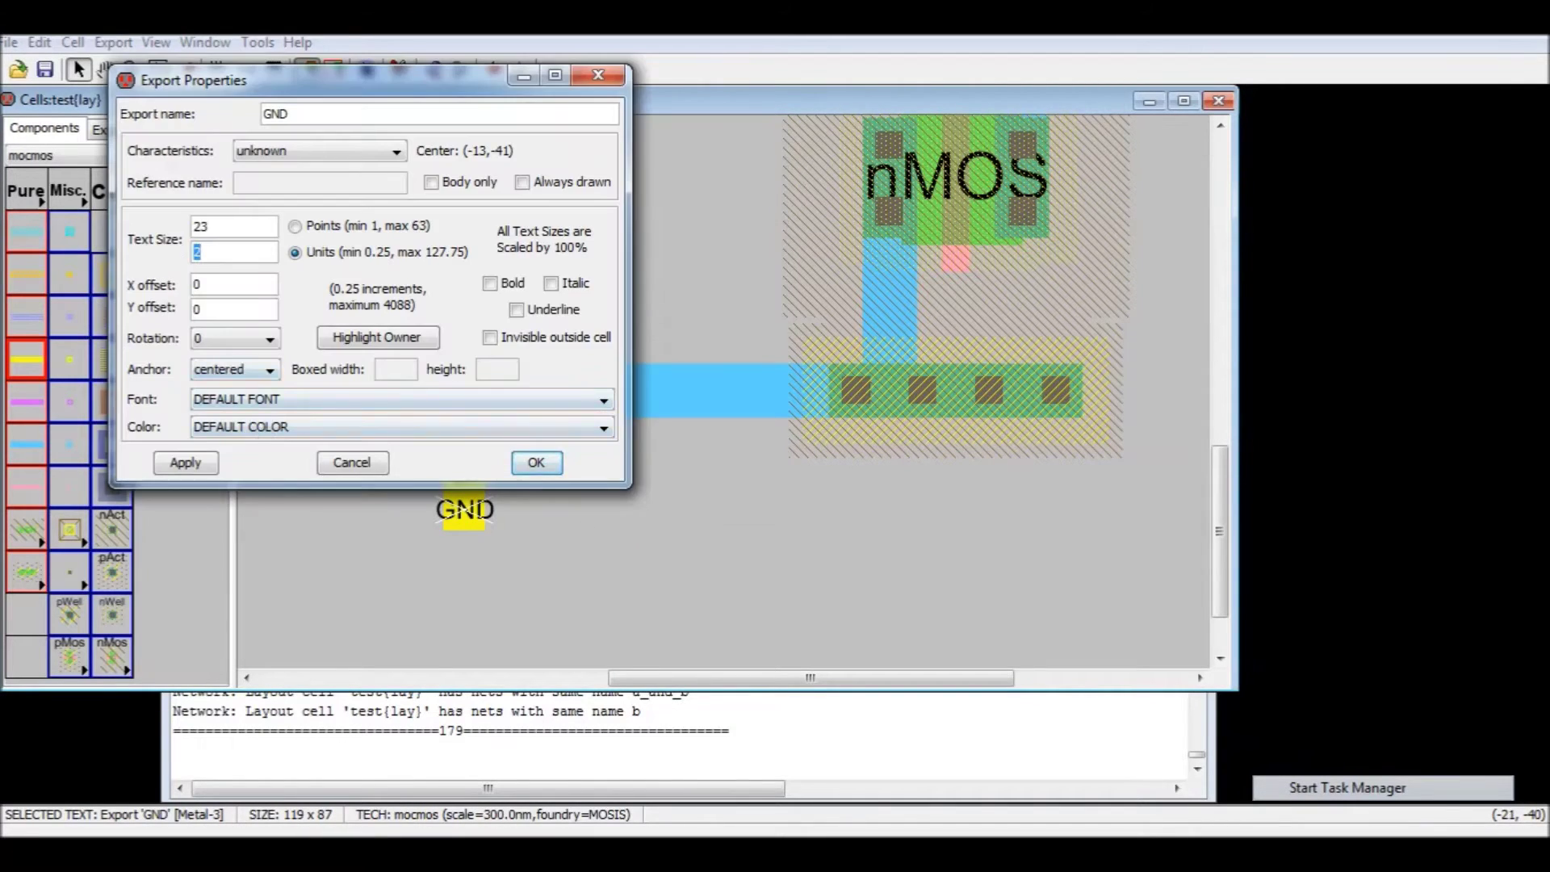
text(5)
key(Return)
click(512, 564)
- Set the text size of the gnd arc name on the GND Metal-3 arc to 3 units
click(462, 479)
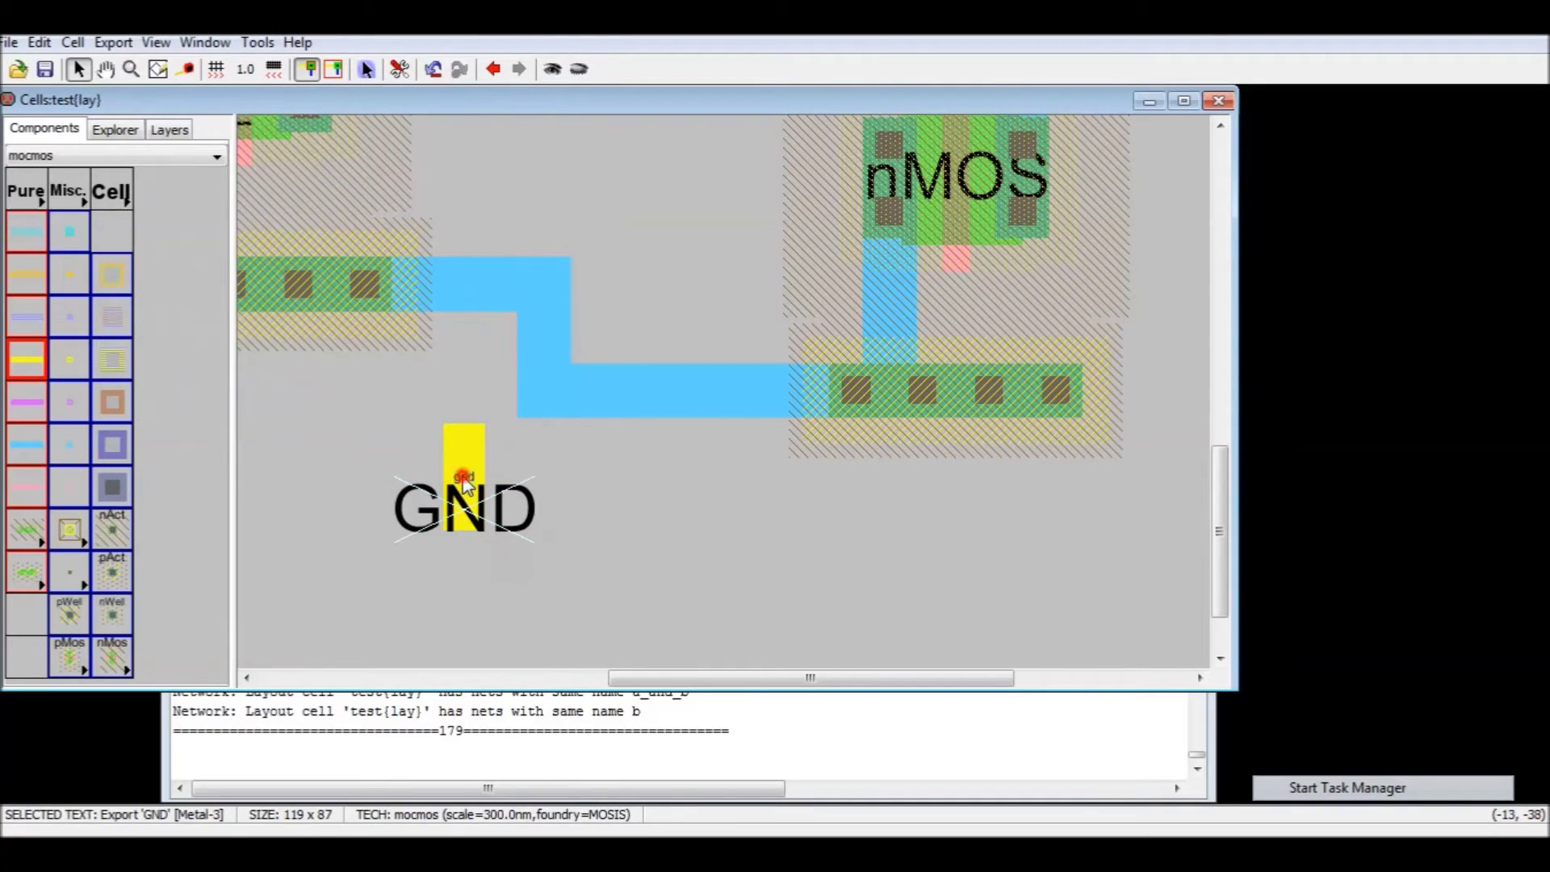
click(464, 478)
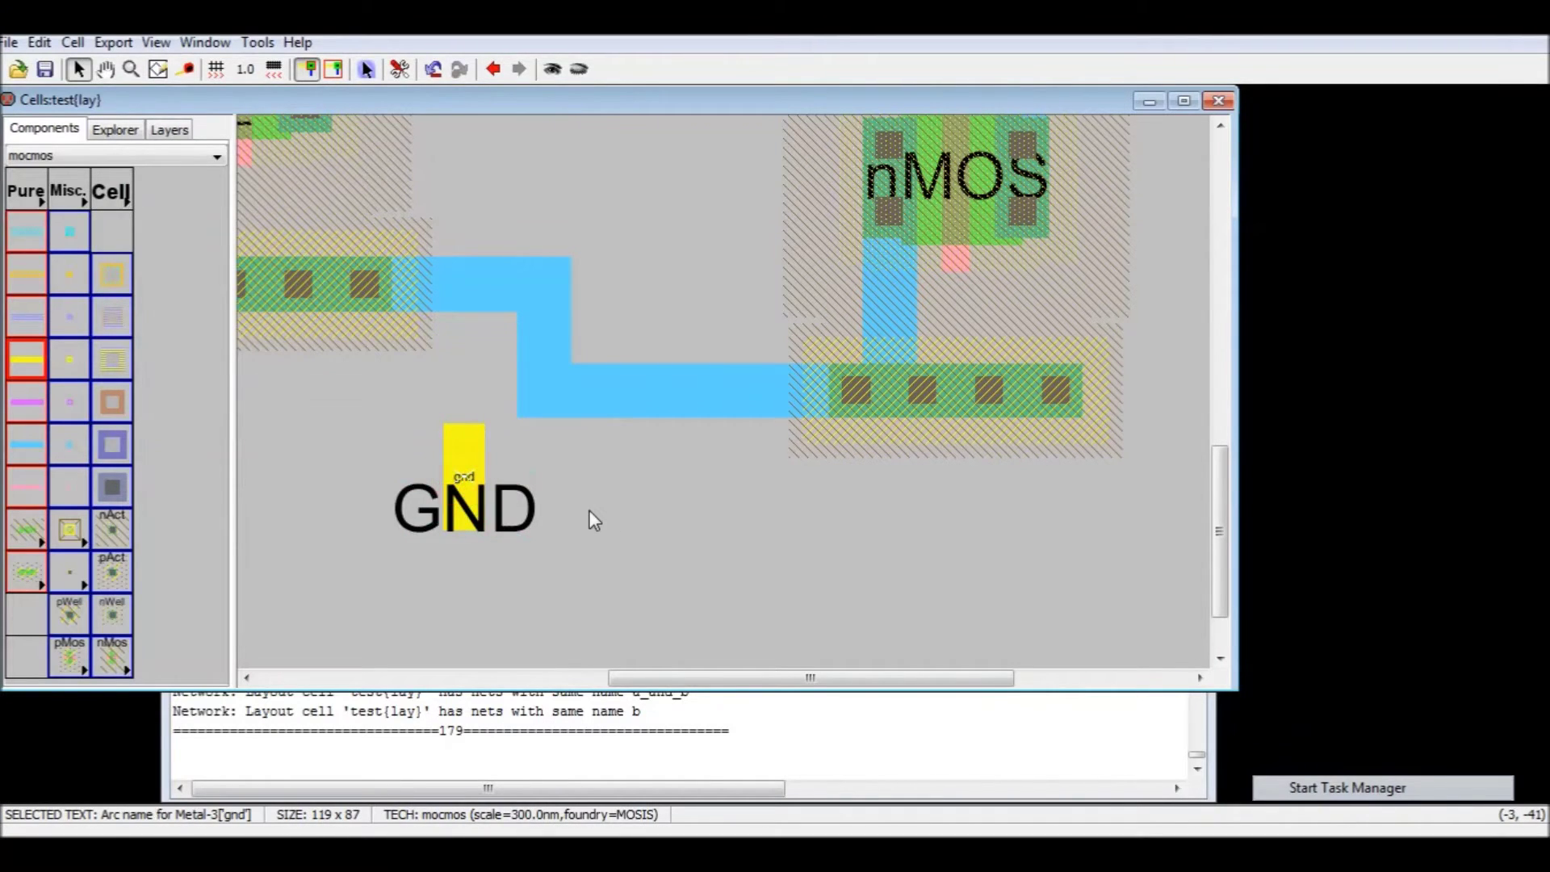
key(ctrl+i)
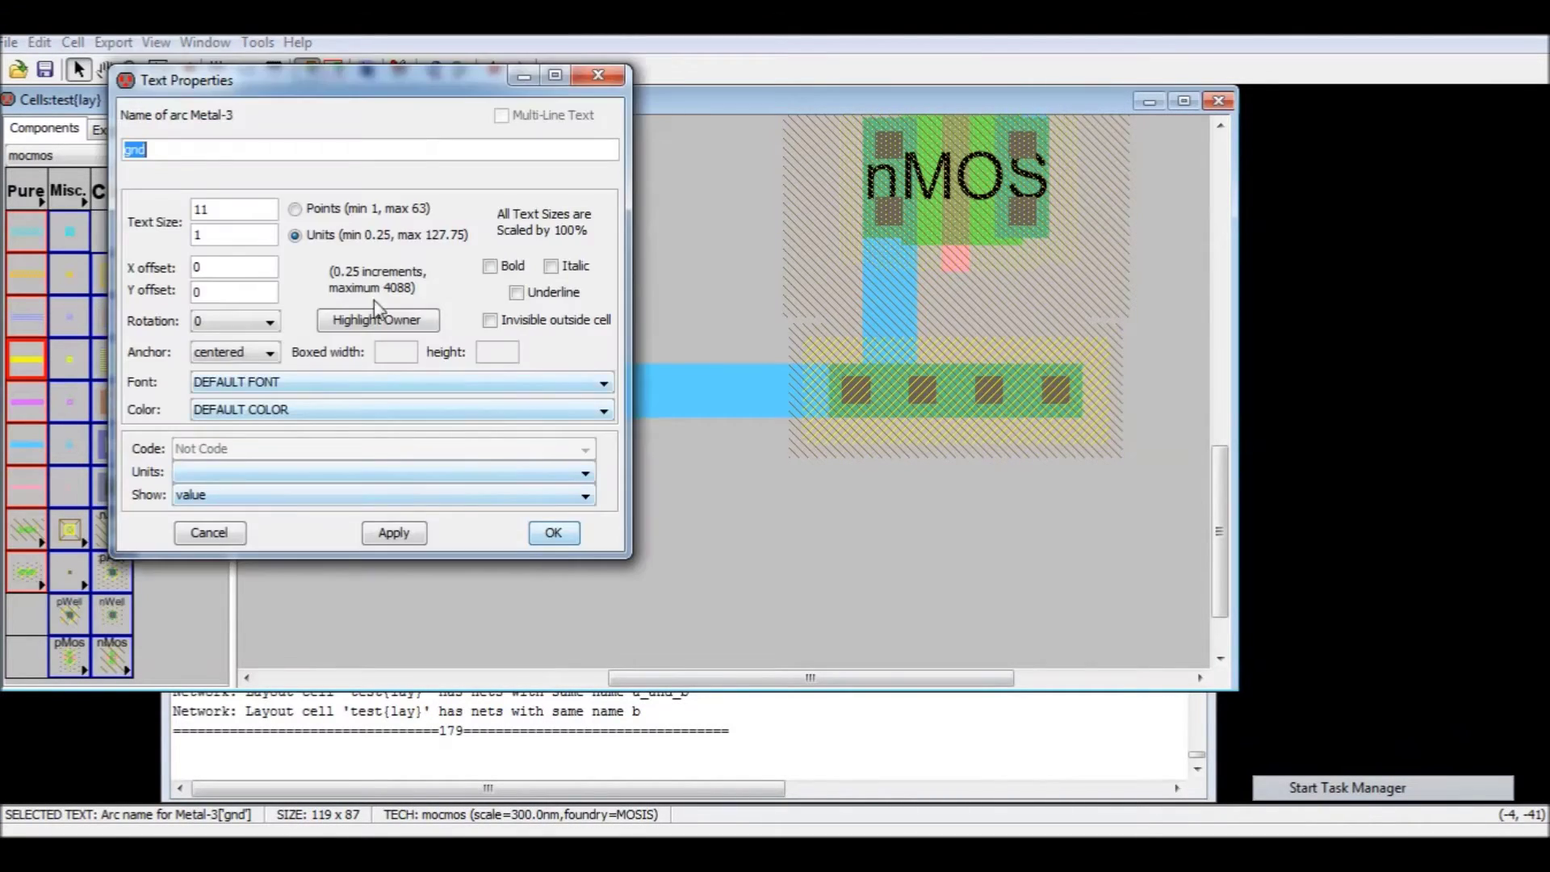
drag(233, 238, 194, 233)
text(3)
key(Return)
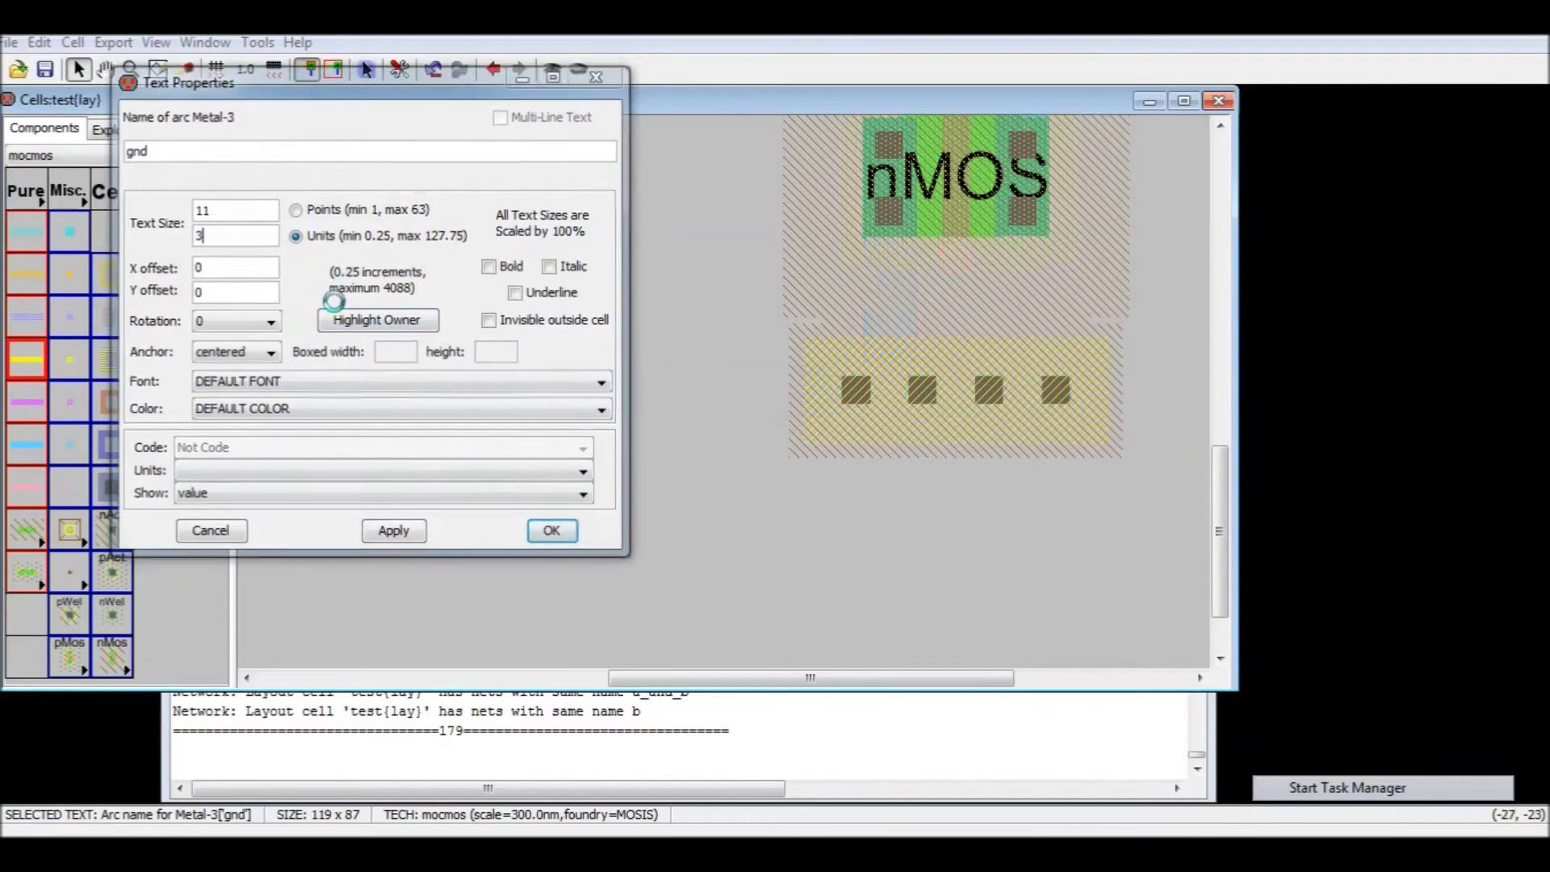
- Remove the vdd name label from the lower pin of the VDD Metal-3 arc and name the arc itself "vdd"
scroll(660, 376, up, 6)
scroll(659, 375, up, 3)
click(528, 431)
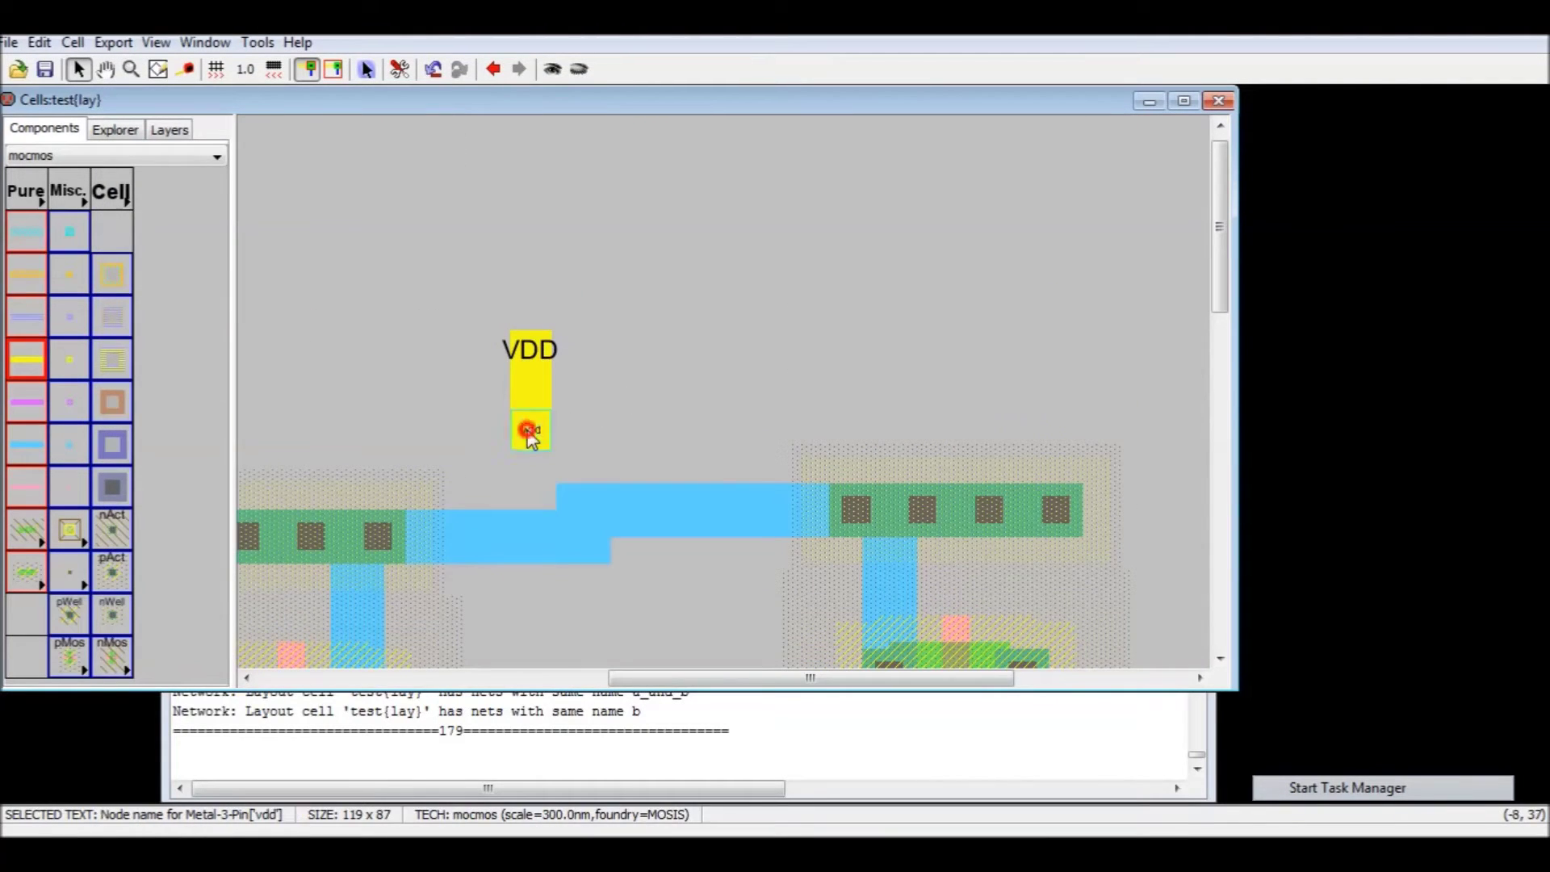
double_click(537, 391)
text(vdd)
key(Return)
click(620, 412)
- Try setting the width of the VDD Metal-3 arc to 5, and undo the change
click(526, 394)
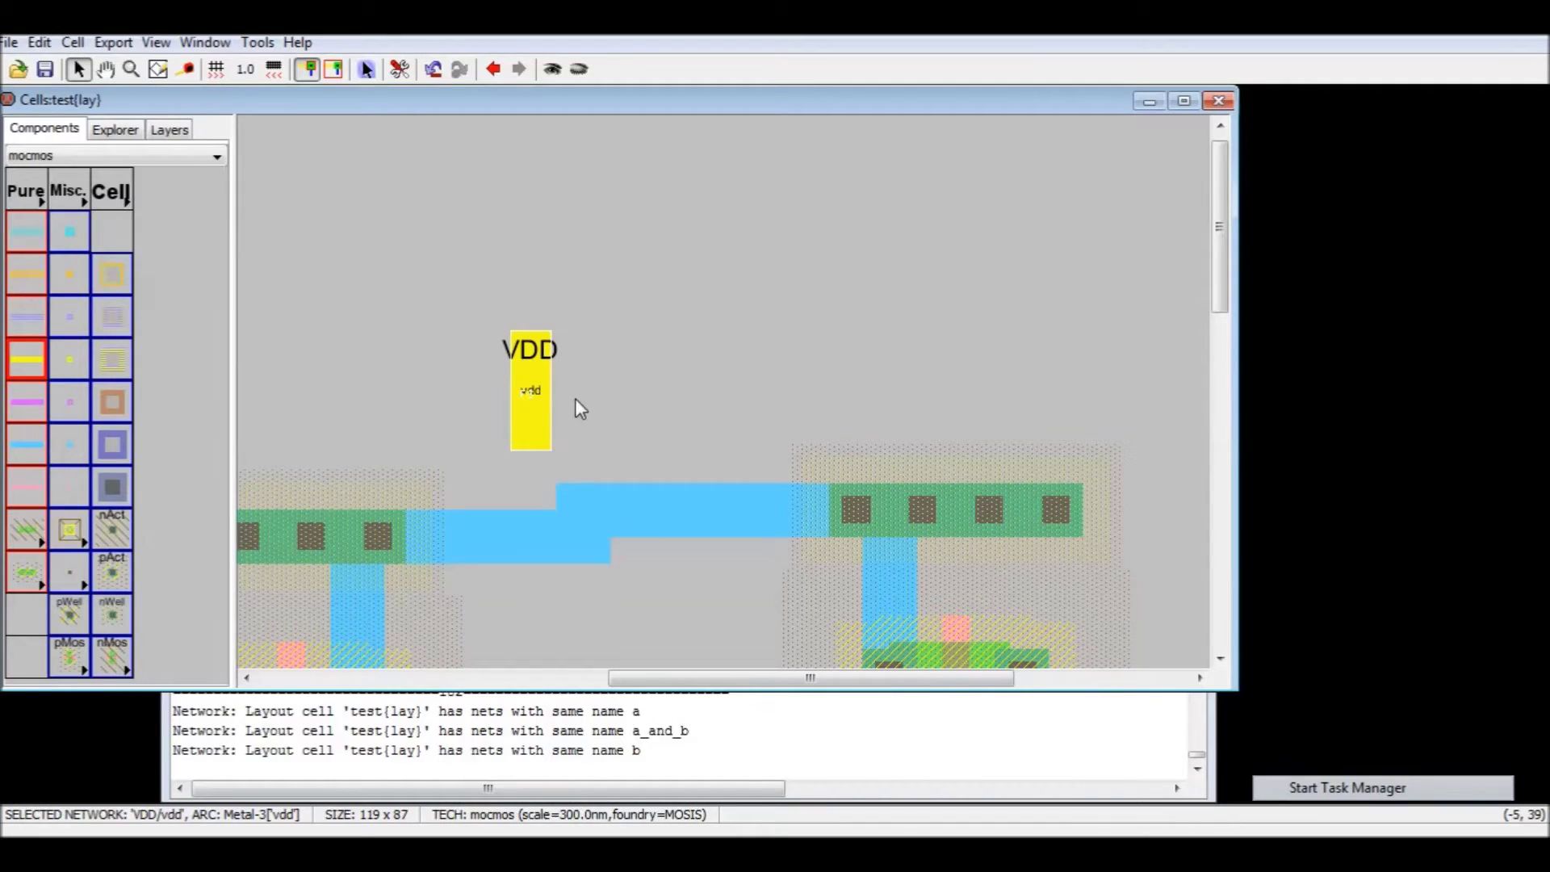
key(ctrl+i)
click(94, 374)
click(332, 253)
click(533, 389)
double_click(549, 411)
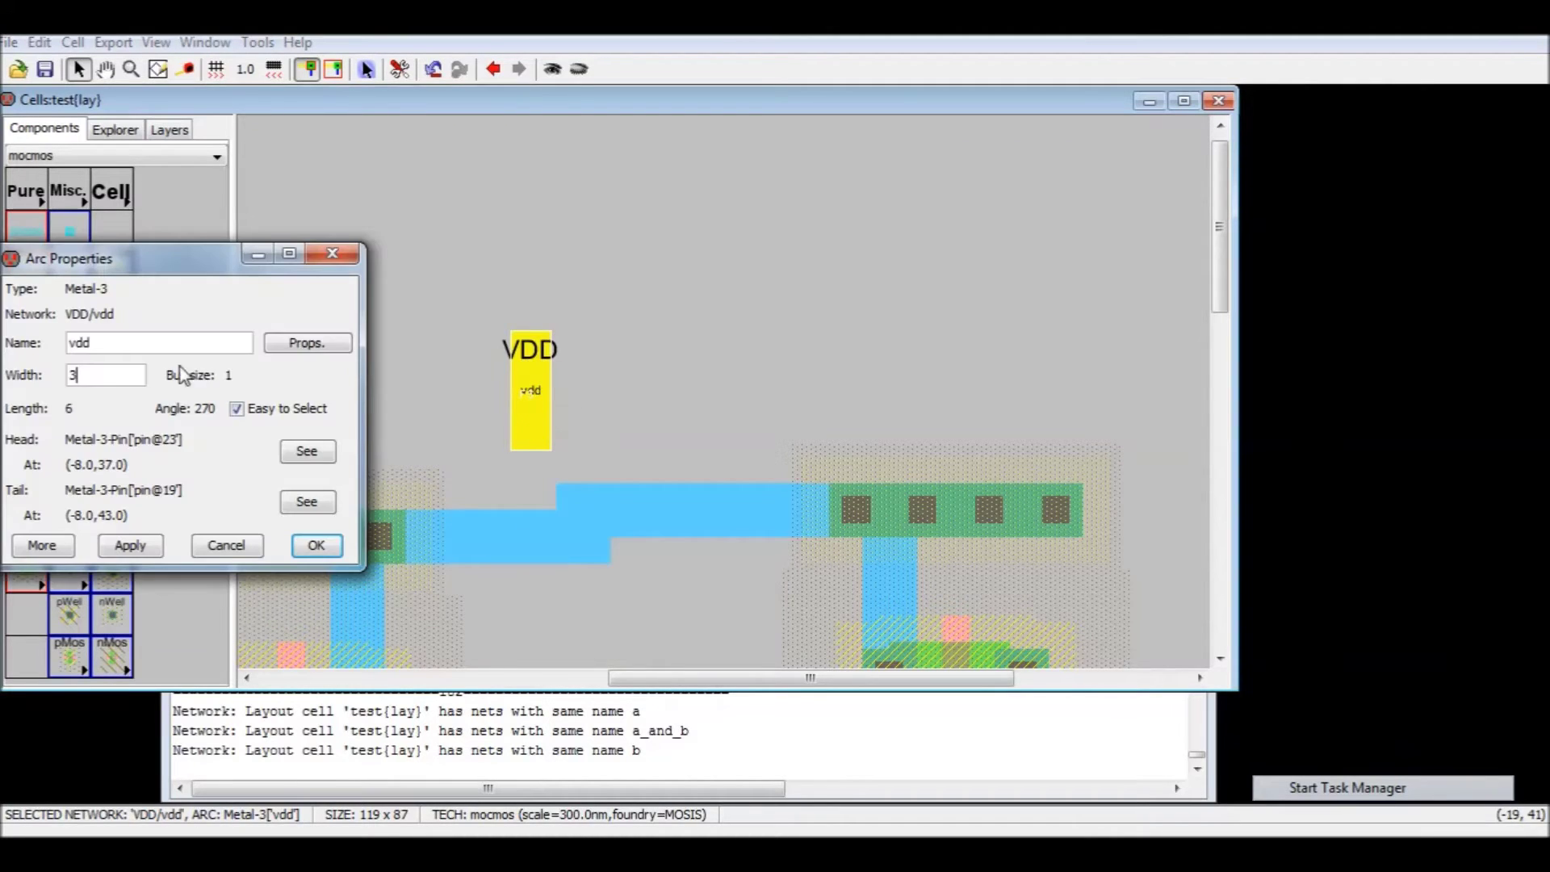
double_click(91, 376)
text(5)
key(Return)
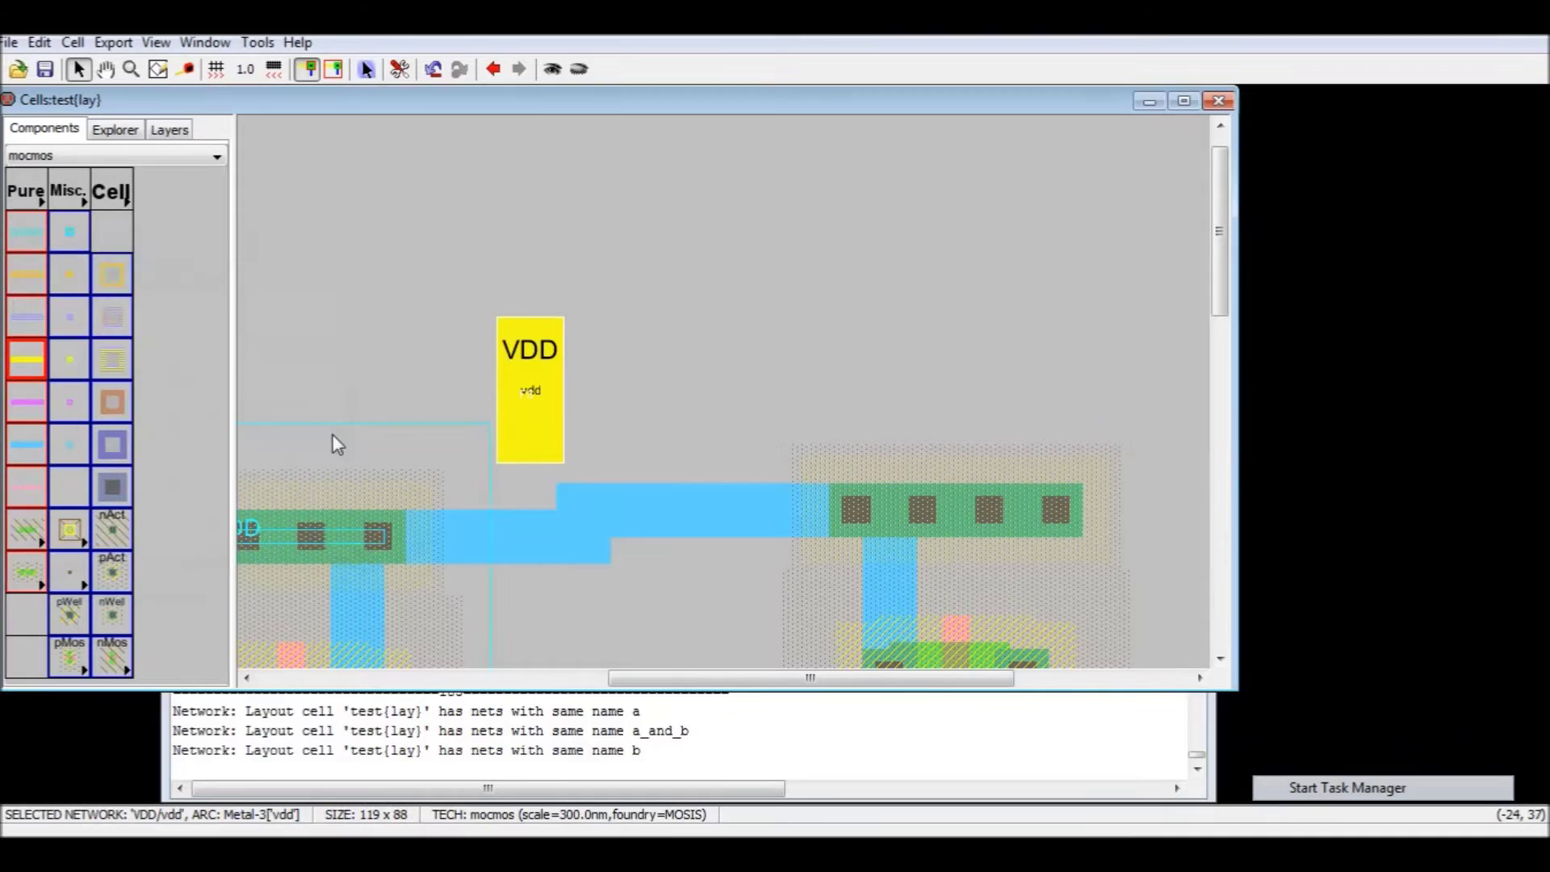
key(ctrl+z)
- Set the text size of the vdd arc name on the VDD Metal-3 arc to 3 units
click(531, 392)
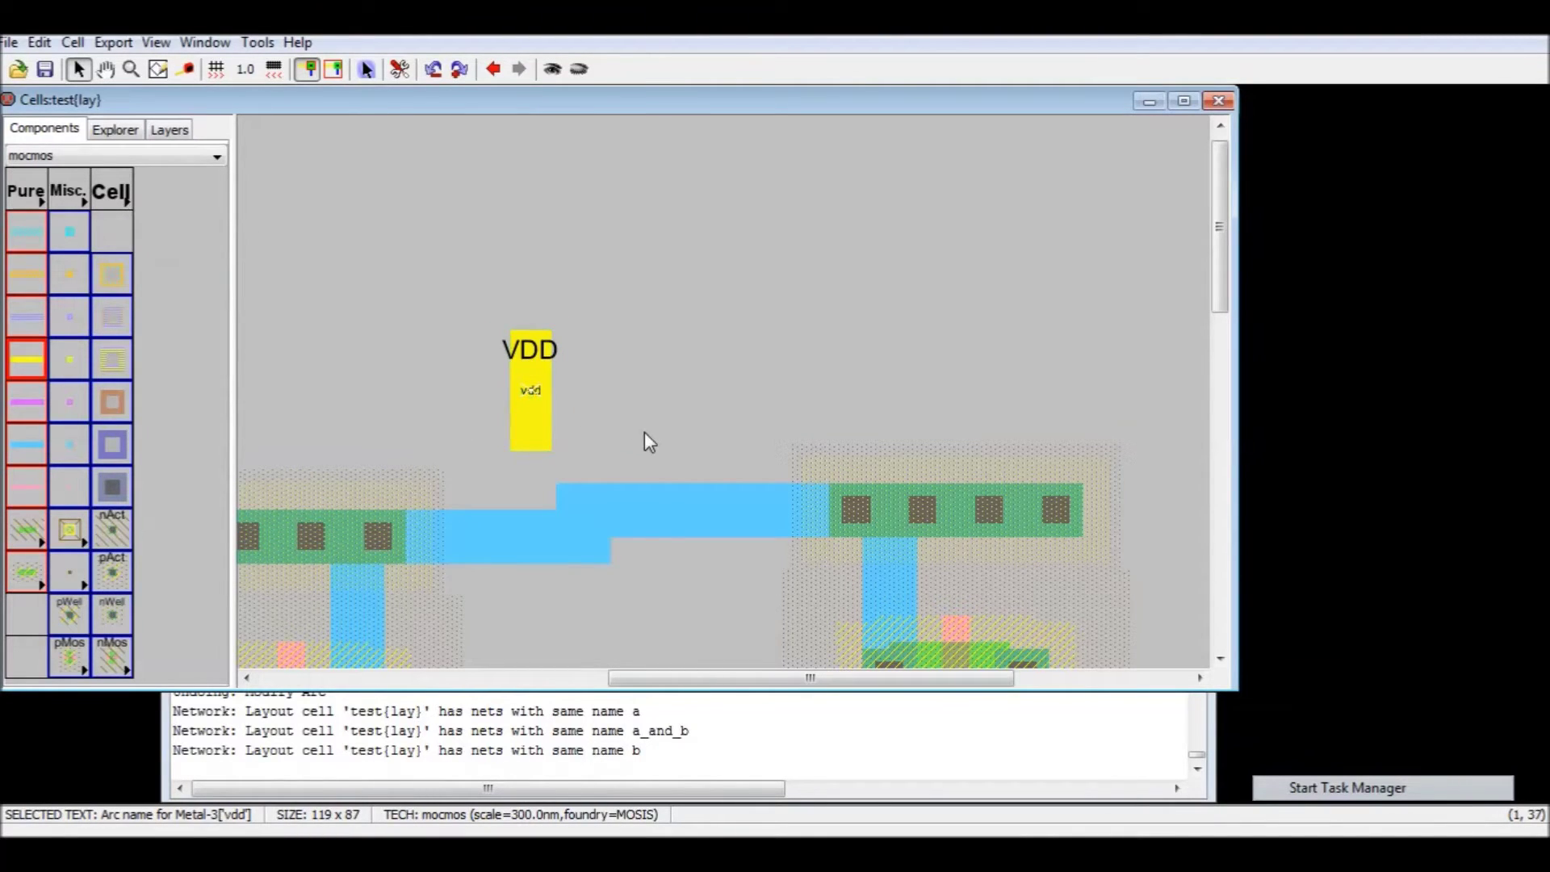
key(ctrl+i)
double_click(234, 235)
text(32)
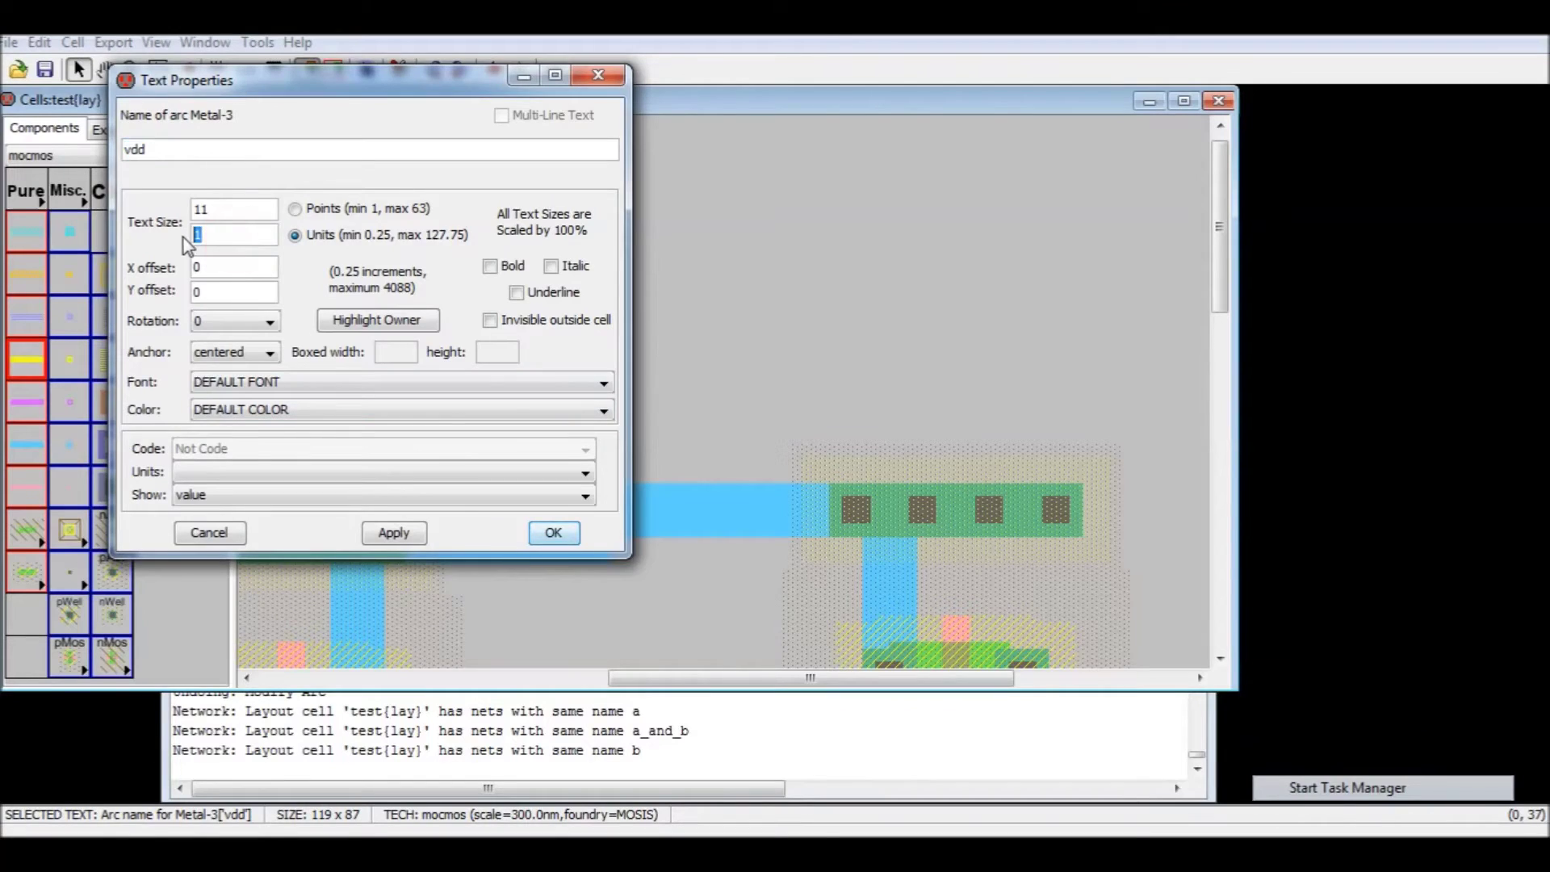
key(Return)
key(ctrl+z)
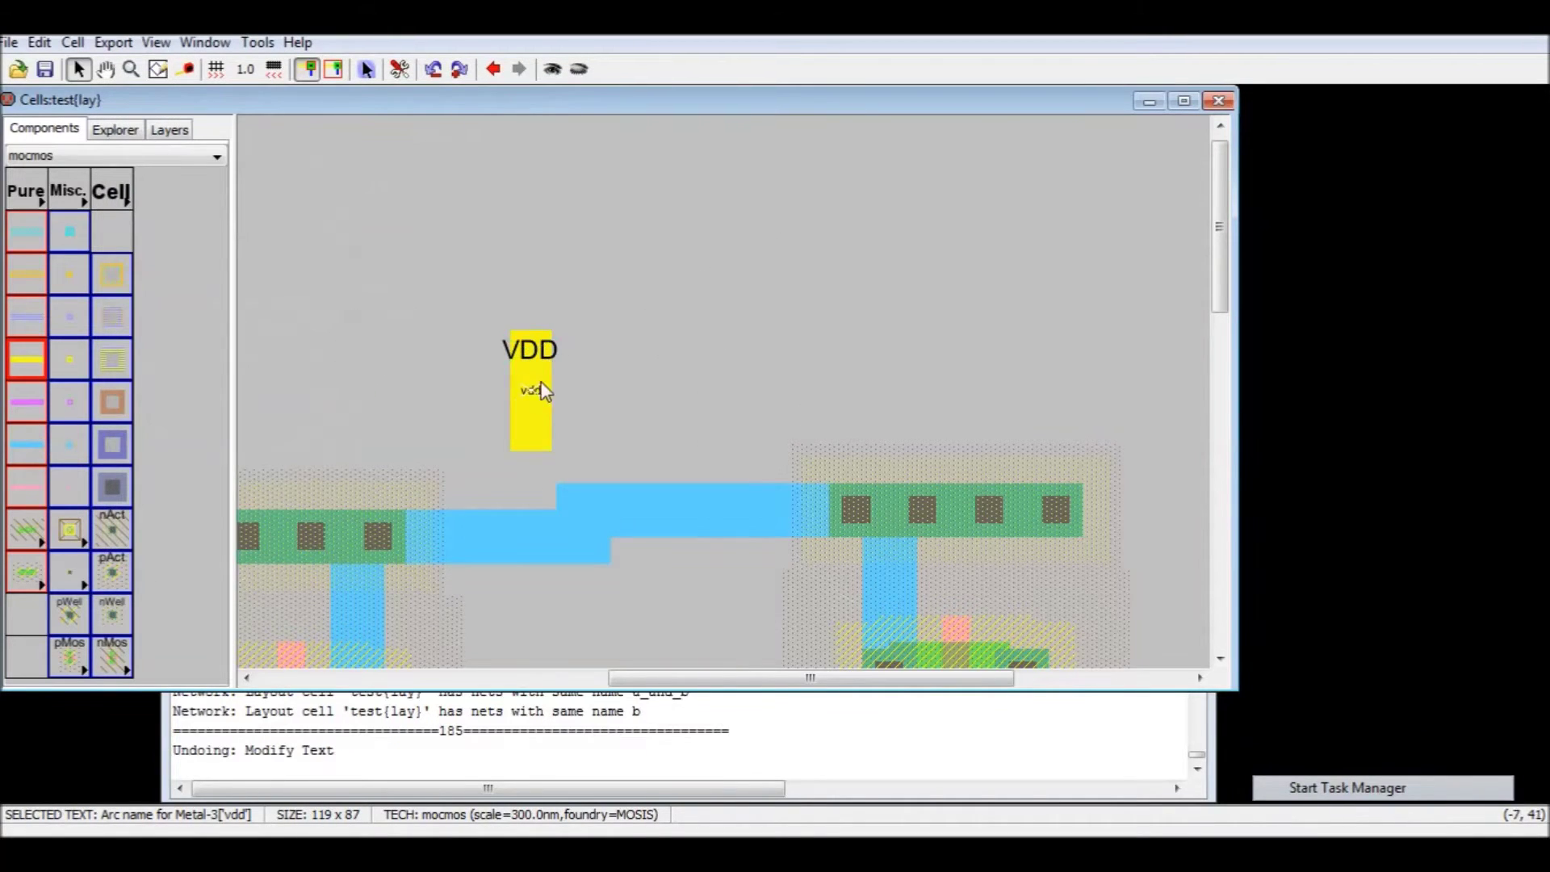
key(ctrl+i)
double_click(234, 235)
text(3)
key(Return)
- Set the text size of the VDD export label to 5 units
click(535, 353)
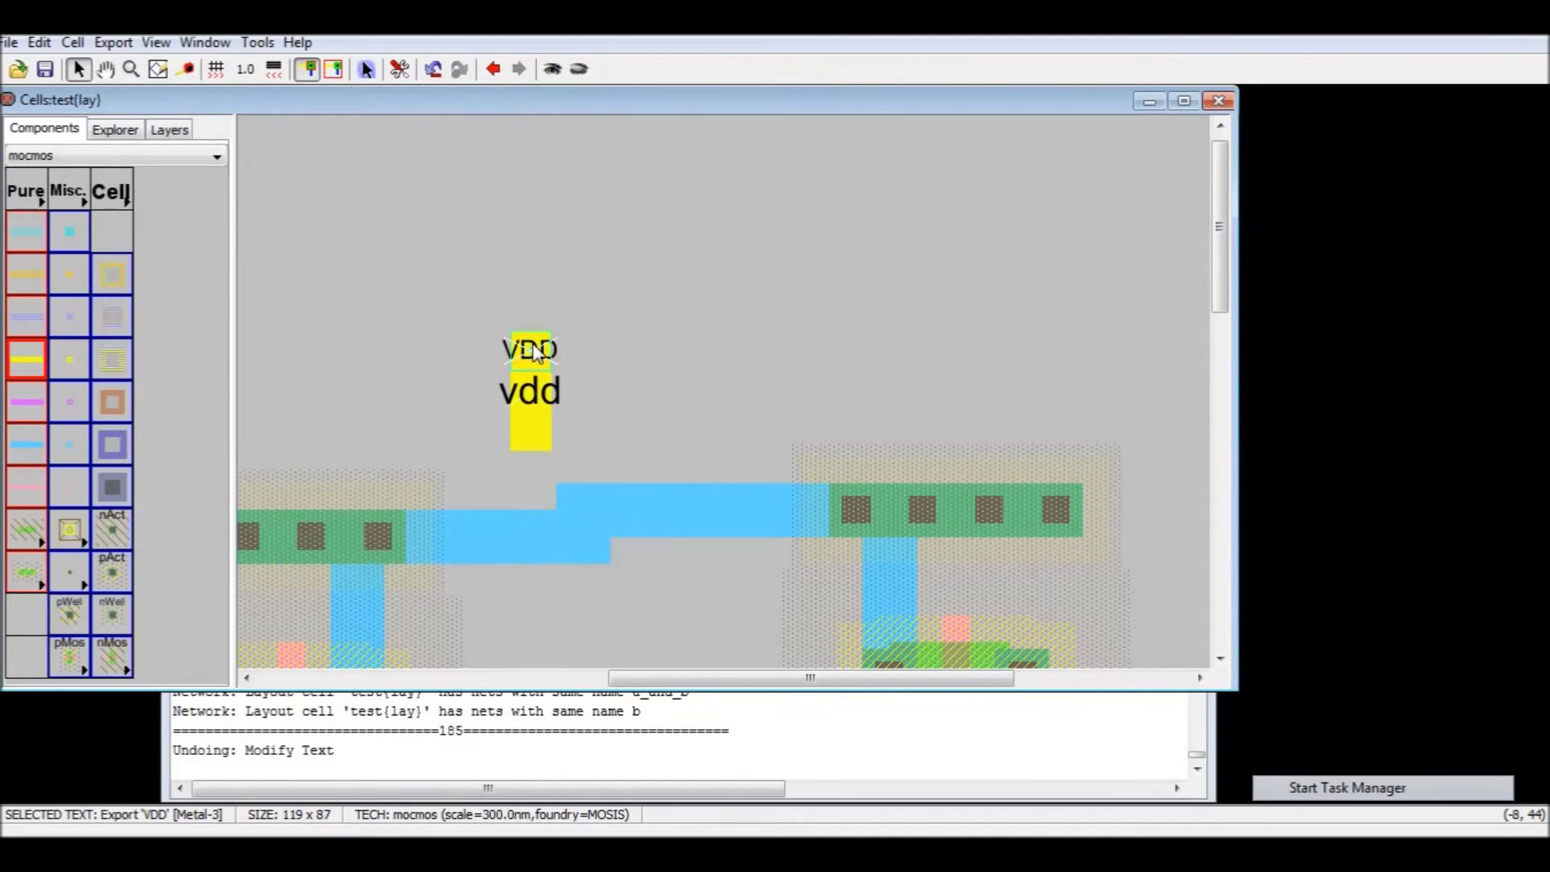
key(ctrl+i)
text(5)
key(Return)
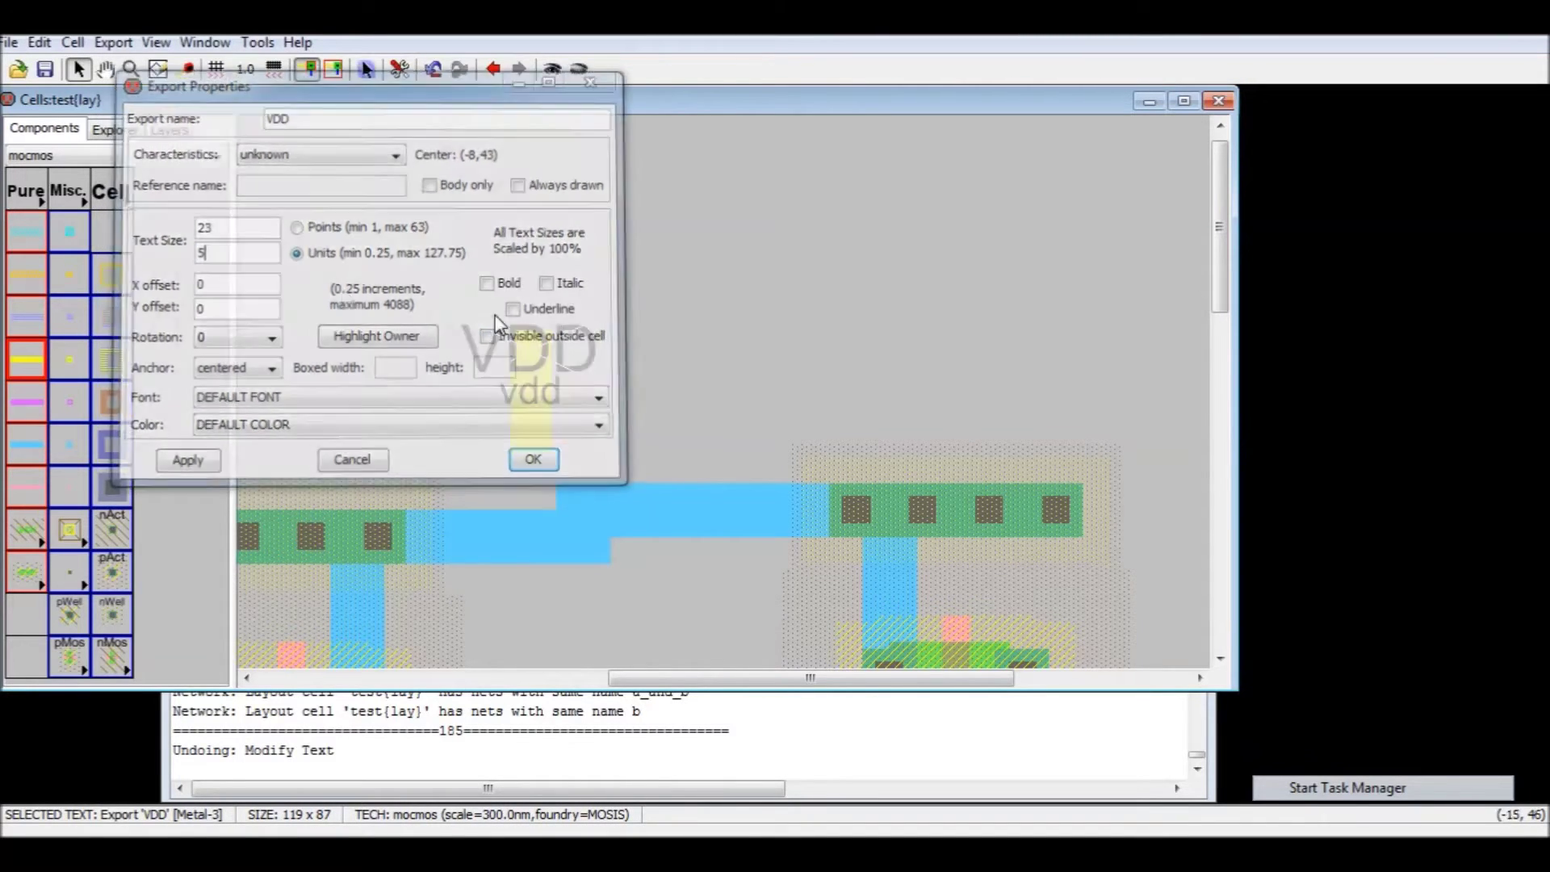
click(774, 343)
- Name the upper Metal-1 arc leading to the inverter's supply rail "vdd"
ctrl+scroll(709, 344, down, 5)
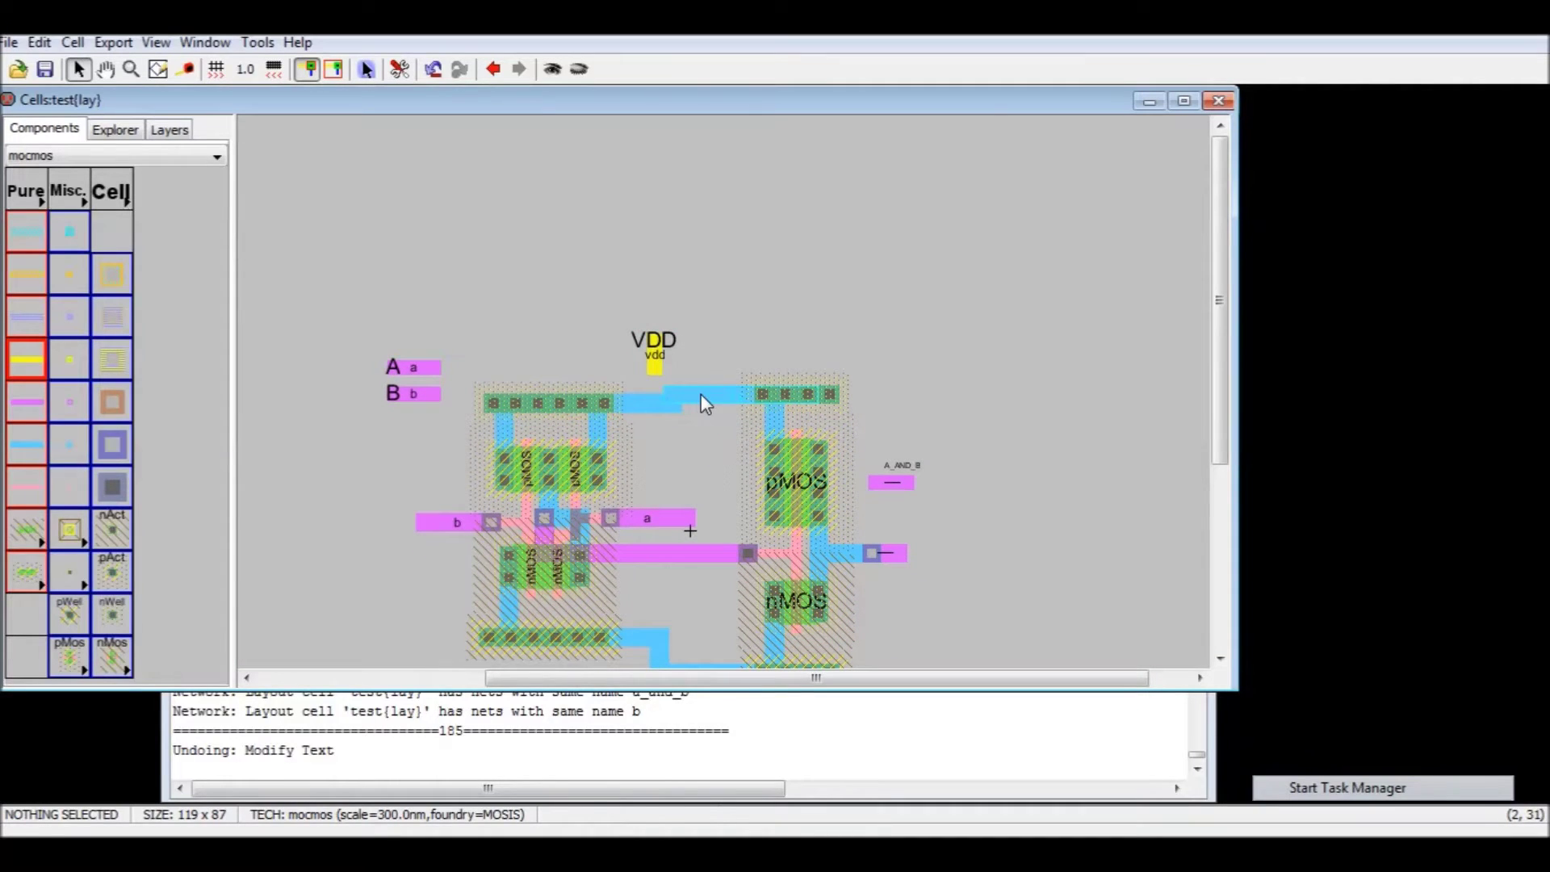
double_click(700, 393)
double_click(159, 342)
text(vdd)
key(Return)
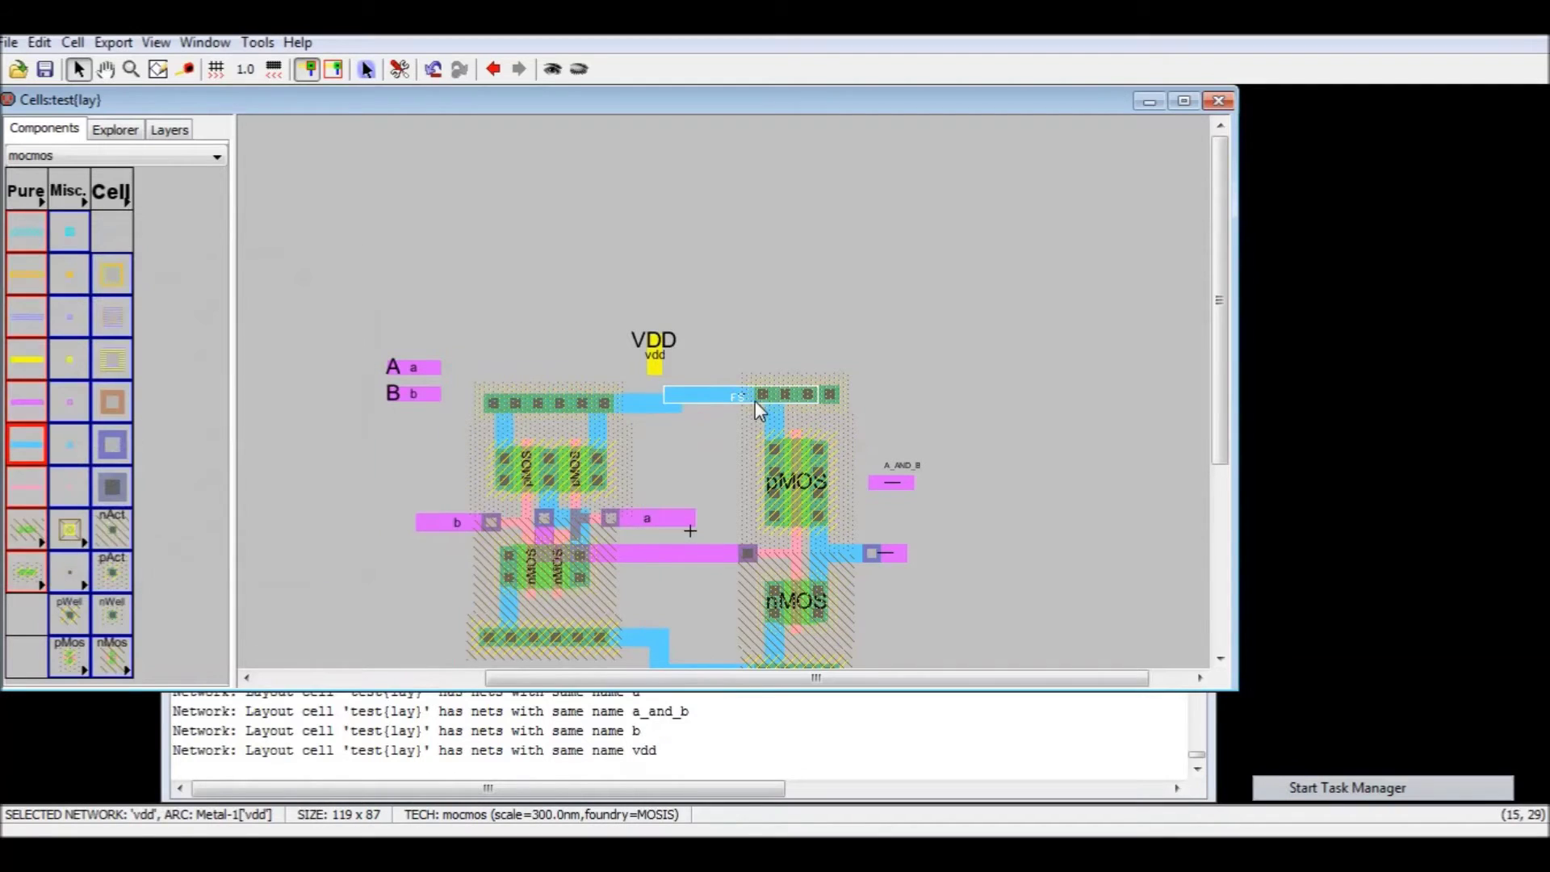
- Name the lower Metal-1 arc leading to the inverter's ground rail "gnd"
scroll(682, 603, down, 2)
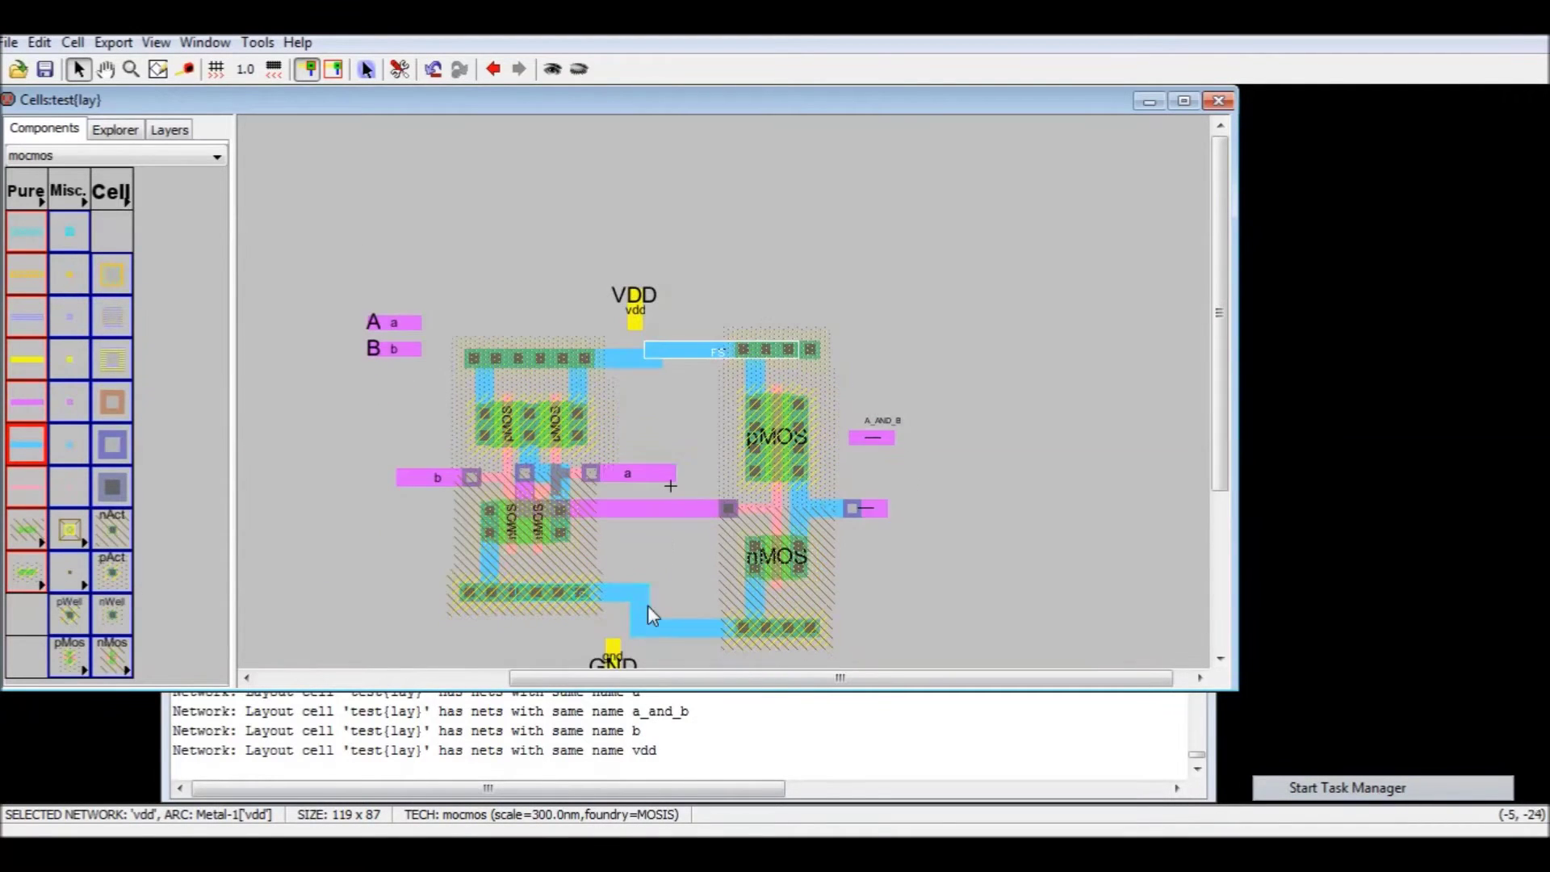
double_click(662, 627)
text(g)
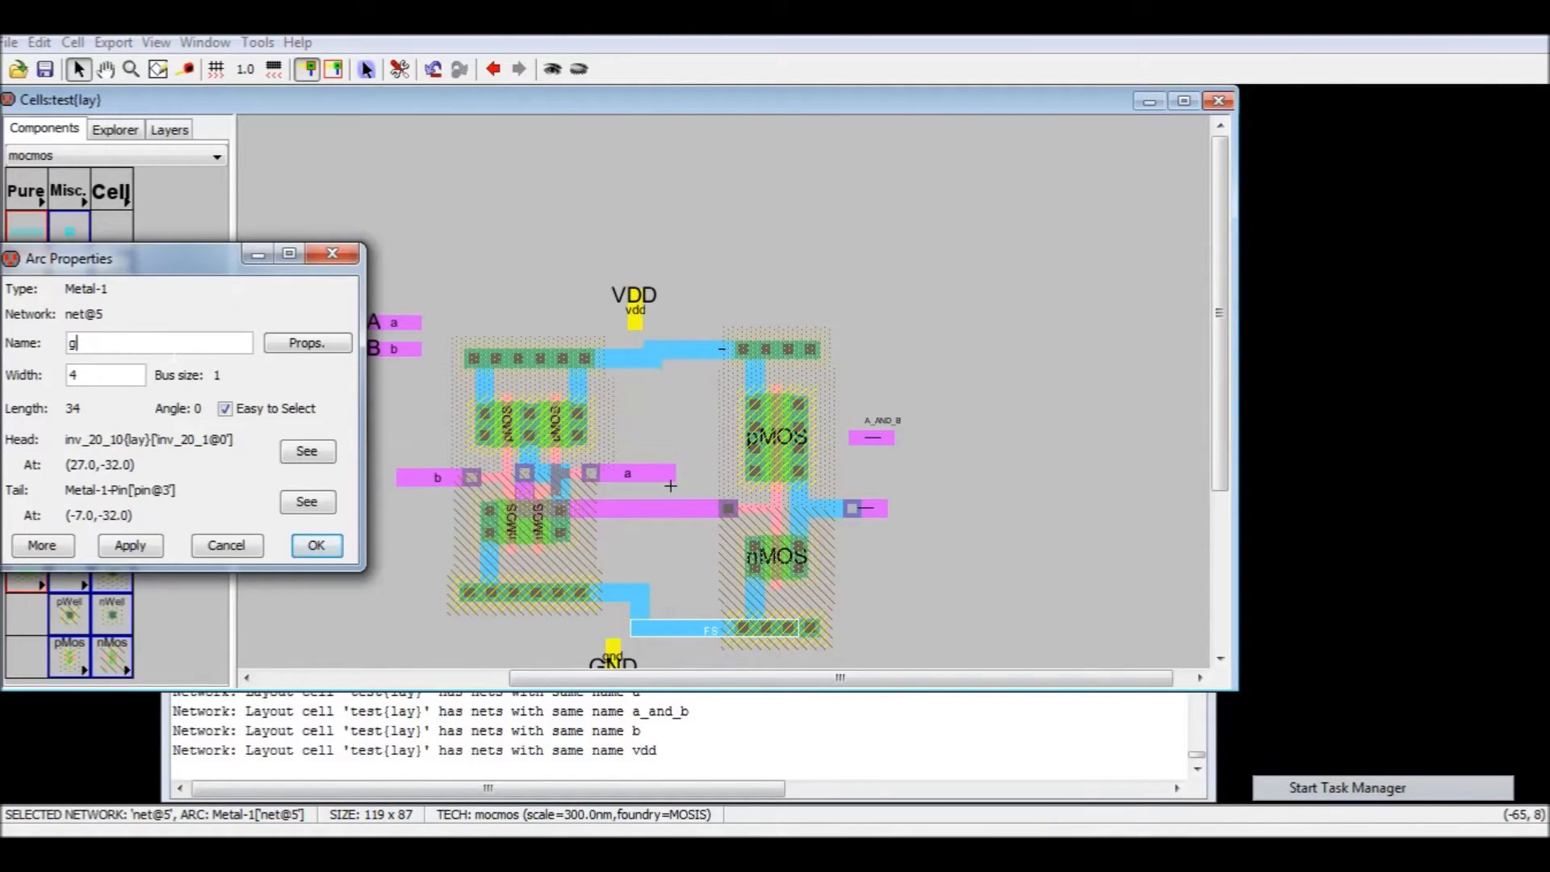
text(bn)
key(ctrl+a)
text(gnd)
key(Return)
click(687, 585)
- Run a design rule check on the test layout and look over the complete cell
key(F5)
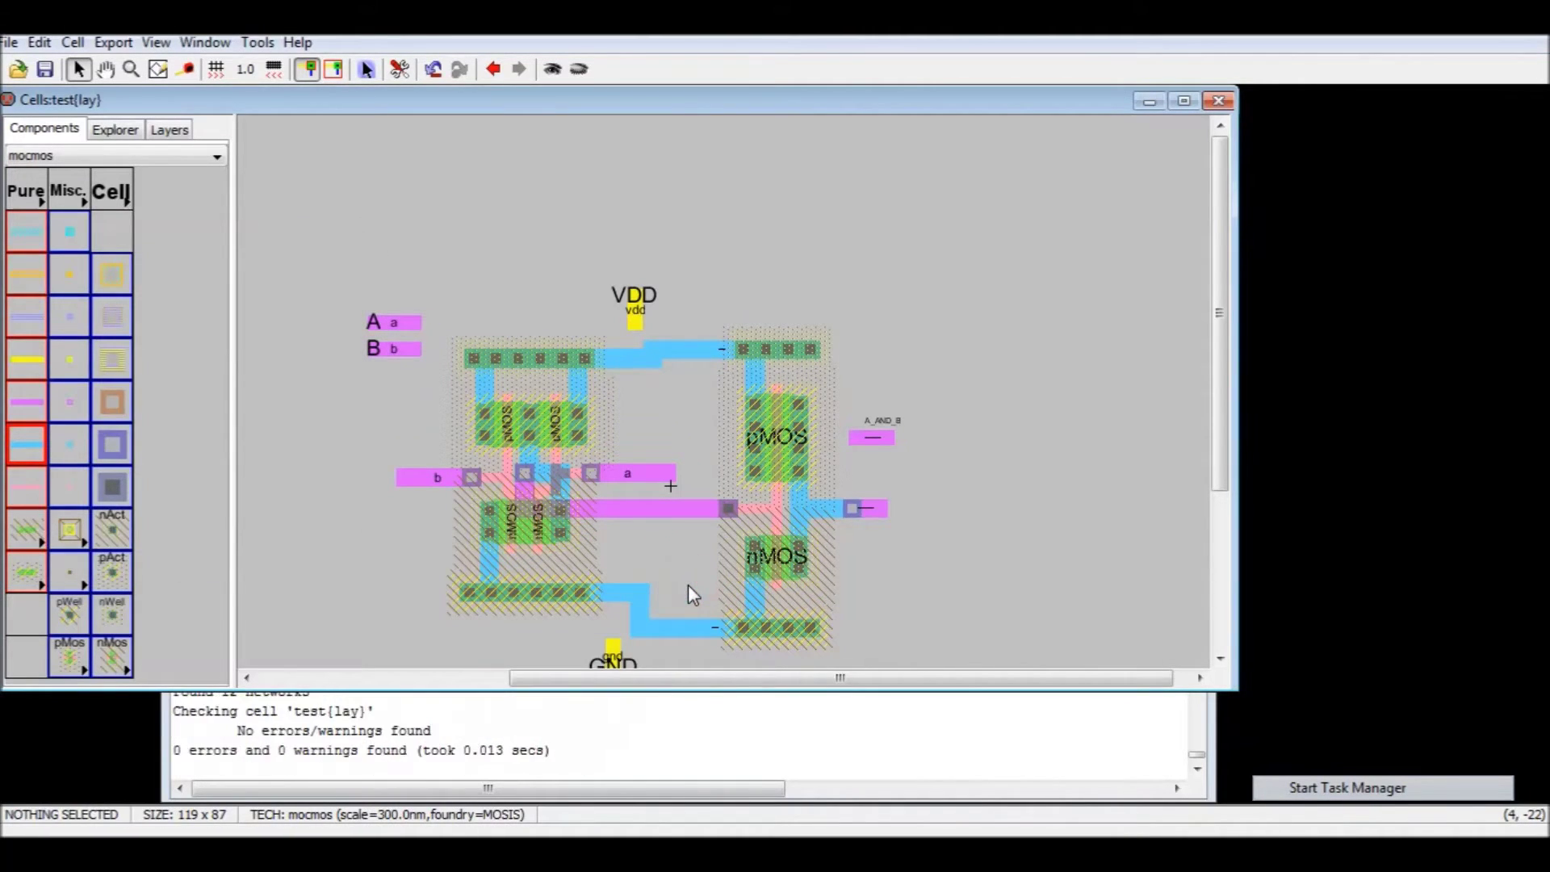
click(1127, 582)
ctrl+scroll(378, 565, up, 1)
scroll(388, 565, down, 2)
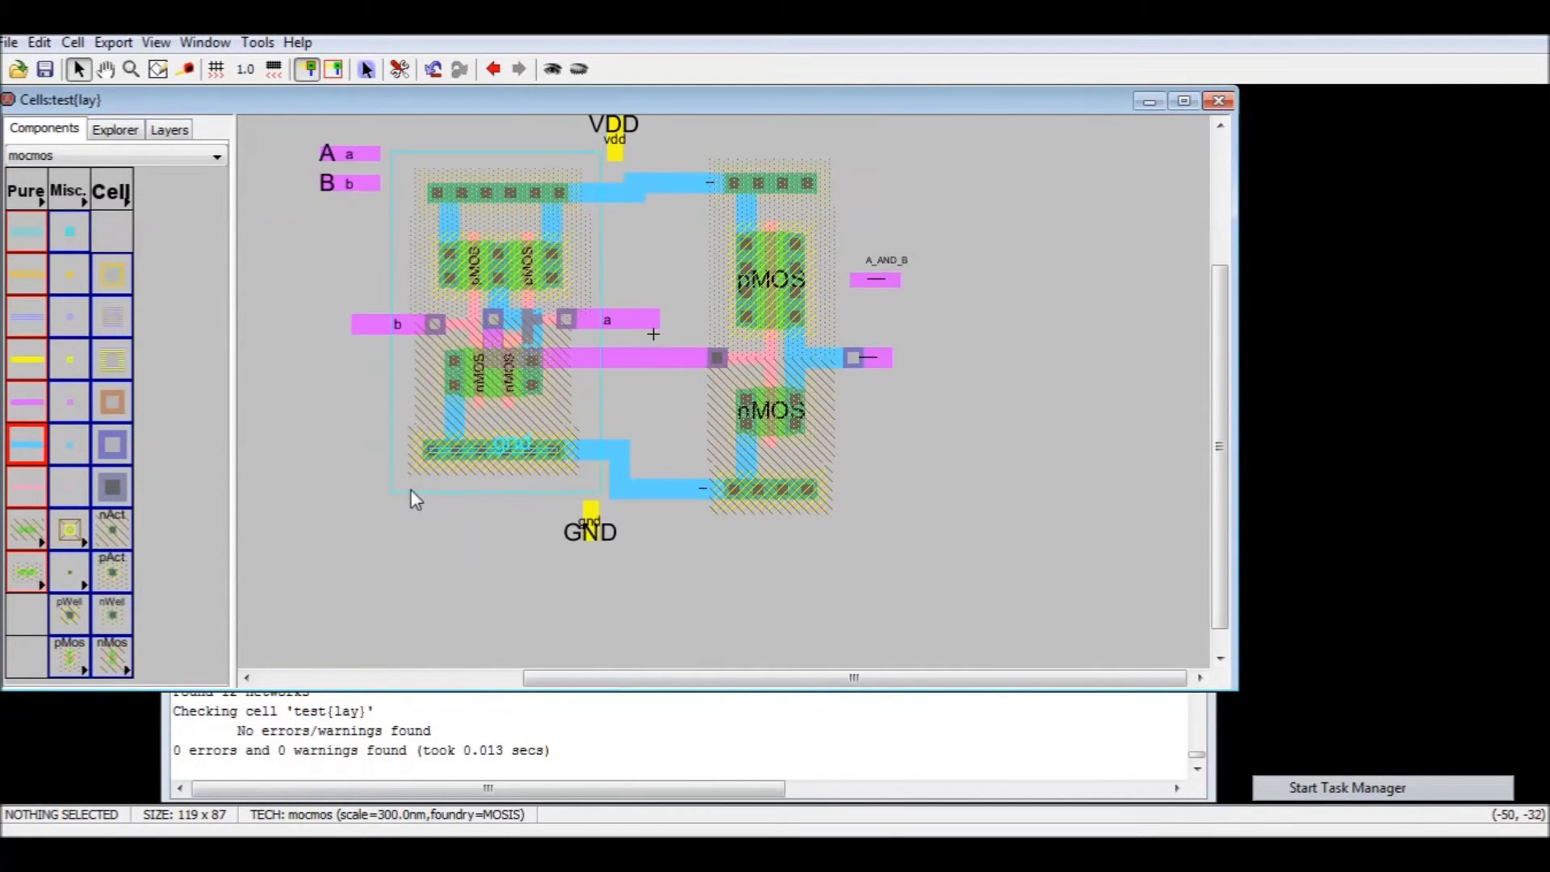
scroll(343, 503, up, 1)
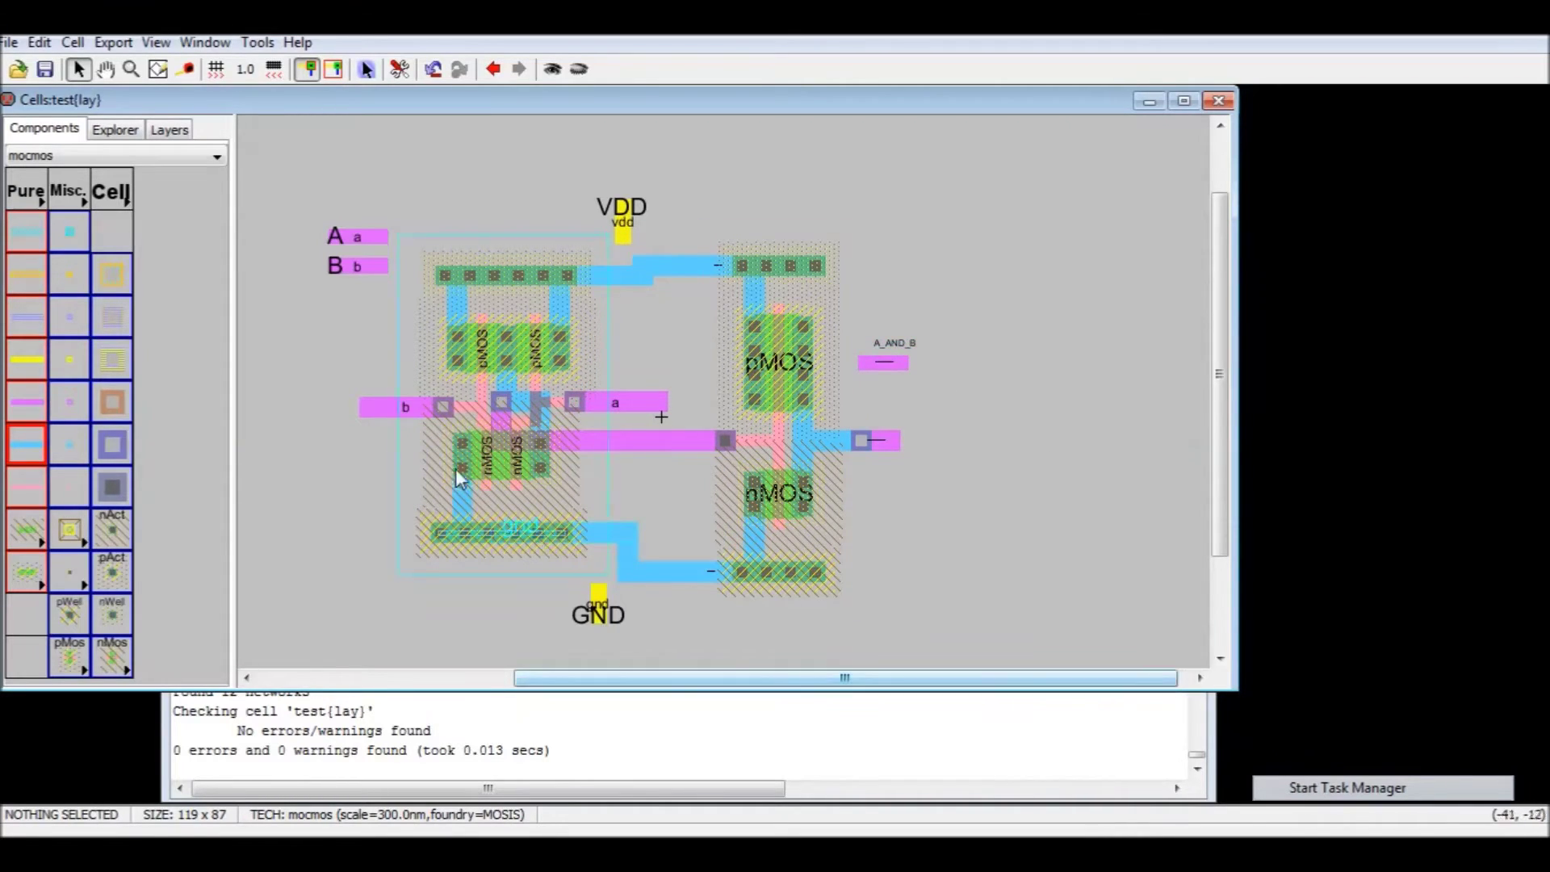
- Show the library's cell list and expand the XOR2 cell to see its views
click(117, 132)
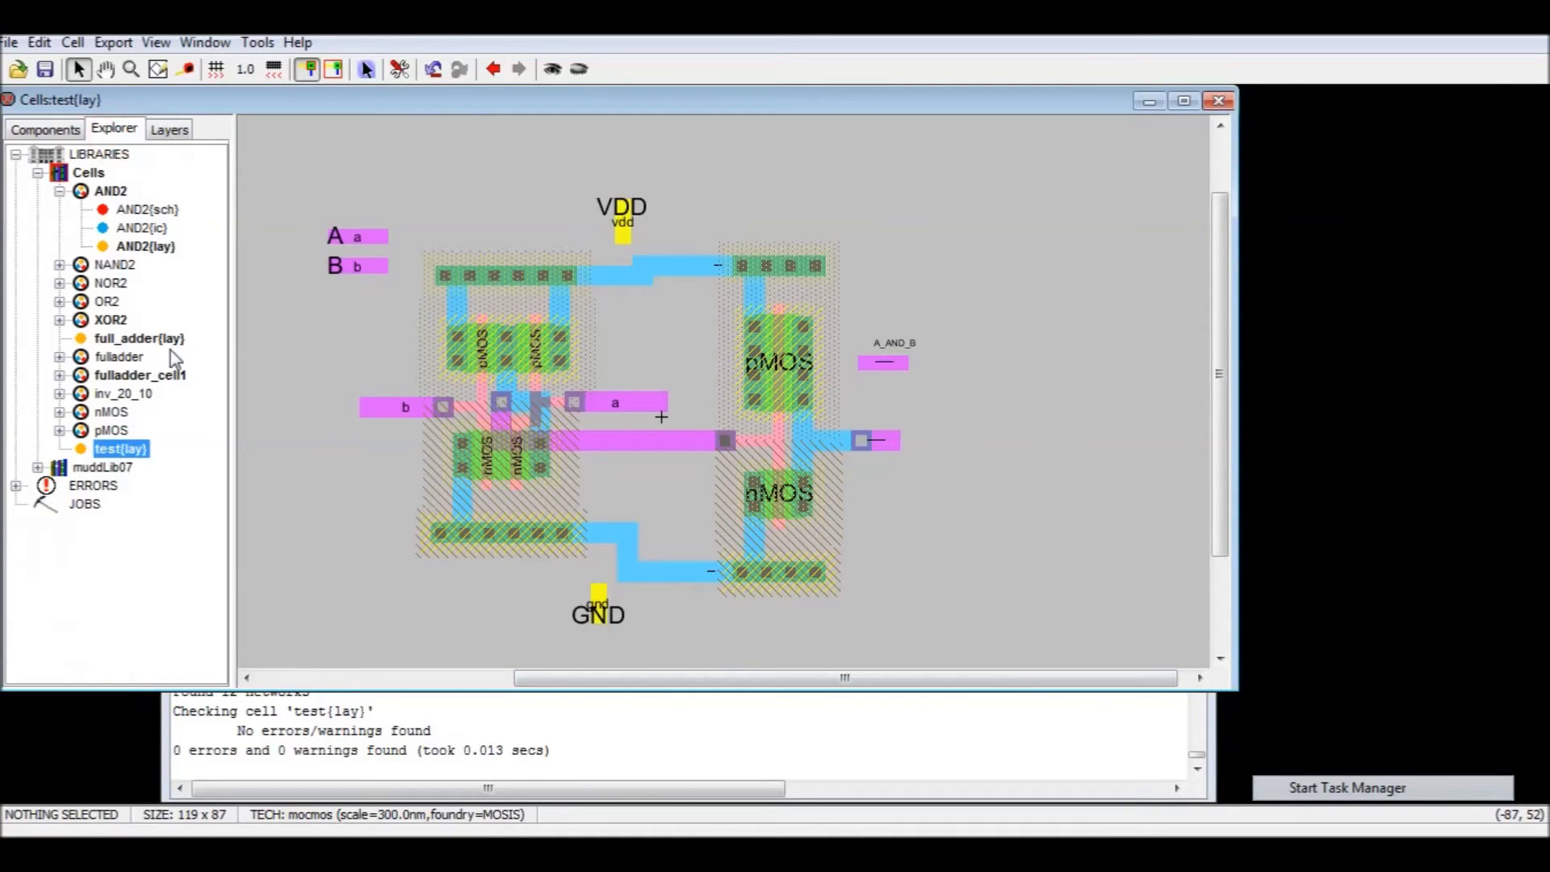
double_click(116, 320)
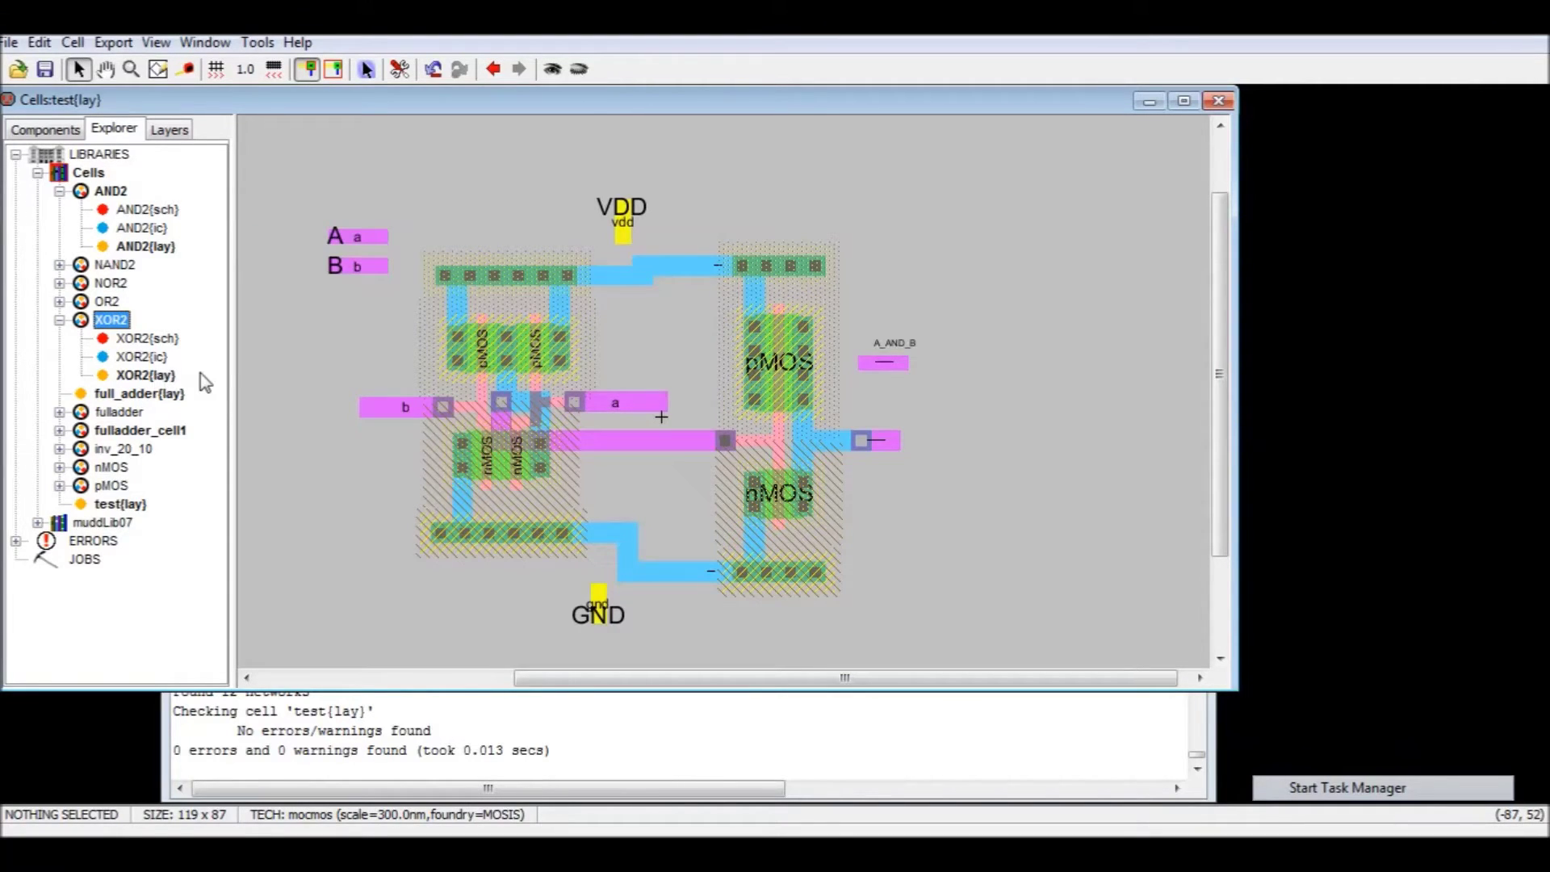
click(1511, 36)
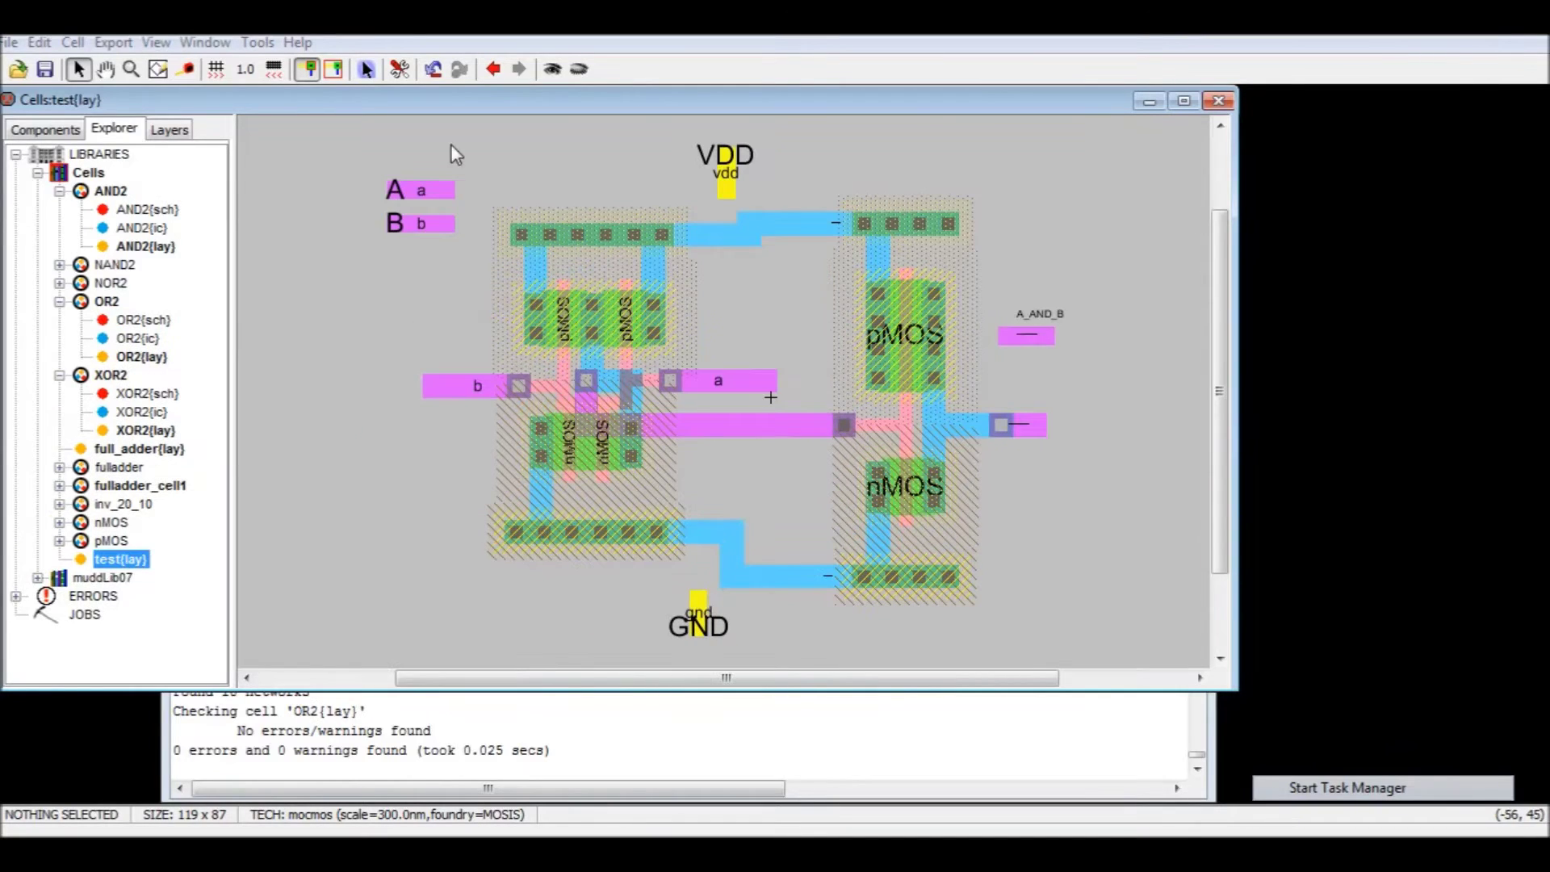
- Run the ERC well check on the test layout and step to the first reported error
click(257, 42)
mouse_move(288, 200)
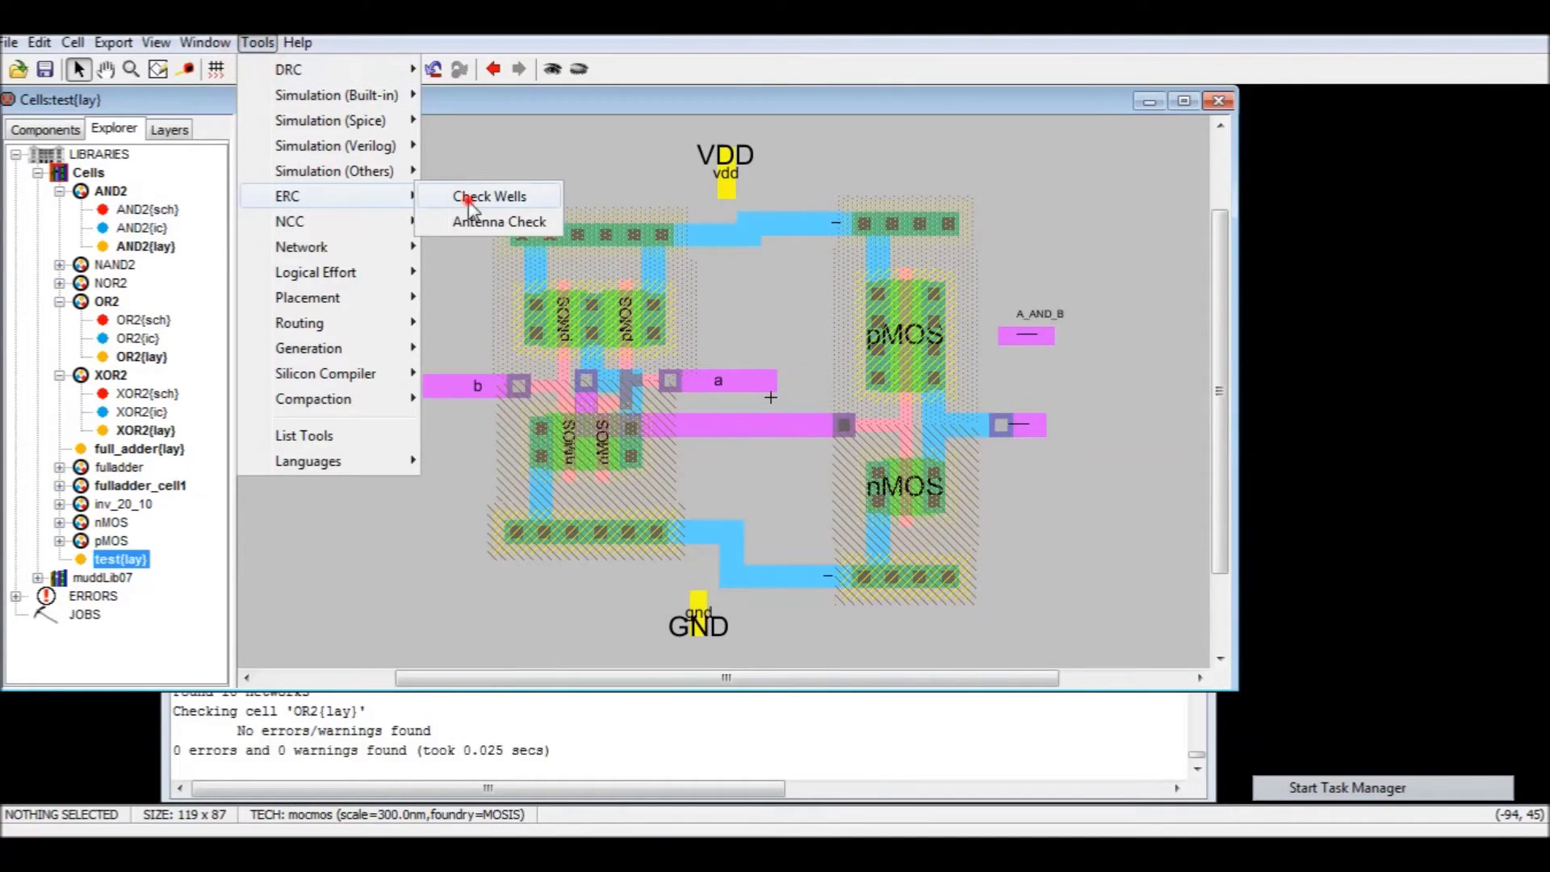
click(469, 201)
click(768, 457)
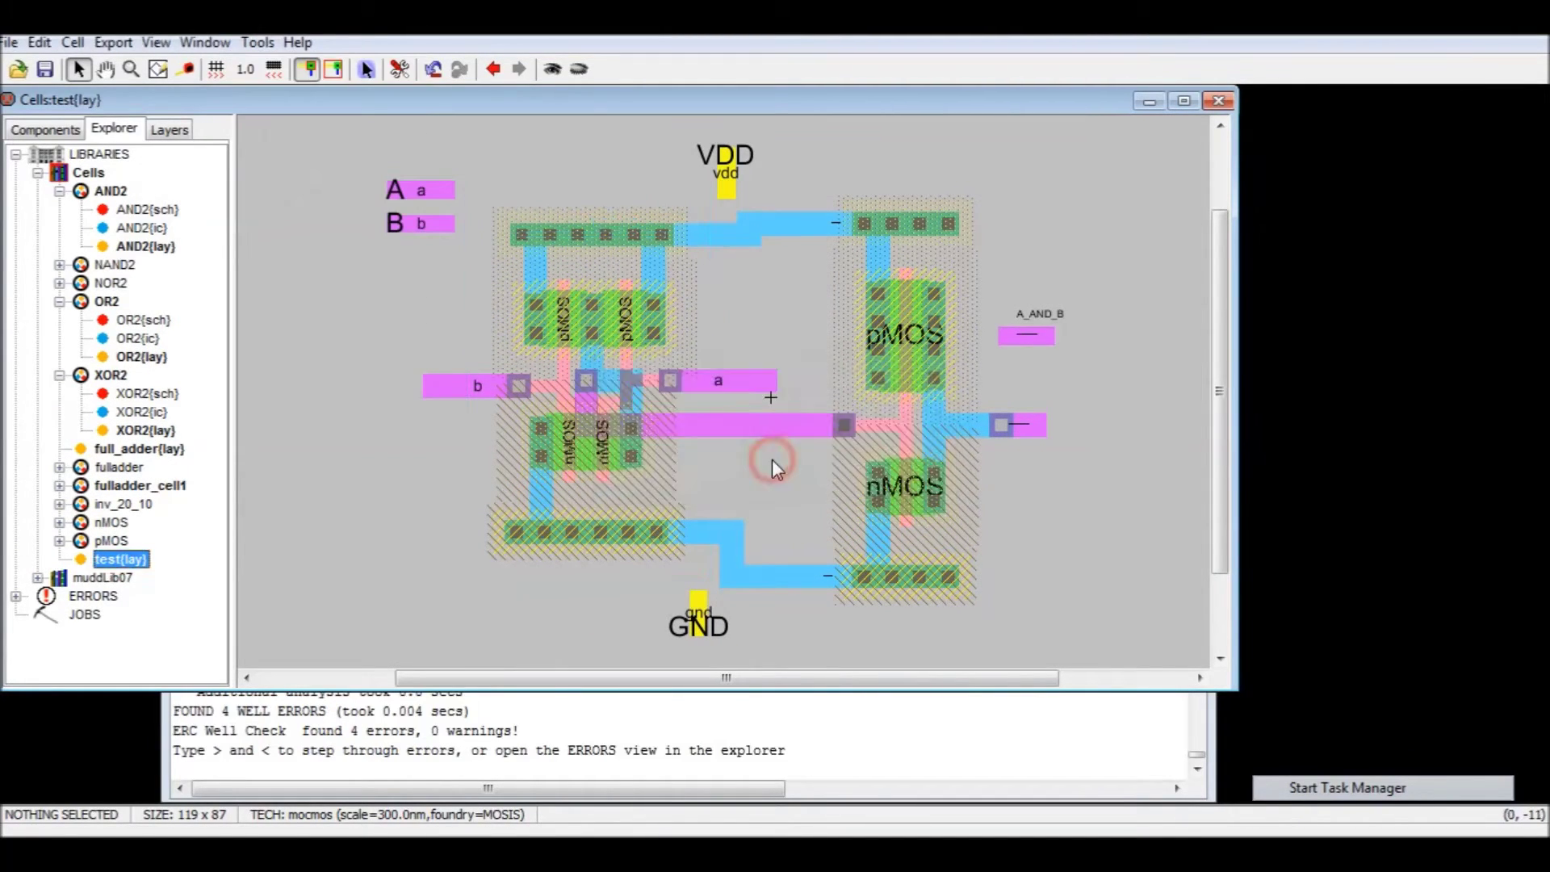
key(greater)
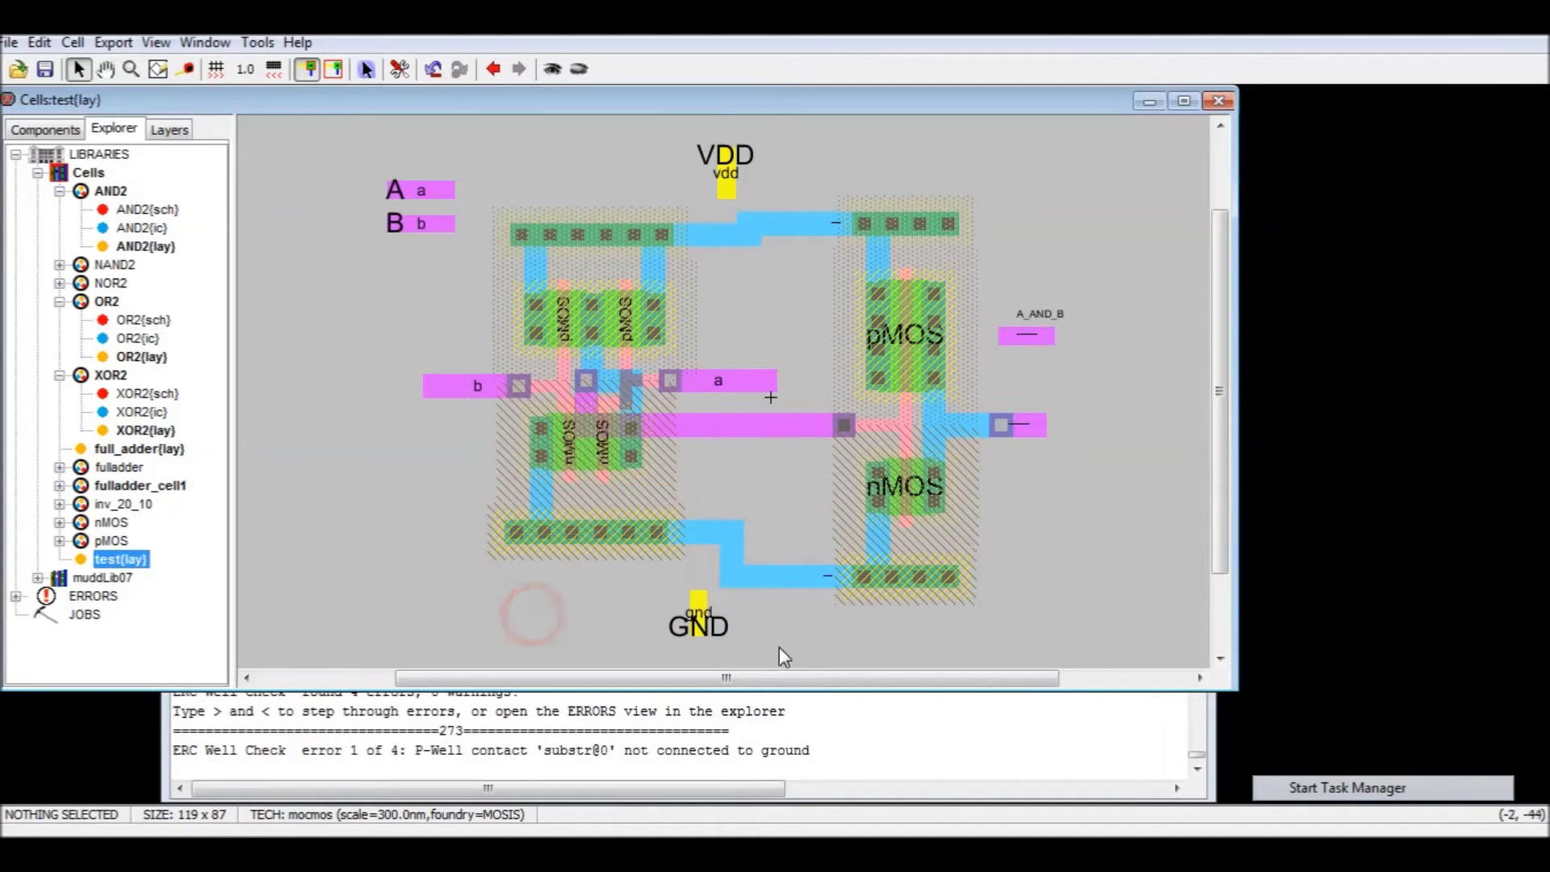
- Delete the gnd and vdd arc names from the Metal-3 export arcs and the Metal-1 rail arcs
click(710, 604)
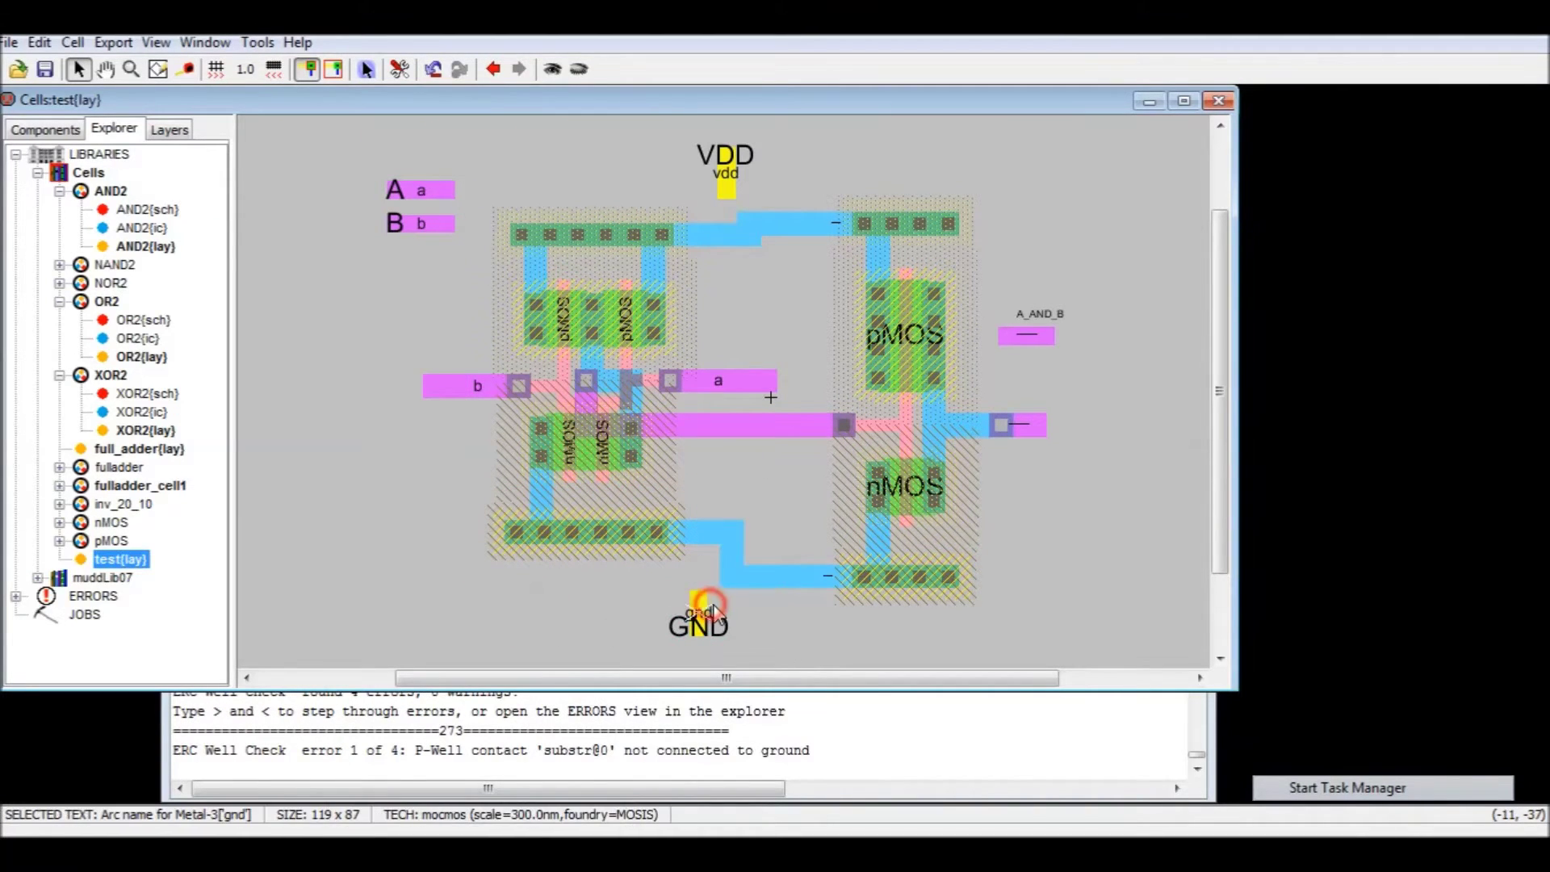
key(Delete)
click(825, 578)
key(Delete)
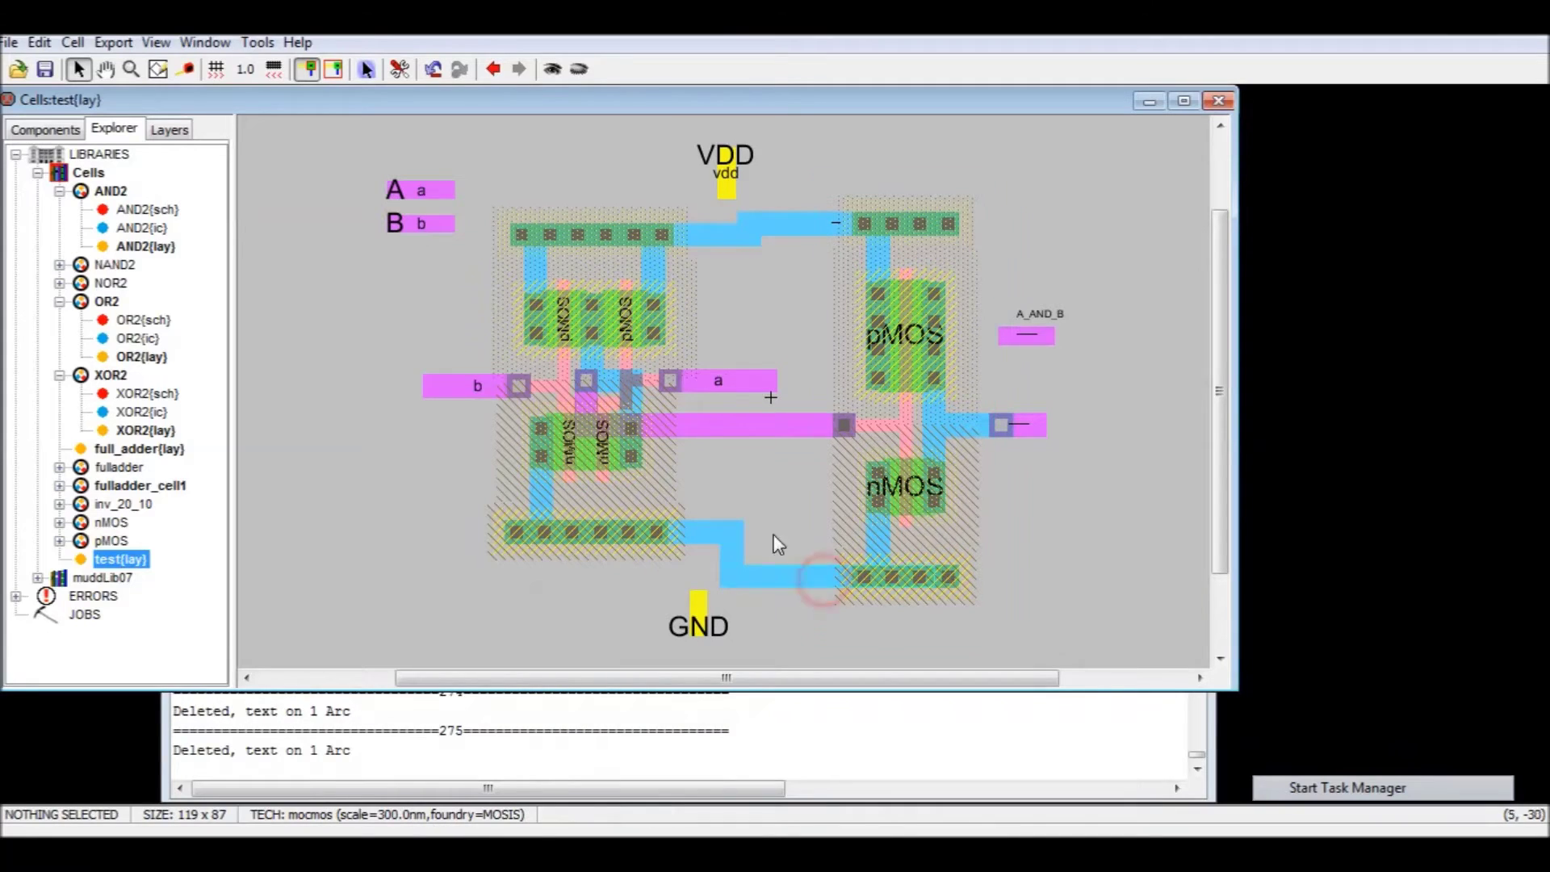
click(834, 224)
key(Delete)
click(725, 178)
key(Delete)
- Wire the VDD Metal-3 arc to the upper Metal-1 rail and the GND Metal-3 arc to the lower Metal-1 rail
drag(725, 187, 730, 229)
right_drag(730, 229, 730, 232)
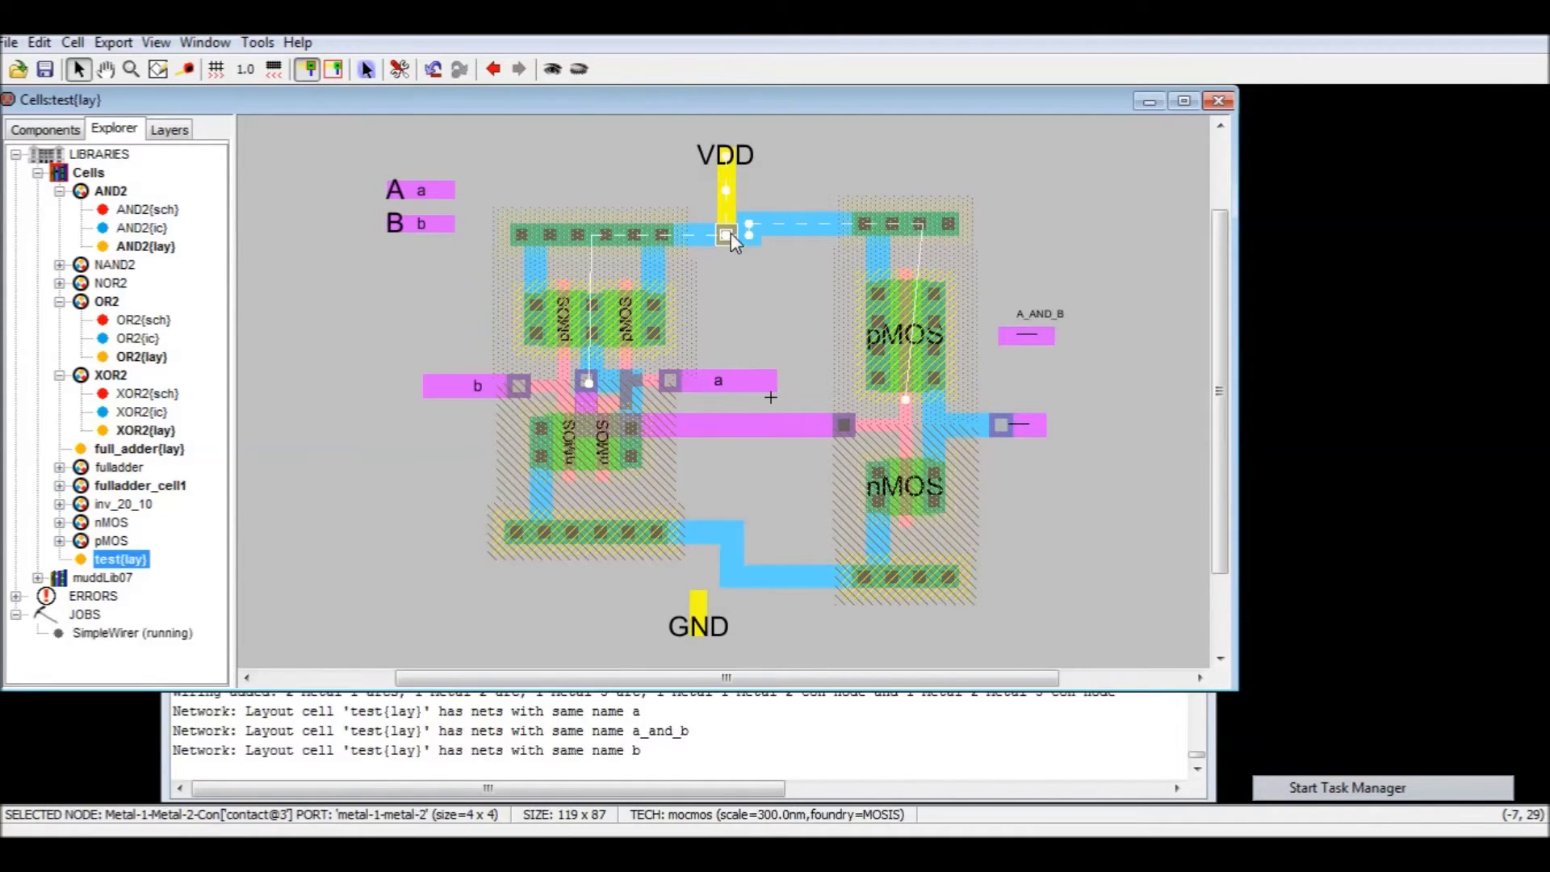
click(696, 614)
right_drag(698, 604, 699, 536)
click(753, 613)
- Rerun the design rule check and the ERC well check on the rewired test layout
key(F5)
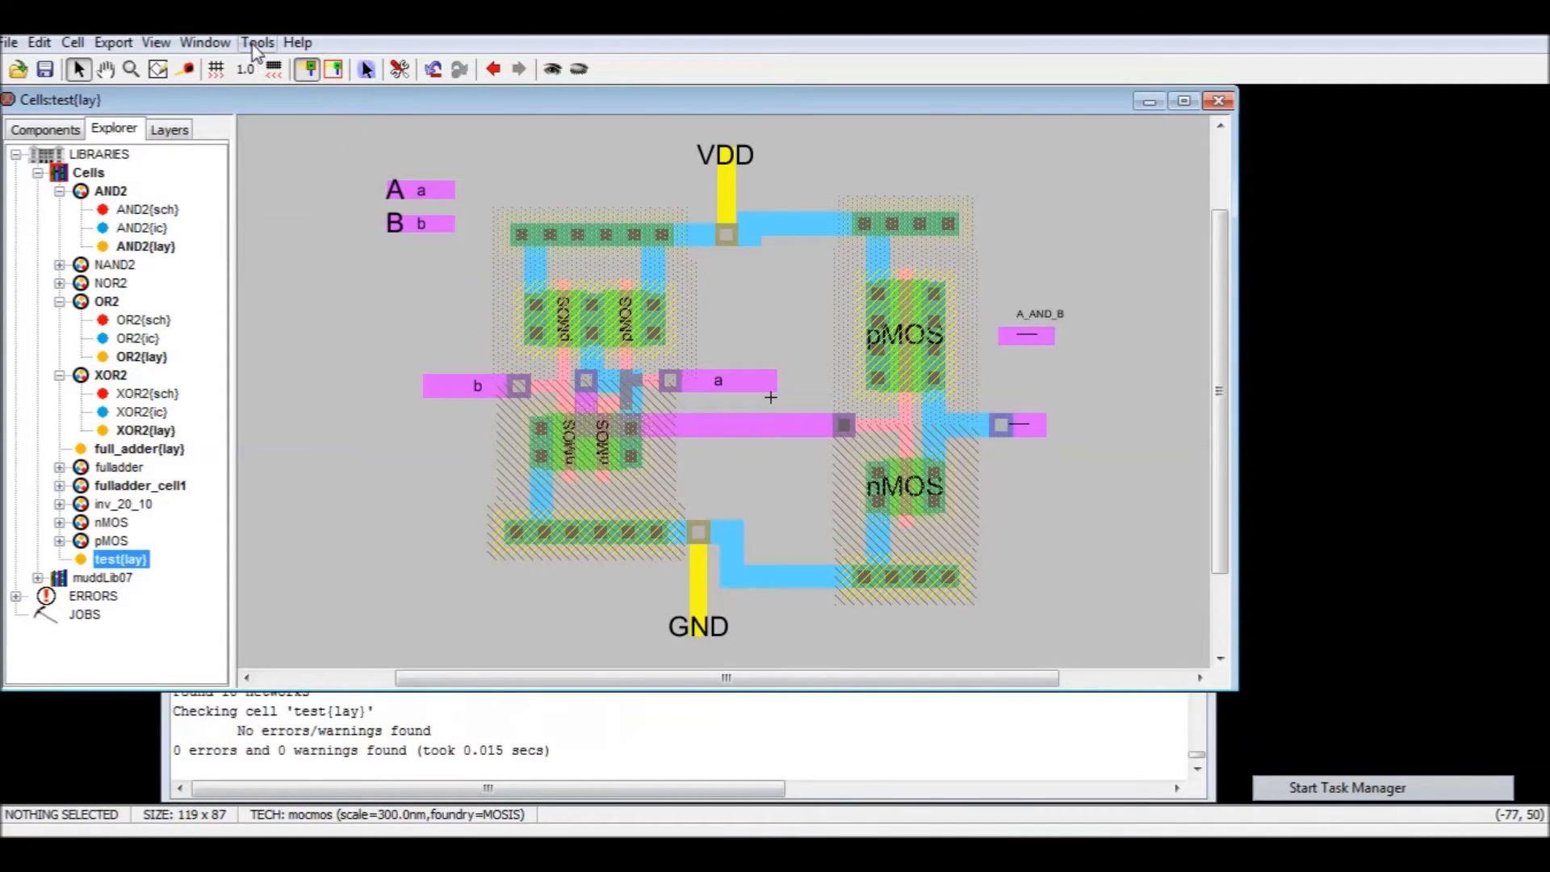
click(258, 42)
click(456, 197)
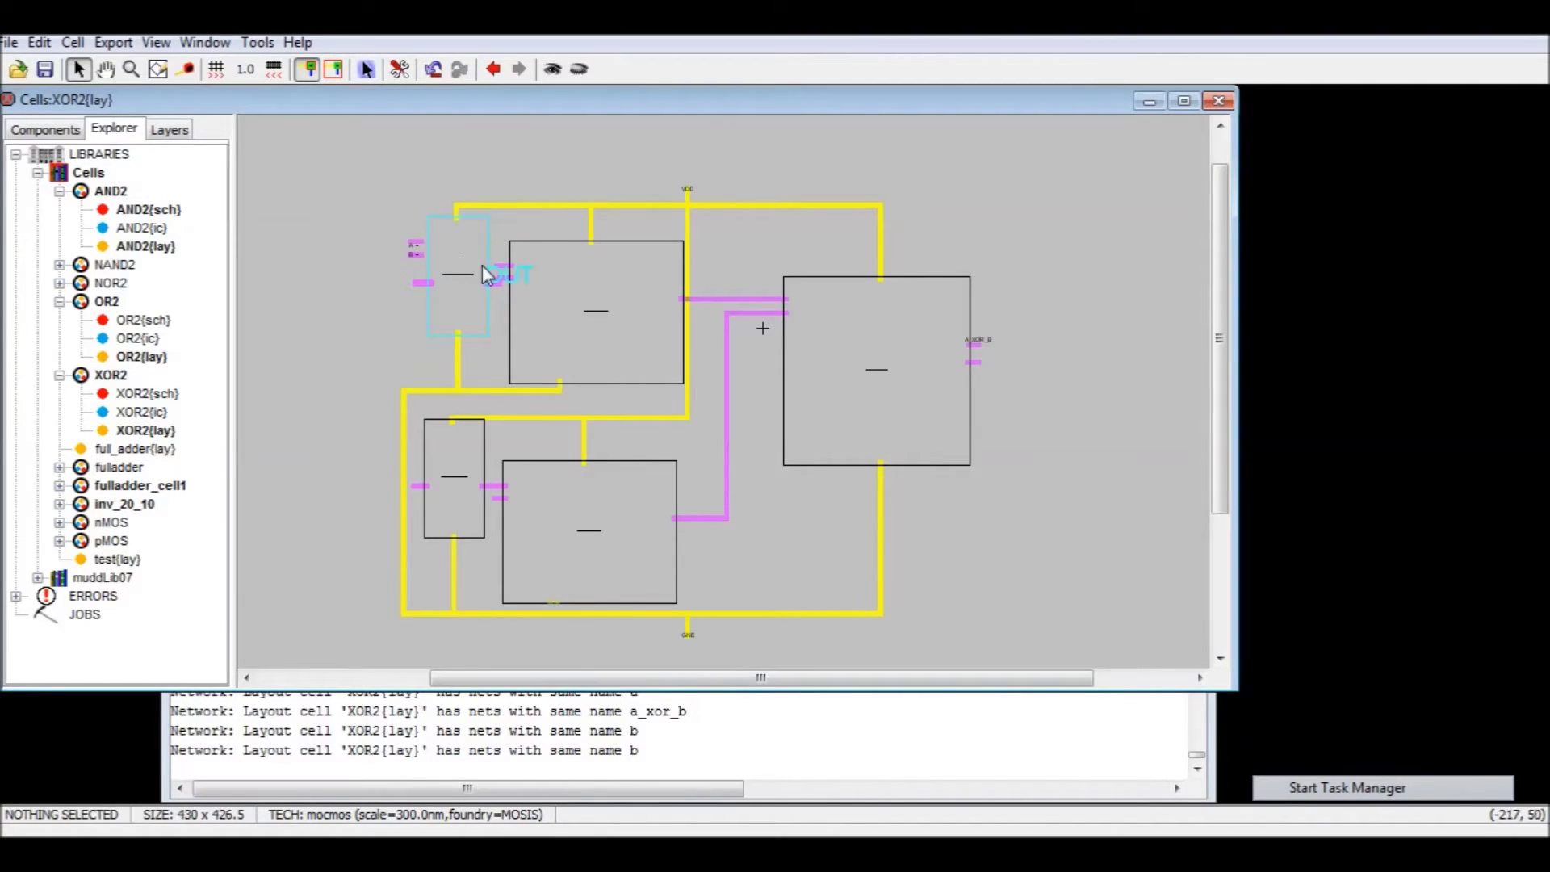
- Open the XOR2 schematic to examine its gate structure
click(159, 412)
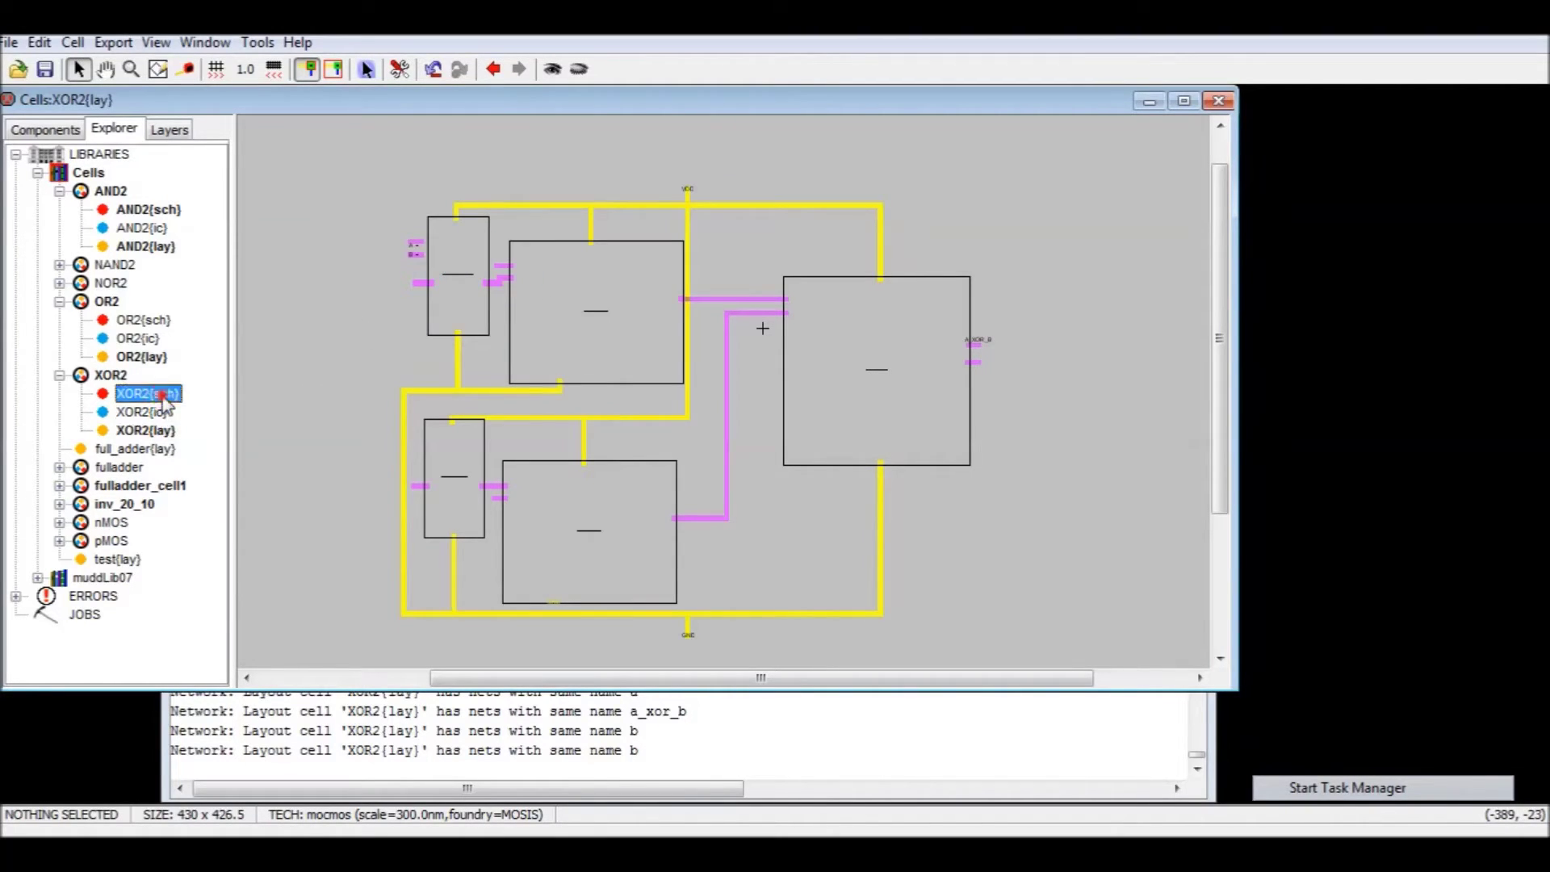
double_click(147, 394)
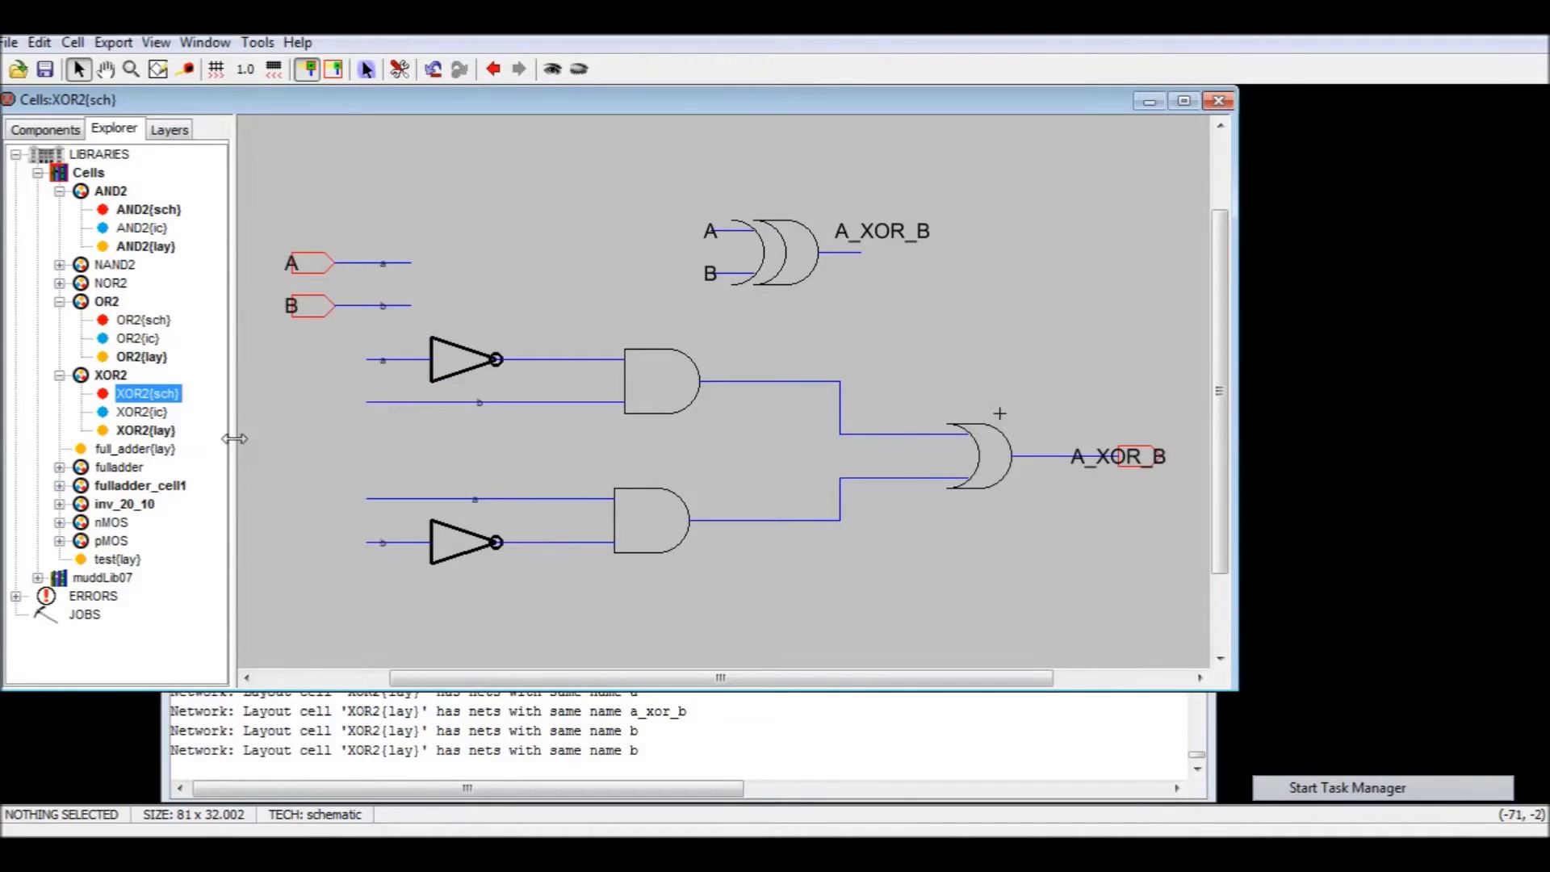
- Open the XOR2 layout and examine how the inverter, AND2 and OR2 instances are wired together
double_click(153, 432)
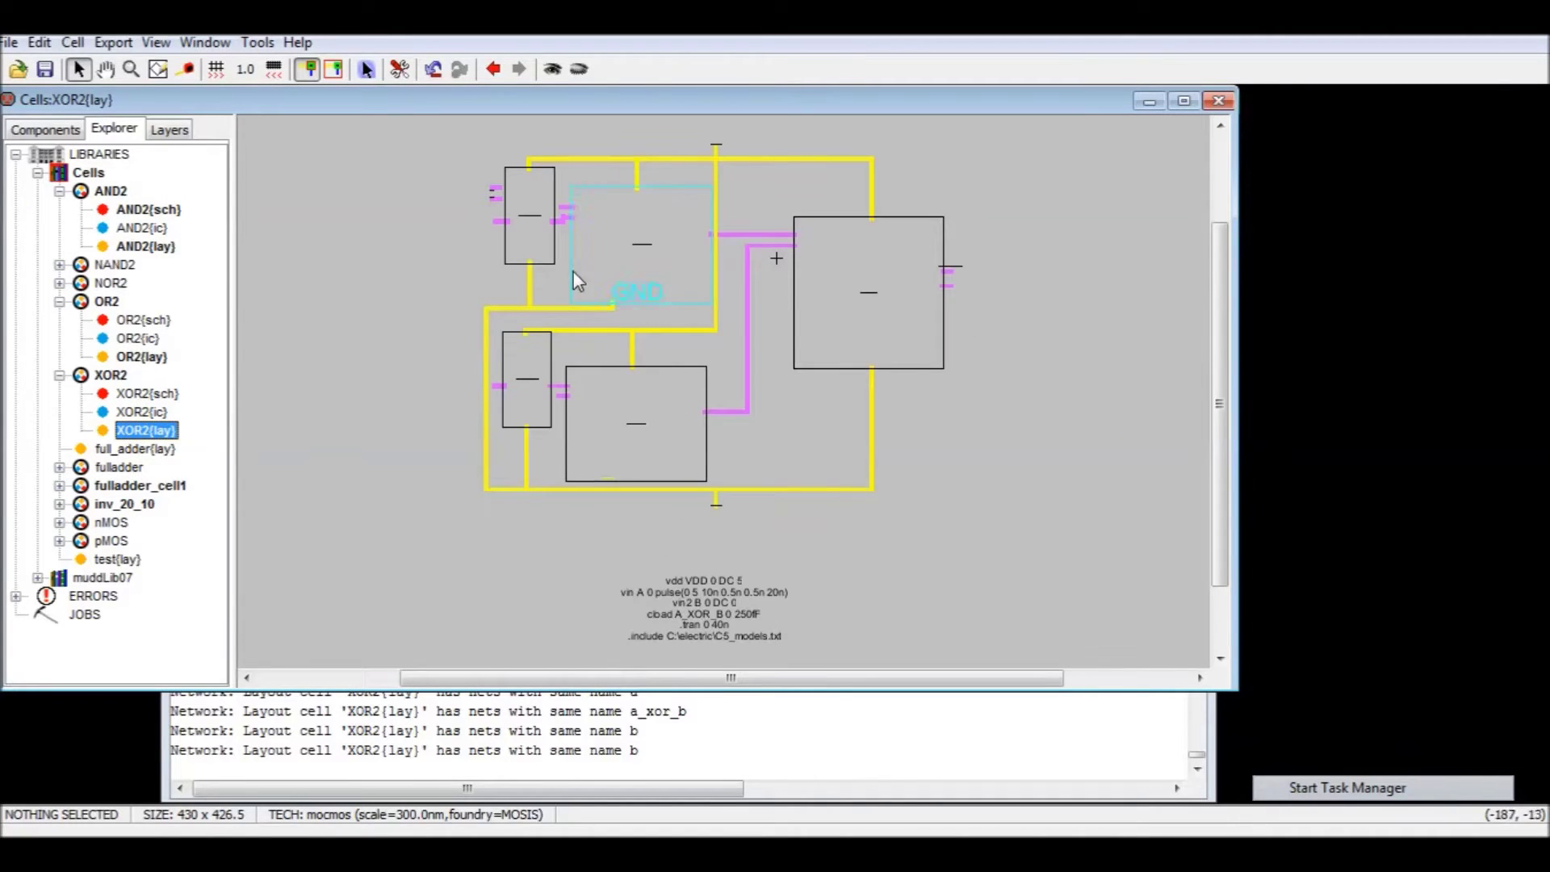
ctrl+scroll(600, 288, up, 3)
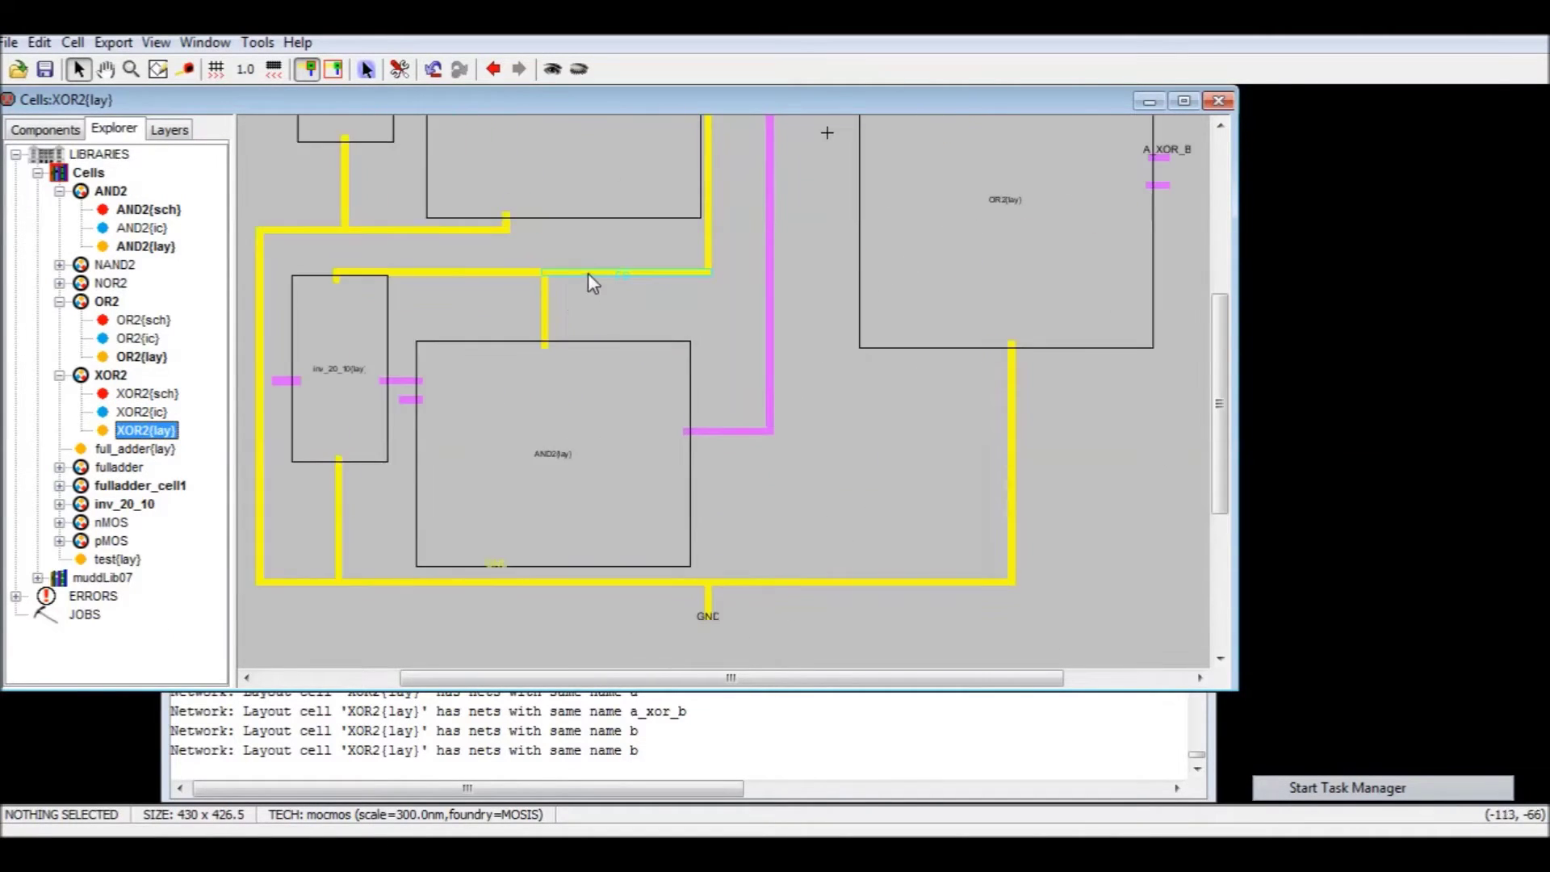
scroll(856, 443, up, 2)
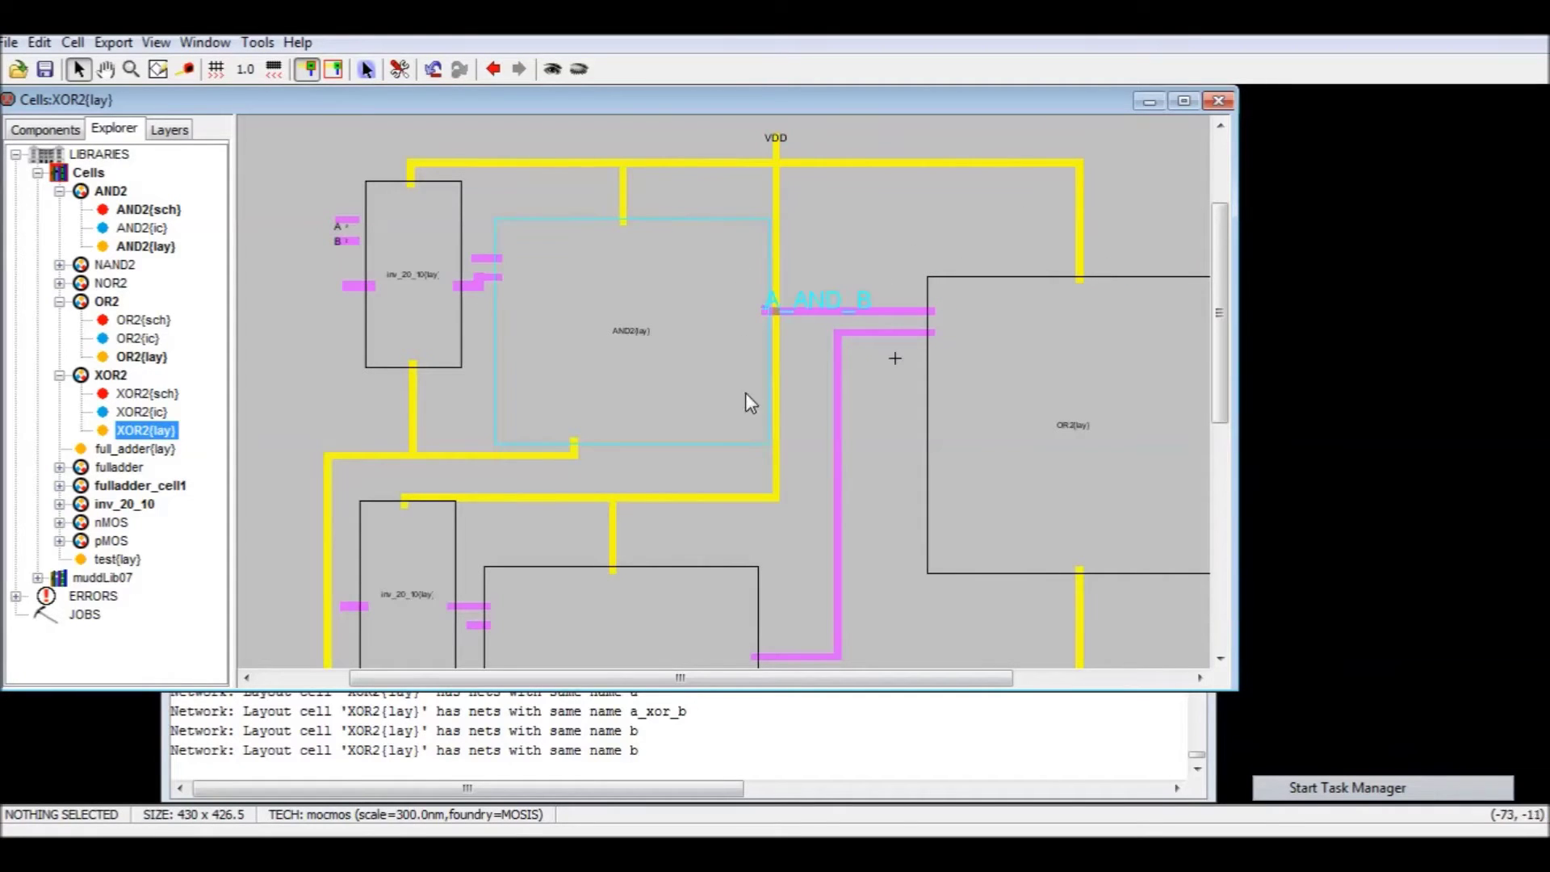
scroll(801, 411, down, 2)
scroll(801, 412, down, 5)
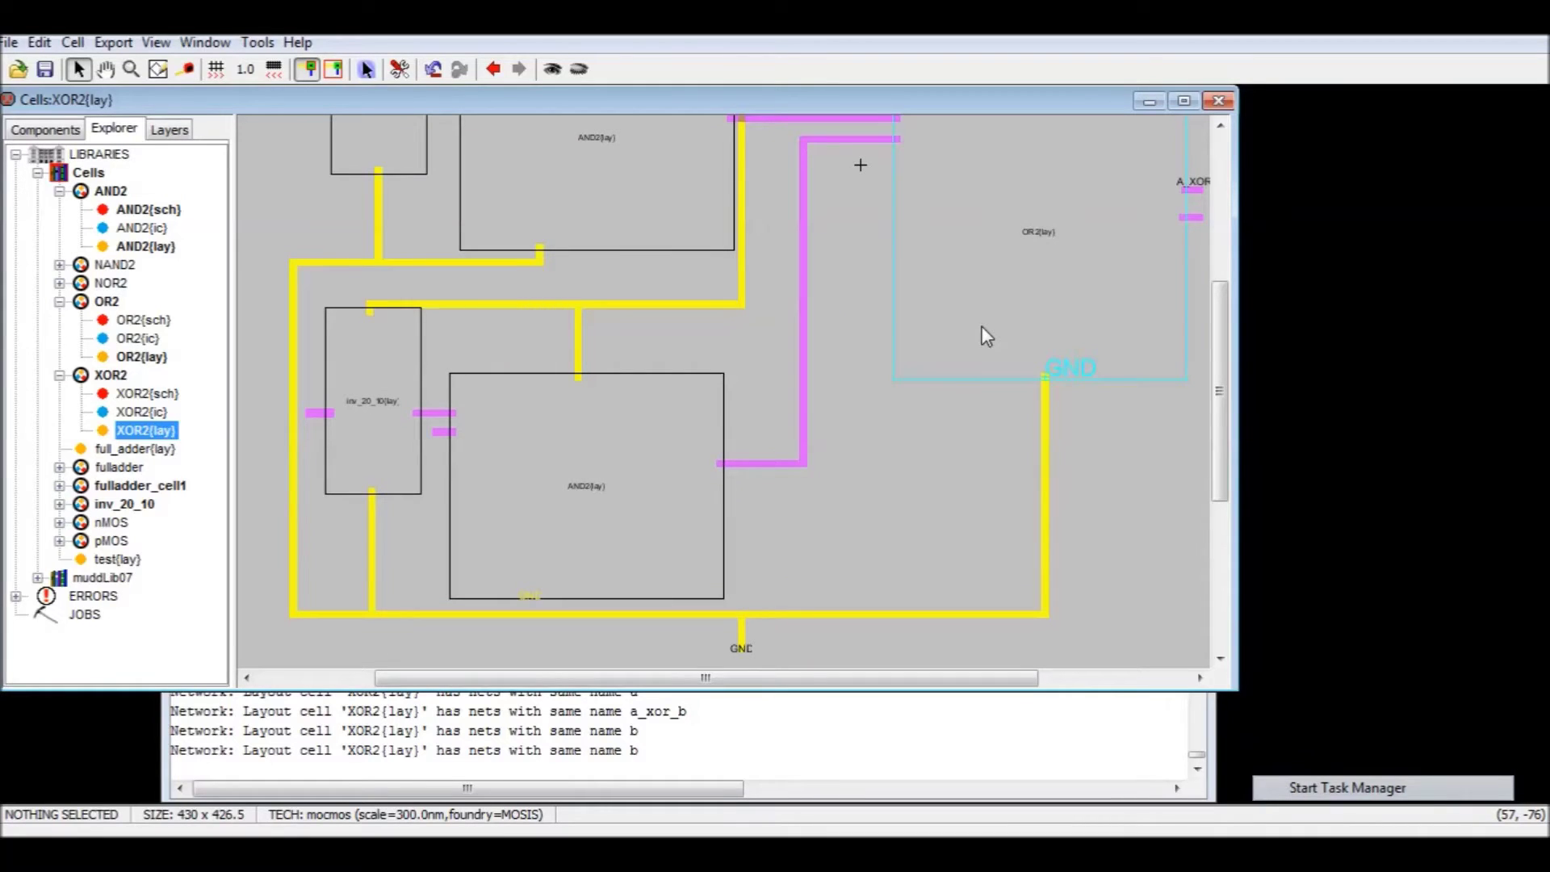
scroll(880, 473, up, 5)
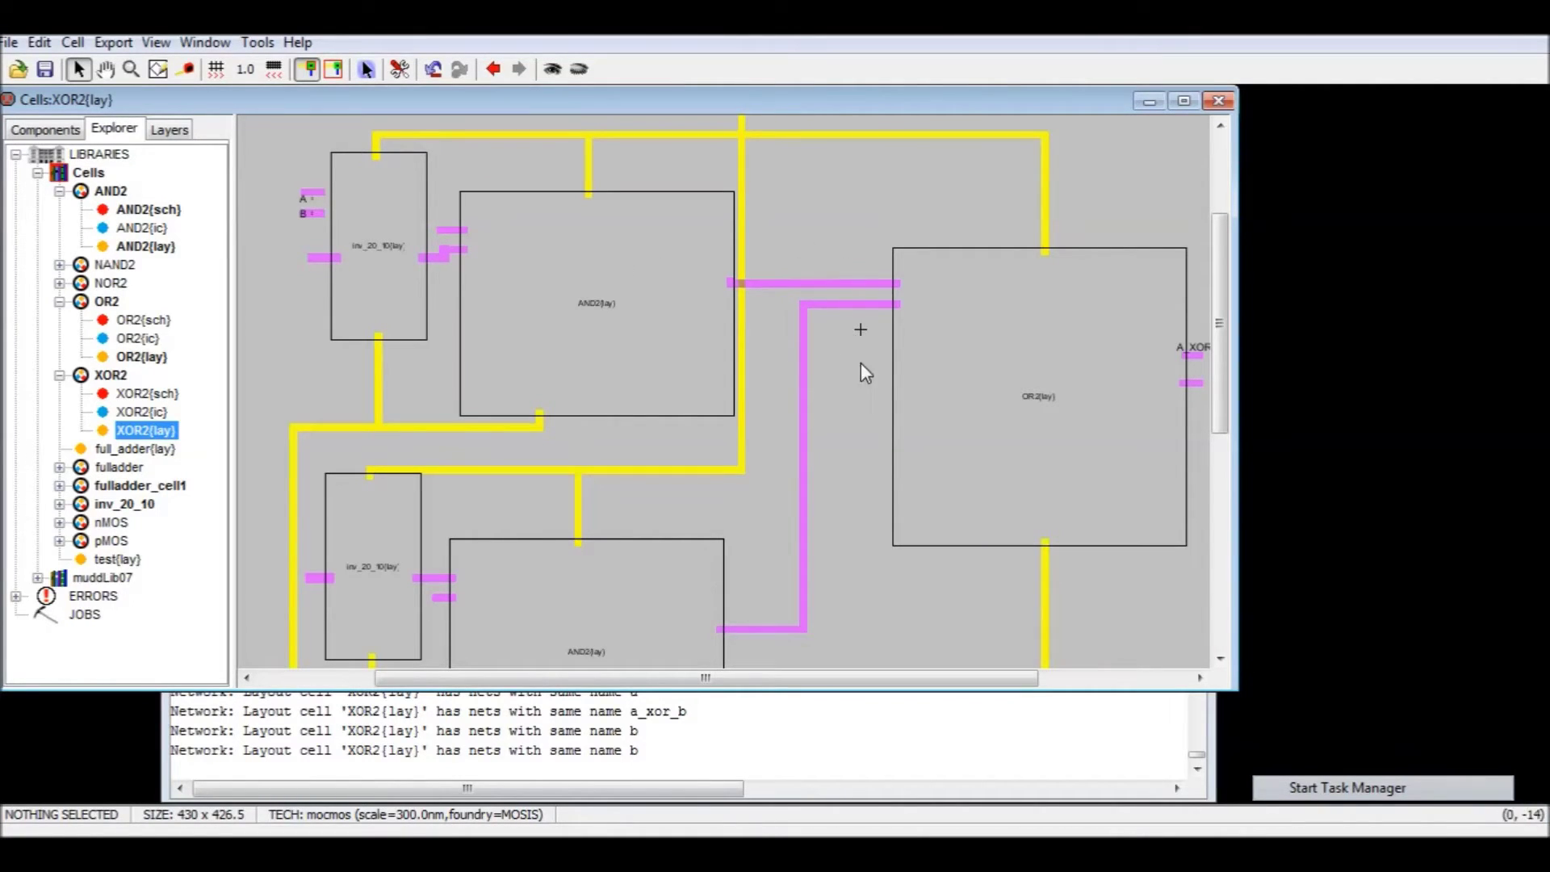
scroll(861, 388, down, 2)
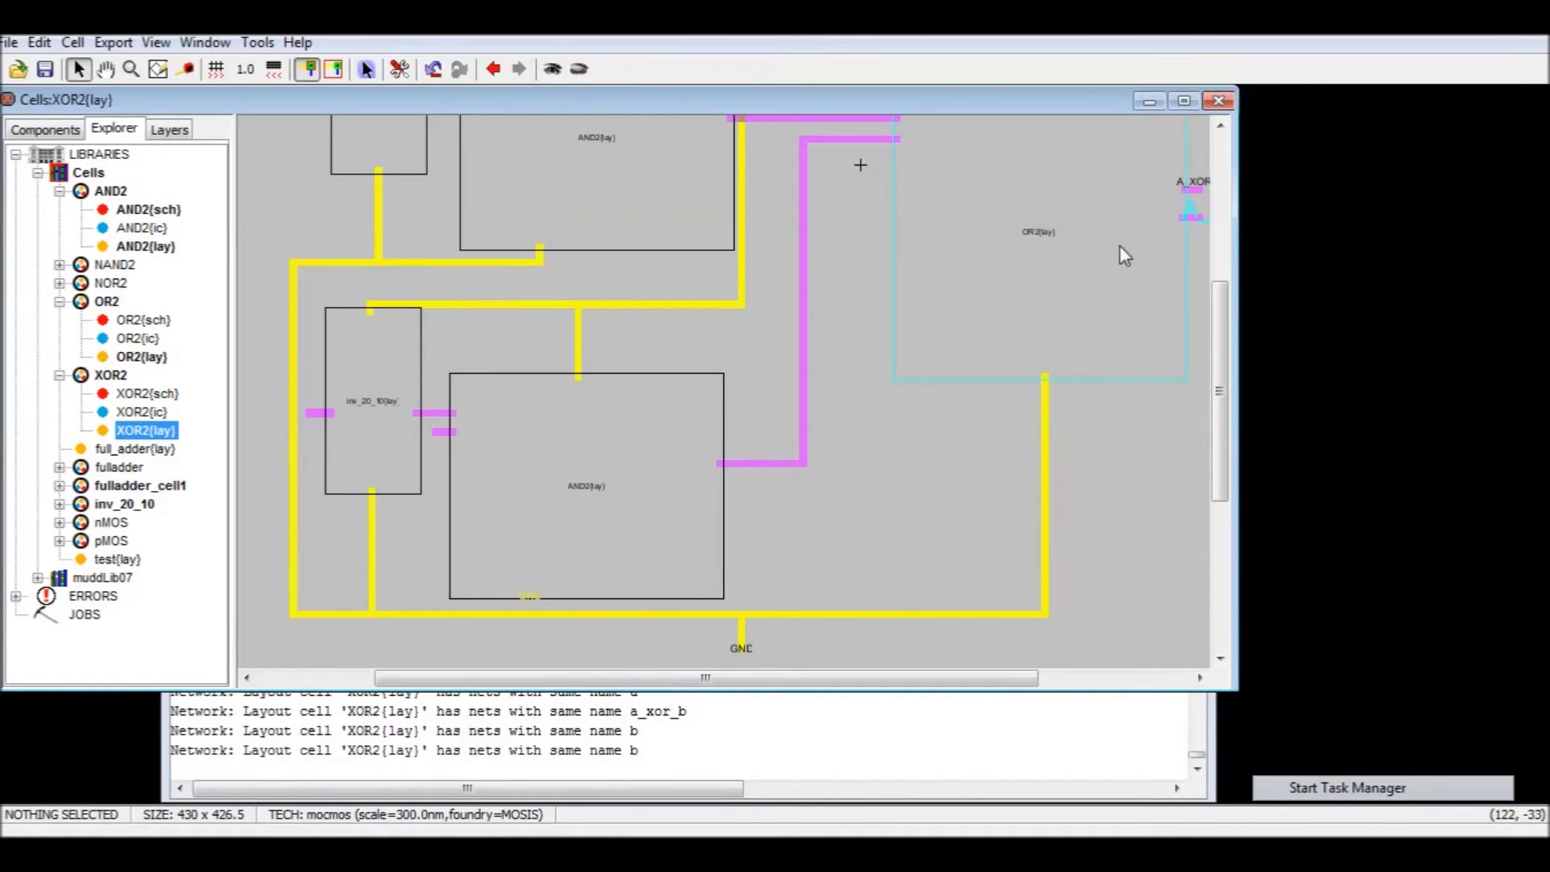
middle_drag(956, 482, 915, 536)
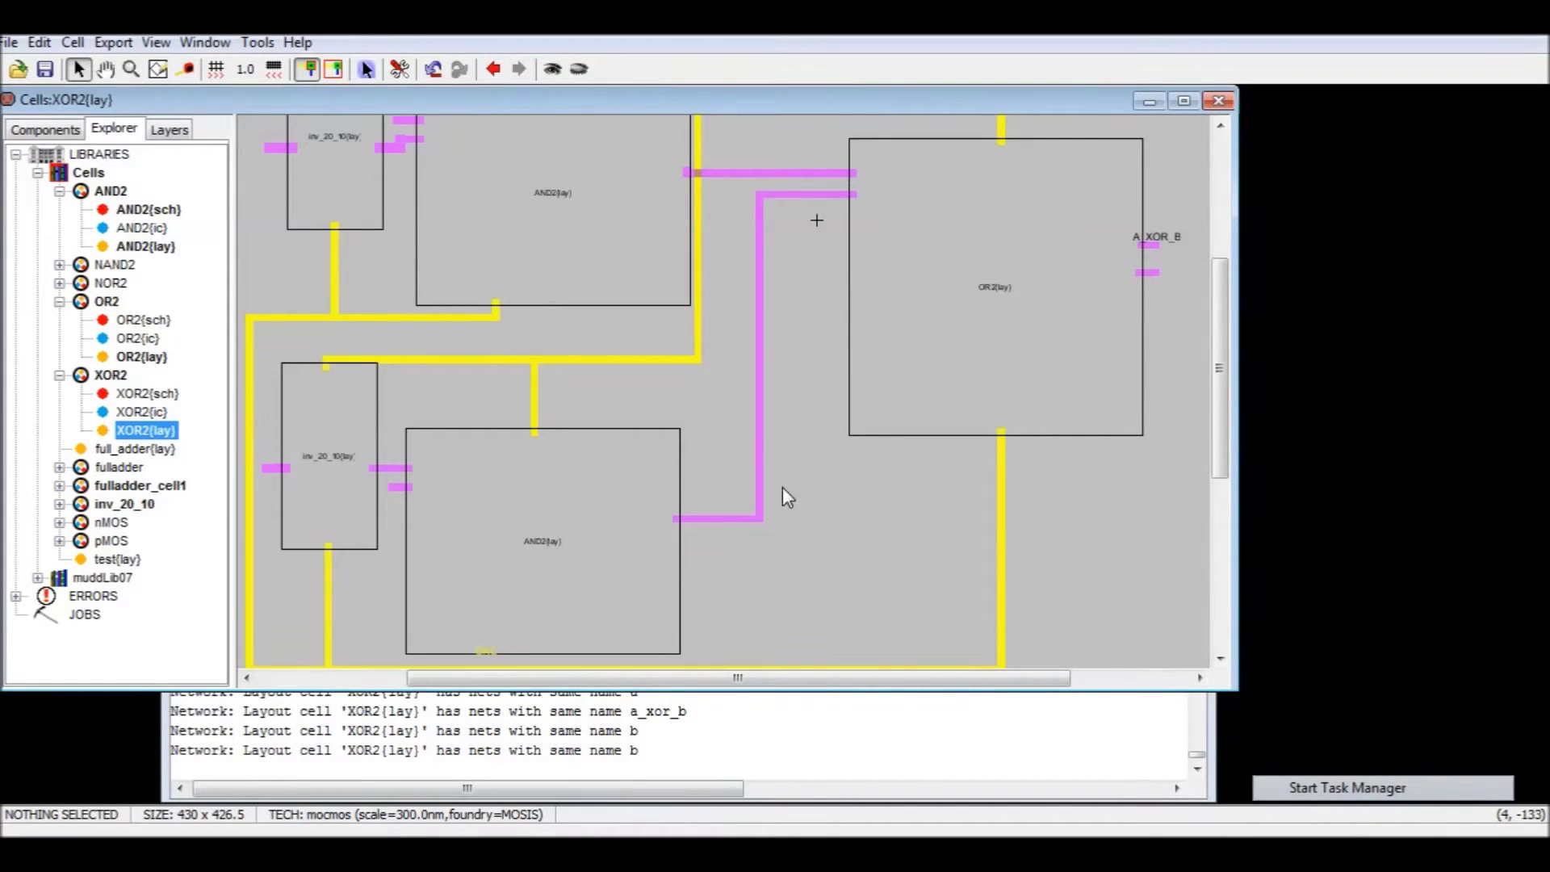
- Expand the upper inverter instance in the XOR2 layout to view its contents, and collapse it again
click(339, 181)
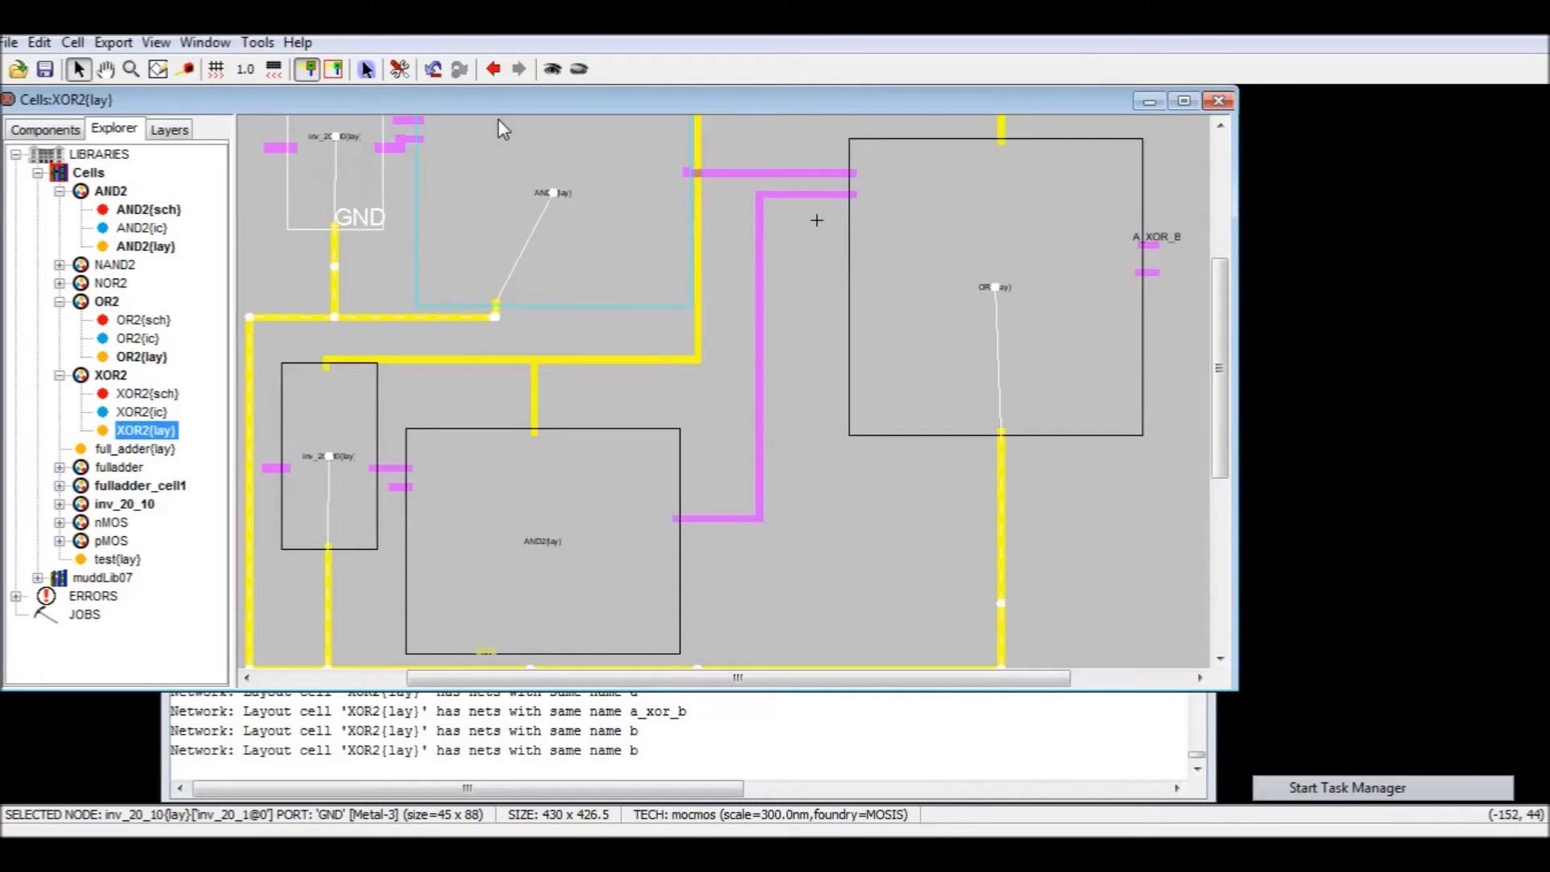
click(552, 69)
middle_drag(284, 197, 396, 375)
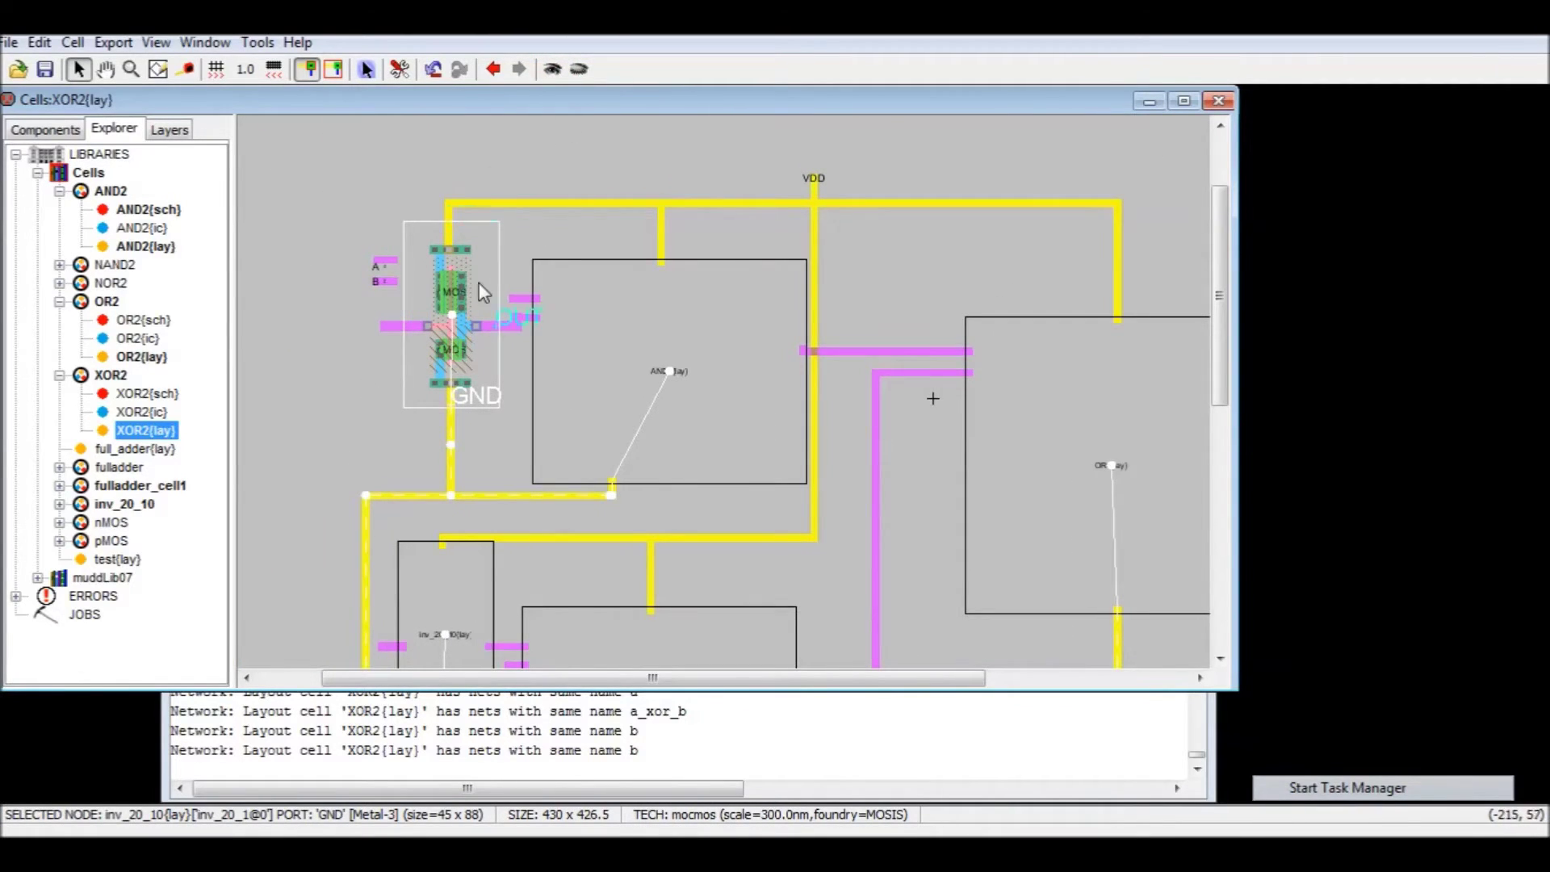
middle_drag(478, 283, 569, 473)
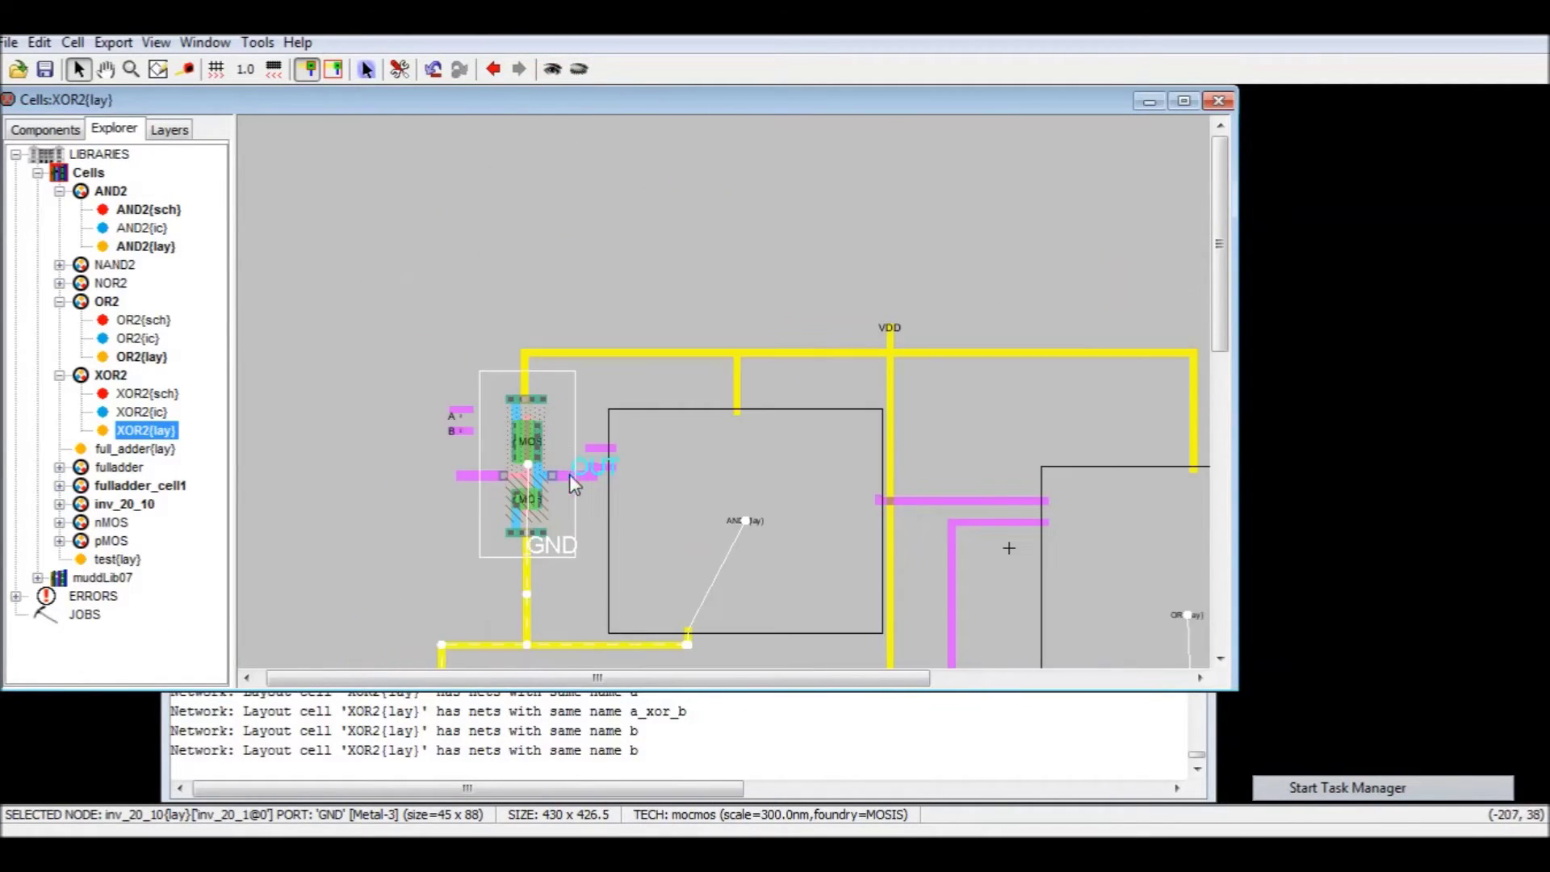
click(580, 70)
- Move the A and B input arcs with their exports upward beside the upper inverter
drag(393, 392, 472, 440)
click(443, 462)
ctrl+scroll(438, 429, up, 3)
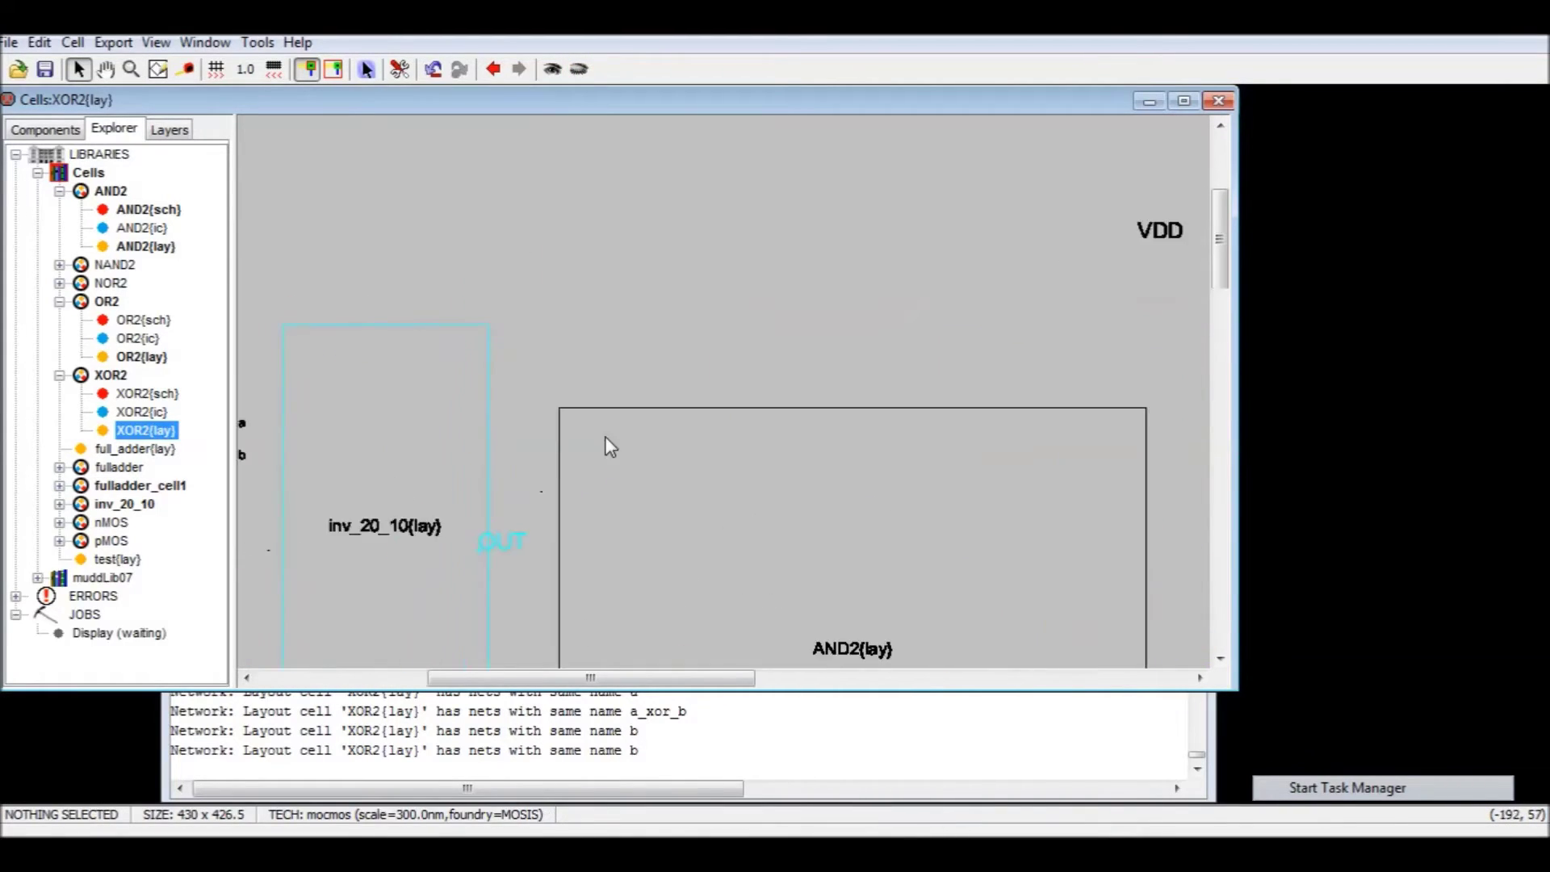
drag(713, 338, 738, 311)
click(675, 357)
click(738, 322)
click(677, 387)
scroll(685, 397, down, 3)
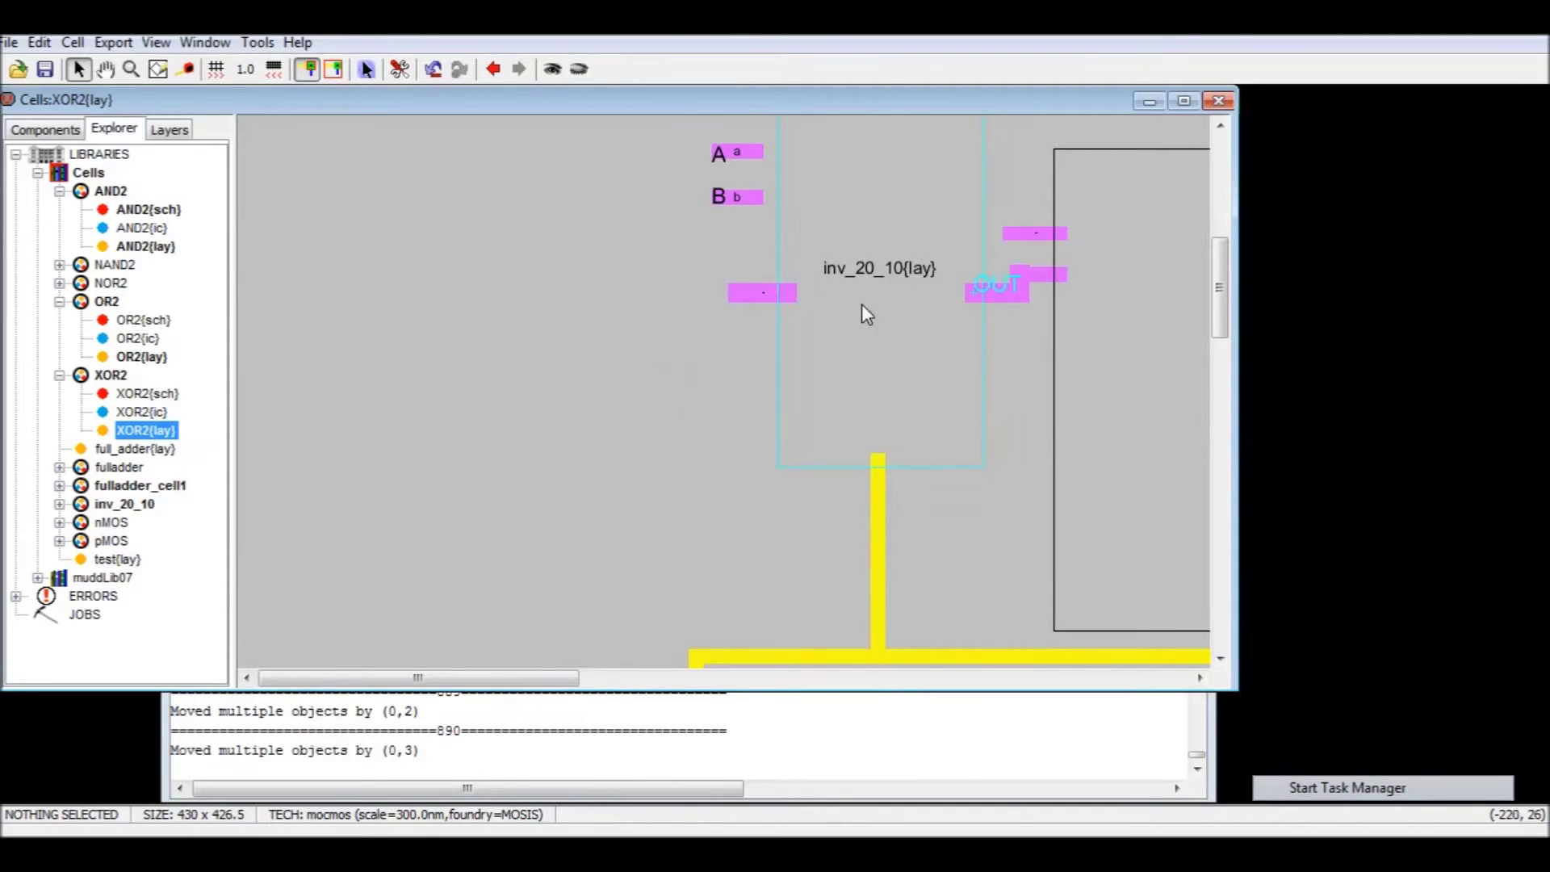
- Examine the gate placement and the VDD and GND wiring throughout the XOR2 layout
ctrl+scroll(707, 443, down, 1)
ctrl+scroll(706, 440, down, 2)
middle_drag(701, 457, 362, 282)
ctrl+scroll(863, 342, down, 1)
ctrl+scroll(723, 386, down, 1)
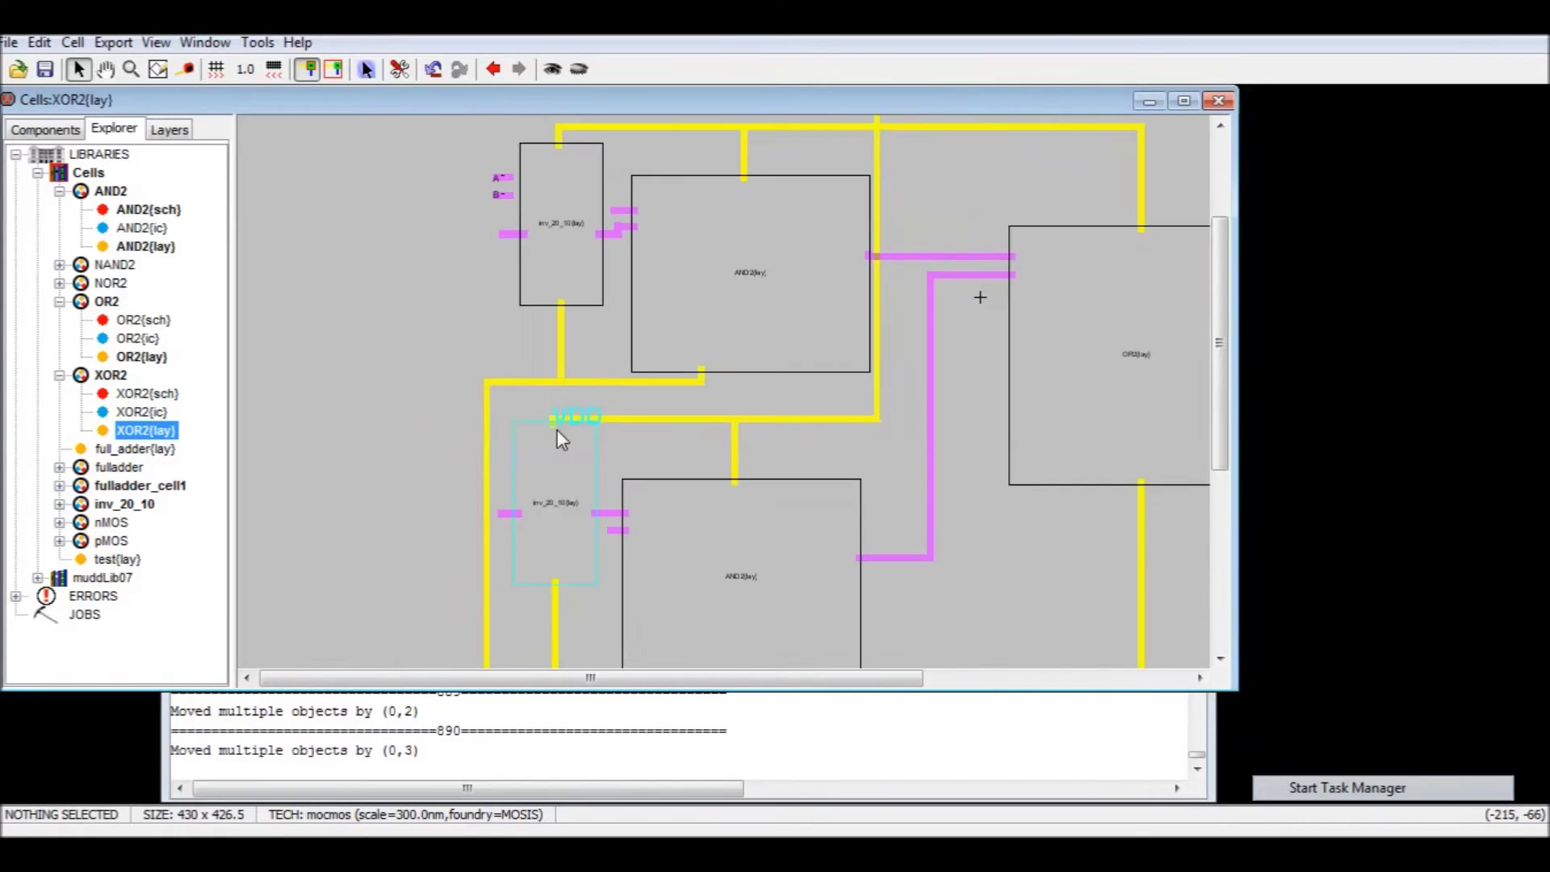
click(388, 470)
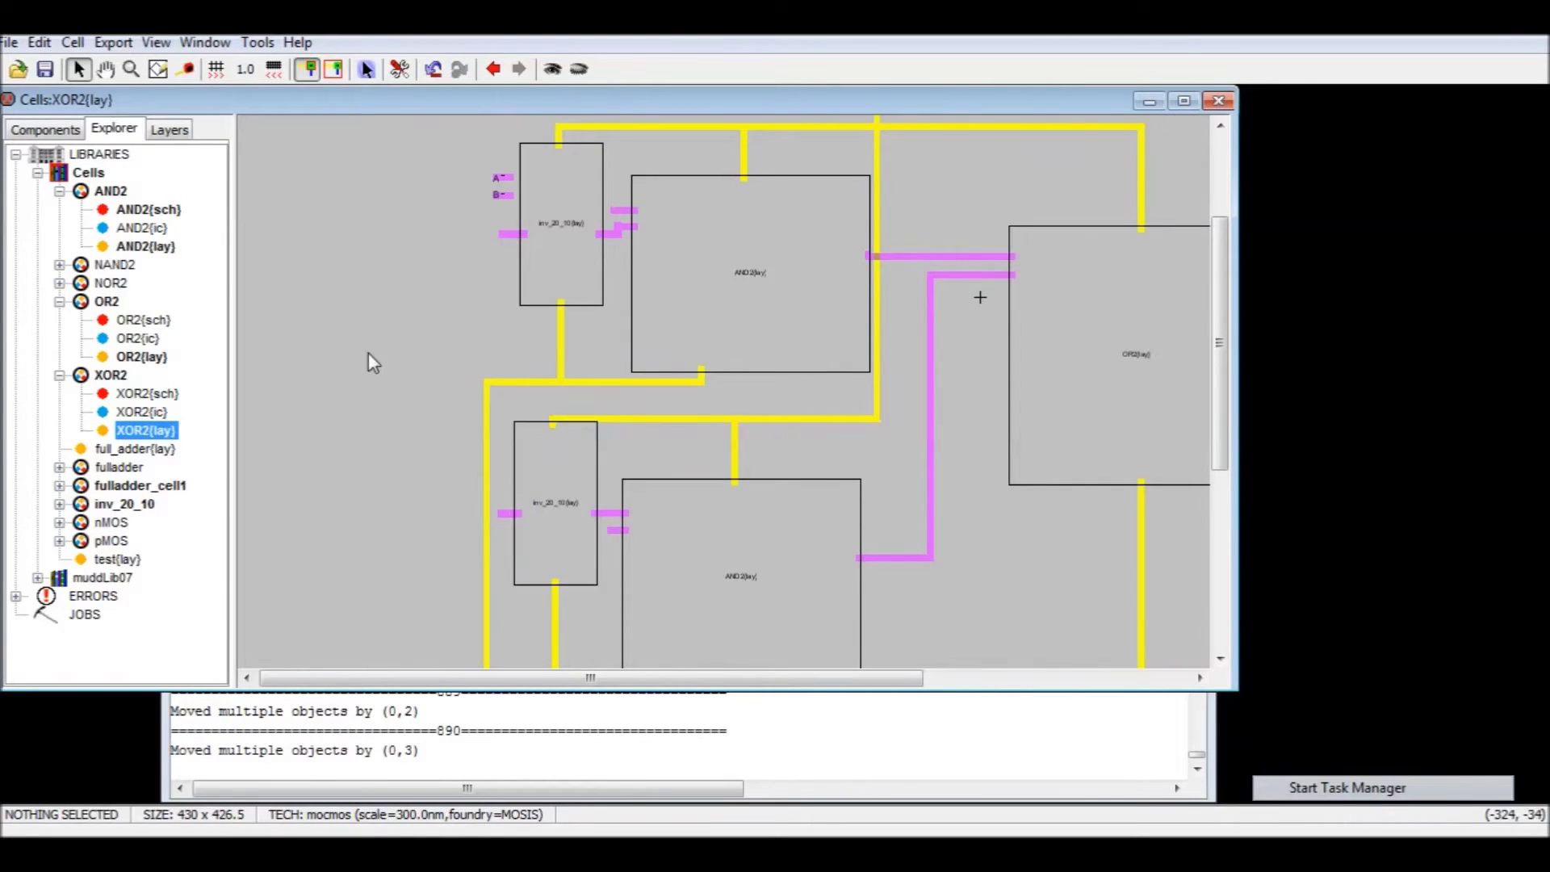
middle_drag(370, 356, 305, 391)
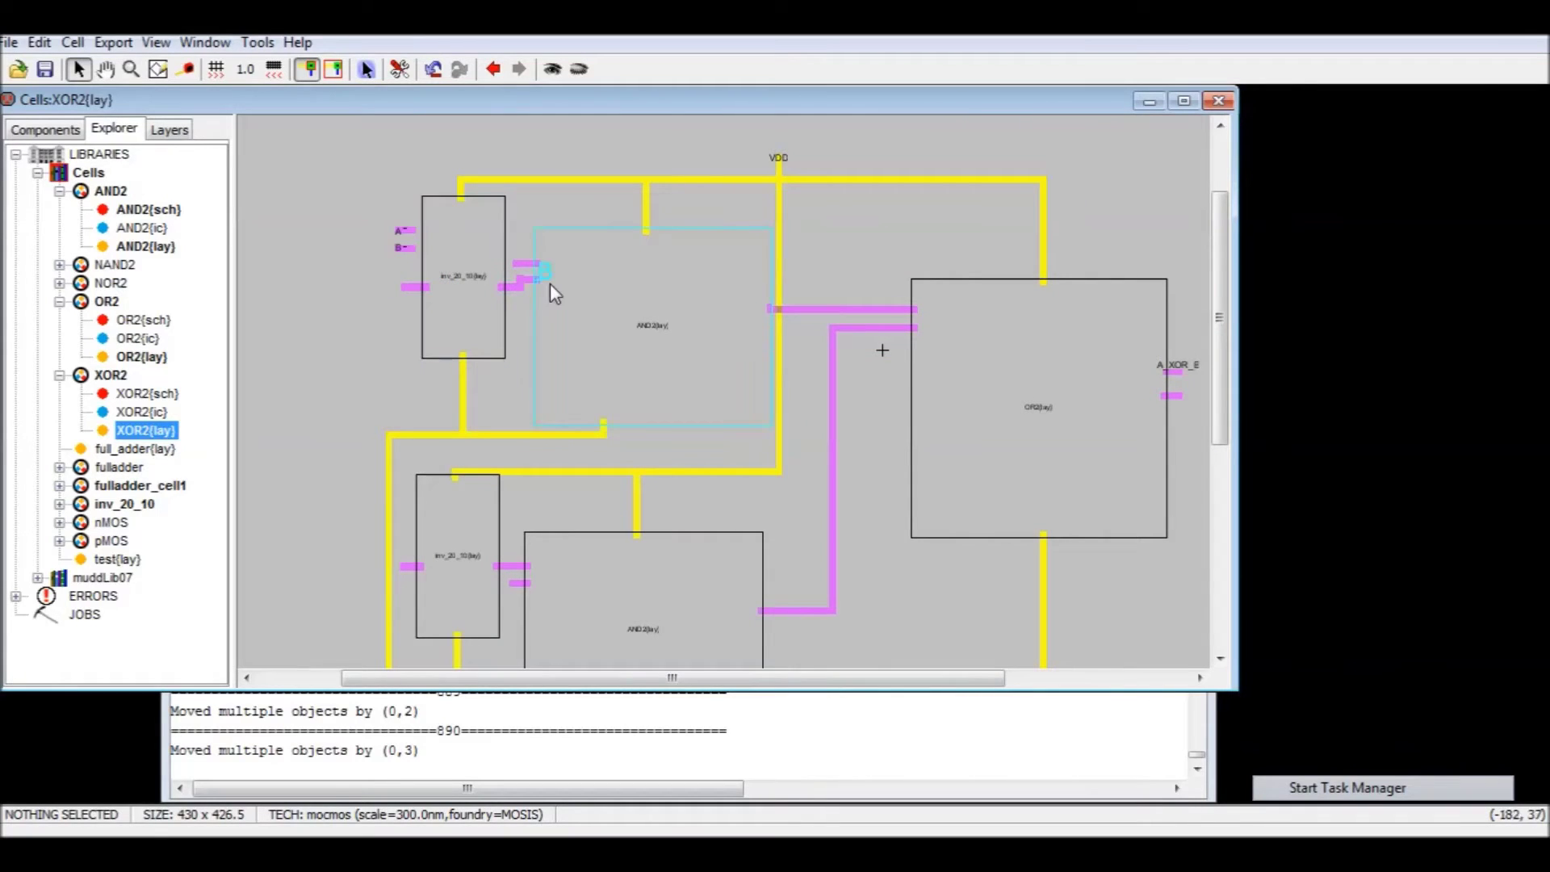
middle_drag(585, 491, 543, 313)
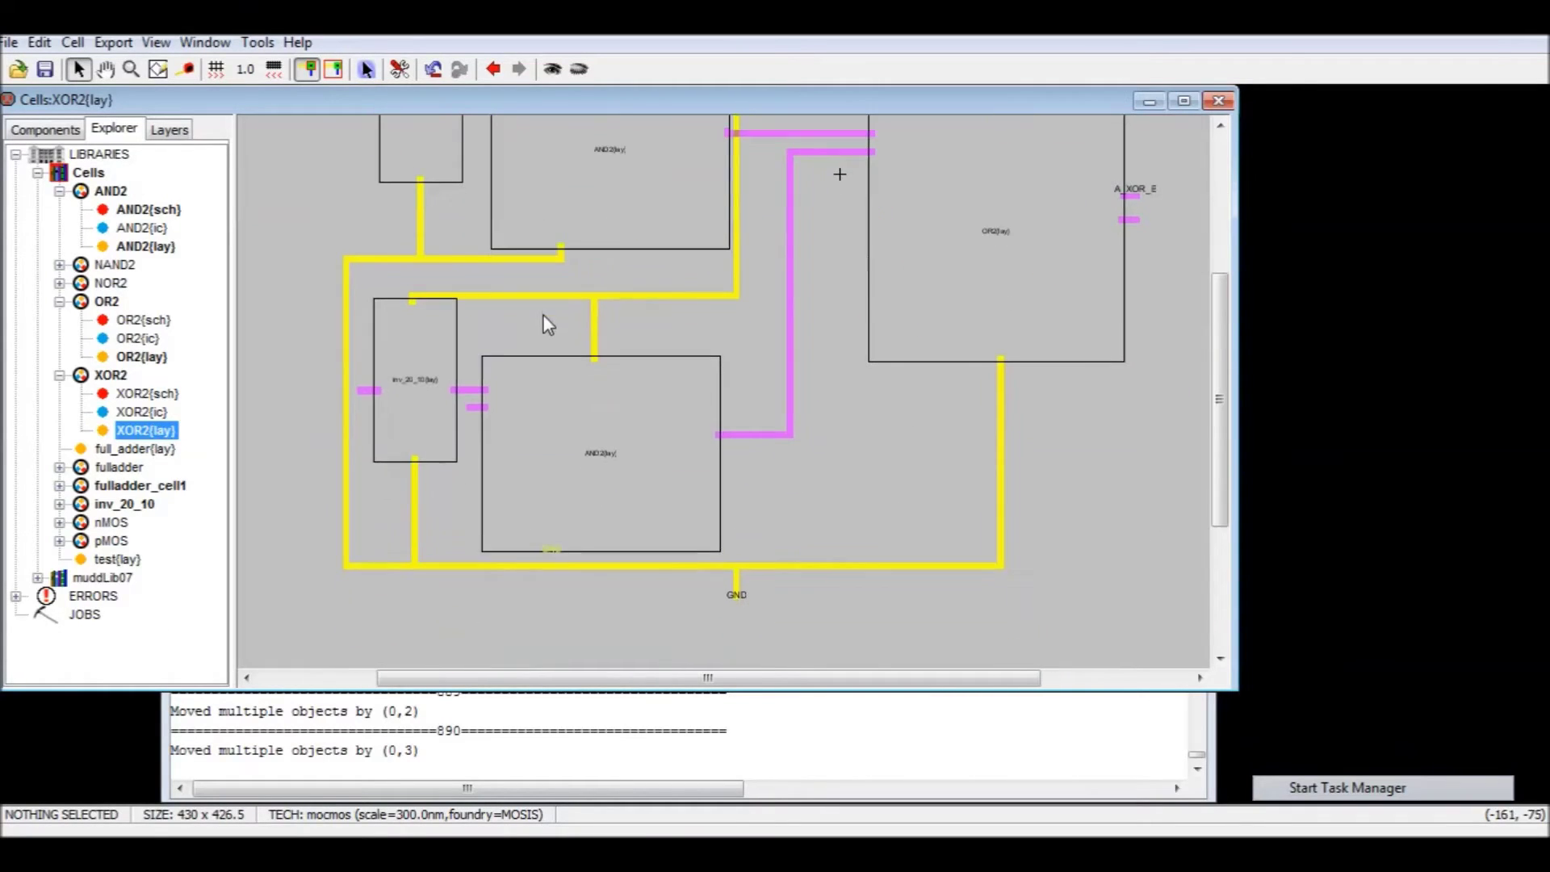
- Shift the A_XOR_B output arc and its export to the right, away from the OR2 instance's output
middle_drag(762, 342, 511, 462)
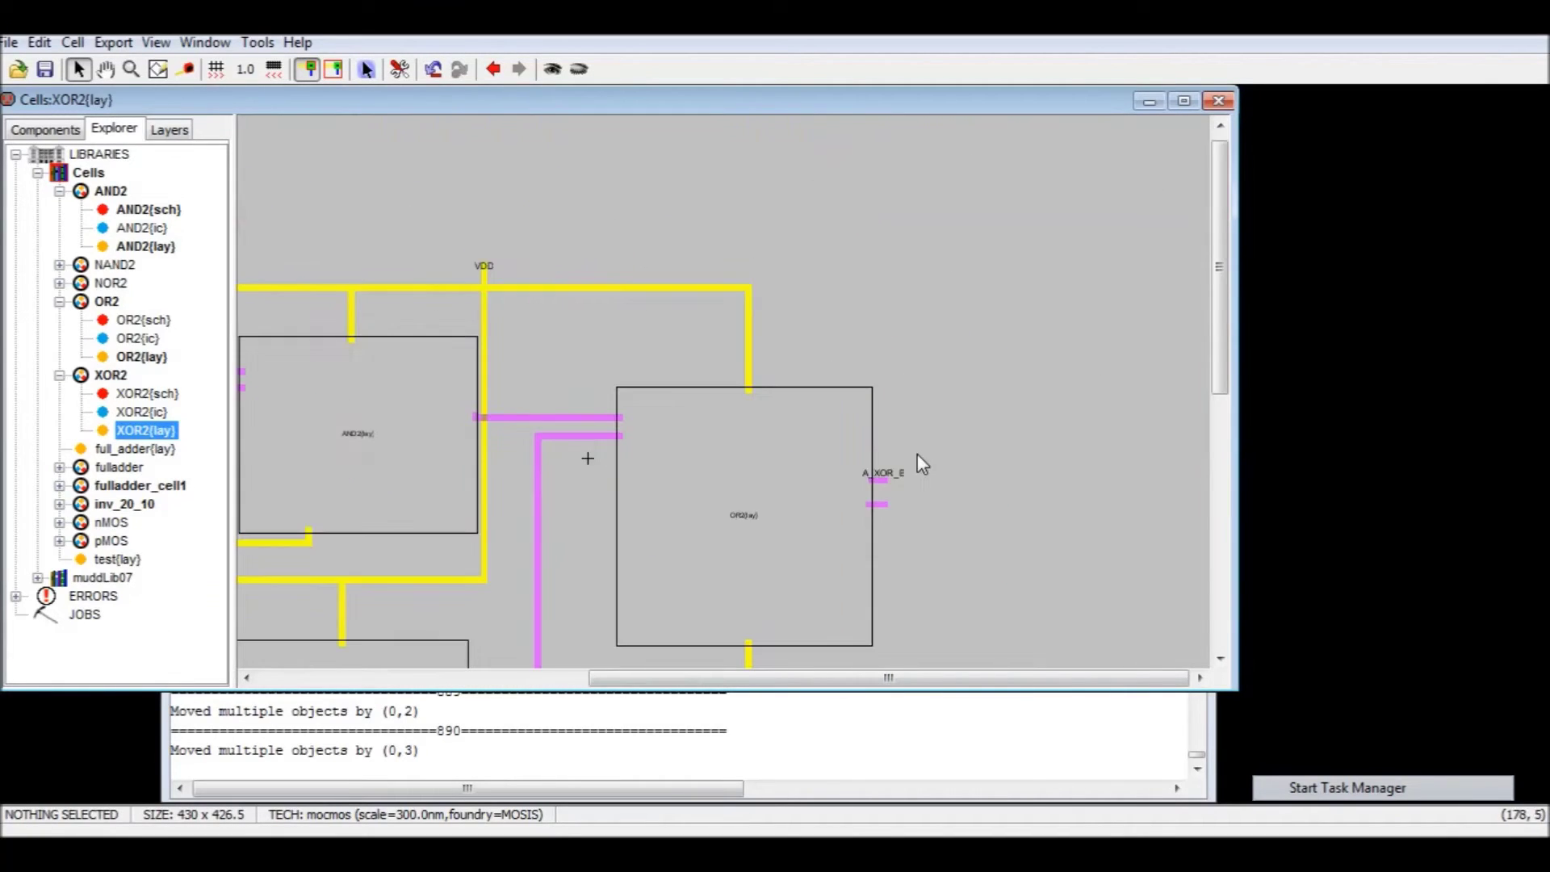
drag(922, 291, 879, 326)
key(Right)
key(Right)
key(Right)
key(Right)
key(Right)
key(Right)
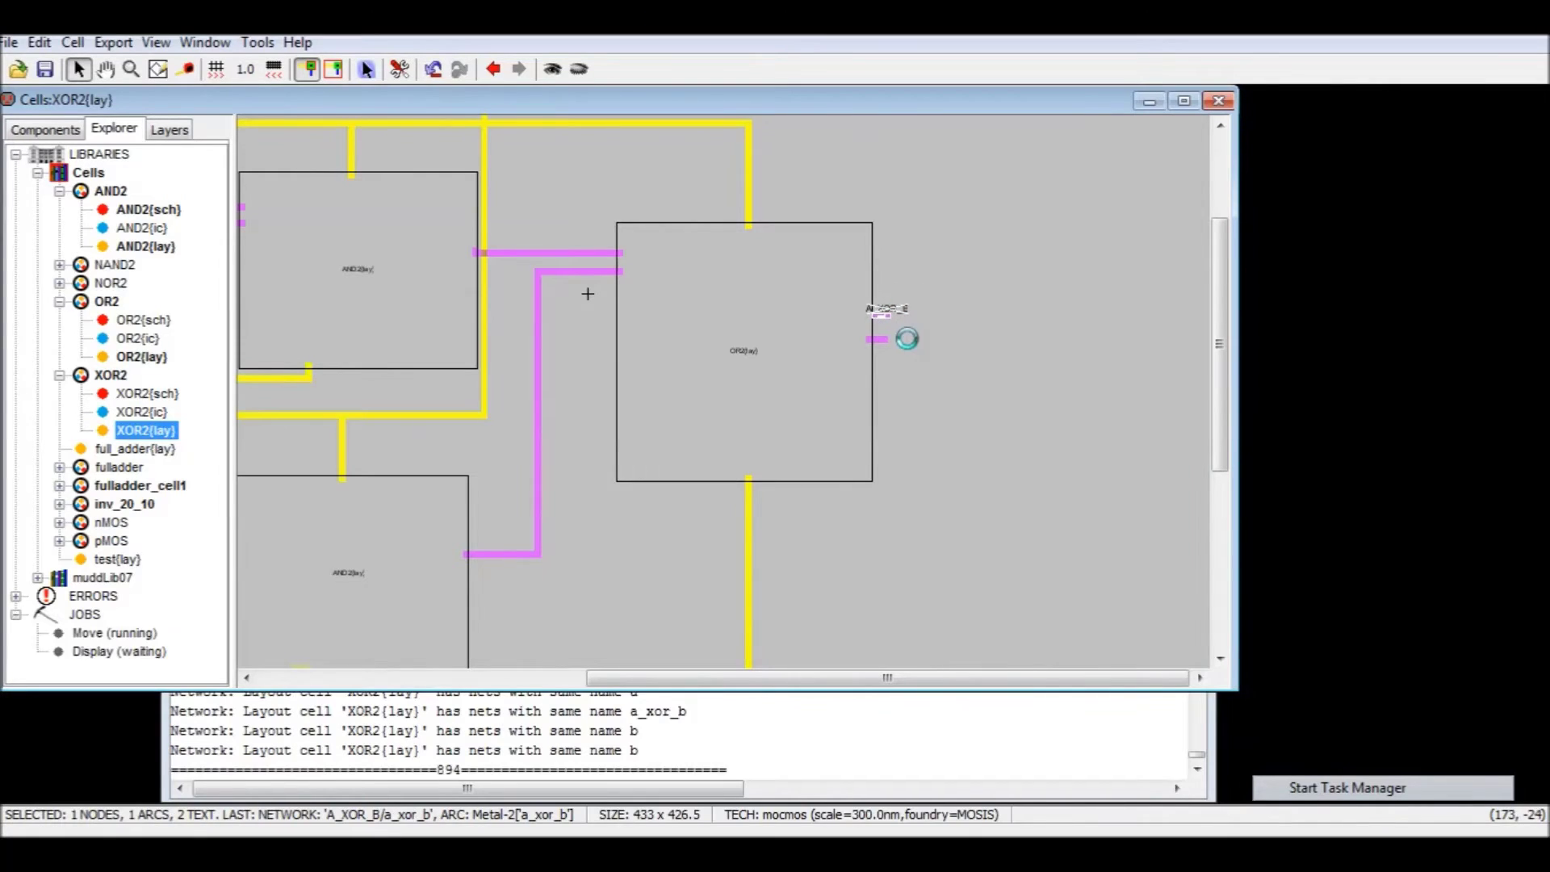
click(919, 362)
- Wire the lower AND2 instance's GND port to the bottom Metal-3 GND rail
click(751, 402)
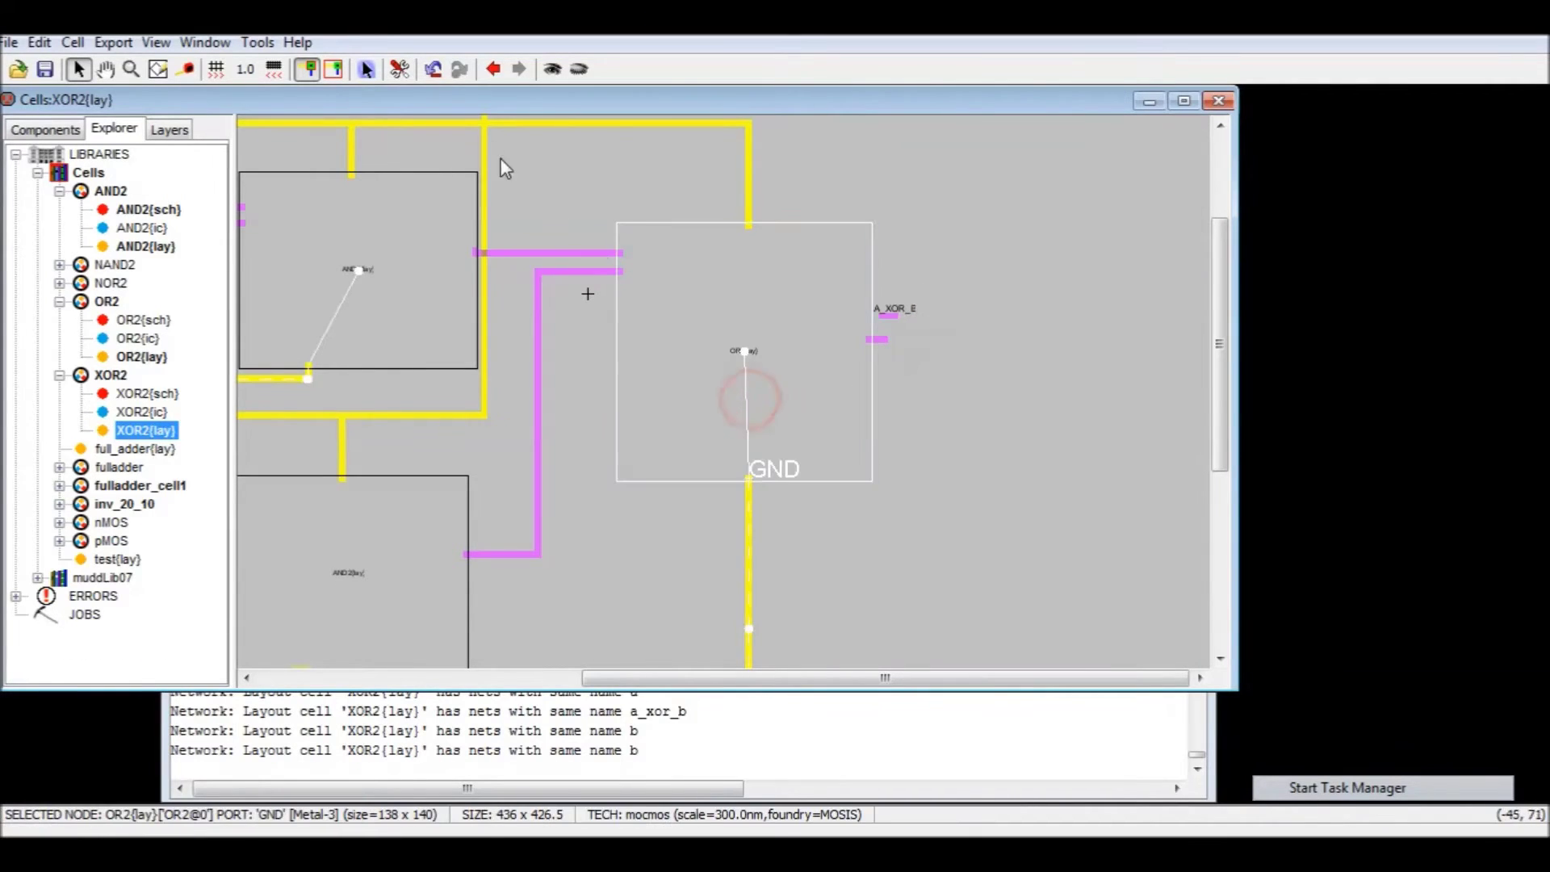
click(581, 70)
click(581, 69)
middle_drag(956, 601, 1307, 393)
middle_drag(917, 362, 1020, 463)
click(741, 585)
click(743, 583)
click(751, 618)
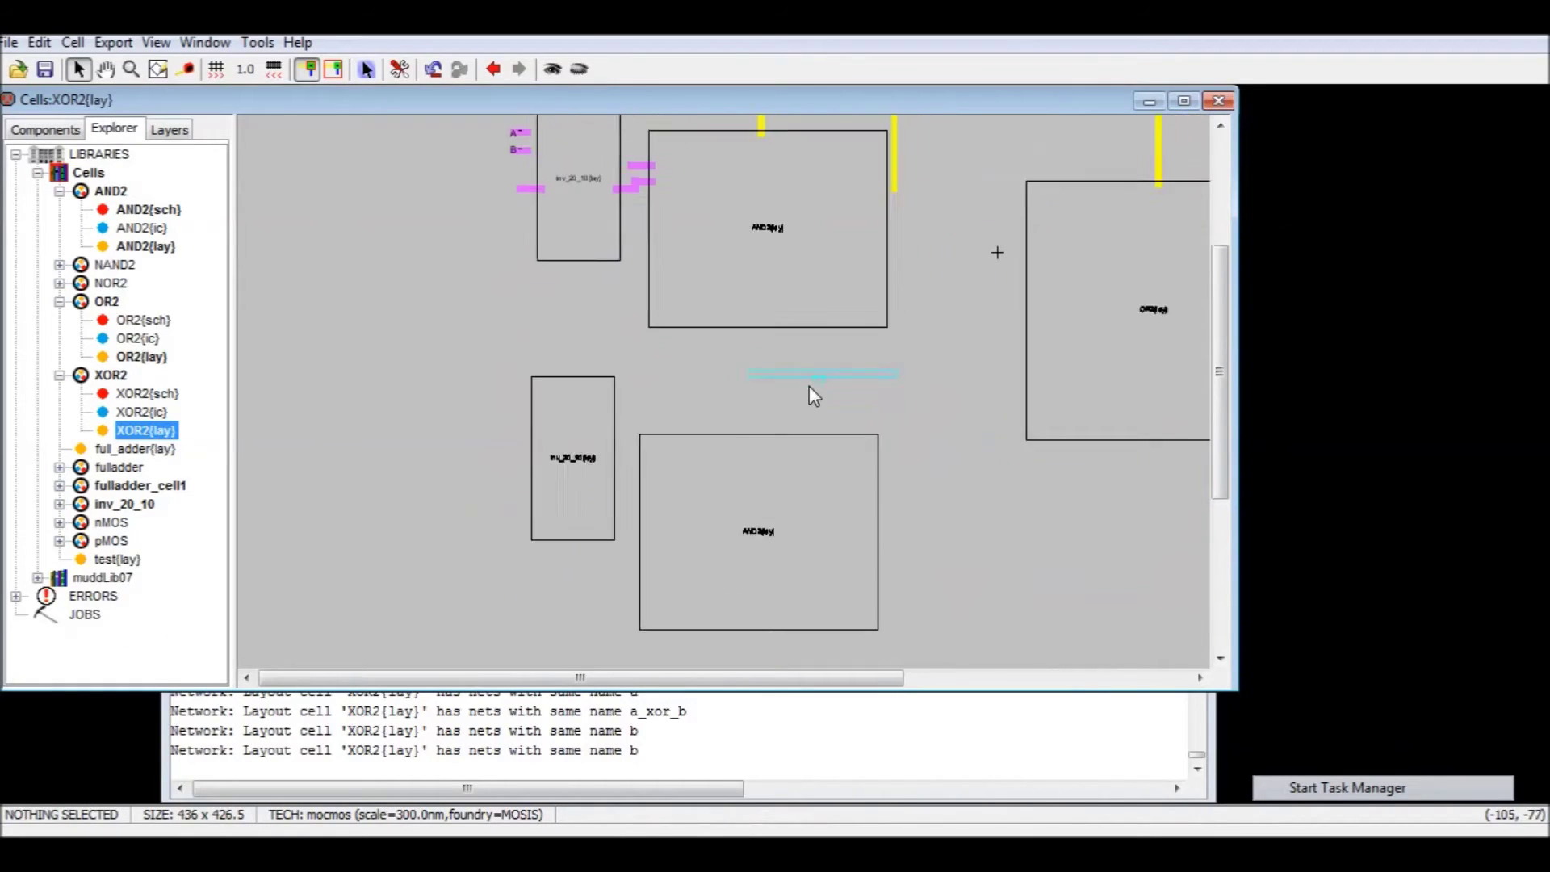
middle_drag(809, 386, 740, 394)
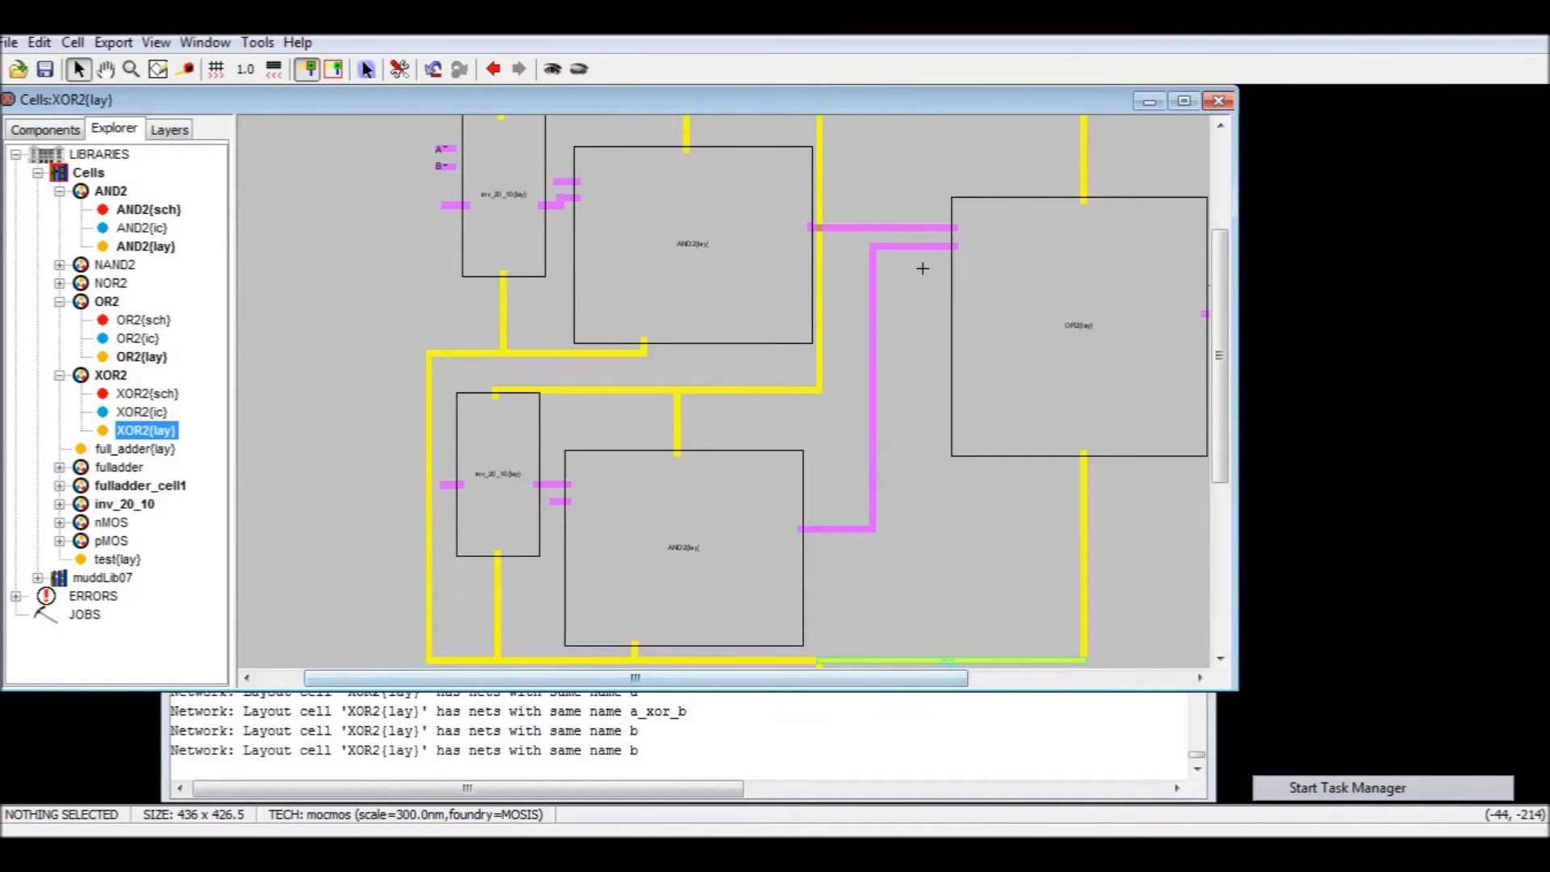
- Copy the XOR2 layout's SPICE code and paste it under the XOR heading of SIMULATION SPICE.txt in Notepad
scroll(923, 268, down, 5)
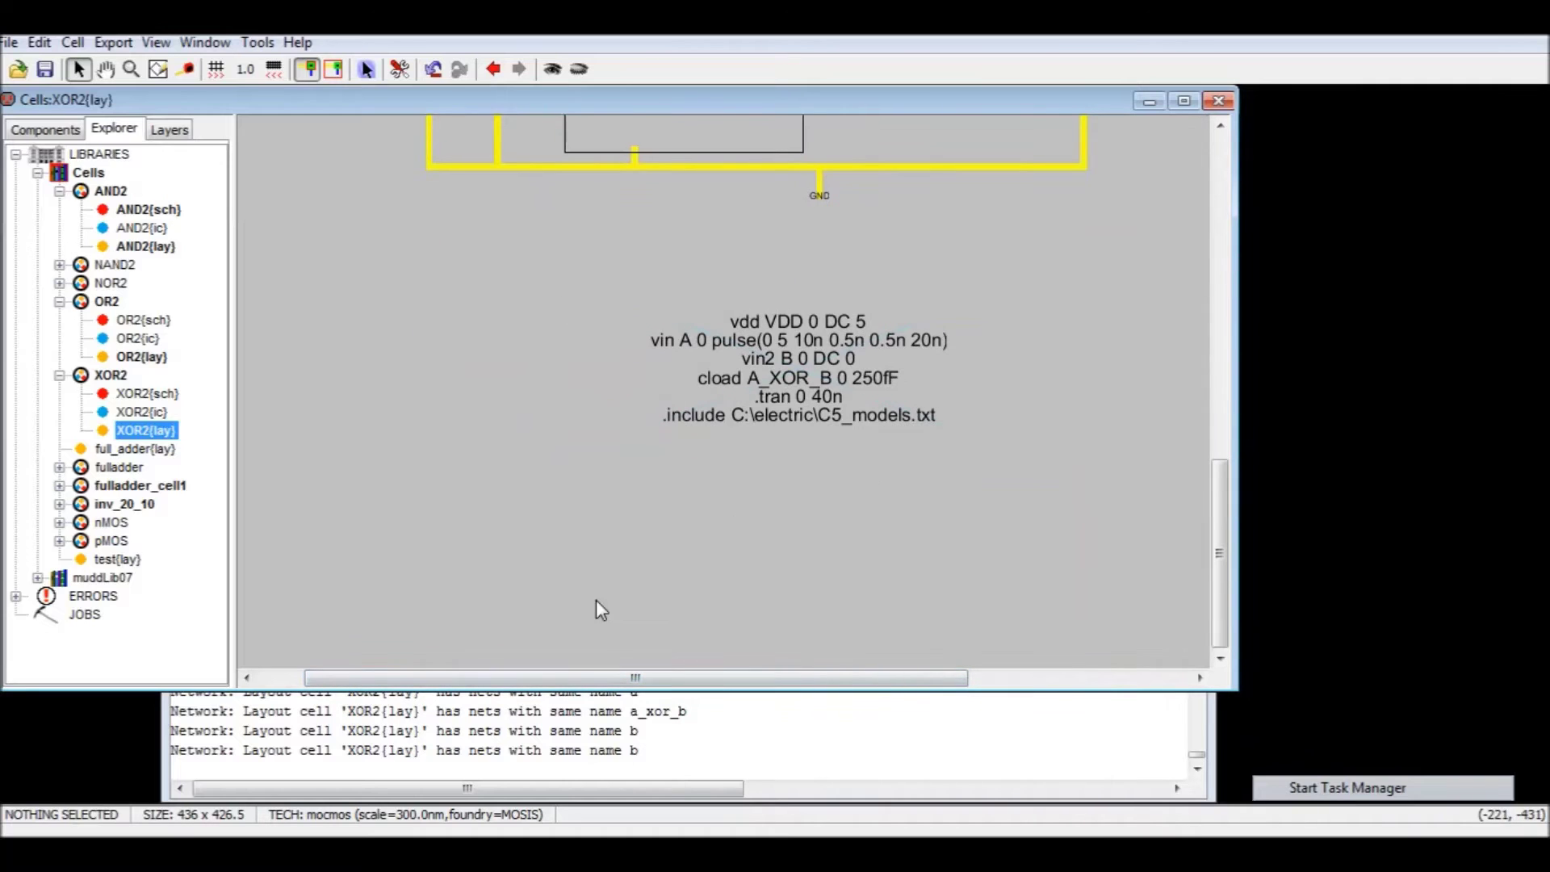
click(772, 383)
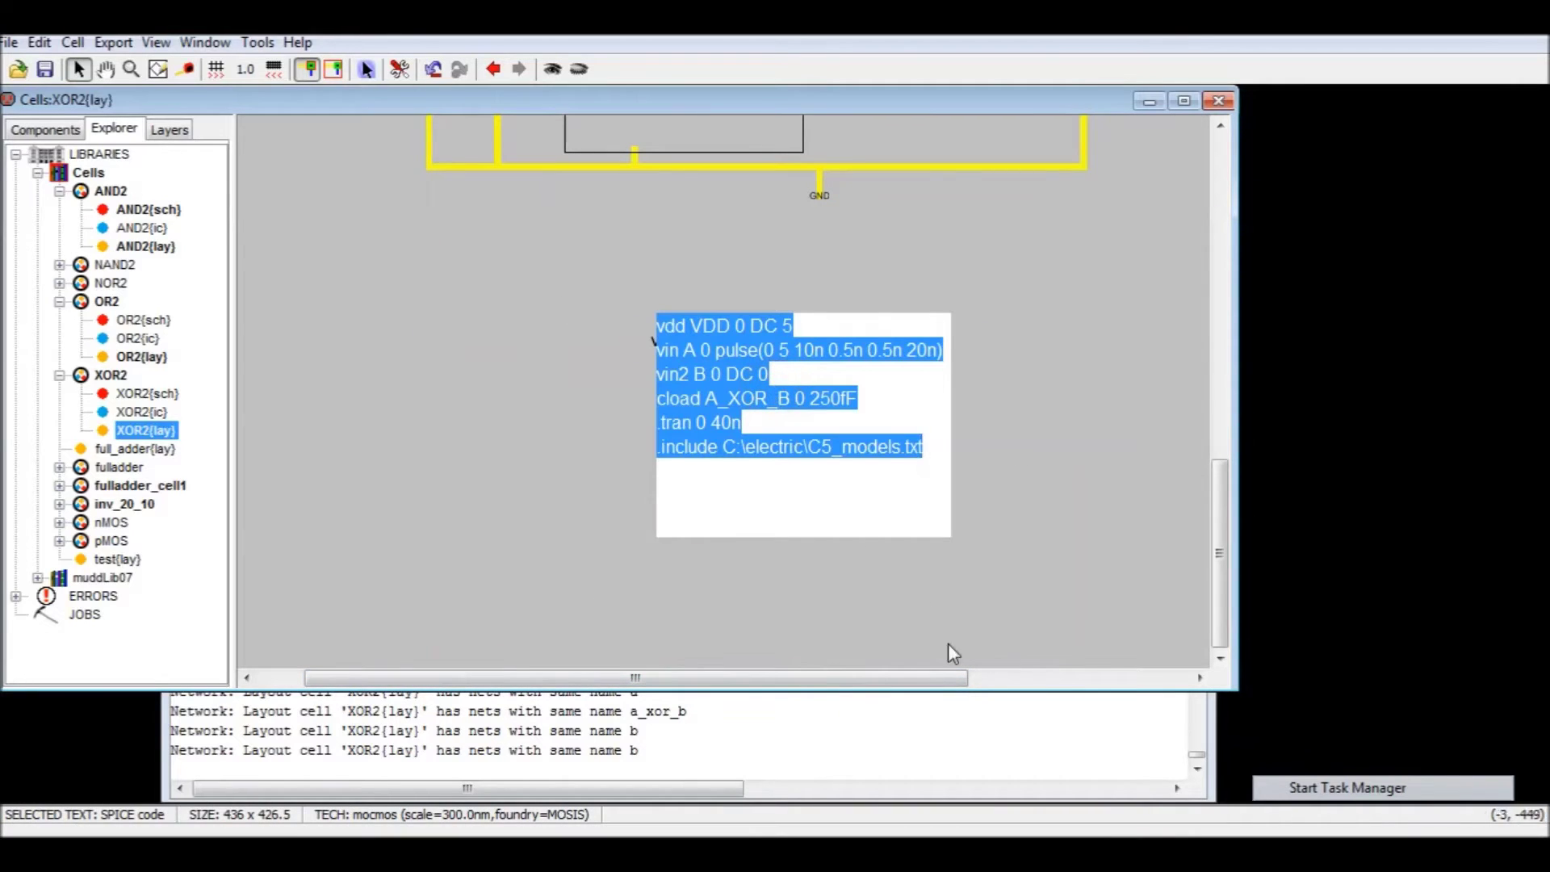
key(alt+Tab)
click(501, 658)
text(vdd VDD 0 DC 5 vin A 0 pulse(0 5 10n 0.5n 0.5n 20n) vin2 B 0 DC 0 cload A_XOR_B 0 250fF .tran 0 40n .include C:\electric\C5_models.txt)
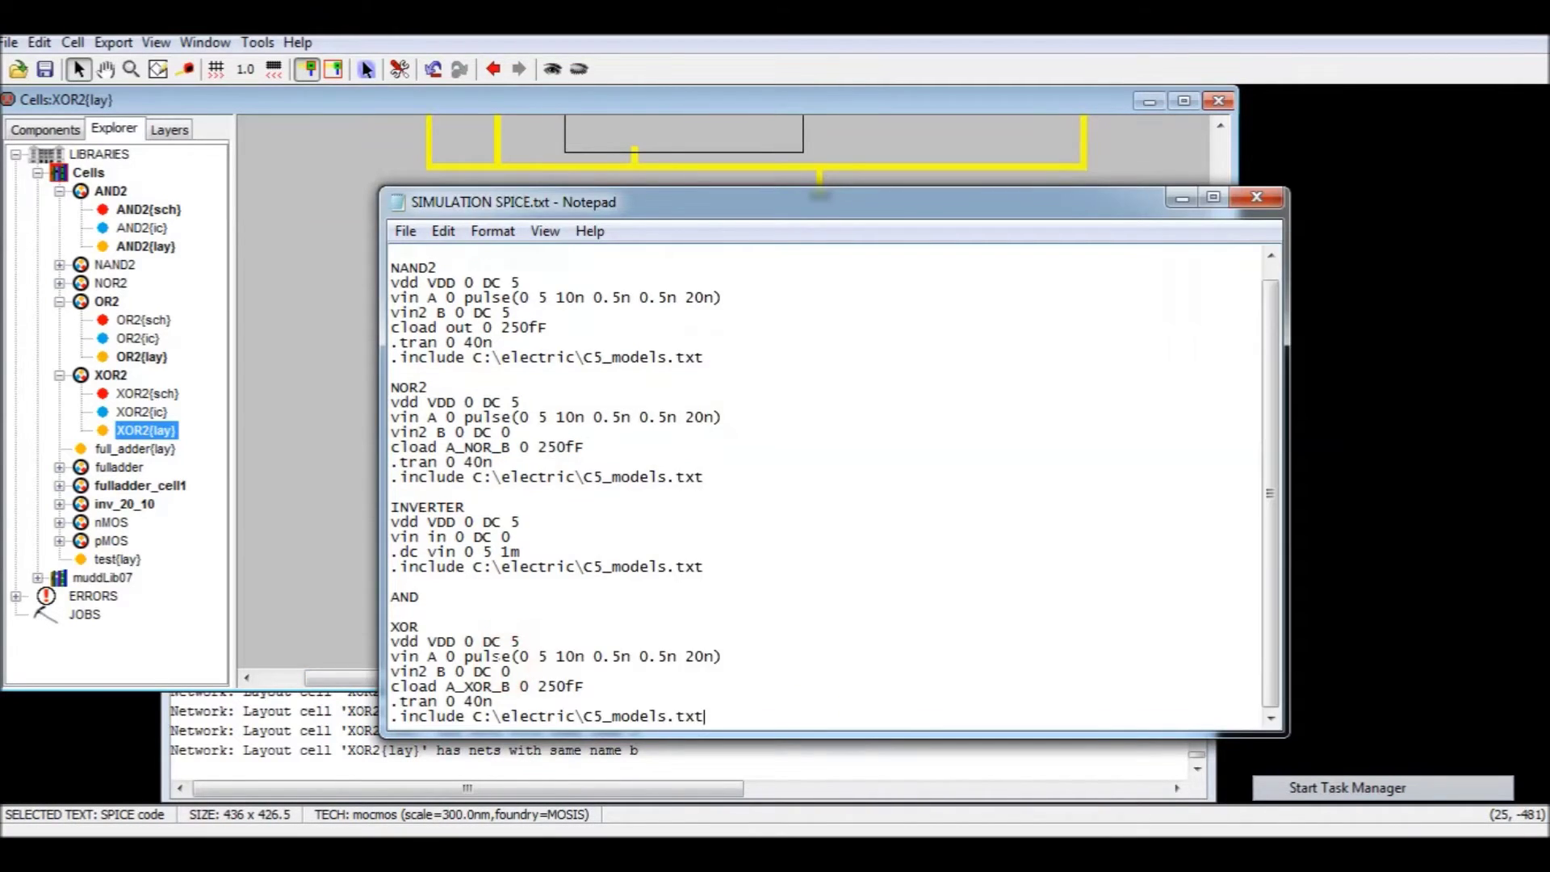
- Return to the XOR2 layout and delete its SPICE code text
click(304, 568)
click(729, 485)
click(815, 357)
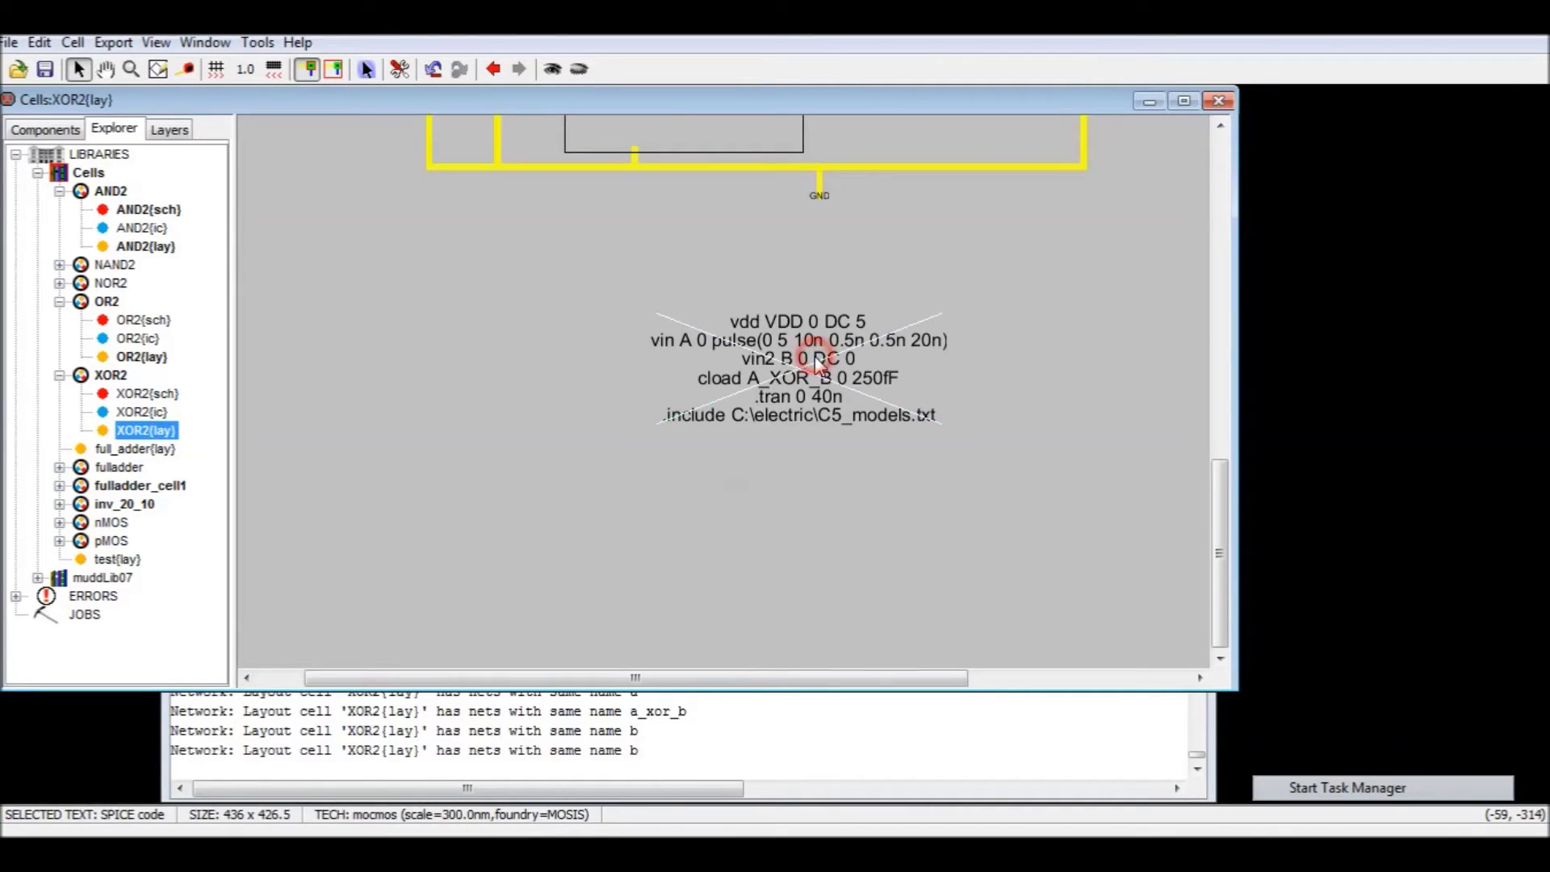
key(Delete)
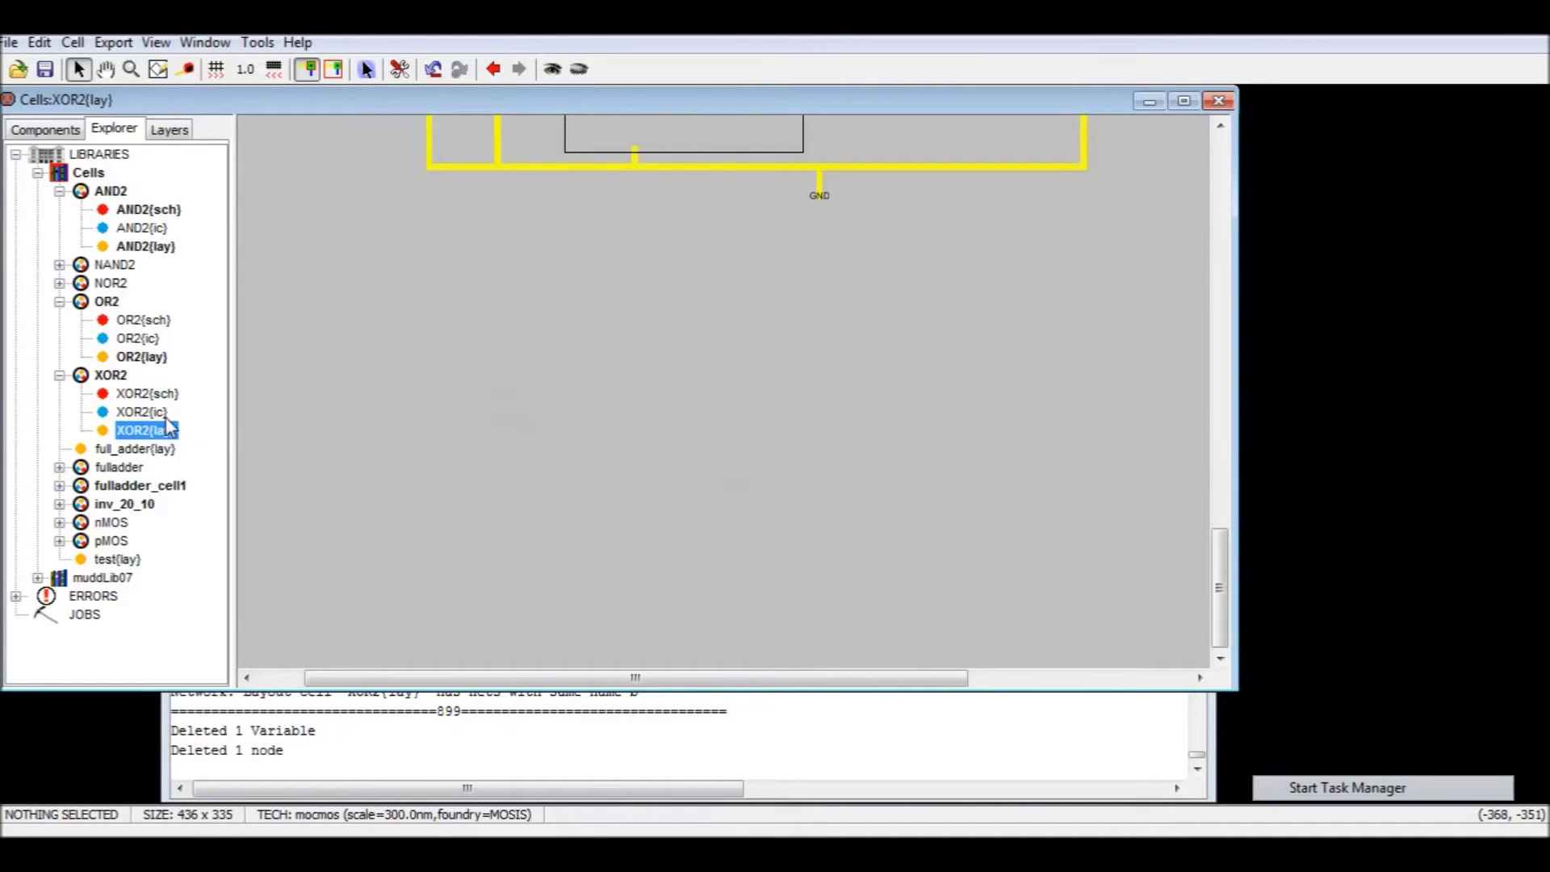
- Open the OR2, AND2 and full_adder layouts in turn to review their contents
double_click(165, 356)
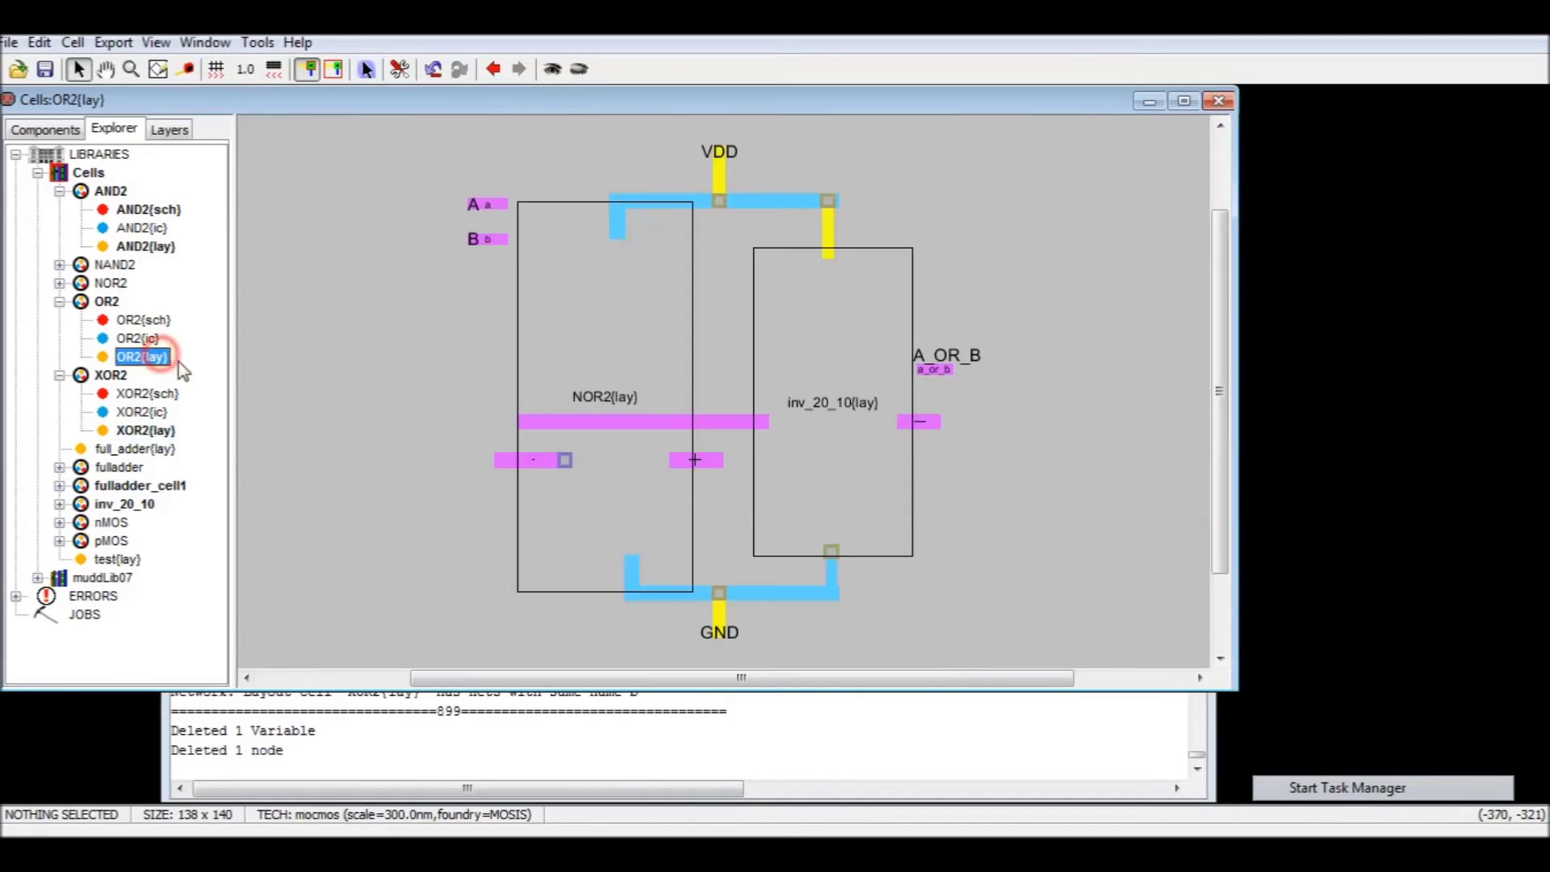
double_click(146, 246)
click(303, 458)
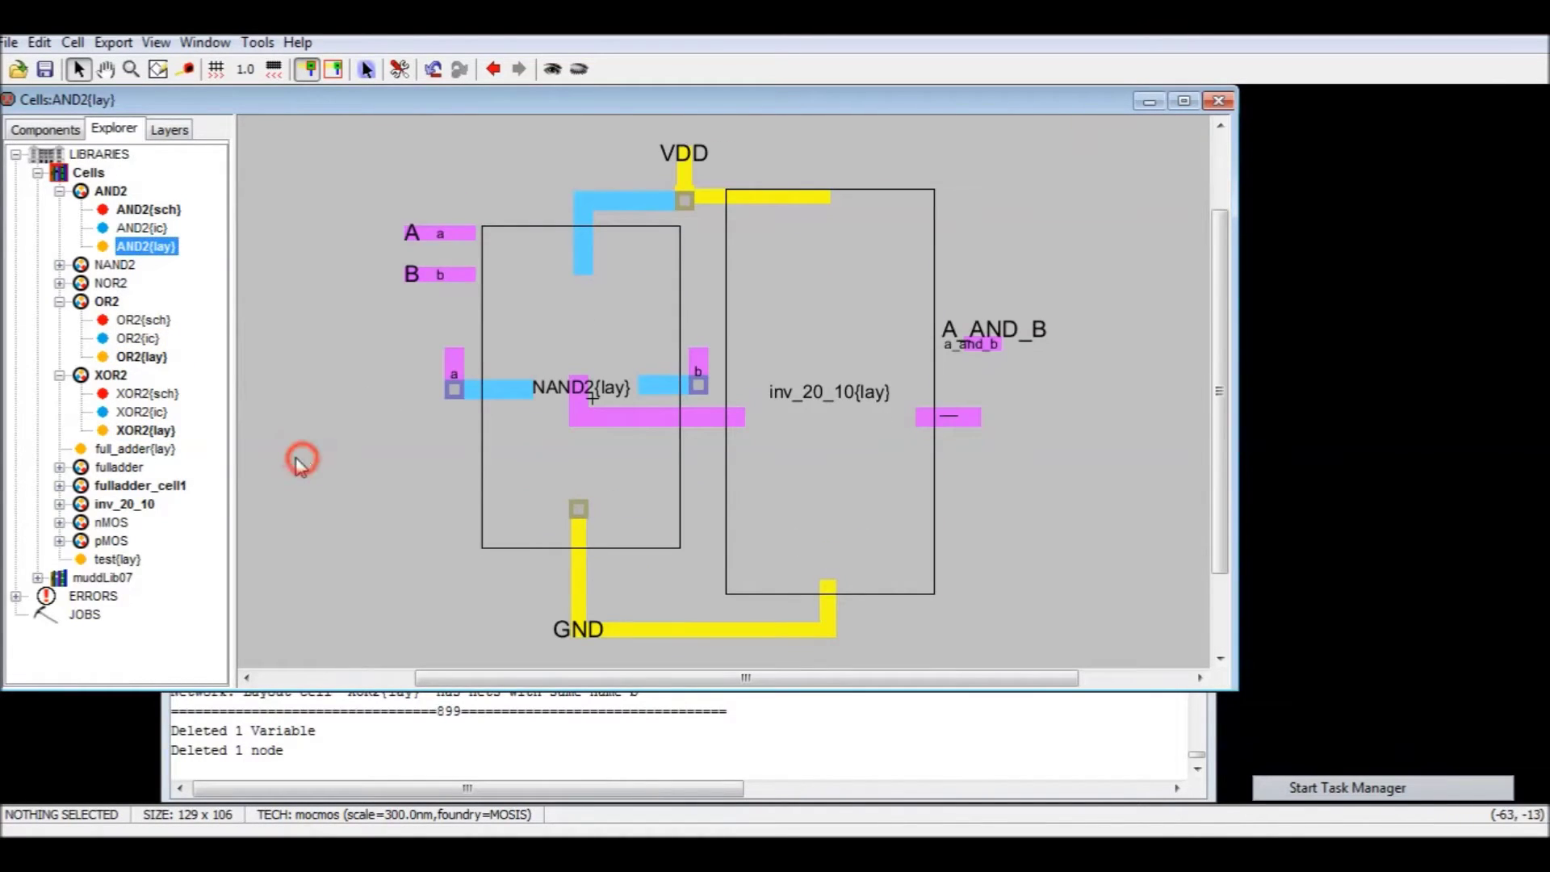
double_click(135, 449)
click(547, 405)
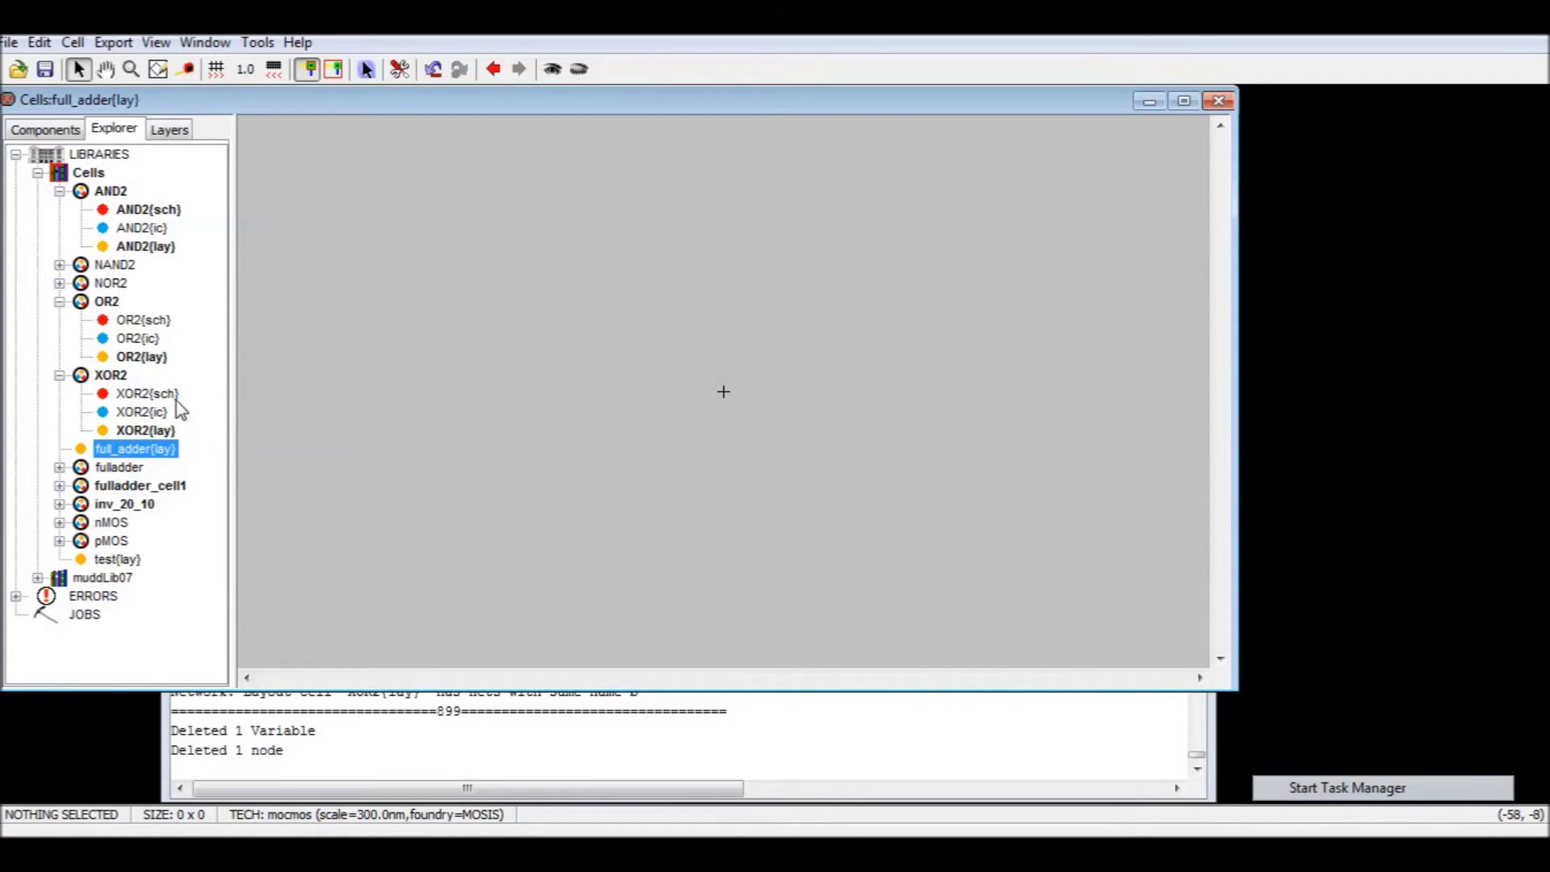
- Open the fulladder and fulladder_cell1 schematics to examine the transistor-level and gate-level full adder designs
double_click(120, 467)
double_click(155, 485)
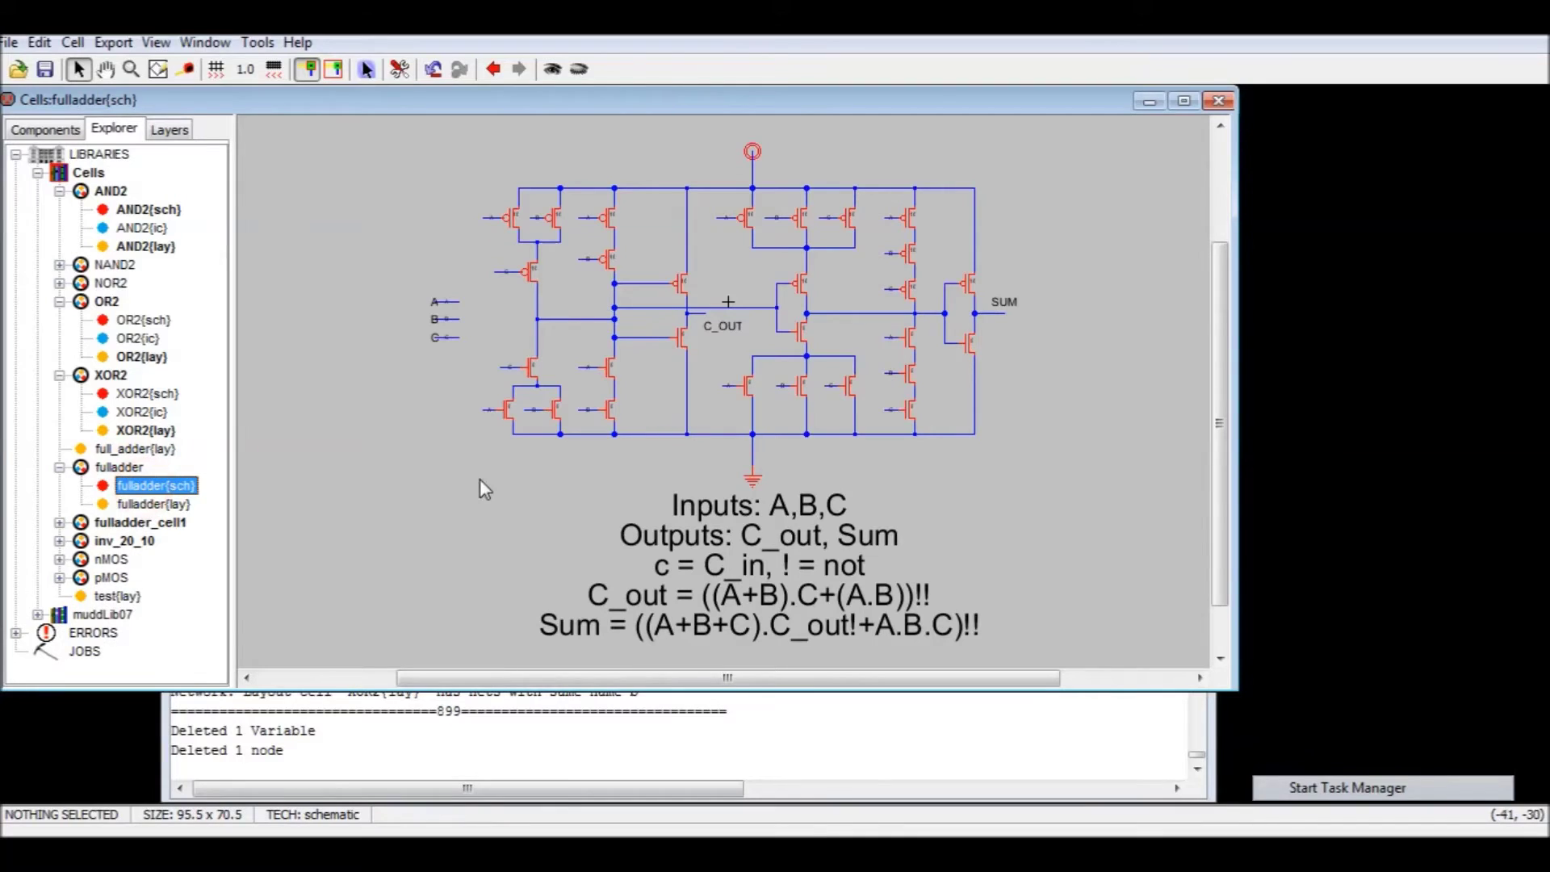
click(121, 522)
double_click(125, 522)
double_click(160, 540)
click(389, 490)
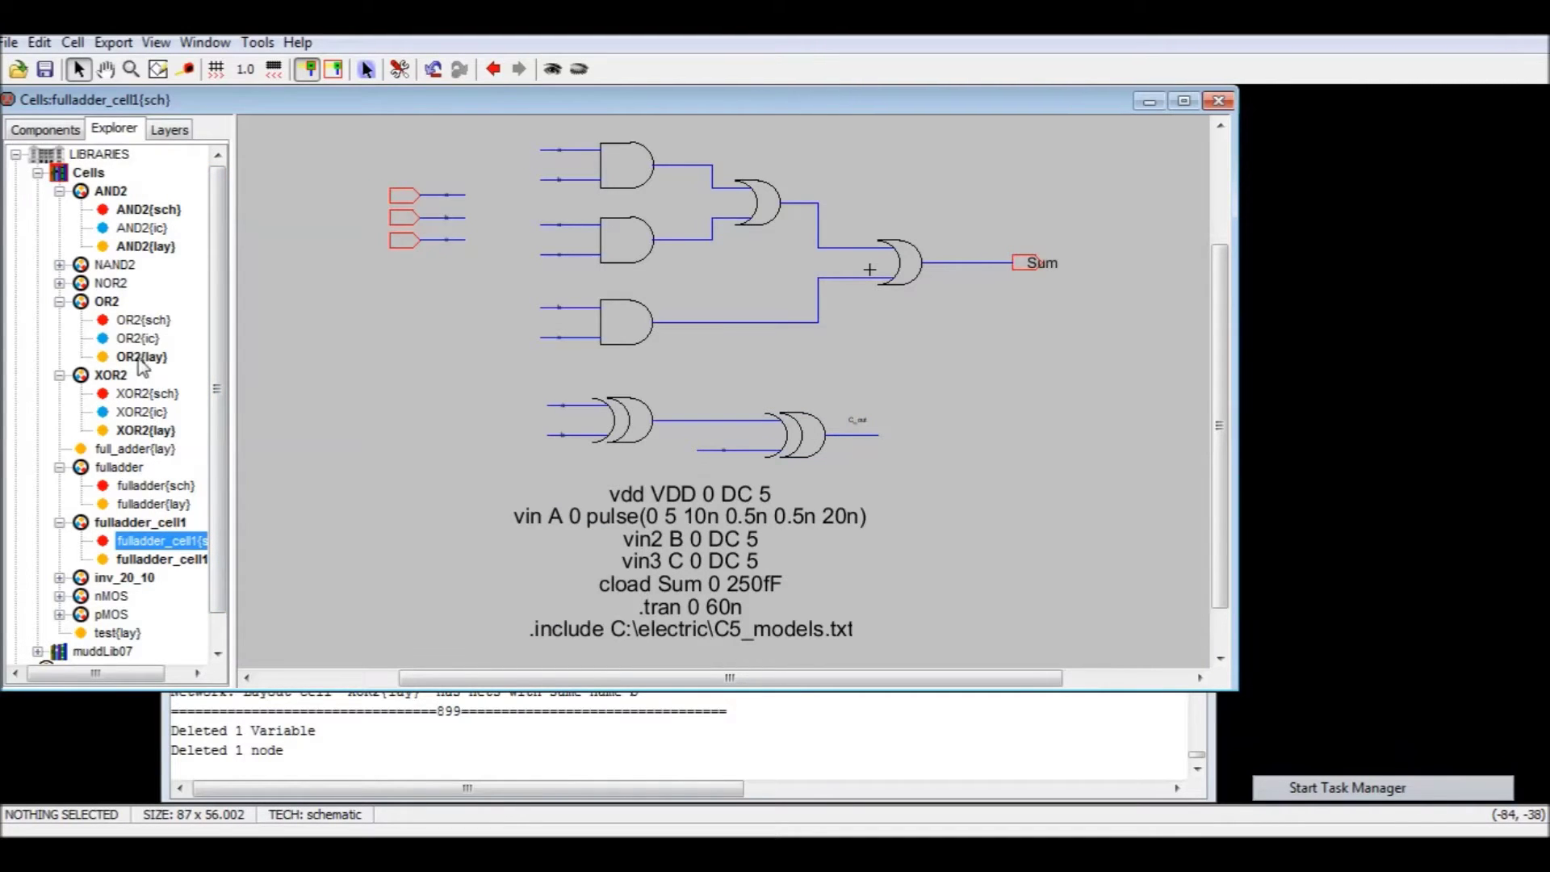
- Open the full_adder layout and place an AND2{lay} instance in it
double_click(133, 449)
click(406, 443)
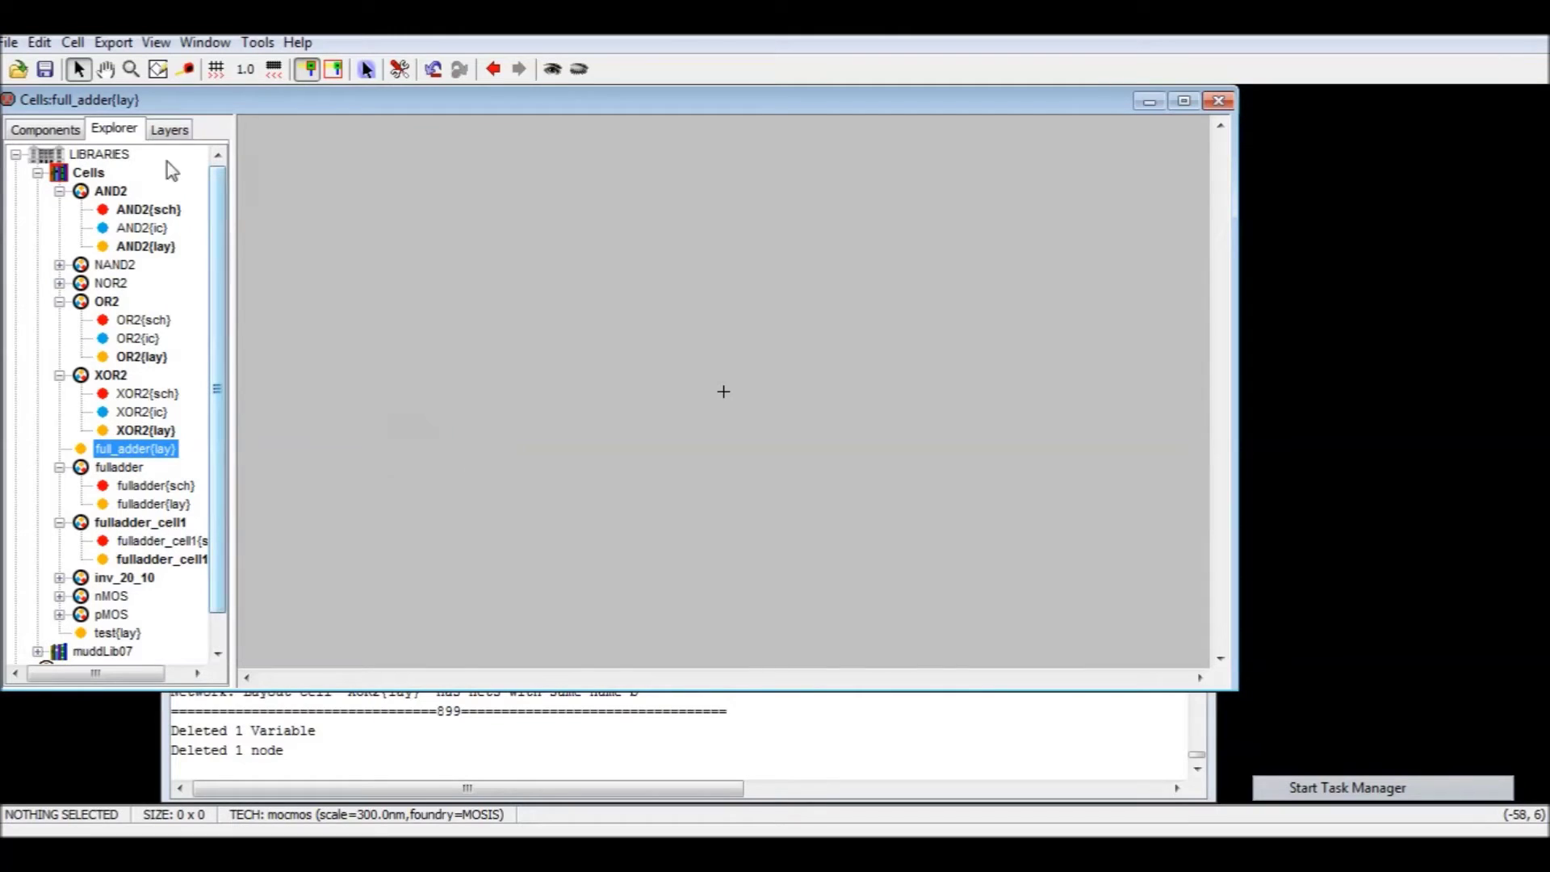
click(42, 130)
click(111, 189)
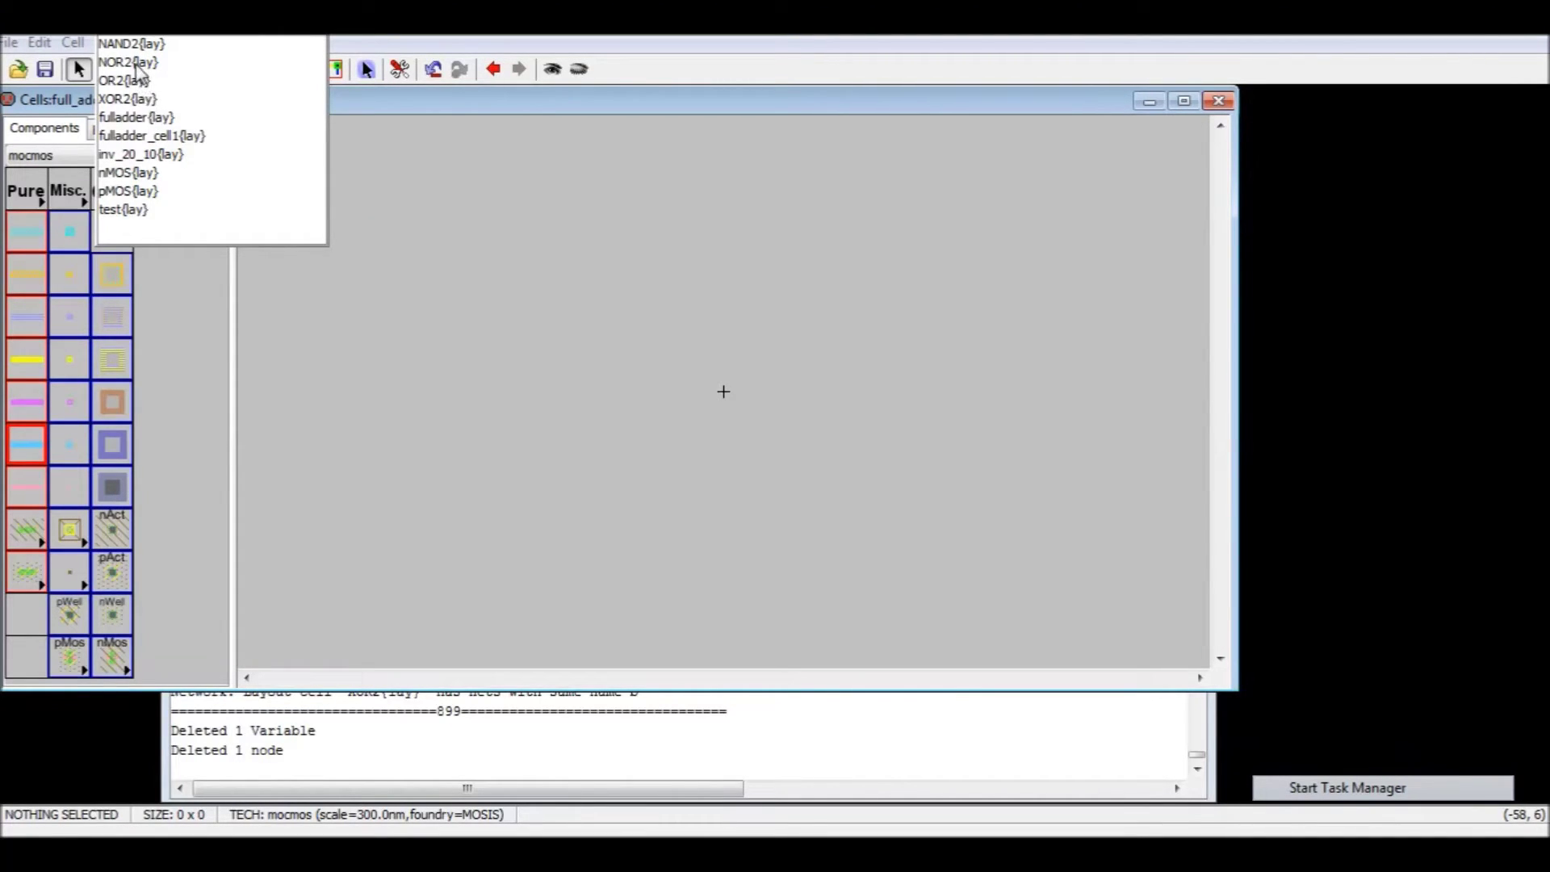
click(251, 166)
click(446, 297)
ctrl+scroll(493, 347, down, 7)
ctrl+scroll(631, 362, down, 3)
middle_drag(630, 359, 479, 244)
- Copy the AND2 instance and paste a duplicate directly below the first one
click(495, 260)
key(ctrl+c)
click(536, 423)
key(ctrl+v)
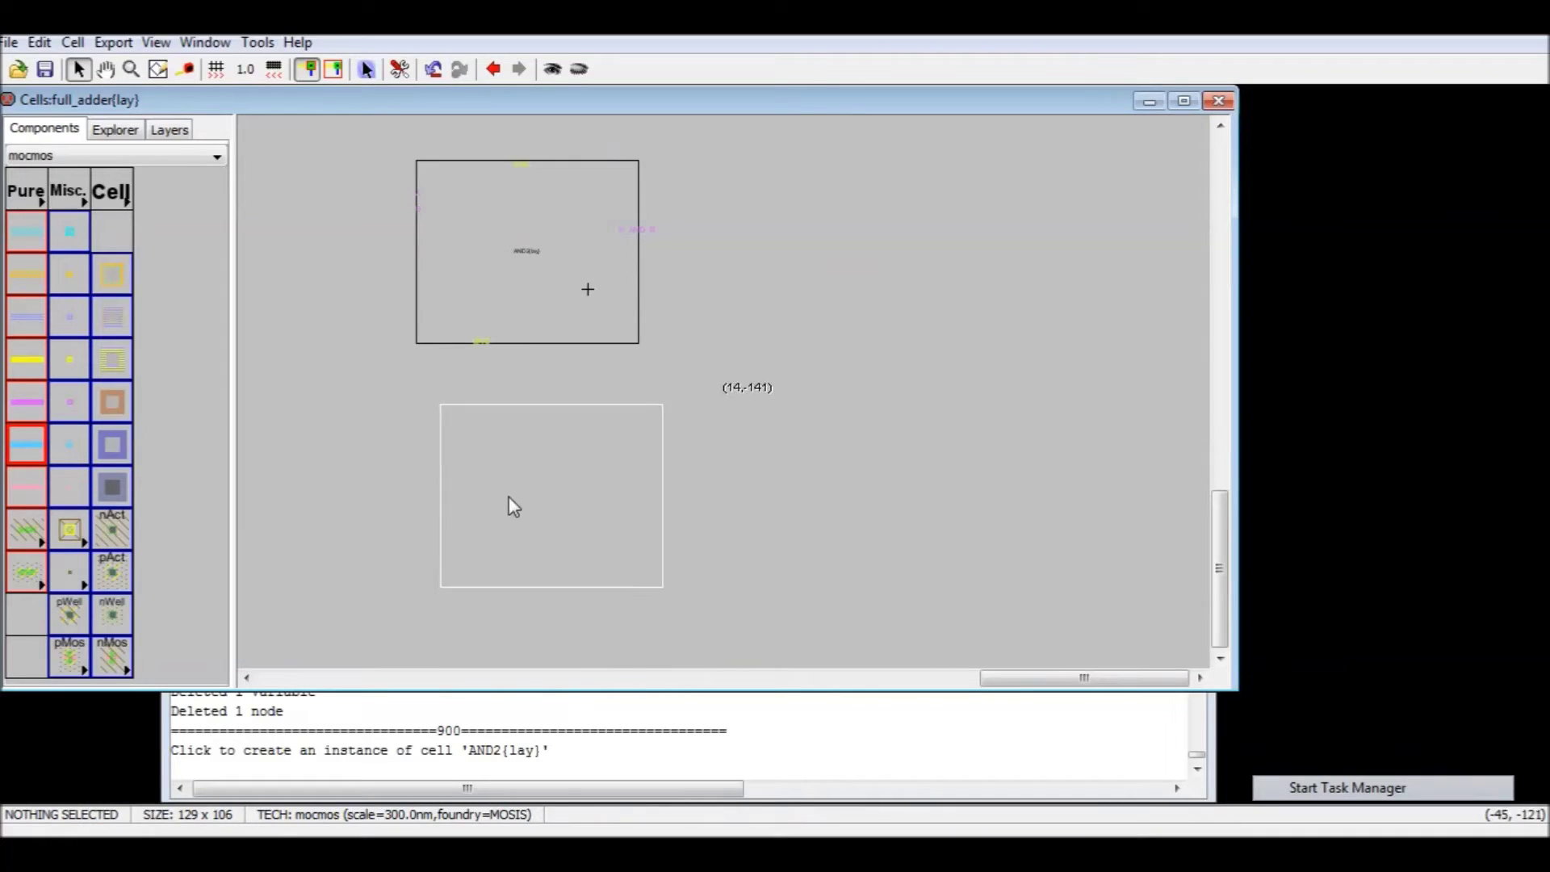
click(483, 515)
scroll(505, 380, down, 3)
click(509, 395)
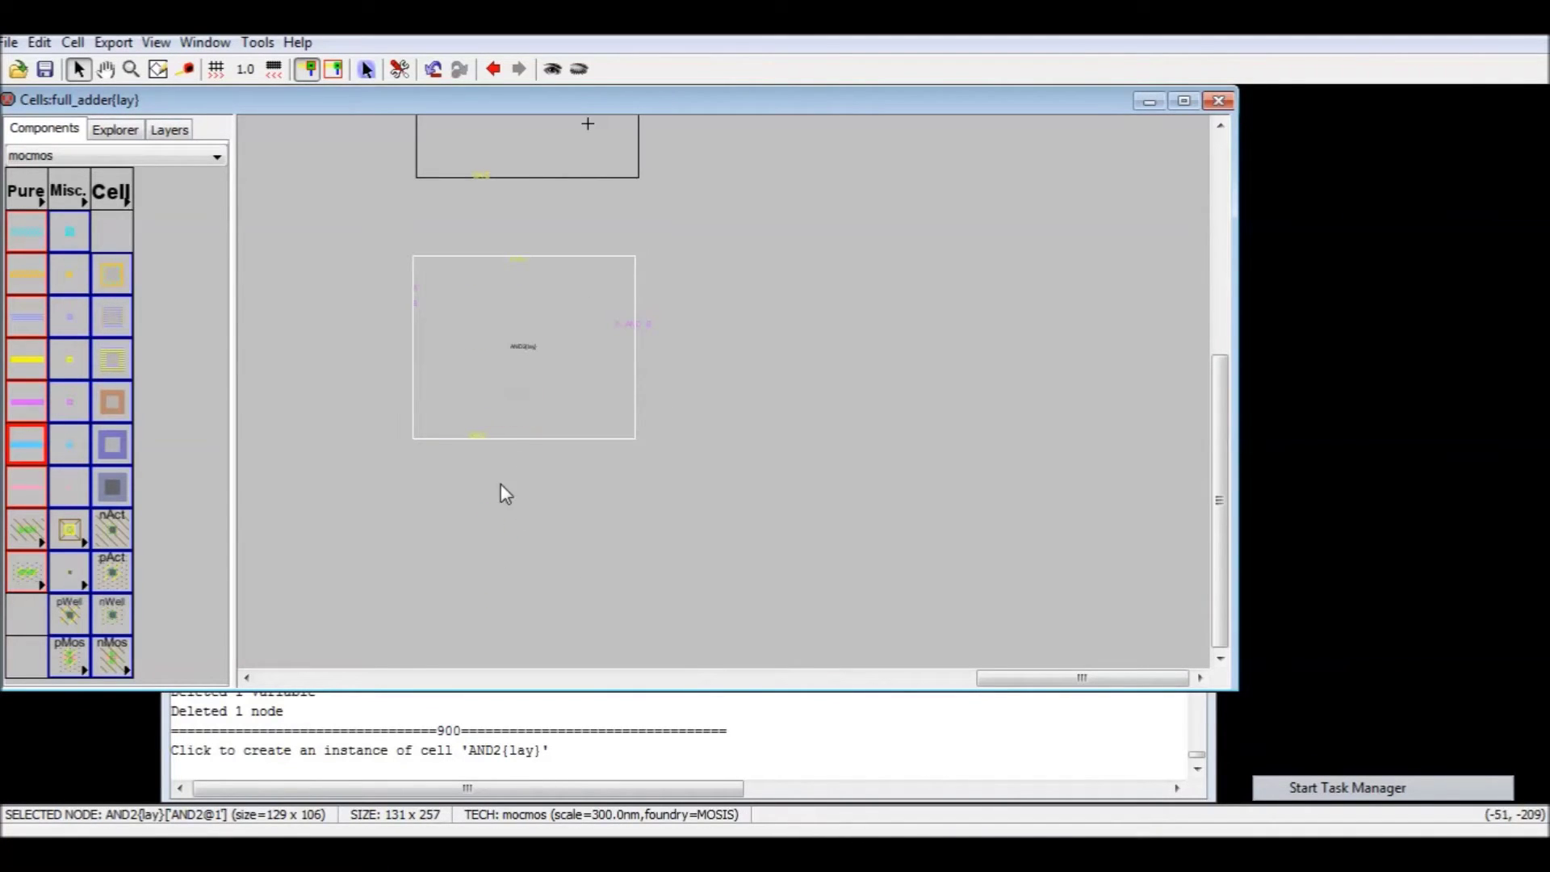
- Paste a third AND2{lay} instance directly below the second one
click(499, 556)
key(ctrl+v)
click(487, 581)
ctrl+scroll(677, 362, up, 2)
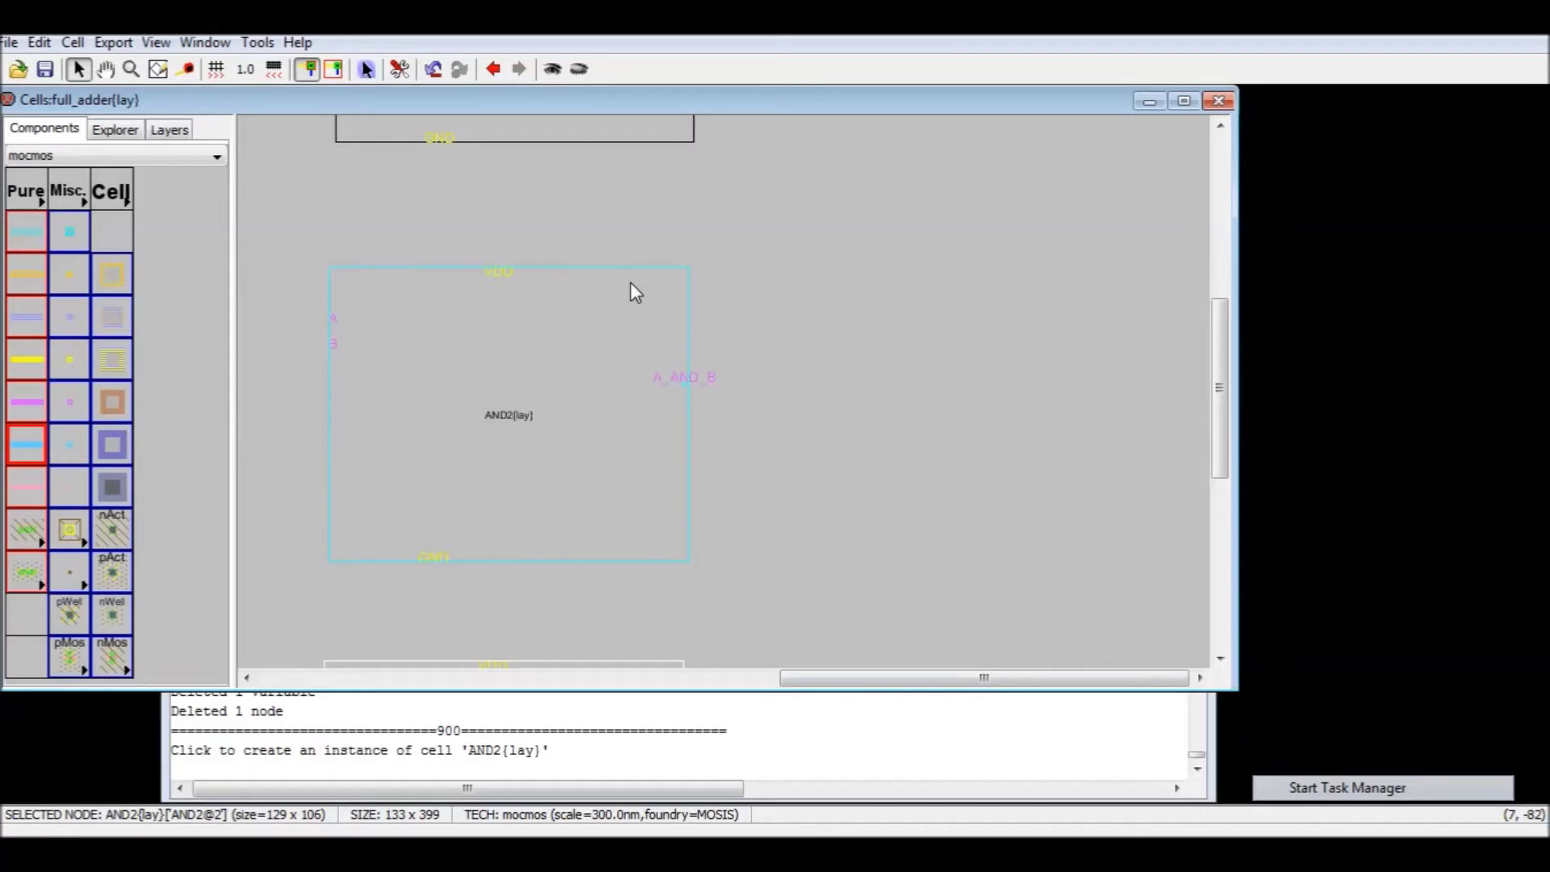
- Arrange the three AND2 instances in an evenly spaced horizontal row
scroll(836, 486, up, 3)
ctrl+scroll(836, 486, down, 3)
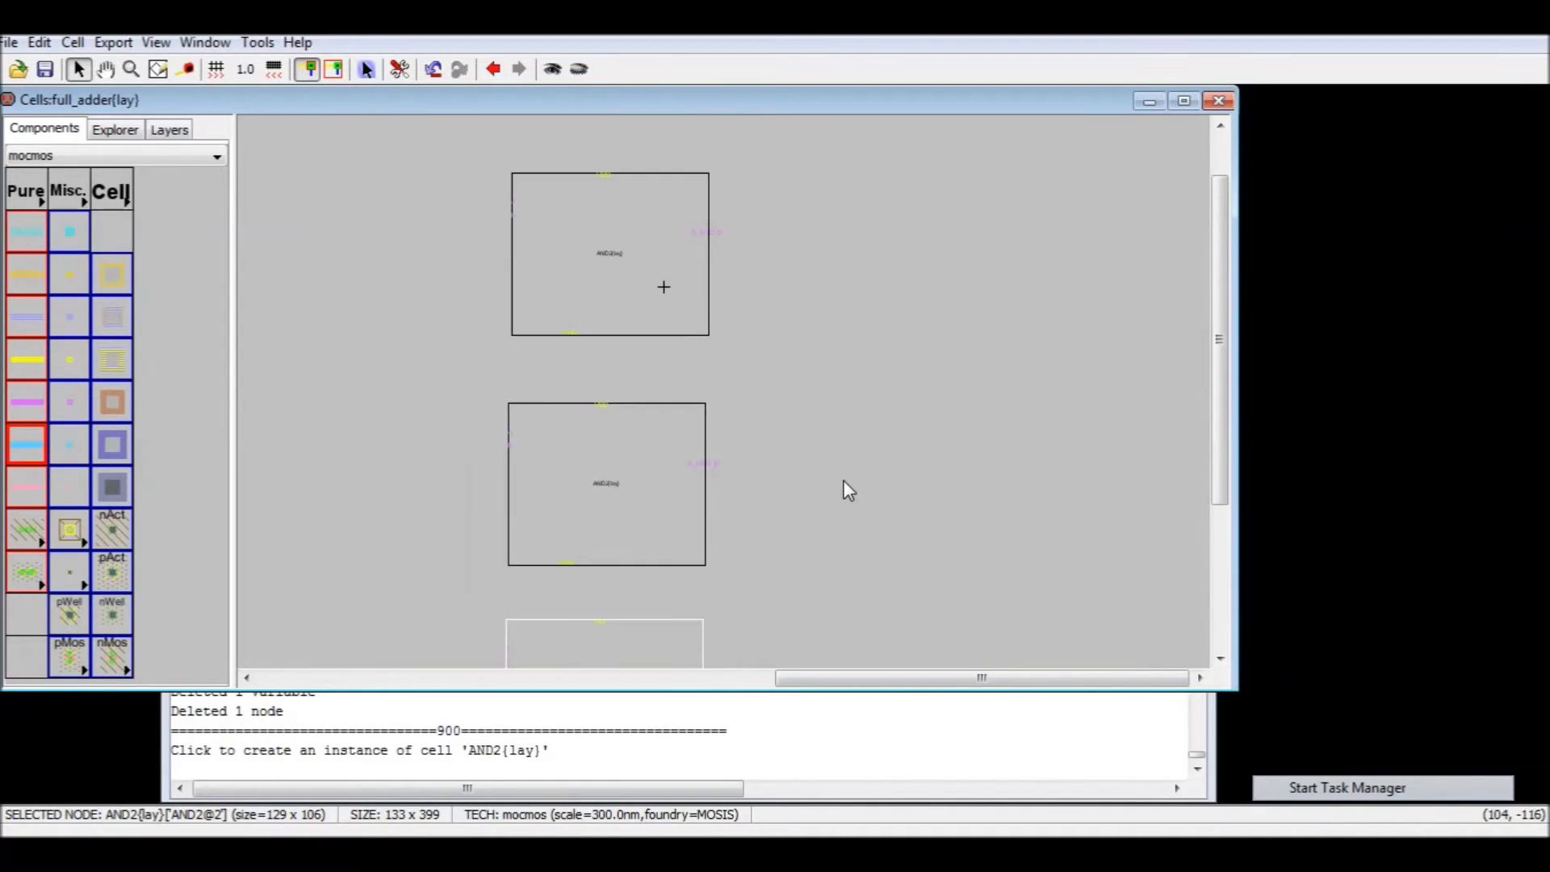
drag(615, 497, 875, 309)
middle_drag(827, 498, 501, 478)
drag(350, 637, 863, 276)
drag(599, 274, 574, 283)
drag(790, 279, 815, 280)
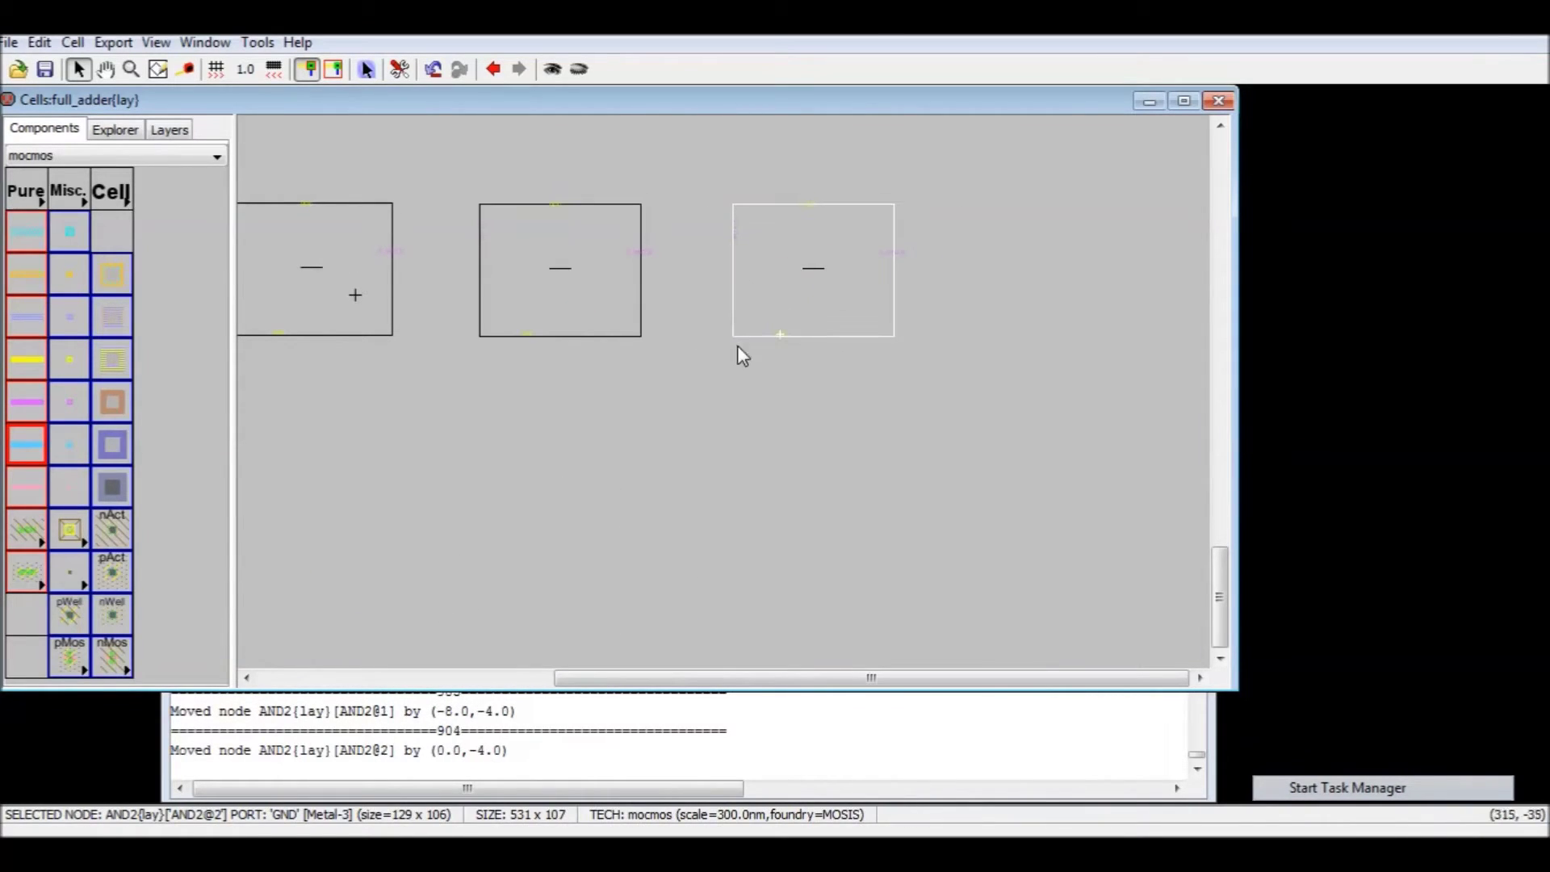
click(640, 443)
middle_drag(543, 447, 668, 429)
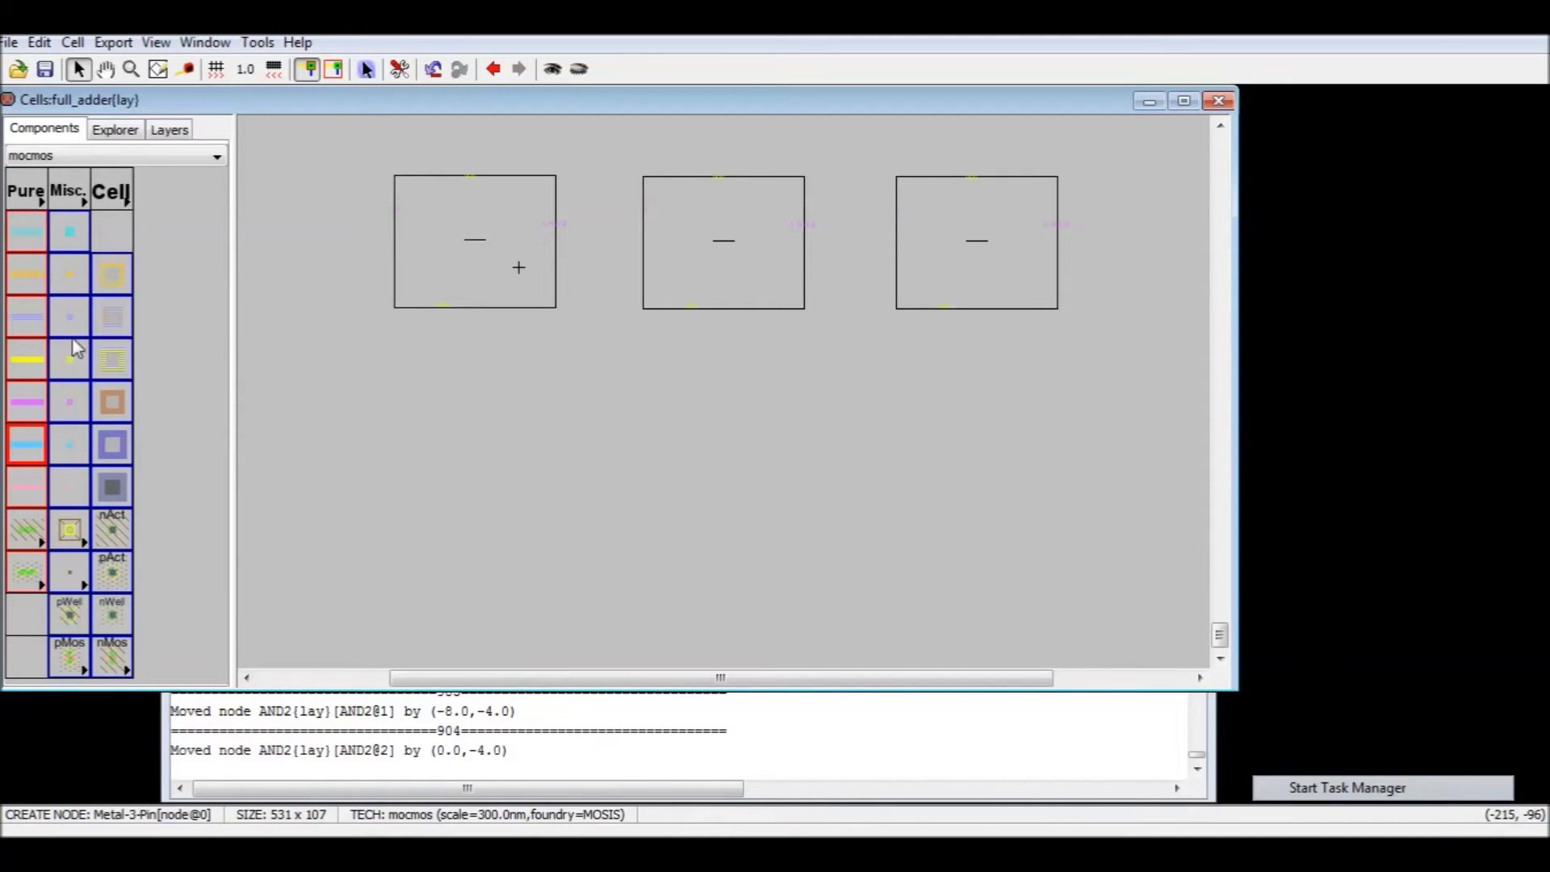
- Place two OR2{lay} instances side by side below the row of AND2 cells
click(104, 201)
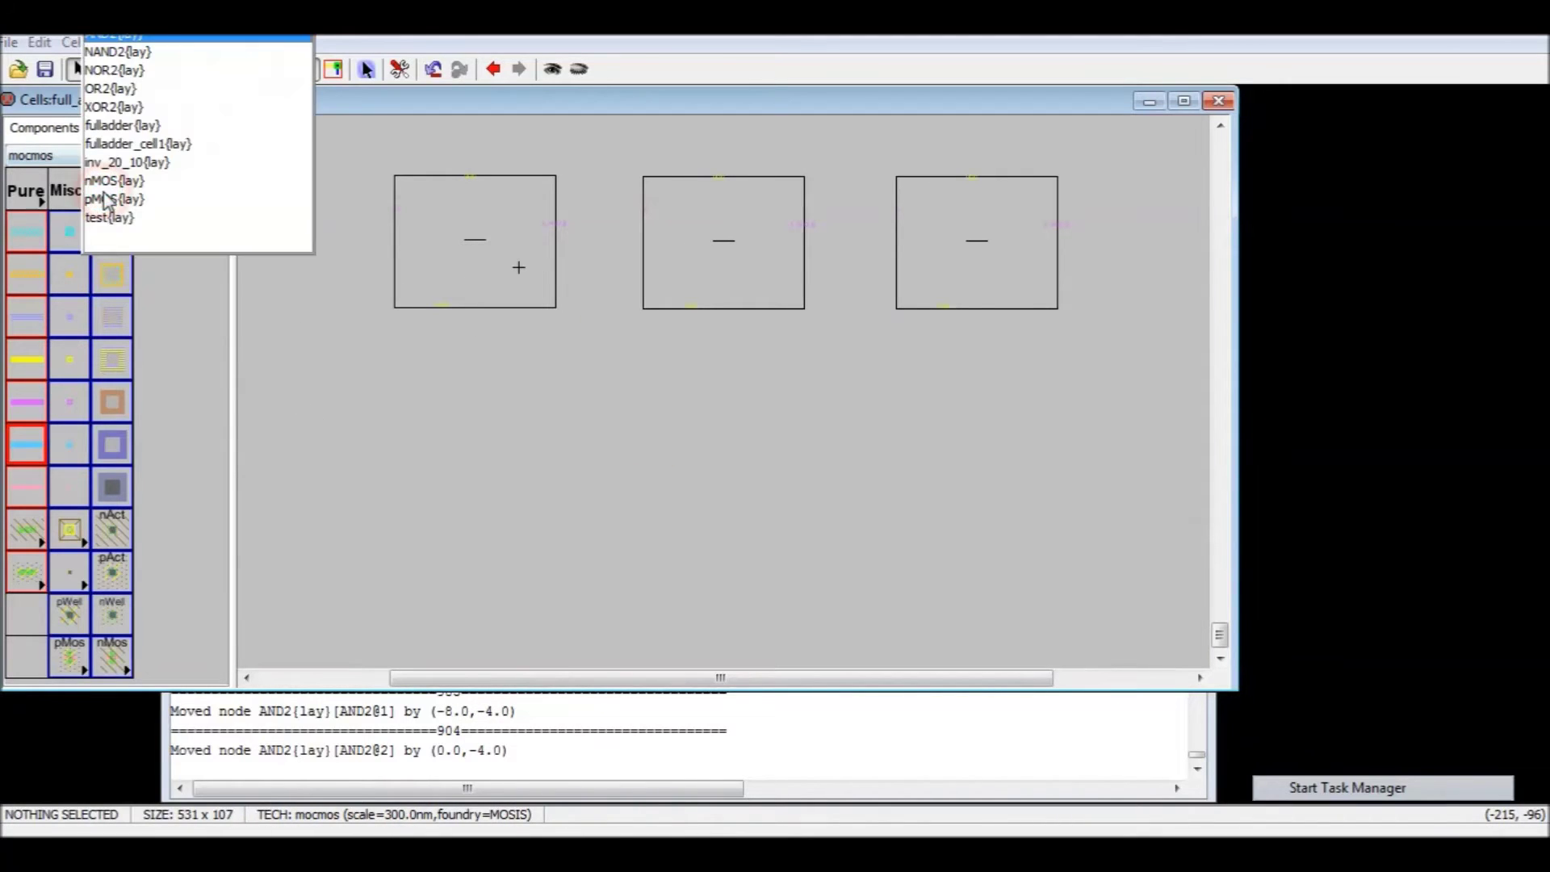
click(129, 92)
click(604, 531)
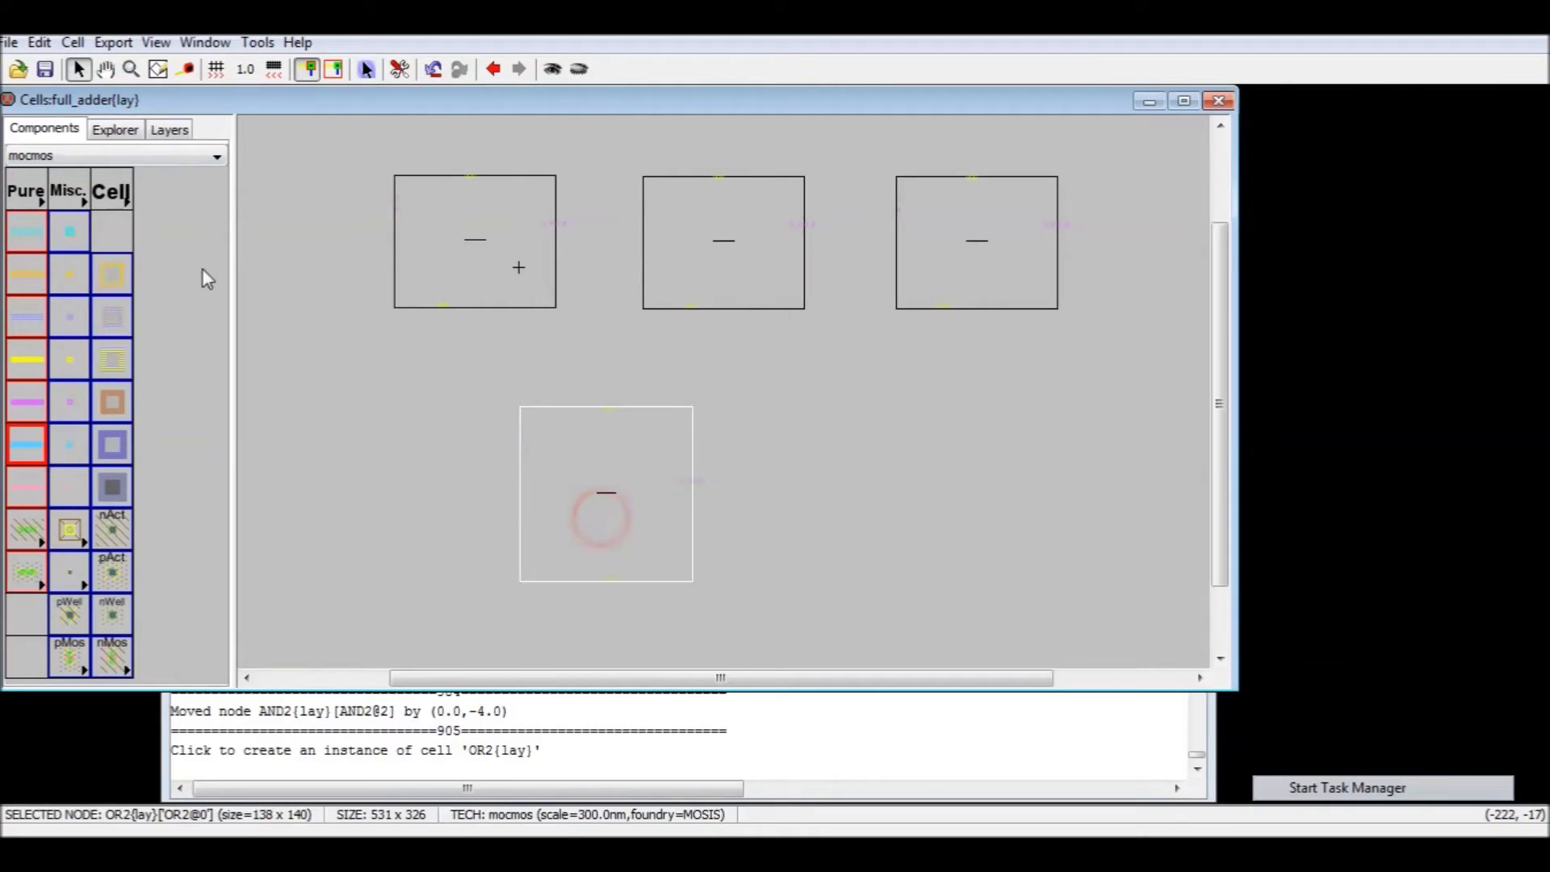
click(112, 194)
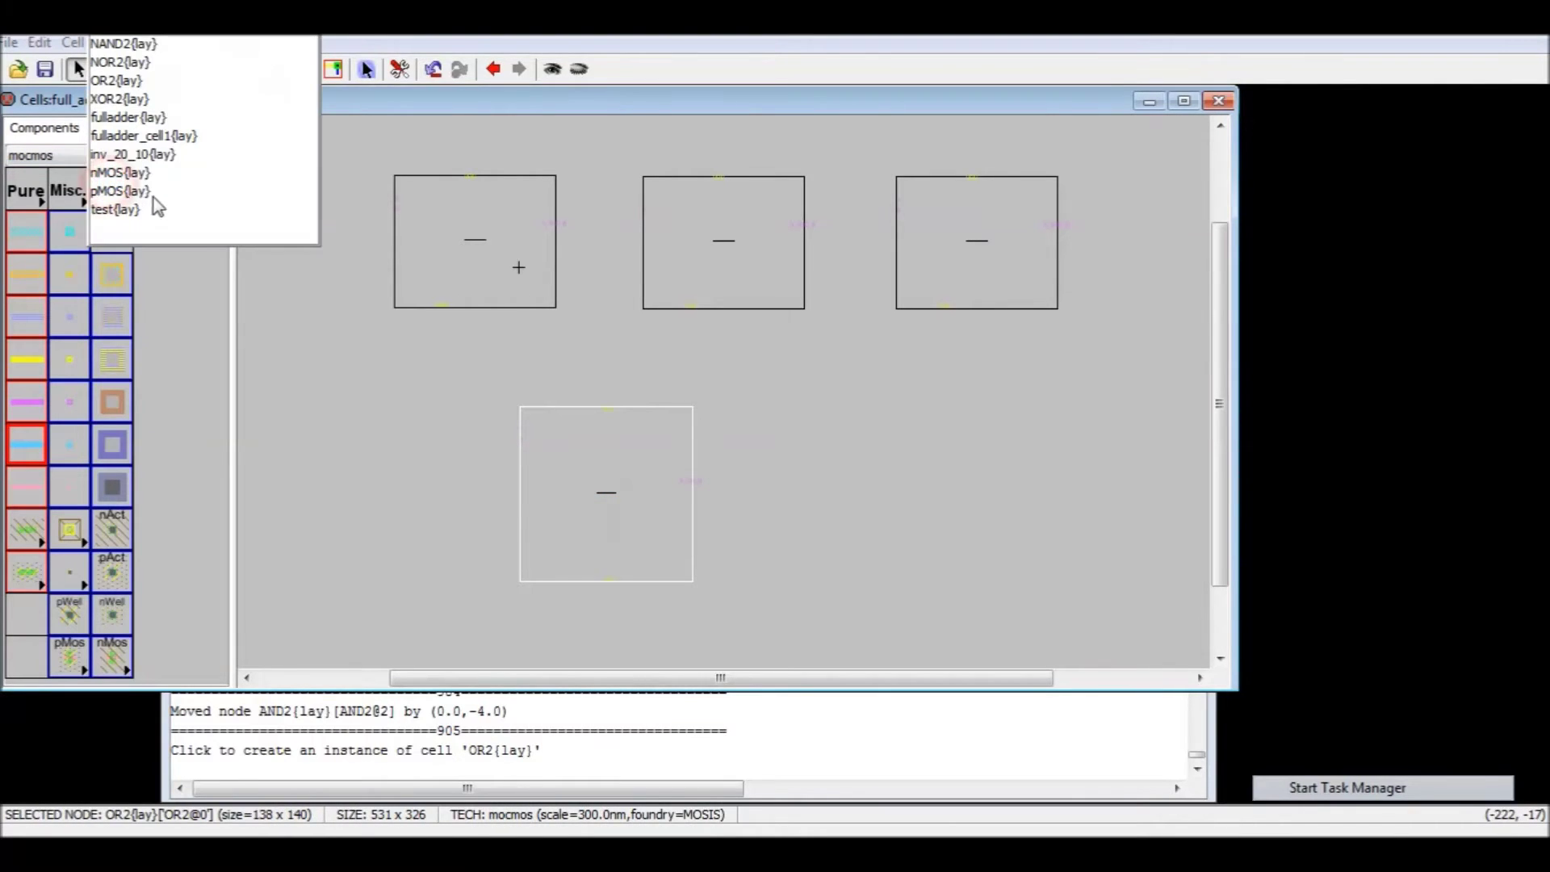
click(155, 88)
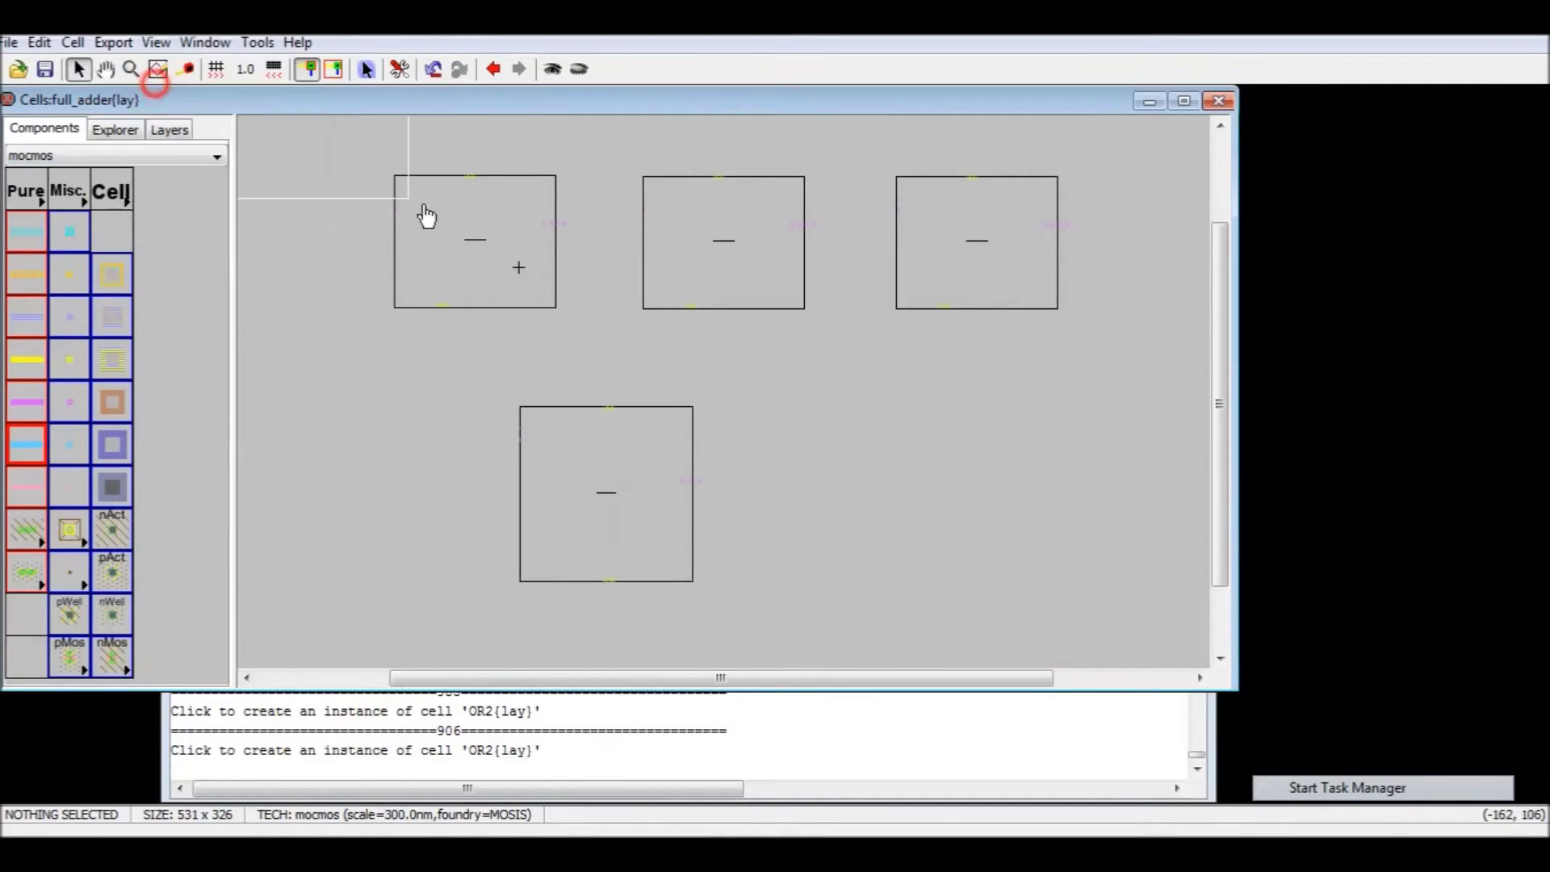
click(903, 527)
click(286, 442)
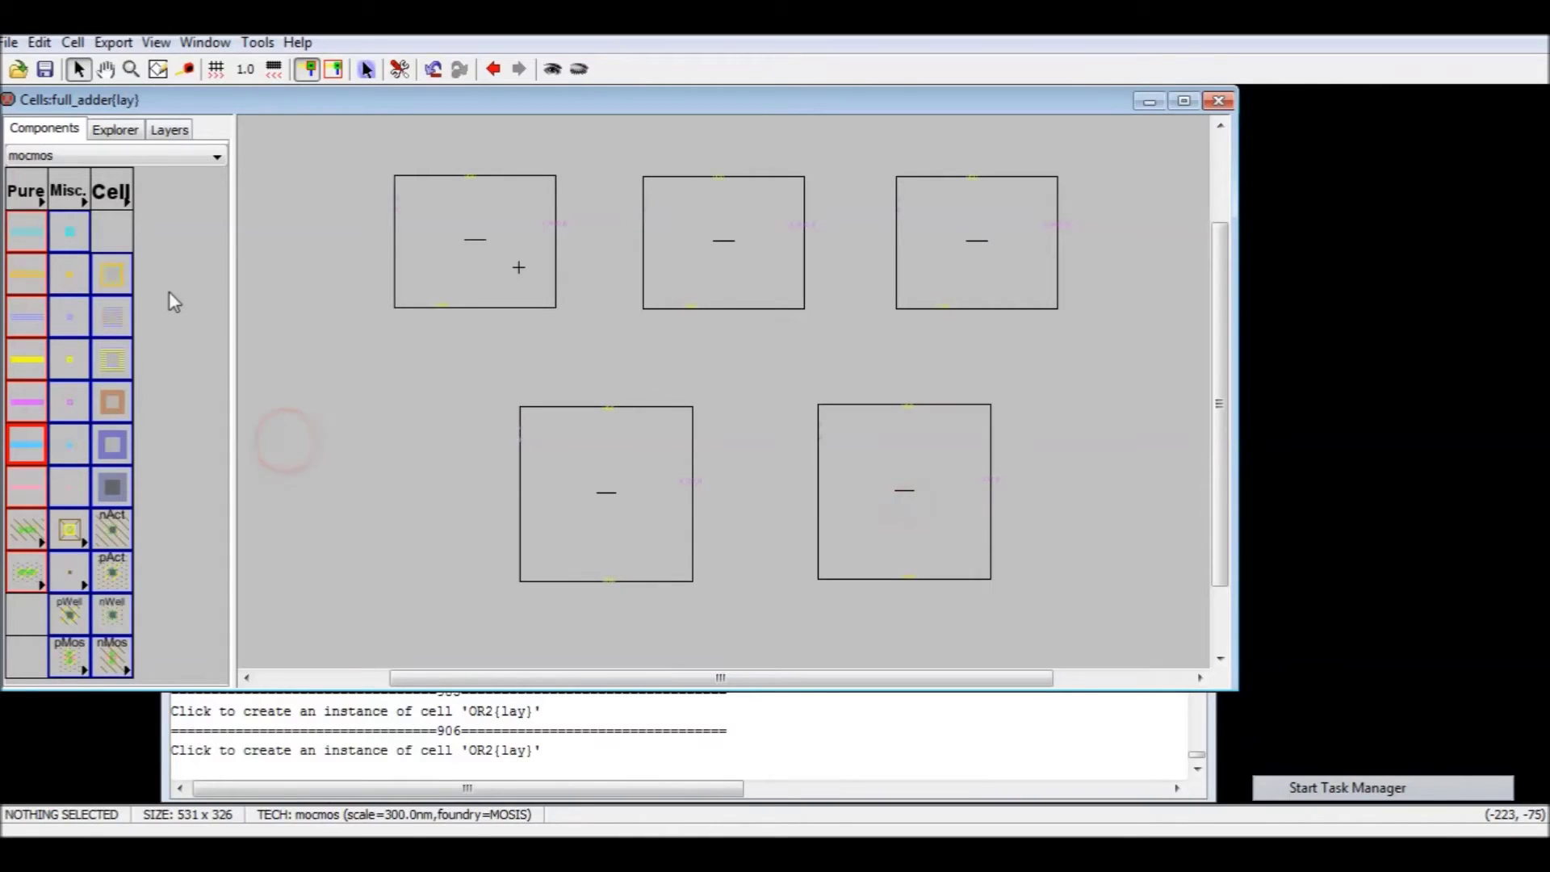
- Place an XOR2{lay} instance and move it clear of the other cells, below the OR2 instances
click(111, 194)
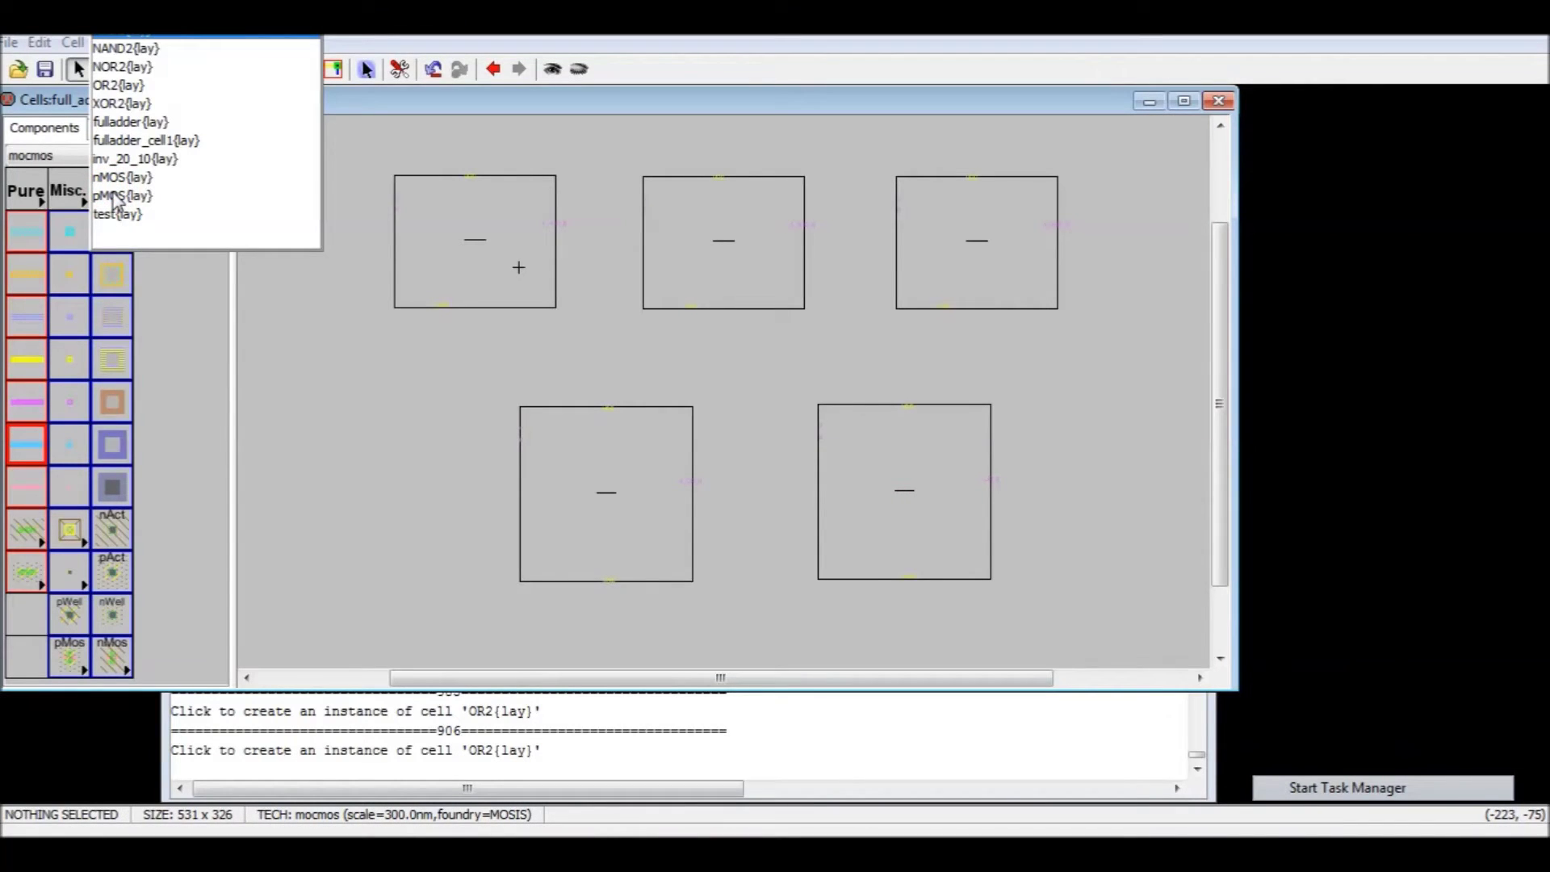
click(136, 105)
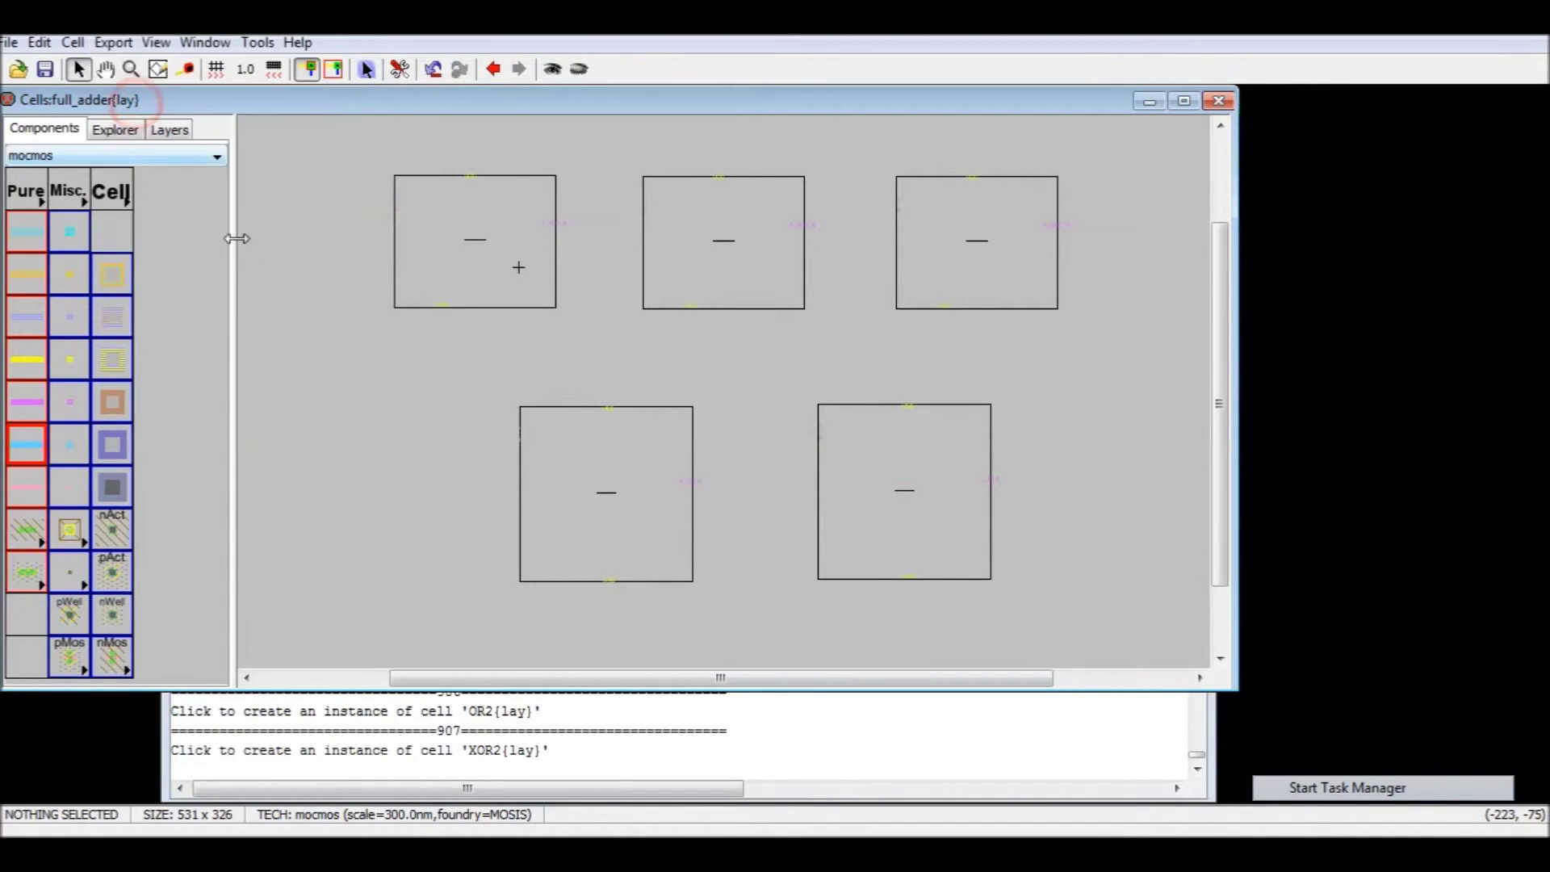
click(482, 658)
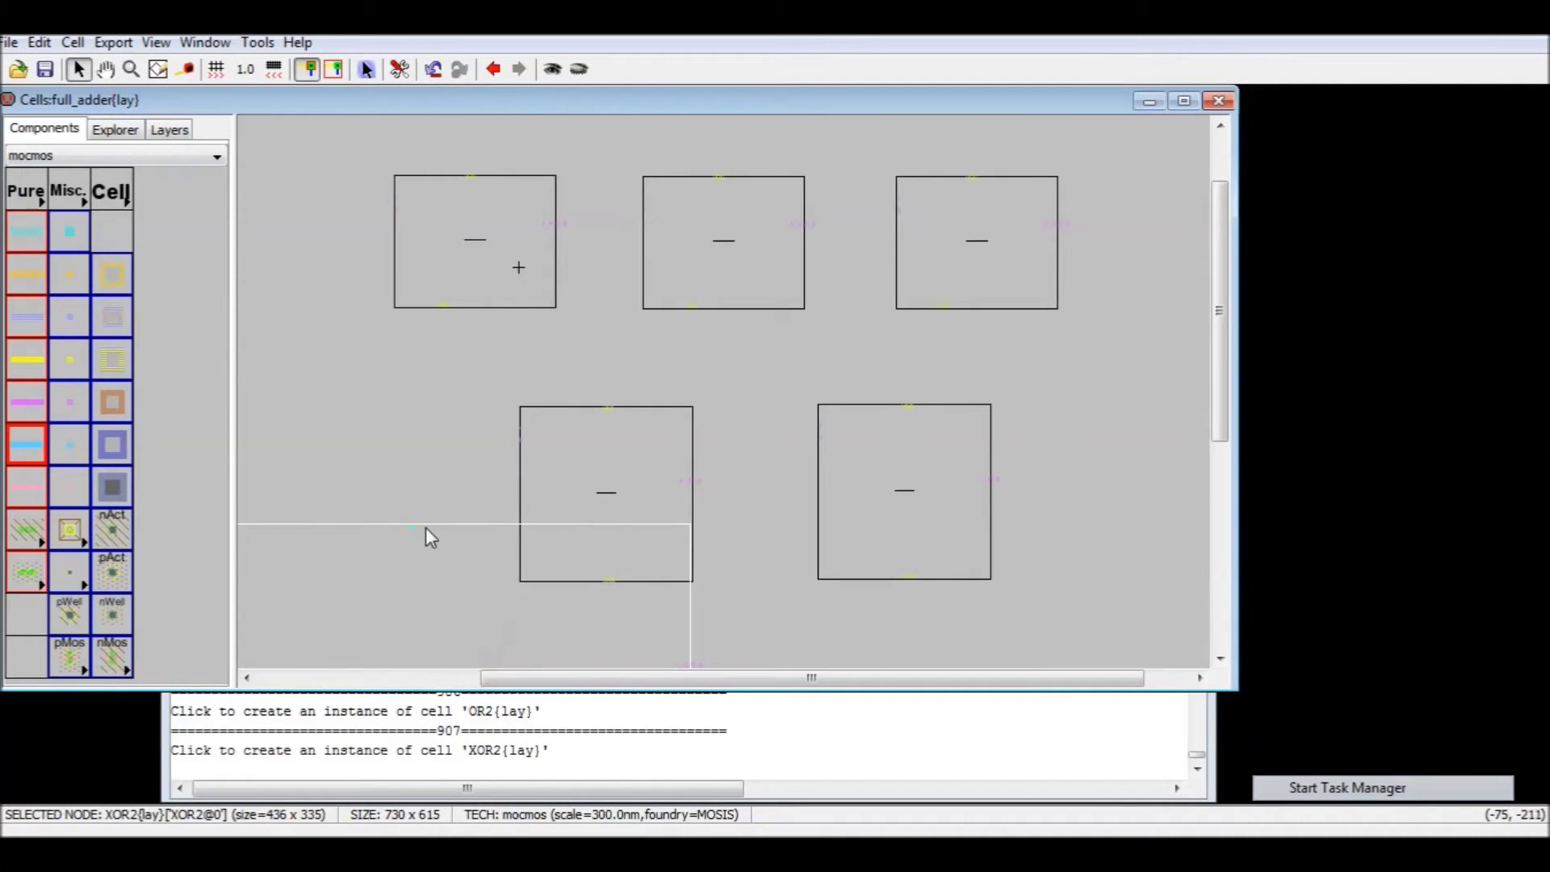
ctrl+scroll(426, 525, down, 2)
middle_drag(253, 554, 342, 303)
drag(595, 356, 568, 531)
- Copy the XOR2 instance and paste a duplicate beside it on its right
click(1037, 541)
key(ctrl+c)
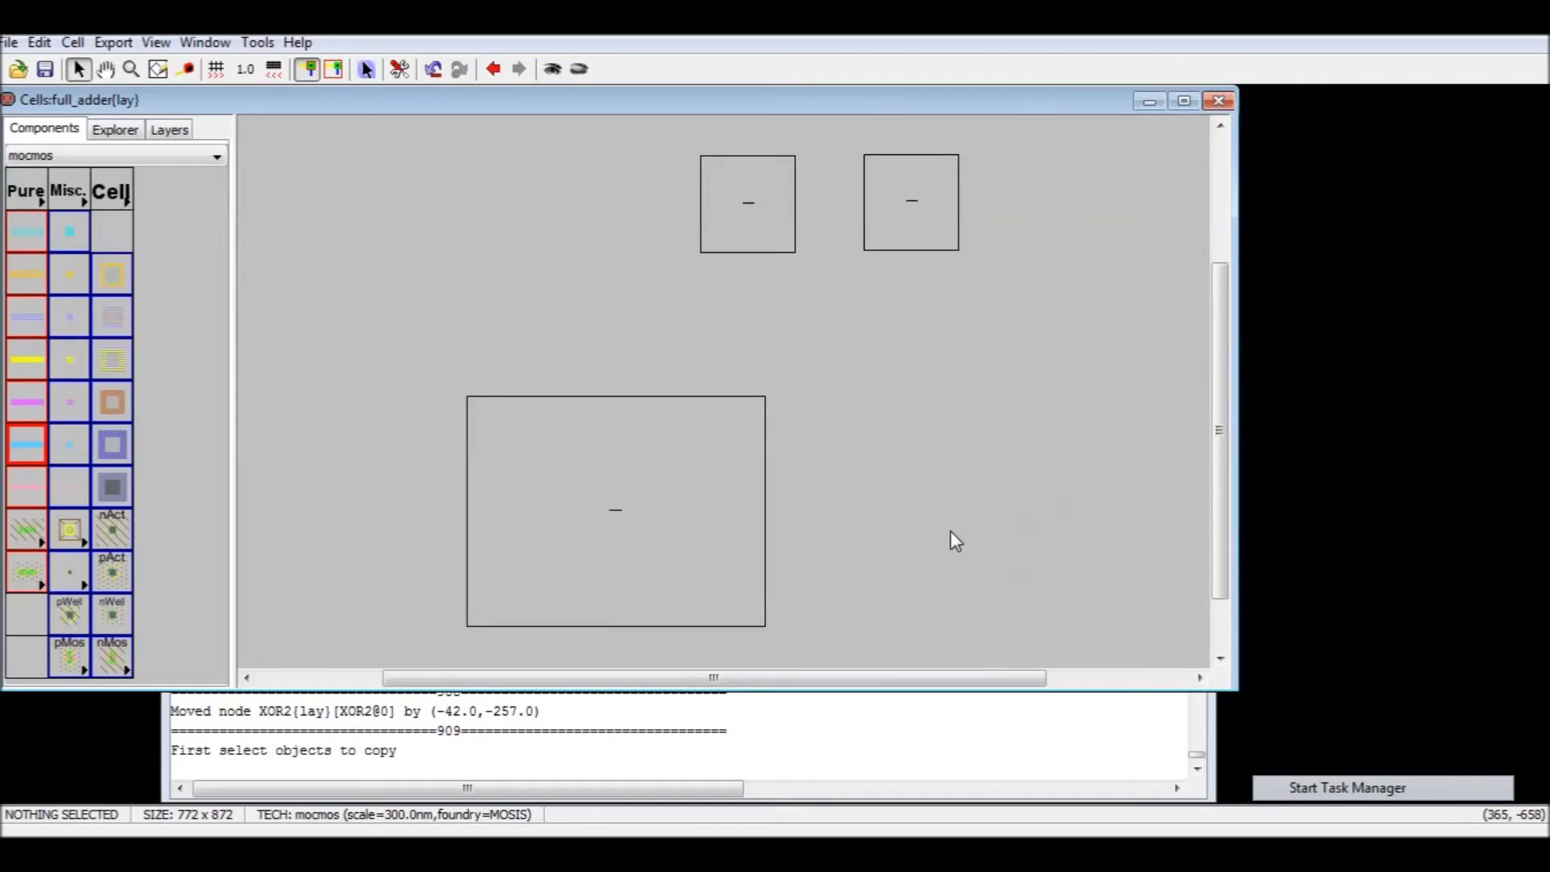
click(693, 522)
key(ctrl+c)
key(ctrl+v)
click(1022, 471)
- Expand the original XOR2 instance level by level to inspect its internal layout, then collapse it again
click(634, 519)
click(552, 68)
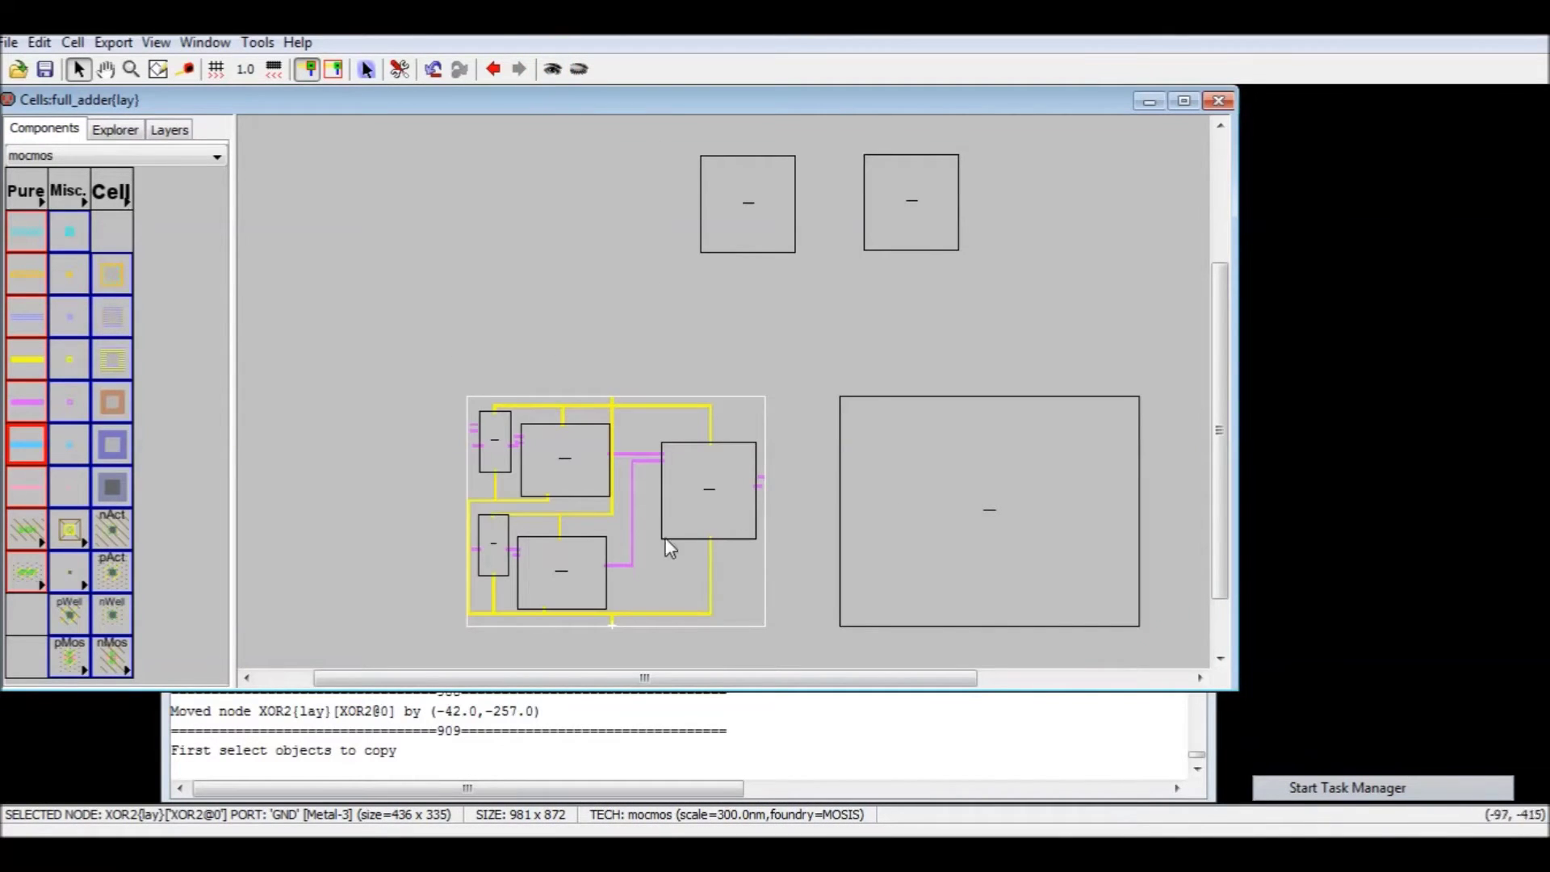
ctrl+scroll(602, 616, up, 1)
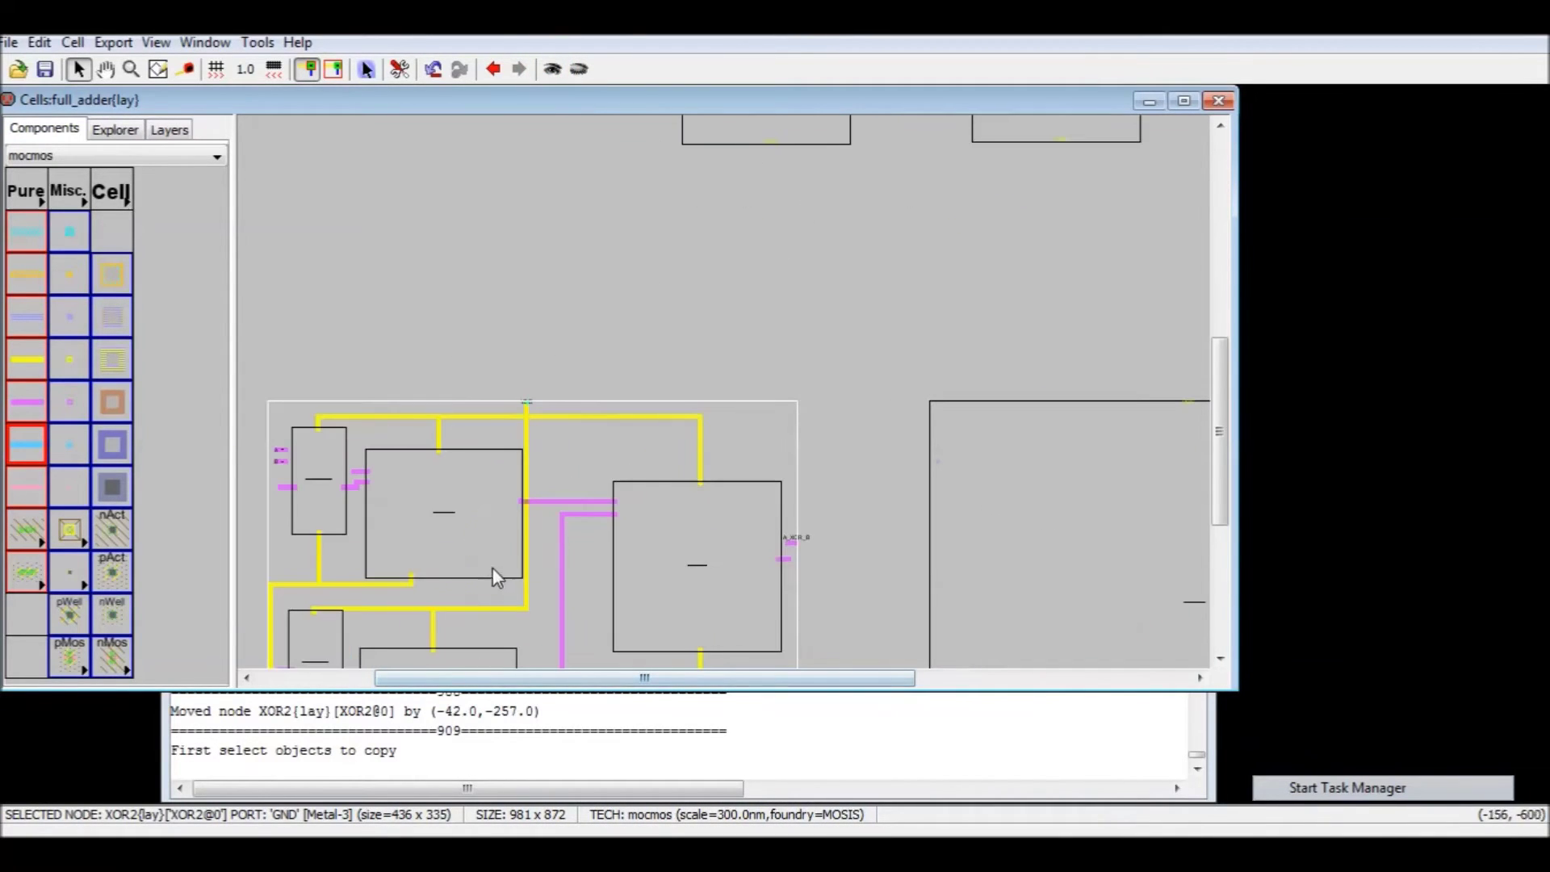
click(552, 69)
click(552, 69)
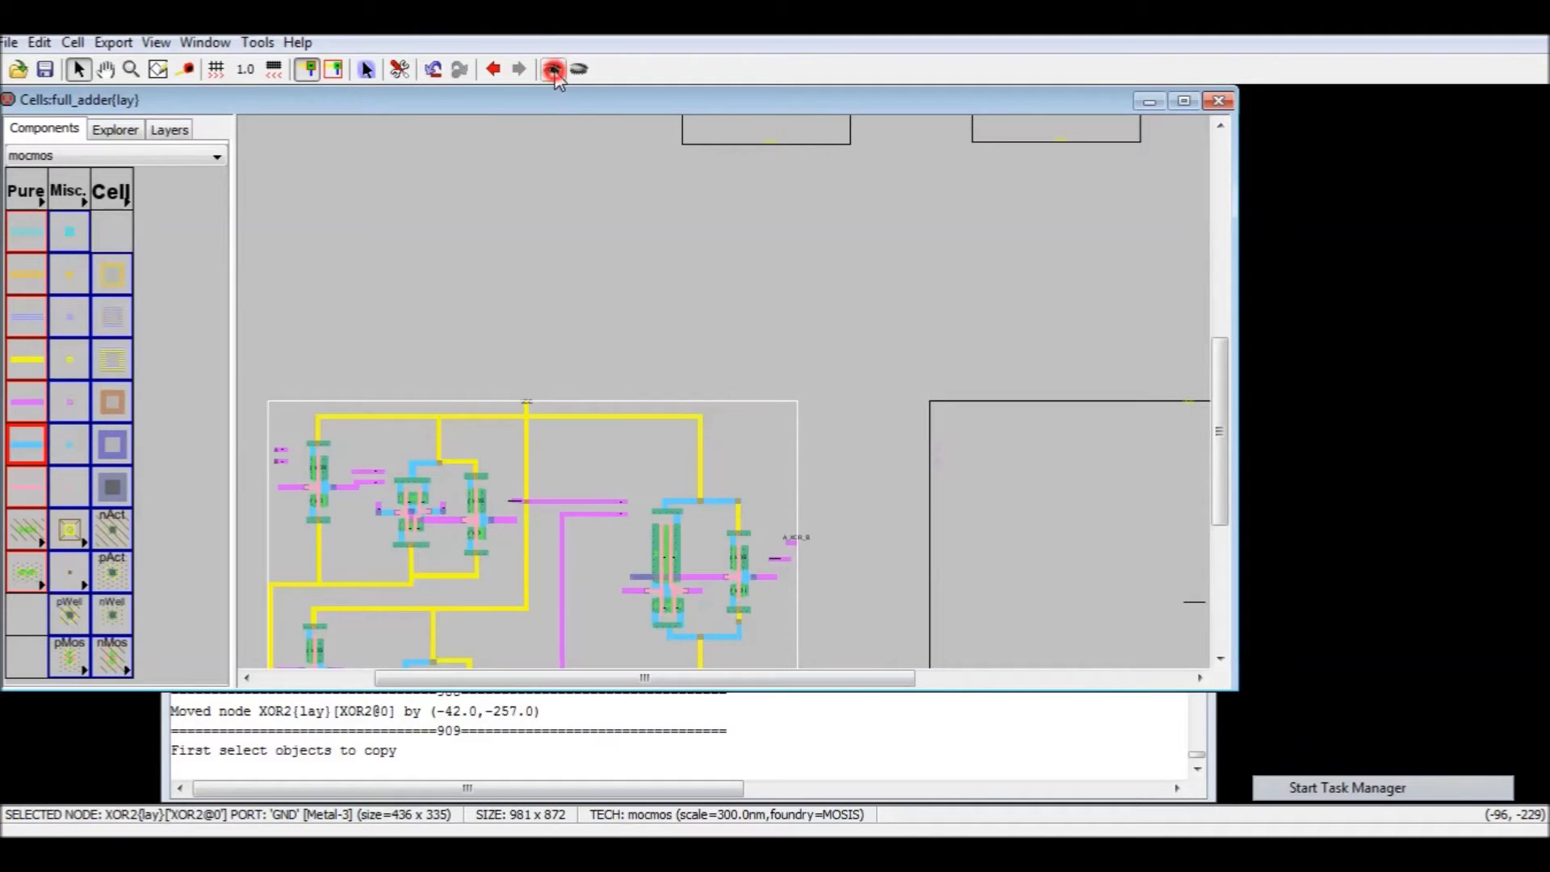
click(581, 69)
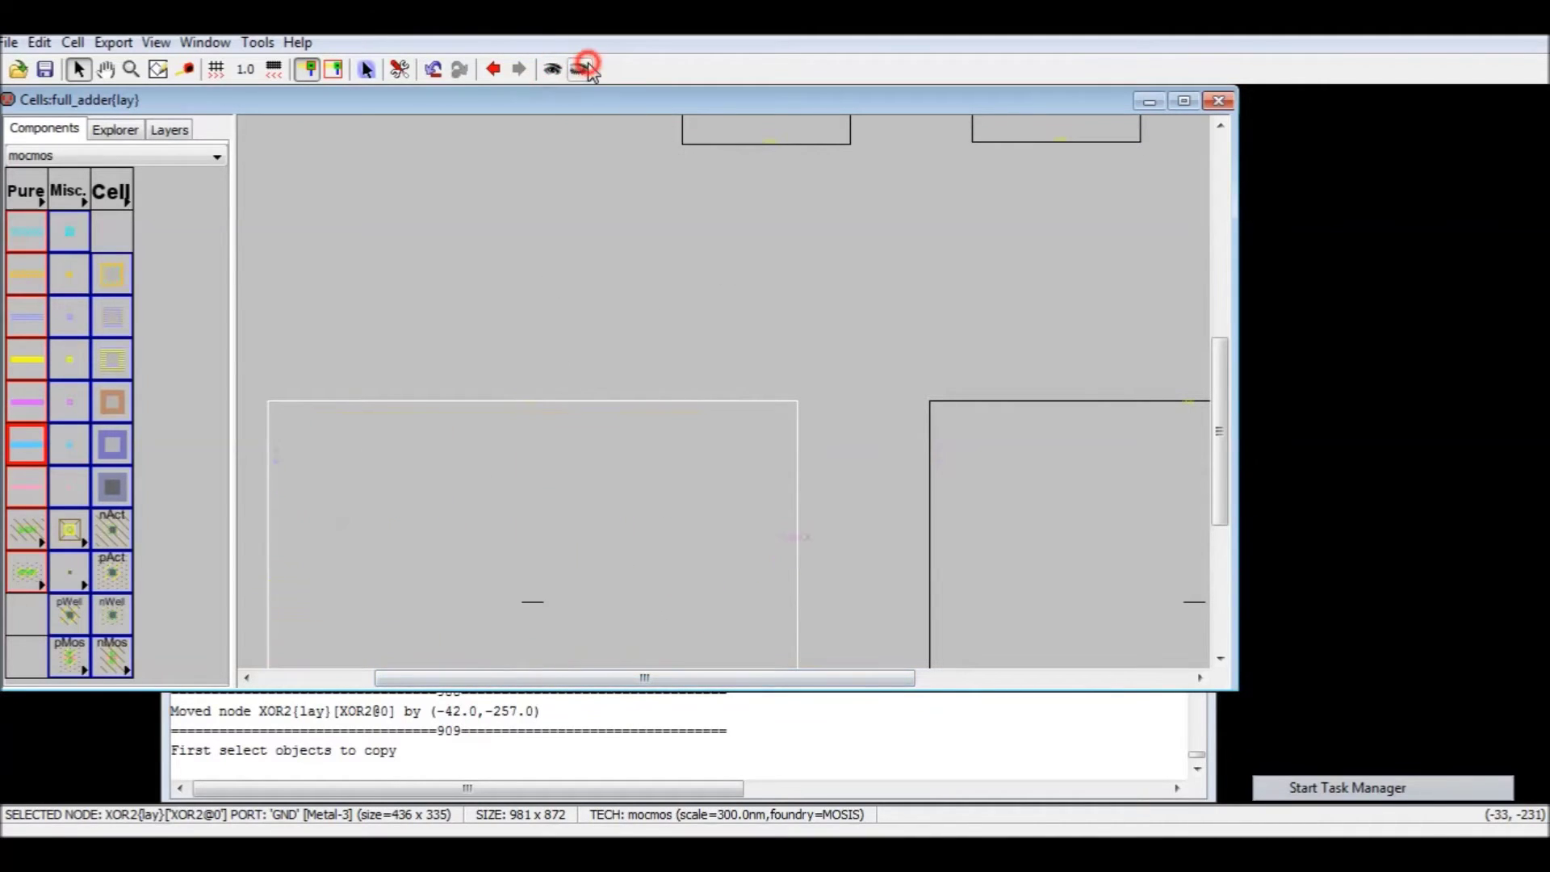
click(557, 304)
- Examine the port positions and the spacing of the AND2 and OR2 instances
ctrl+scroll(536, 344, down, 2)
middle_drag(593, 306, 422, 531)
middle_drag(365, 330, 389, 430)
ctrl+scroll(481, 332, up, 3)
middle_drag(481, 332, 771, 541)
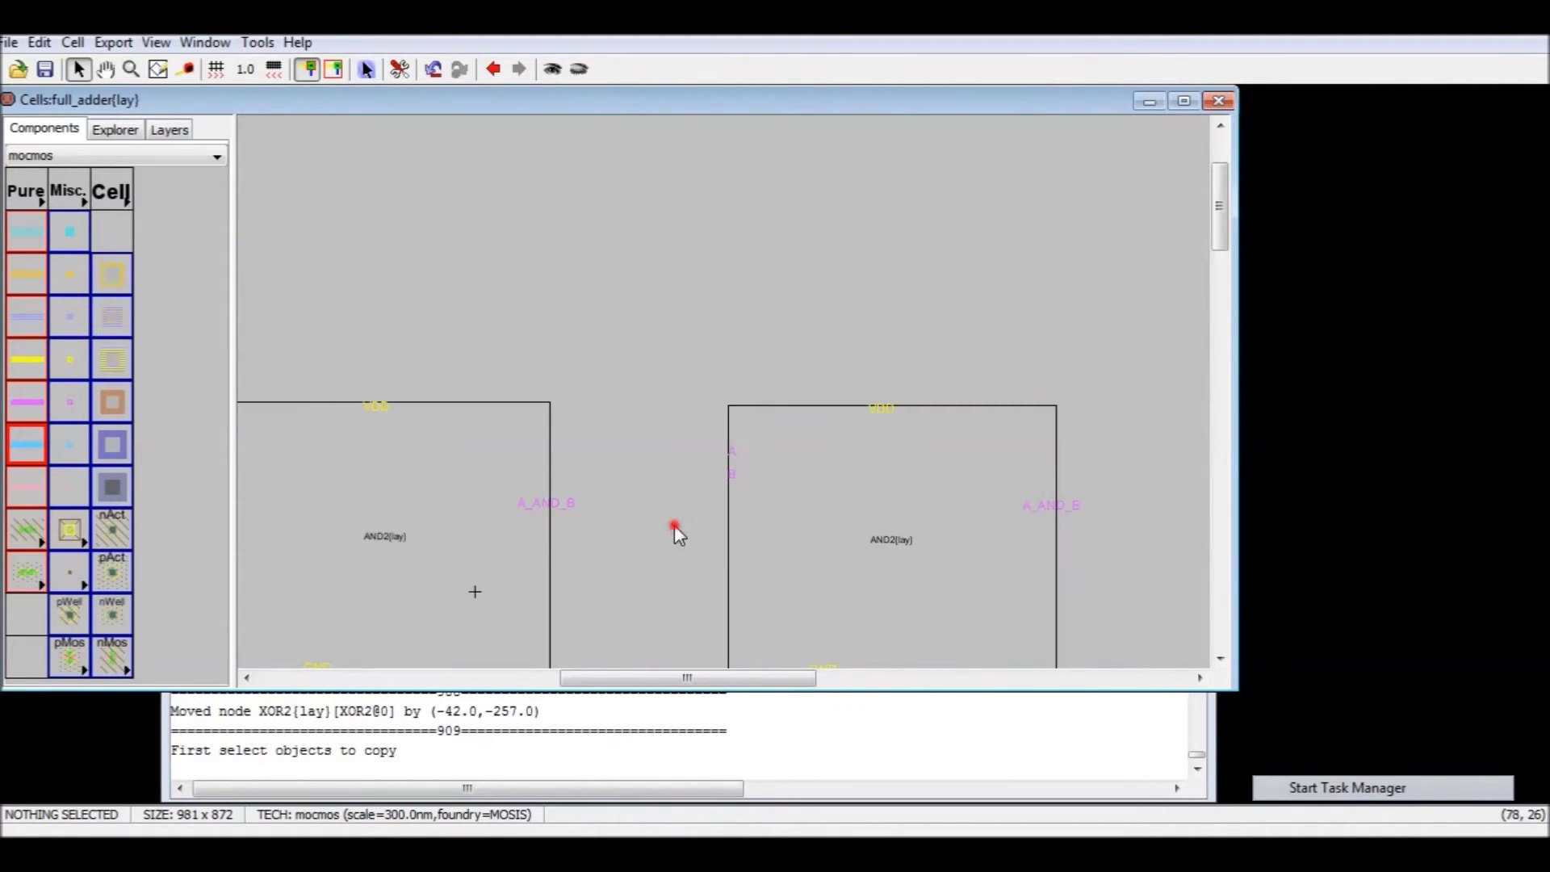
middle_drag(603, 520, 775, 348)
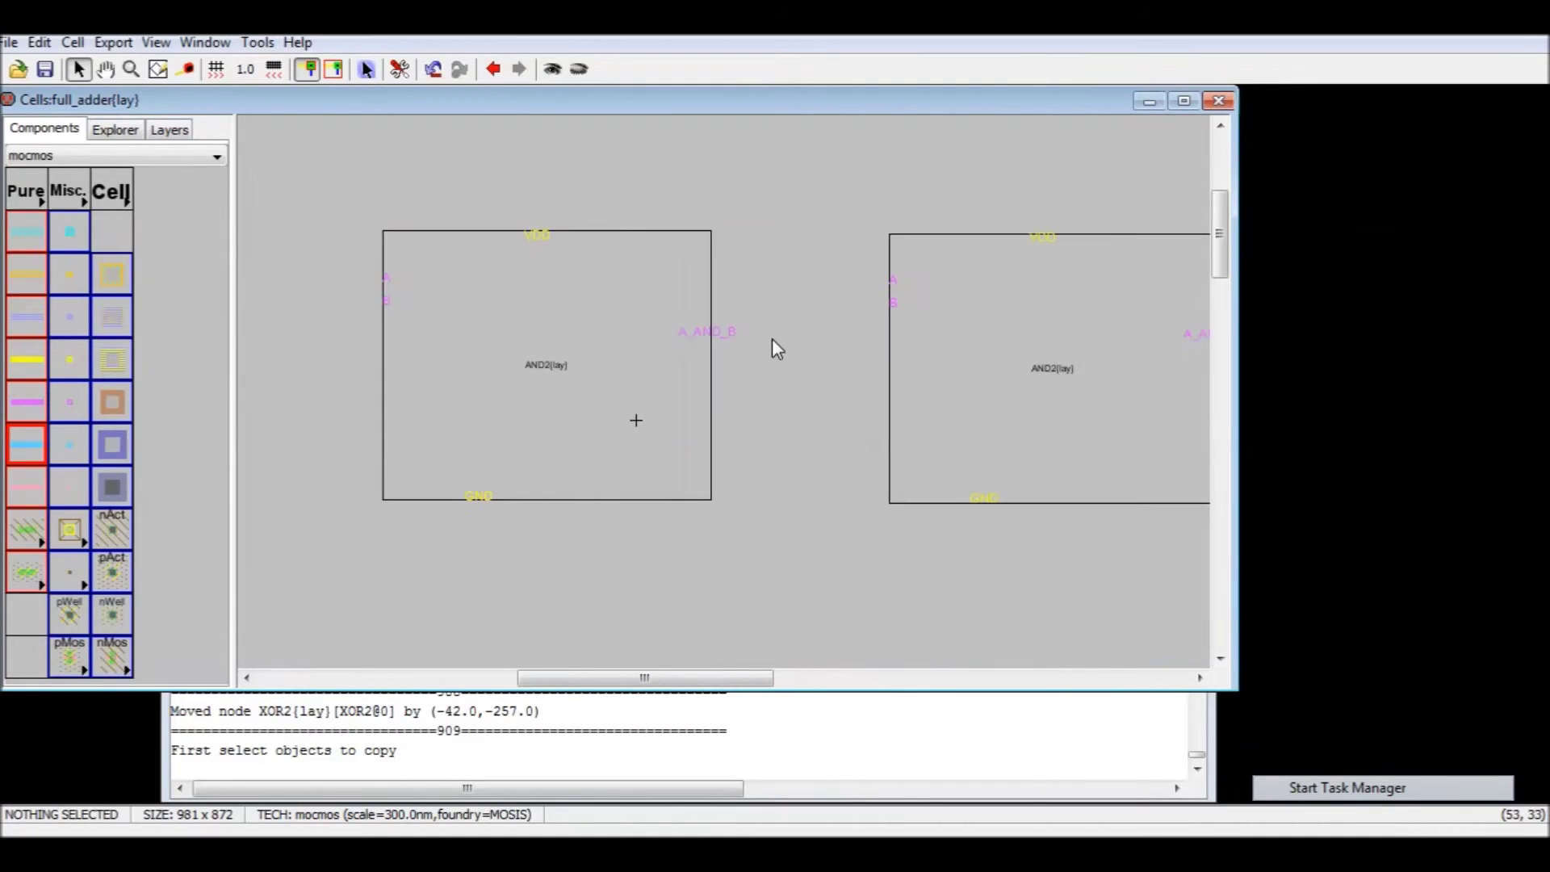
middle_drag(833, 419, 589, 215)
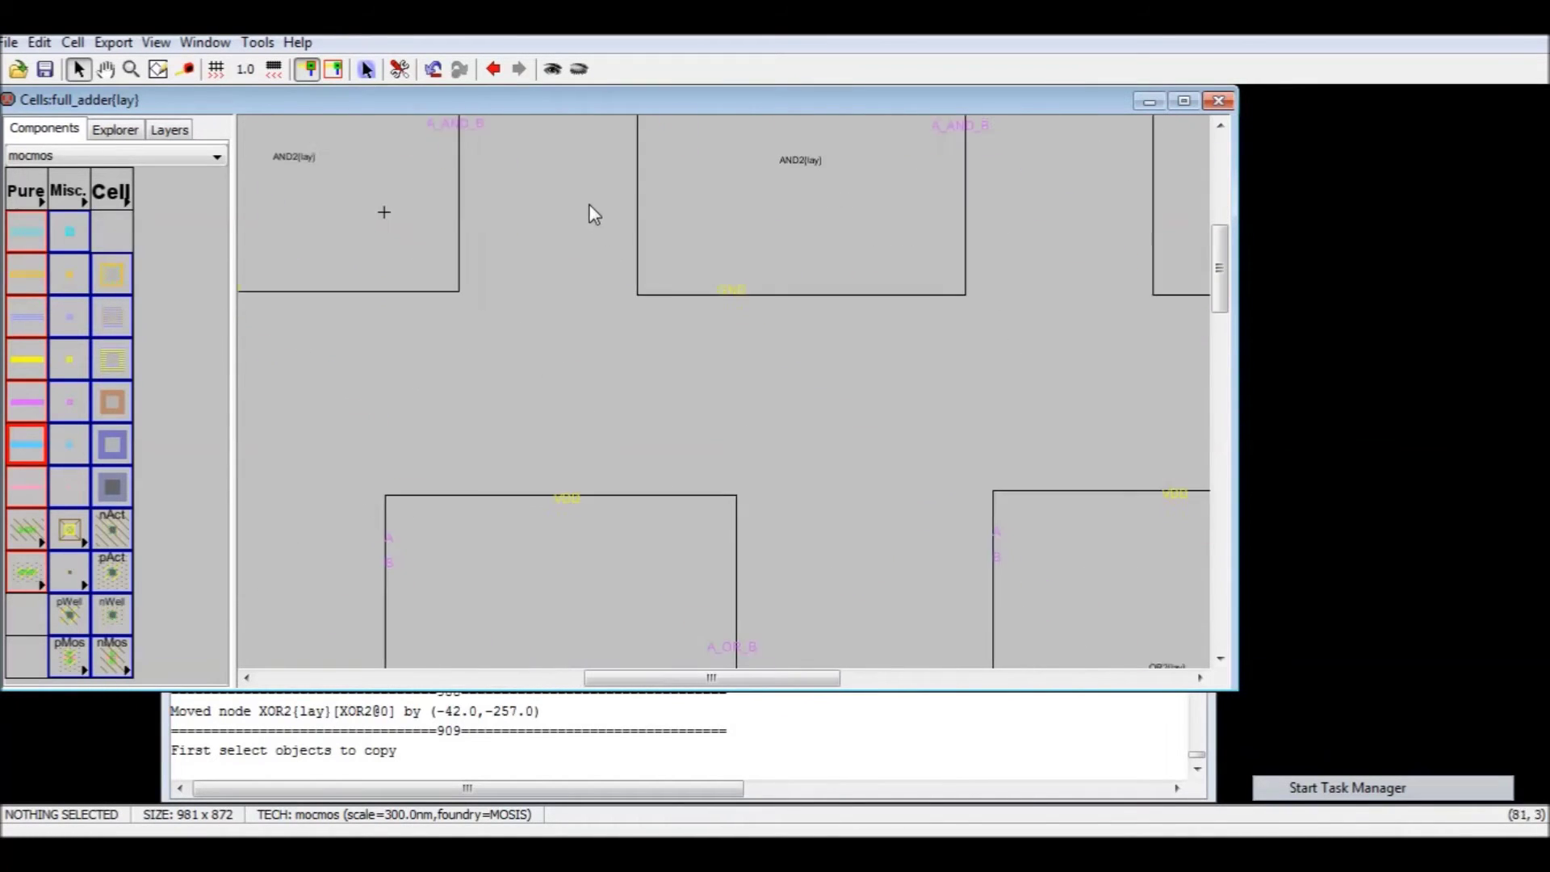
middle_drag(783, 480, 641, 439)
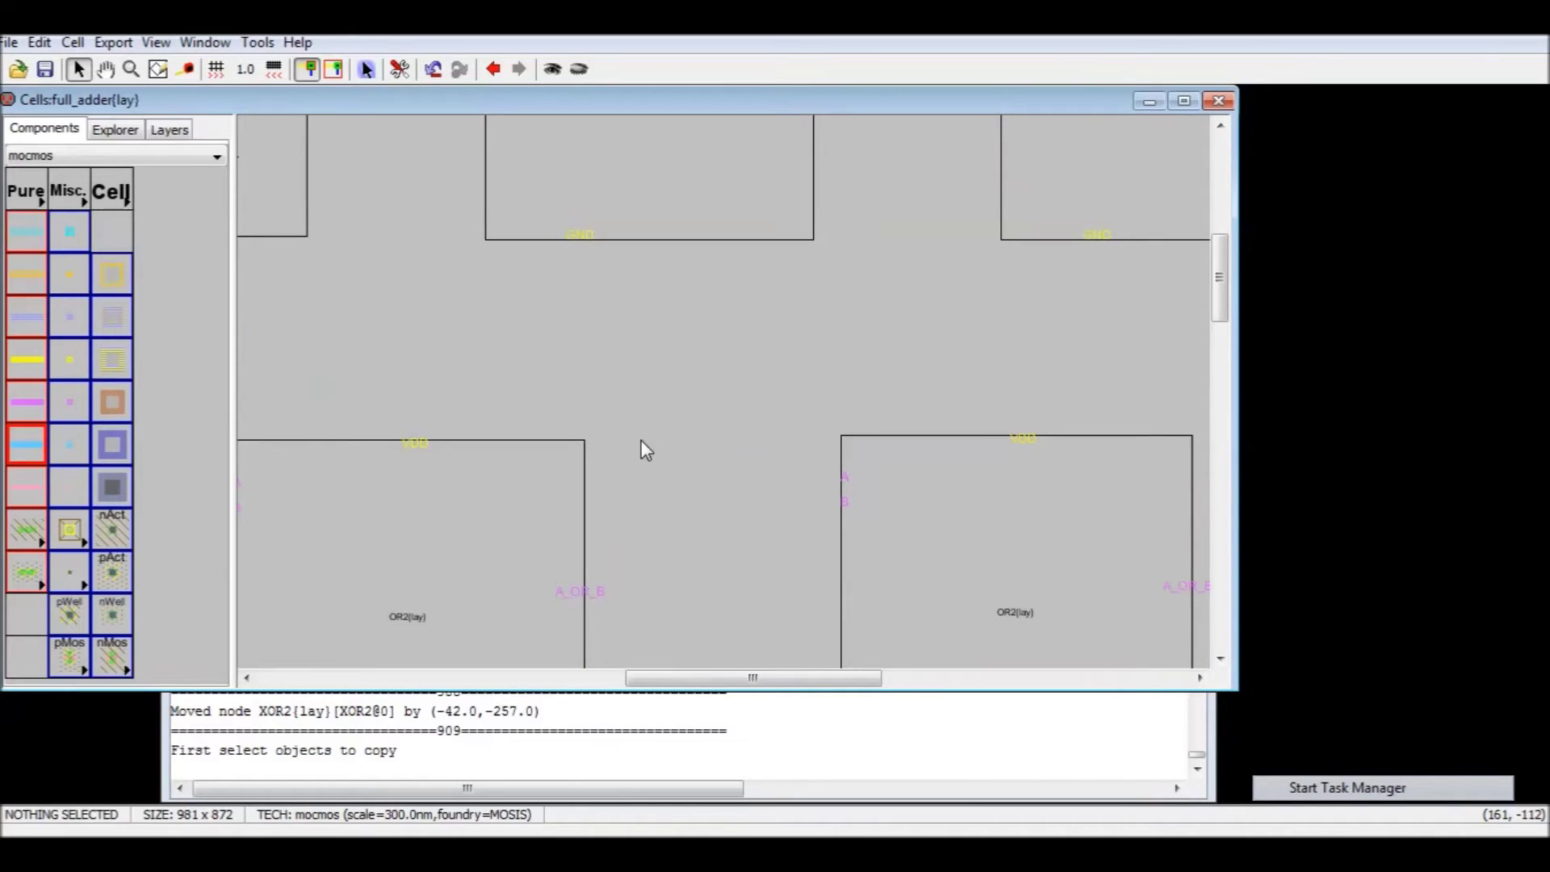
ctrl+scroll(642, 446, down, 2)
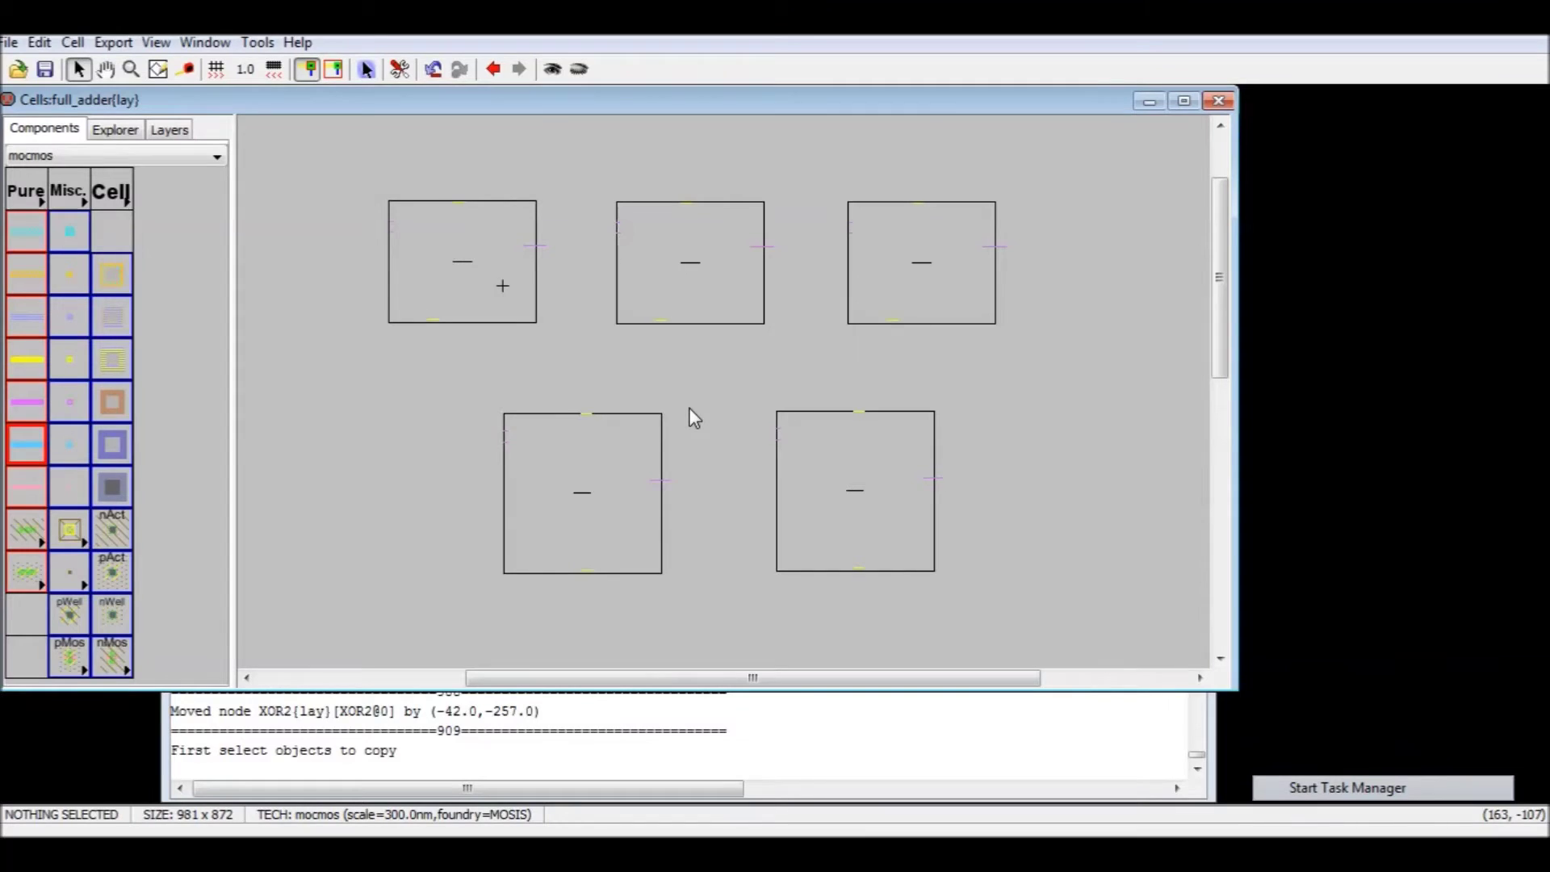
drag(457, 404, 936, 486)
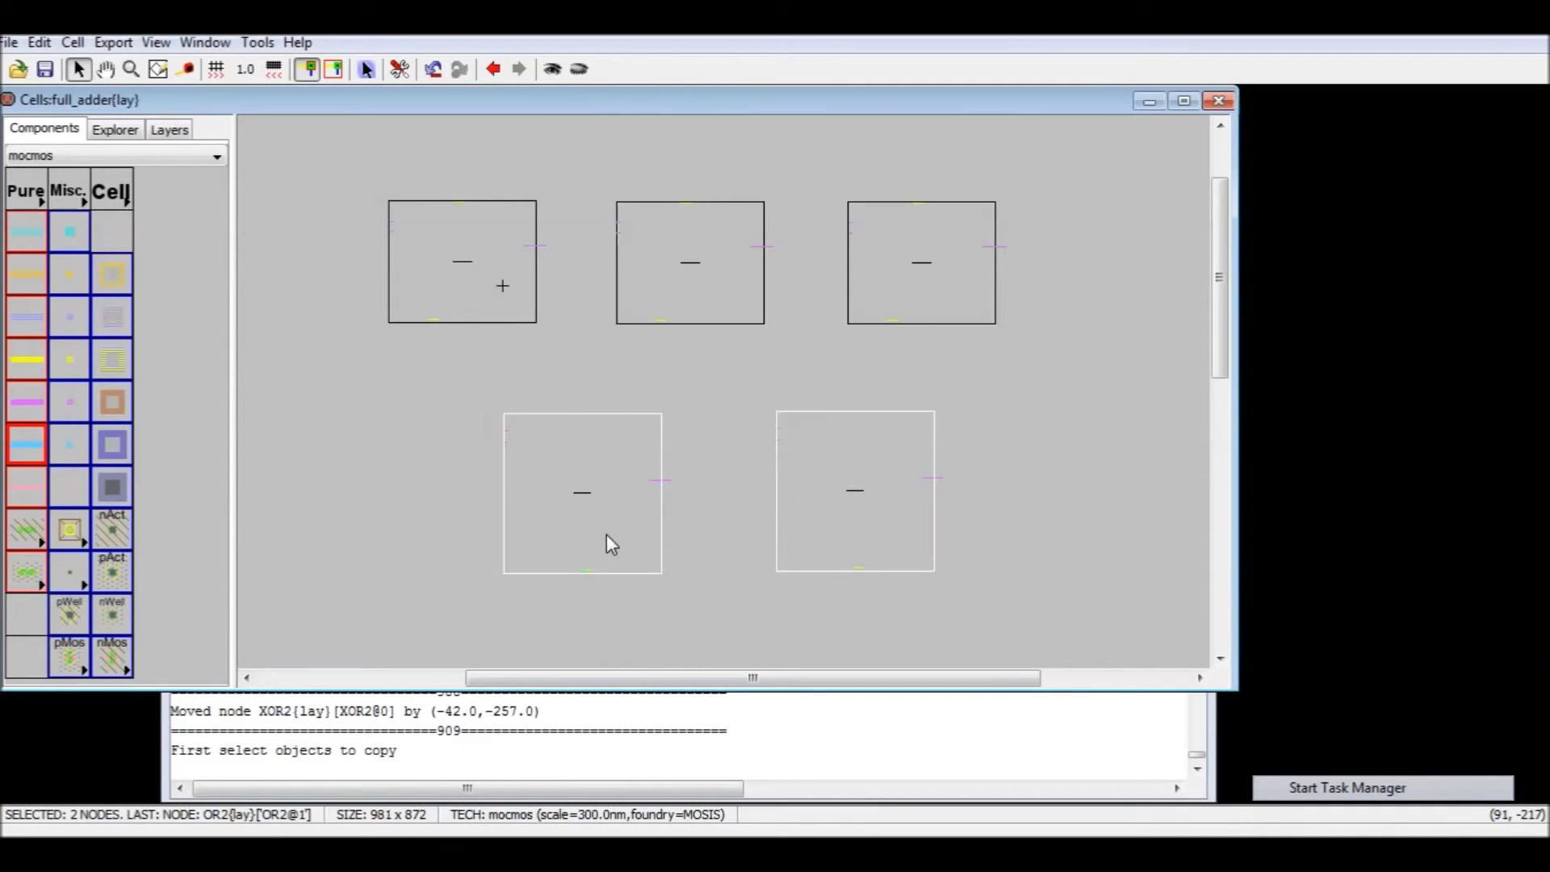
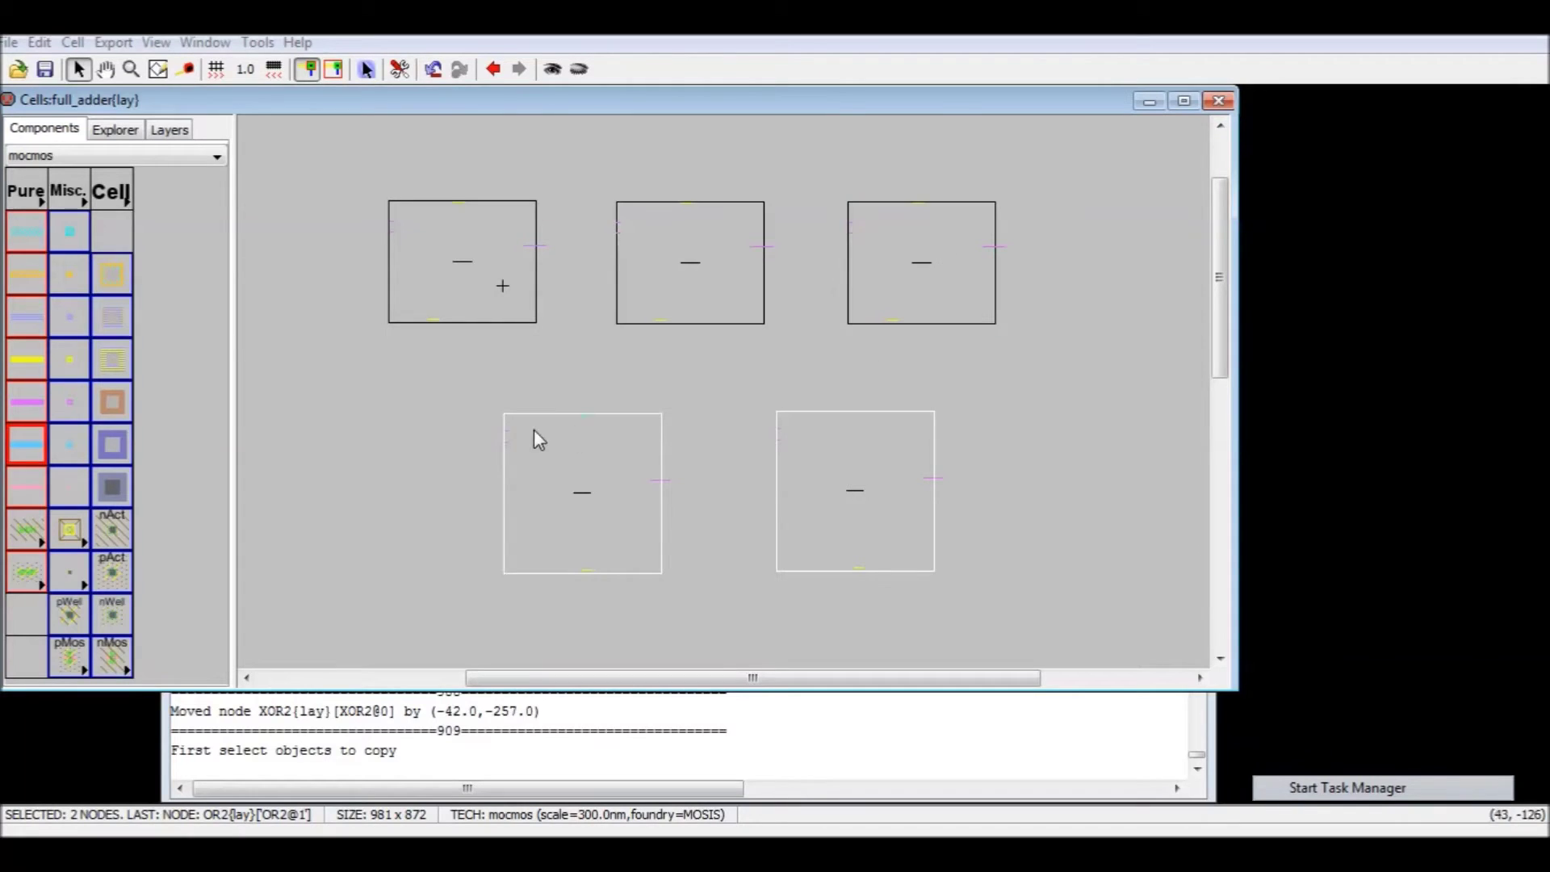
click(1006, 382)
- Move both OR2 instances together to the right, away from the AND2 cells
ctrl+scroll(1005, 383, down, 3)
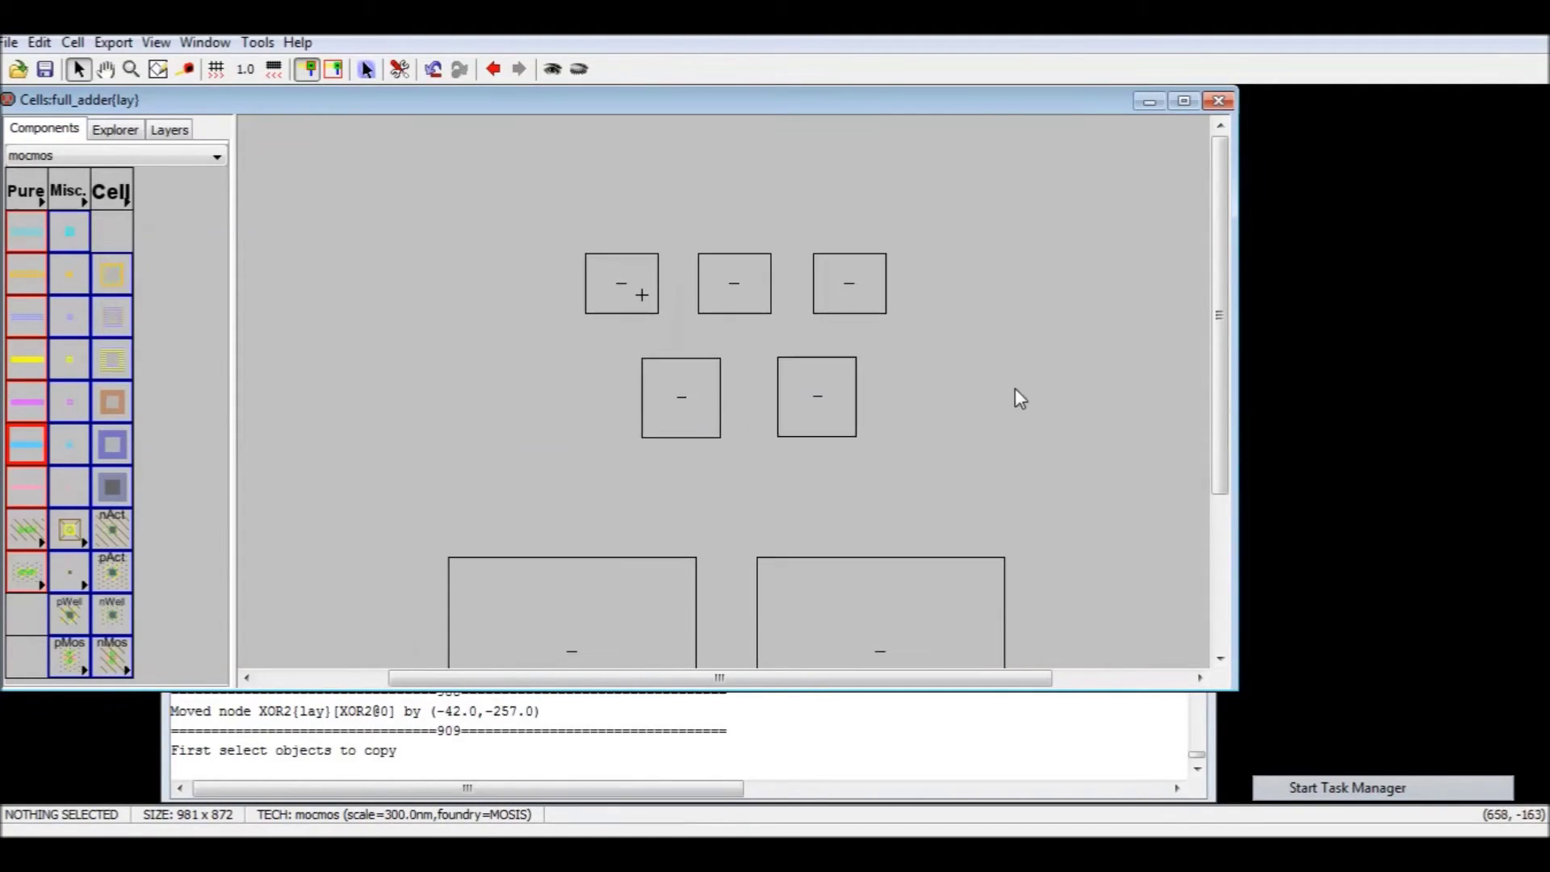
drag(572, 346, 859, 429)
drag(725, 402, 1104, 495)
- Stack the three AND2 instances in a vertical column on the left side of the layout
drag(606, 289, 446, 232)
drag(712, 288, 449, 328)
drag(857, 301, 457, 449)
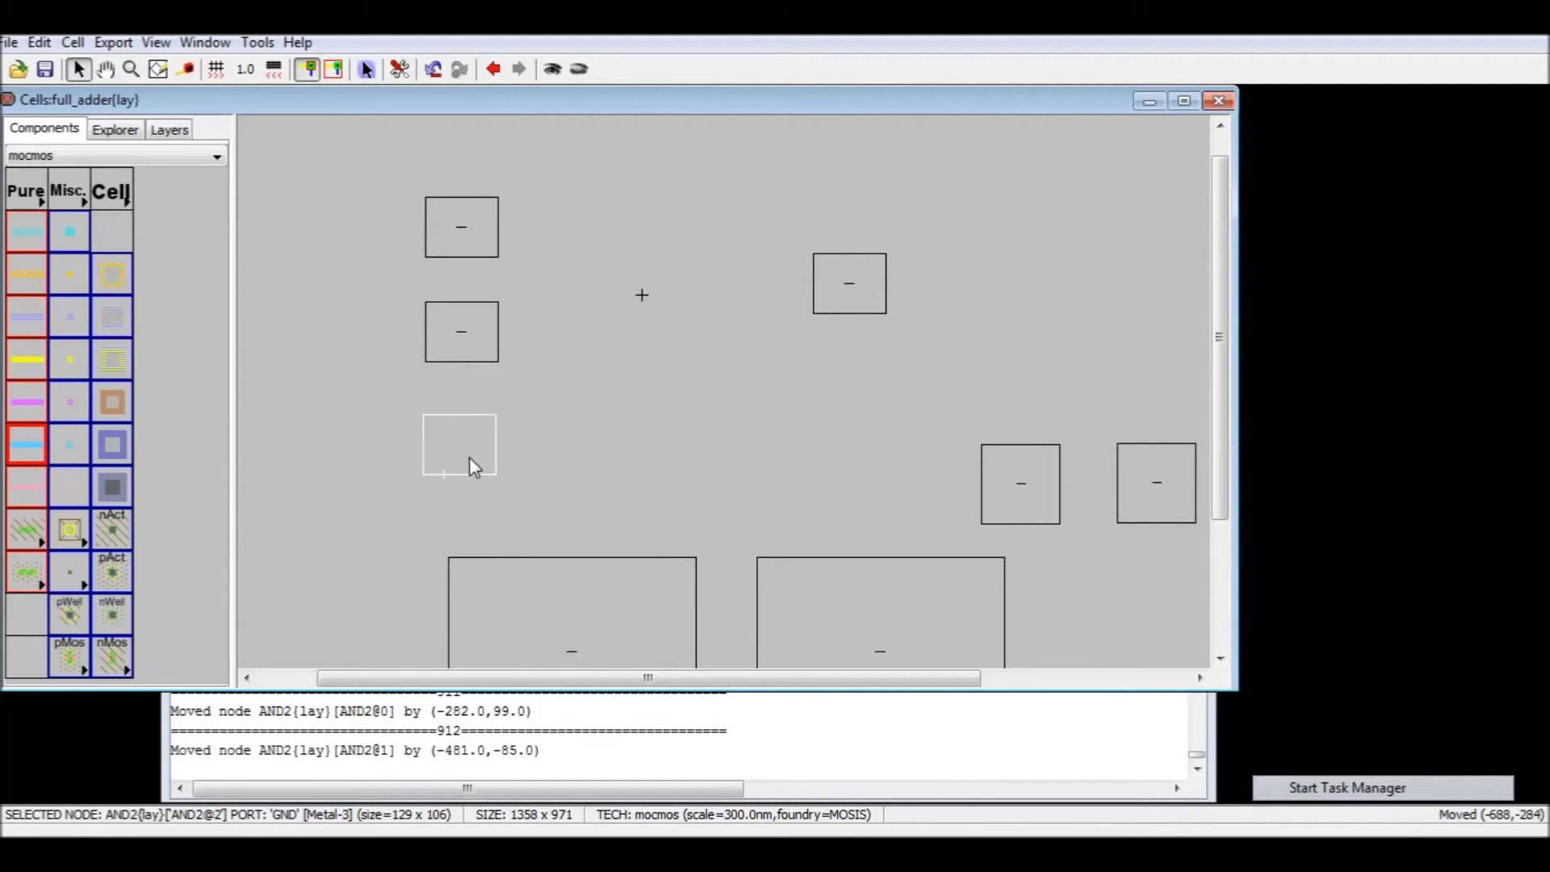
drag(473, 449, 472, 447)
click(531, 423)
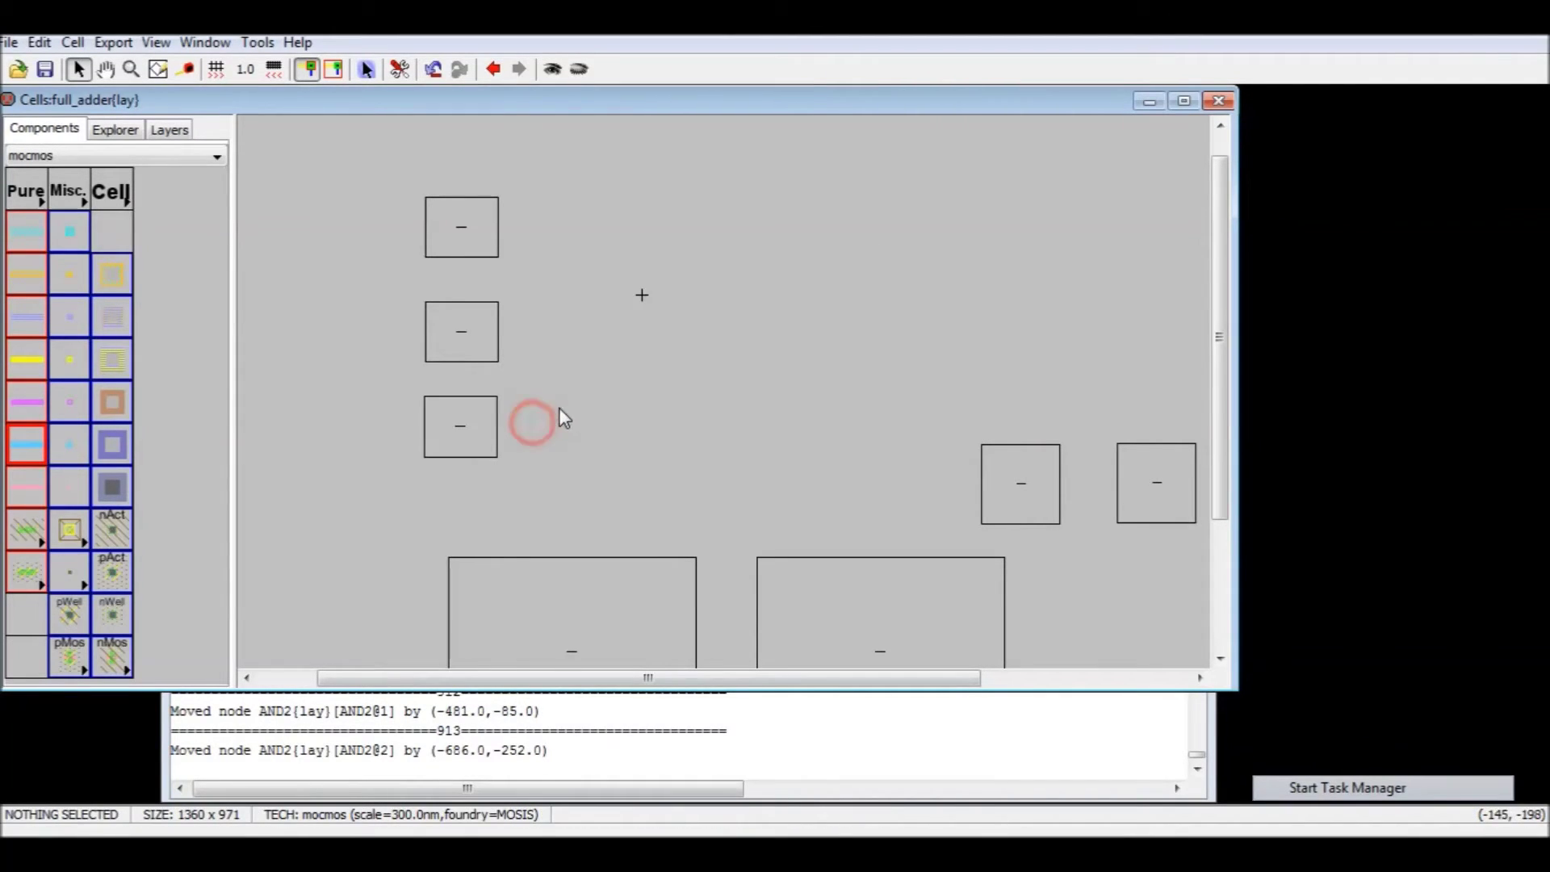
- Nudge the middle AND2 instance upward in 1-unit increments to even out the column's spacing
click(470, 318)
click(484, 335)
key(Up)
key(Up)
key(Up)
key(Up)
key(Up)
key(Up)
key(Up)
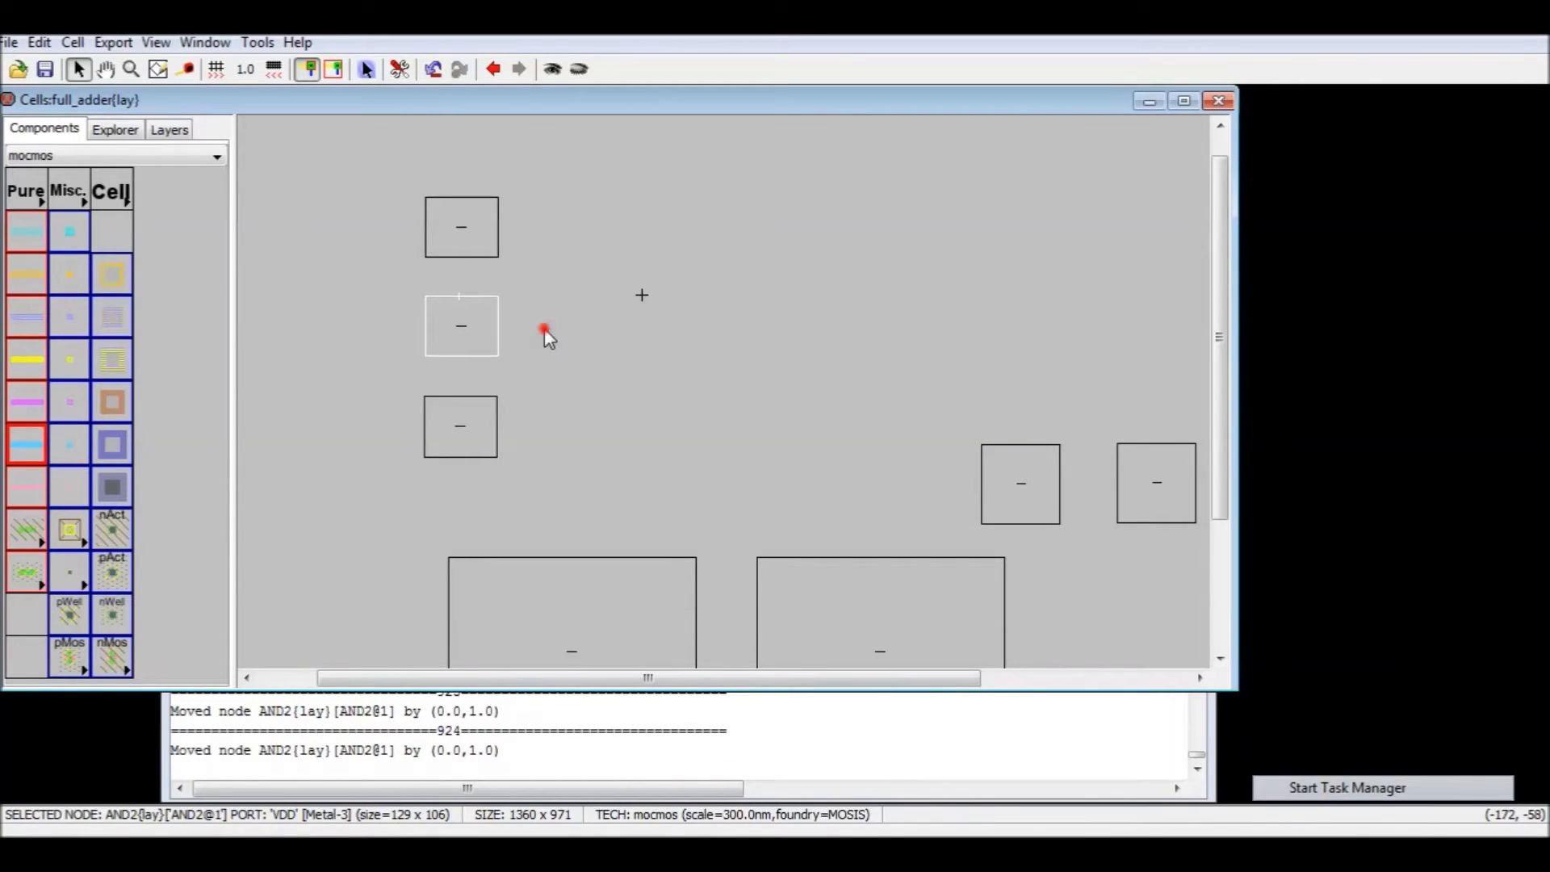
- Move the two OR2 gates closer to the AND2 column, staggering the second one lower and further right than the first
click(545, 329)
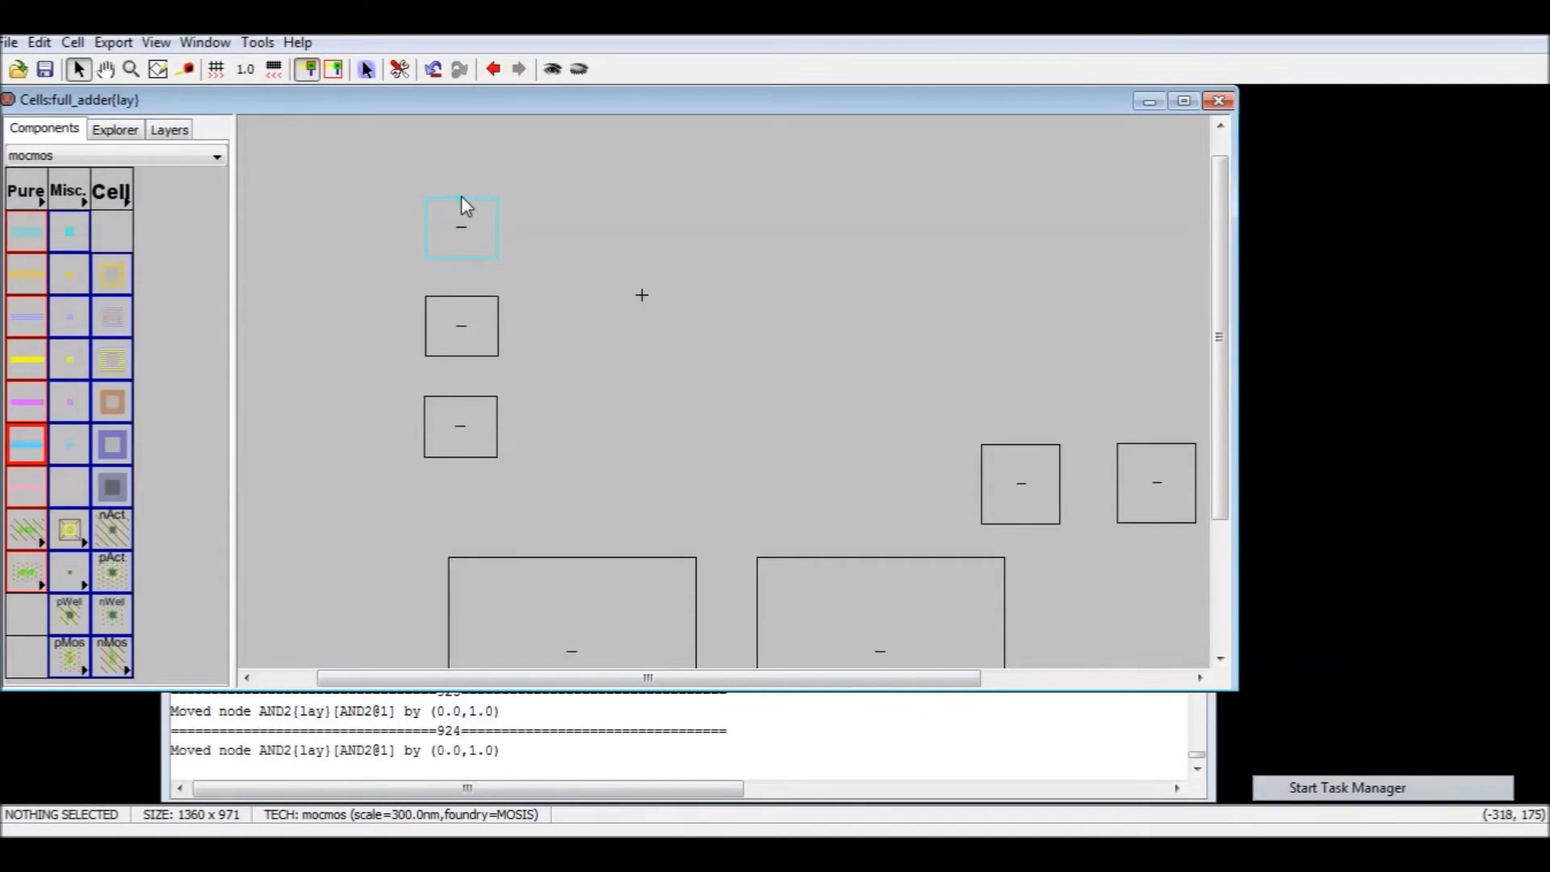
drag(1019, 471, 693, 258)
drag(1135, 476, 793, 370)
drag(667, 250, 644, 284)
drag(813, 401, 796, 422)
click(638, 444)
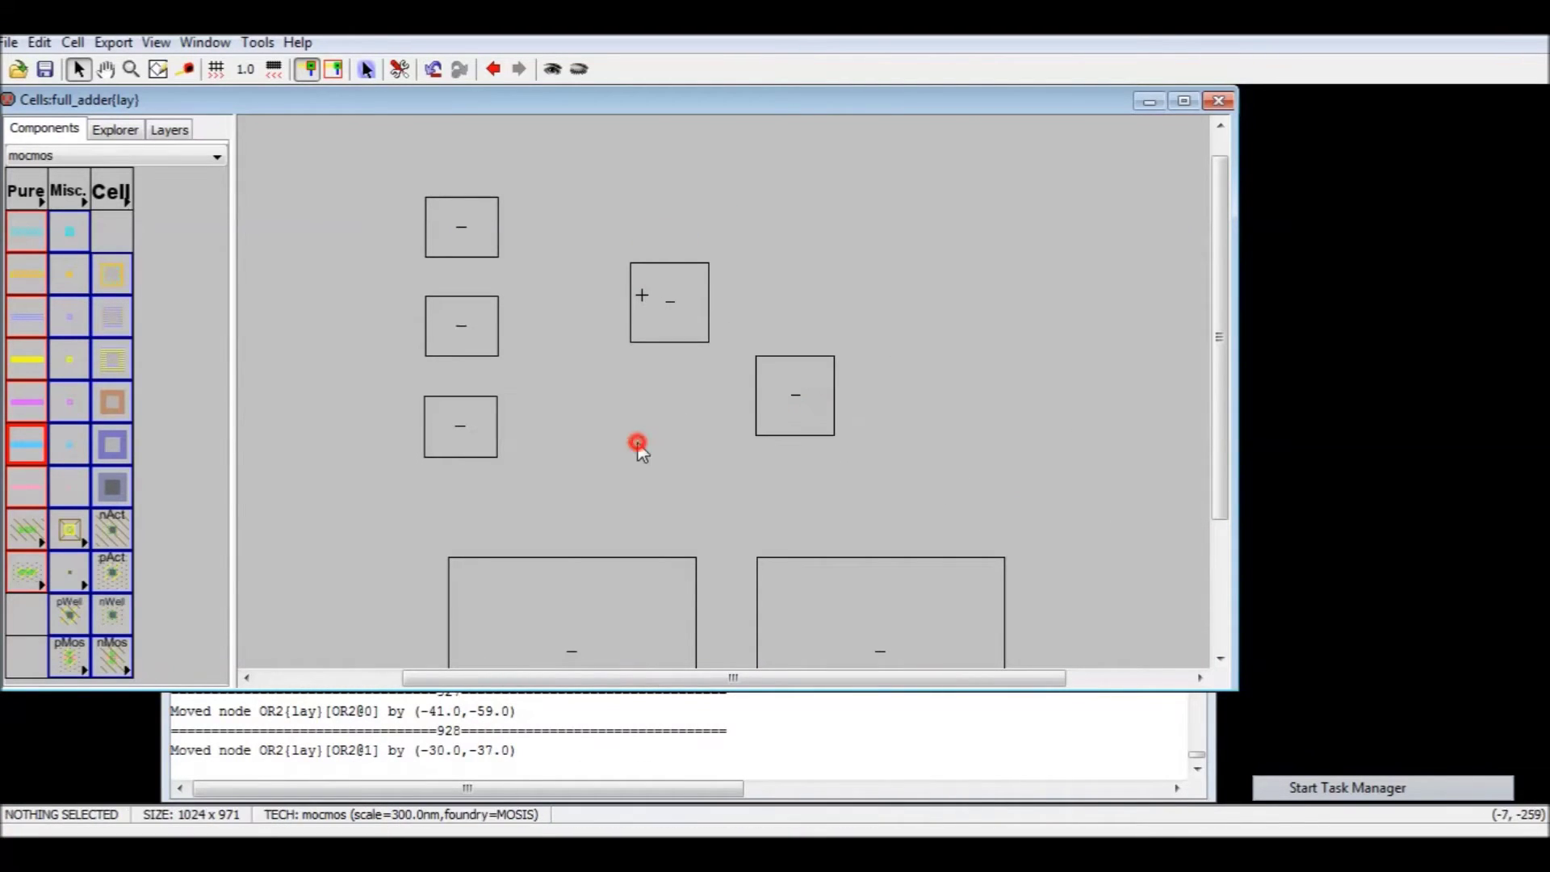
- Wire the VDD ports of the three stacked AND2 gates together with Metal-3, running the shared vertical arc beside the column
click(455, 196)
mouse_move(456, 194)
right_down()
mouse_move(459, 167)
mouse_move(541, 167)
mouse_move(539, 292)
right_up()
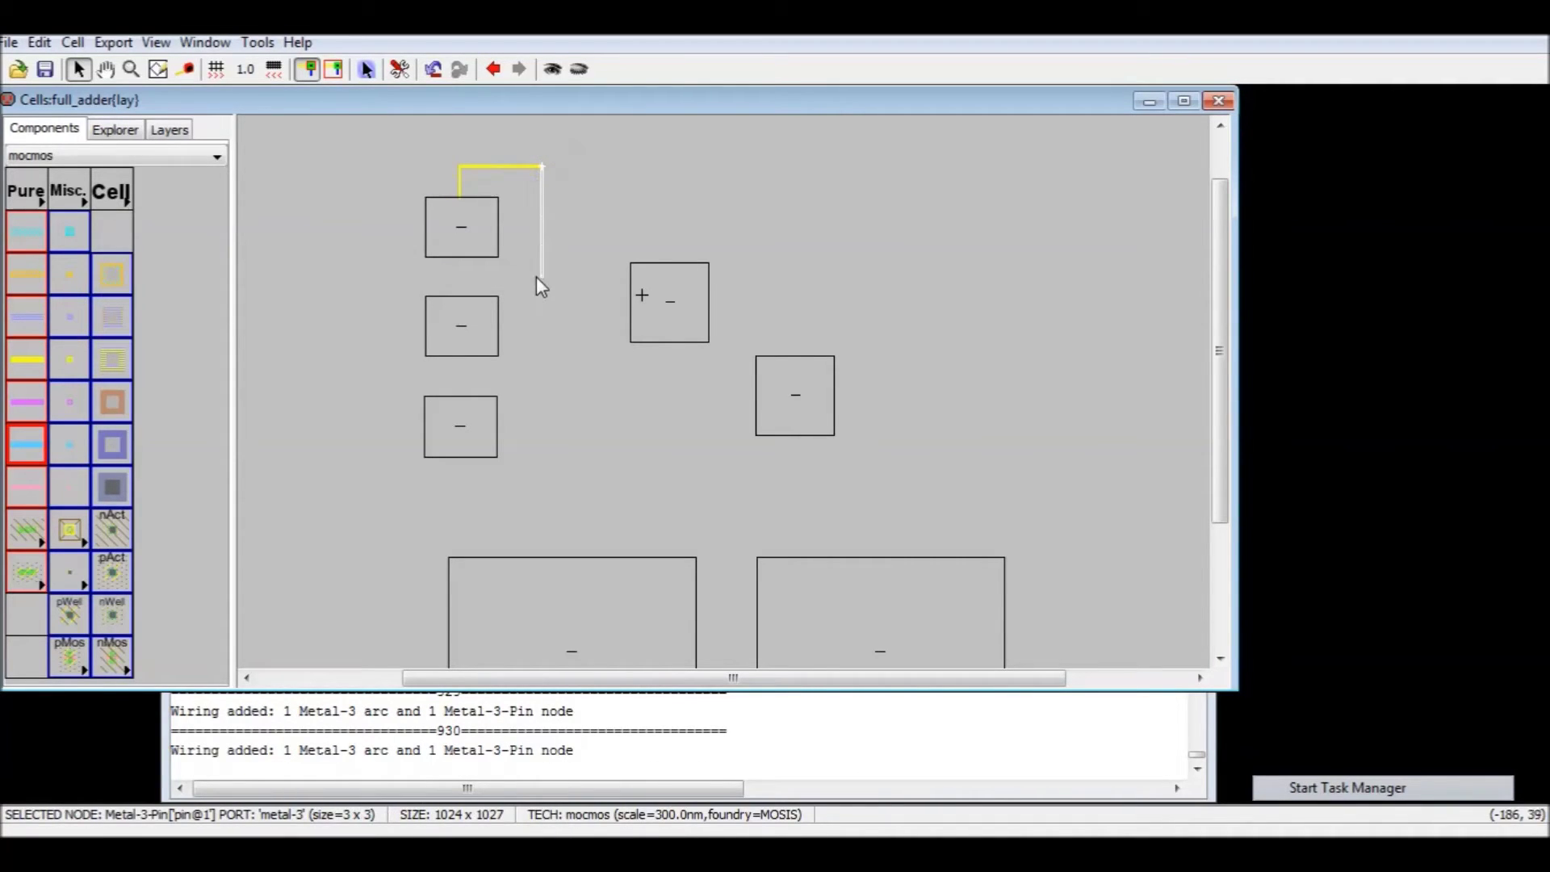
right_drag(535, 371, 536, 379)
right_drag(536, 381, 460, 398)
right_drag(539, 276, 464, 279)
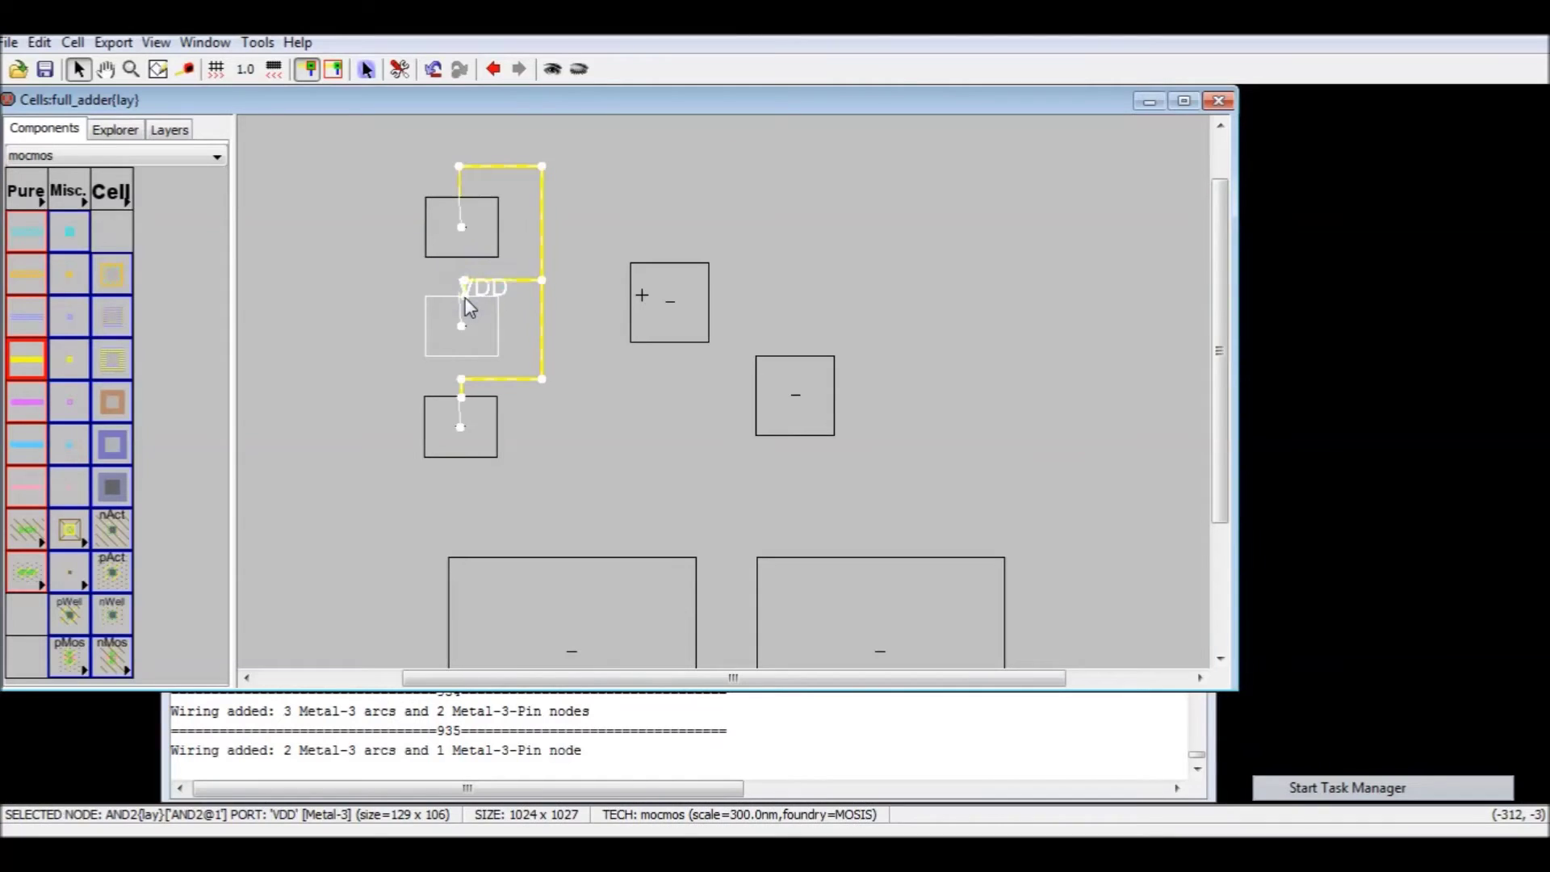
click(586, 181)
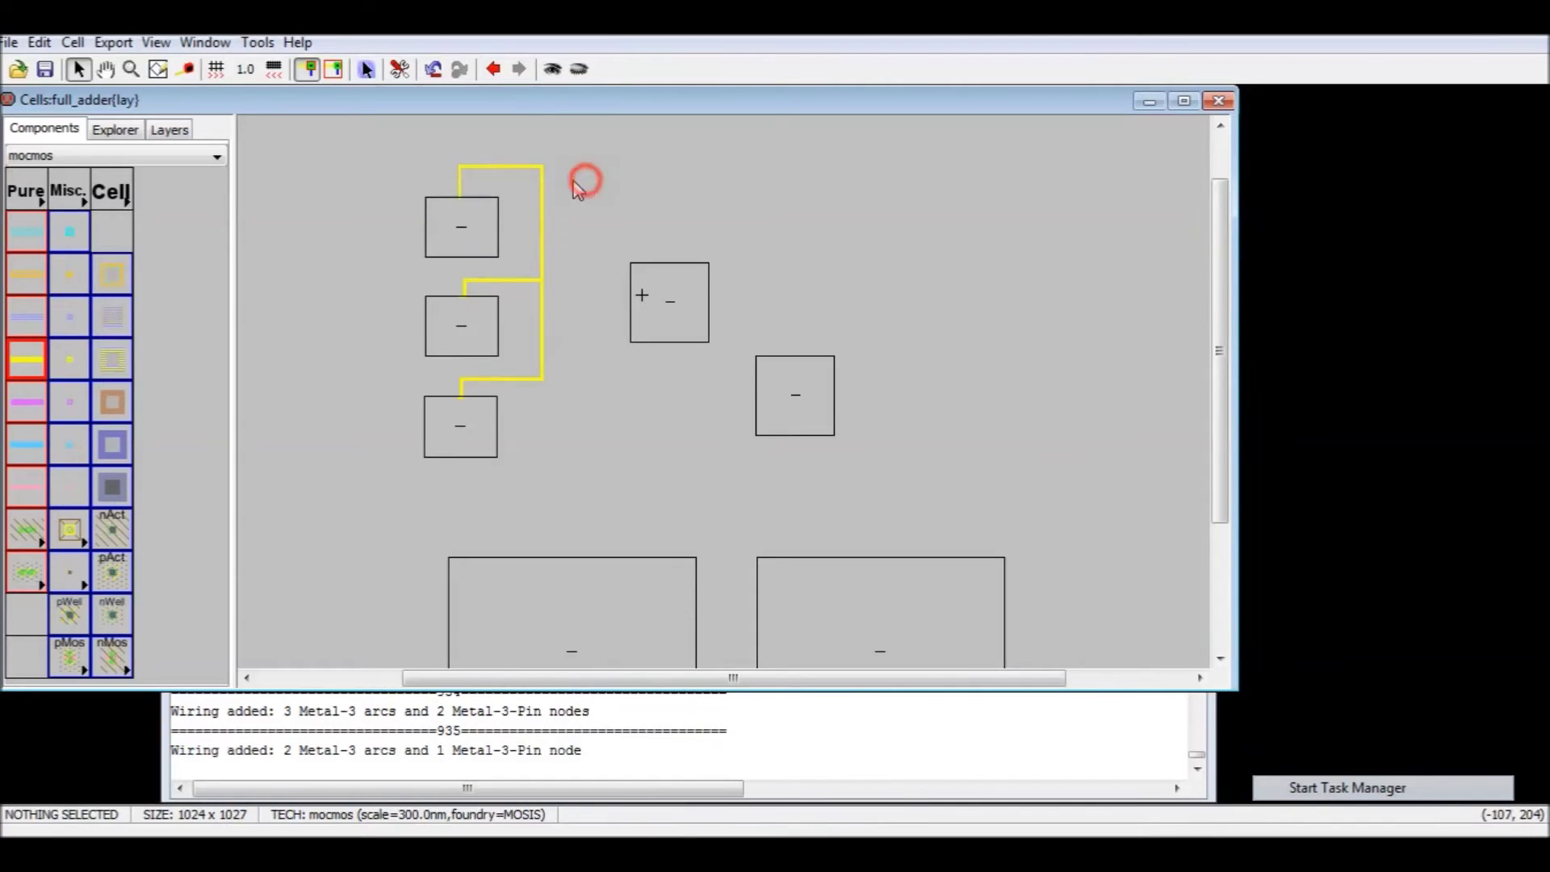
- Shift the Metal-3 pin above the middle AND2 gate left about 7 units so it lines up with the VDD port
click(465, 280)
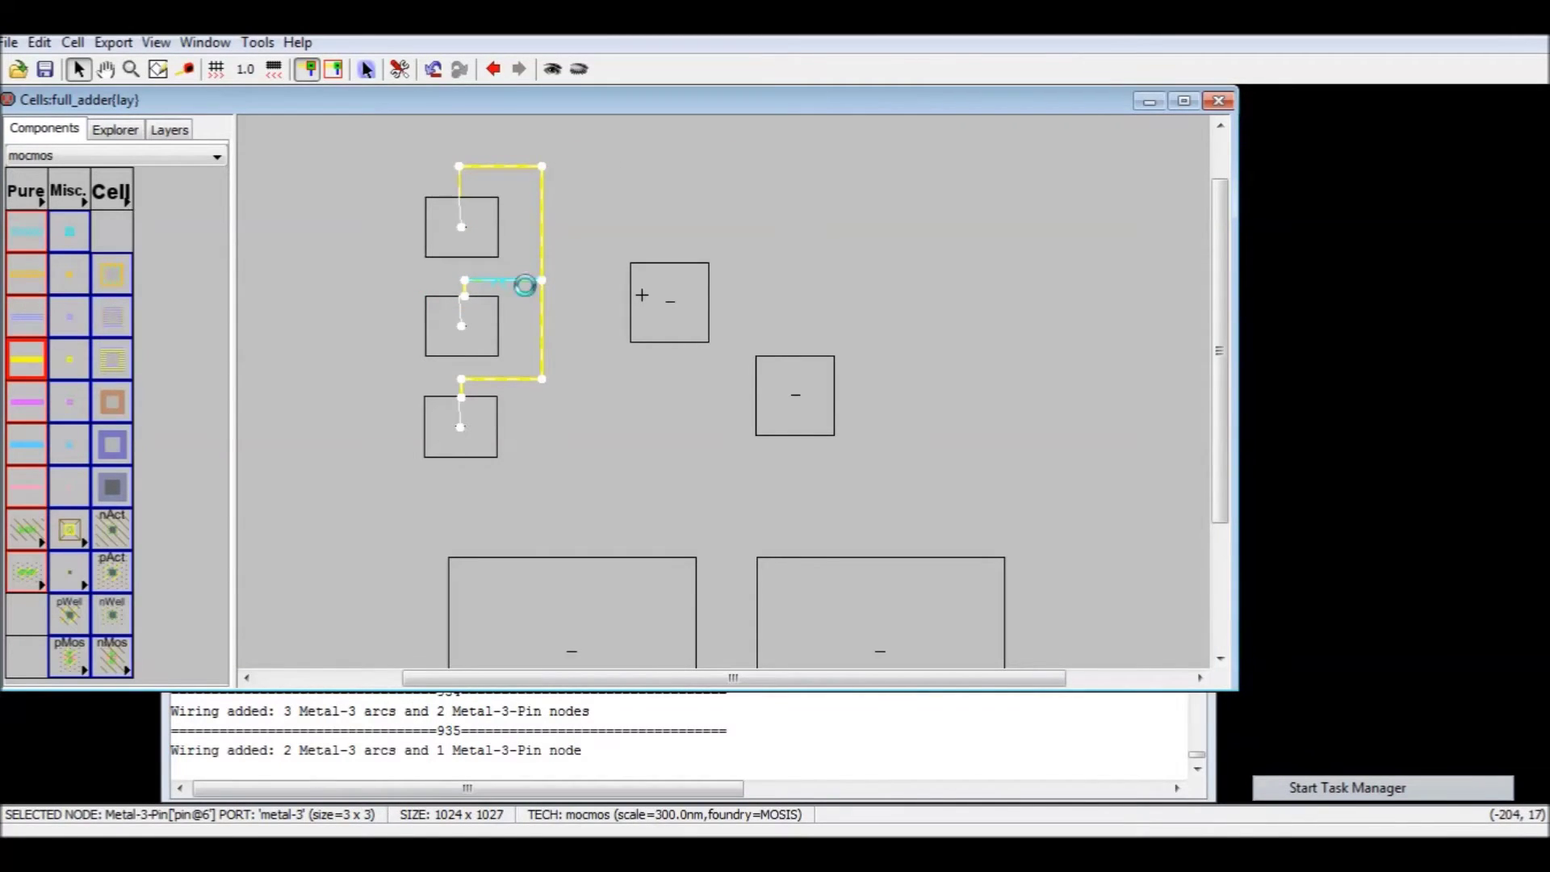
key(Left)
key(Left)
key(Left)
click(578, 297)
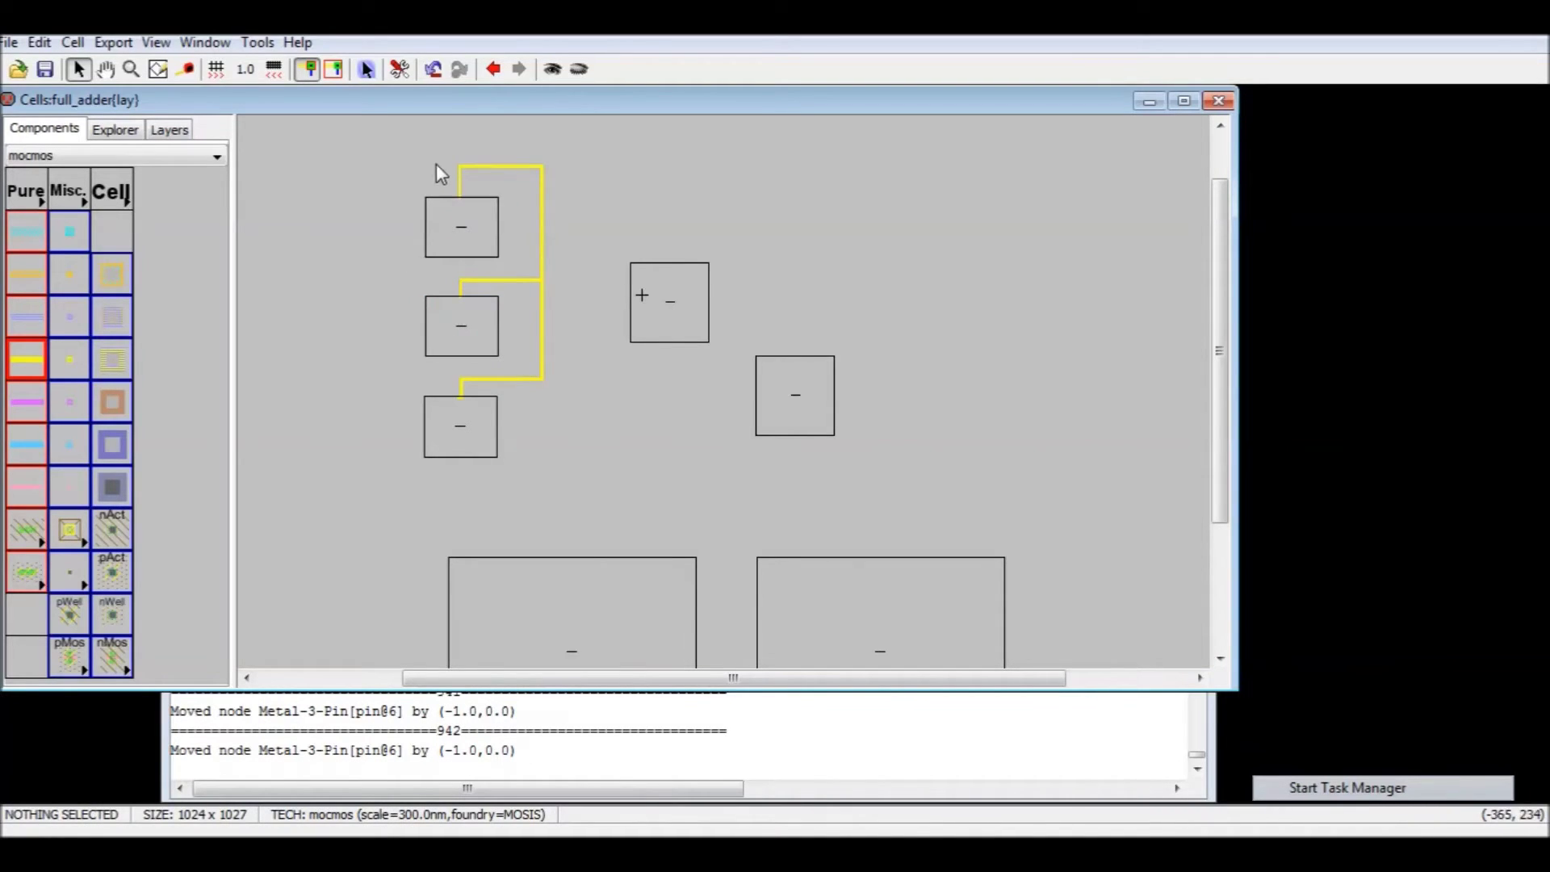
- Lower the horizontal Metal-3 VDD arc above the uppermost AND2 gate by about 35 units
click(539, 167)
click(493, 168)
key(Down)
key(Down)
key(Down)
key(Down)
key(Down)
click(583, 208)
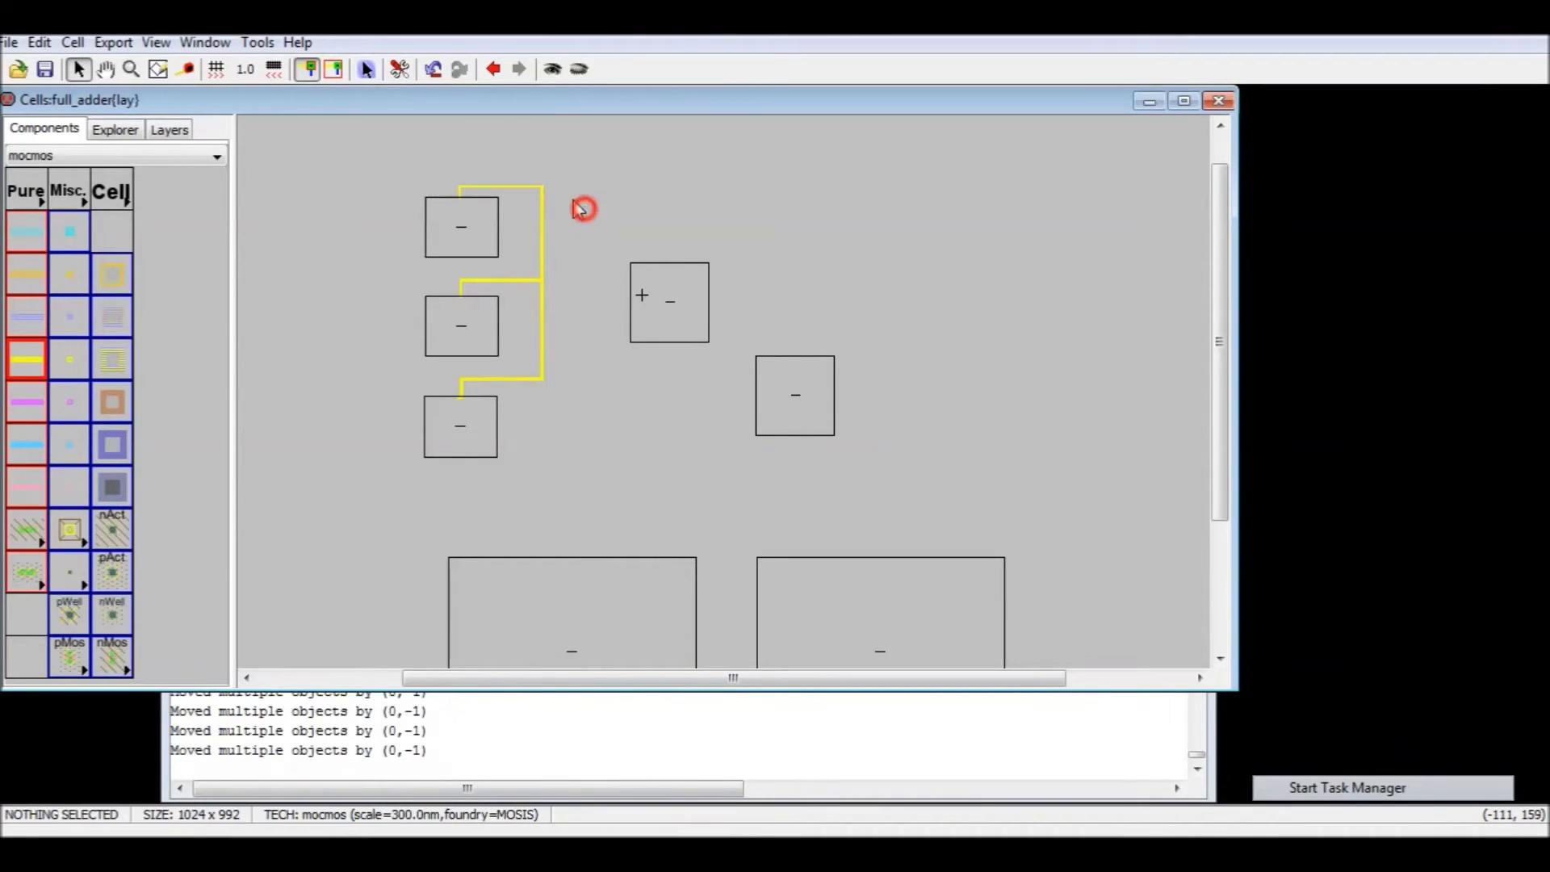
- Extend the Metal-3 VDD wire from the corner pin to the VDD ports of both OR2 gates
click(540, 187)
right_click(540, 187)
click(541, 187)
right_drag(540, 186, 687, 282)
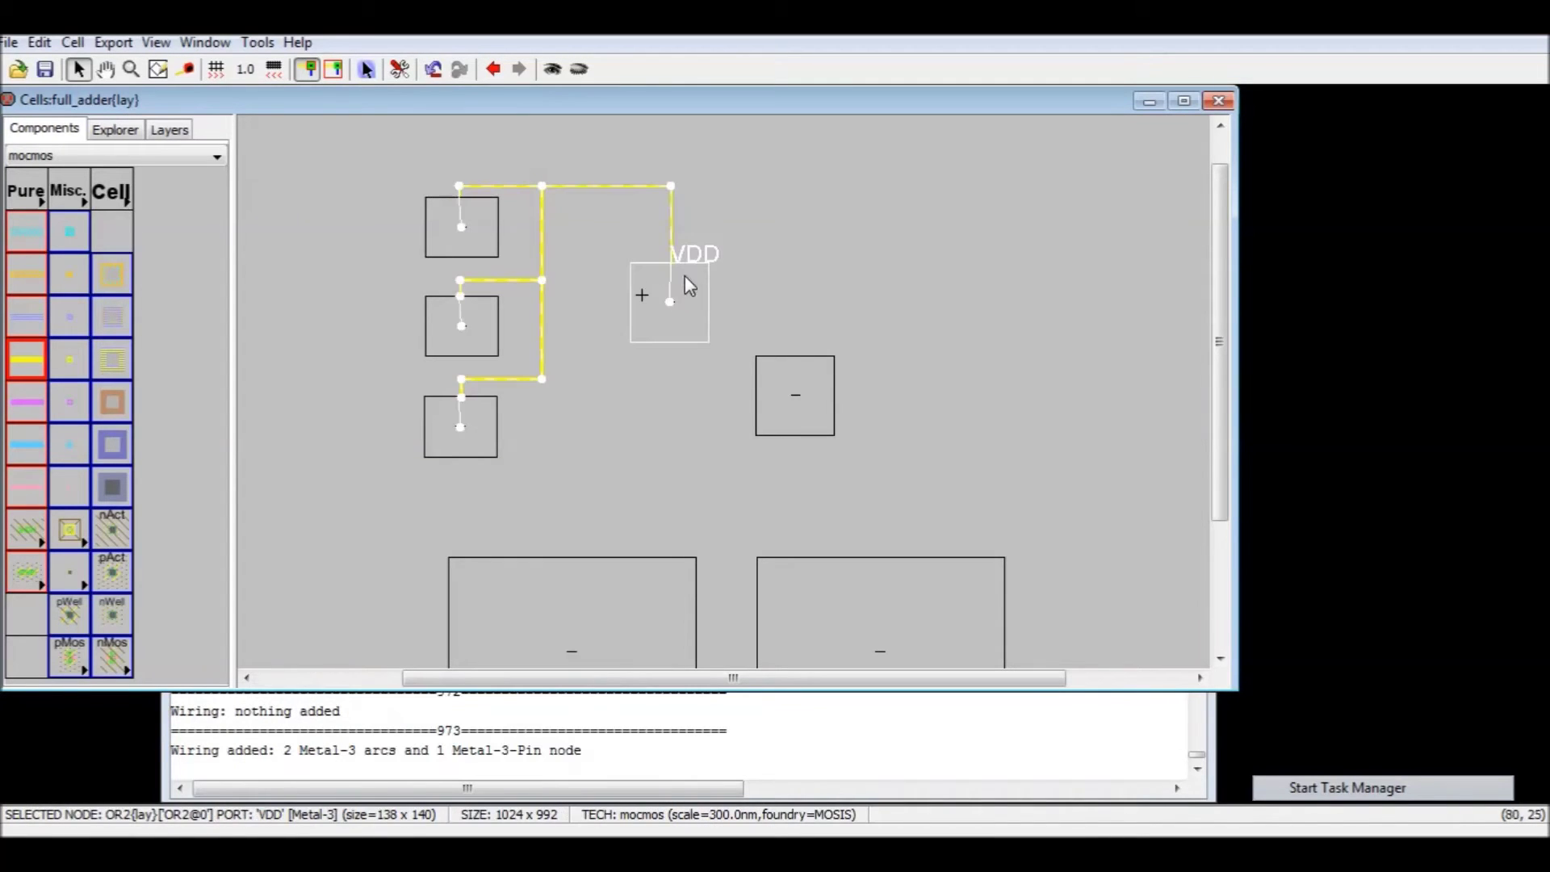
click(672, 186)
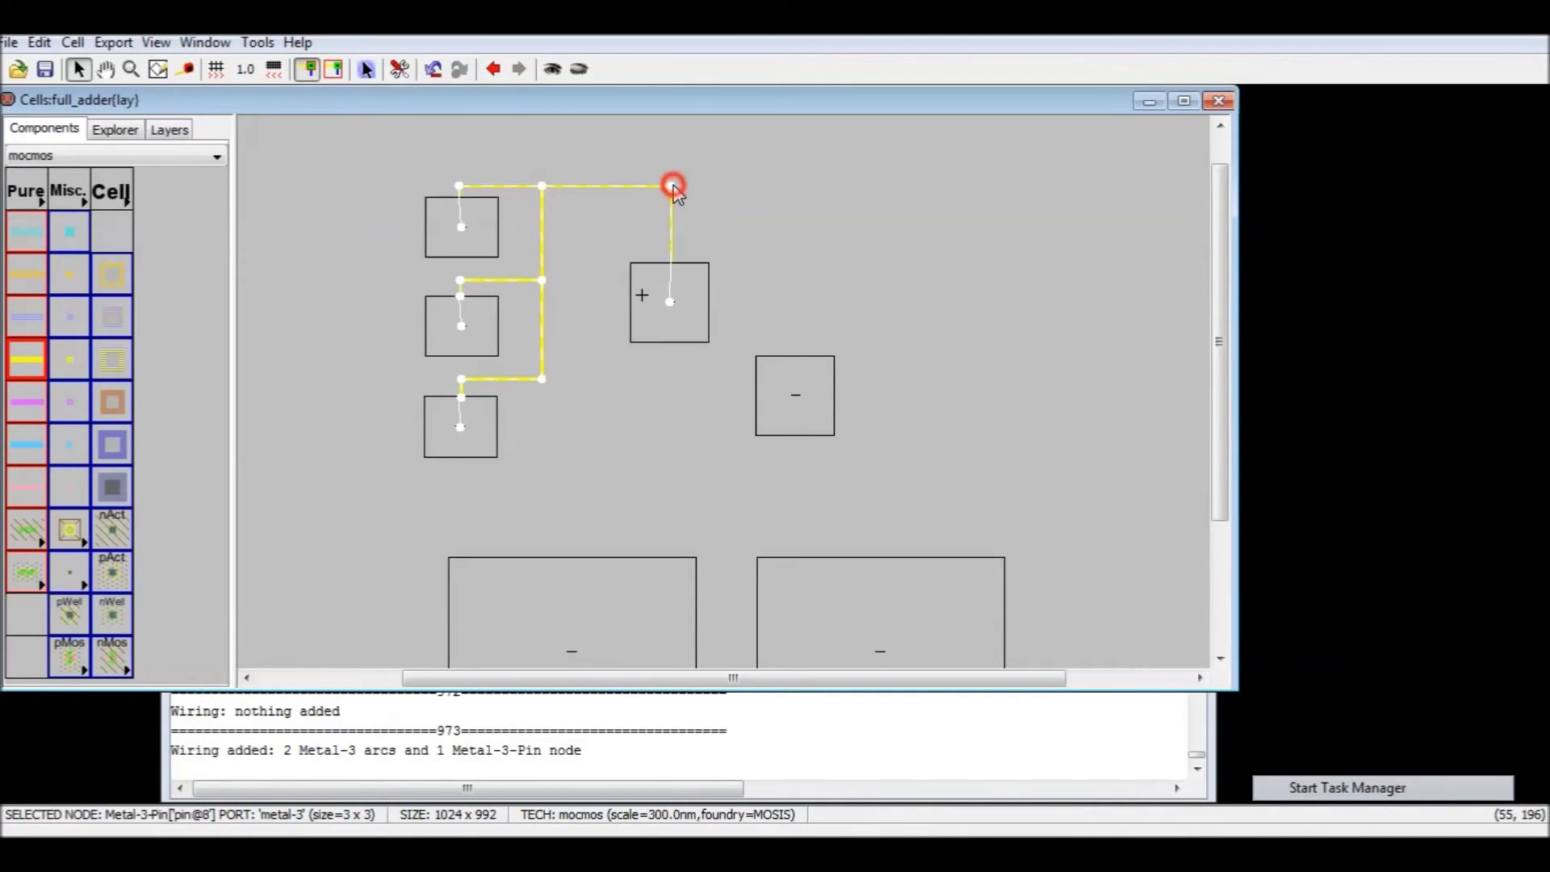
right_drag(673, 189, 807, 356)
- Connect the GND ports of the two OR2 gates with a Metal-3 wire running beneath them
click(588, 418)
scroll(656, 402, down, 3)
scroll(652, 399, up, 3)
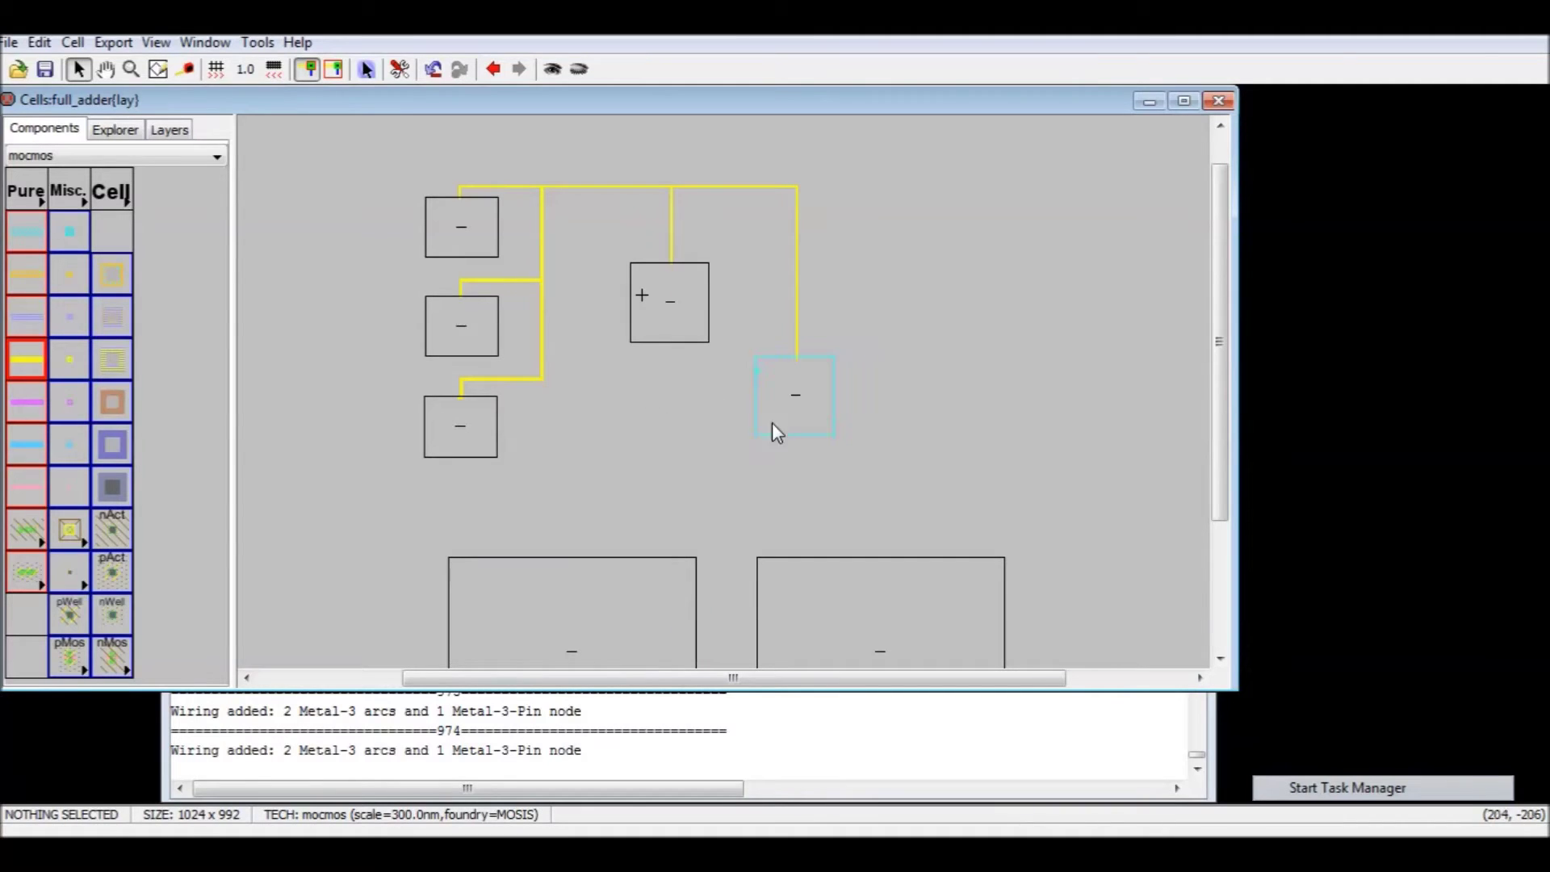
click(796, 435)
right_drag(797, 436, 669, 344)
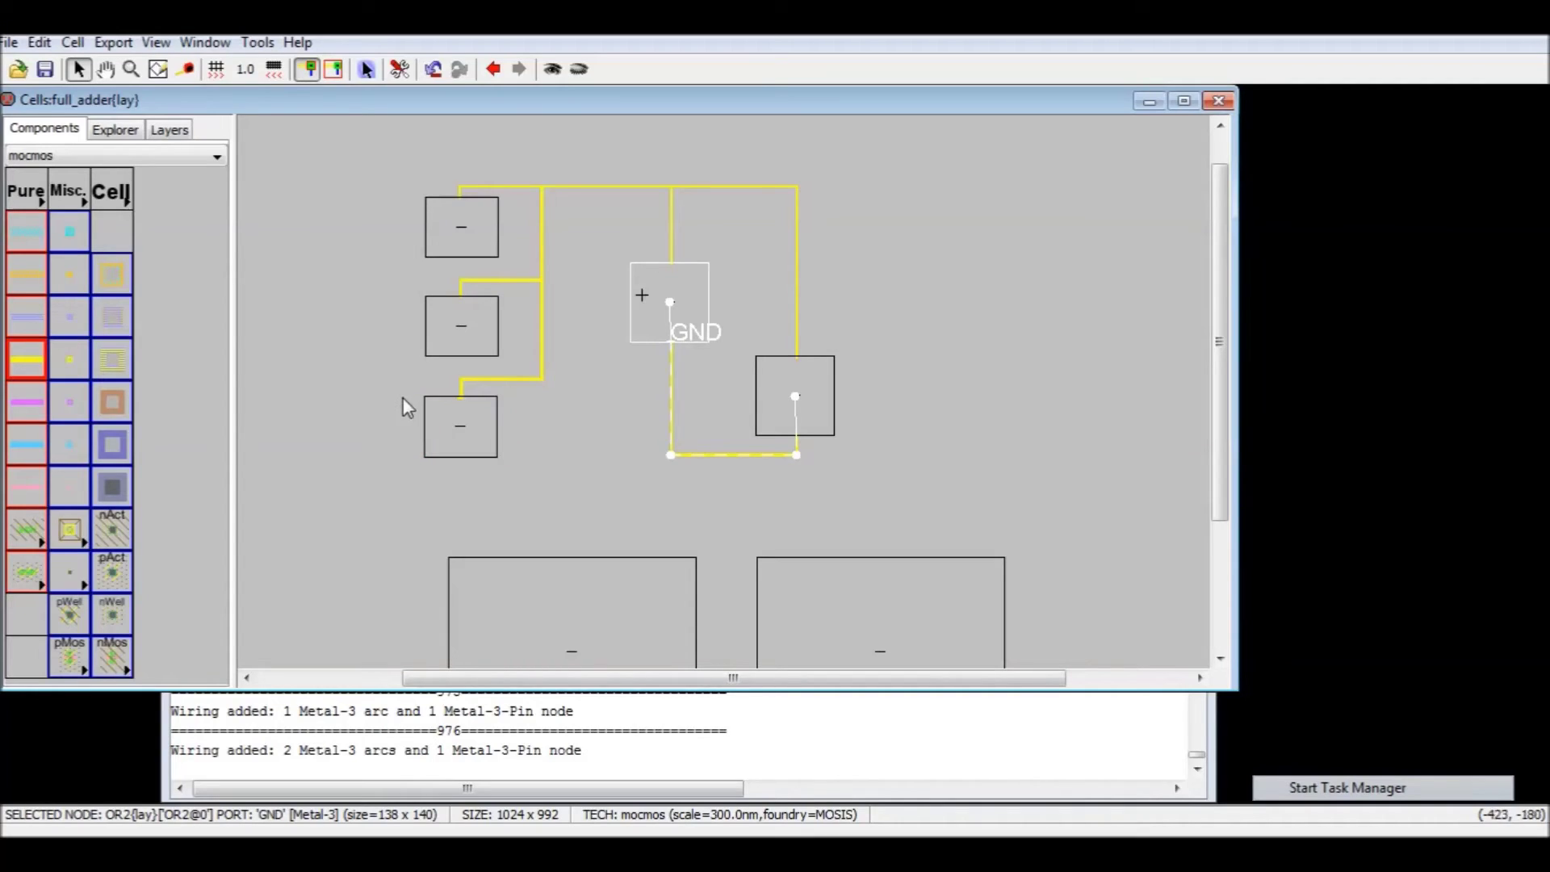
- Move the lowest AND2 gate and its horizontal VDD arc up, and shift the arc's end pin left to line up with the port
click(453, 421)
key(Up)
key(Up)
key(Up)
key(Up)
key(Up)
click(516, 380)
key(Up)
key(Up)
key(Up)
click(458, 380)
key(Left)
key(Left)
key(Left)
key(Left)
- Move the lowest AND2 gate up another 10 units toward its VDD arc
click(474, 421)
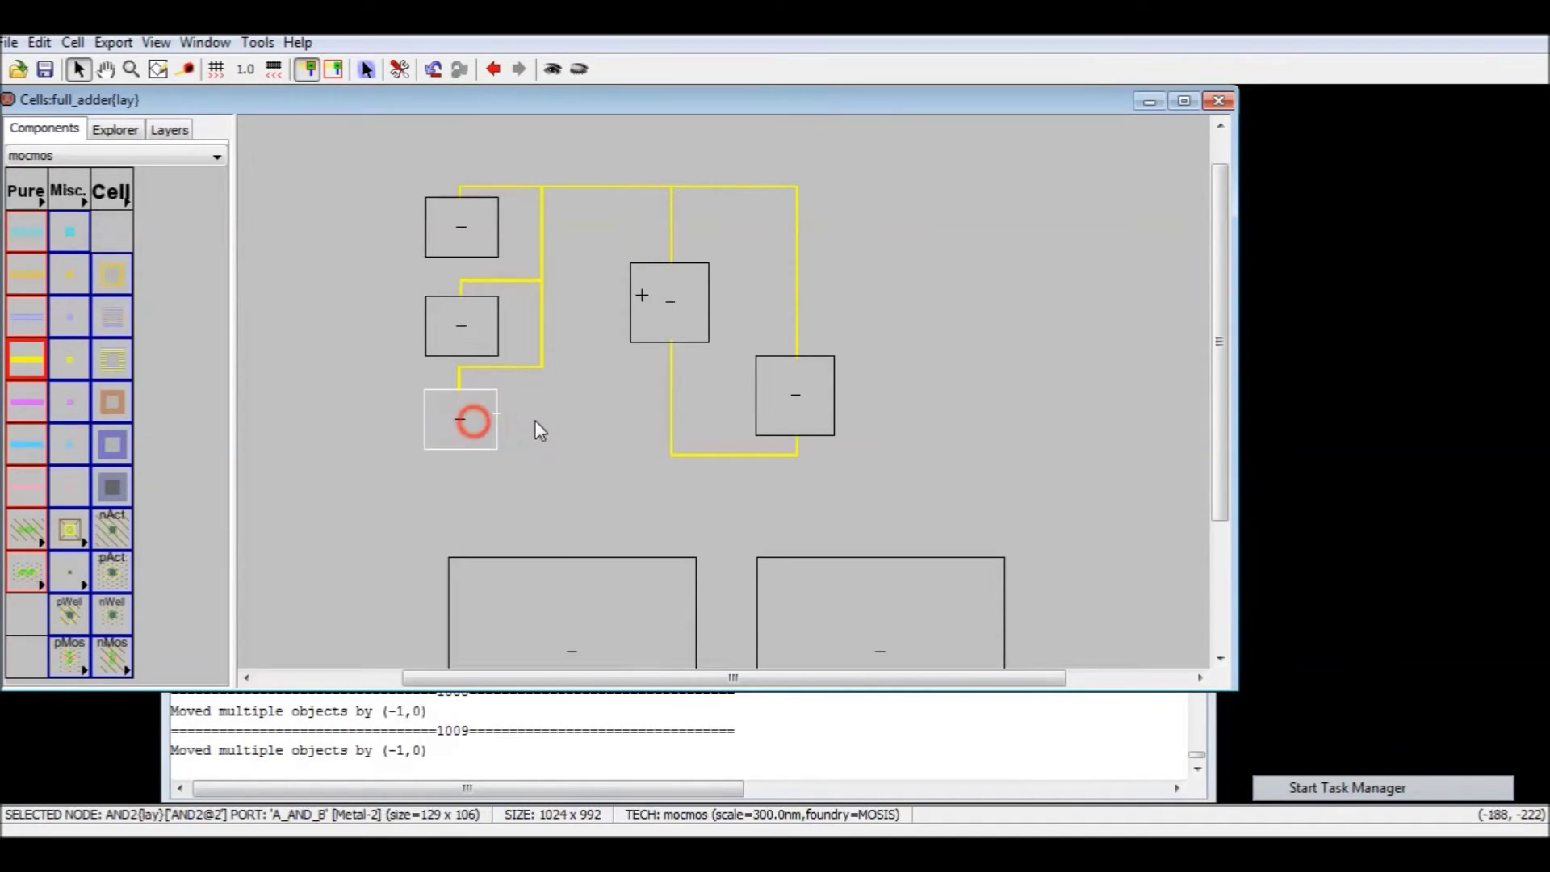
key(Up)
key(Up)
key(Up)
key(Up)
key(Up)
key(Up)
key(Up)
key(Up)
key(Up)
key(Up)
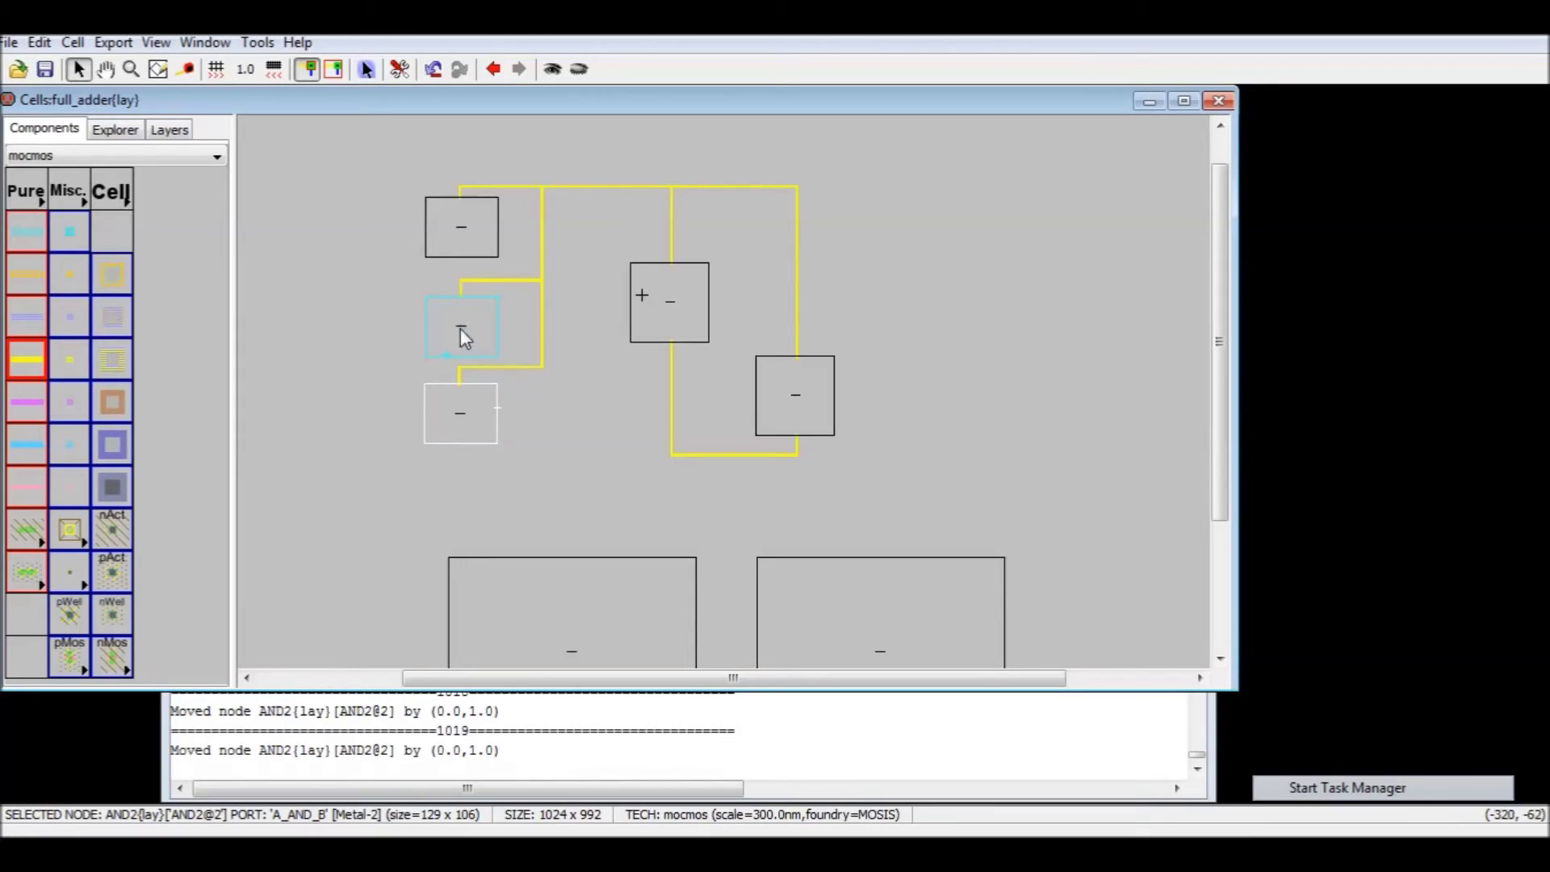
- Move the middle AND2 gate up 7 units toward its VDD arc
click(463, 306)
key(Up)
key(Up)
key(Up)
key(Up)
key(Up)
key(Up)
key(Up)
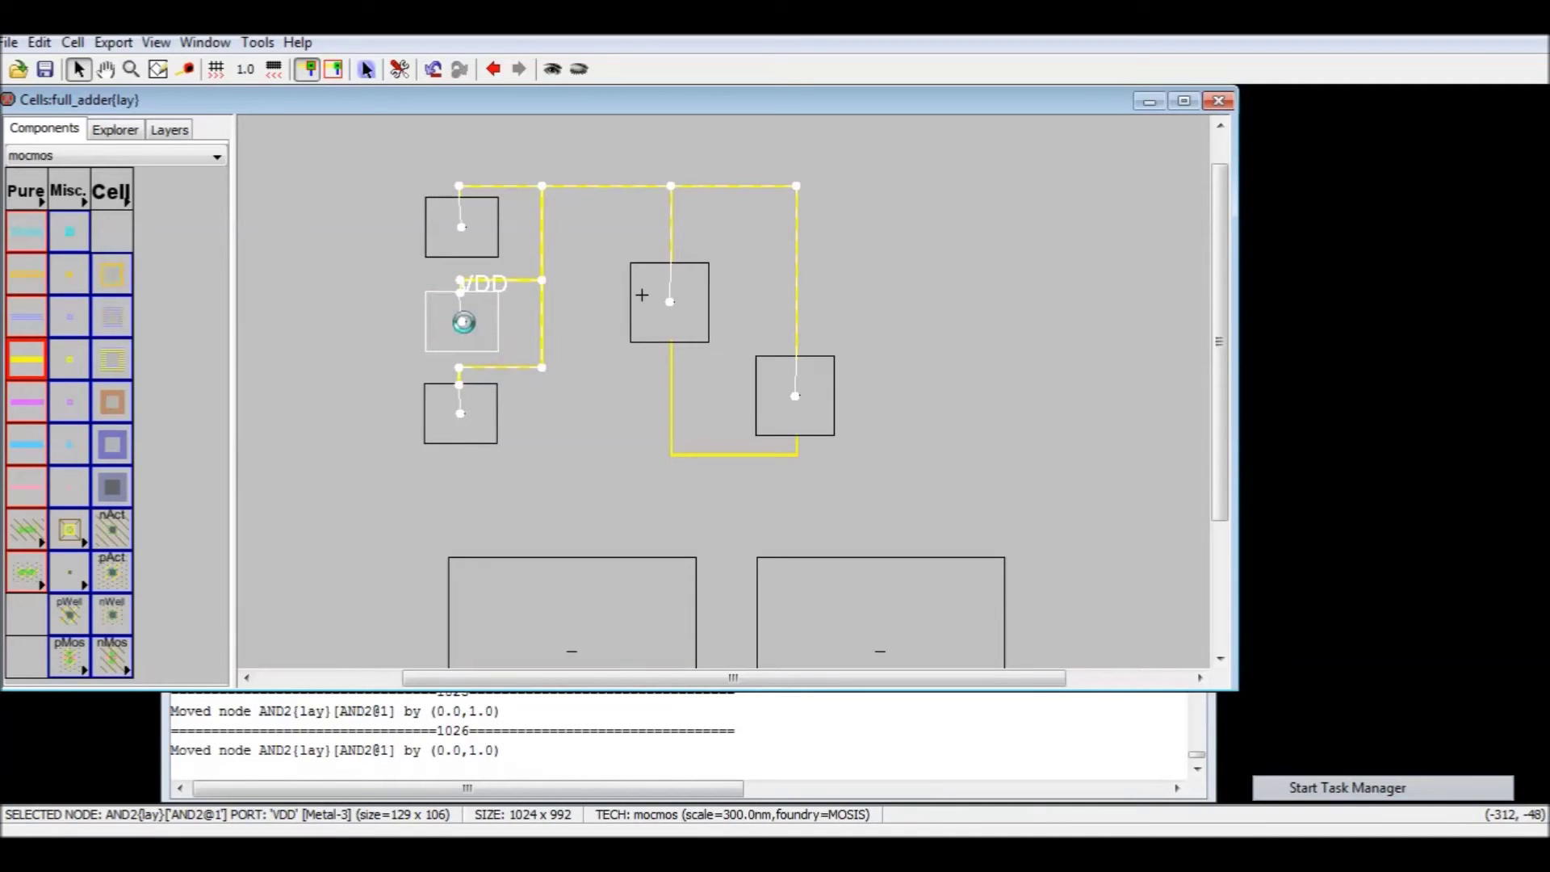
- Move the middle and lowest AND2 gates together with their VDD wiring up about 24 units
drag(340, 316, 602, 440)
key(Up)
key(Up)
key(Up)
key(Up)
key(Up)
key(Up)
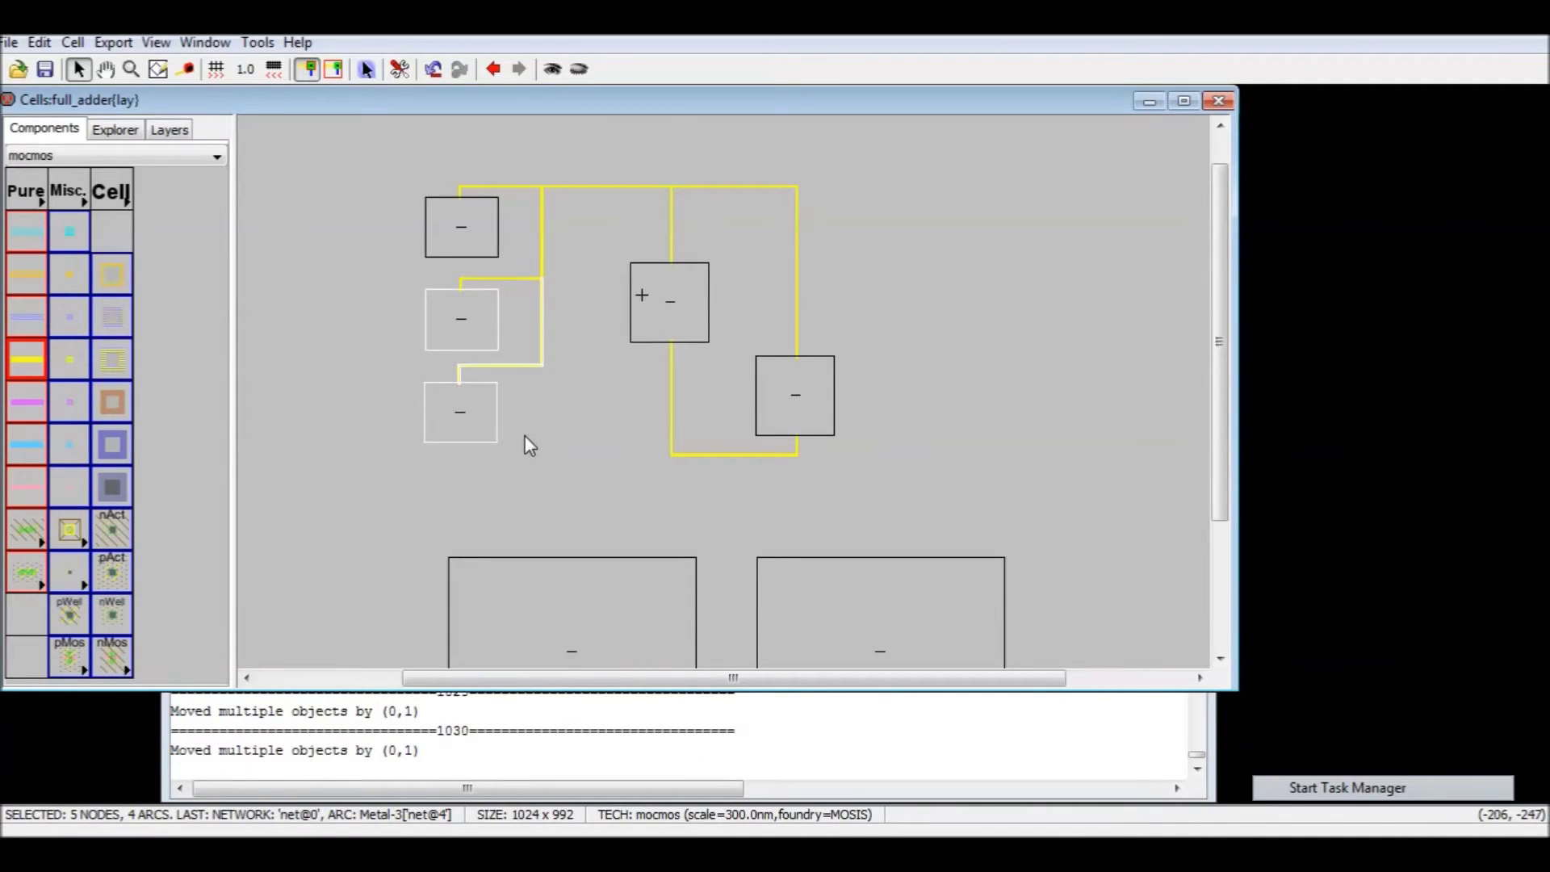
key(Up)
key(Up)
key(Up)
key(Up)
key(Up)
key(Up)
key(Up)
key(Up)
key(Up)
key(Up)
key(Up)
key(Up)
key(Up)
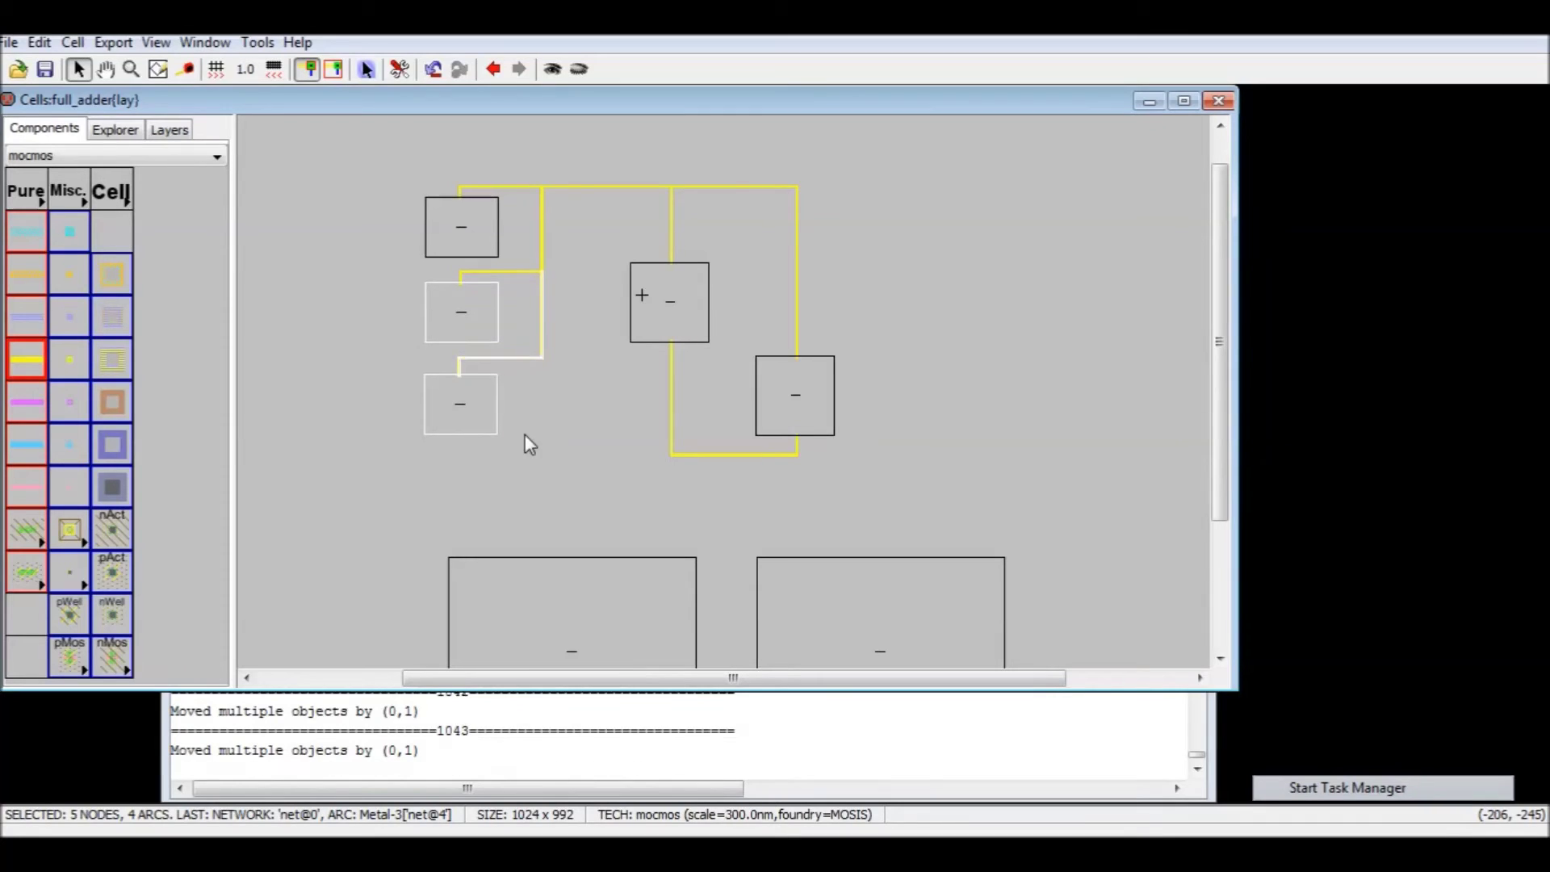
key(Up)
key(Up)
key(Up)
key(Up)
click(550, 421)
- Extend the Metal-3 ground wire to the GND ports of all three AND2 gates, and run the design rule check
click(667, 455)
click(670, 455)
right_drag(670, 455, 436, 452)
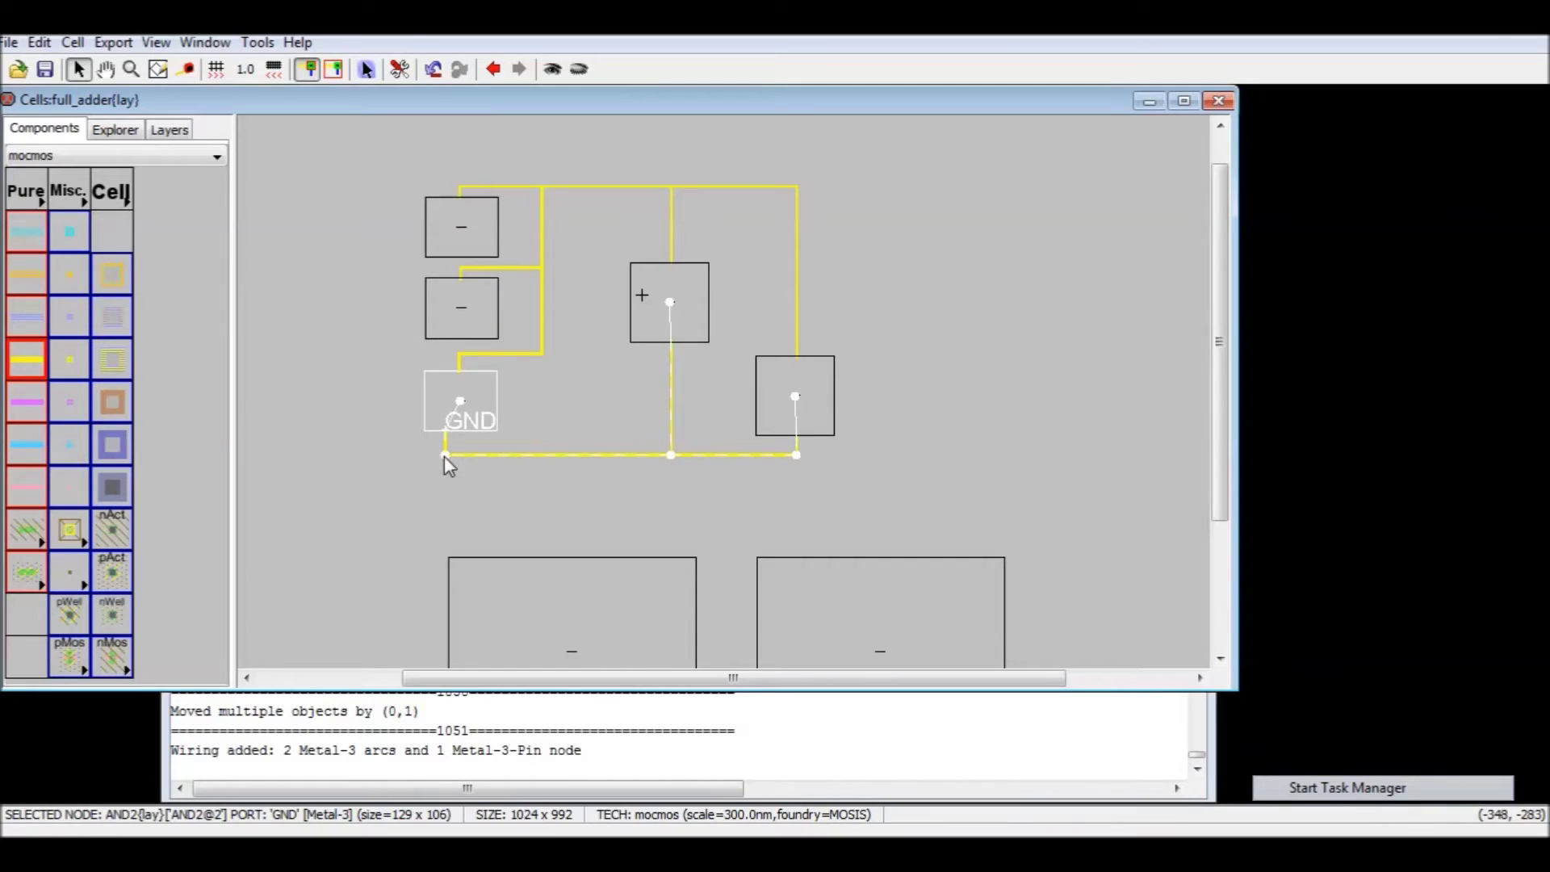
click(444, 456)
right_drag(394, 454, 451, 336)
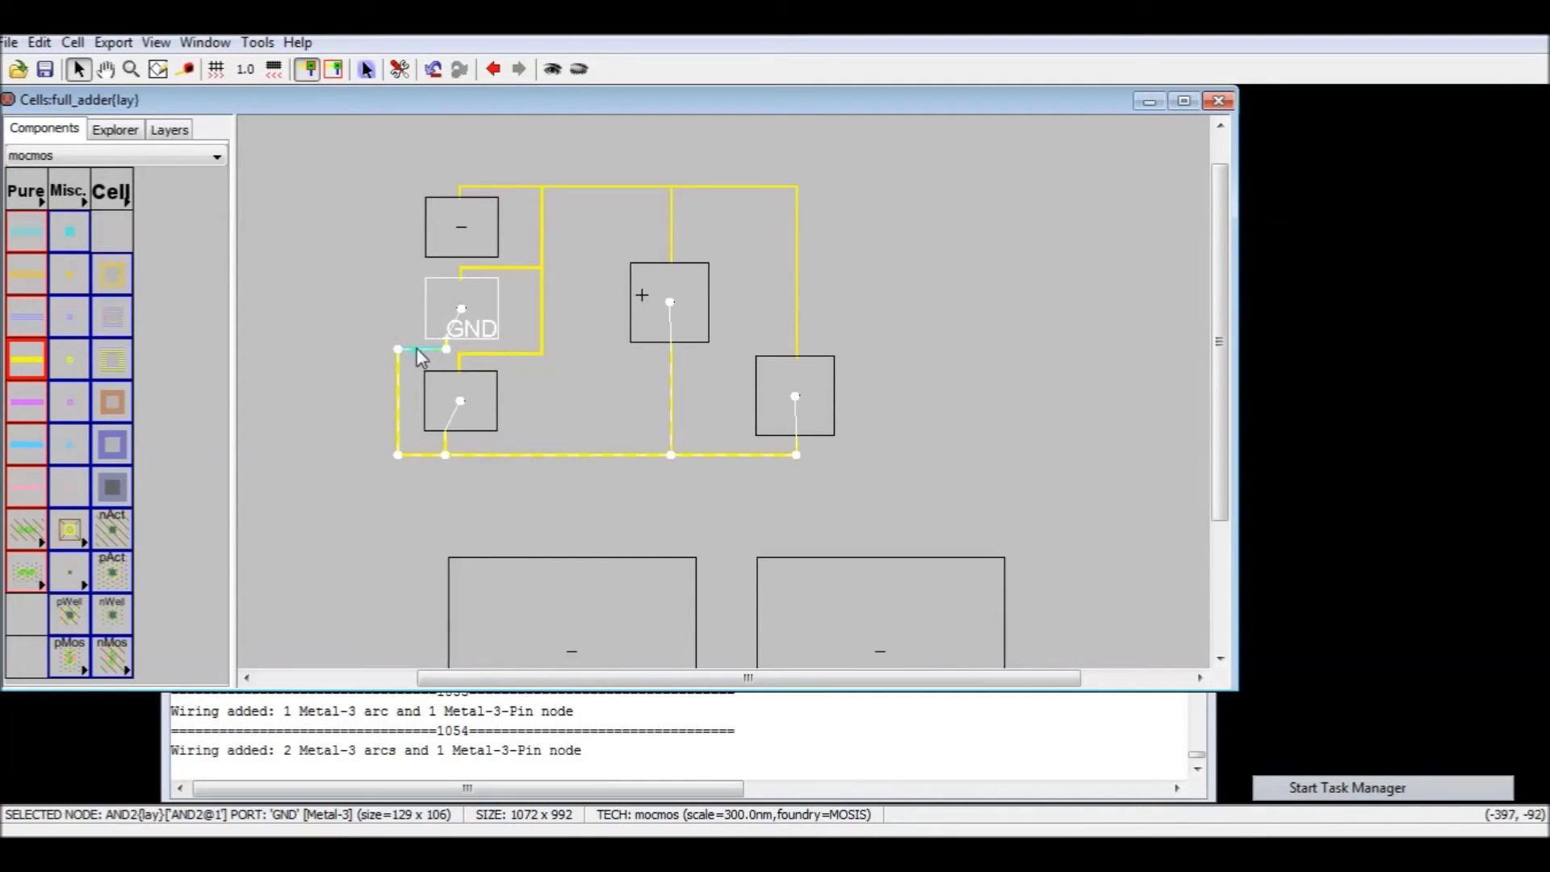
click(397, 347)
mouse_move(442, 259)
right_down()
mouse_move(452, 270)
mouse_move(399, 269)
mouse_move(457, 268)
mouse_move(447, 259)
right_up()
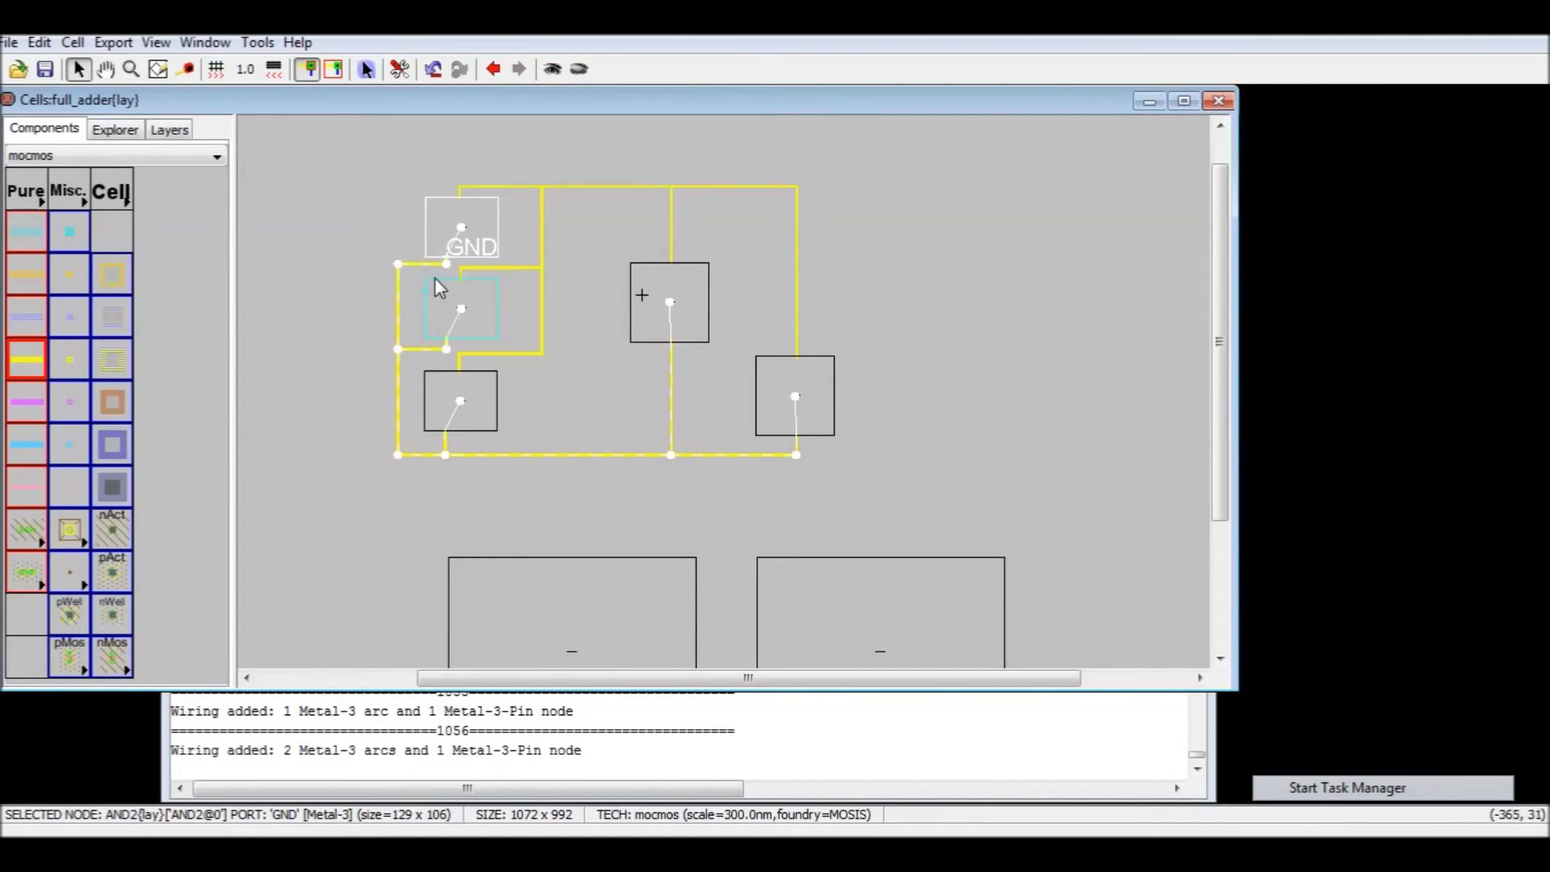
click(338, 313)
key(F5)
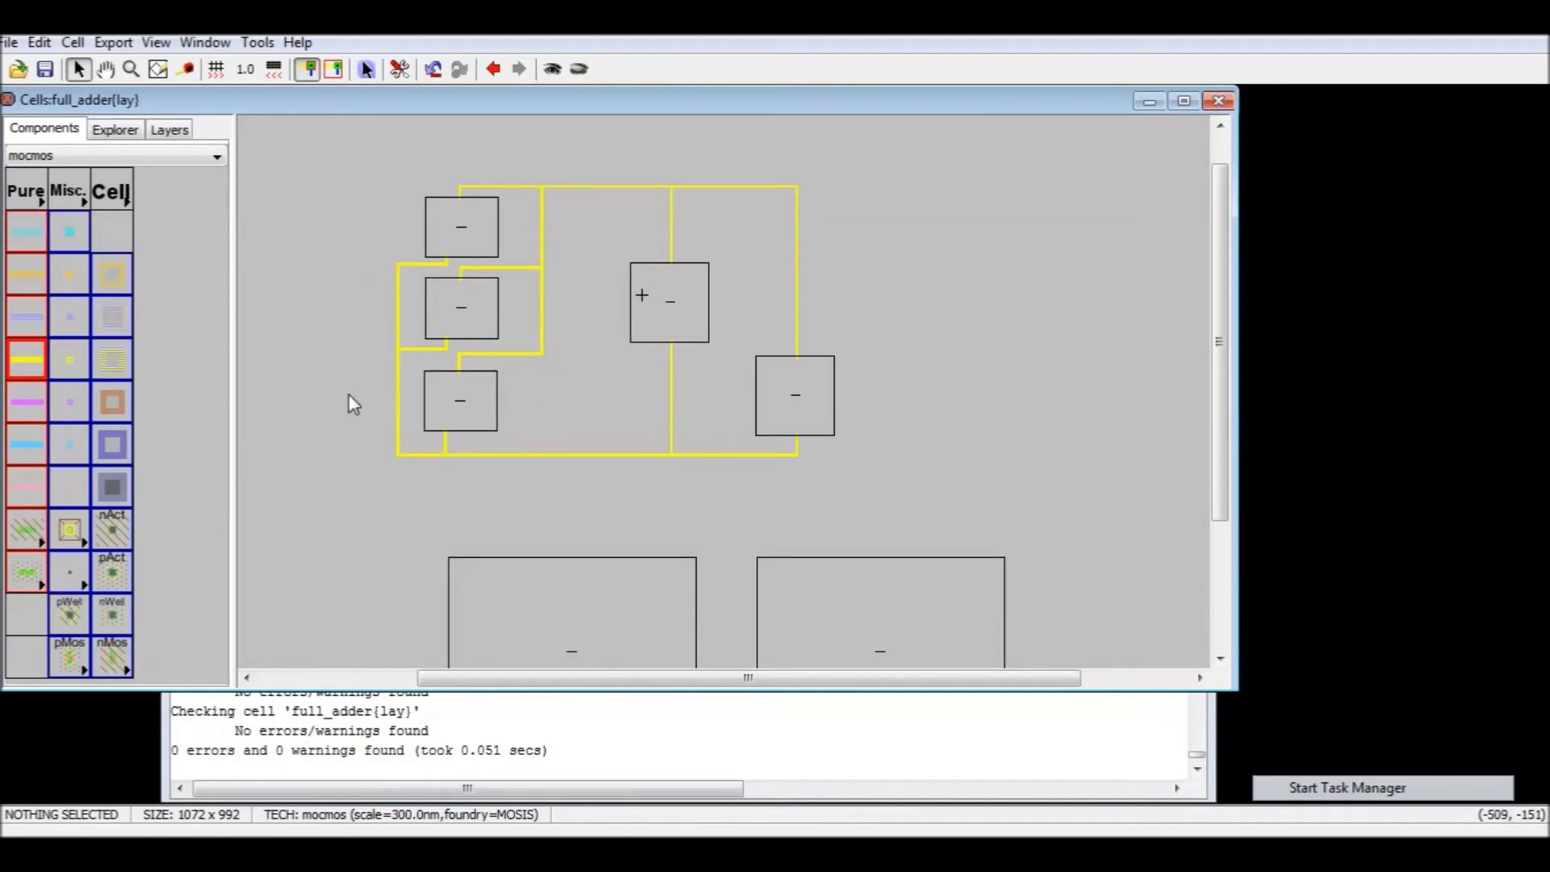
click(592, 379)
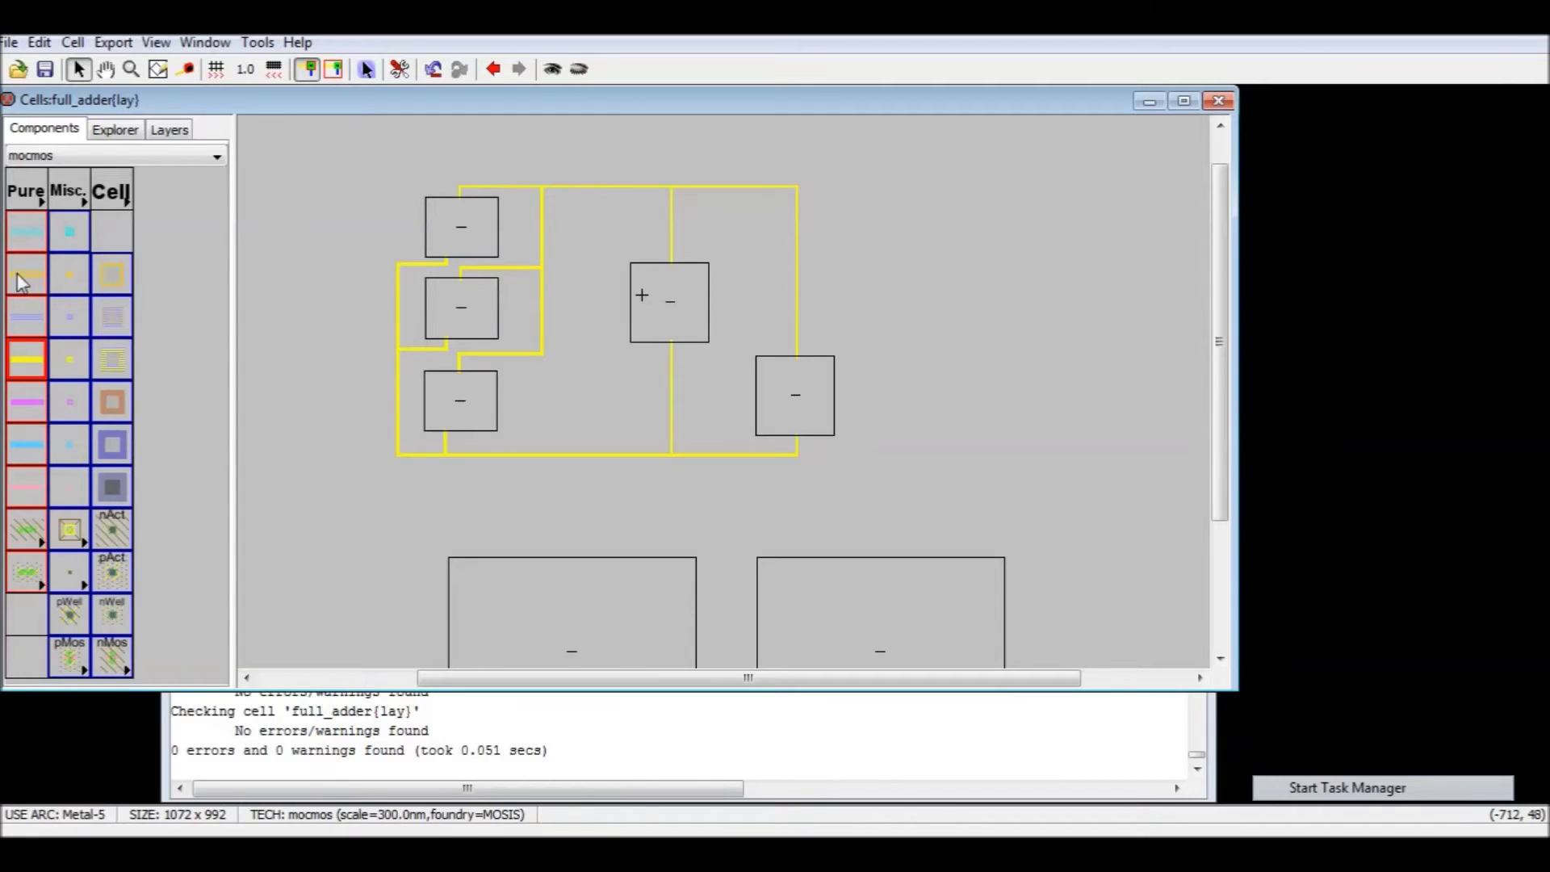
- Place two Metal-2 pins above and left of the AND2 column and draw a short horizontal Metal-2 arc from each
click(59, 403)
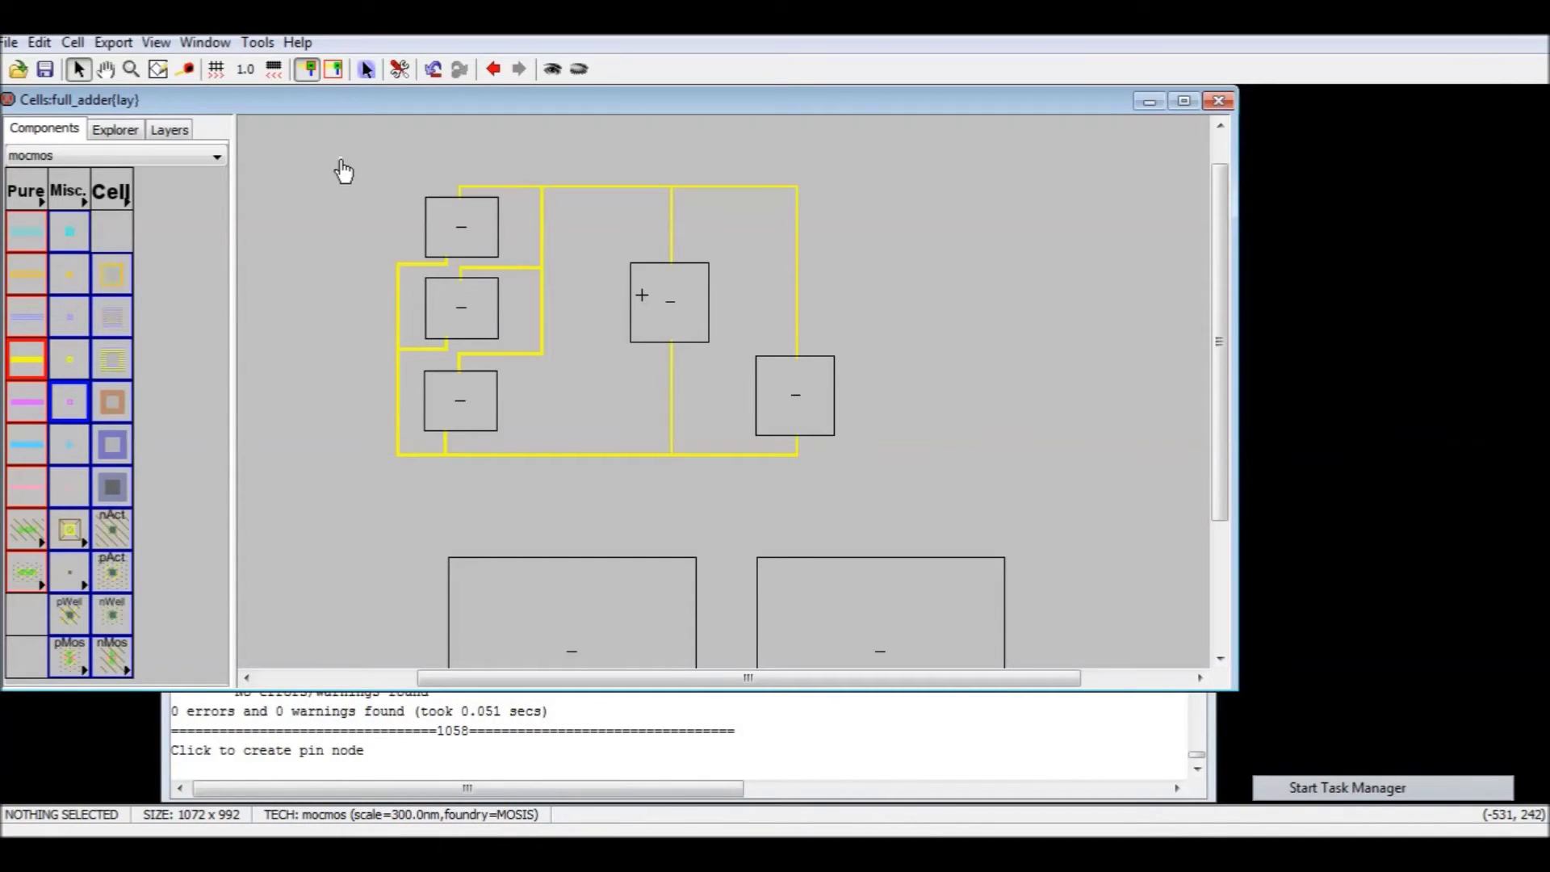
click(350, 142)
right_click(390, 143)
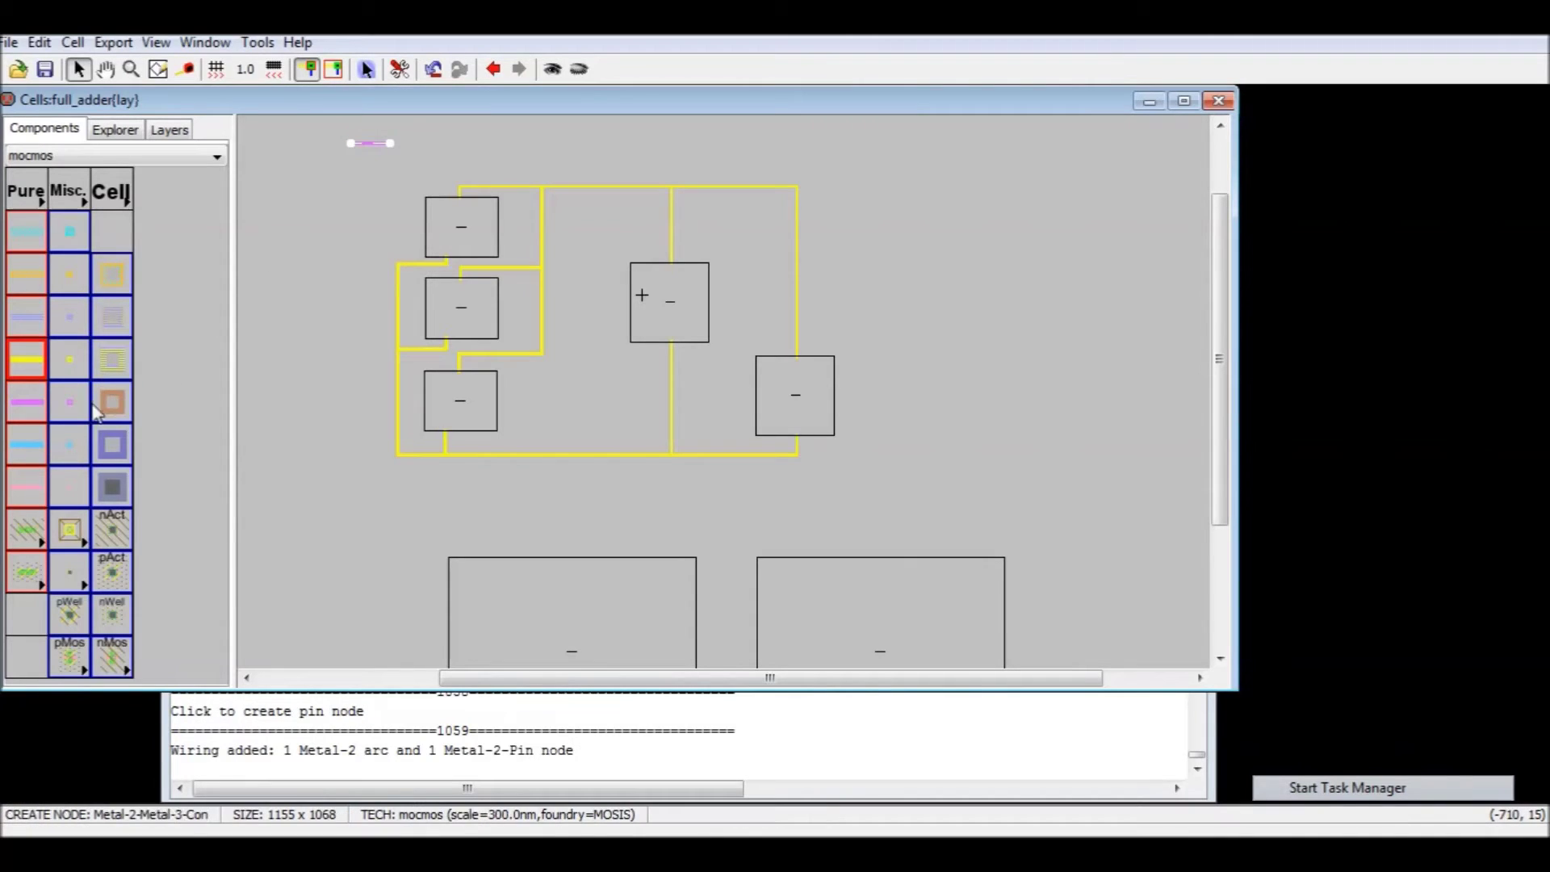
click(69, 402)
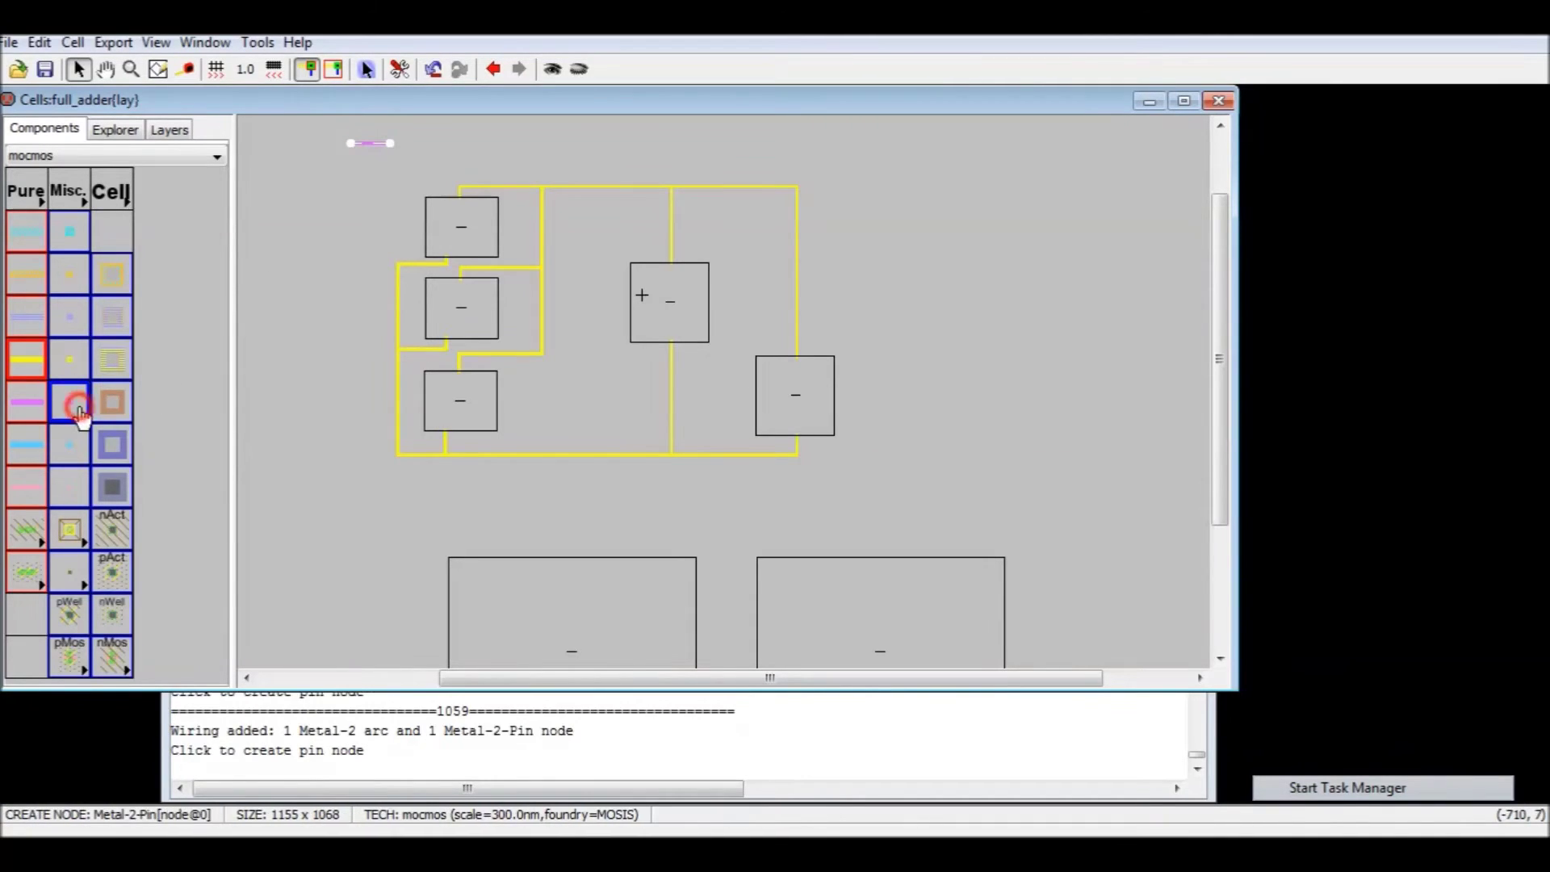
click(350, 165)
right_drag(351, 165, 390, 167)
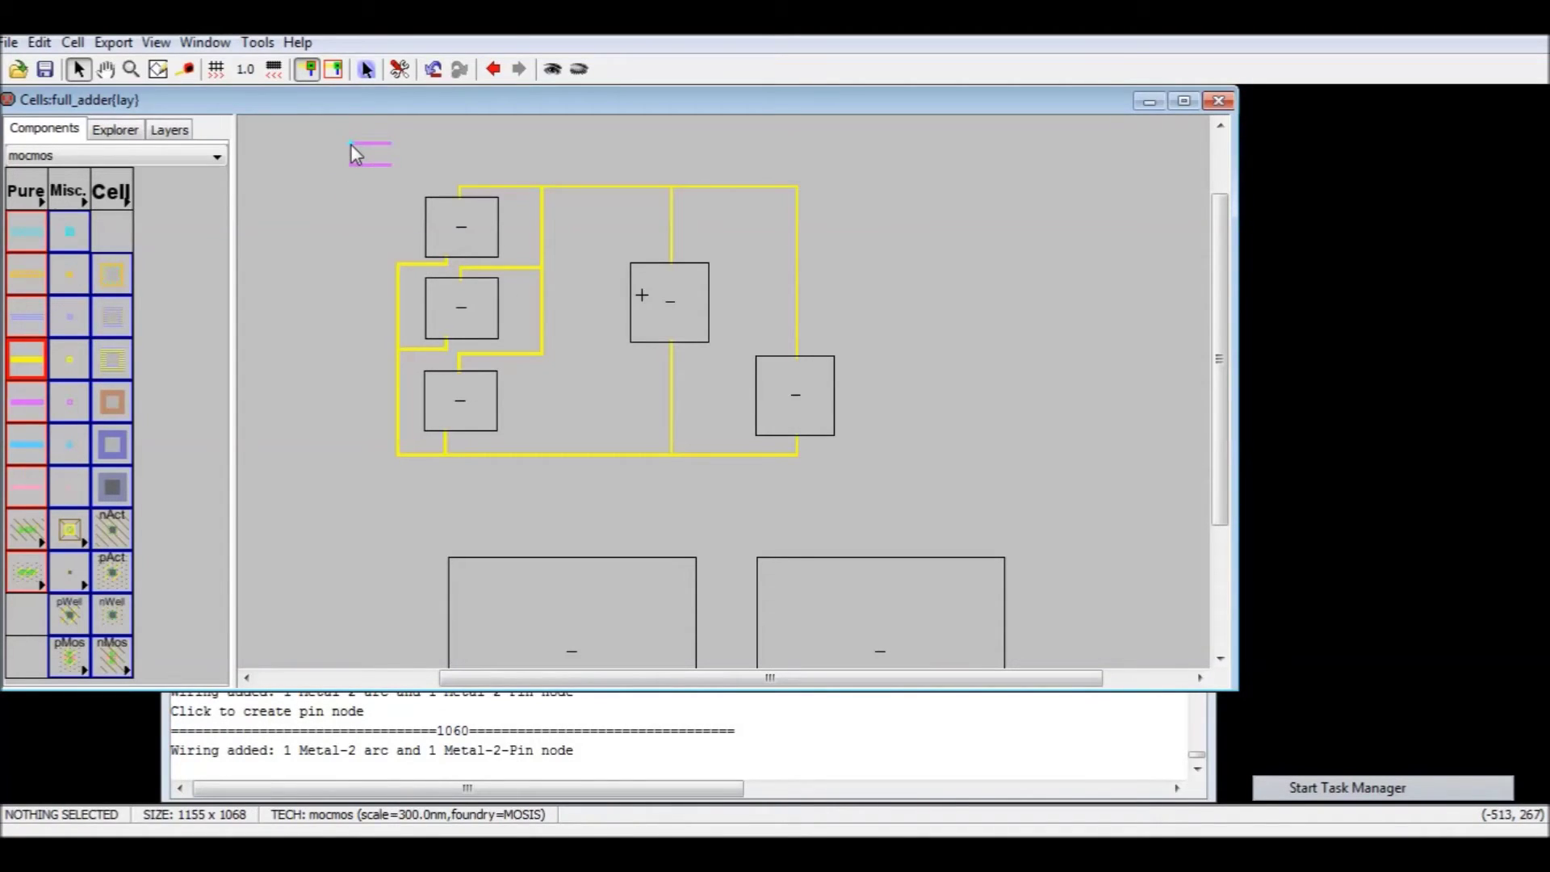
- Create exports on the left pins of the two Metal-2 stubs, naming the upper one A and the lower one B
click(353, 162)
key(ctrl+e)
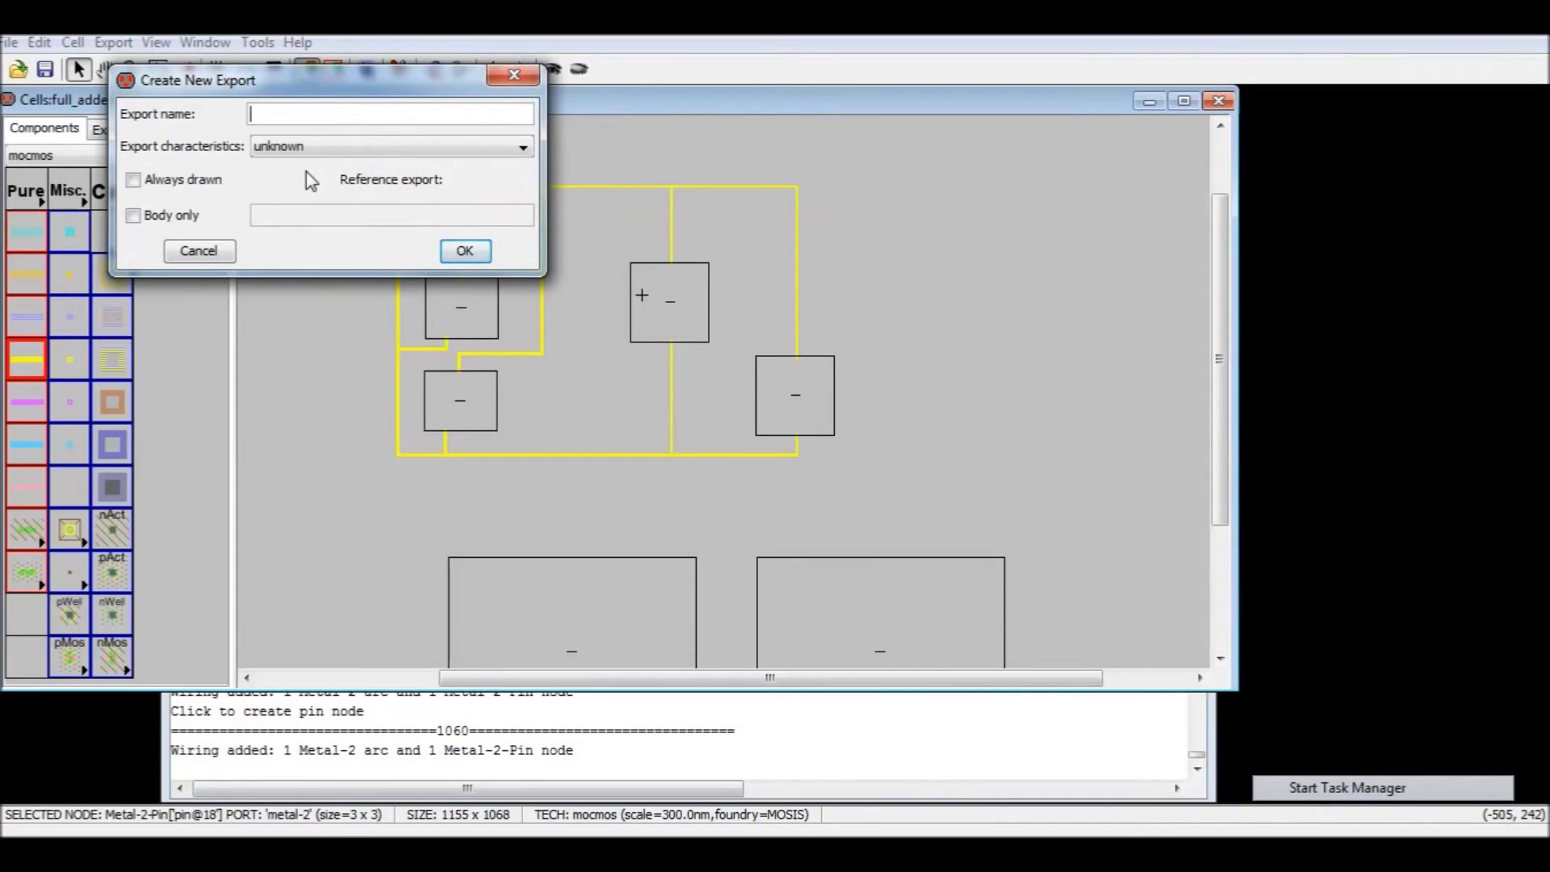
text(a)
click(465, 251)
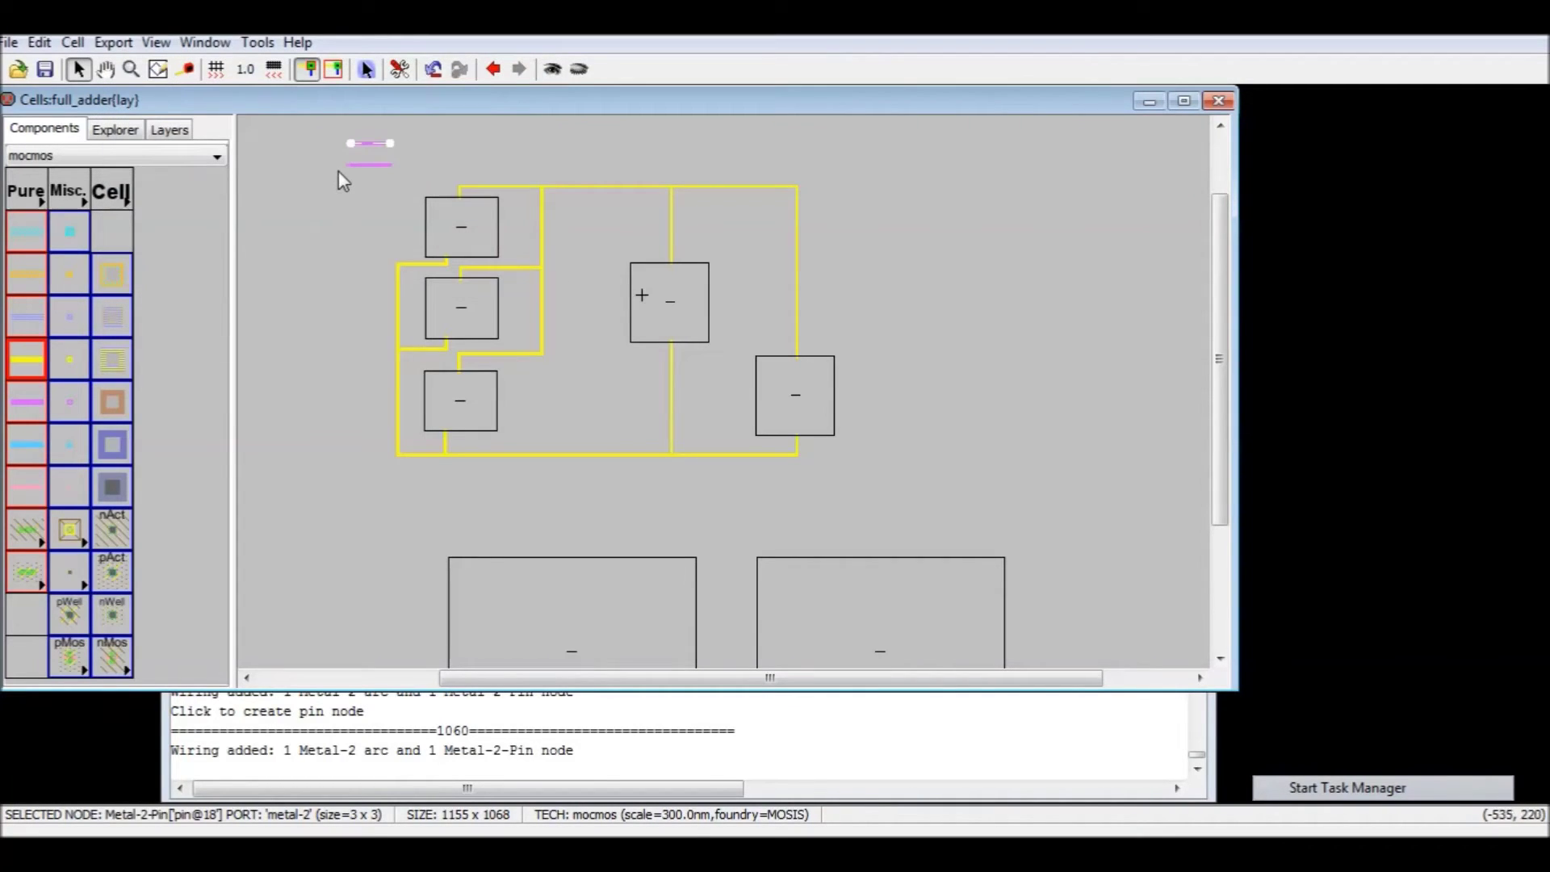
key(ctrl+e)
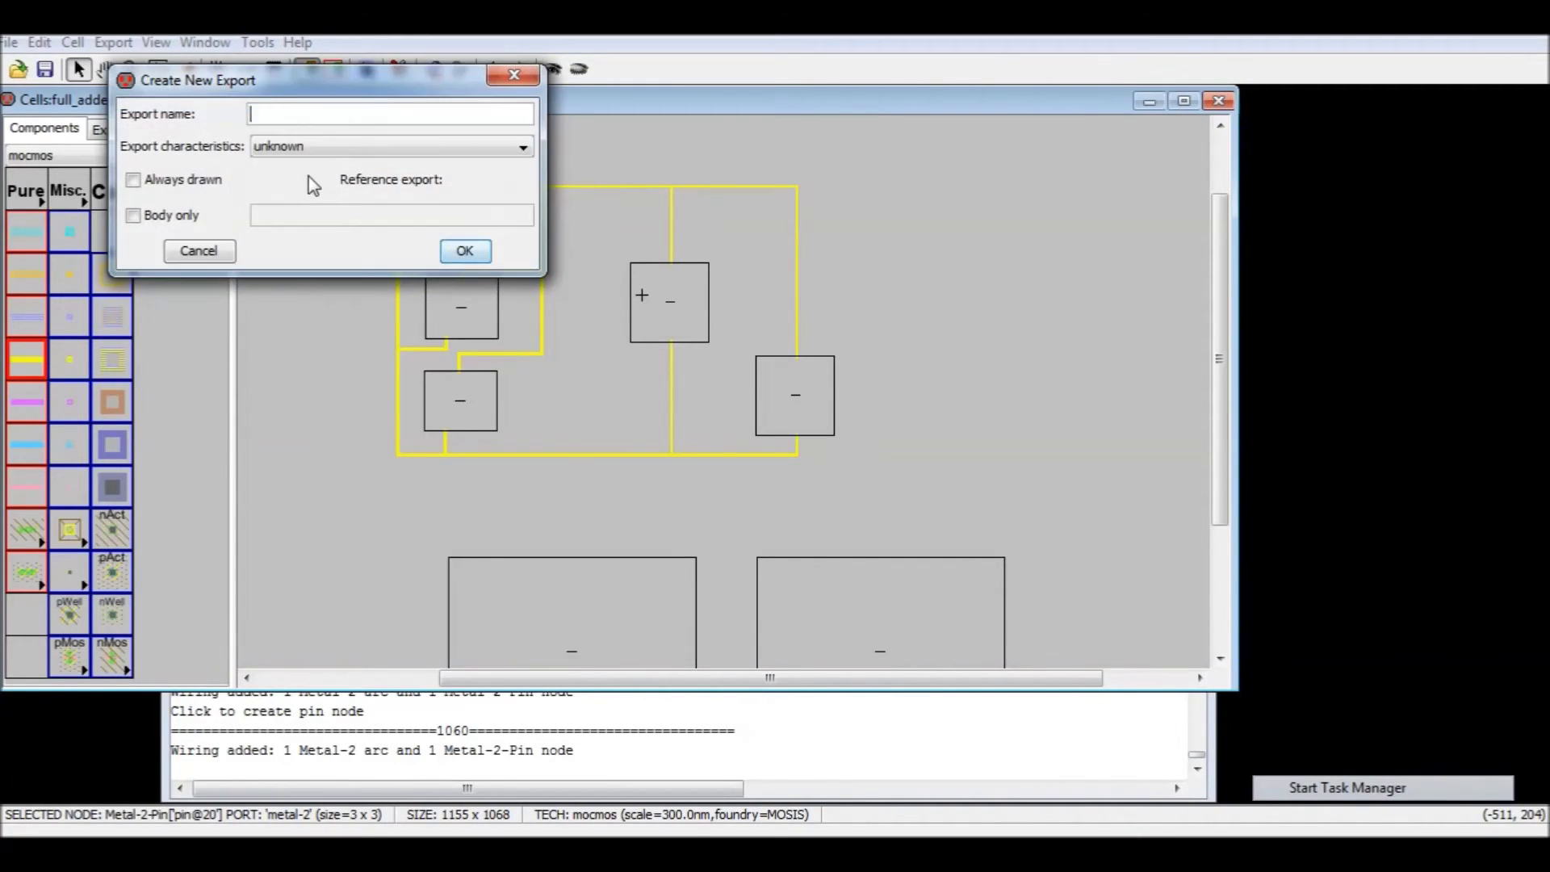
key(Return)
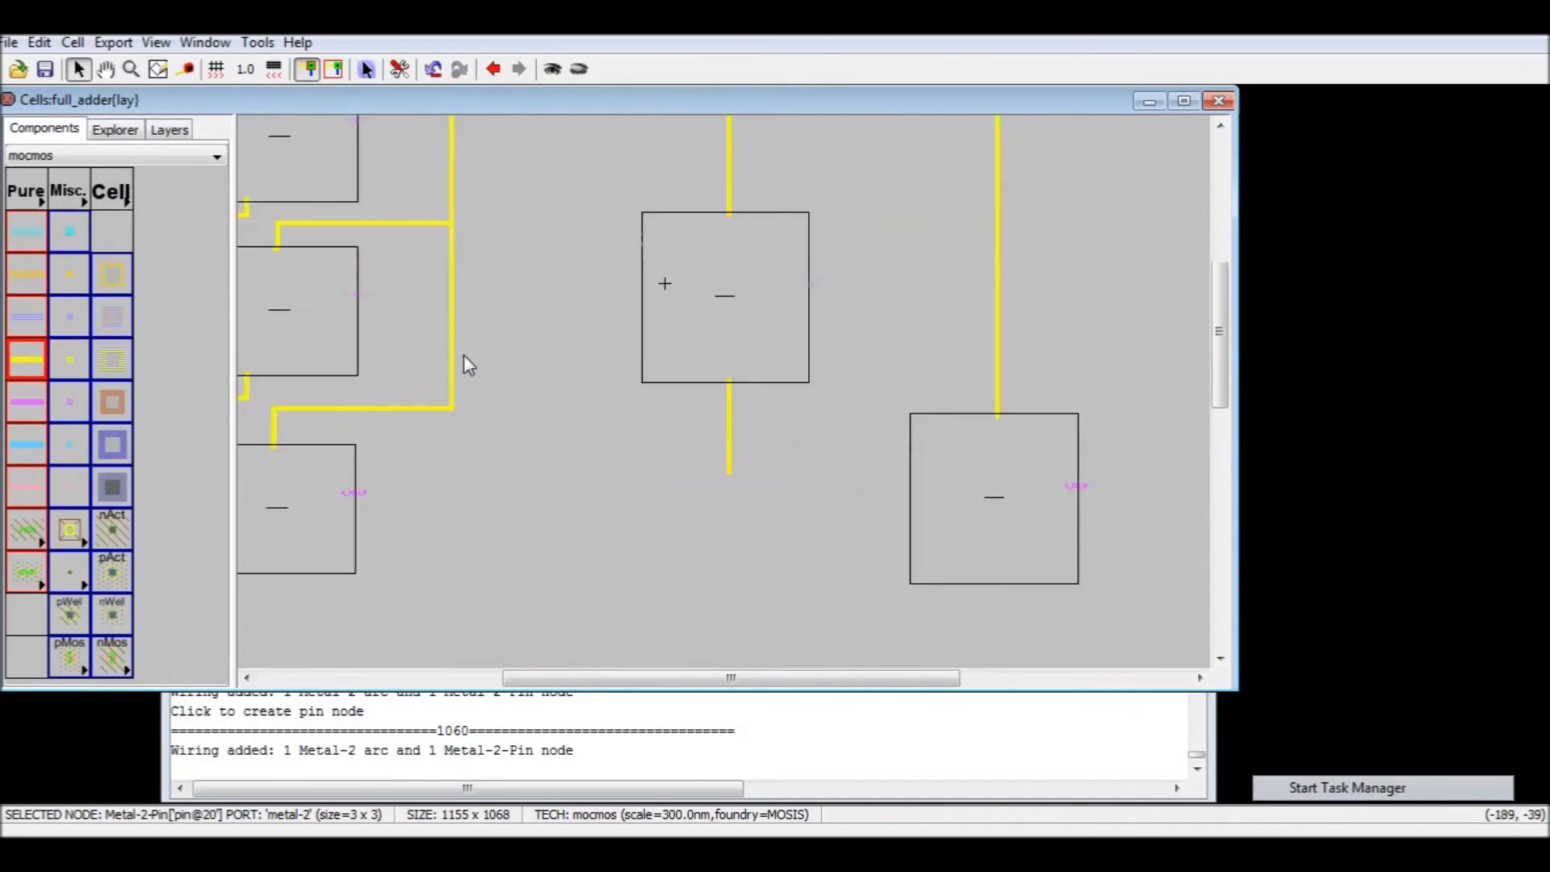
- Set the text unit size of export labels A and B to 10
click(578, 547)
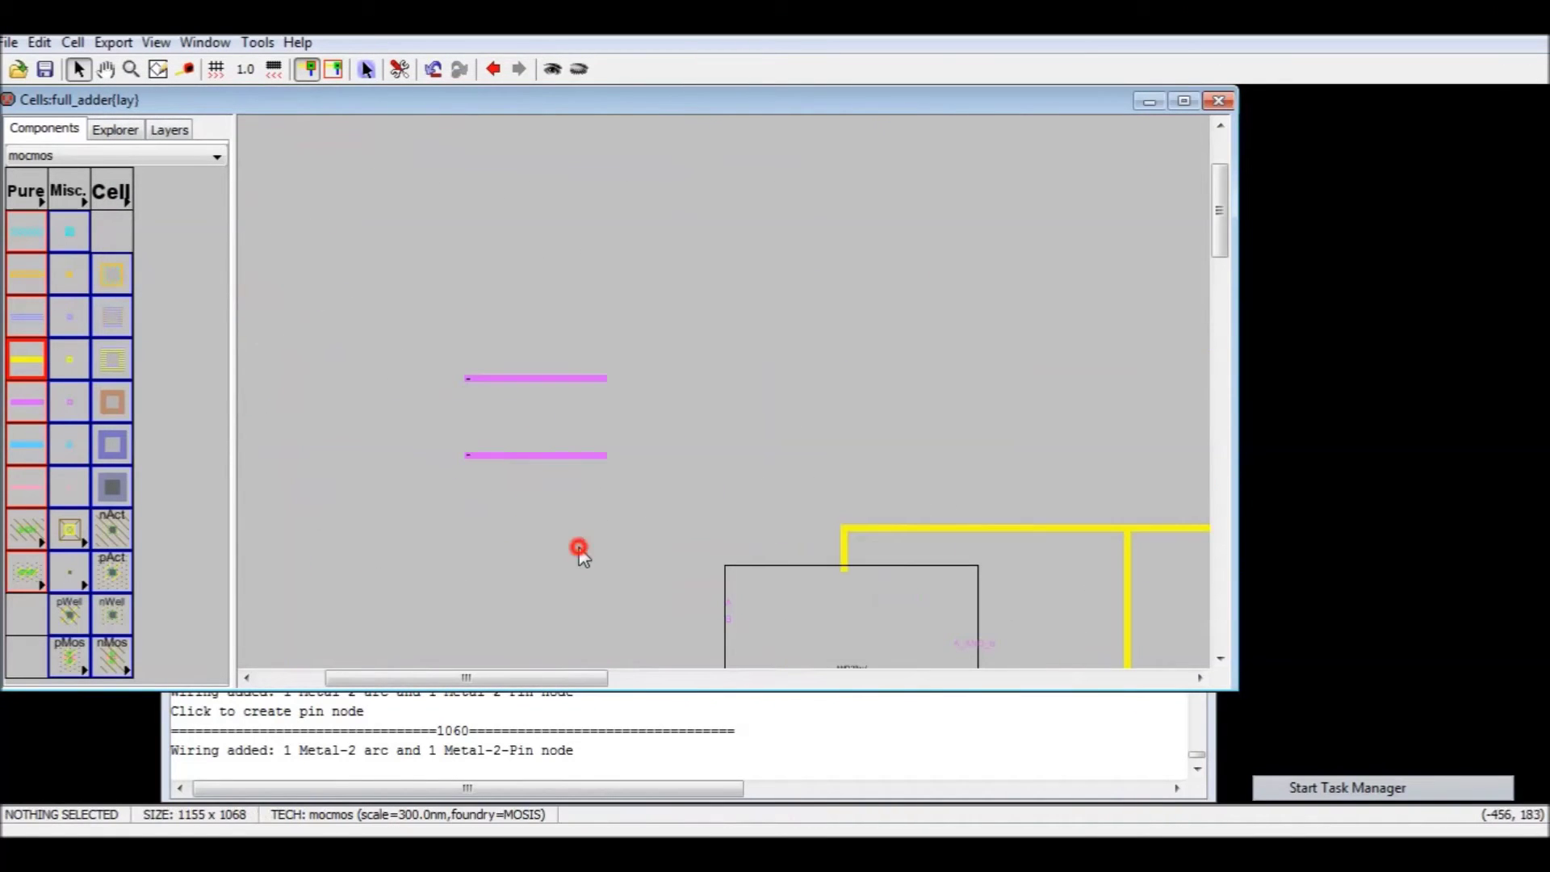
click(466, 381)
click(467, 381)
click(469, 380)
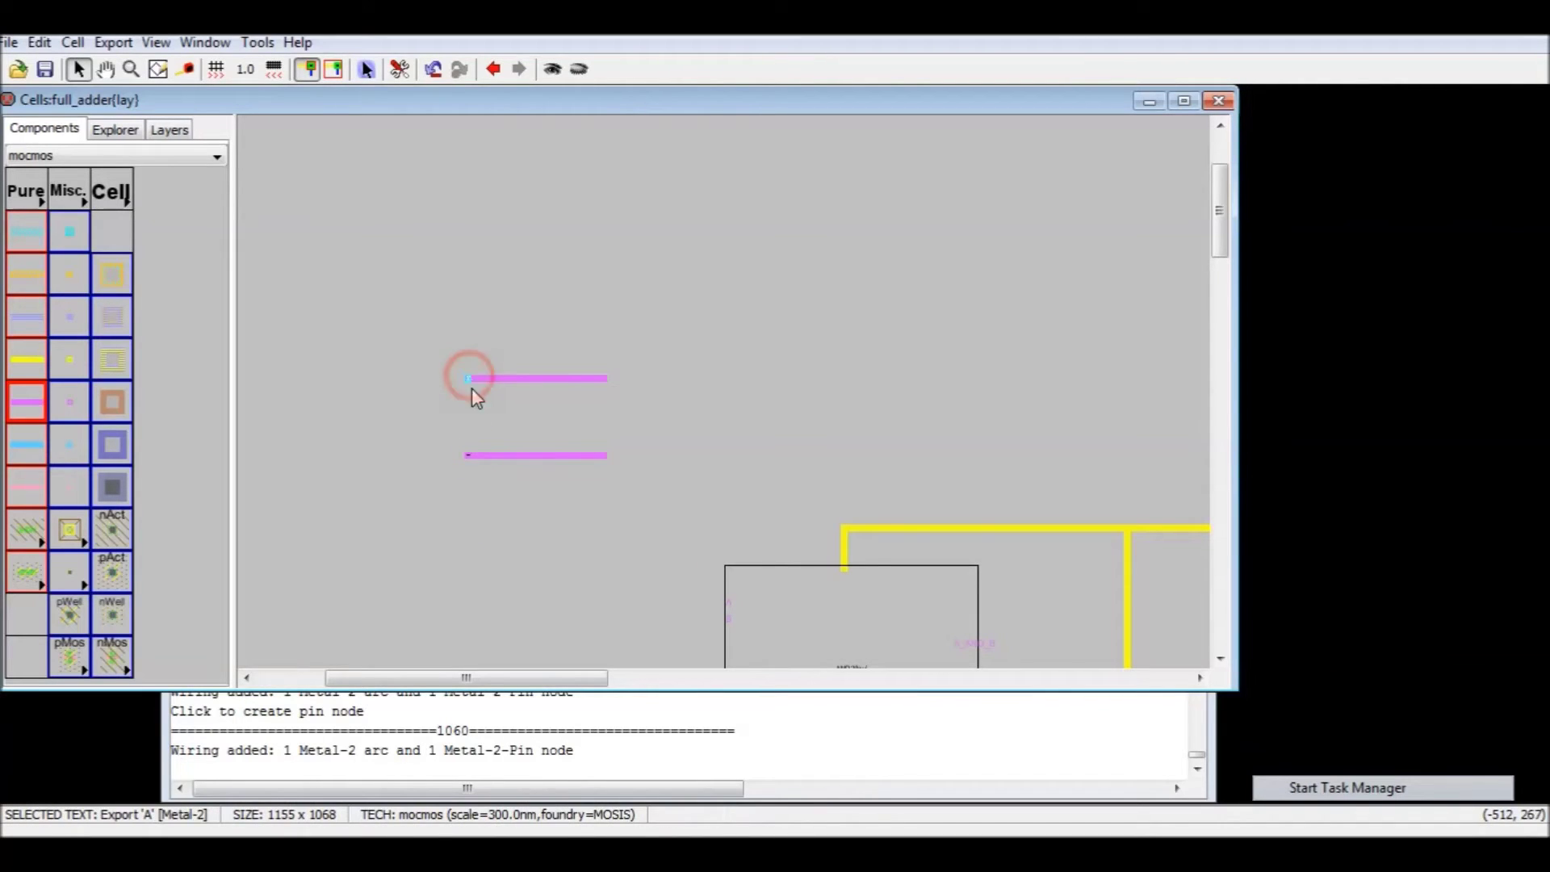
shift+click(473, 454)
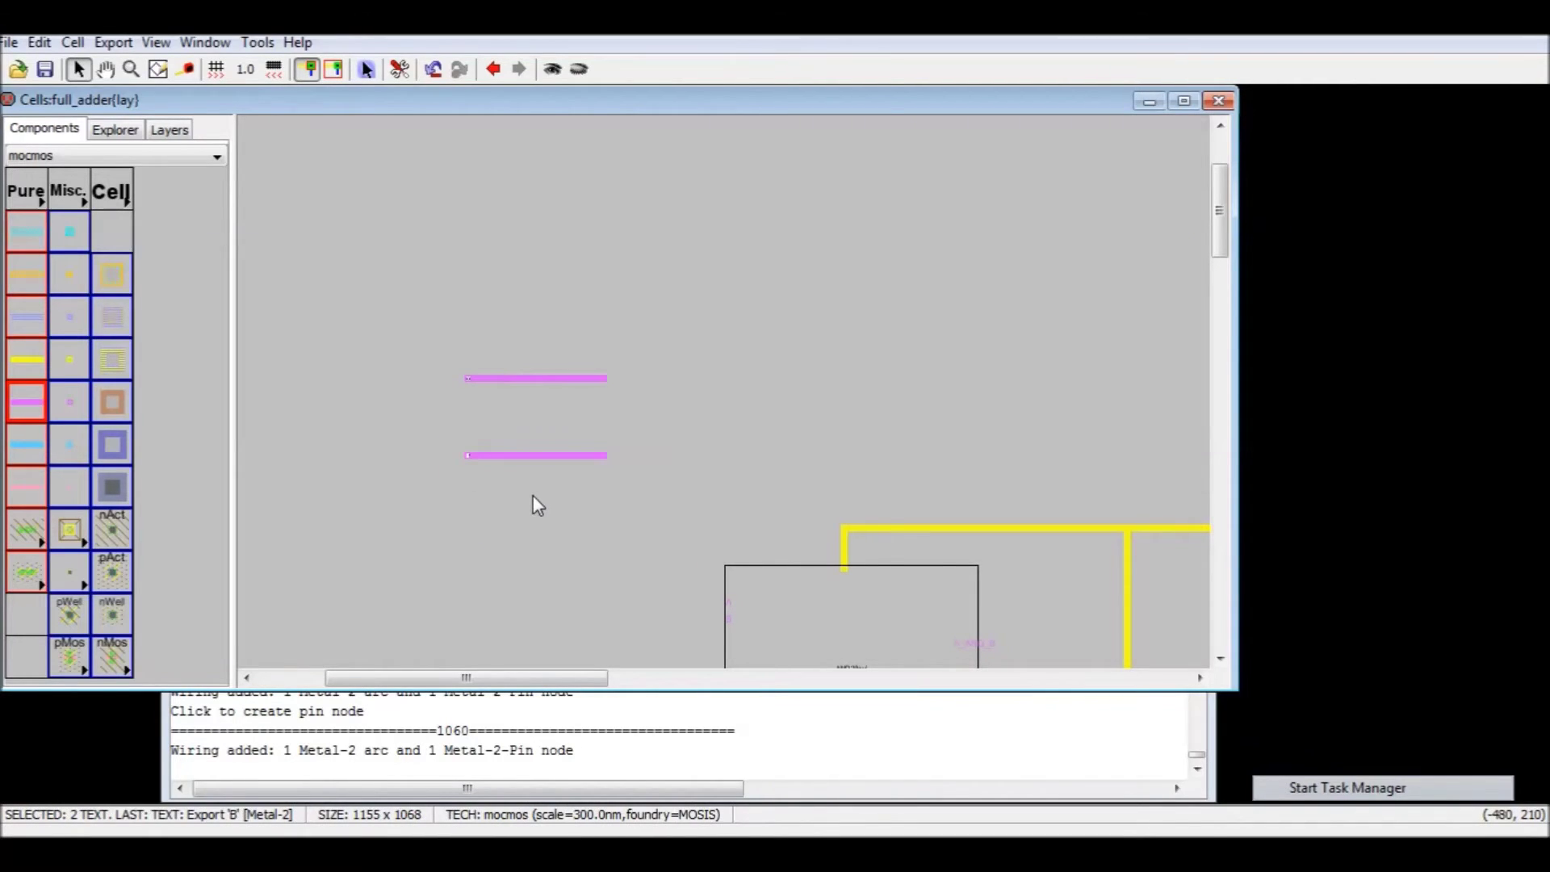
key(ctrl+i)
click(646, 250)
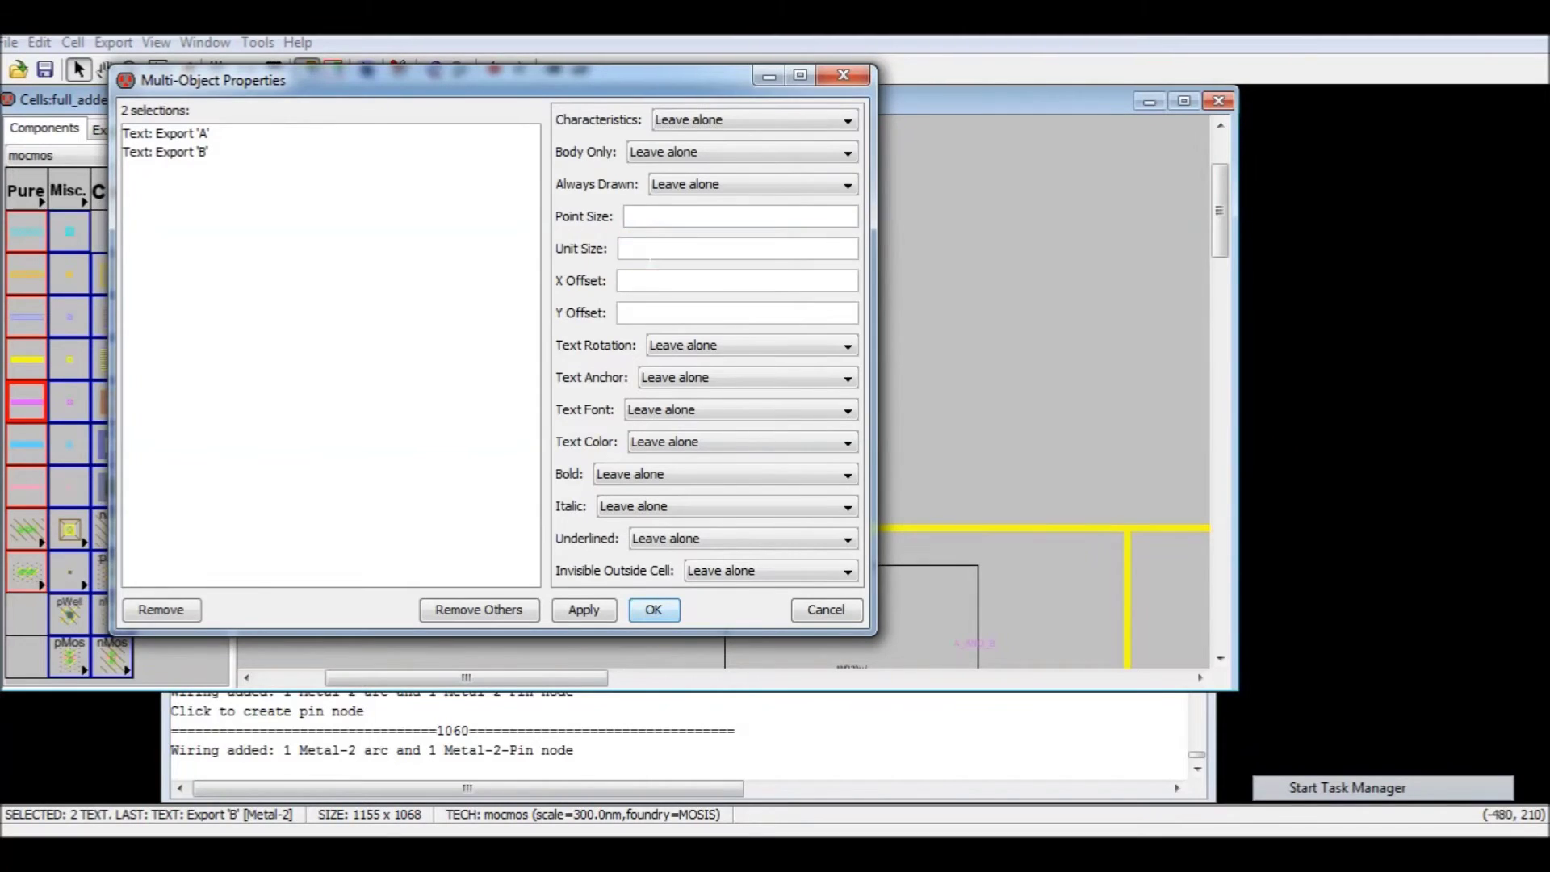
text(10)
key(Return)
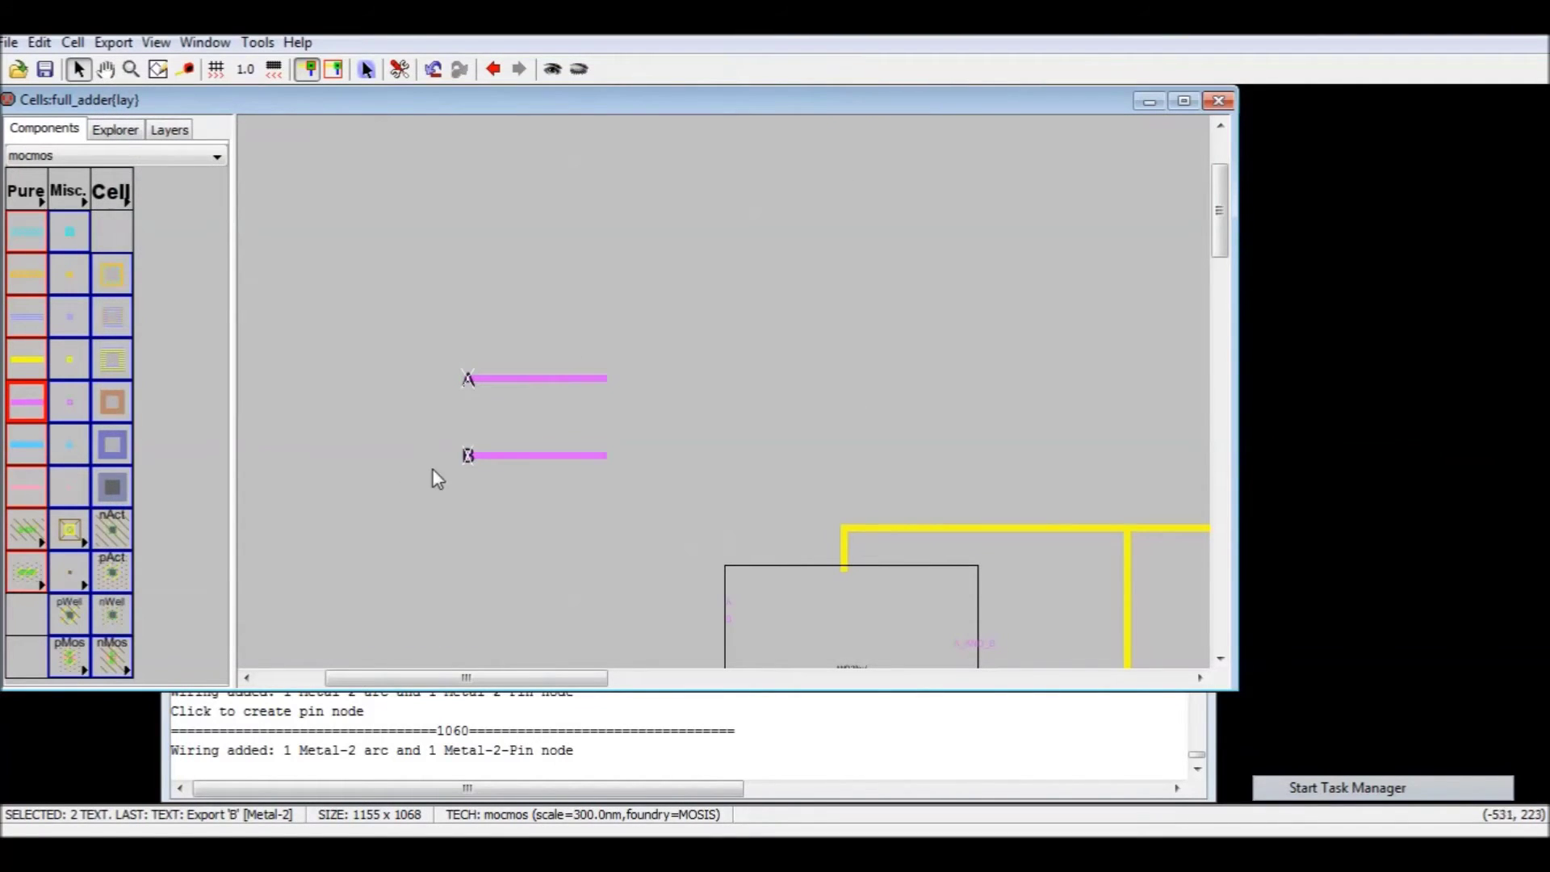
- Shift export labels A and B to just outside their stubs' left ends, and name the two Metal-2 arcs a and b
drag(467, 463, 453, 458)
click(473, 476)
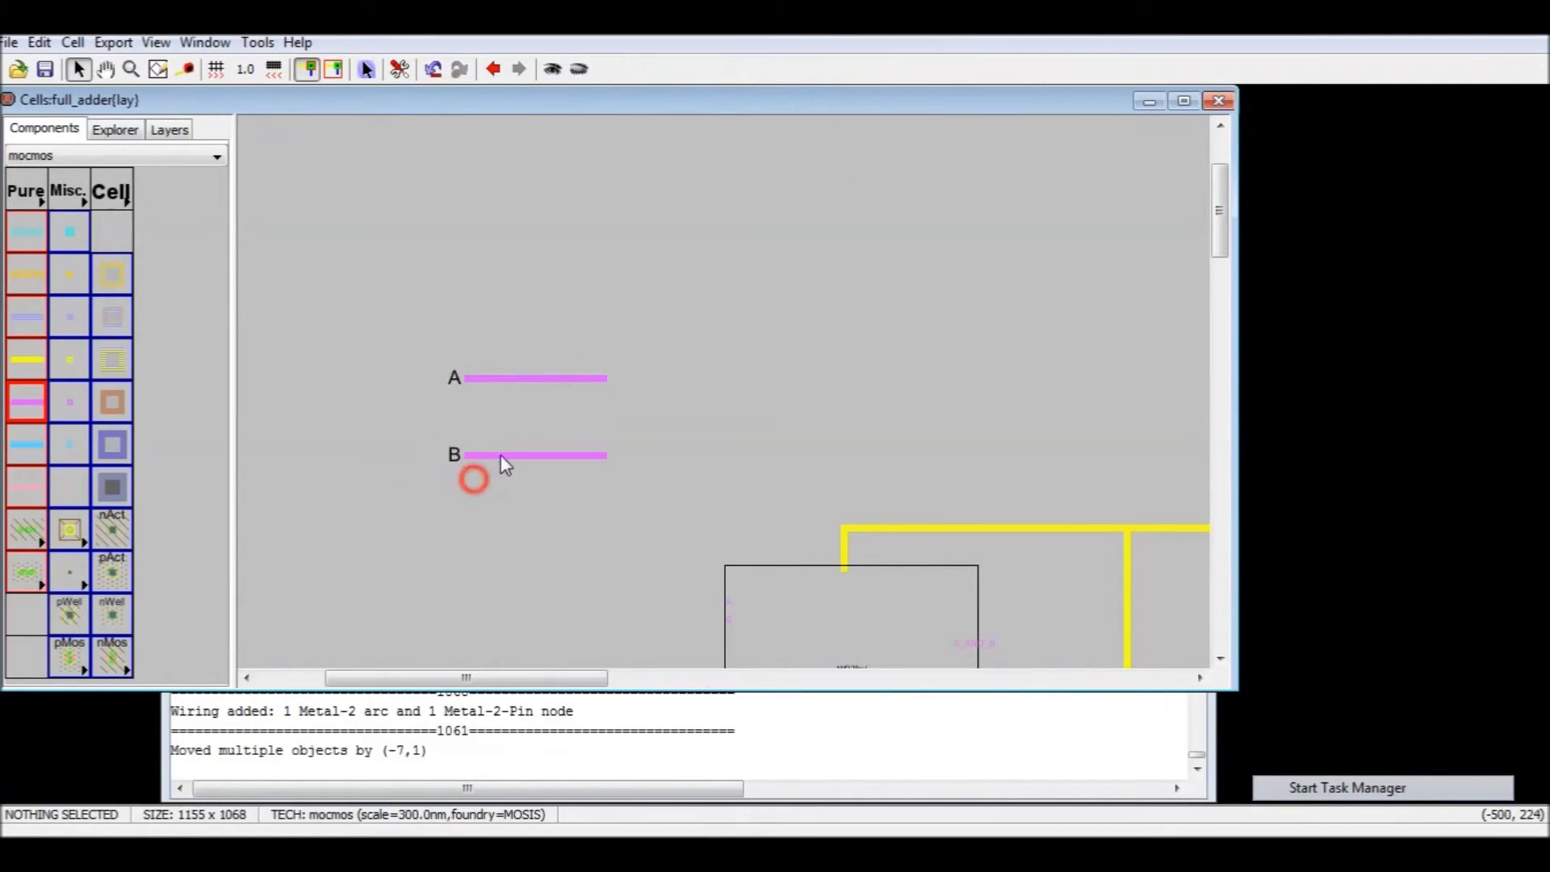
double_click(536, 377)
text(A)
click(323, 545)
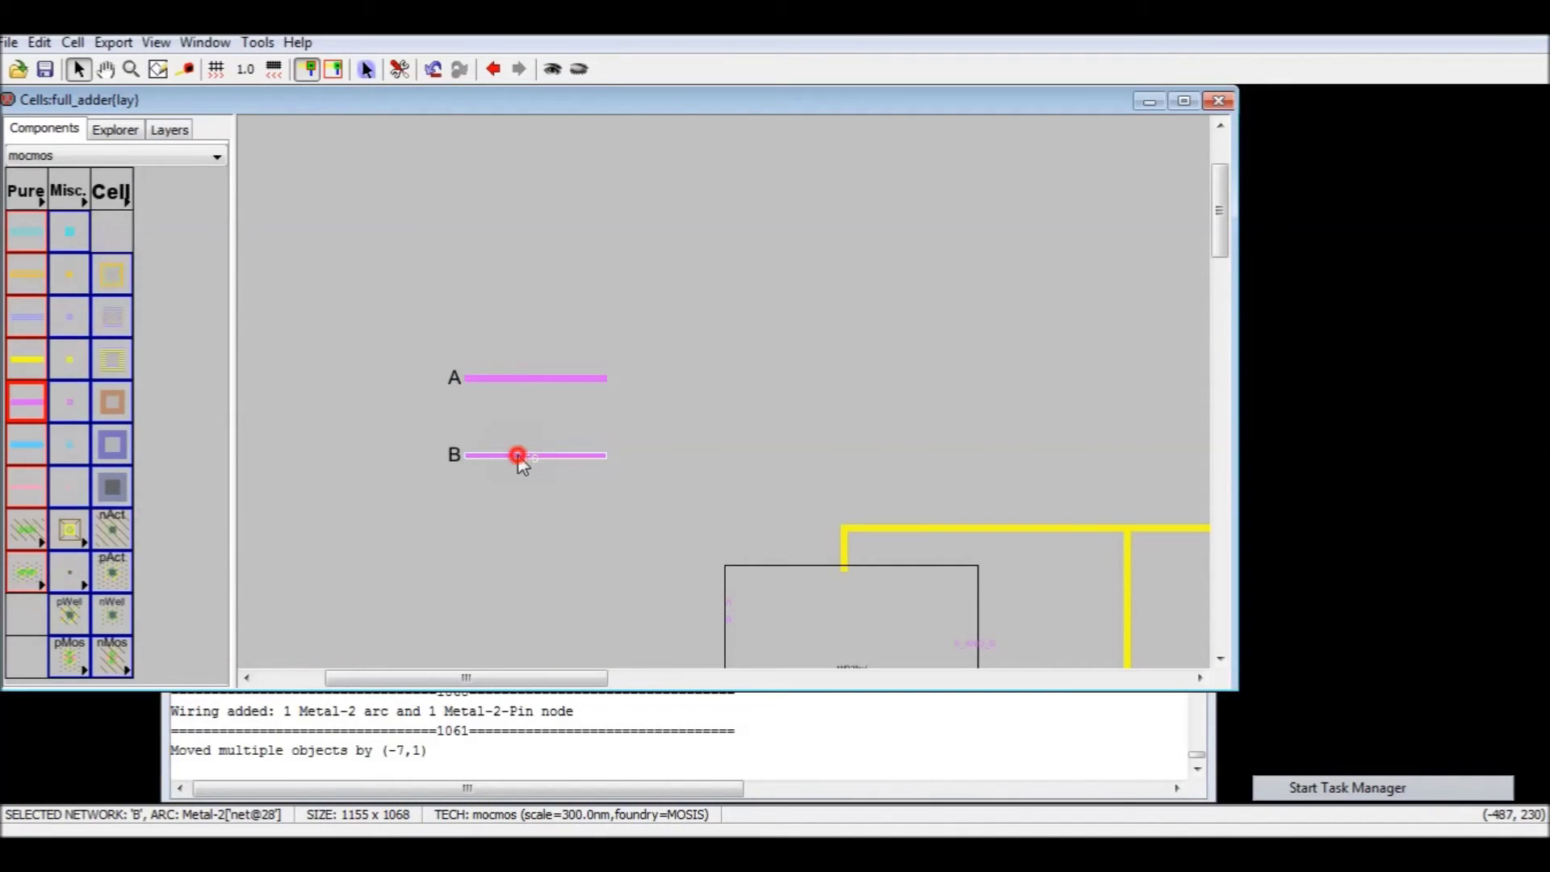
double_click(519, 456)
triple_click(152, 342)
text(b)
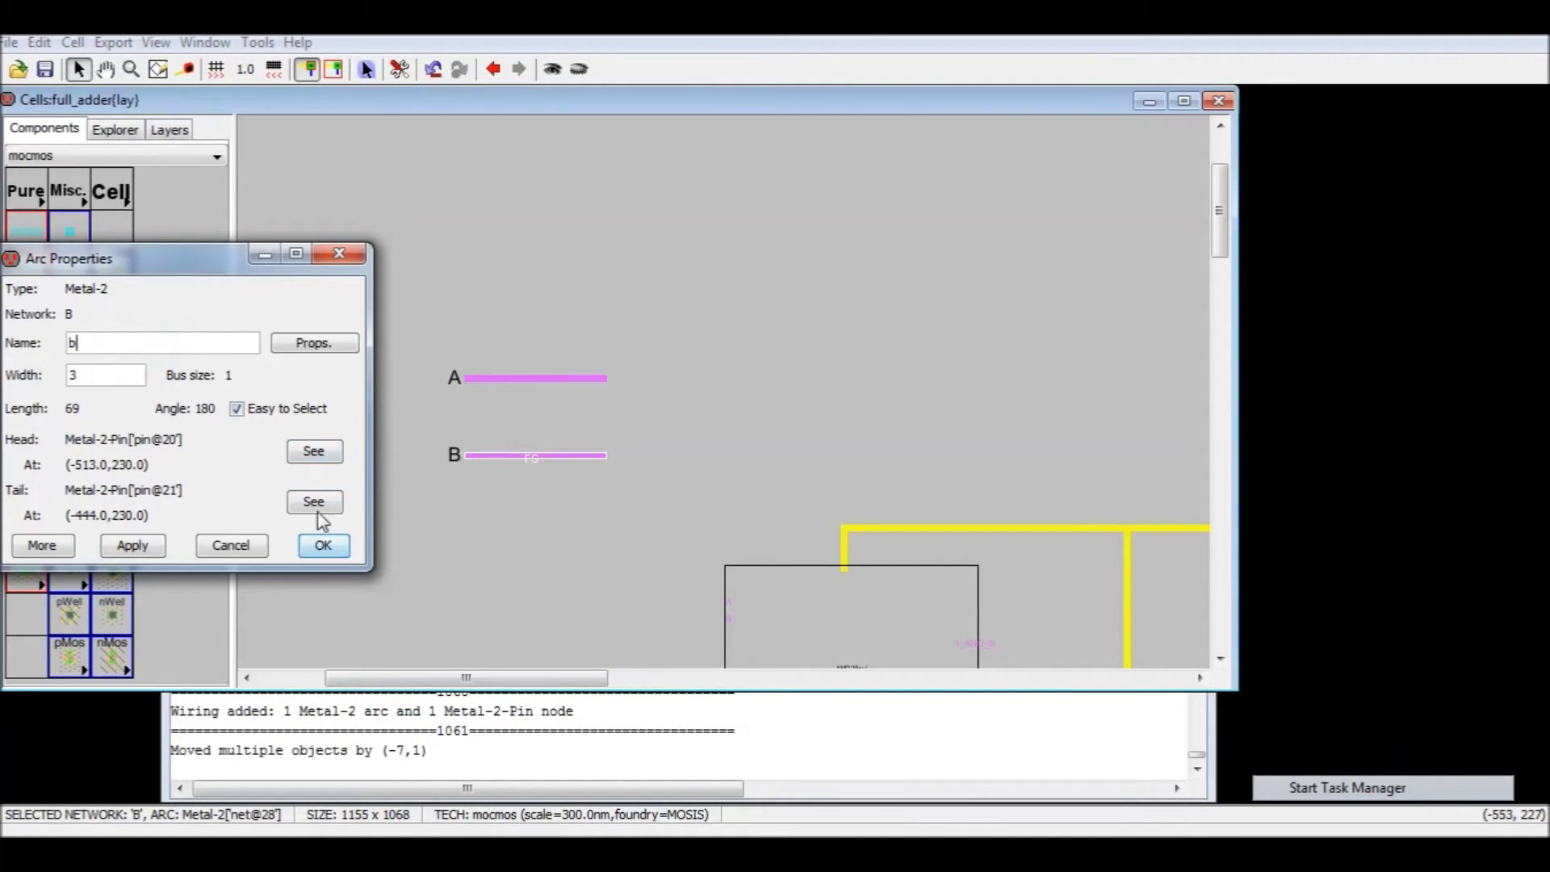
click(346, 547)
click(461, 547)
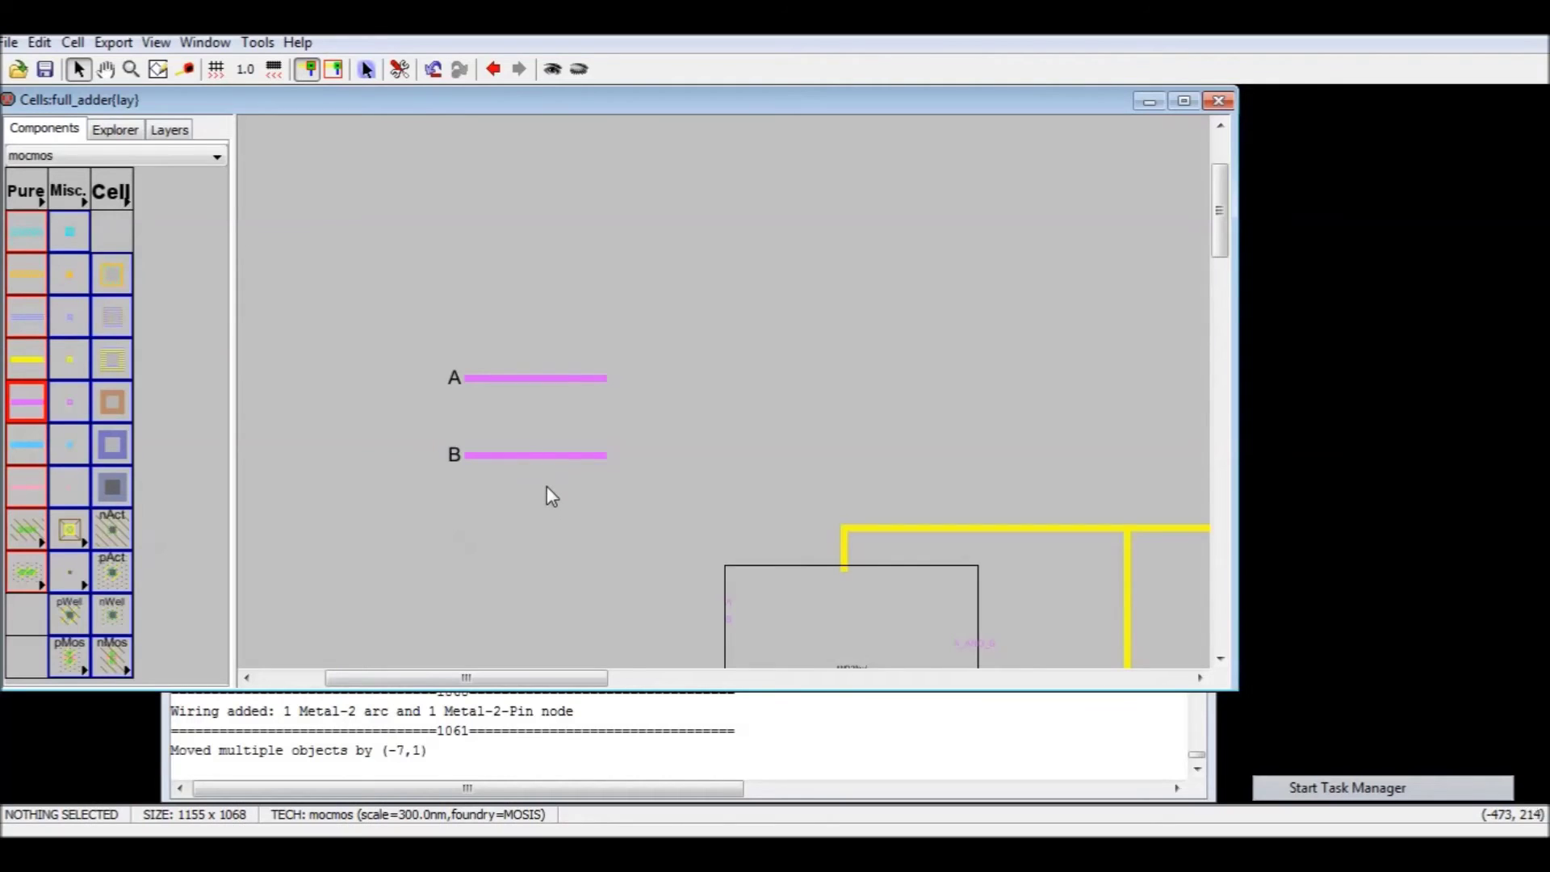
- Draw a short Metal-2 stub leftward from each of the two input ports of the top AND2 gate
scroll(557, 469, down, 3)
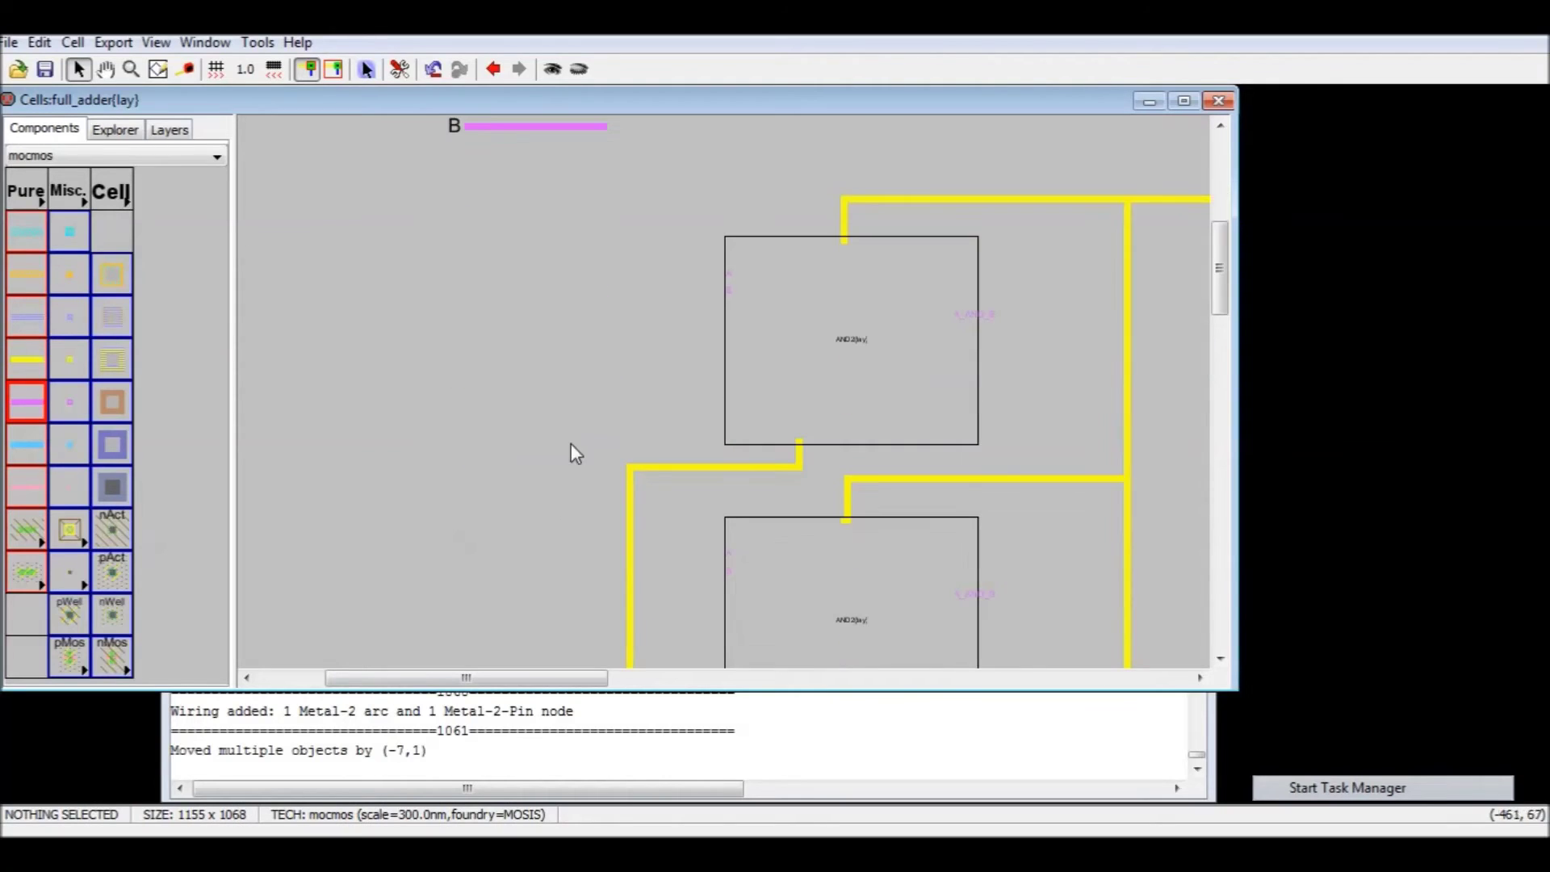
click(725, 275)
right_drag(681, 276, 683, 295)
click(727, 292)
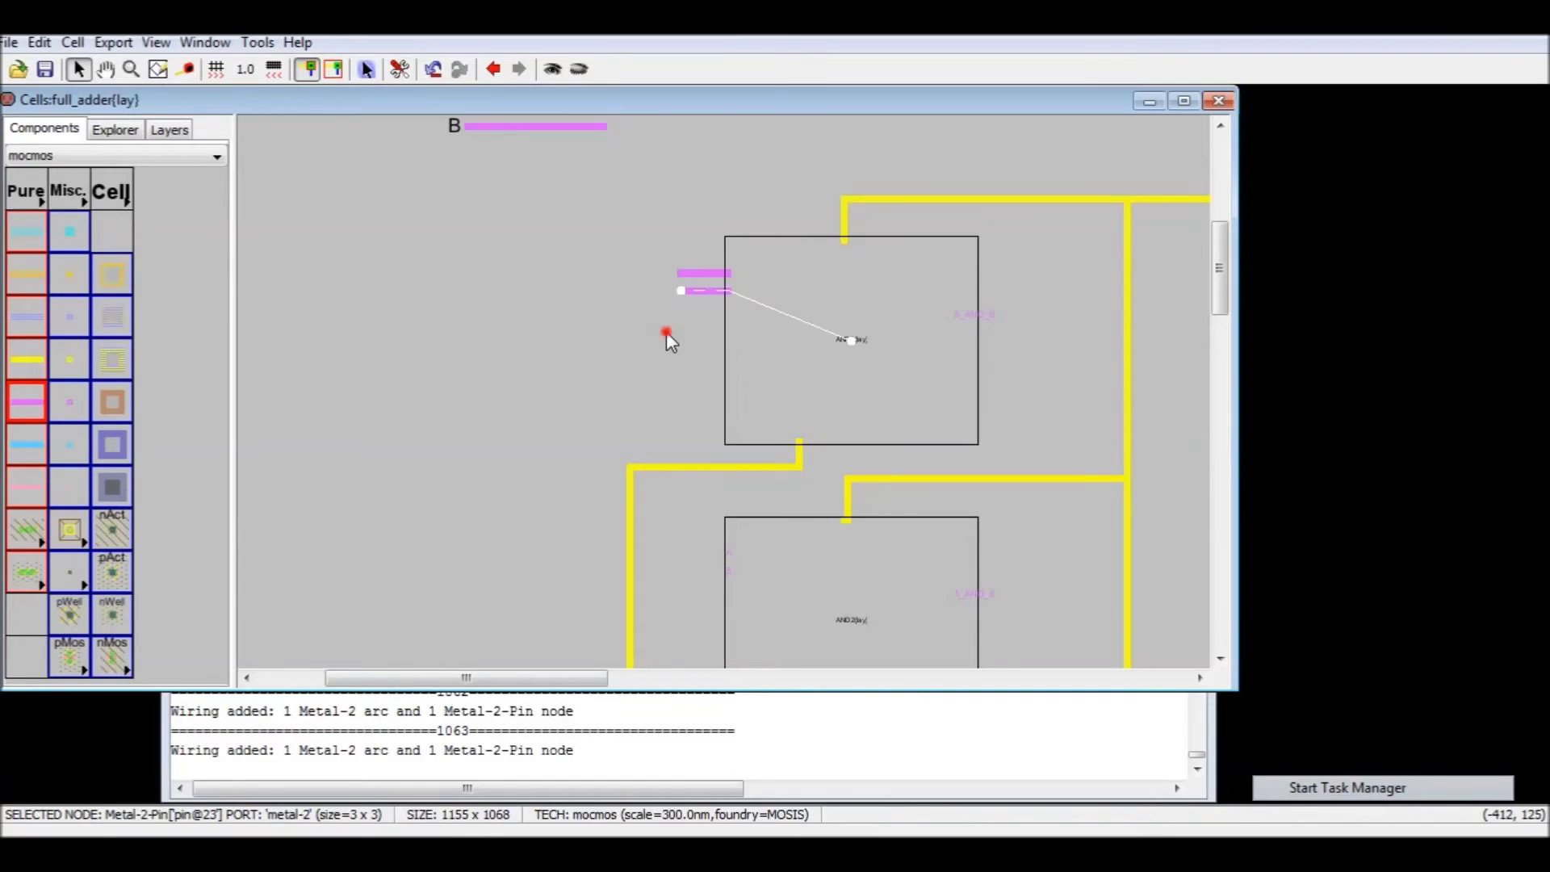
click(670, 355)
- Draw a short Metal-2 stub leftward from each of the two input ports of the middle AND2 gate
scroll(675, 377, down, 2)
click(724, 388)
right_click(692, 388)
click(724, 408)
right_drag(724, 408, 695, 408)
- Duplicate the B input stub with its pins and place the copy below it, roughly aligned with stubs A and B
scroll(676, 348, up, 2)
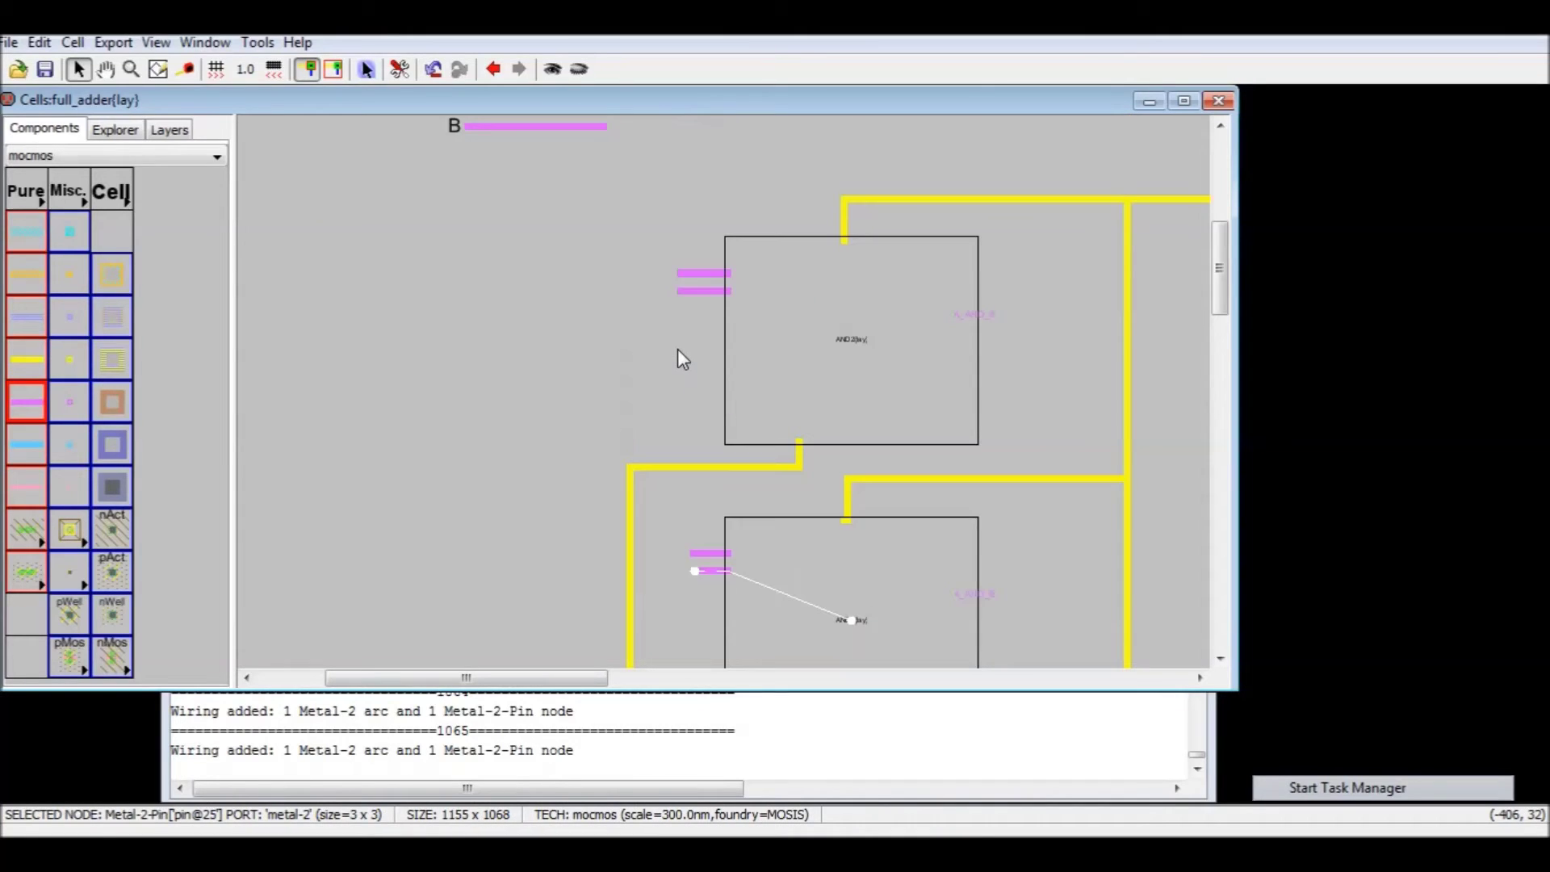
scroll(661, 339, up, 4)
click(507, 463)
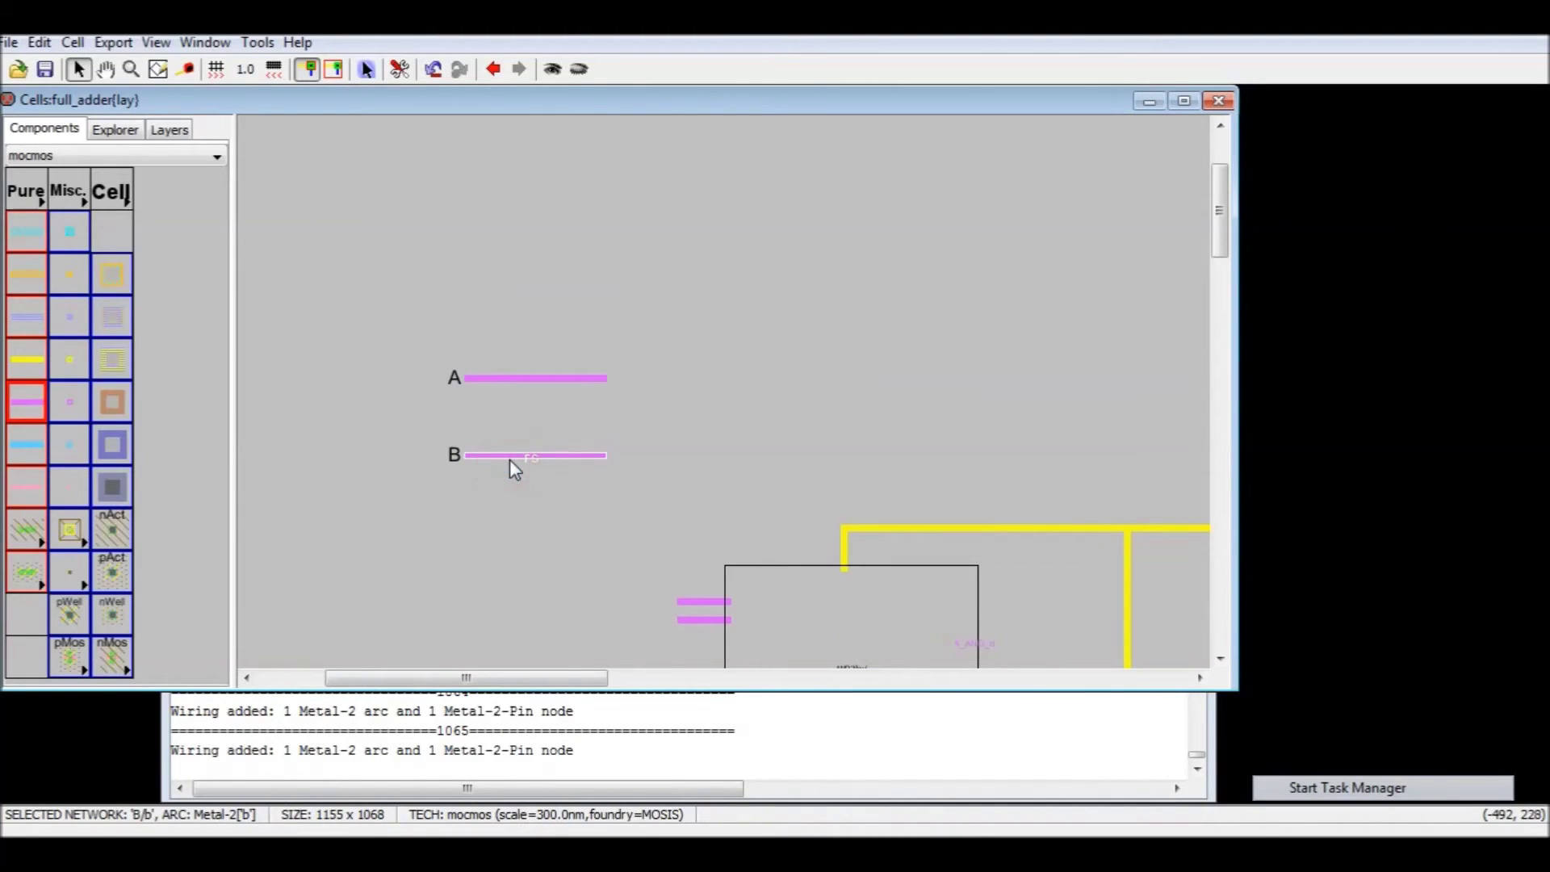
drag(508, 462, 501, 489)
key(Down)
key(Down)
key(Down)
key(Down)
key(Down)
key(Down)
key(Down)
key(Down)
key(Right)
key(Right)
key(Right)
key(Right)
key(Right)
key(Right)
key(Right)
key(Right)
key(Right)
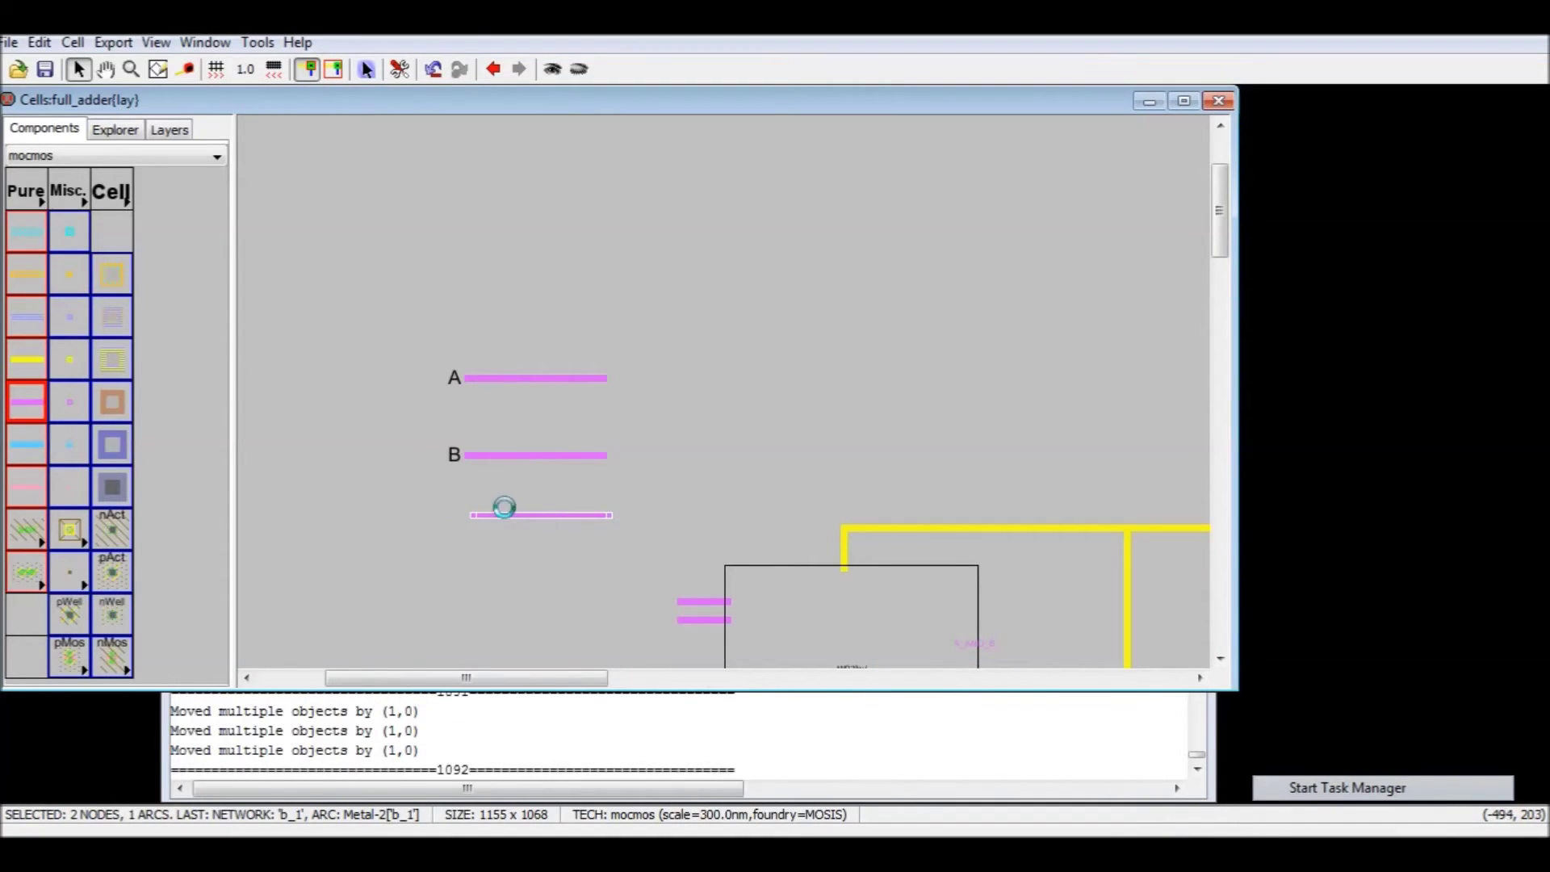
key(Left)
key(Left)
key(Left)
key(Left)
key(Left)
key(Left)
key(Left)
key(Left)
- Name the duplicated Metal-2 arc below stub B c
double_click(506, 511)
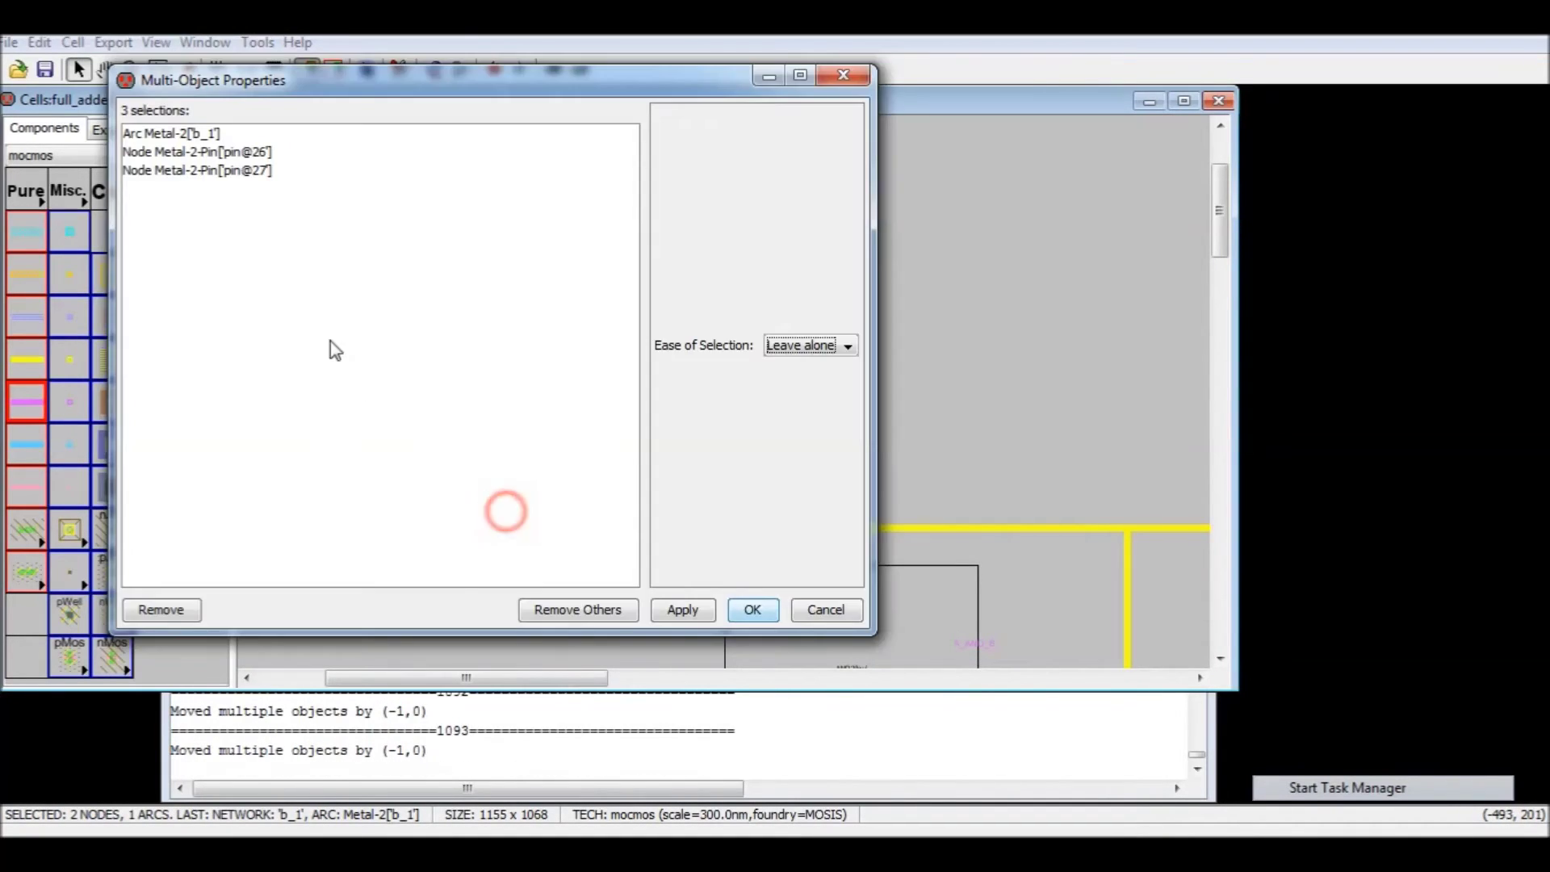
click(823, 610)
click(495, 622)
click(520, 514)
double_click(526, 515)
double_click(156, 343)
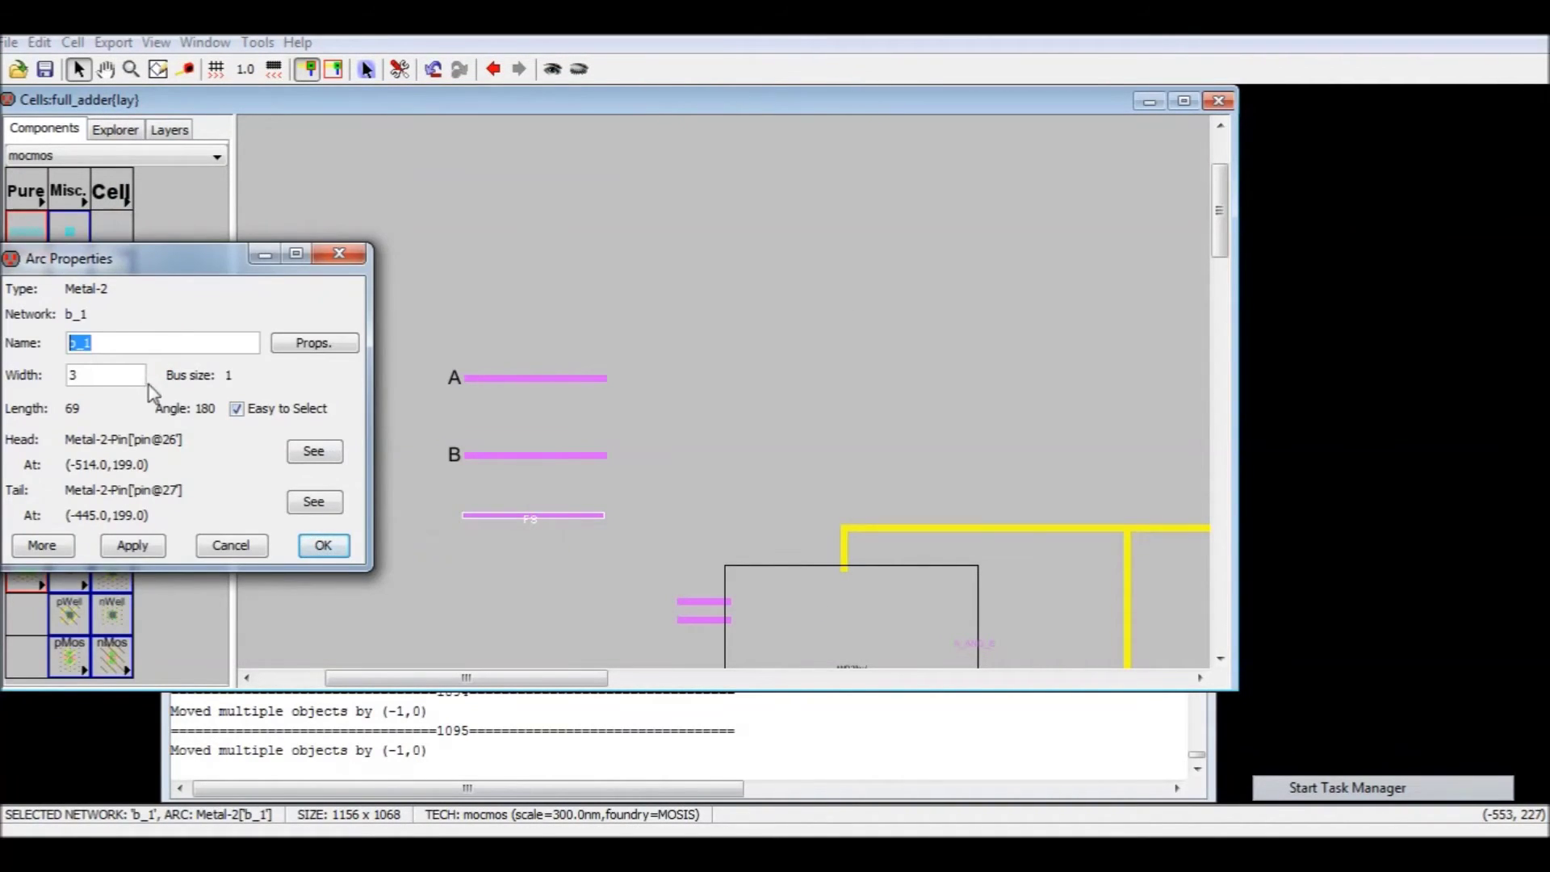
key(Return)
click(332, 480)
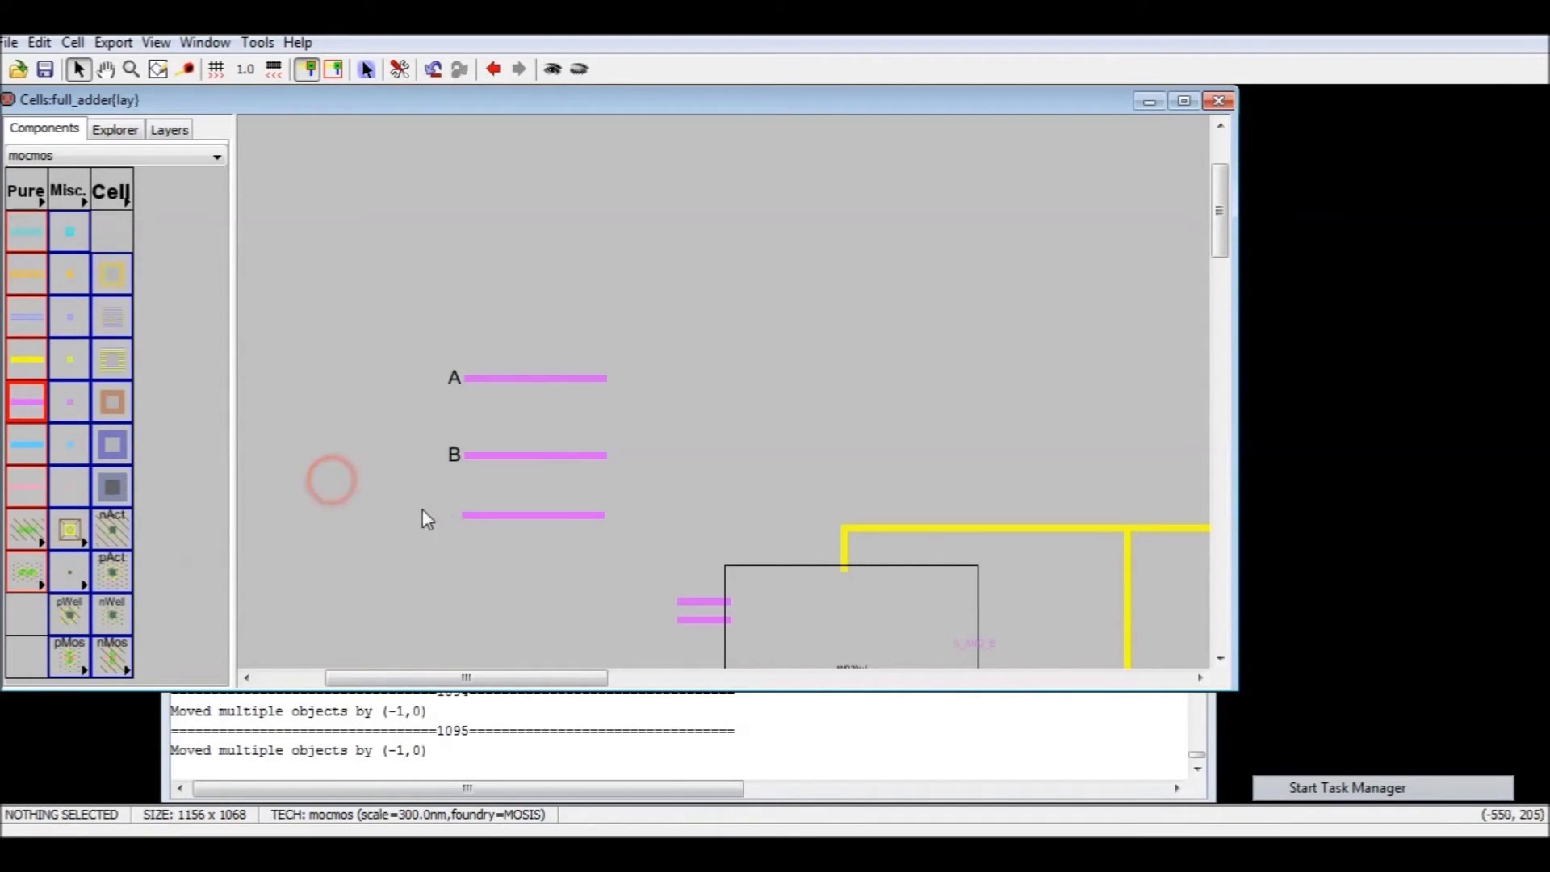
- Create an export named C on the left pin of the third input stub
click(468, 516)
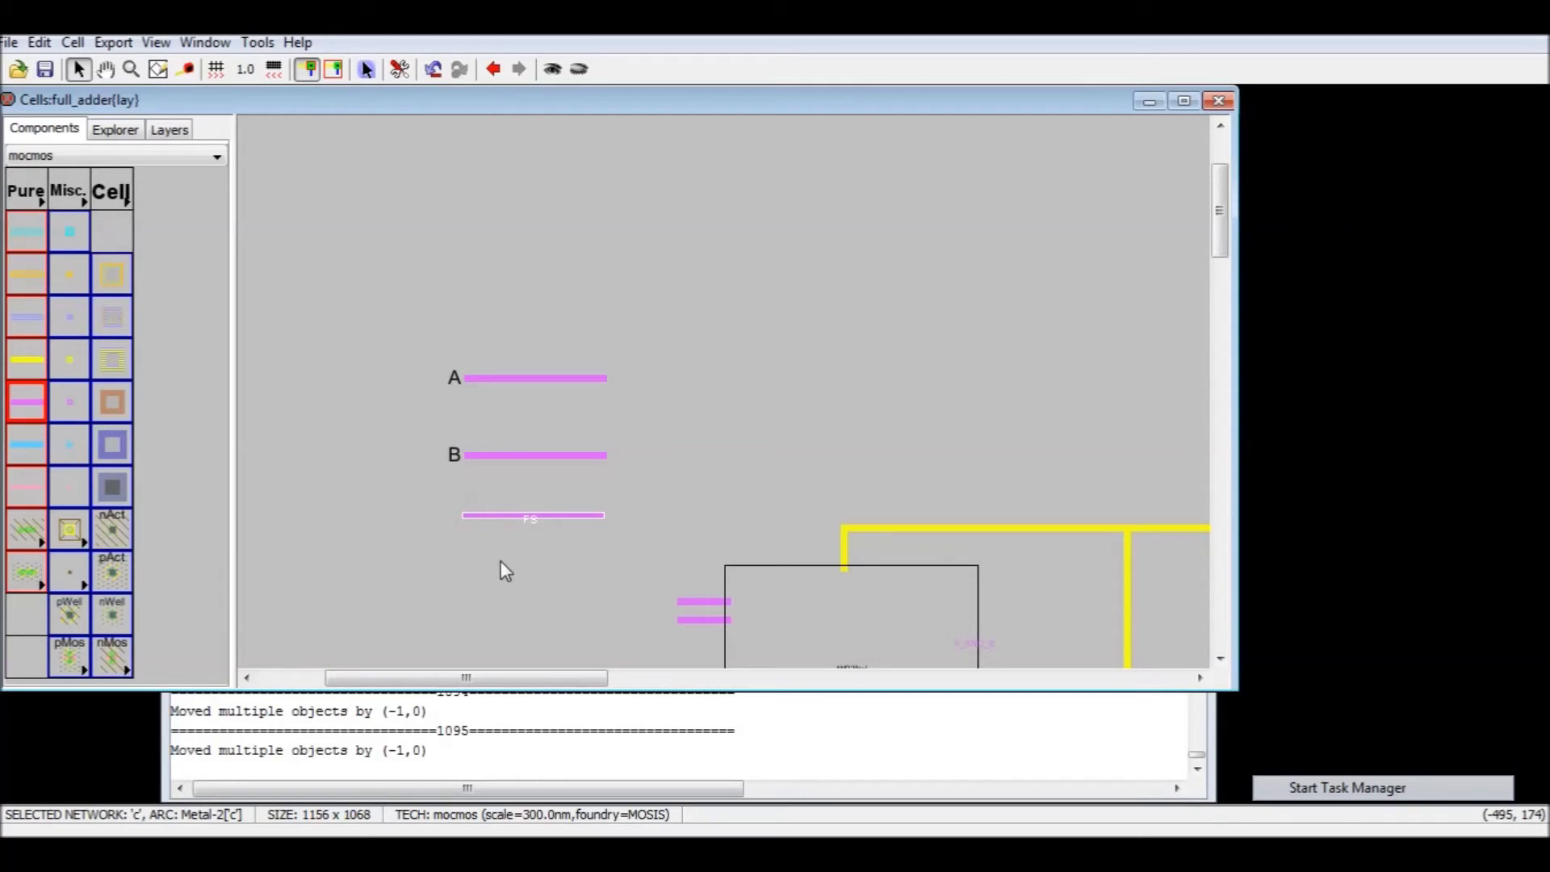
click(467, 516)
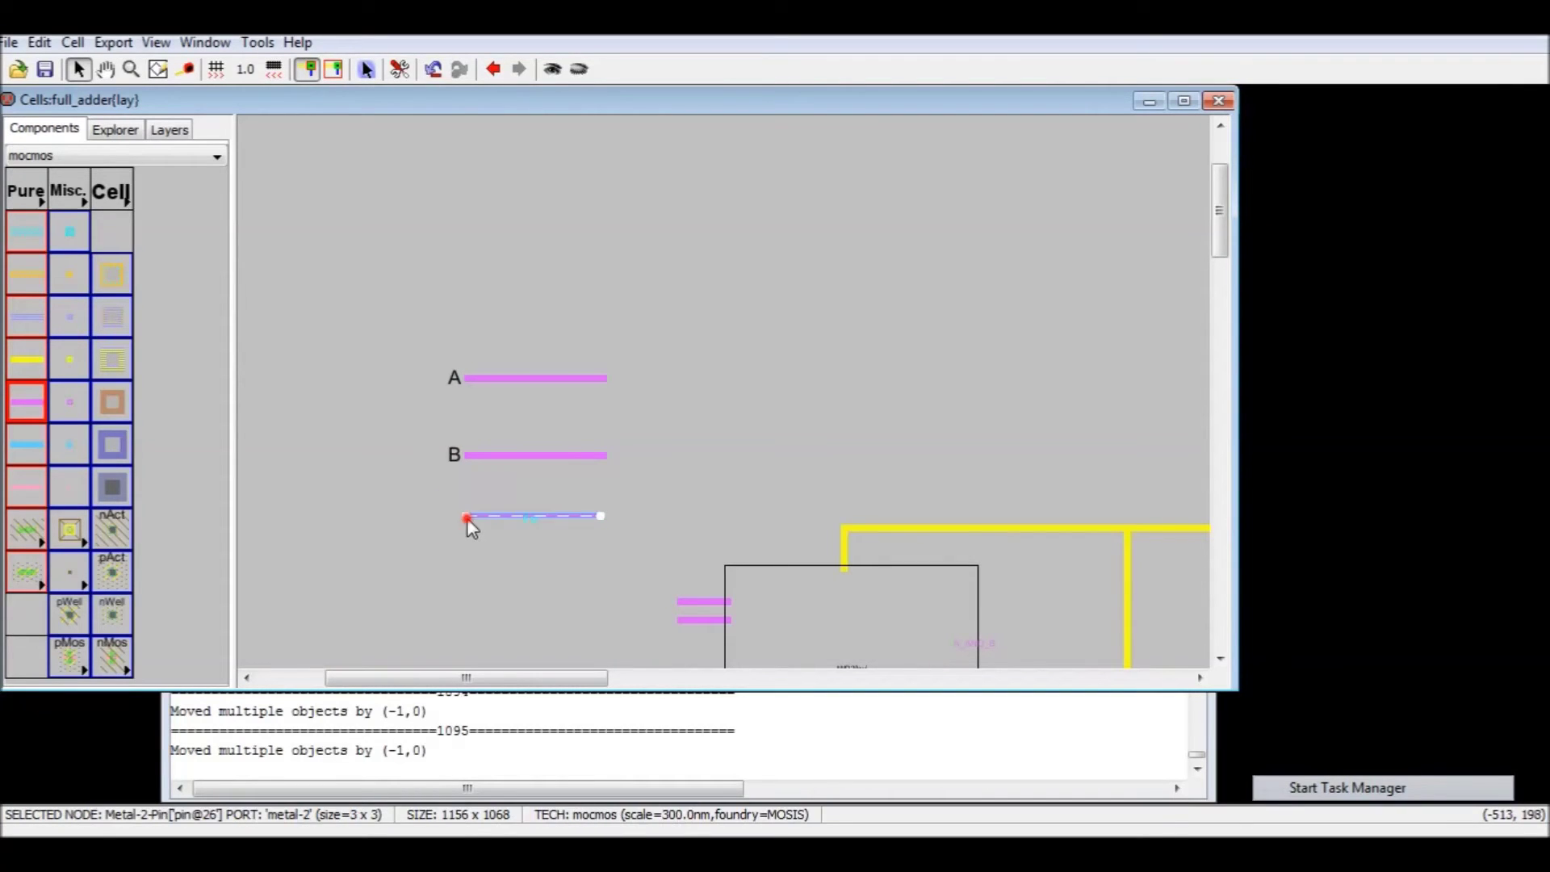
key(ctrl+e)
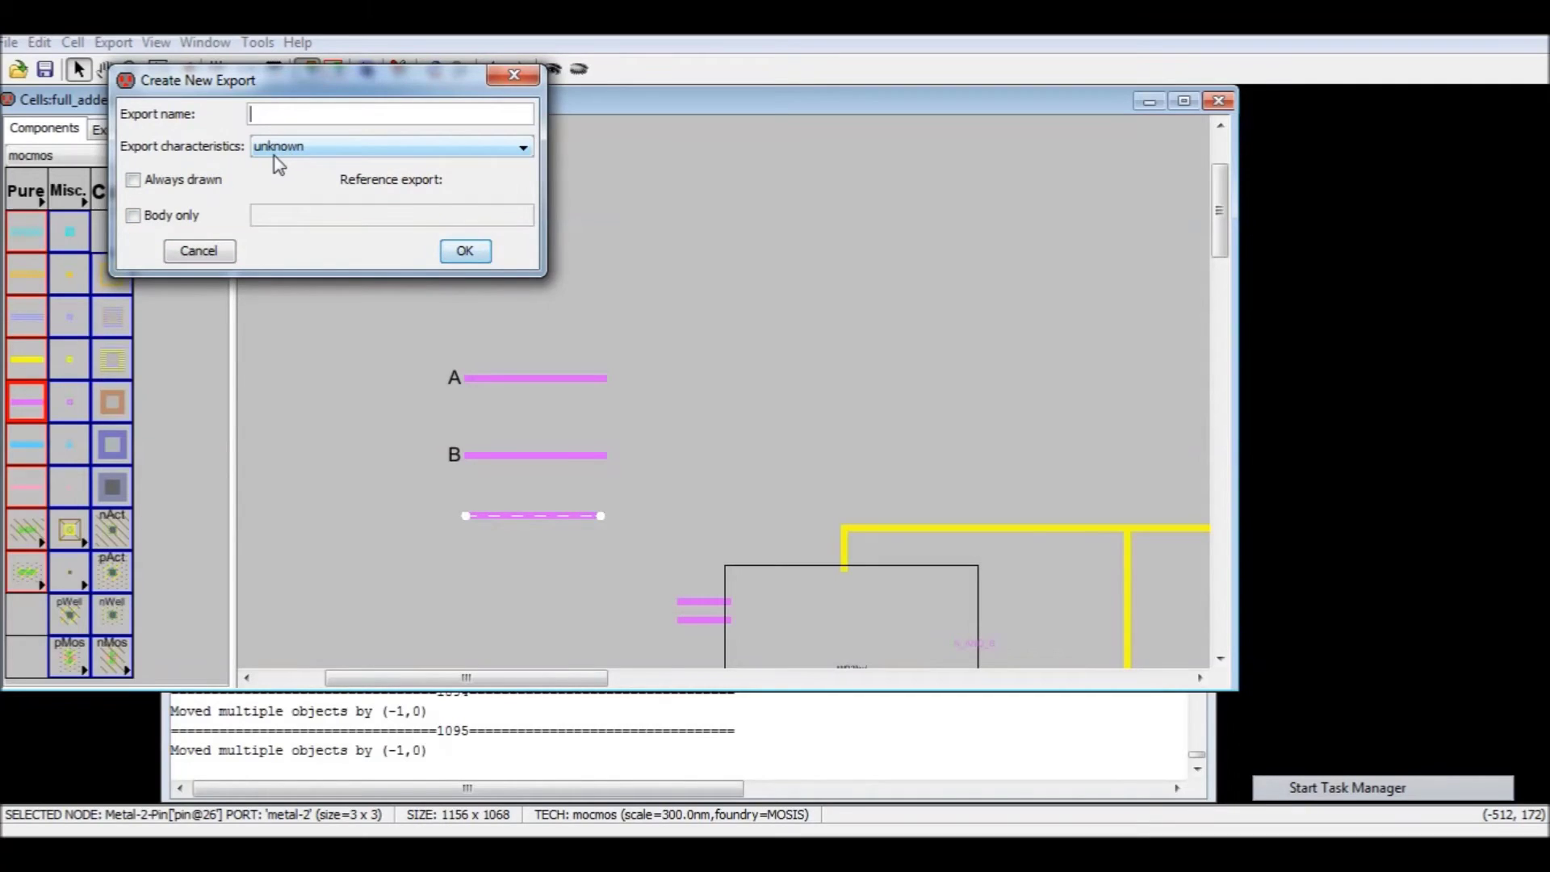
text(C)
click(465, 251)
click(334, 534)
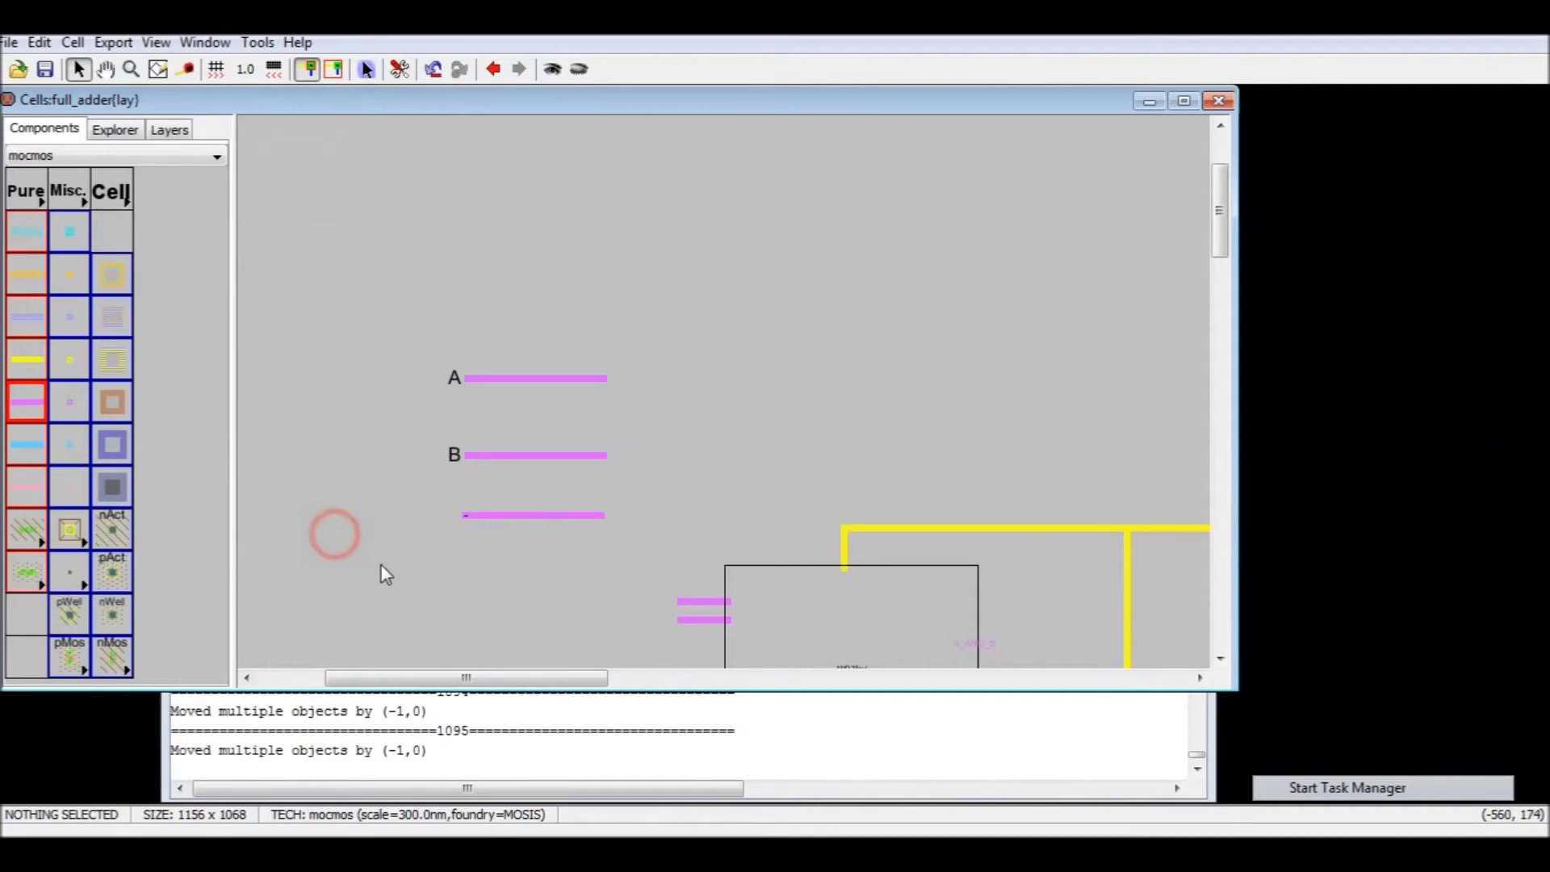
- Set the text unit size of export label C to 10 and shift the label left of its stub
click(465, 523)
click(465, 523)
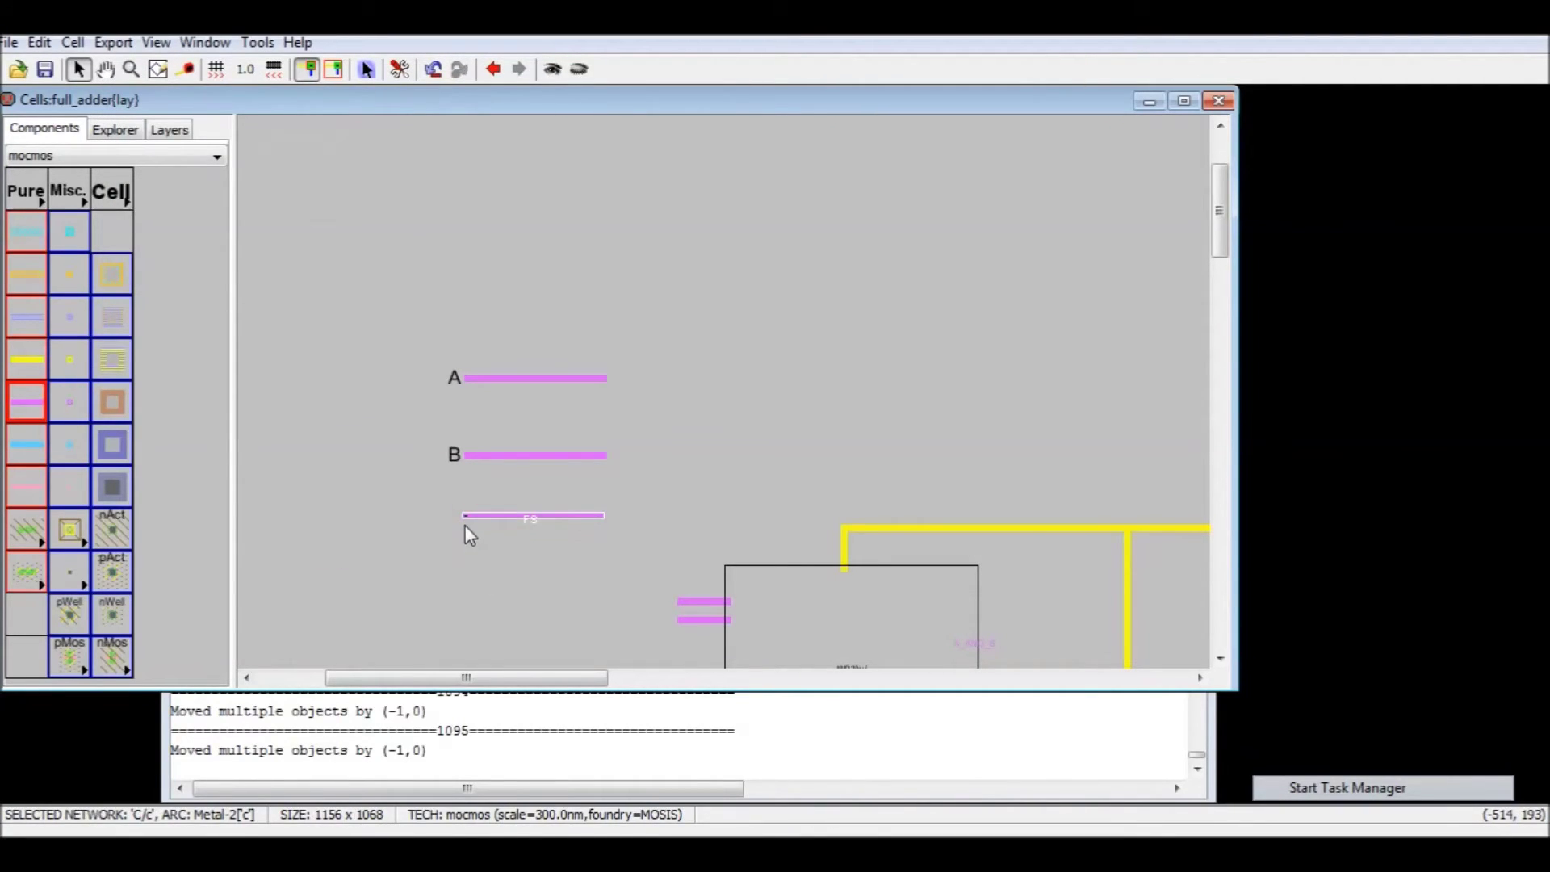
click(466, 519)
key(ctrl+i)
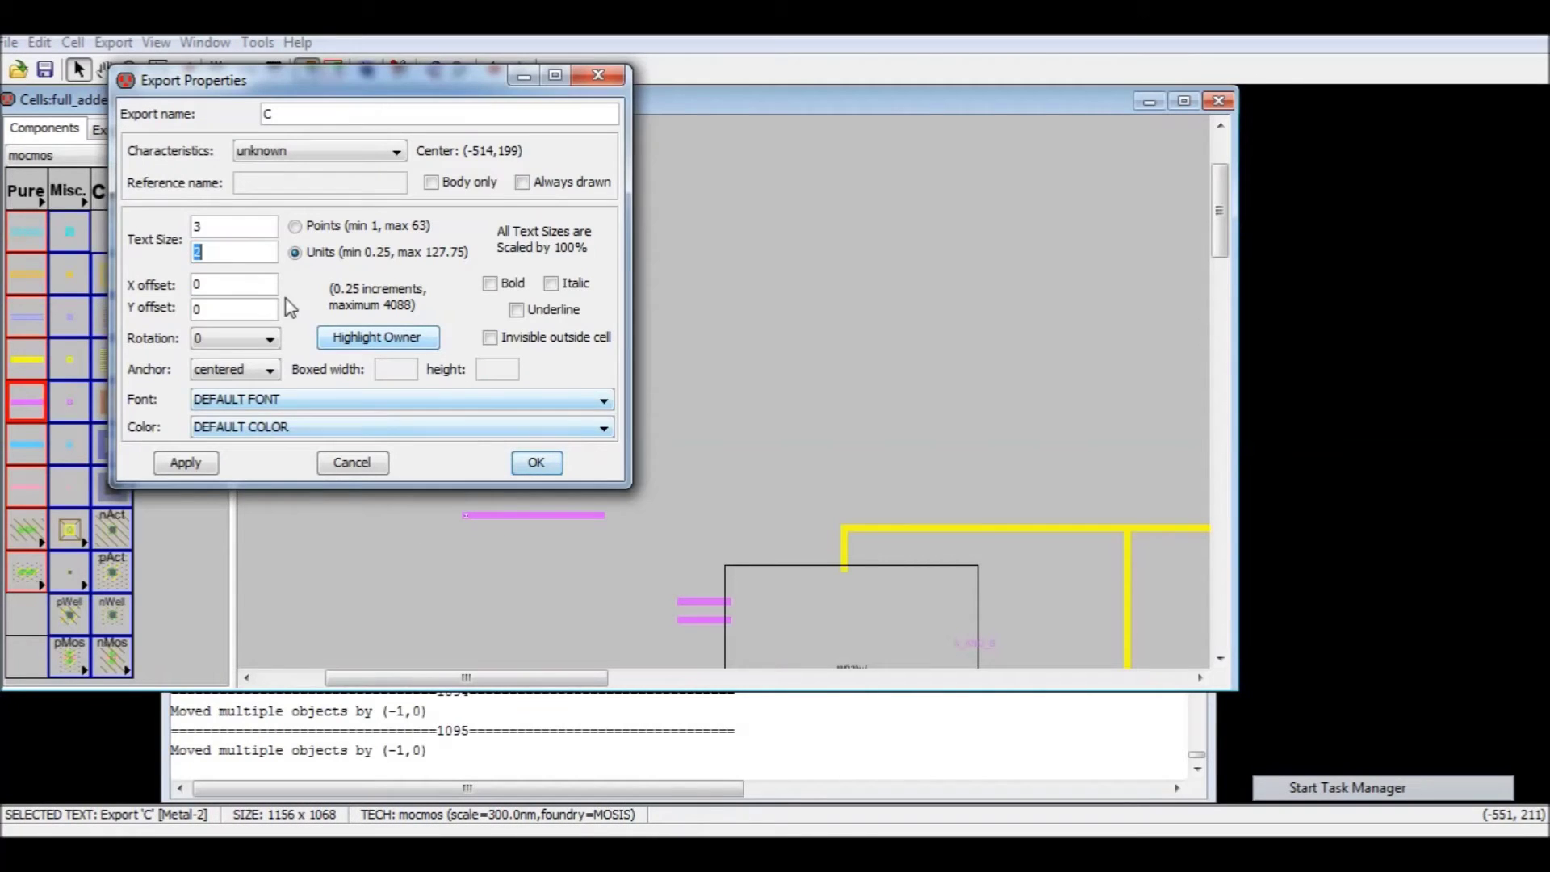
text(10)
key(Return)
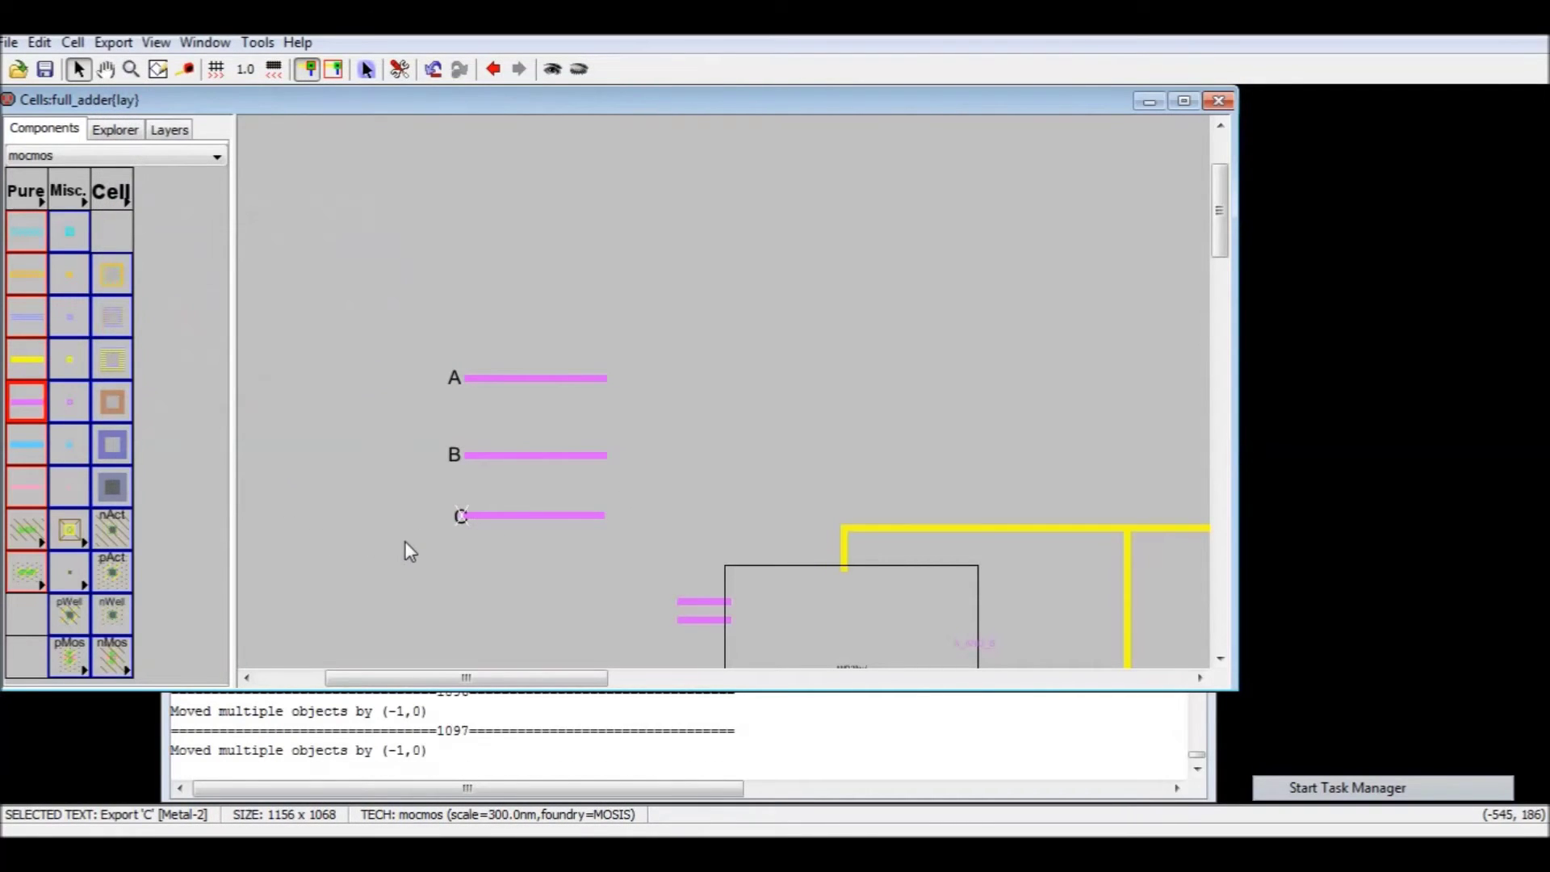
click(496, 561)
- Name the upper input arc of the top AND2 gate a
scroll(554, 558, down, 3)
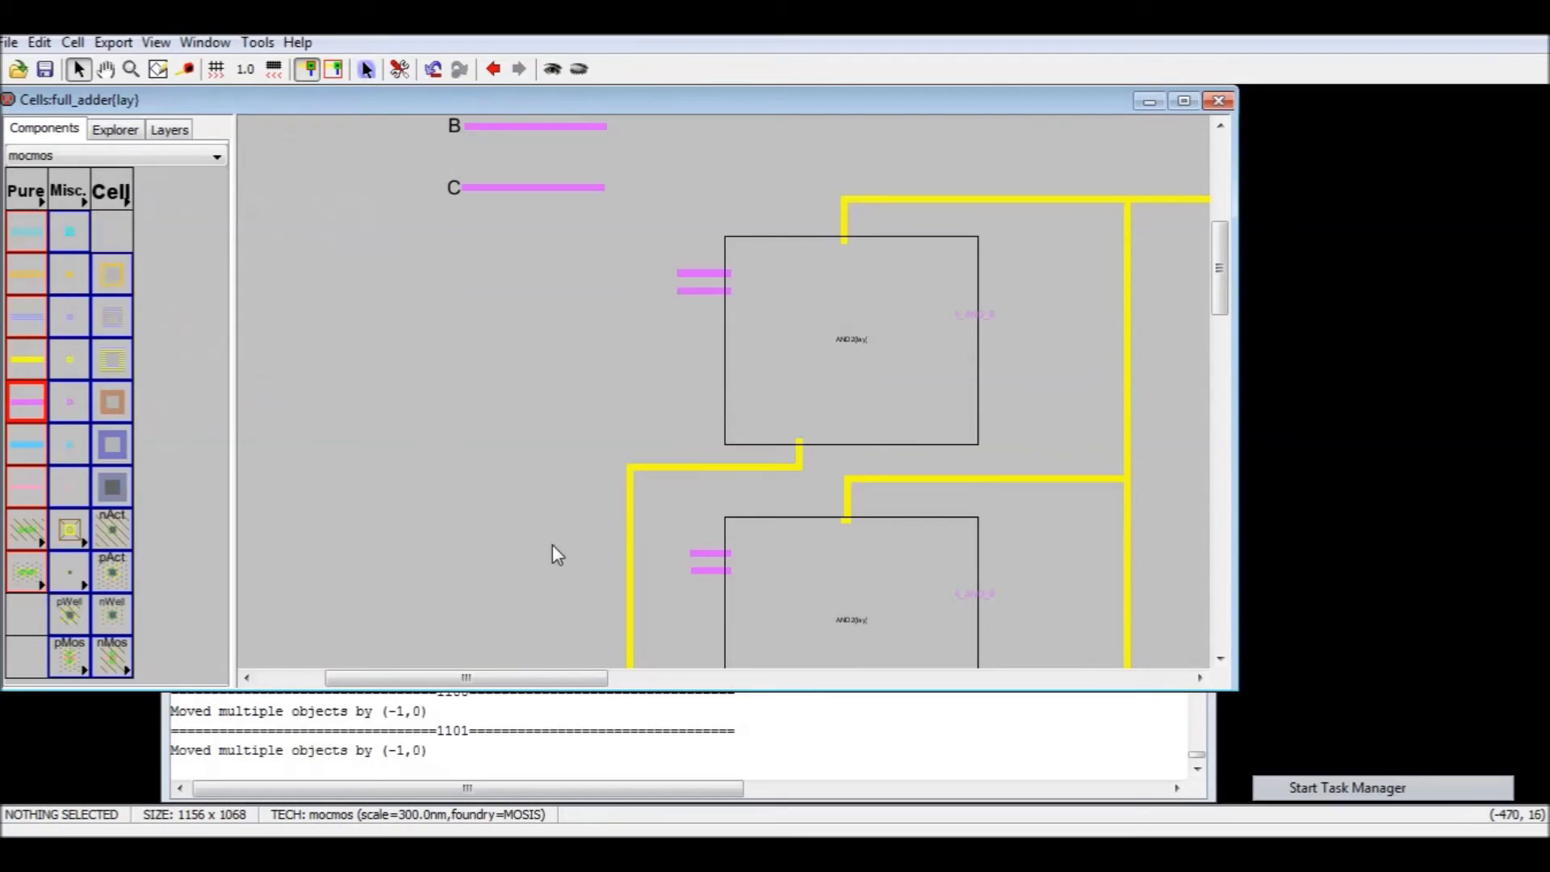
click(710, 278)
key(ctrl+i)
text(A)
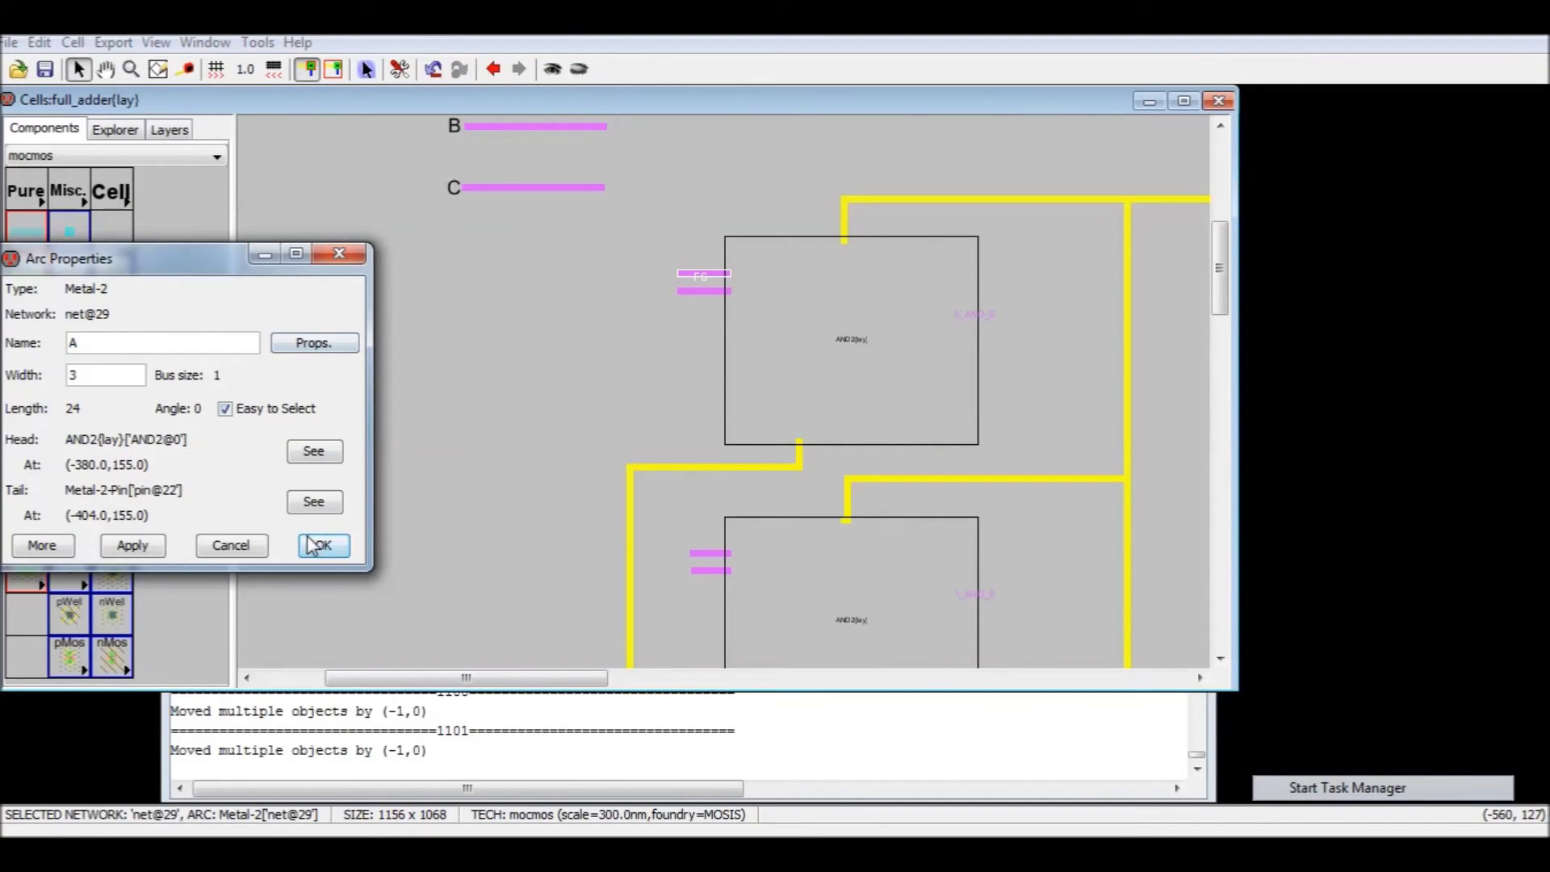
click(97, 343)
click(322, 545)
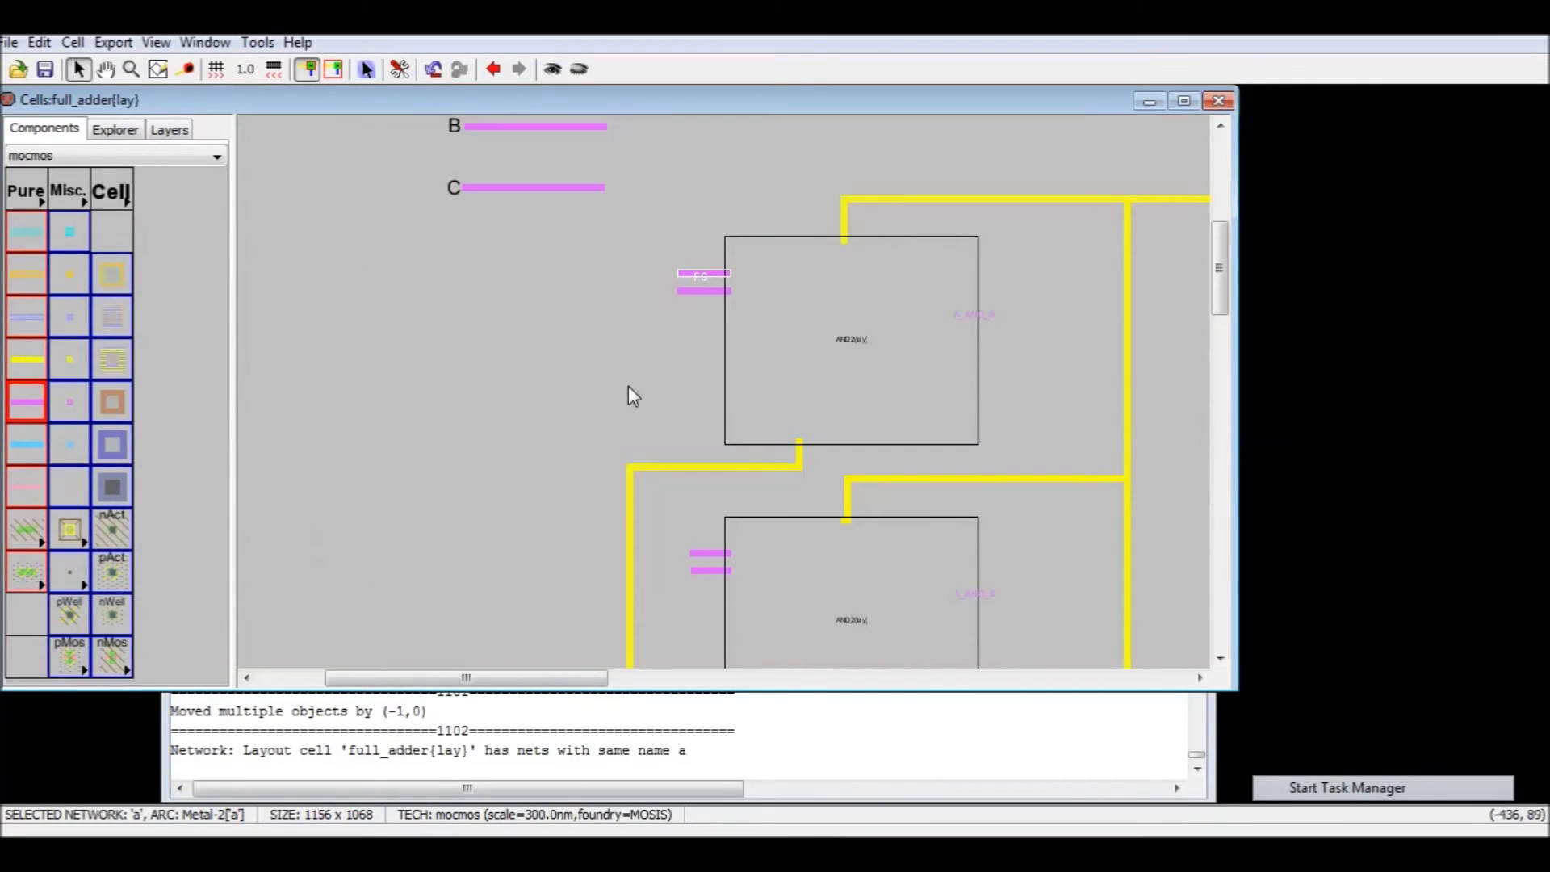
- Name the lower input arc of the top AND2 gate b, and check the upper arc's properties
click(701, 291)
key(ctrl+i)
triple_click(182, 342)
text(b)
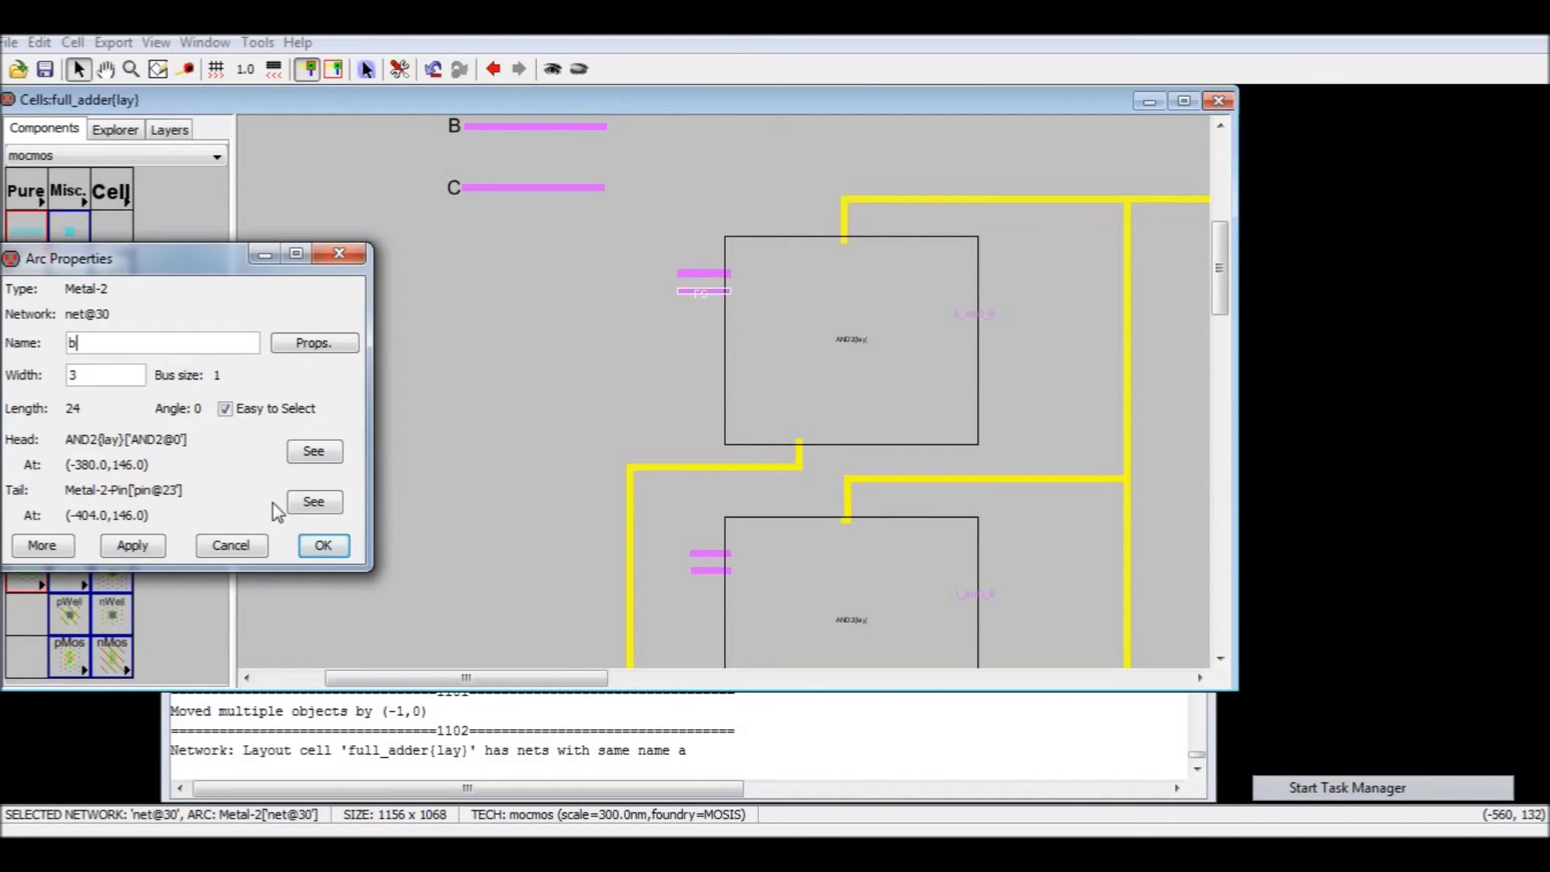
click(332, 545)
click(540, 416)
click(696, 273)
key(ctrl+i)
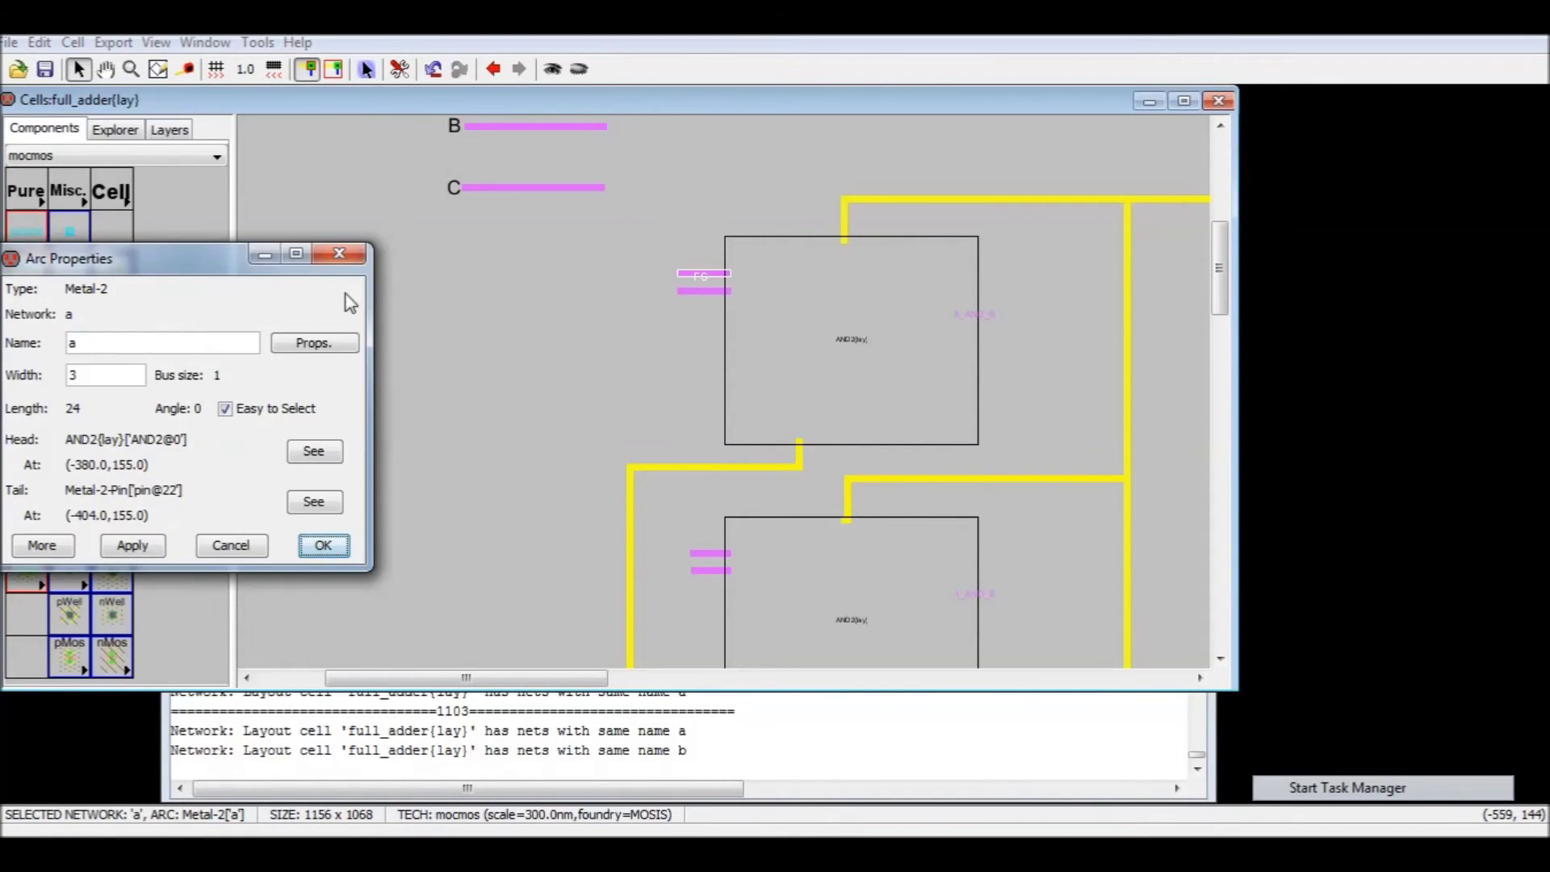
click(339, 258)
click(449, 393)
- Name the middle AND2 gate's upper input arc a and its lower input arc c
click(704, 554)
key(ctrl+i)
click(148, 344)
drag(148, 344, 32, 369)
text(a)
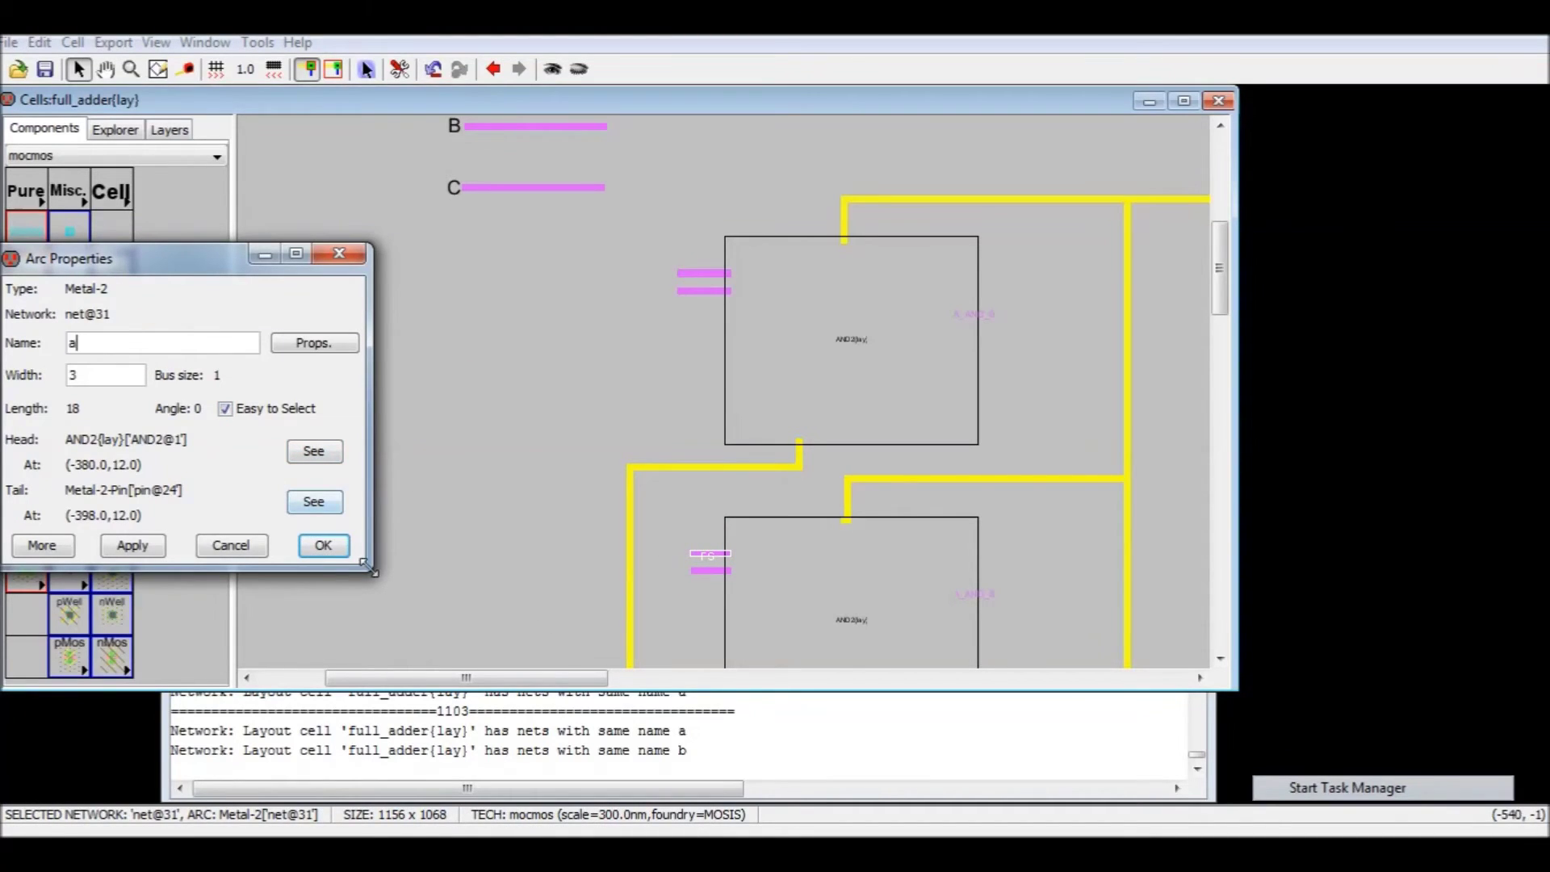
click(323, 545)
click(708, 570)
key(ctrl+i)
drag(114, 343, 18, 359)
text(c)
click(323, 545)
click(651, 588)
- Draw a short Metal-2 stub leftward from each of the two input ports of the bottom AND2 gate
scroll(644, 557, down, 5)
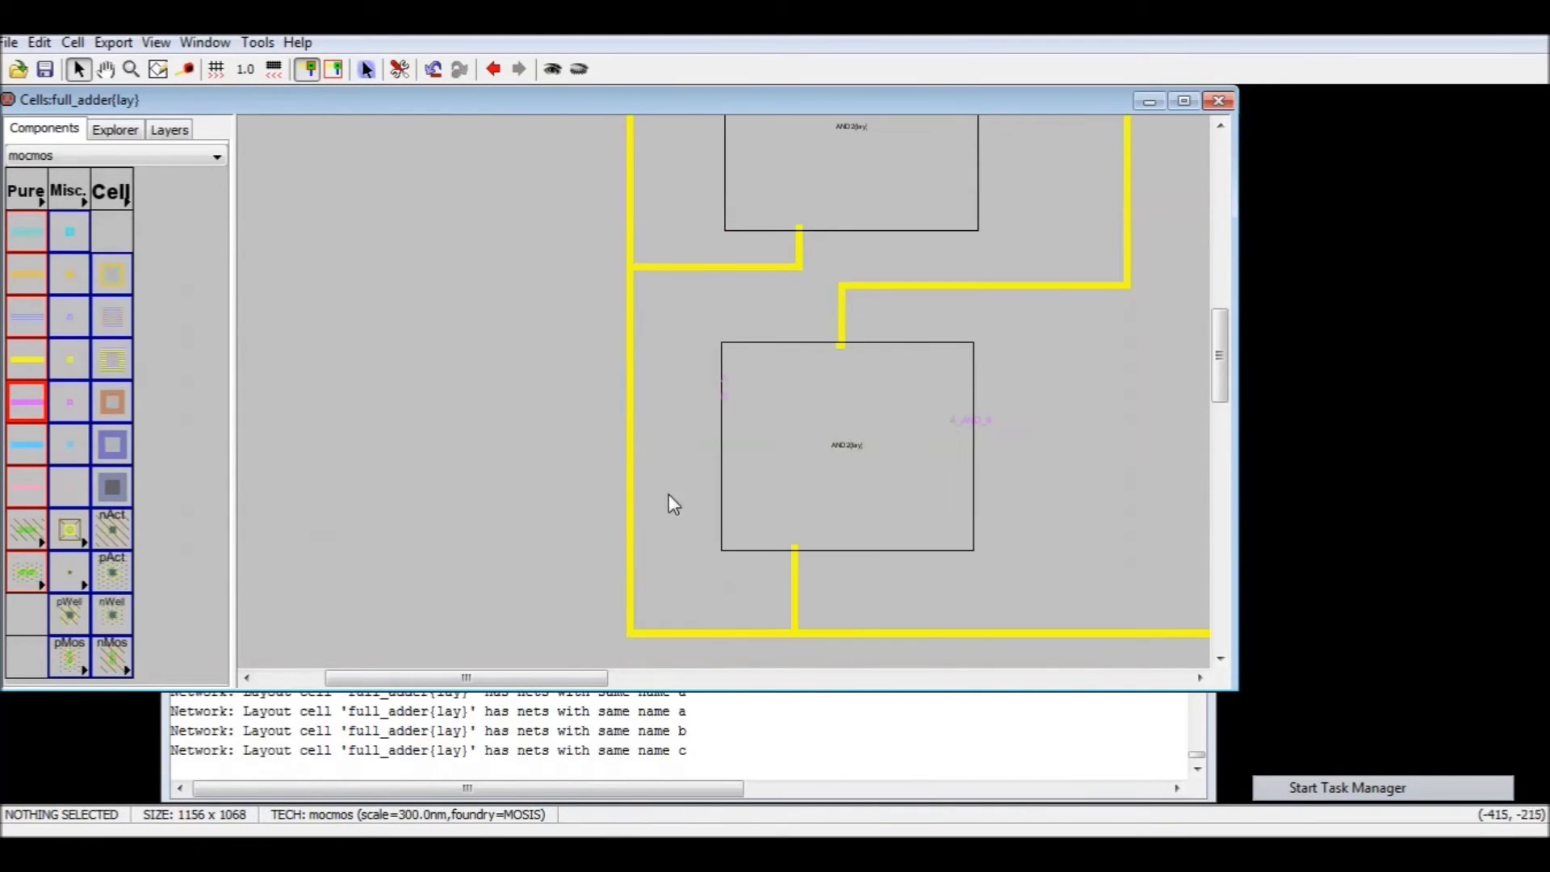
click(720, 381)
right_click(691, 380)
click(724, 400)
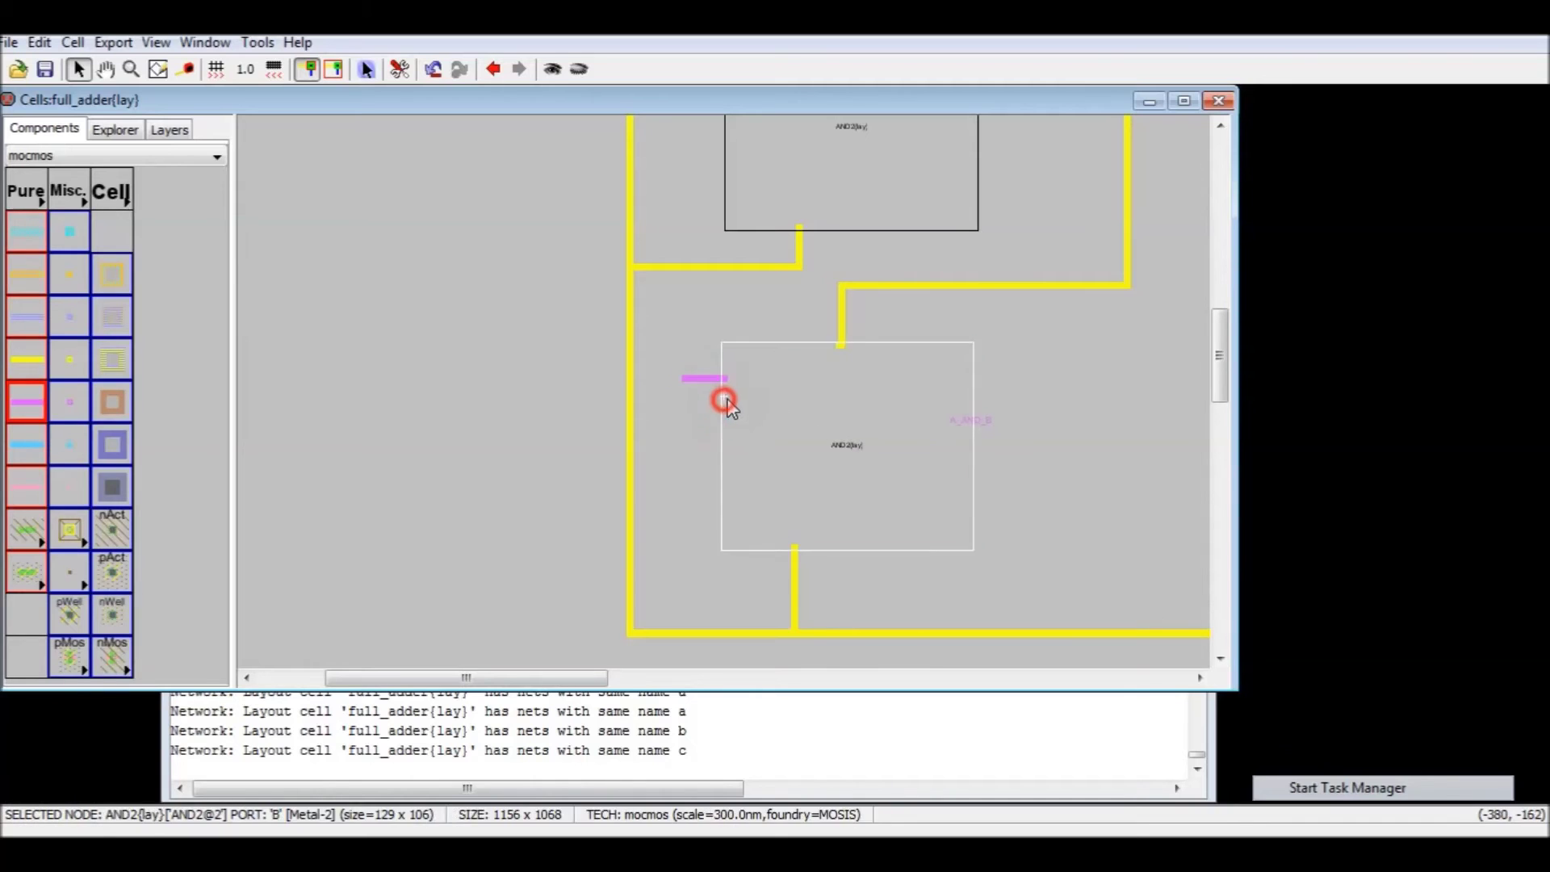
- Name the bottom AND2 gate's upper input arc b and its lower input arc c
double_click(696, 380)
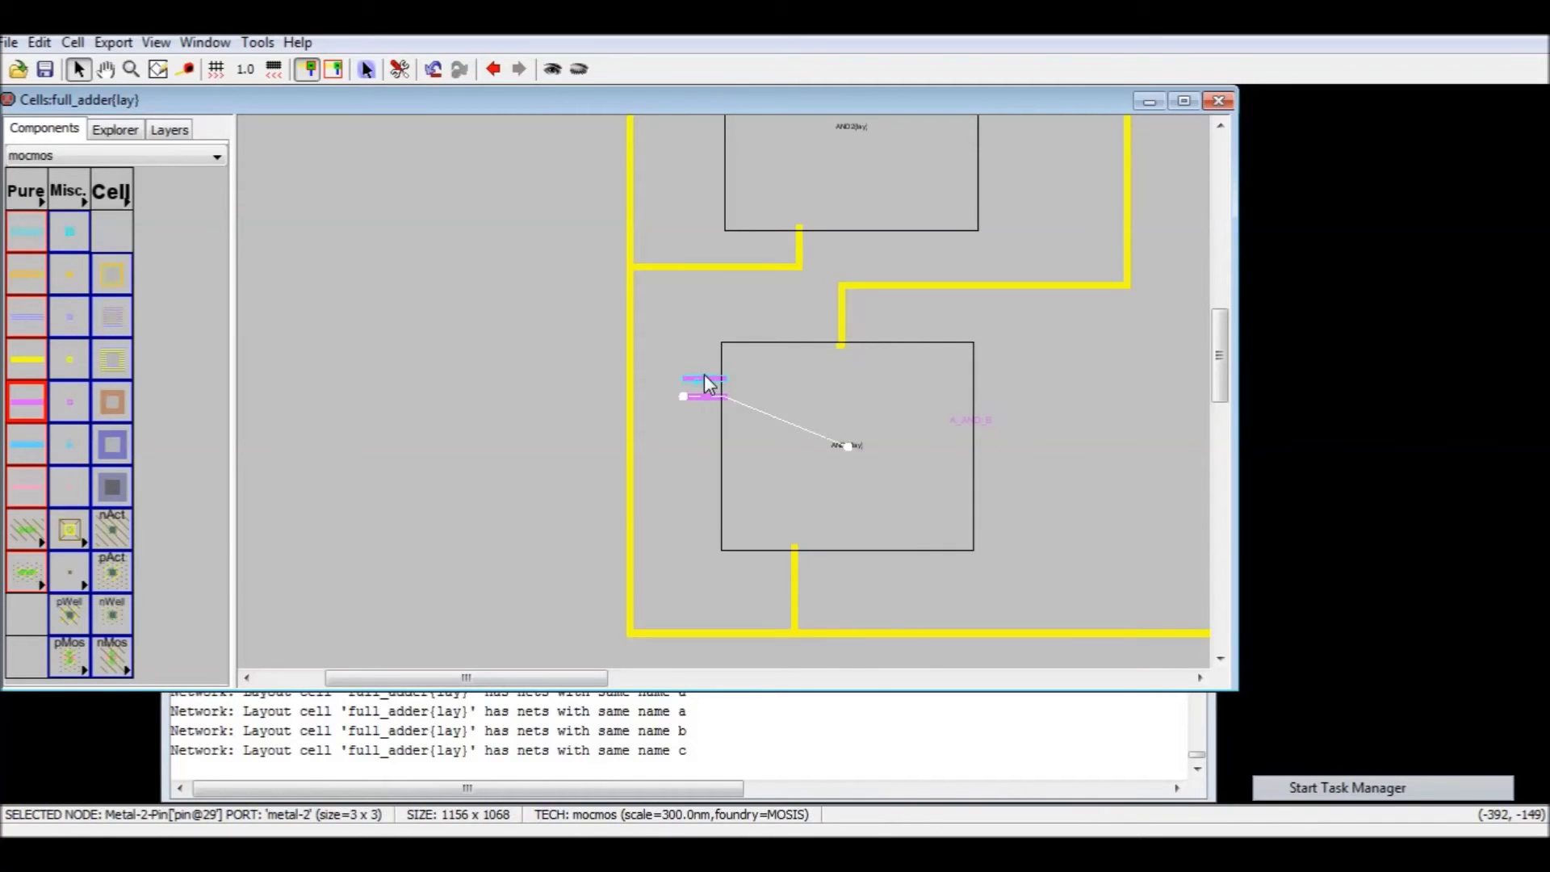
click(186, 345)
text(b)
click(323, 545)
double_click(696, 396)
drag(205, 348, 12, 350)
text(c)
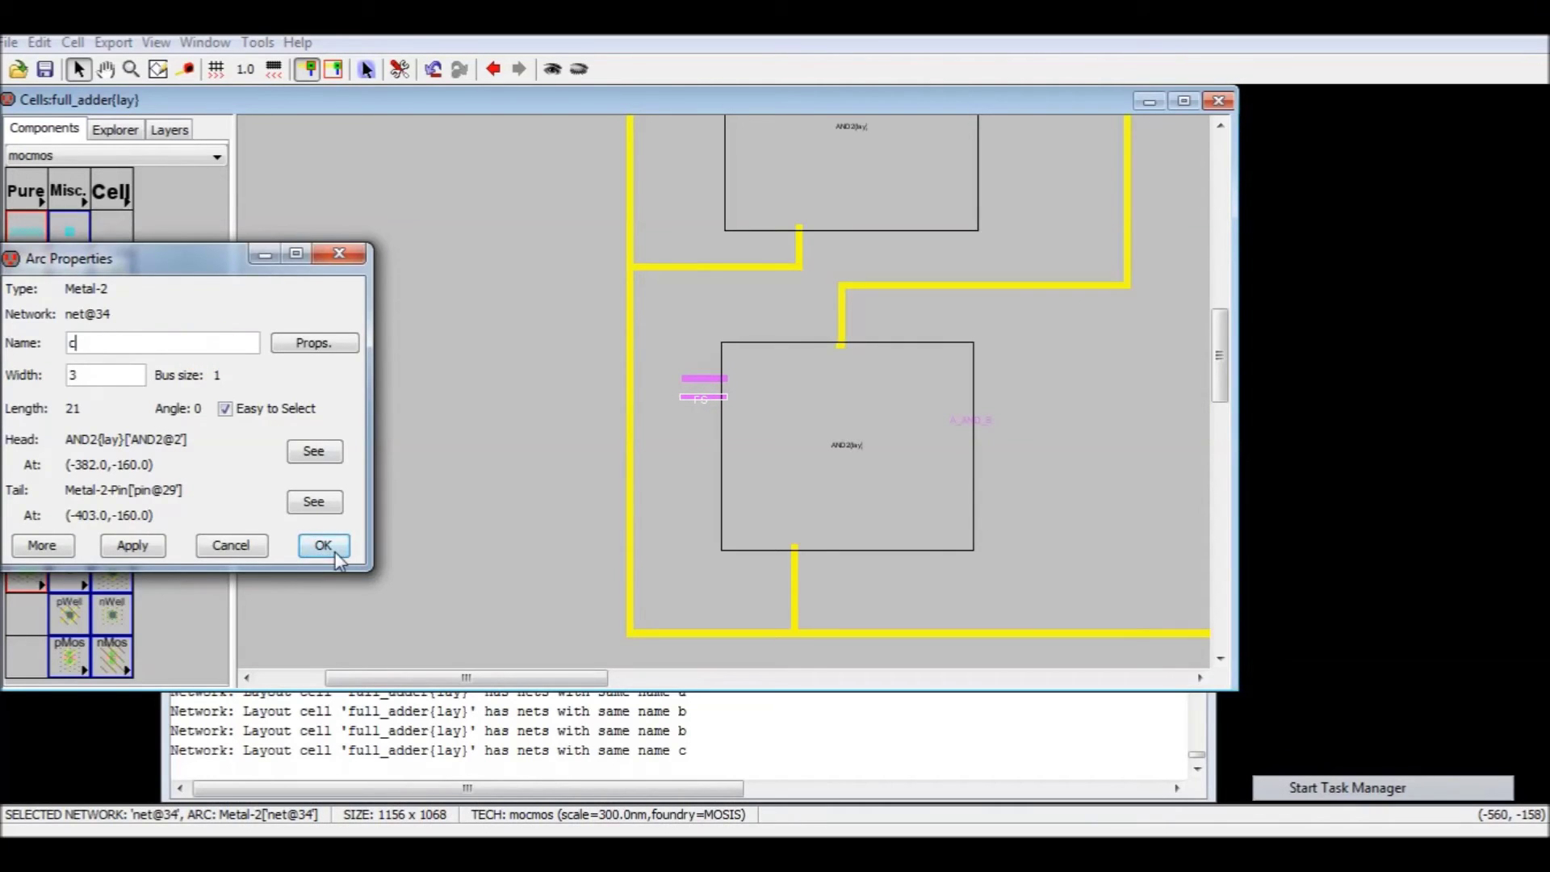
click(335, 540)
- Route a Metal-2 wire from the top AND2 gate's output to input A of the first OR2 gate
ctrl+scroll(453, 464, down, 2)
ctrl+scroll(455, 464, down, 1)
middle_drag(369, 464, 661, 395)
middle_drag(612, 527, 718, 410)
middle_drag(682, 287, 604, 344)
click(405, 239)
right_drag(406, 240, 746, 374)
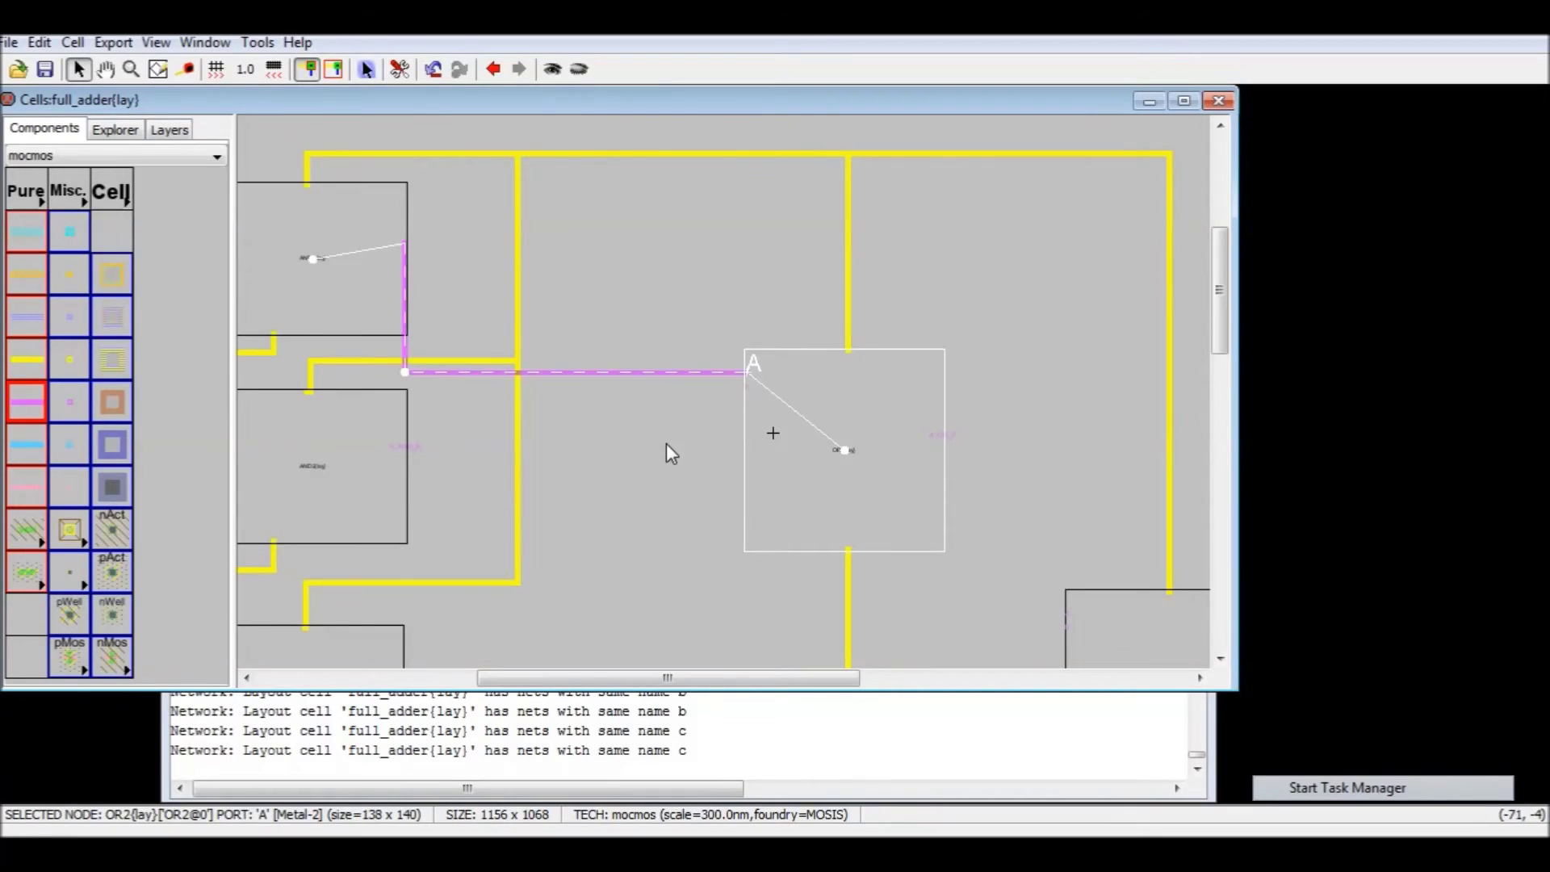
click(652, 453)
click(399, 452)
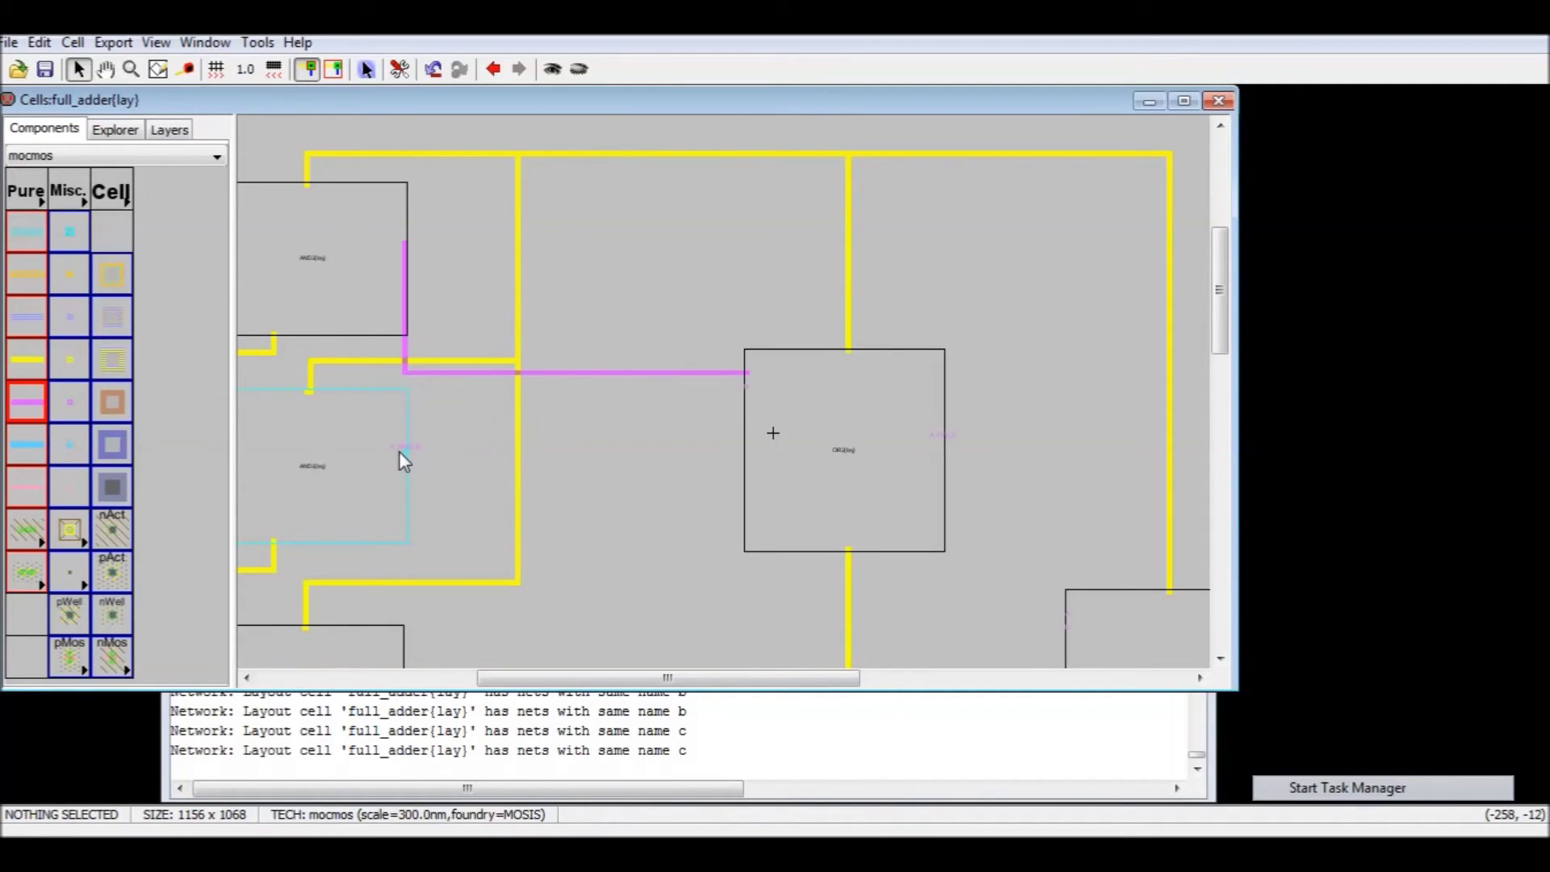
right_drag(399, 453, 739, 386)
click(697, 519)
key(ctrl+z)
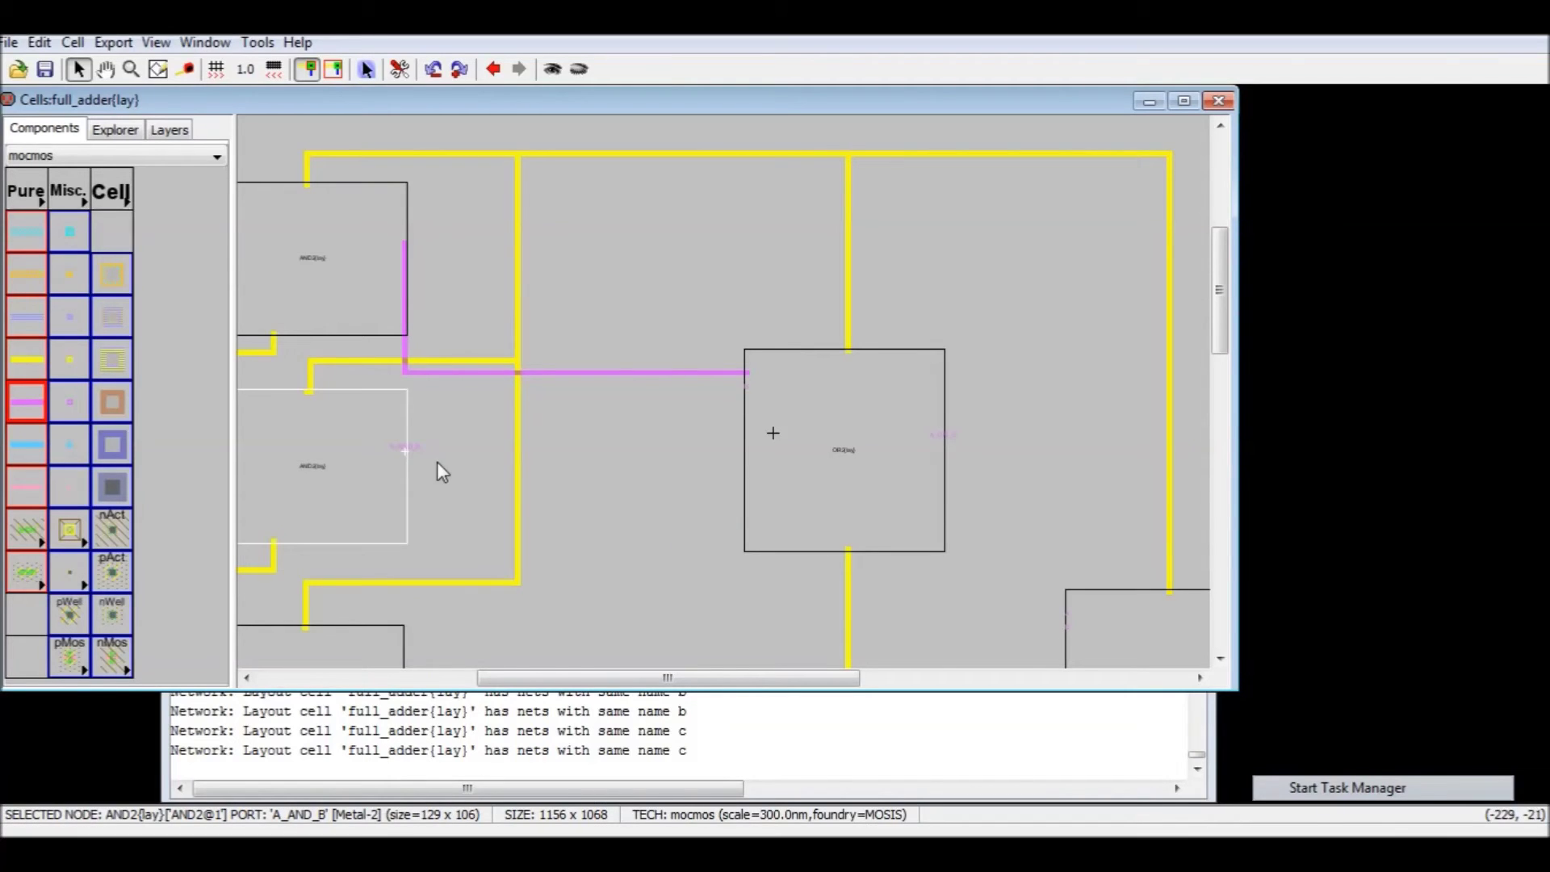
- Route a stepped Metal-2 wire from the middle AND2 gate's output to the lower input of the first OR2 gate
right_drag(404, 449, 747, 381)
click(651, 449)
click(692, 453)
- Run the design rule check, highlight the first reported error, and select the wire at the top AND2 gate's output
key(F5)
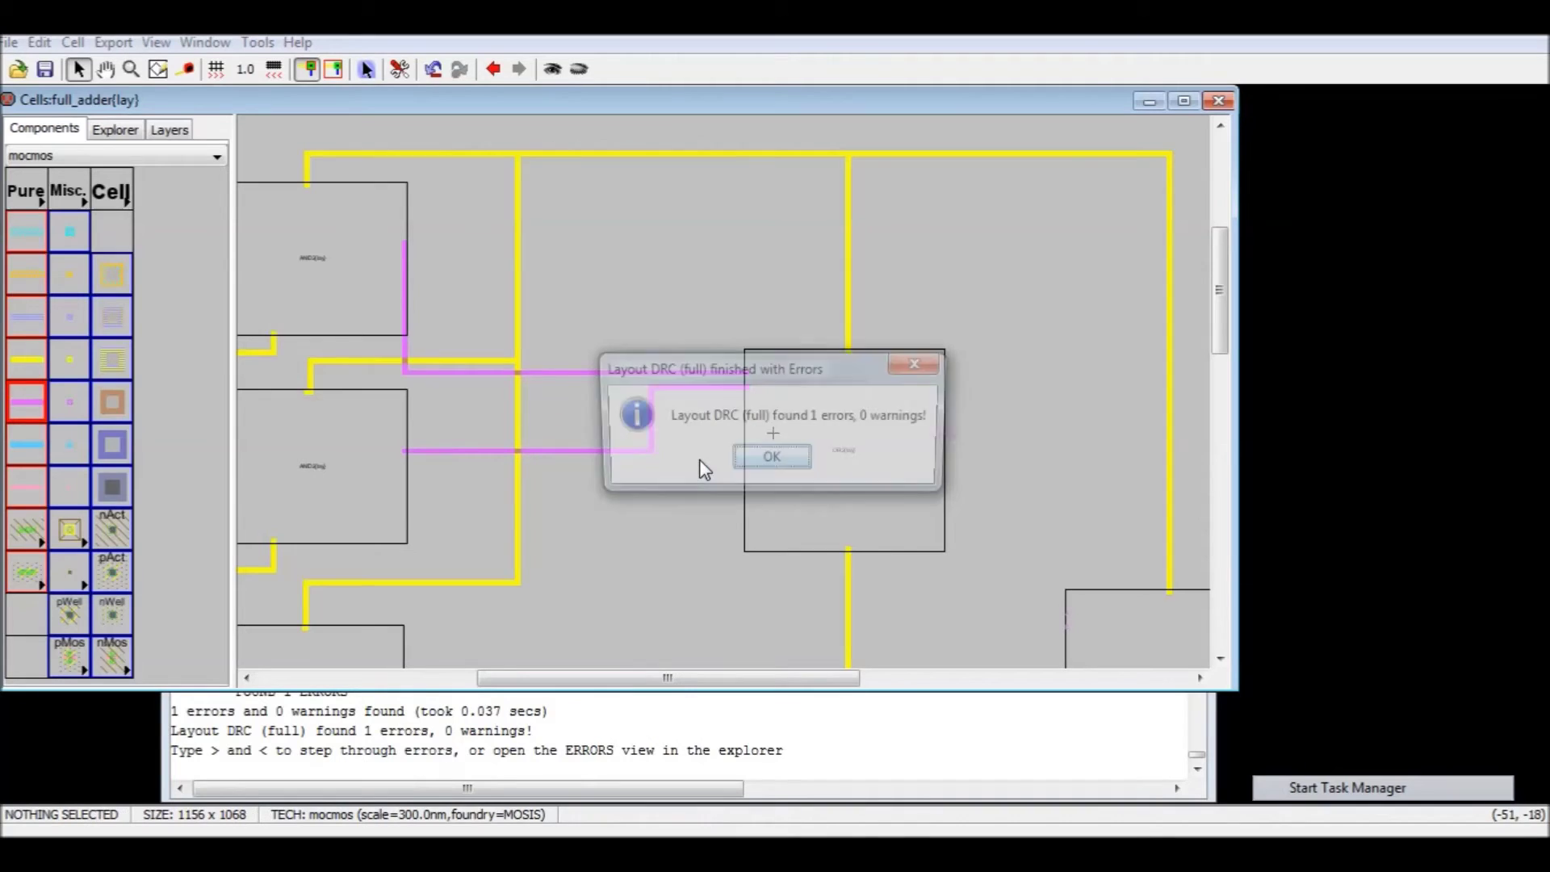
click(750, 467)
key(greater)
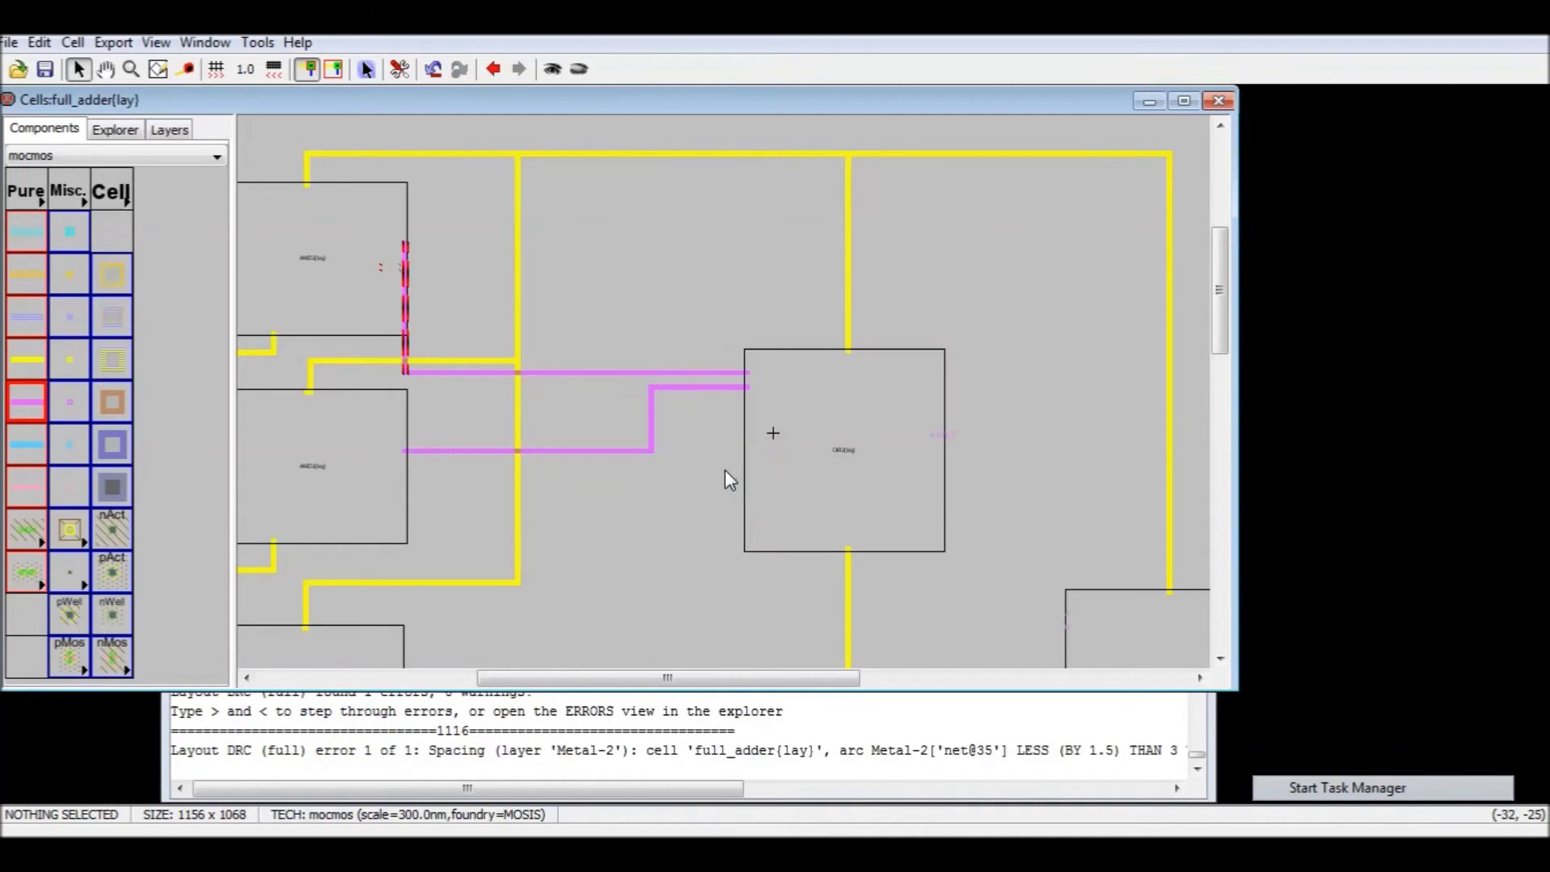
click(406, 312)
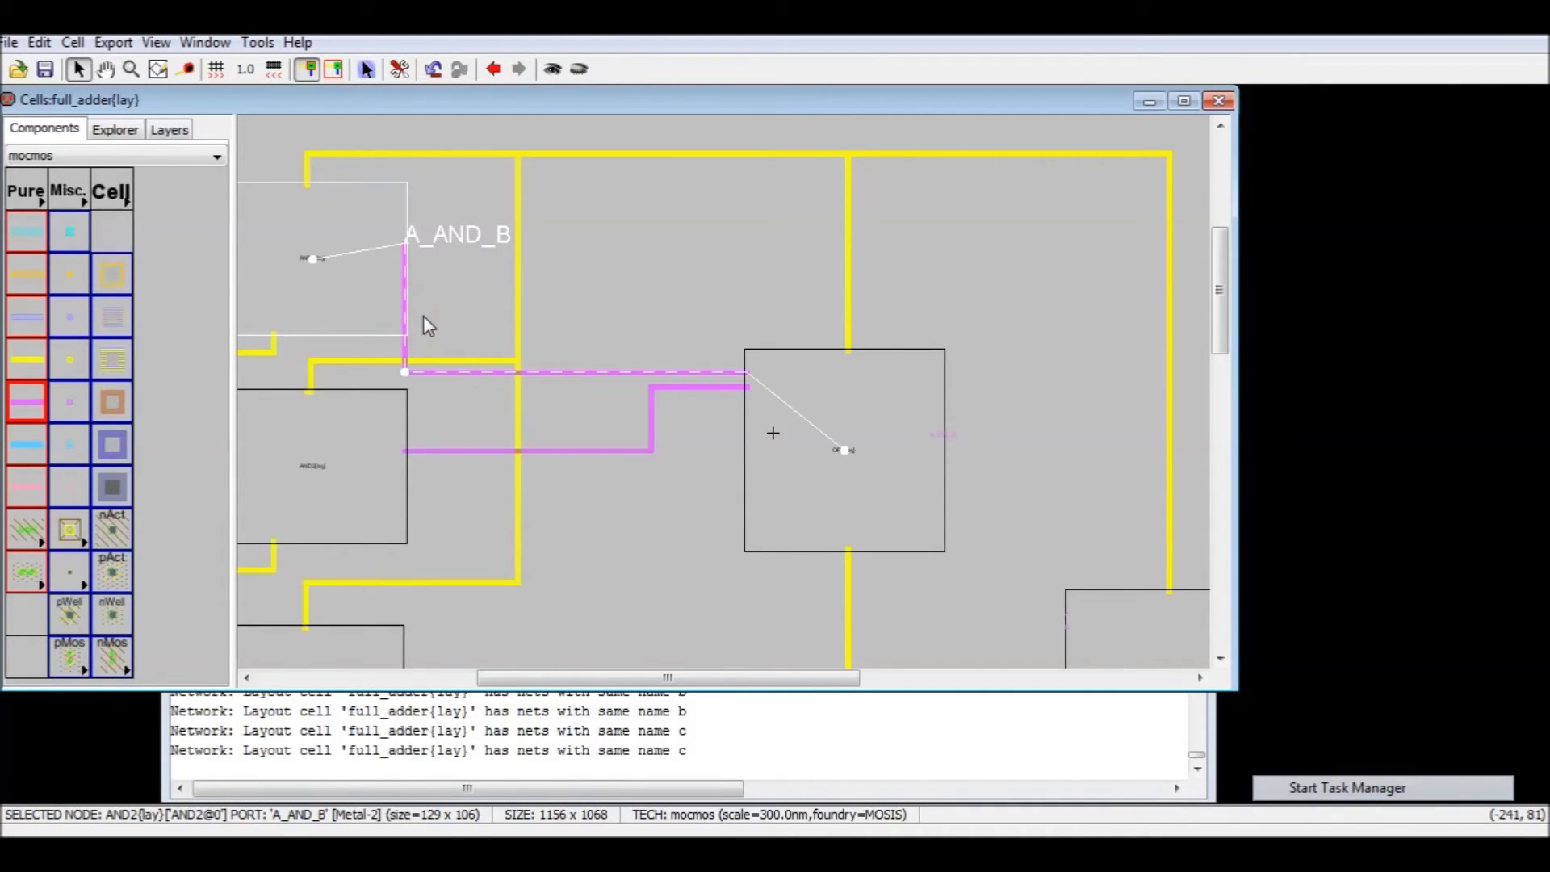
- Replace the Metal-2 wire at the top AND2 gate's output with a stepped route to input A of the first OR2 gate
click(404, 345)
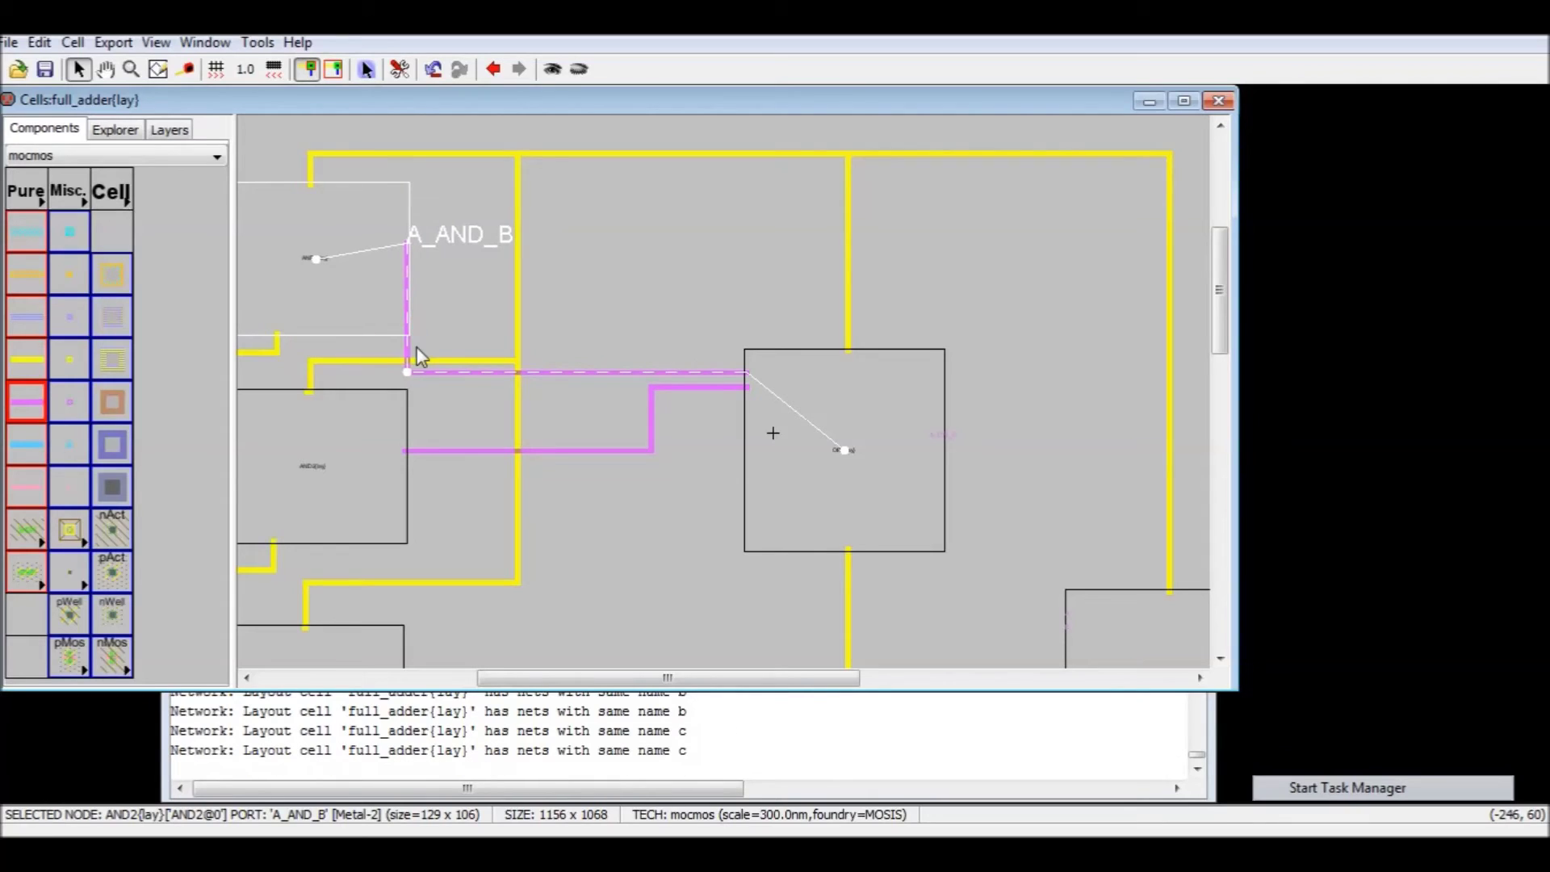
click(436, 331)
click(444, 348)
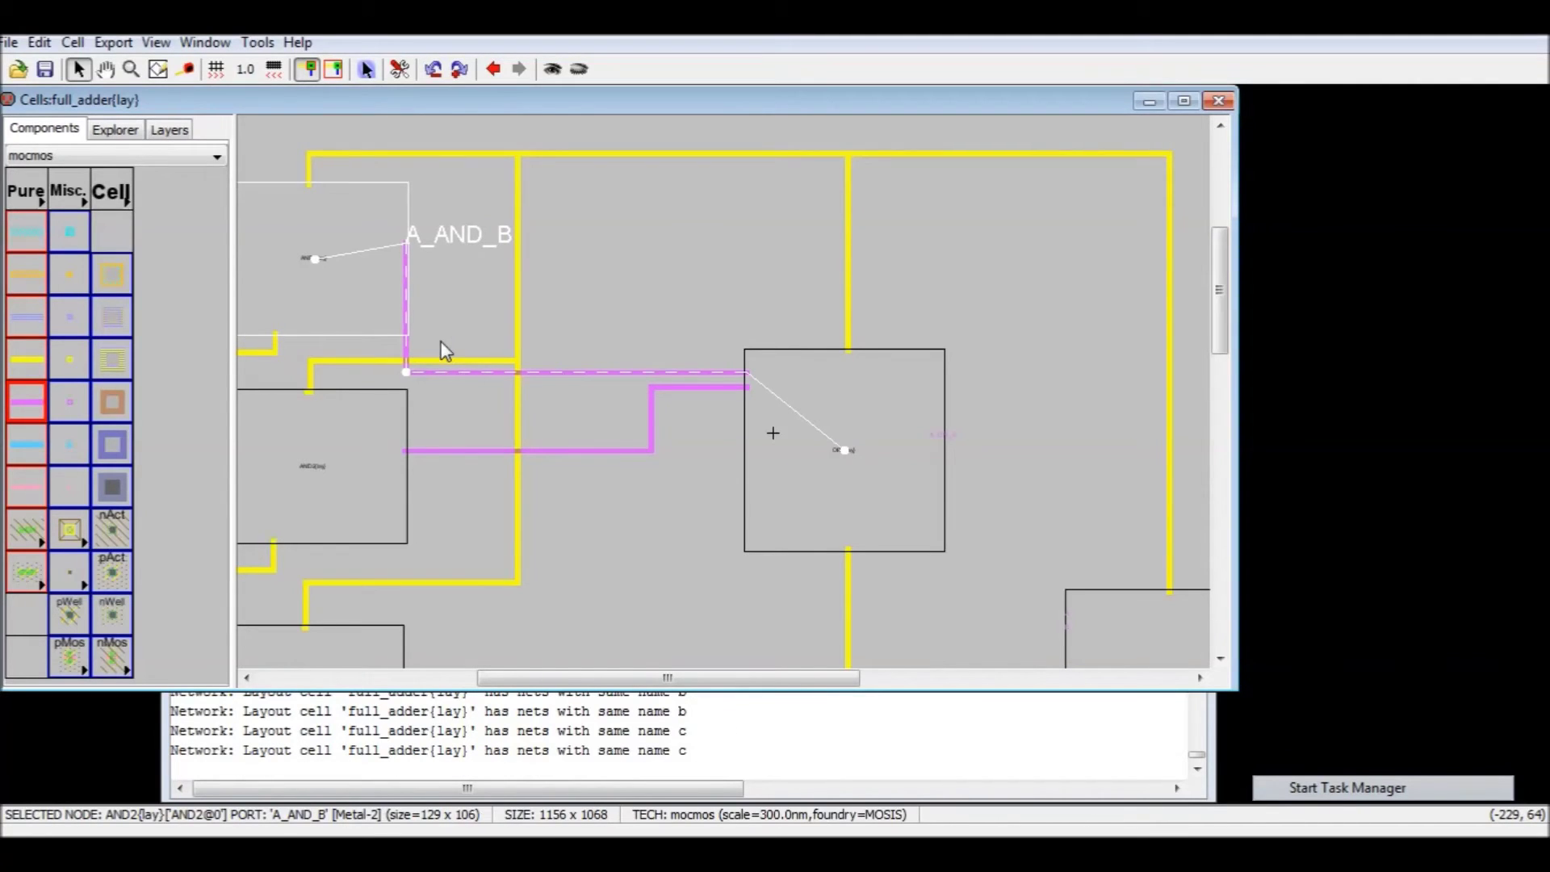
click(405, 347)
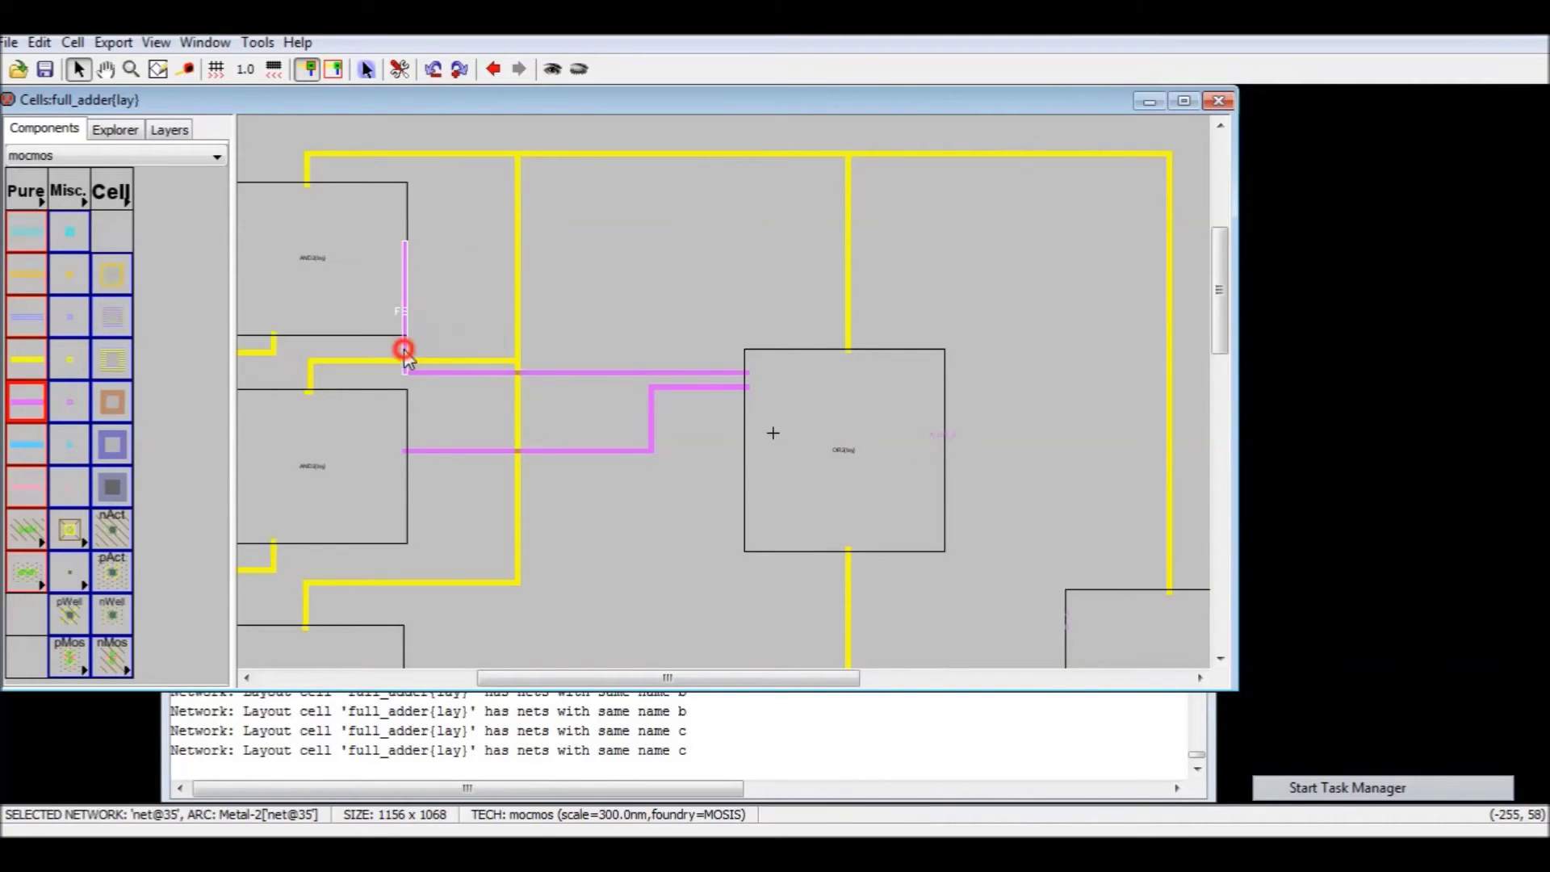
click(445, 334)
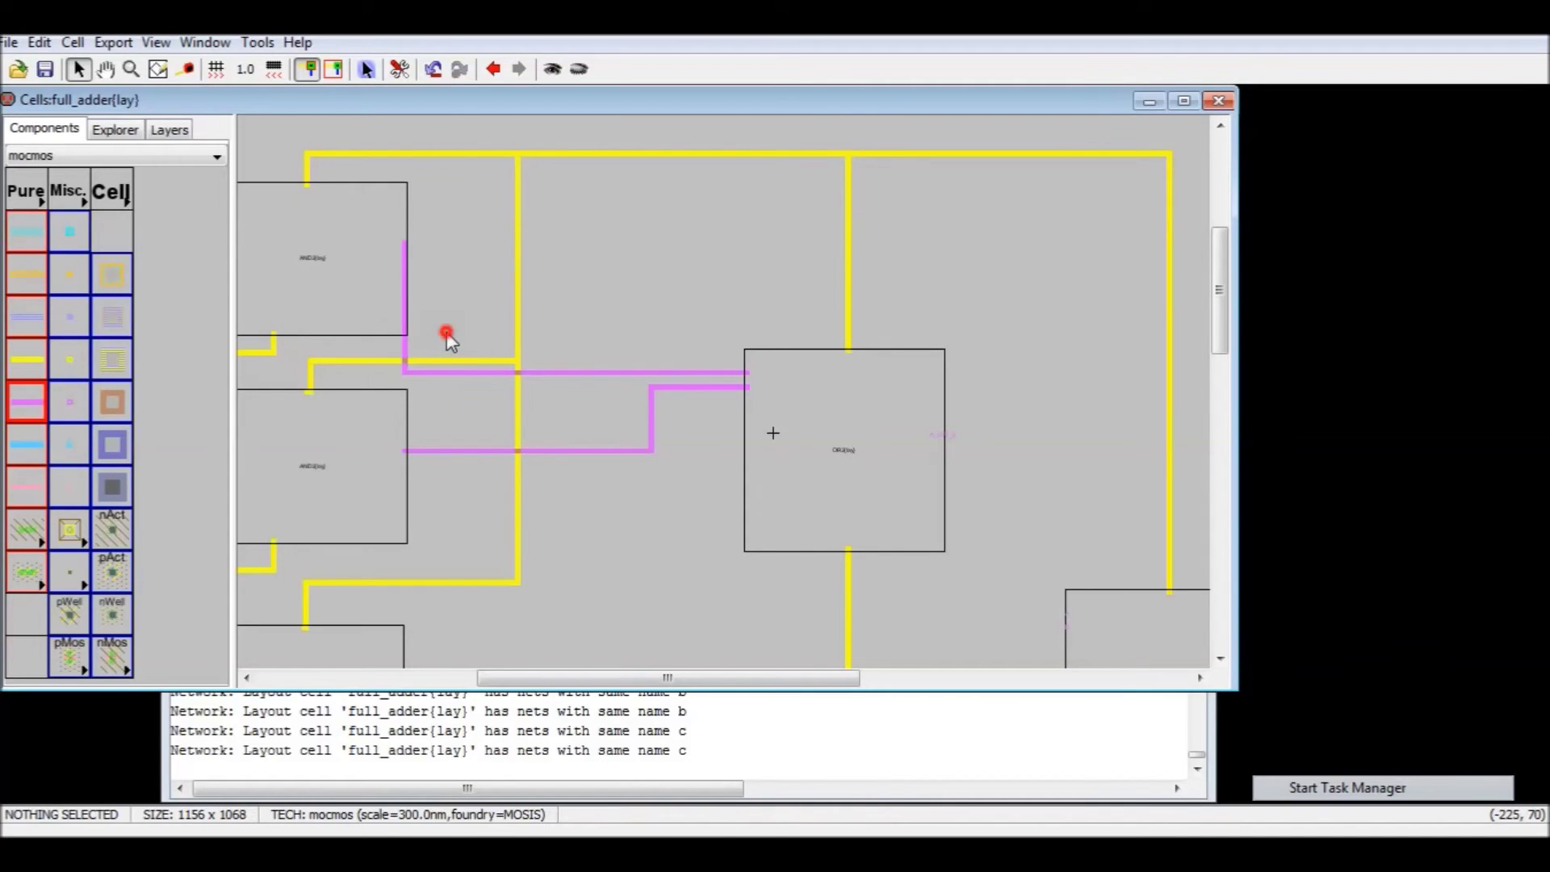
click(406, 346)
key(Delete)
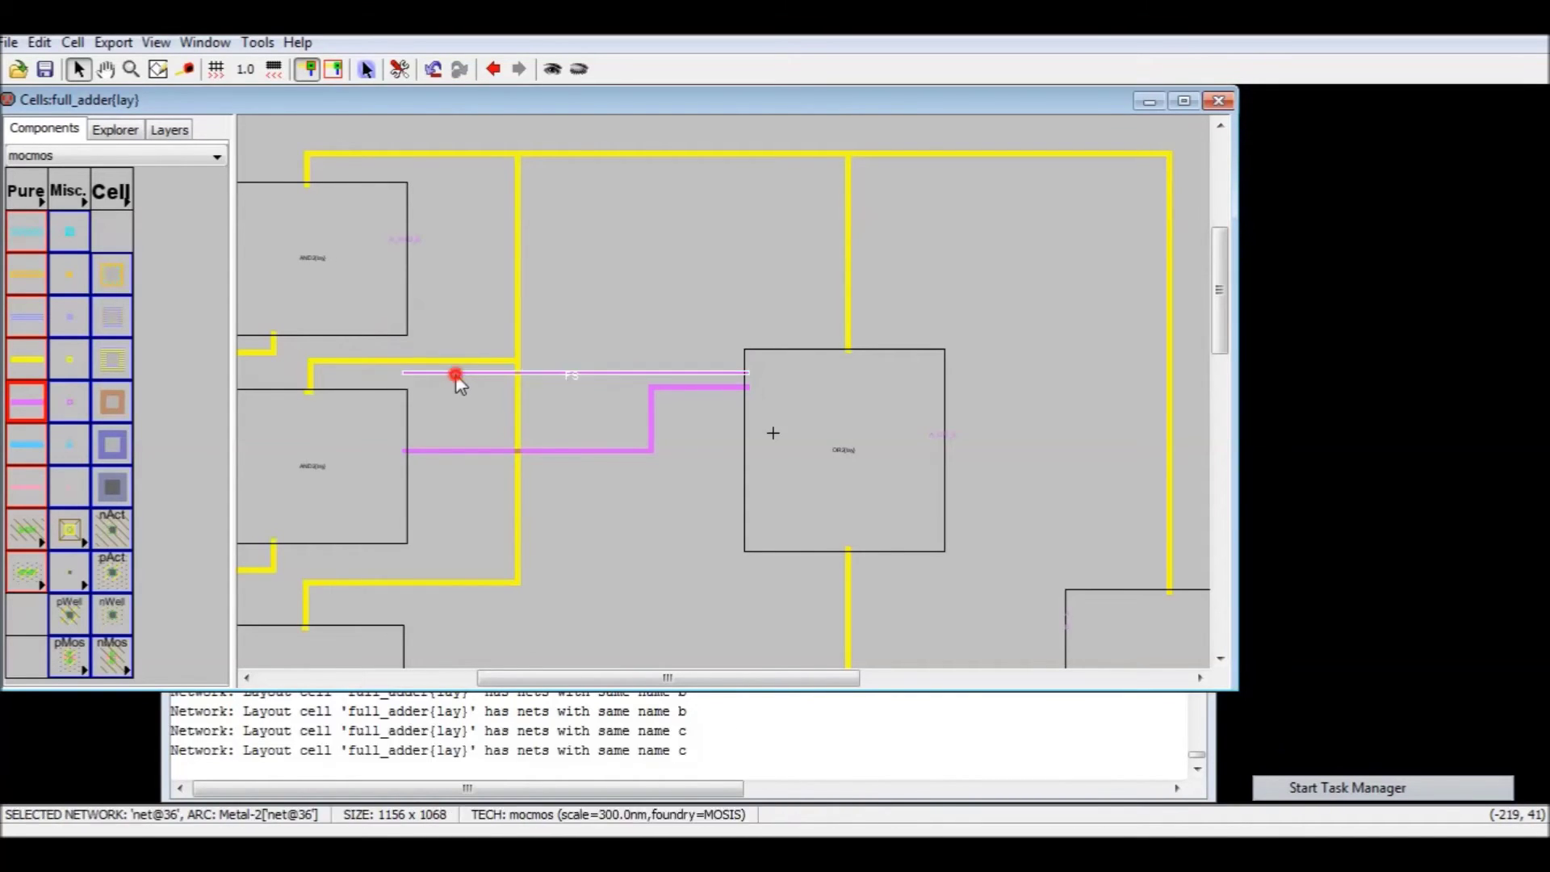
drag(745, 372, 404, 242)
click(476, 307)
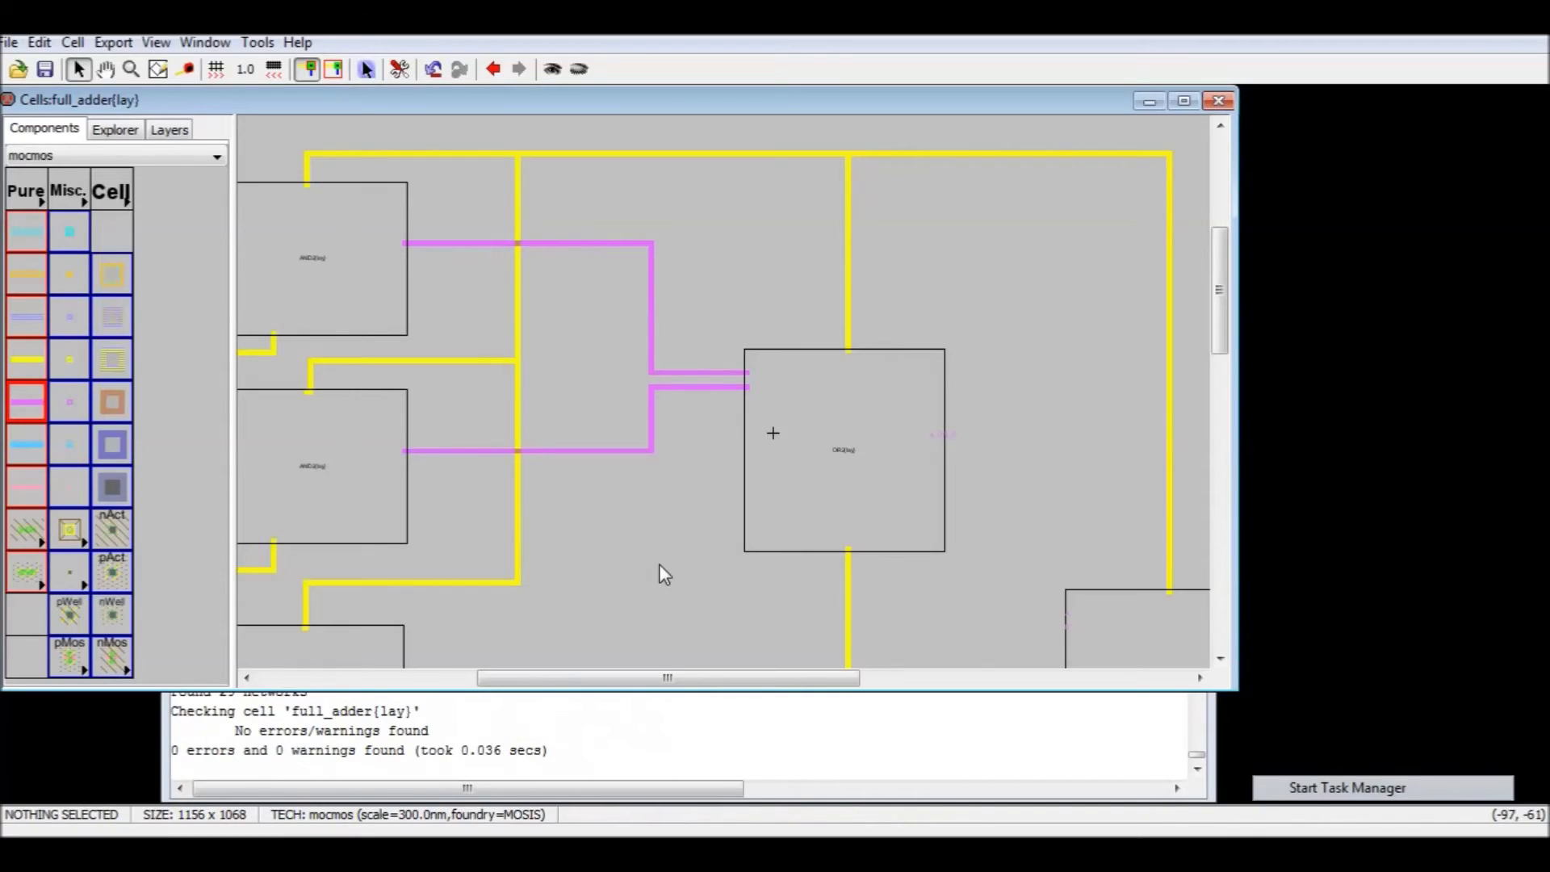
- Route a stepped Metal-2 wire from the first OR2 gate's output to the upper input of the second OR2 gate
scroll(623, 593, down, 3)
click(942, 276)
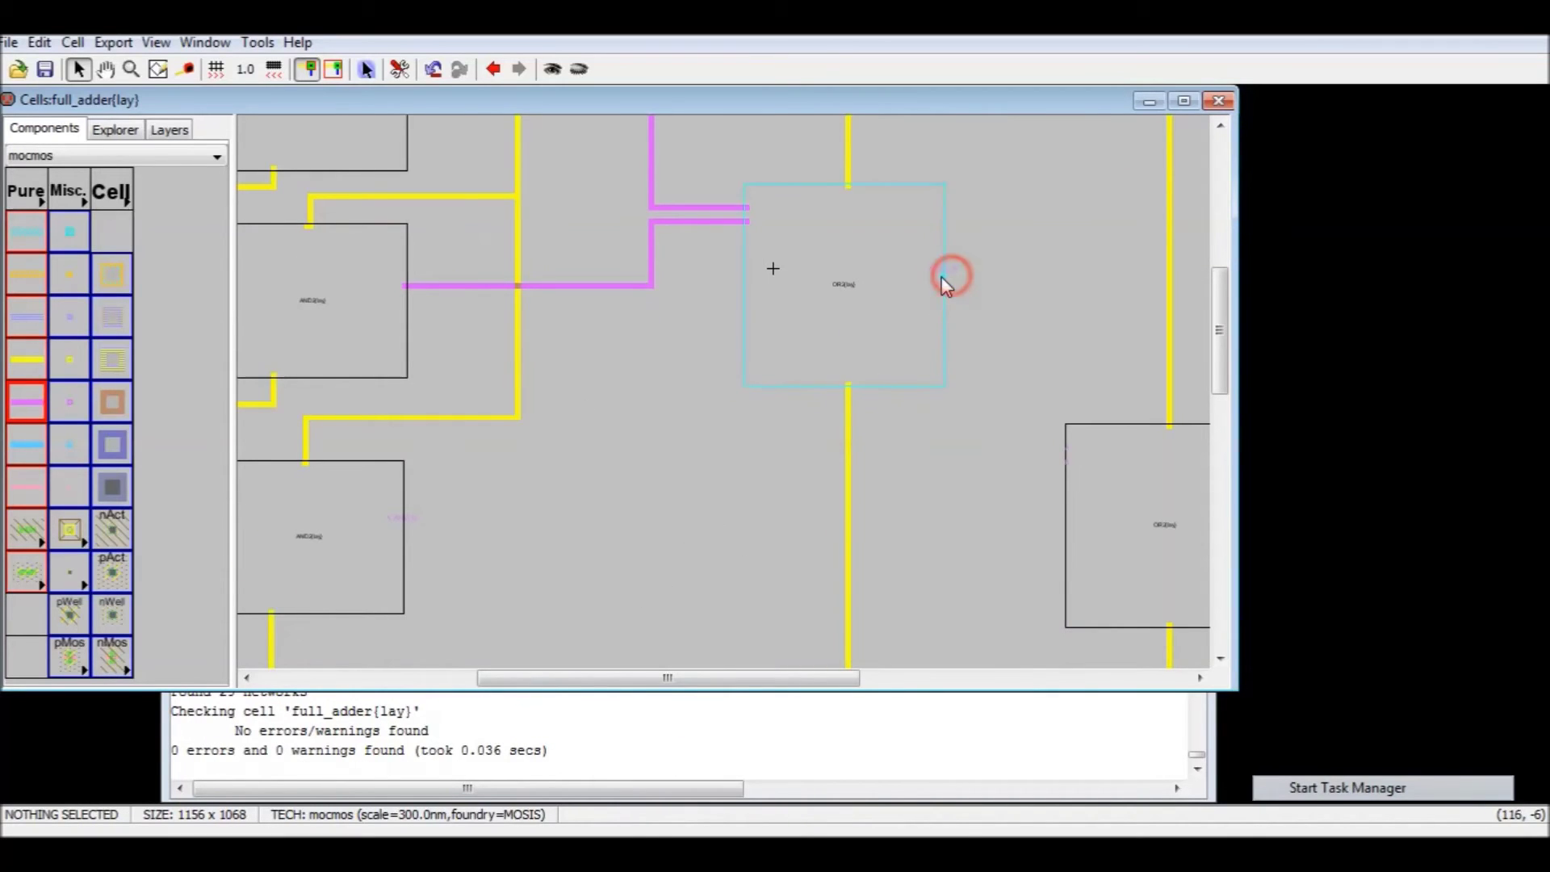
drag(942, 276, 976, 280)
drag(977, 278, 882, 465)
- Route a stepped Metal-2 wire from input B of the second OR2 gate to the bottom AND2 gate's output
click(1039, 485)
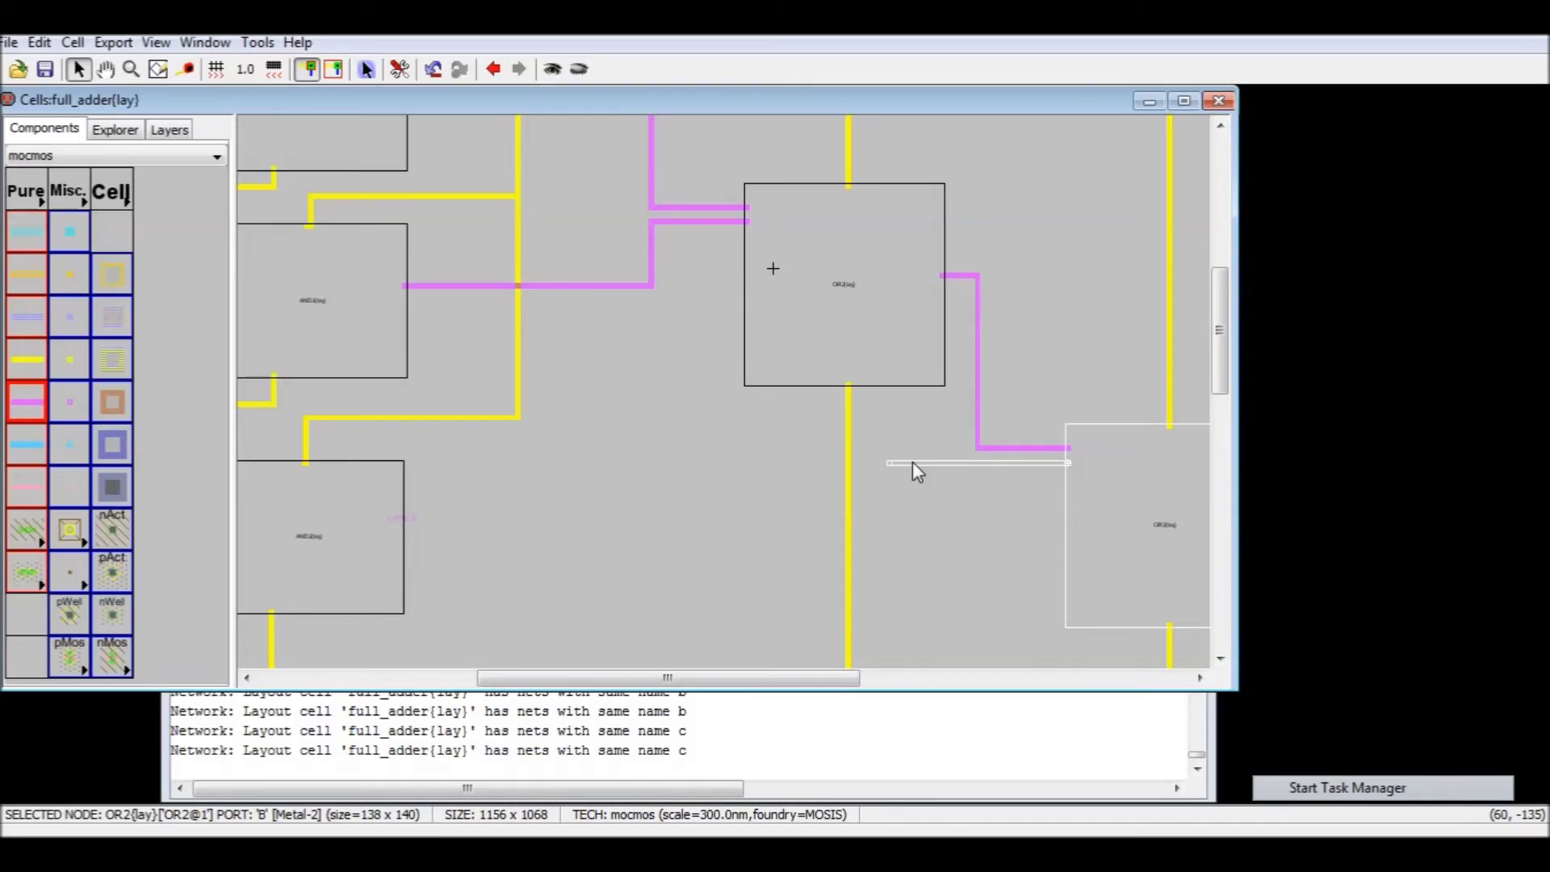
drag(978, 483, 406, 542)
click(616, 528)
key(ctrl+9)
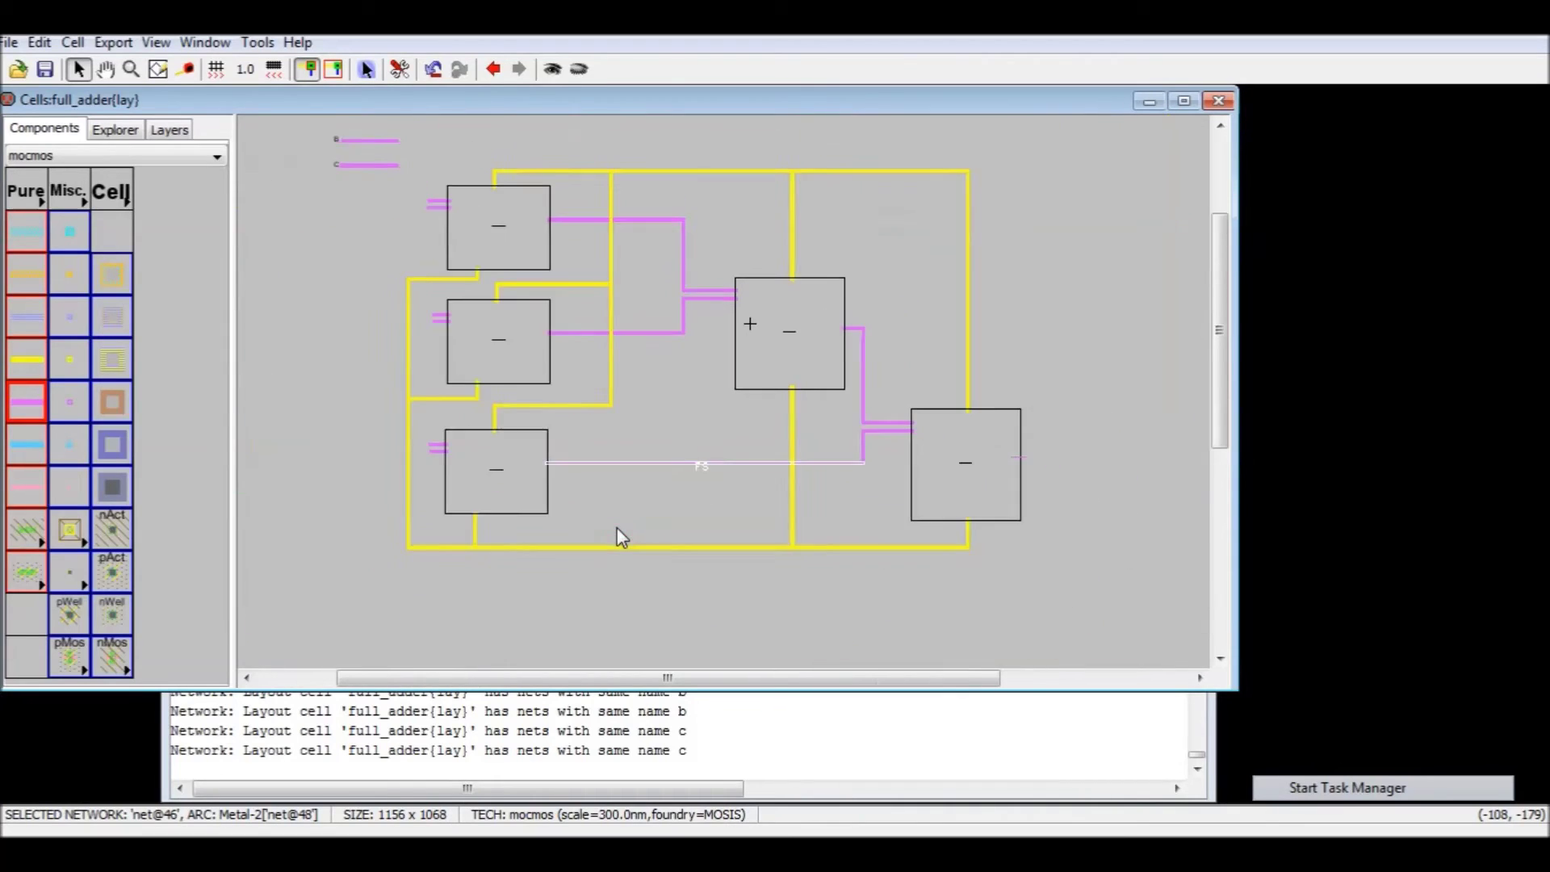
- Try to shift both OR2 gates left with their wiring, excluding the bottom AND2 gate's output wire from the selection
drag(1110, 232, 746, 583)
key(Left)
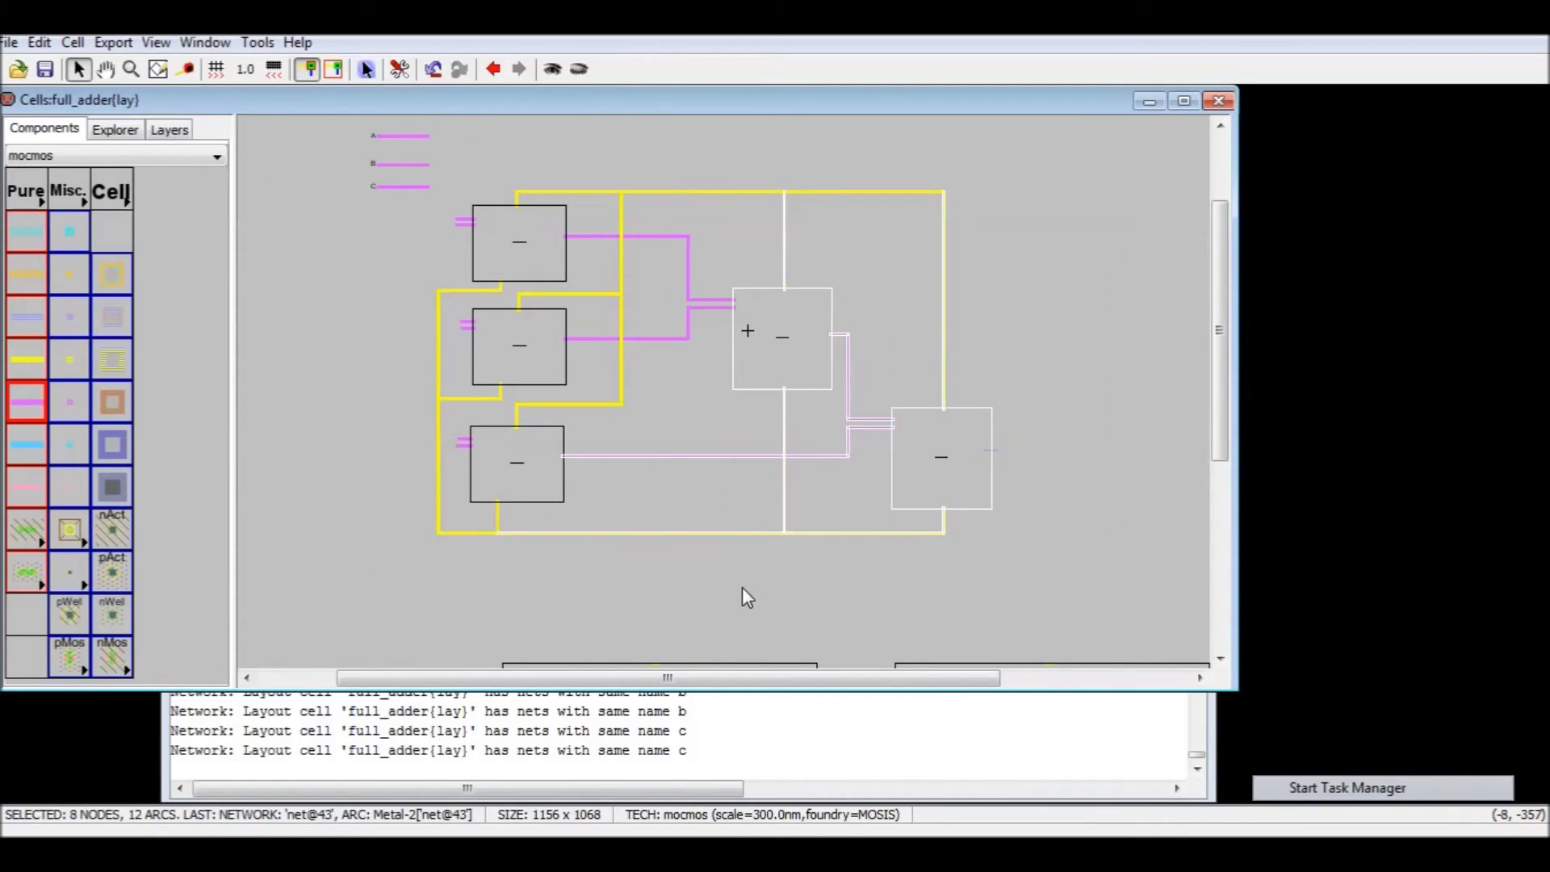
key(Right)
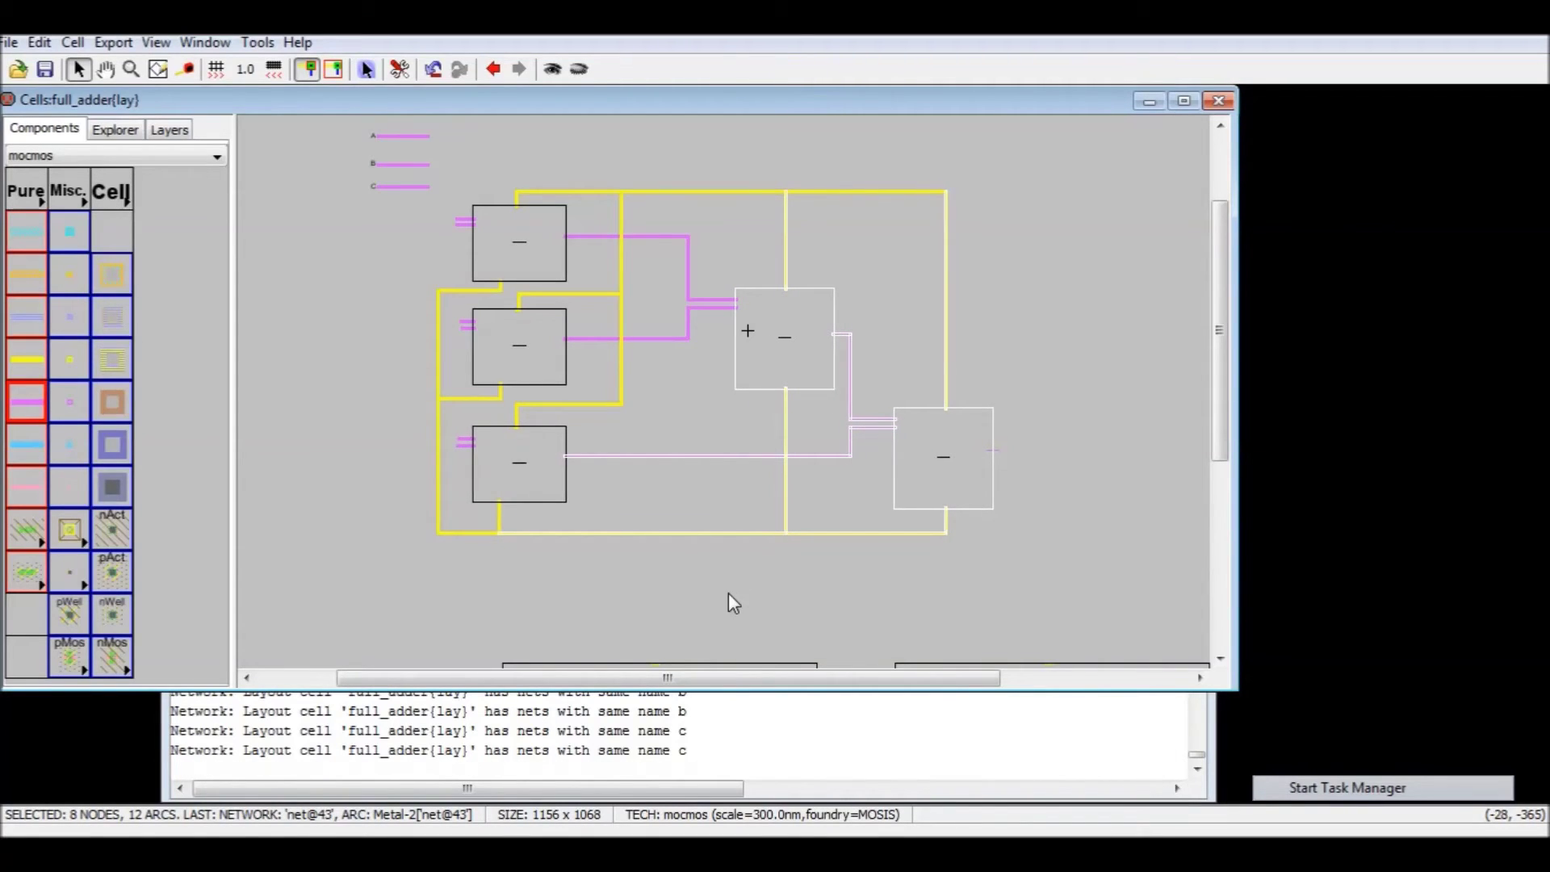
shift+click(670, 458)
key(Left)
key(Right)
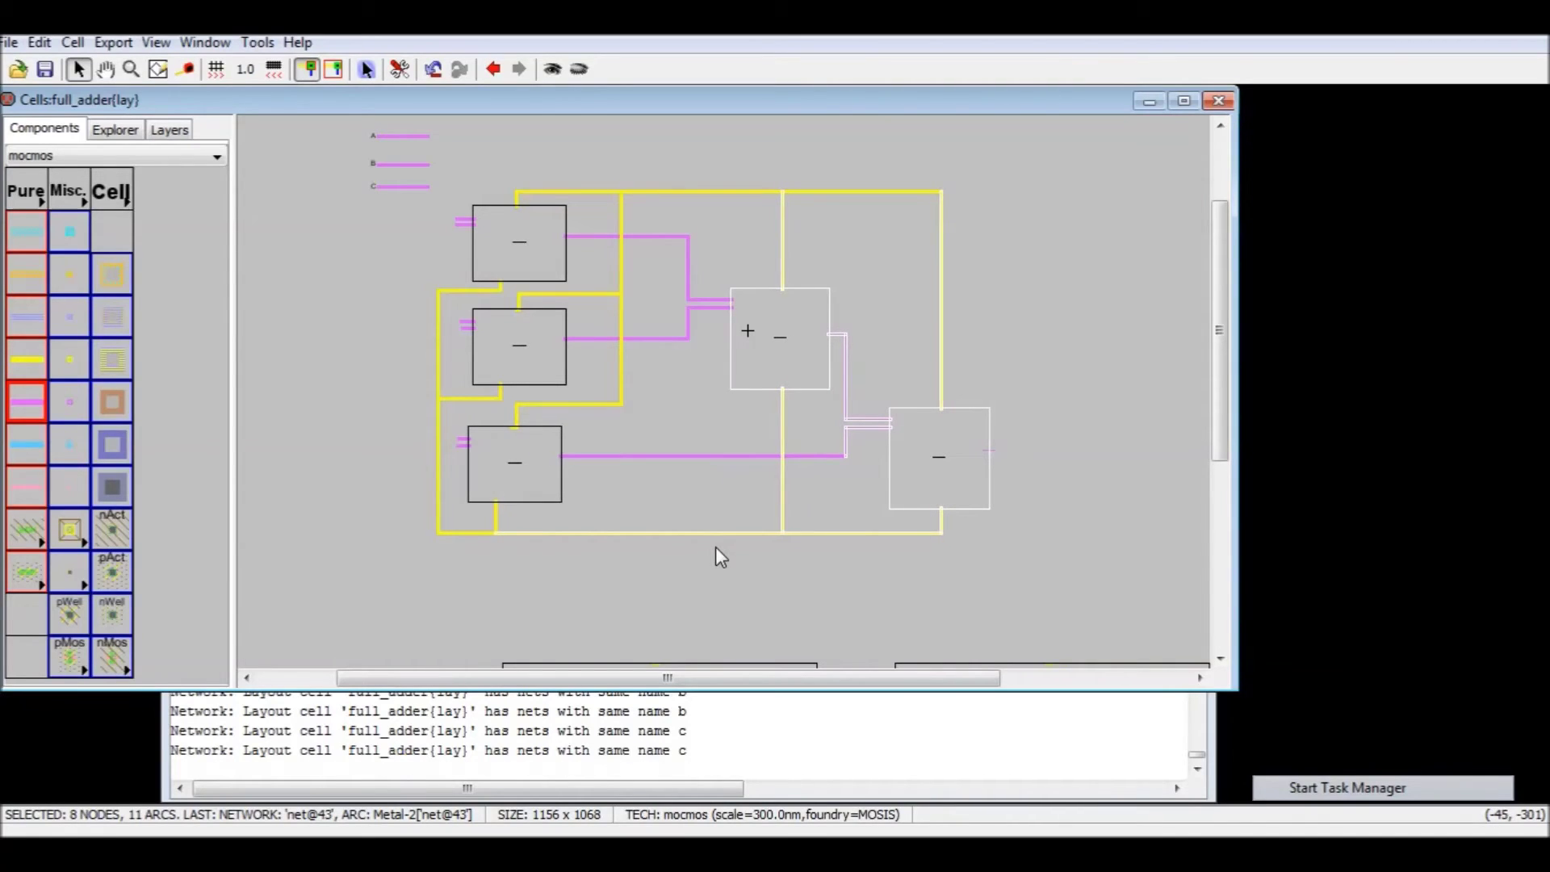
key(Right)
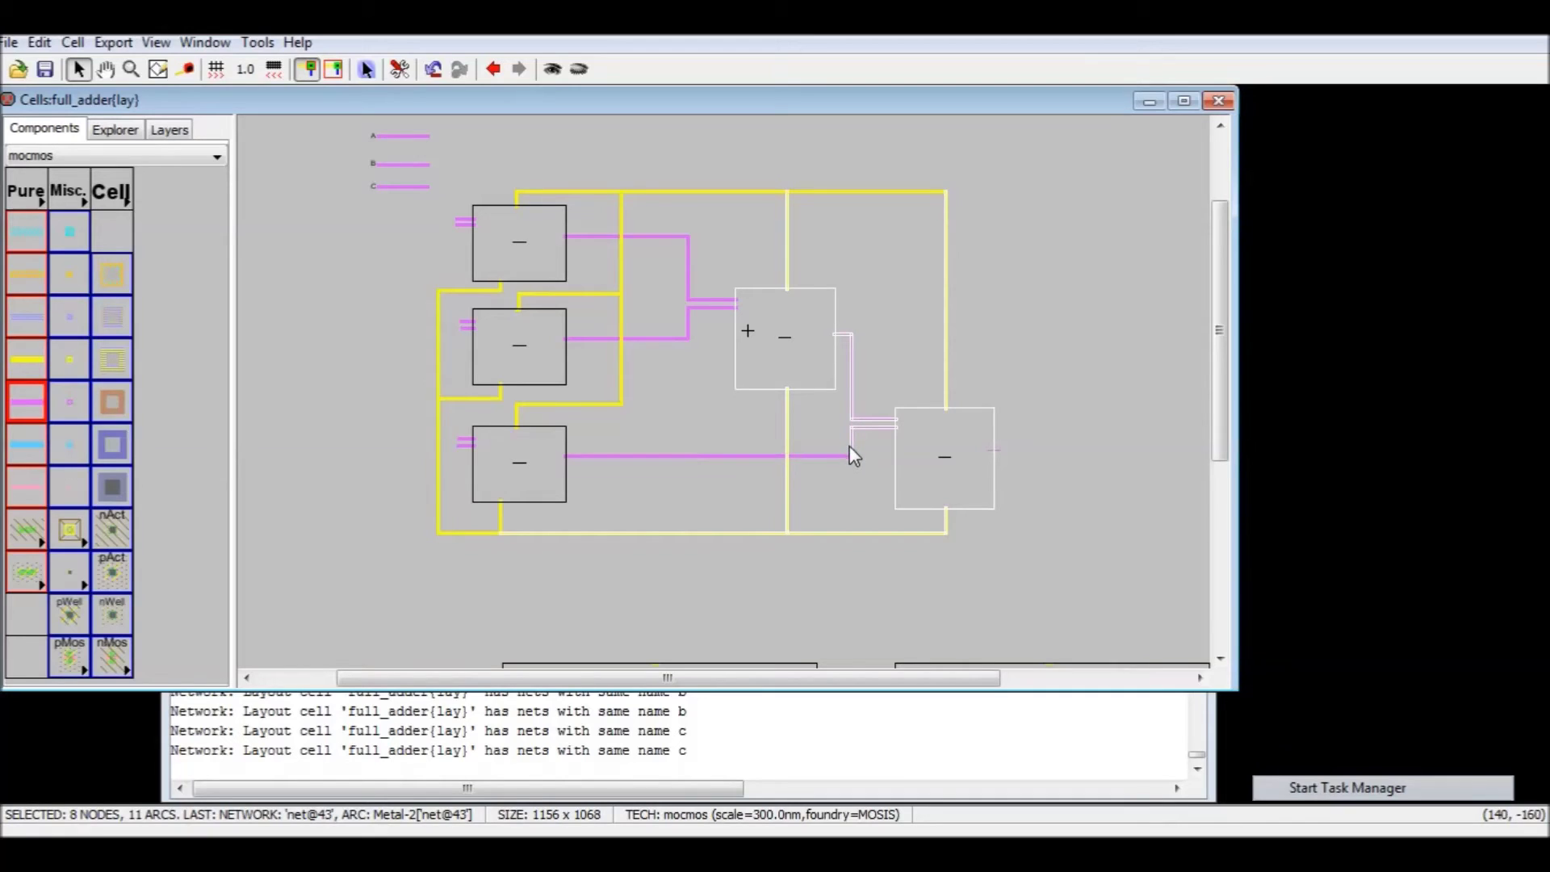
shift+click(849, 444)
key(Left)
key(Left)
key(Right)
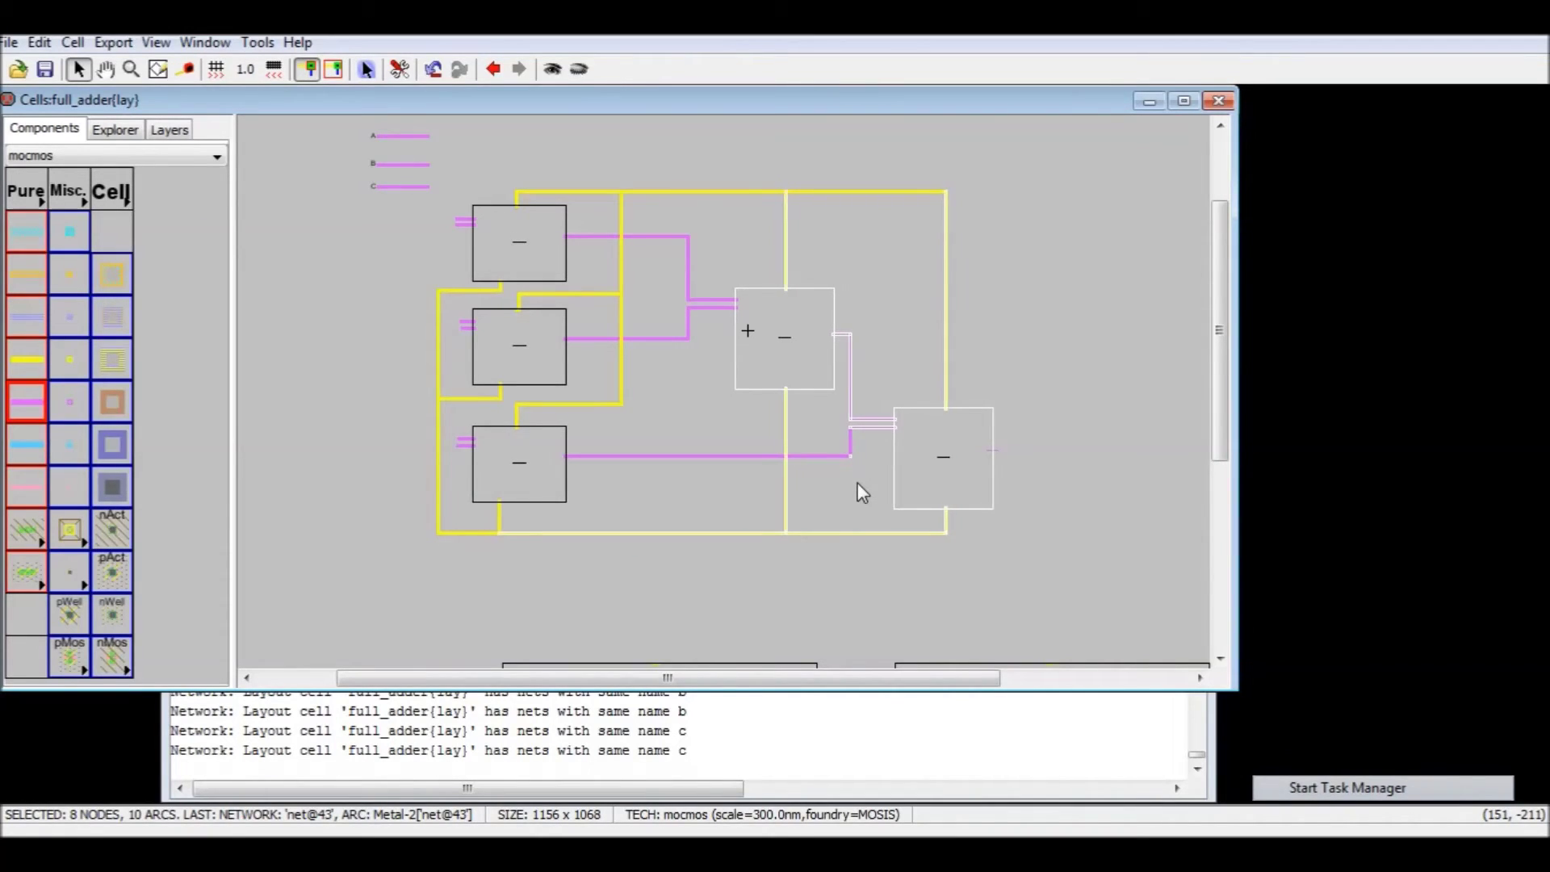
click(858, 470)
- Move the first OR2 gate and its attached wires left, close to the AND2 gates' Metal-3 supply line
drag(847, 206, 710, 401)
key(Left)
key(Left)
key(Left)
key(Left)
key(Left)
key(Left)
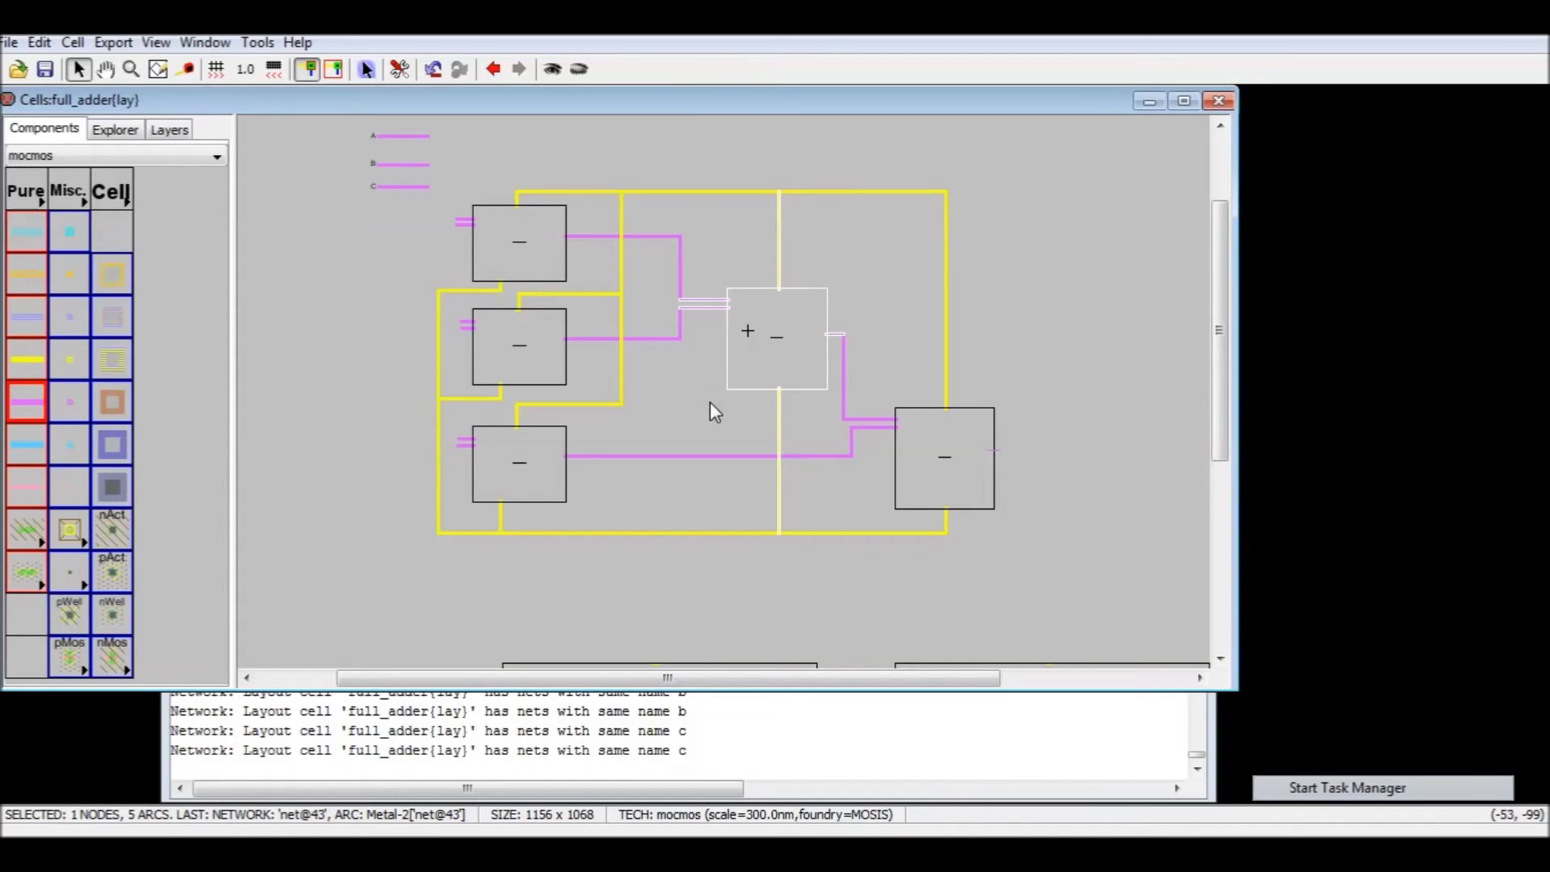
key(Left)
key(Left)
key(Left)
key(Left)
key(Left)
key(Left)
key(Left)
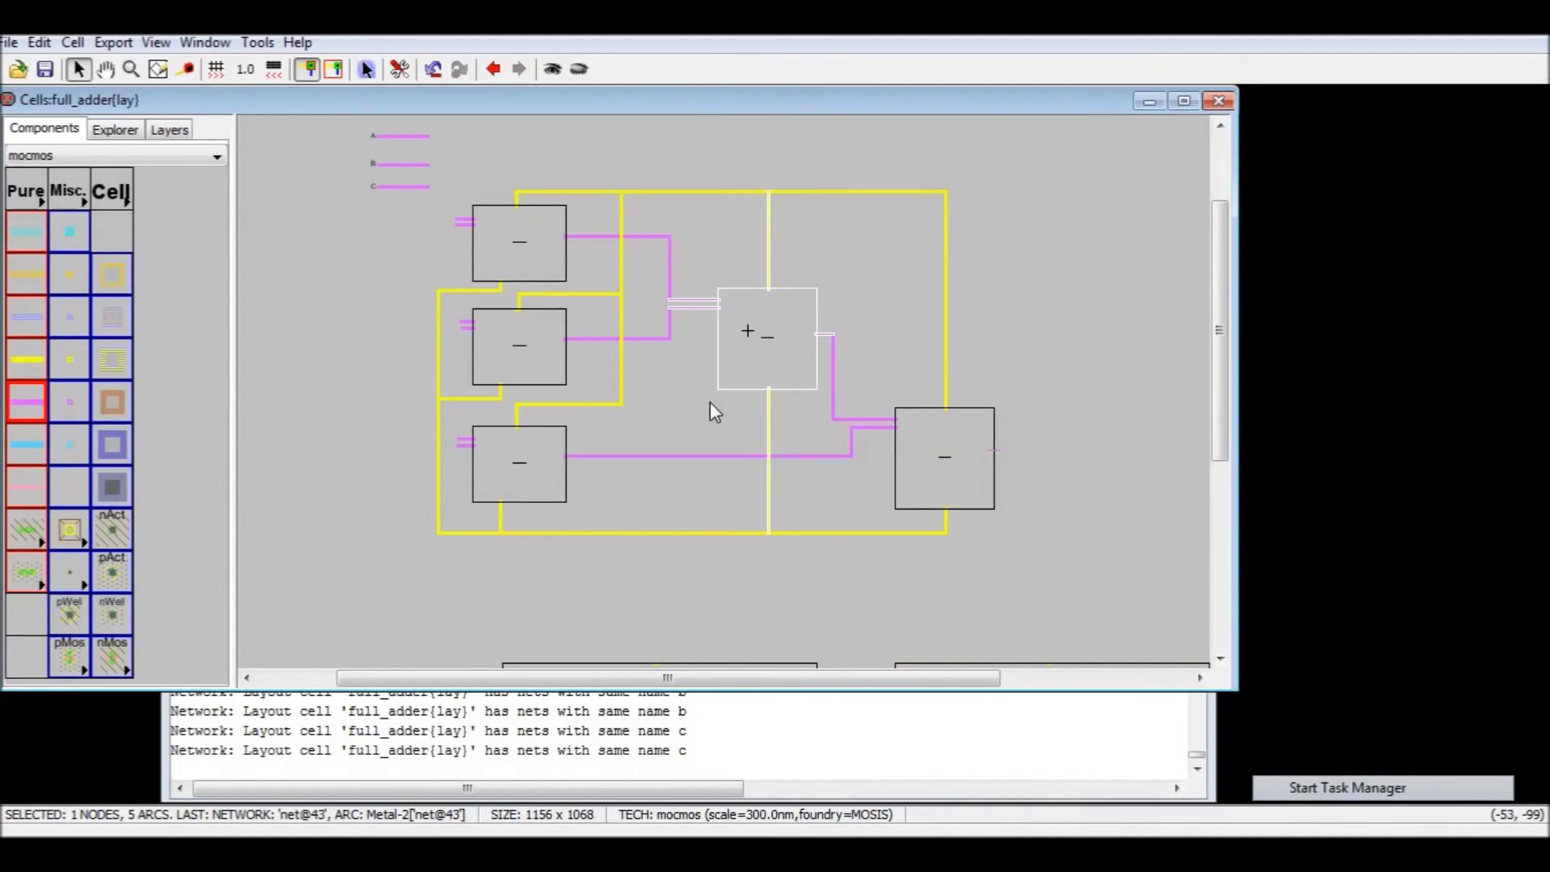
key(Left)
key(Left)
key(Left)
key(Left)
key(Left)
key(Left)
key(Left)
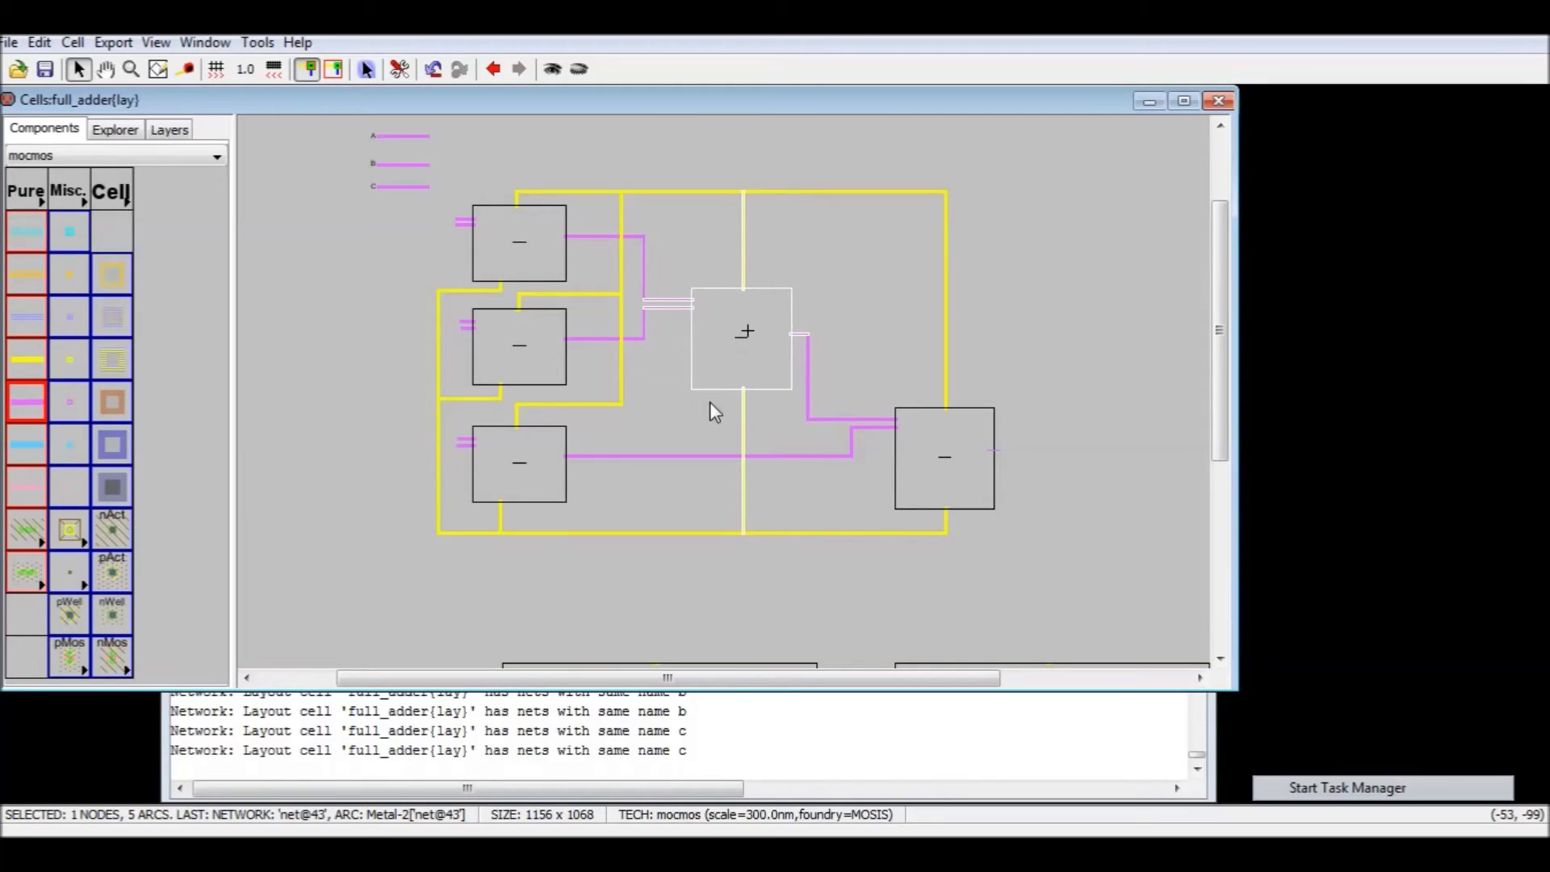
key(Left)
key(Left)
key(Left)
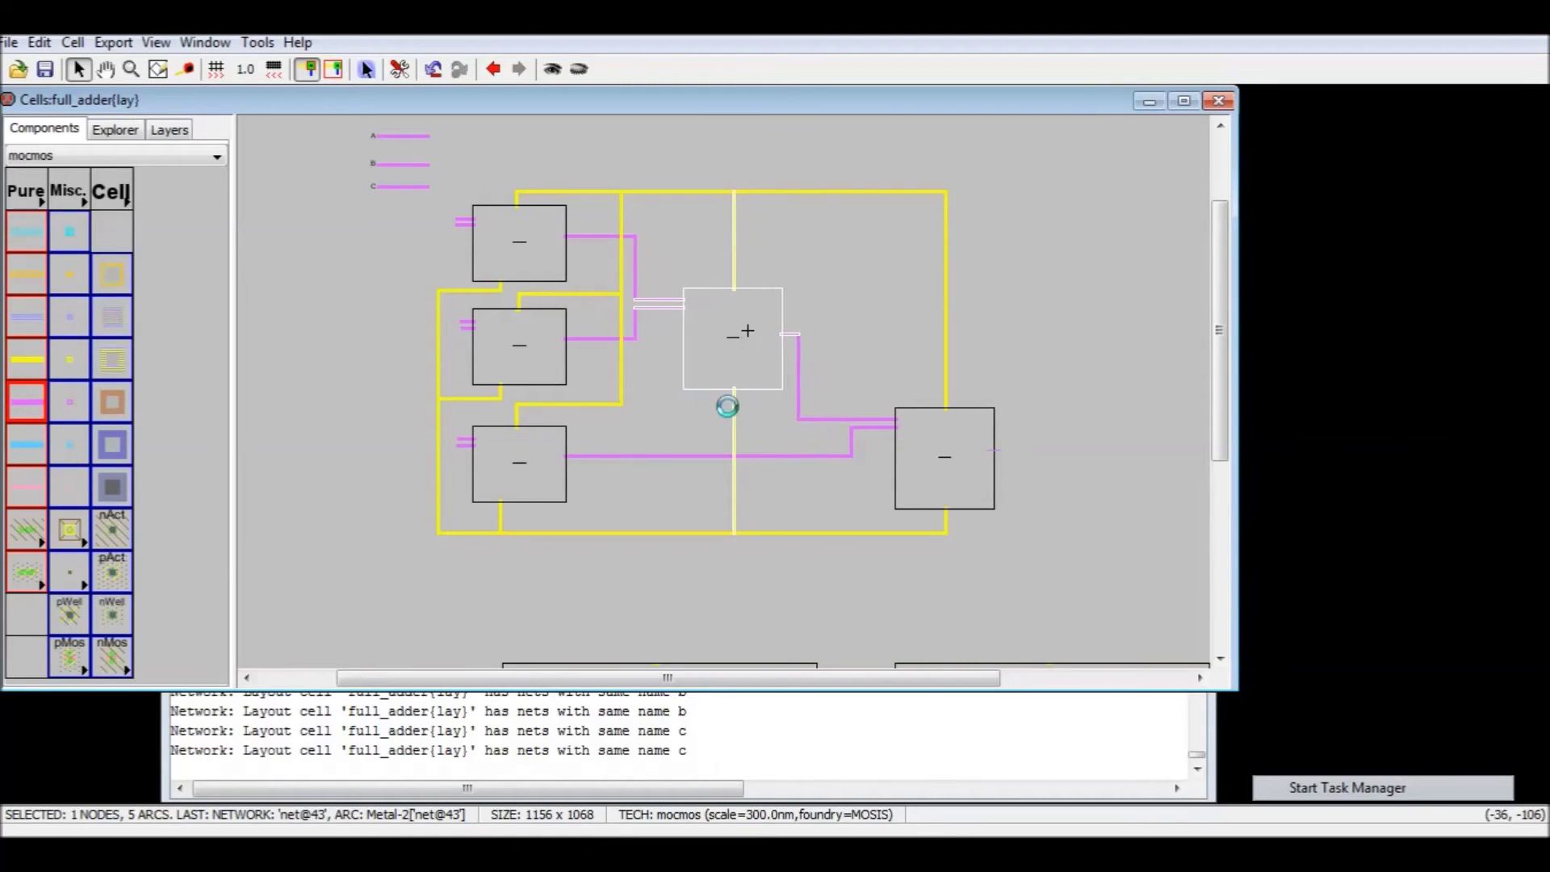
key(Left)
key(Left)
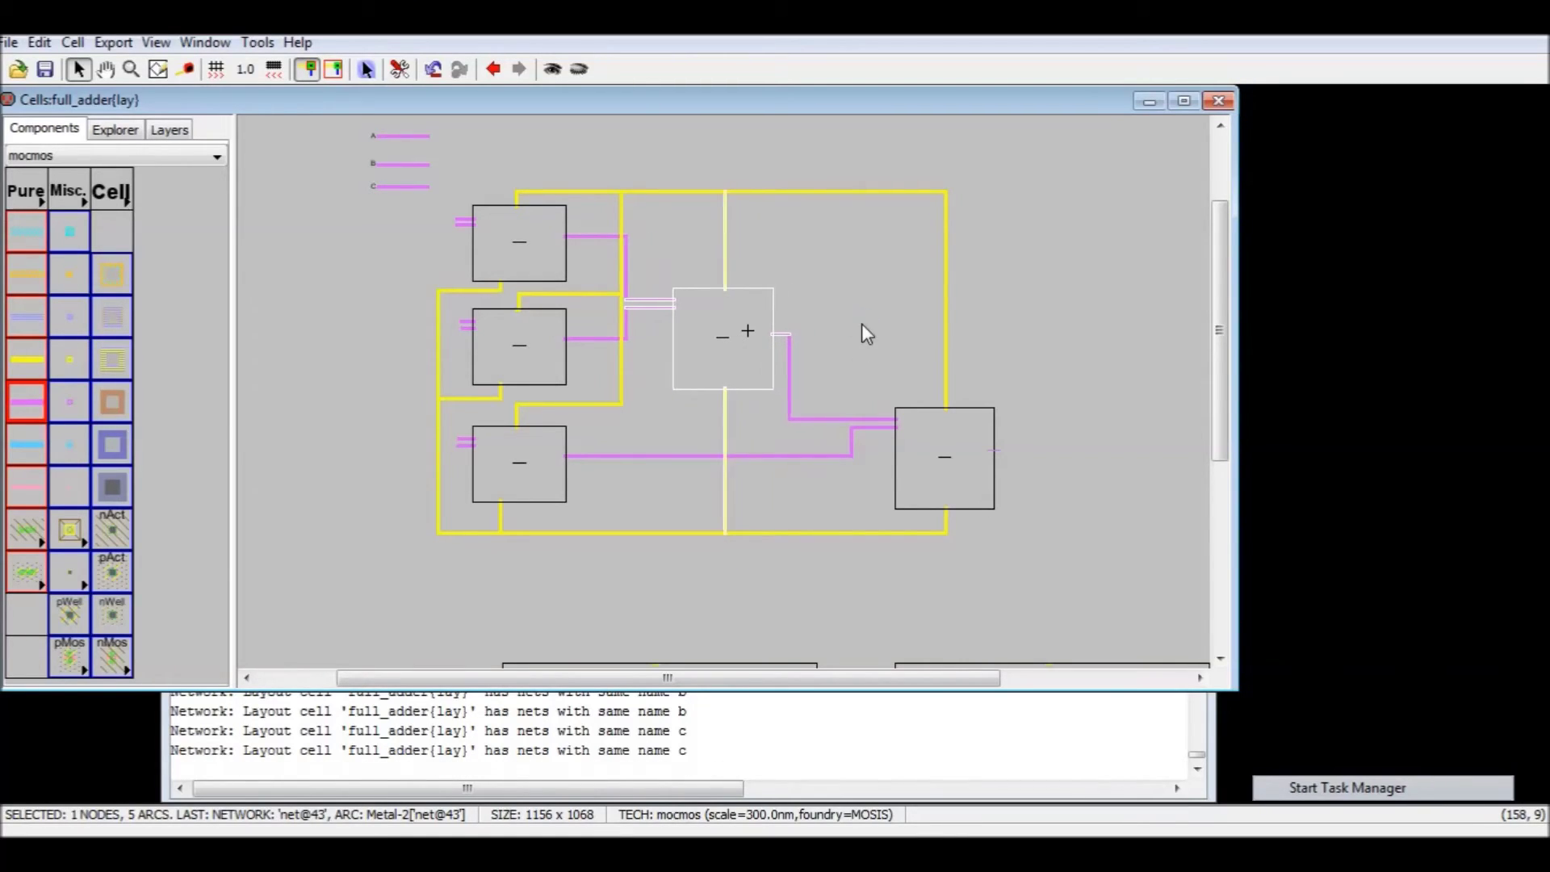
click(860, 323)
- Move the second OR2 gate and its attached wires left towards the first OR2 gate
drag(872, 381, 1079, 576)
key(Left)
key(Left)
key(Left)
key(Left)
key(Left)
key(Left)
key(Left)
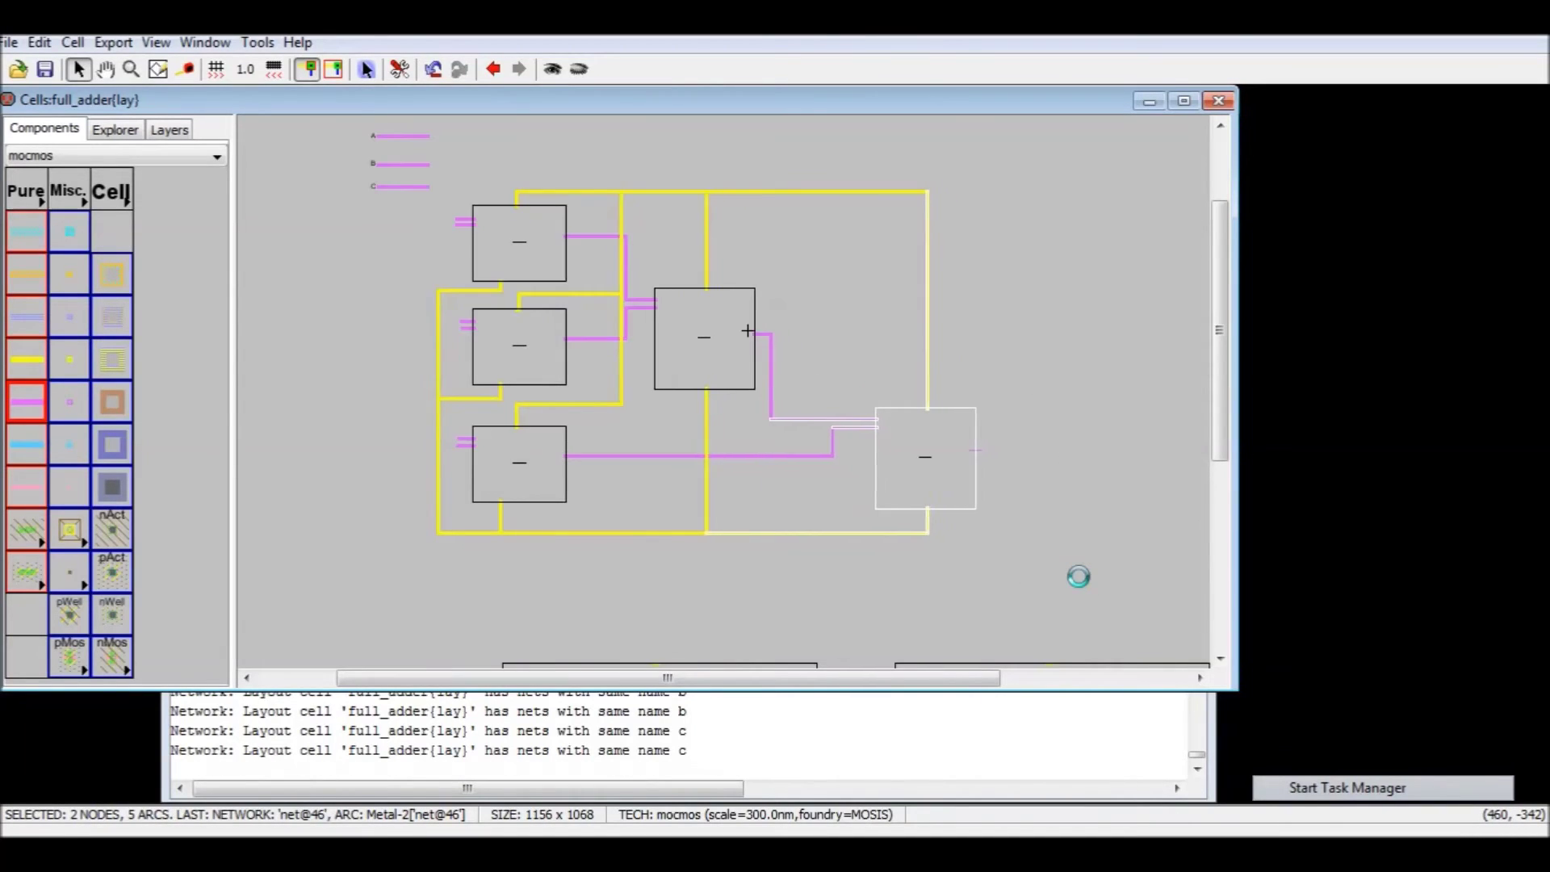
click(735, 500)
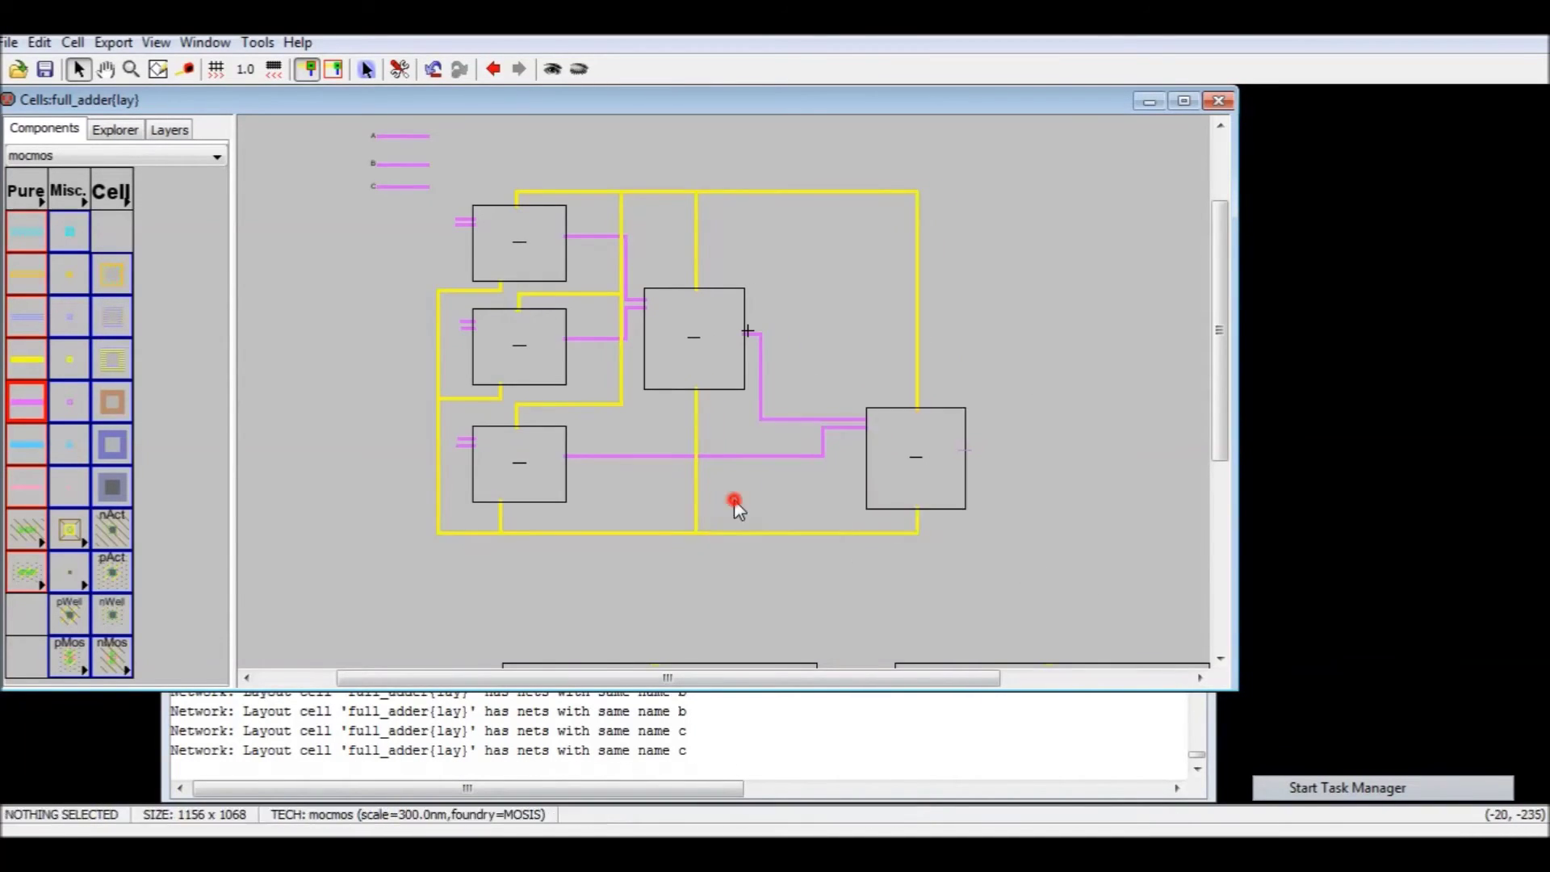
- Shift the vertical segment of the first OR2 gate's output wire right and move the second OR2 gate slightly left
click(759, 404)
drag(804, 401, 798, 415)
drag(1010, 378, 812, 622)
key(Left)
key(Left)
drag(529, 472, 546, 481)
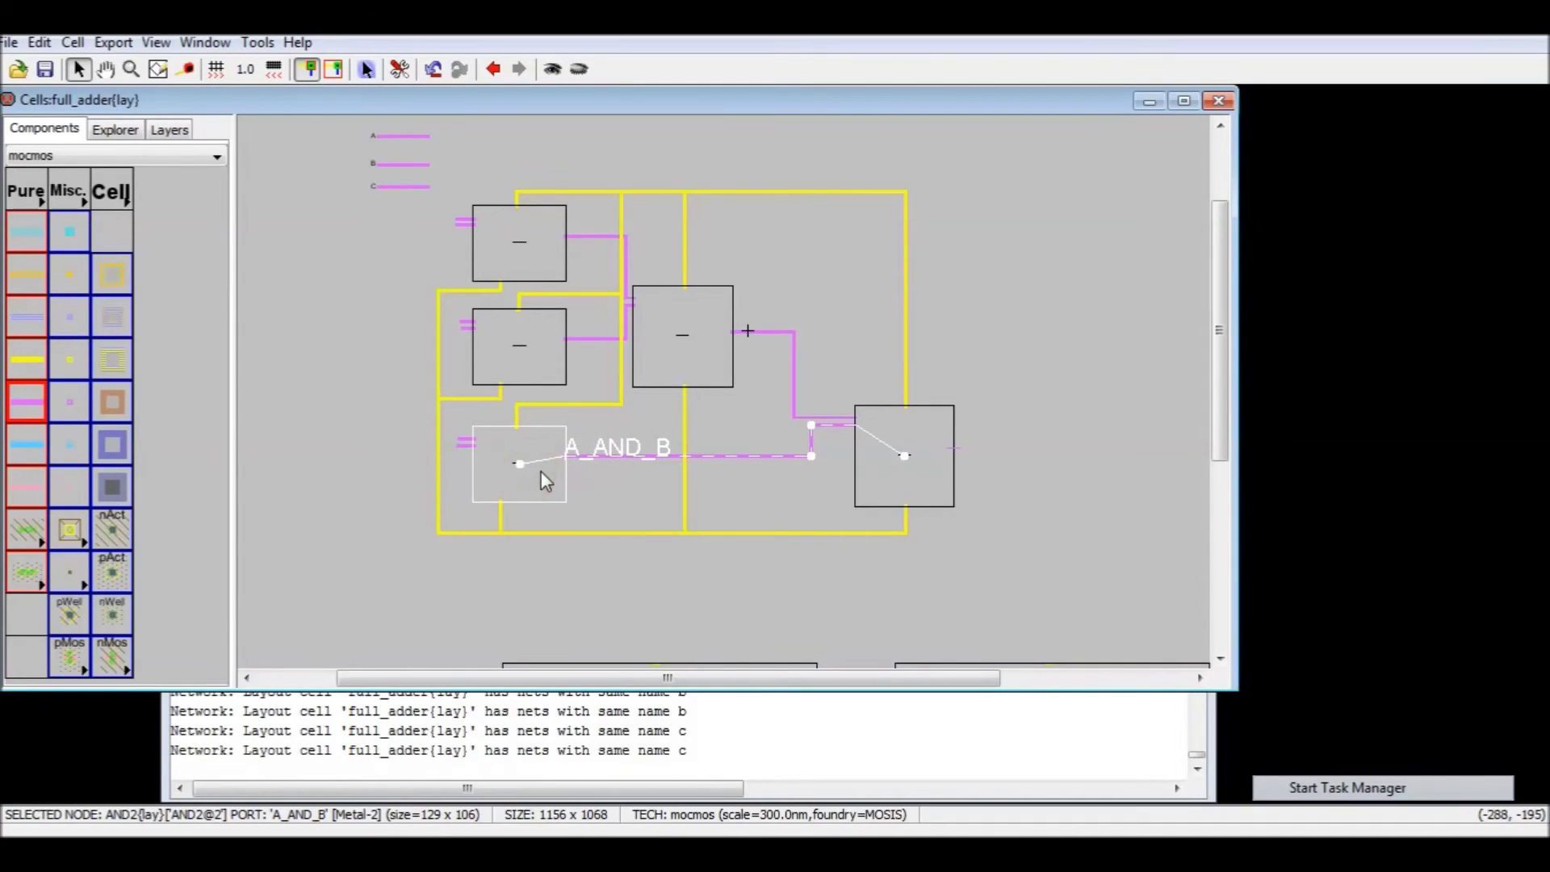
click(594, 495)
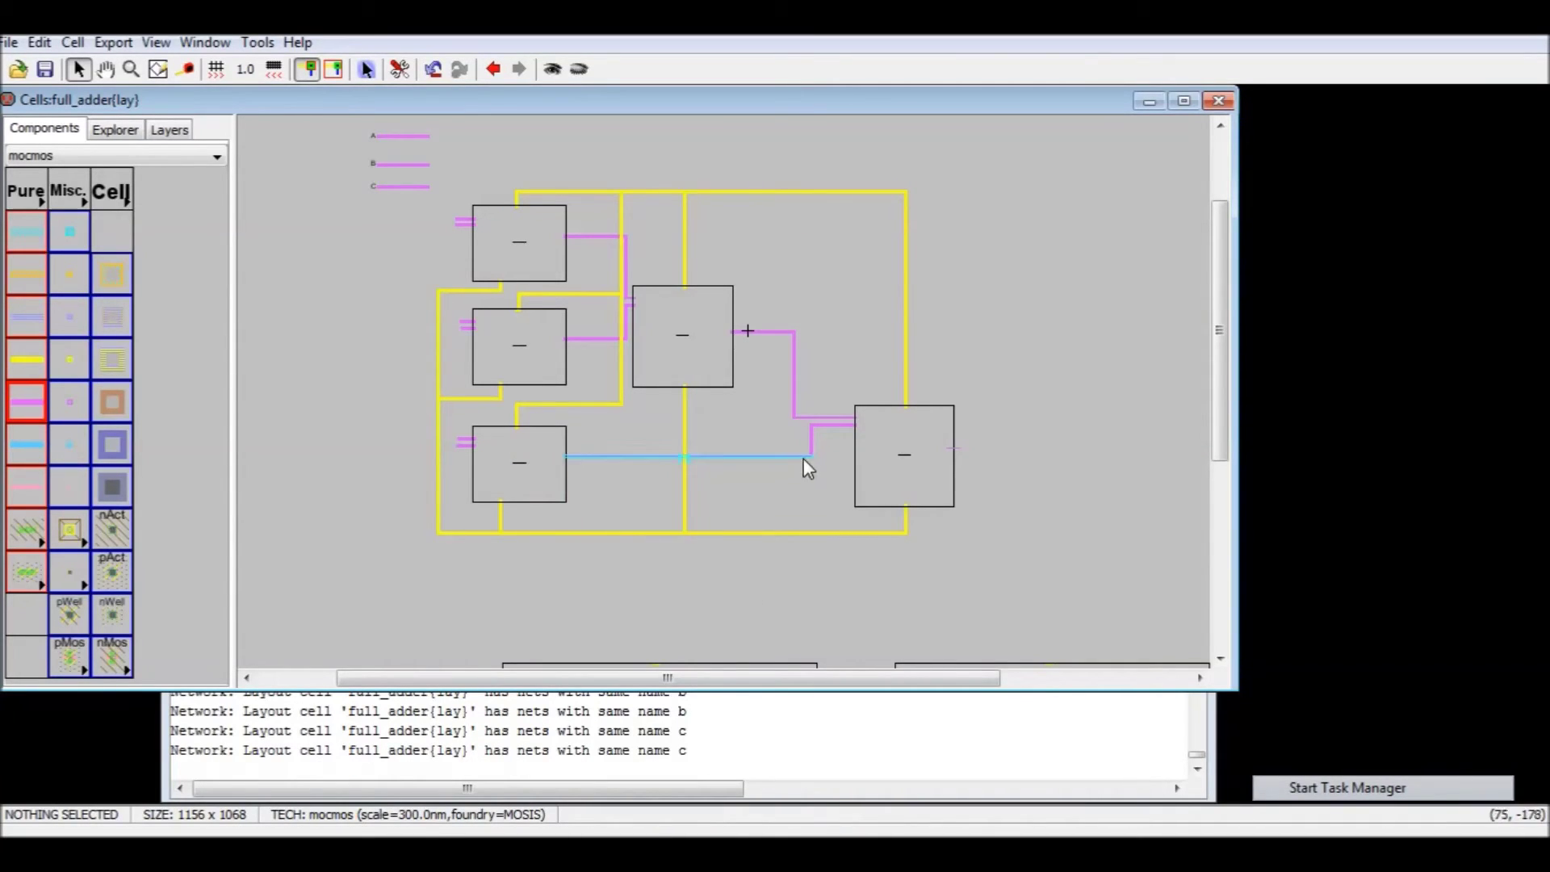
- Move the vertical Metal-2 segments feeding the second OR2 gate left, close to the first OR2 gate's output
drag(814, 441, 800, 446)
drag(775, 380, 740, 436)
click(767, 471)
- Move the second OR2 gate left so its inputs sit just beside the vertical Metal-2 segments
drag(840, 461, 803, 457)
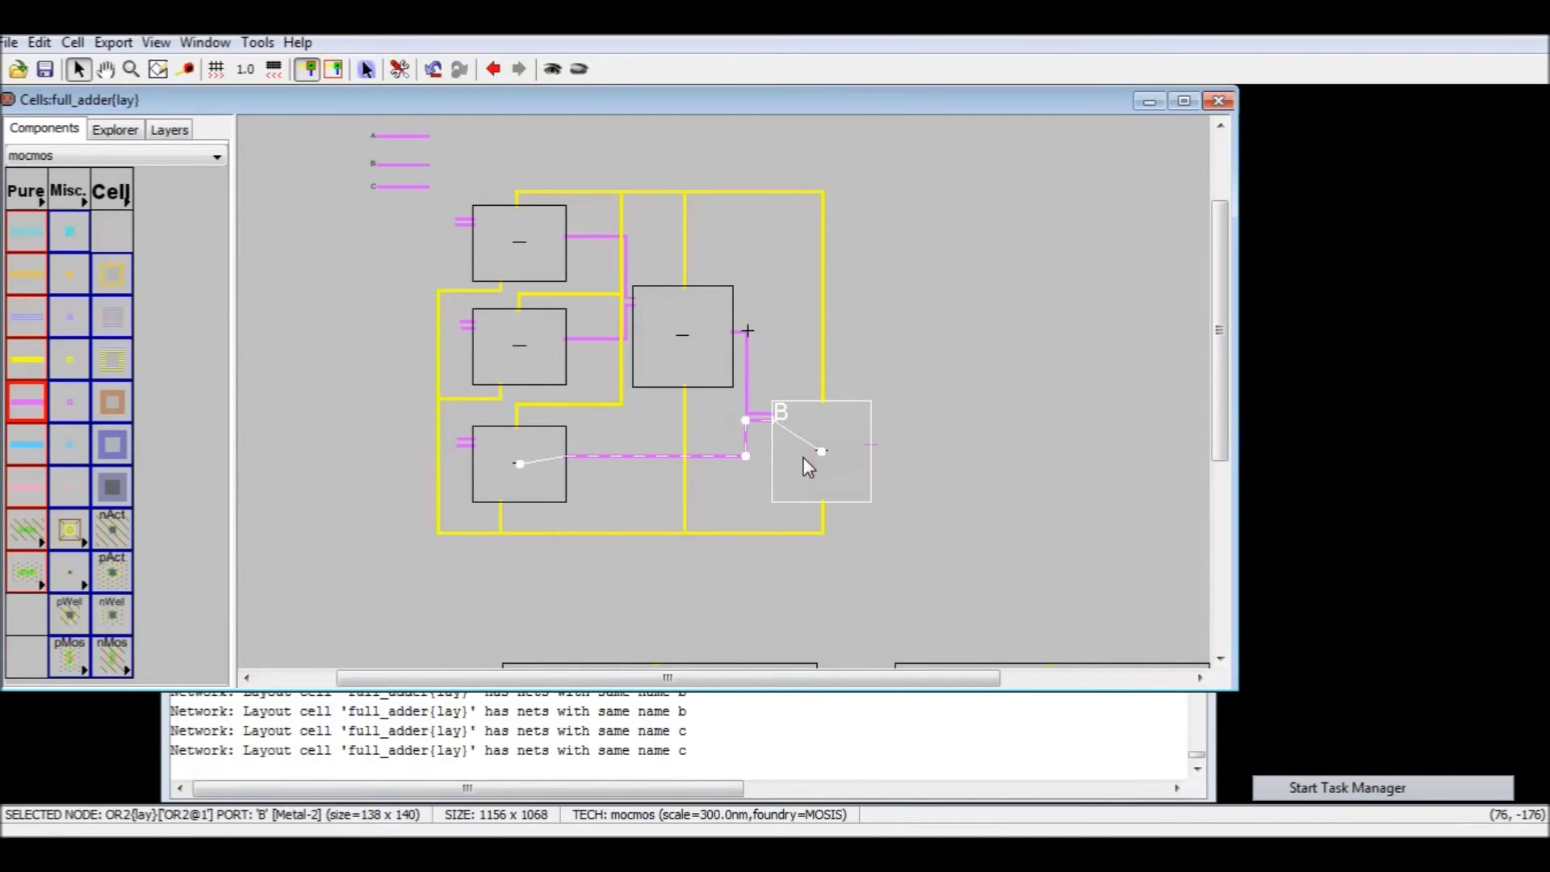
key(Left)
key(Left)
key(Left)
key(Left)
key(Left)
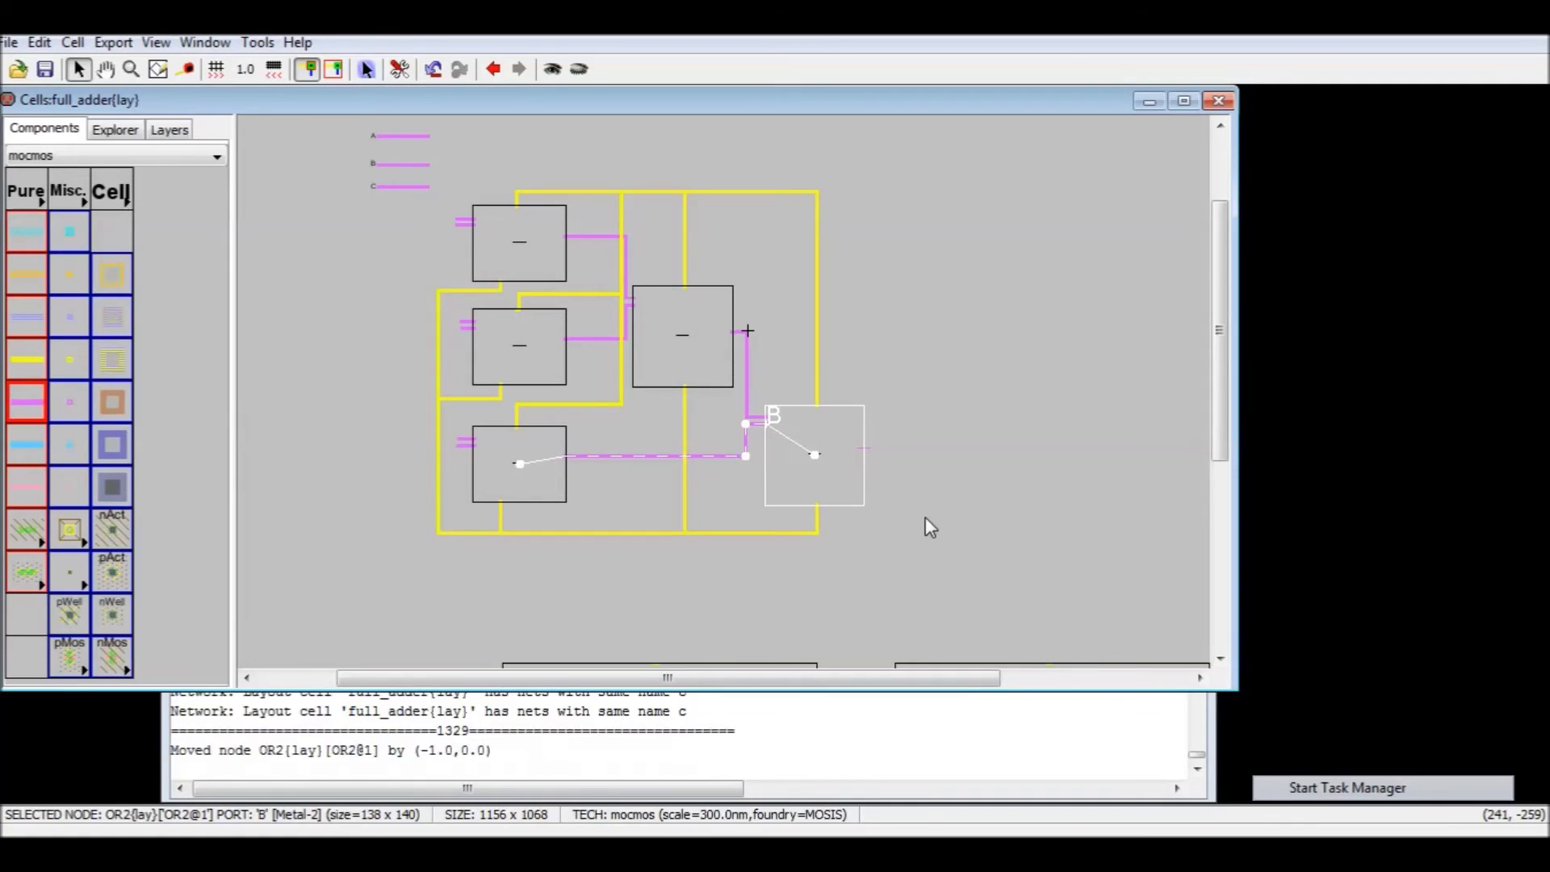
click(957, 516)
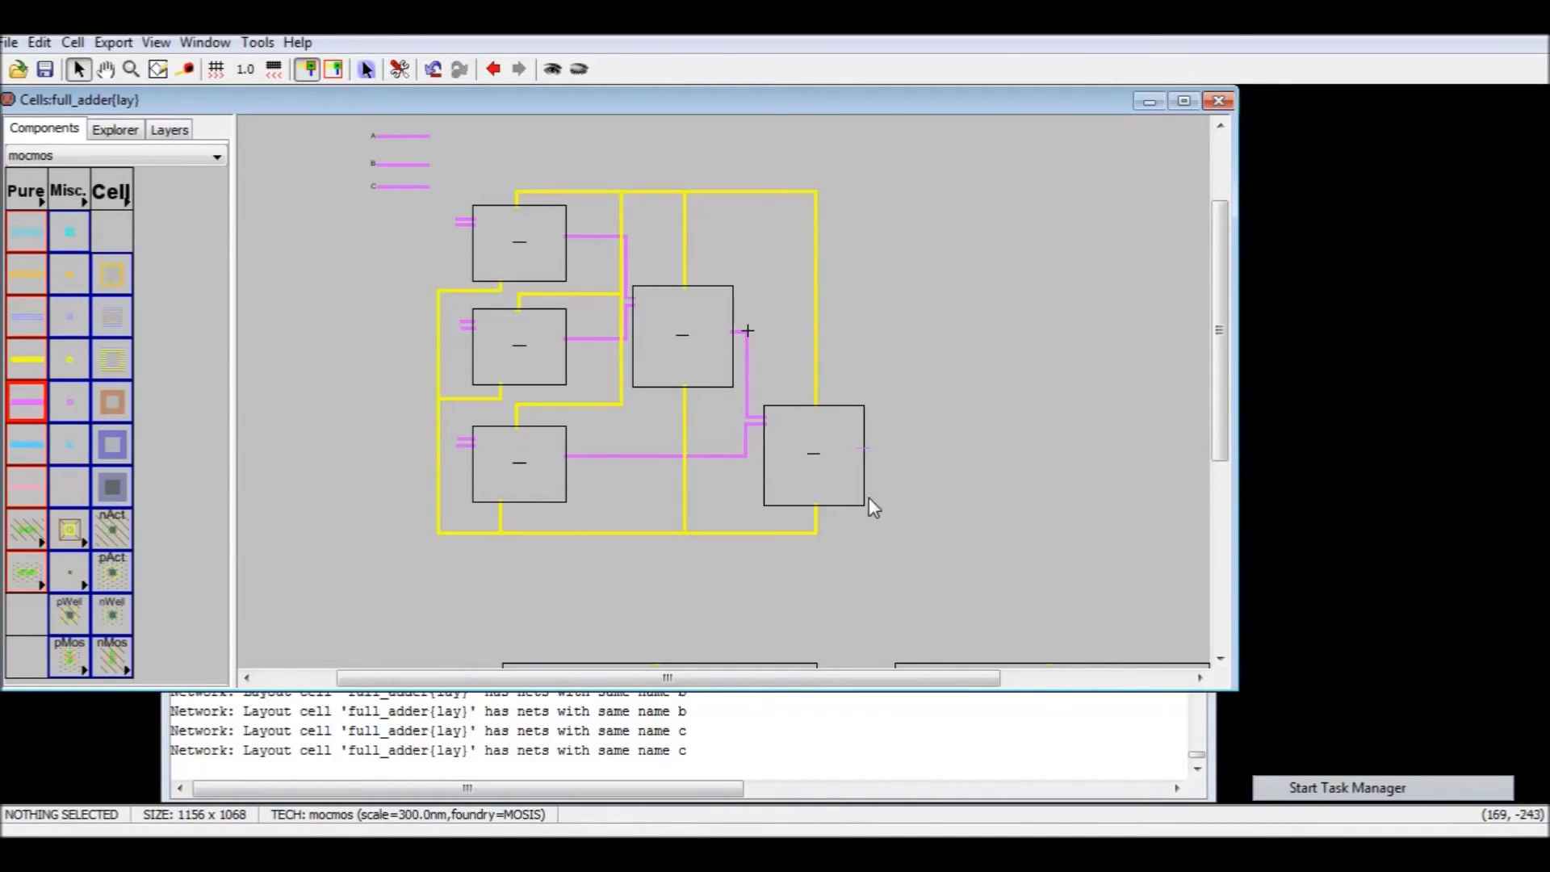
- Extend a short Metal-2 wire from the second OR2 gate's output and export its end pin as Sum
click(862, 449)
right_click(899, 450)
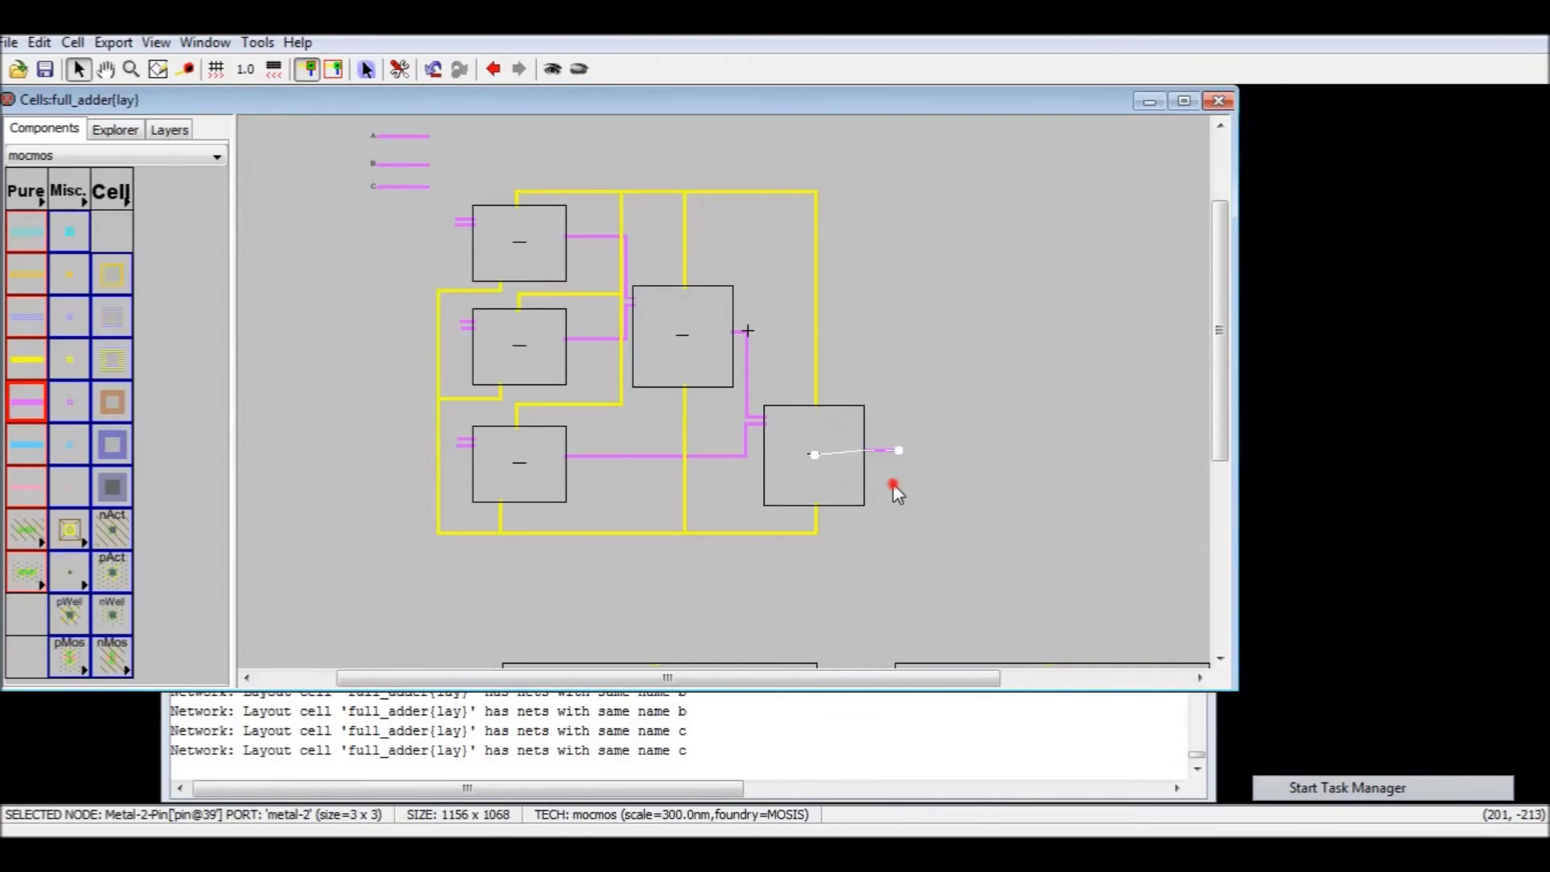
click(898, 451)
key(ctrl+e)
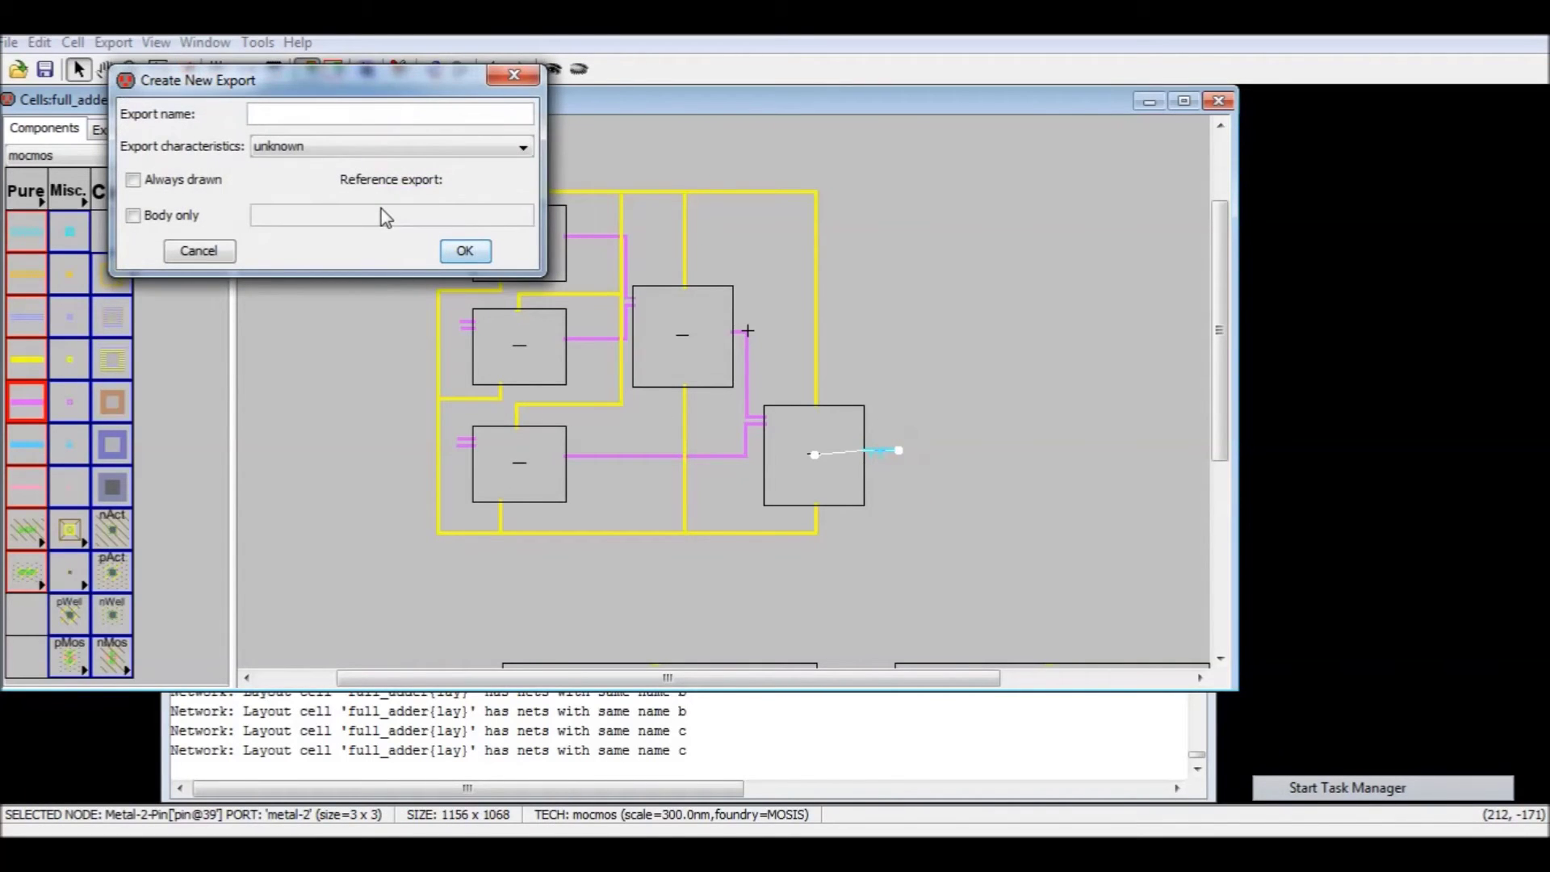
text(sUM)
key(BackSpace)
key(BackSpace)
text(Sum)
key(Return)
click(1000, 423)
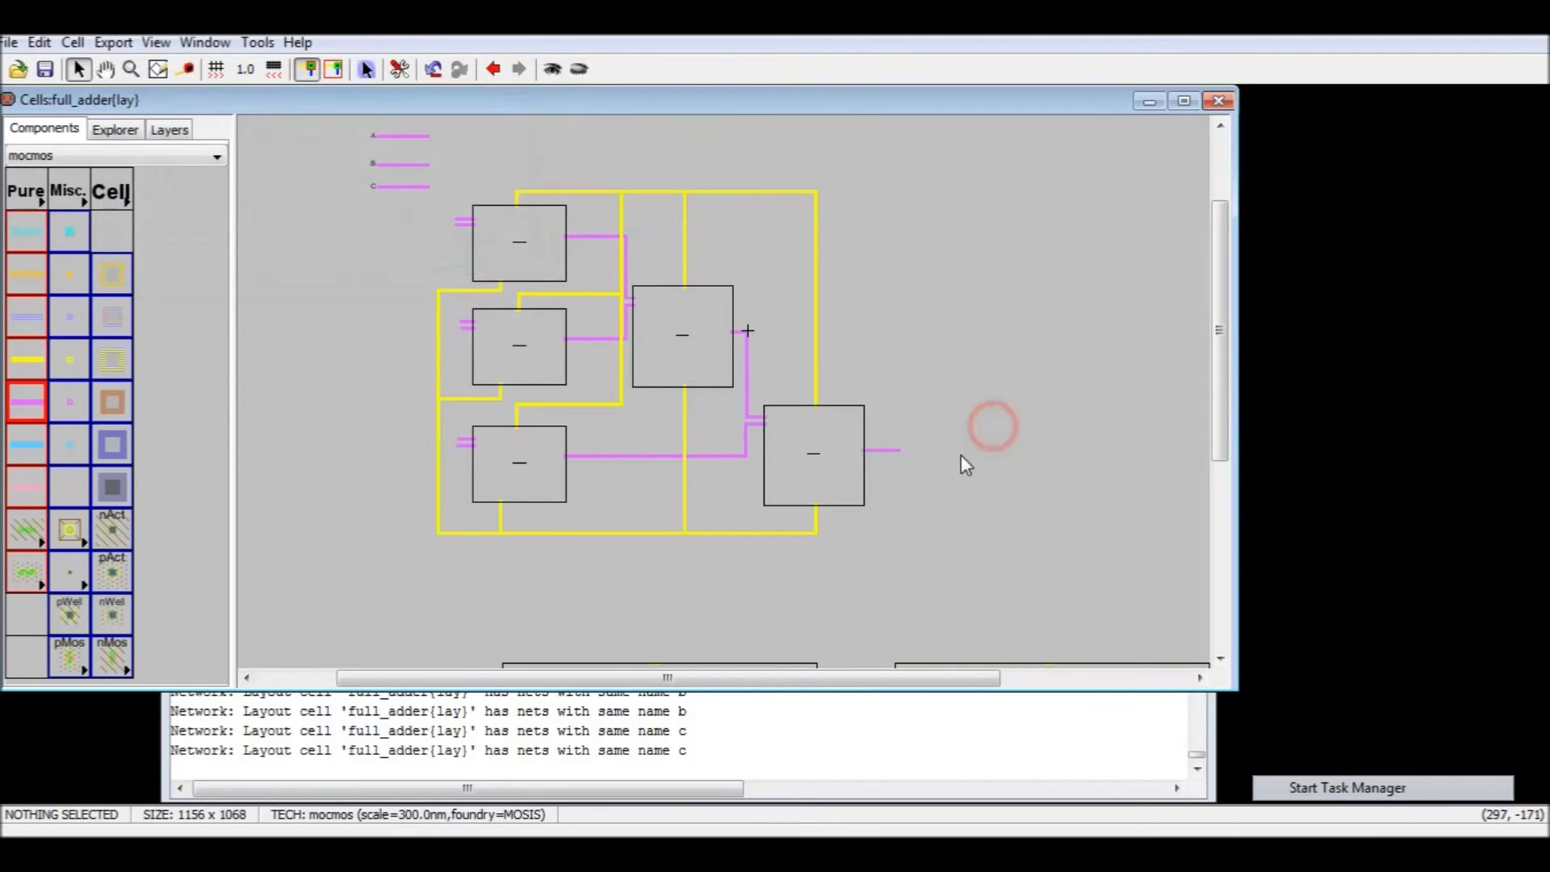
- Set the text size of the Sum export label to 10 units
key(ctrl+7)
click(1140, 531)
click(1137, 532)
click(1137, 530)
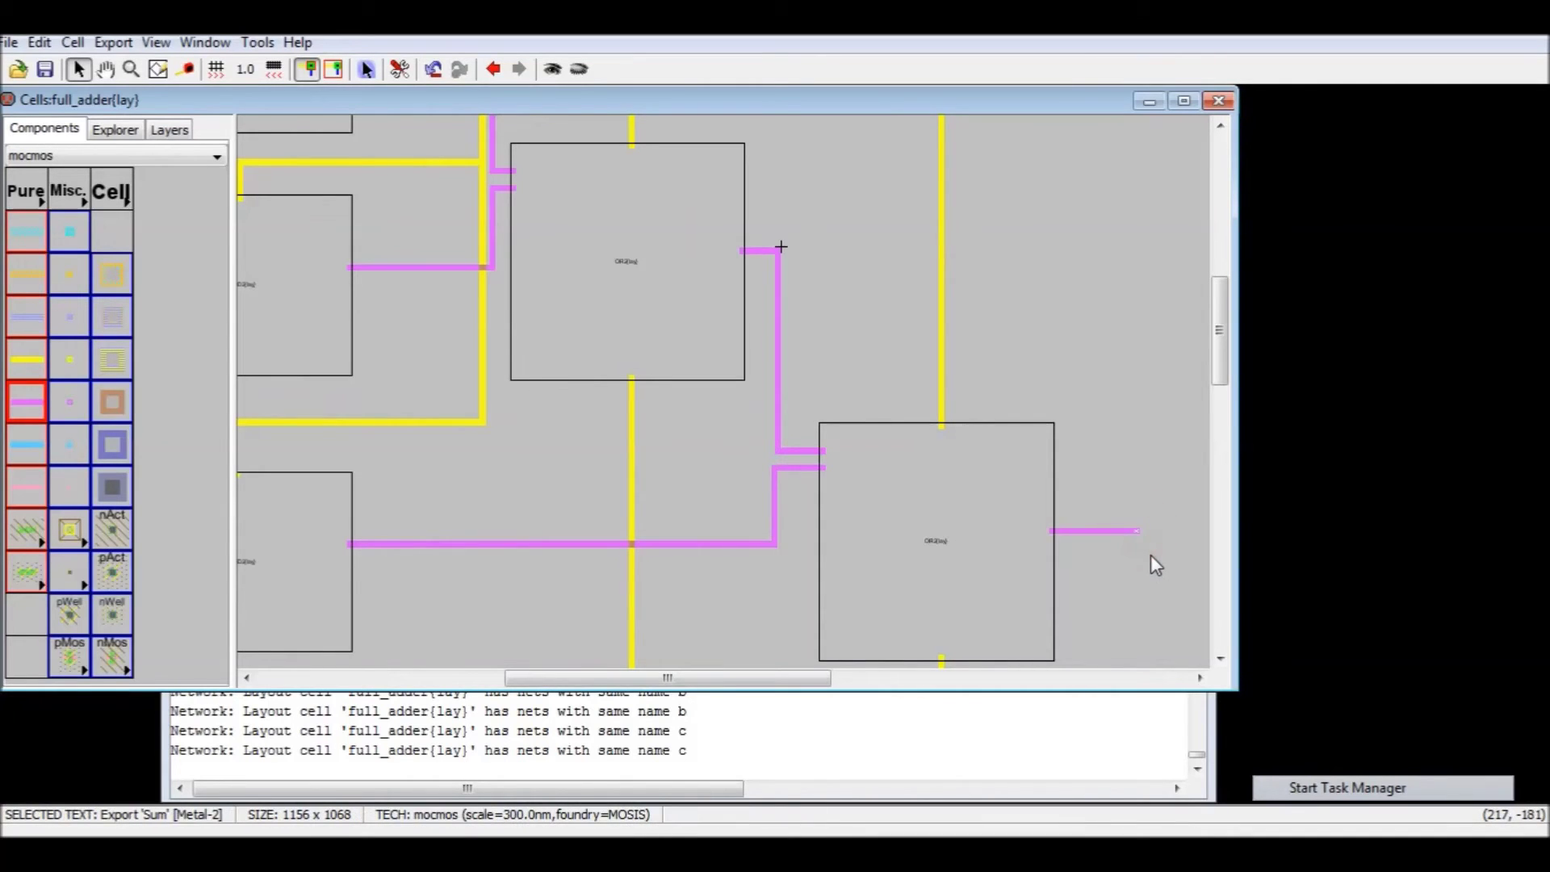
key(ctrl+i)
click(253, 251)
text(0)
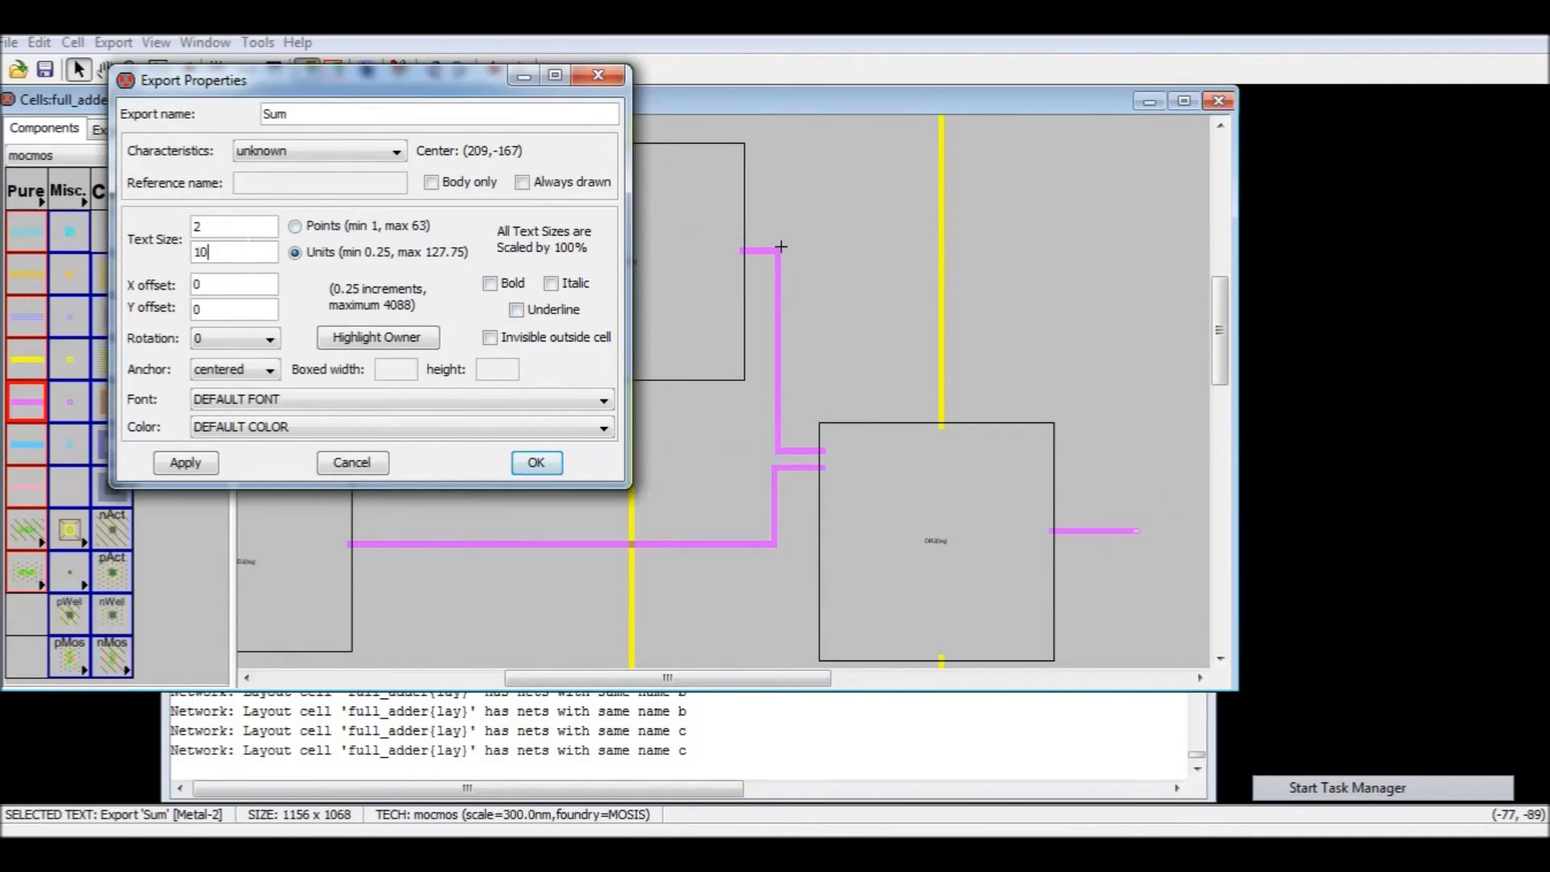
key(Return)
click(1154, 577)
- Move the right XOR2 gate down and to the right, away from the left XOR2 gate
ctrl+scroll(1128, 588, down, 2)
scroll(1102, 574, down, 3)
scroll(1050, 403, down, 1)
ctrl+scroll(1010, 410, down, 1)
drag(710, 546, 677, 552)
drag(926, 541, 916, 551)
double_click(915, 551)
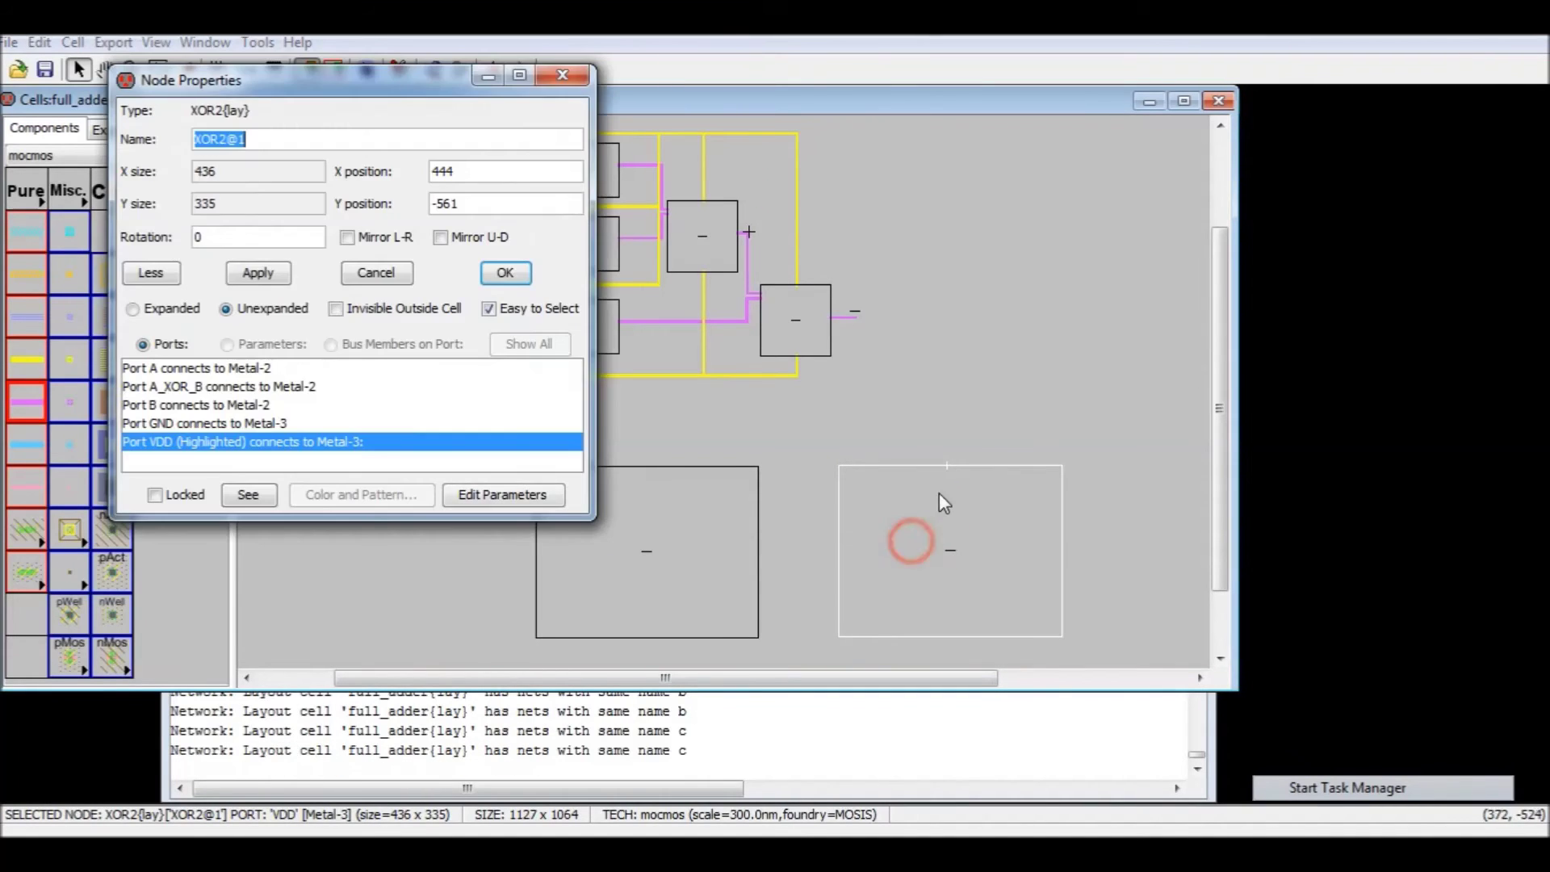
click(962, 414)
drag(952, 494, 1014, 536)
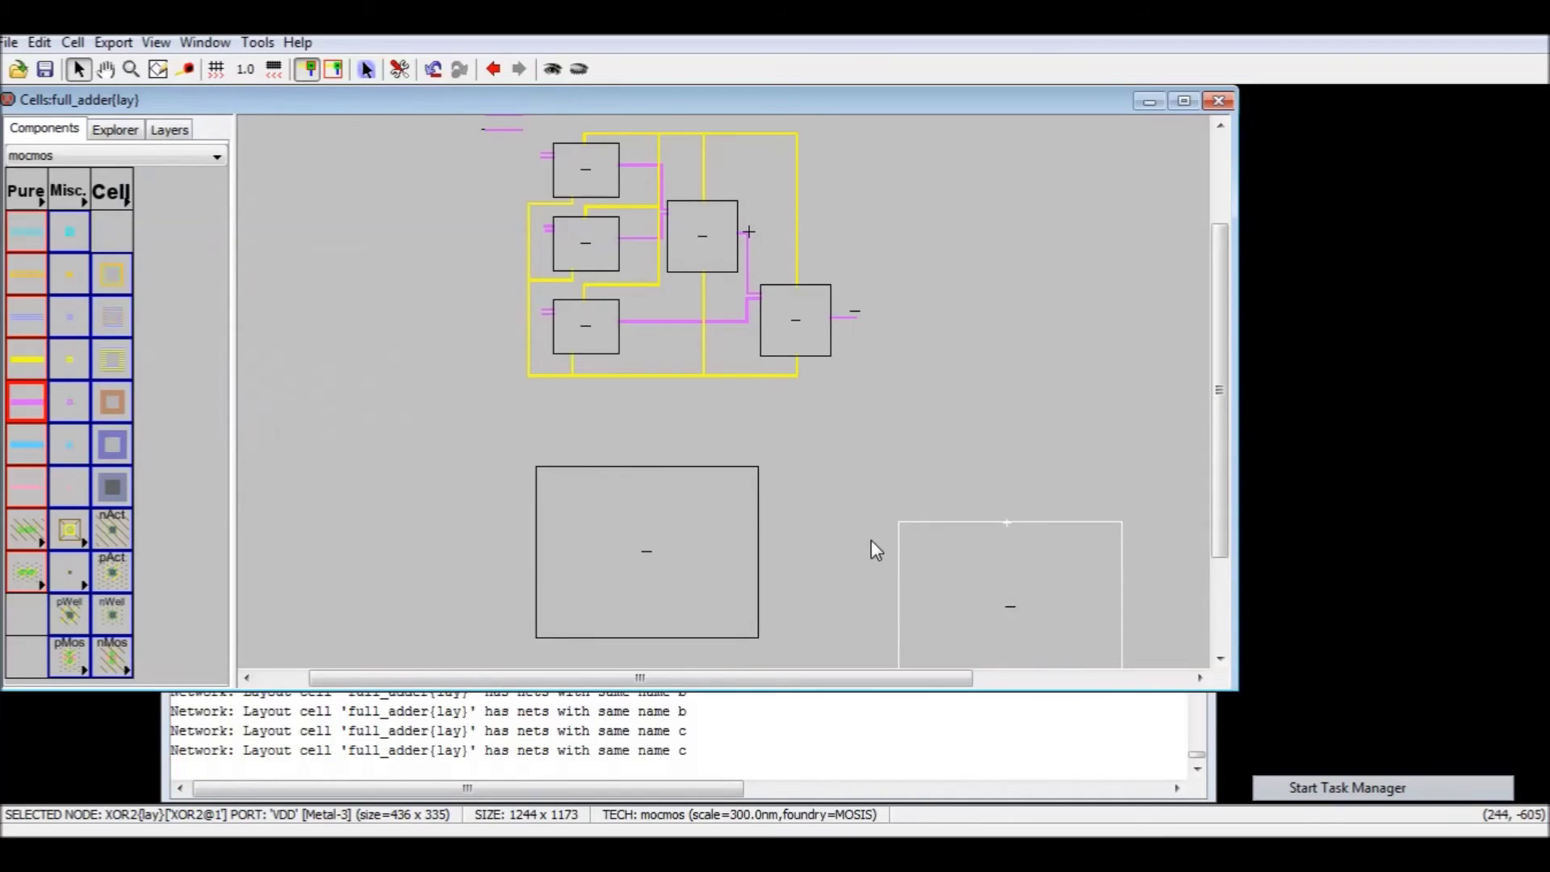
- Route a Metal-3 wire between the VDD ports of both XOR2 gates and shift its left vertical segment right
right_drag(1007, 522, 646, 467)
click(610, 444)
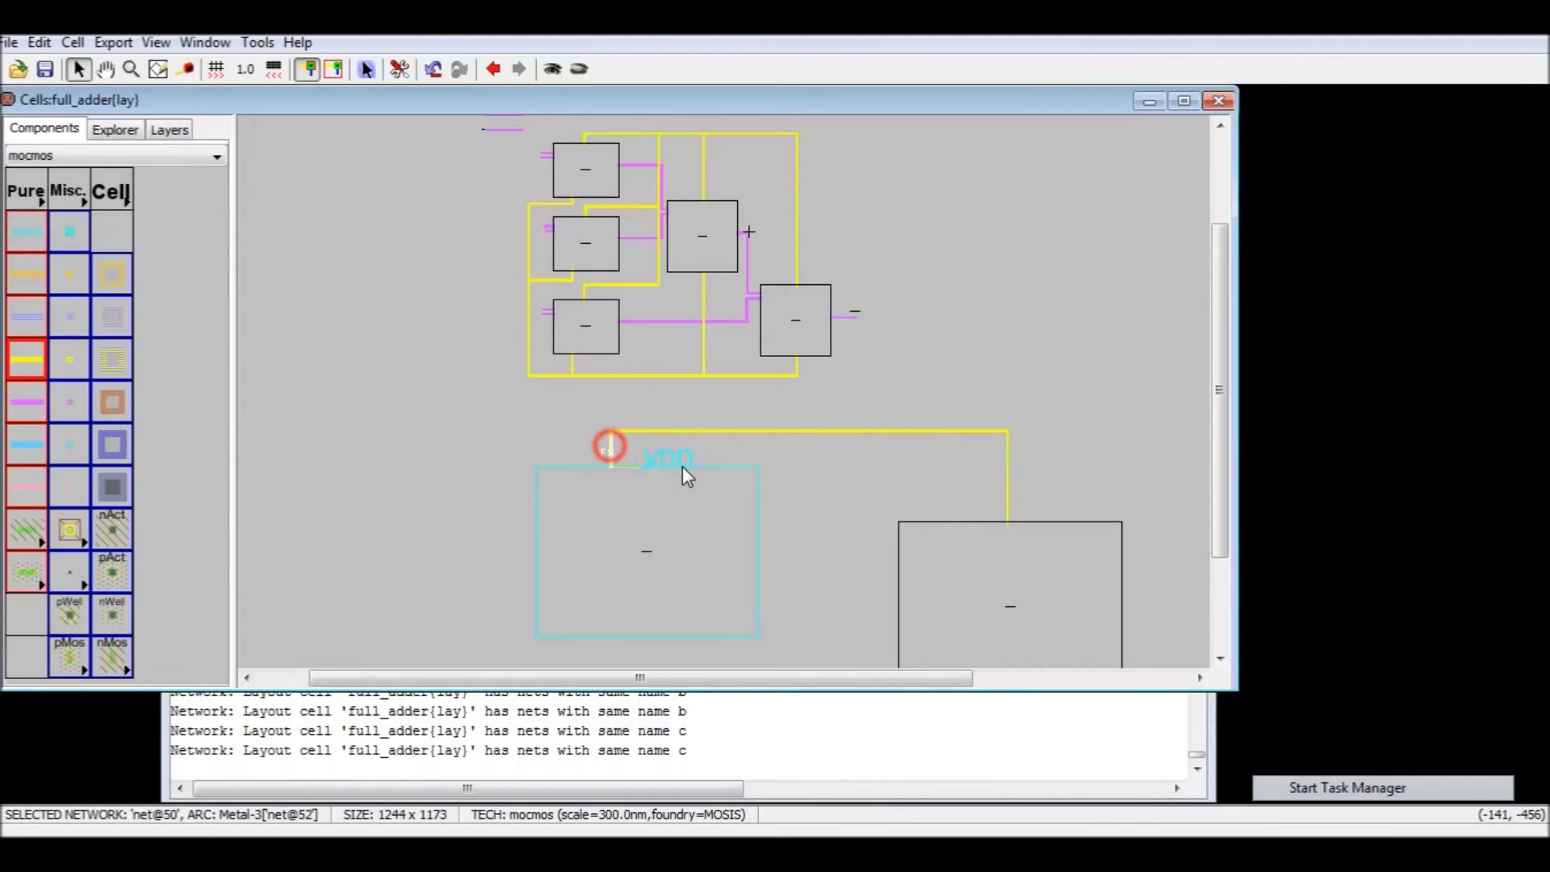
key(Right)
key(Right)
key(Right)
key(Right)
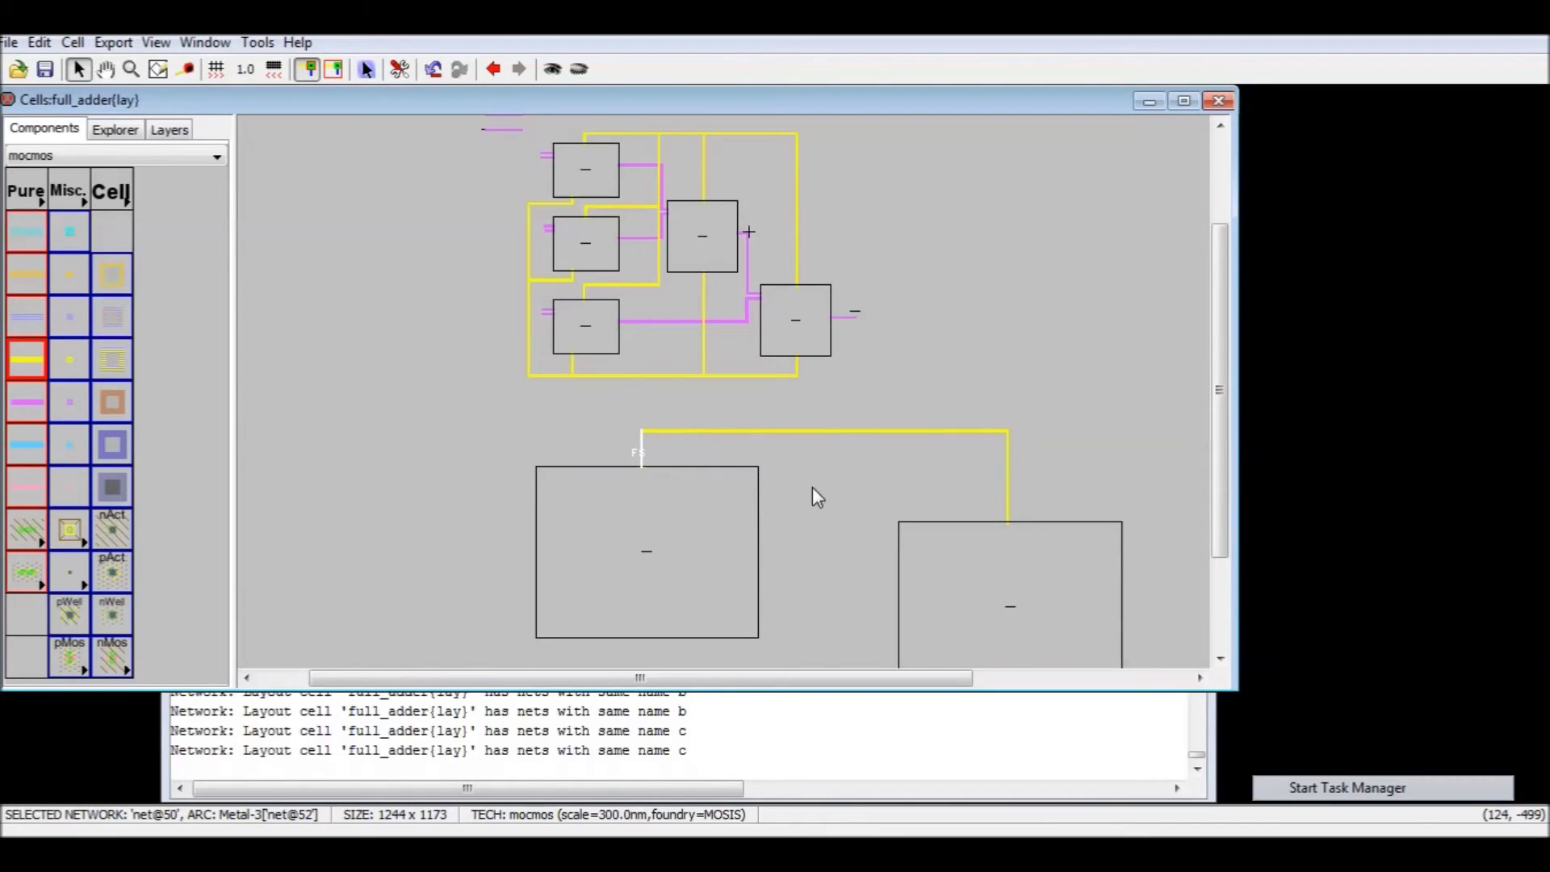
- Run a design-rule check on the full_adder layout
click(813, 487)
key(F5)
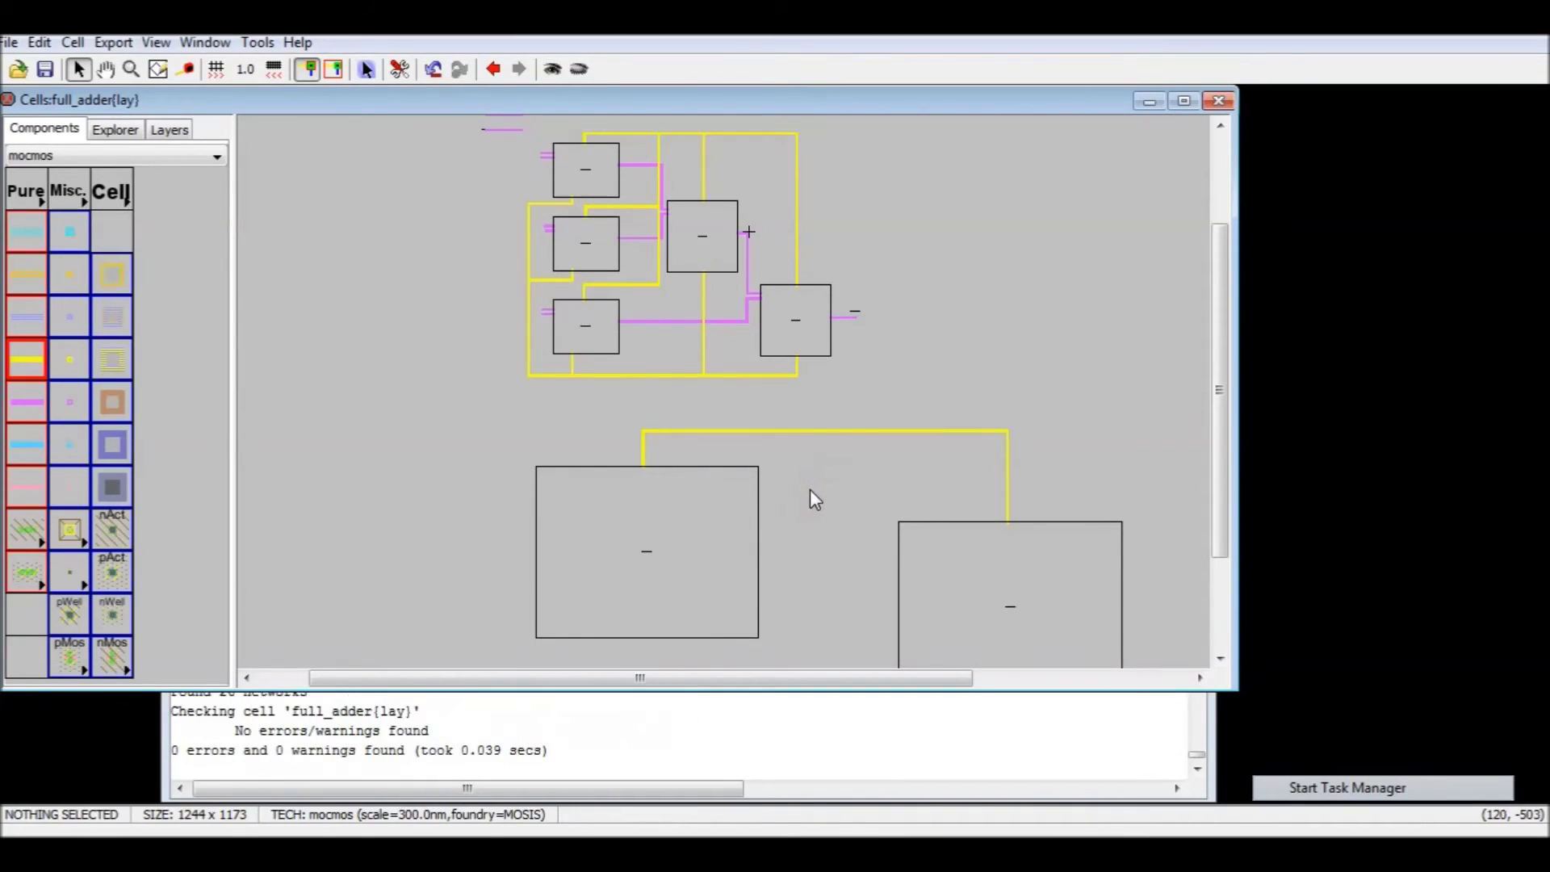
- Route a Metal-3 wire between the GND ports of both XOR2 gates, shift its left vertical segment right, and save the library
scroll(825, 551, down, 3)
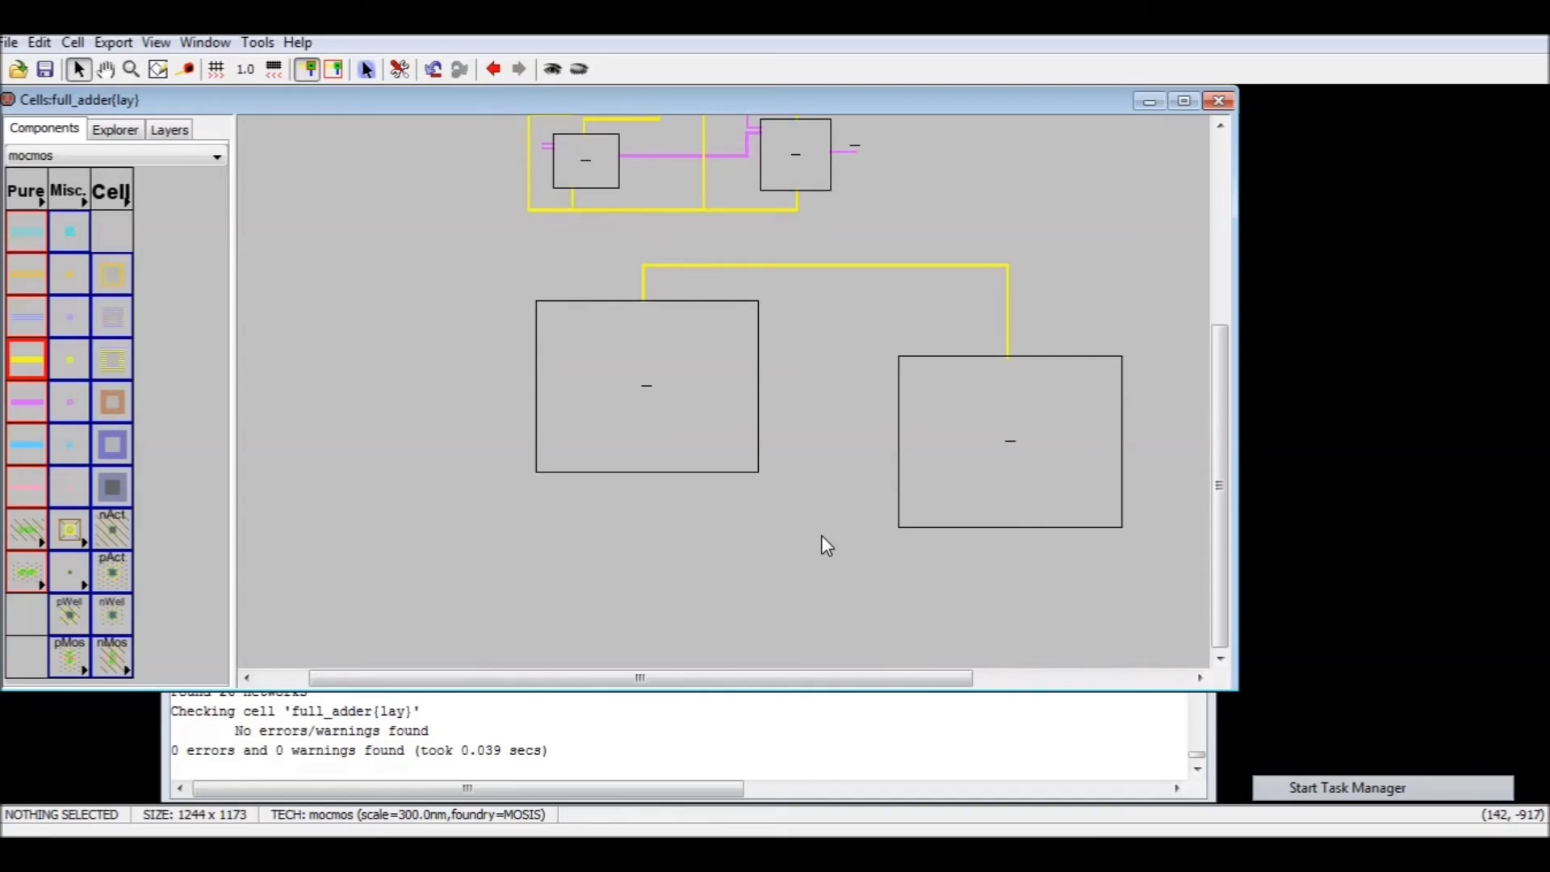
click(1038, 521)
right_drag(1011, 530, 996, 582)
mouse_move(1002, 581)
right_down()
mouse_move(622, 578)
mouse_move(642, 472)
right_up()
click(621, 531)
key(shift+Right)
key(shift+Right)
key(shift+Right)
key(shift+Right)
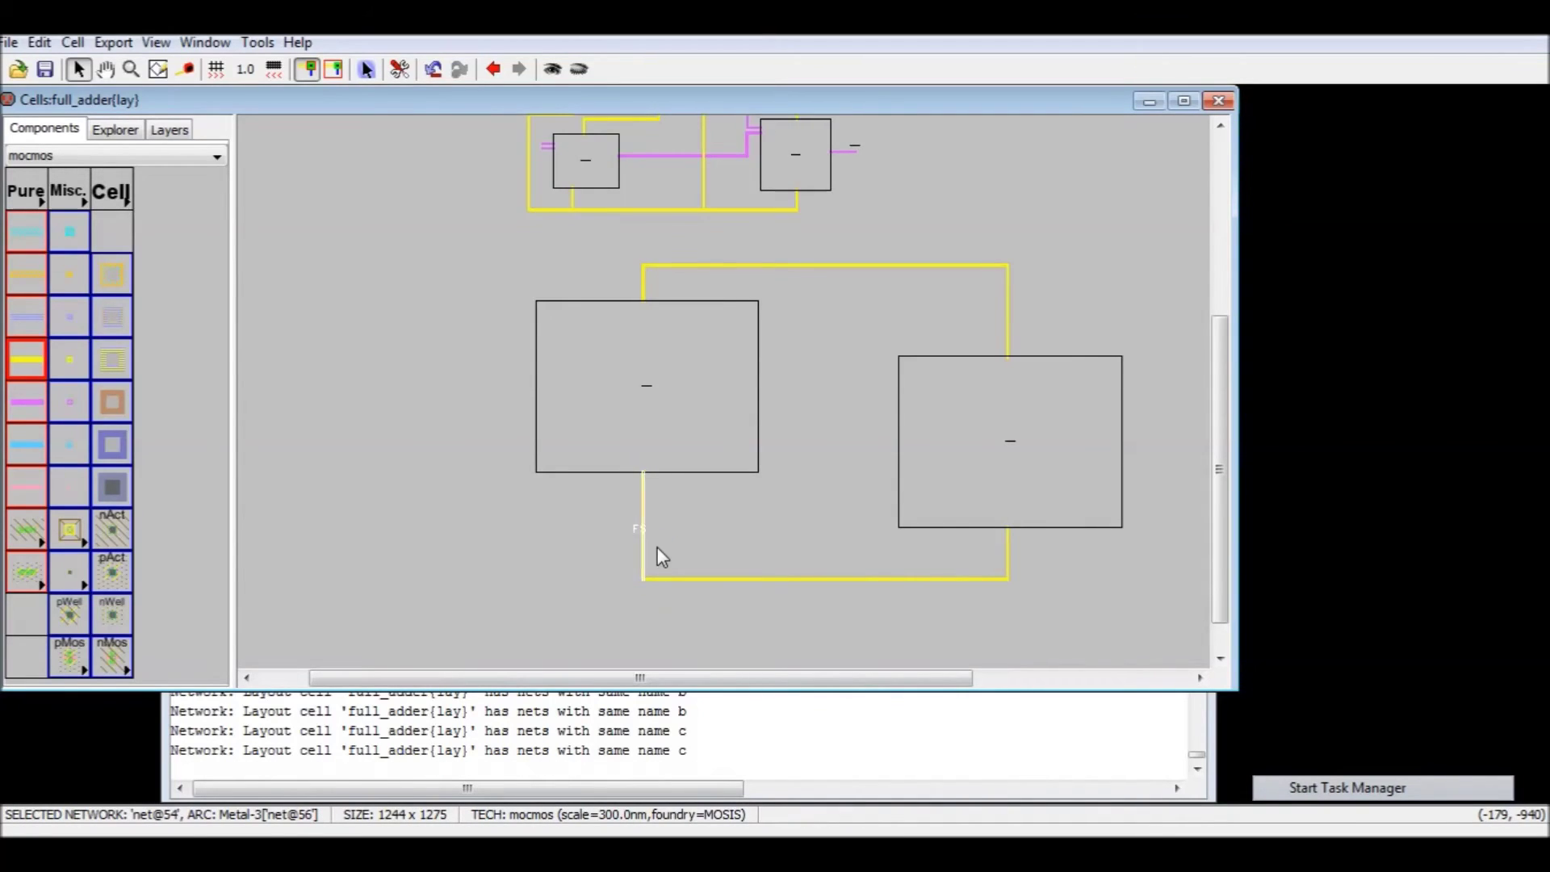
click(601, 552)
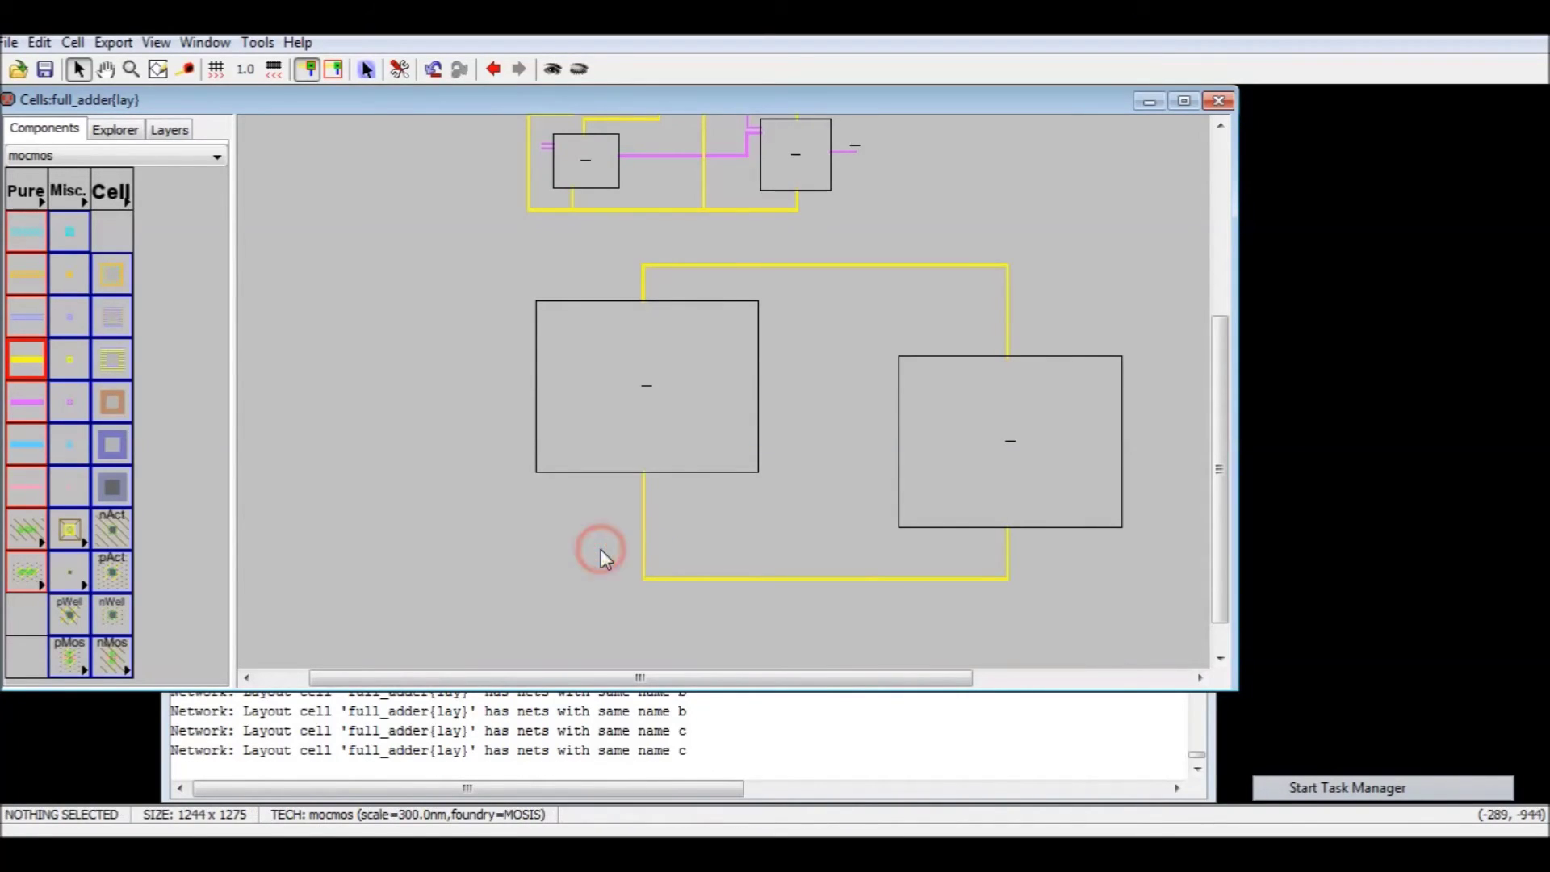
click(45, 68)
click(436, 386)
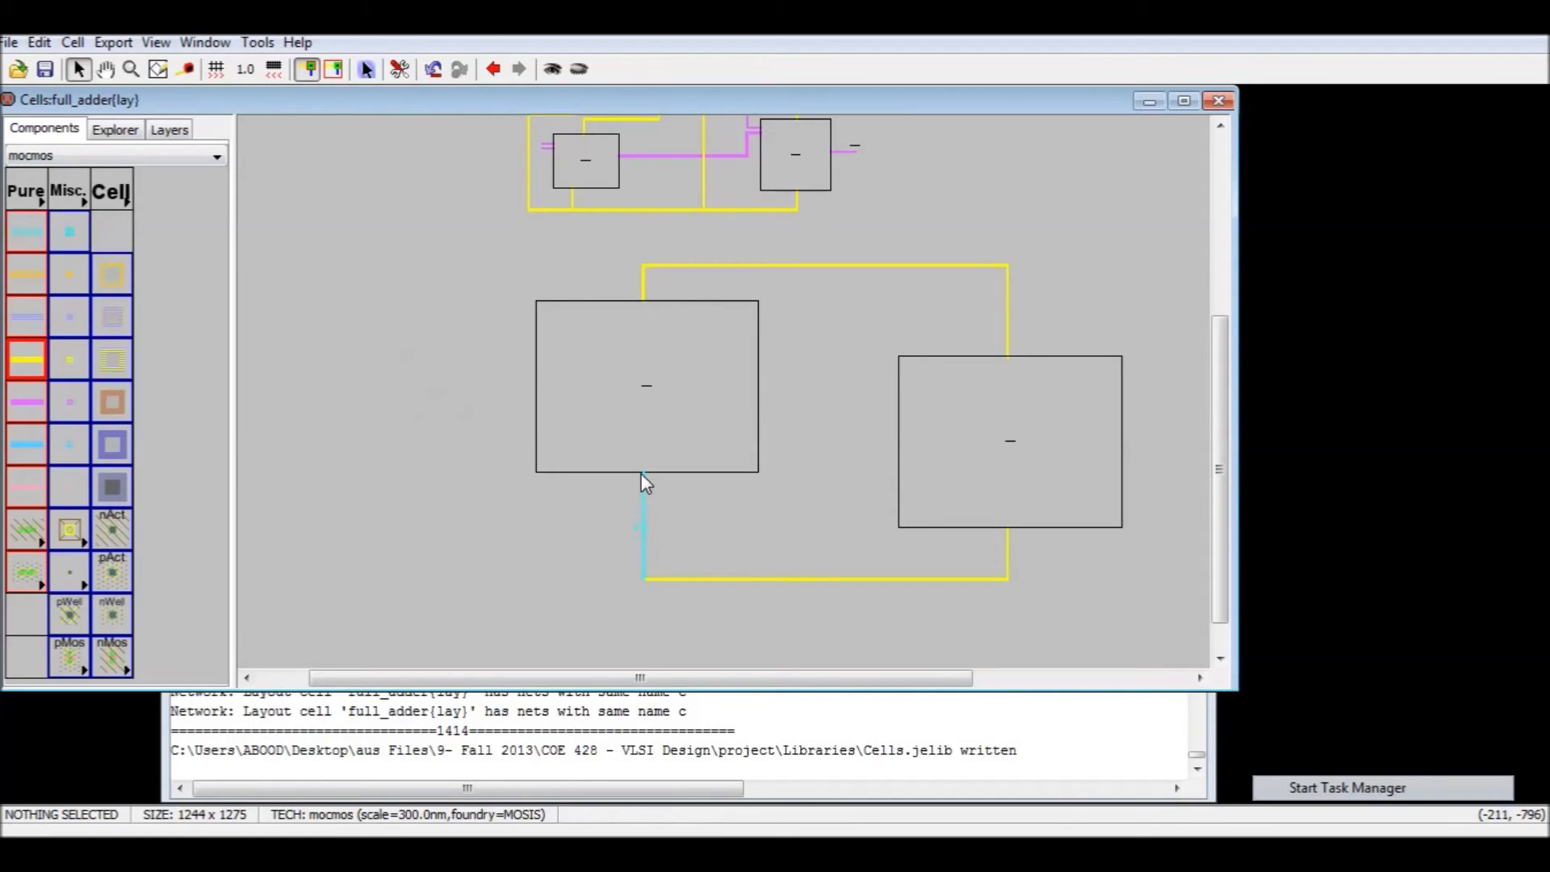
- Extend short Metal-2 wires outward from the A and B inputs of the left XOR2 gate
click(834, 426)
right_click(539, 318)
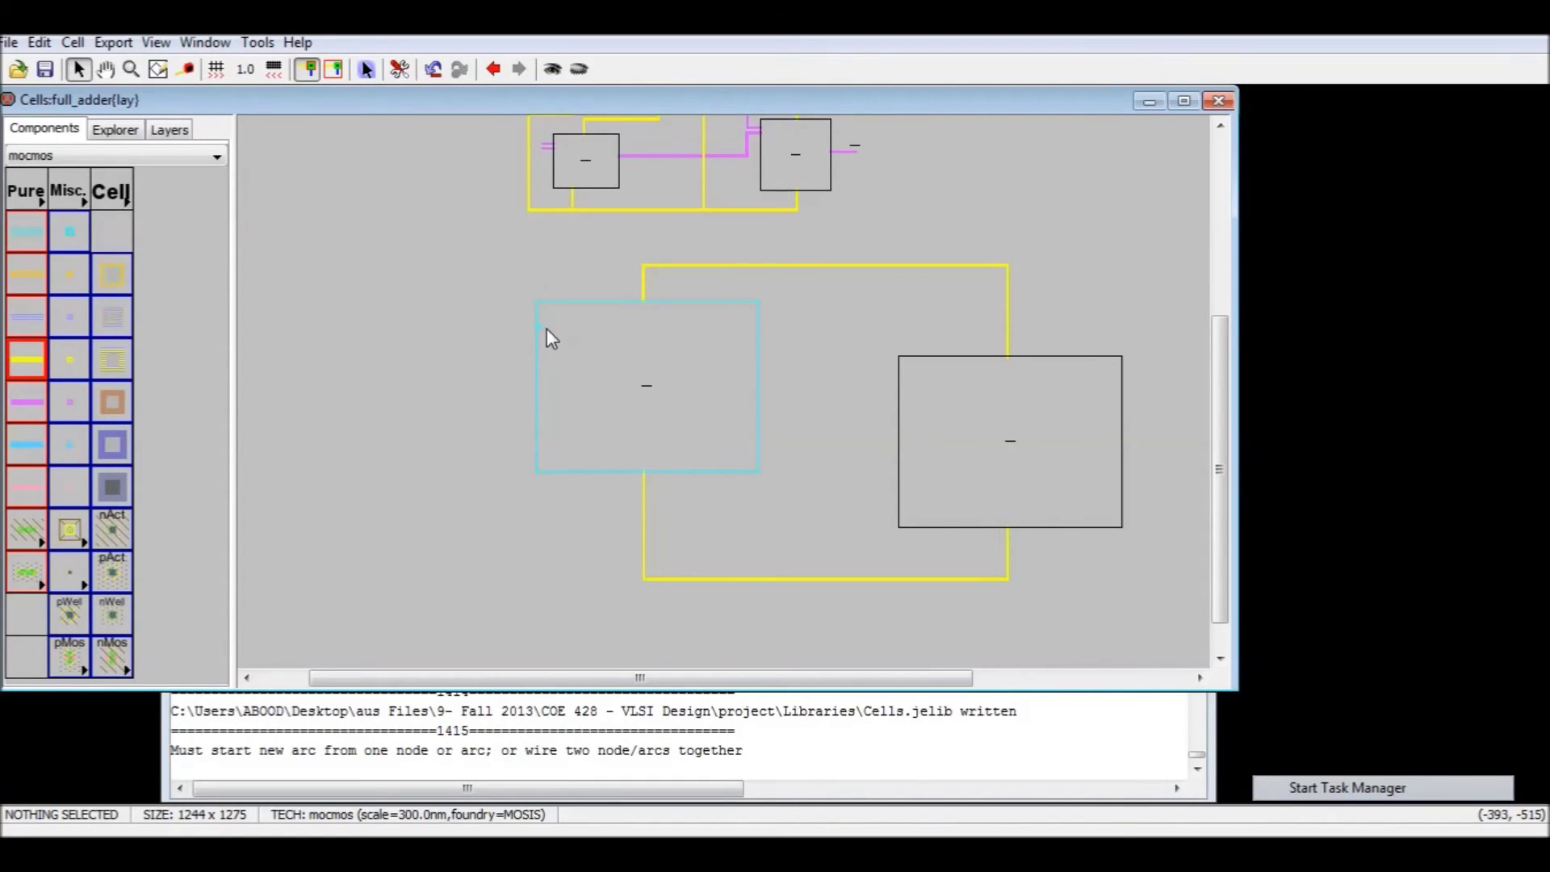
click(536, 316)
right_click(507, 321)
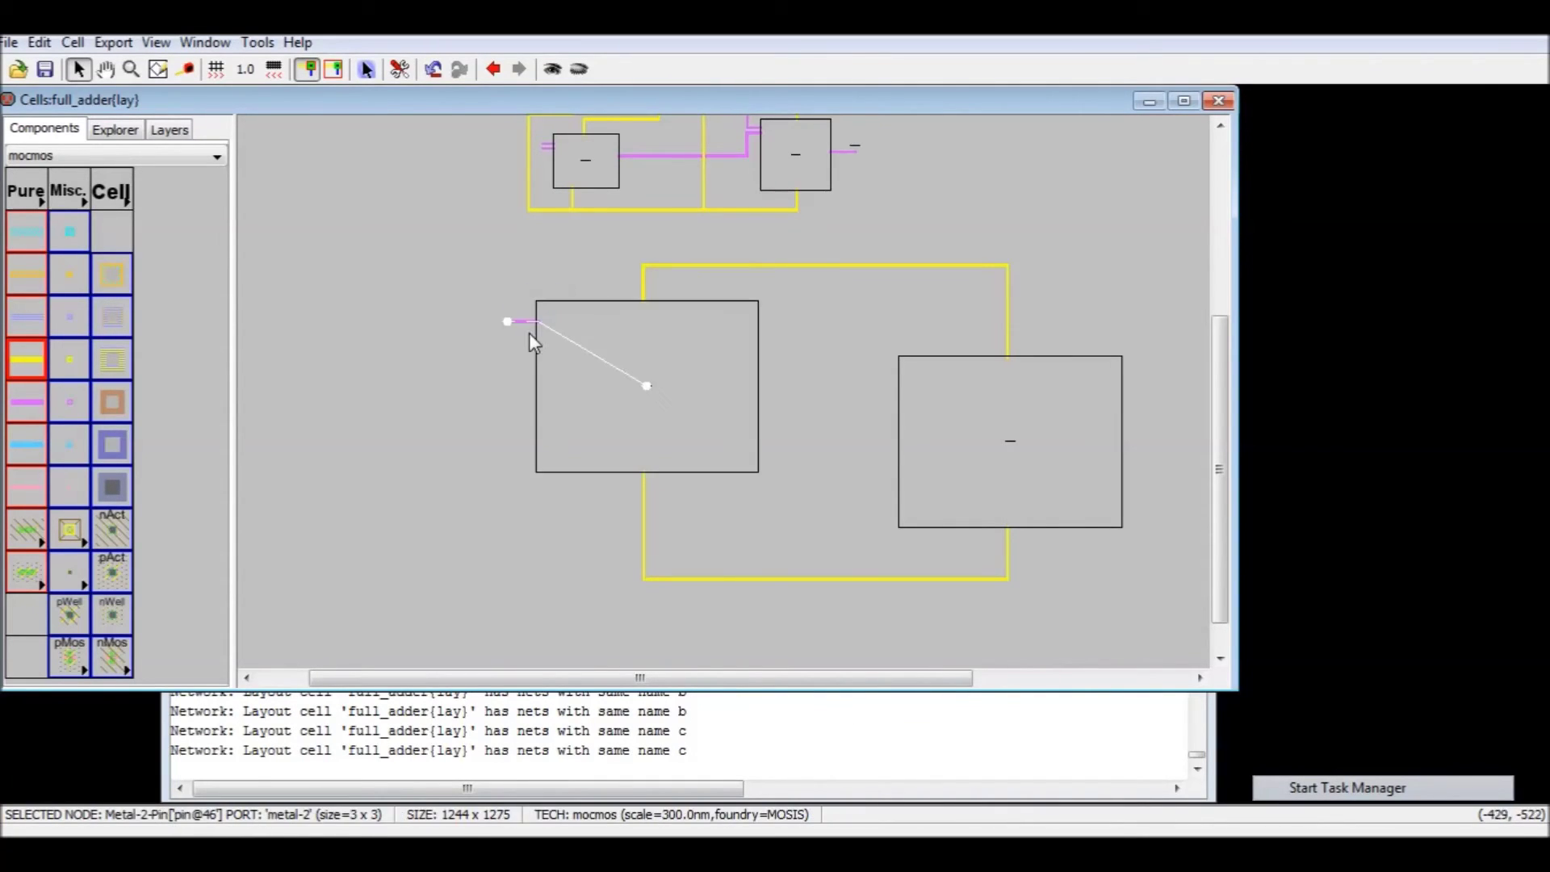
click(539, 331)
right_click(539, 331)
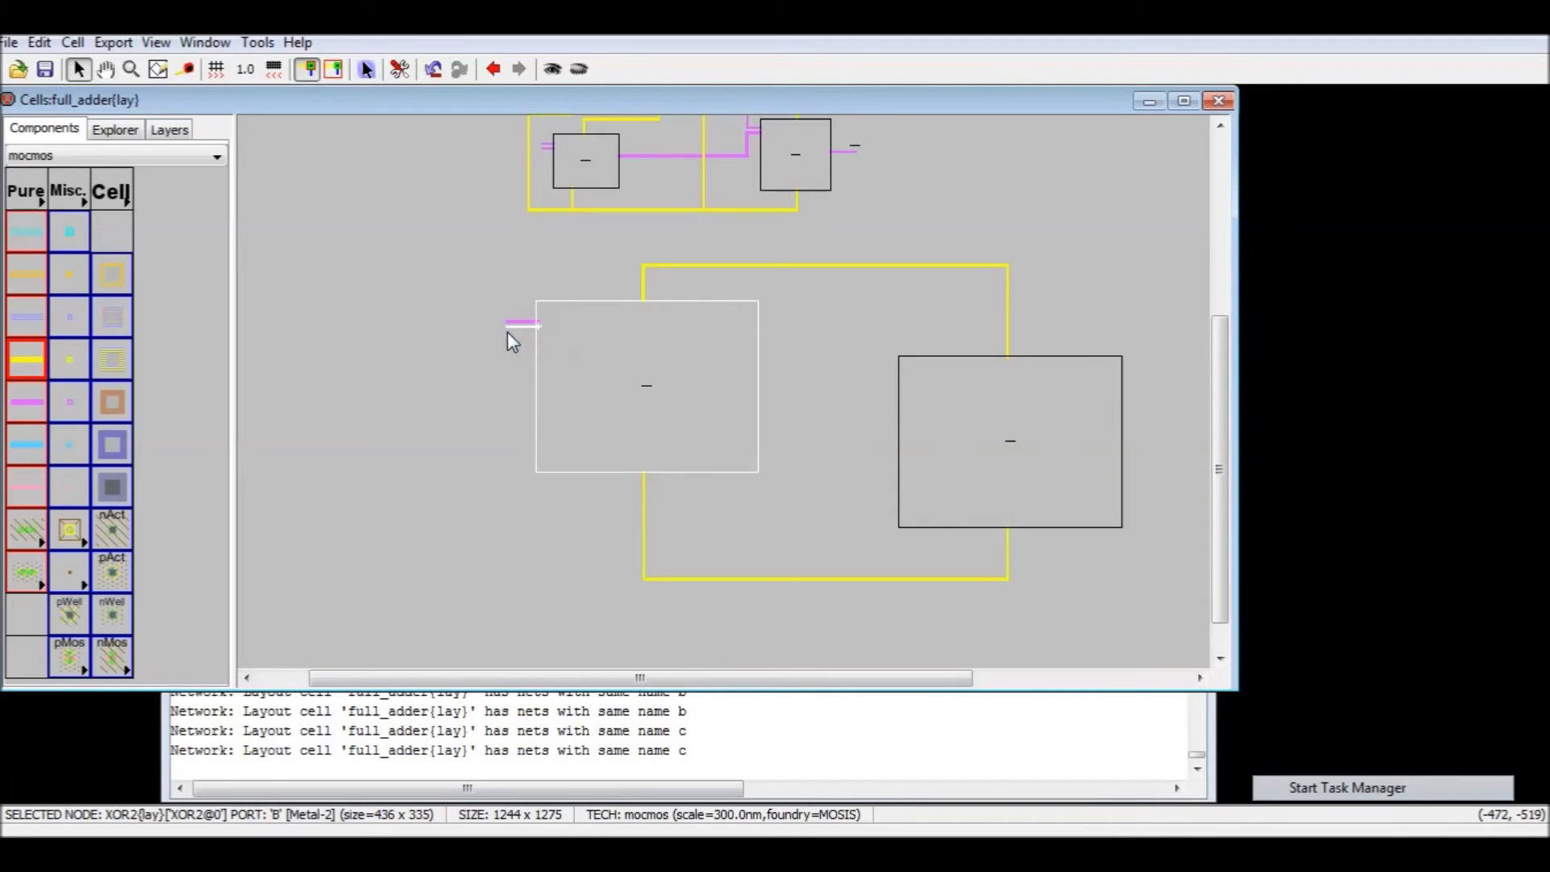
right_click(507, 331)
click(516, 370)
- Extend short Metal-2 wires outward from the A and B inputs of the right XOR2 gate
key(ctrl+7)
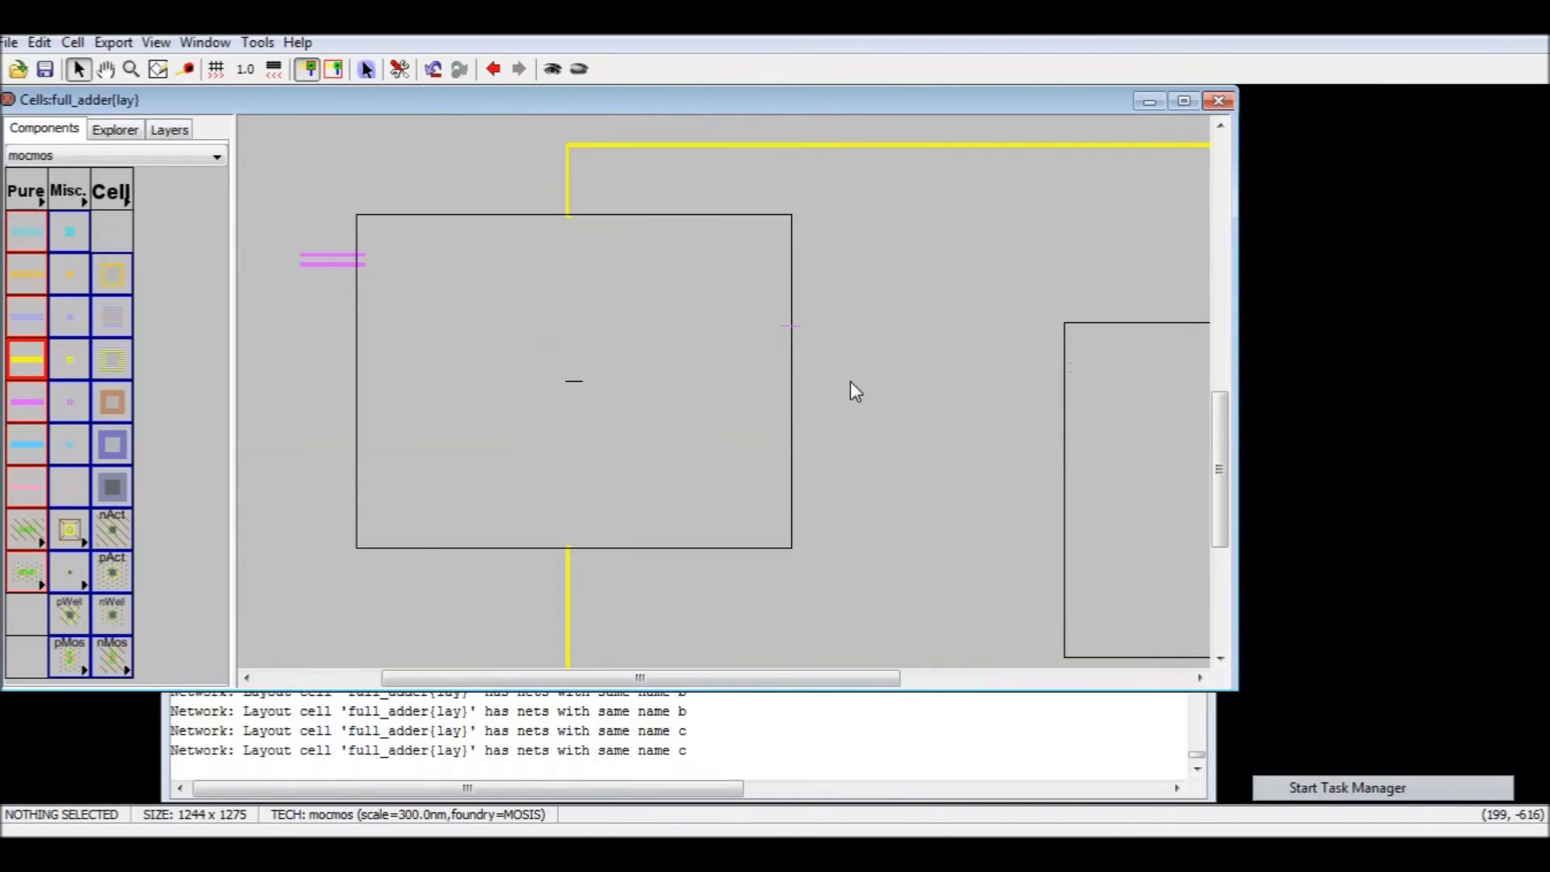
click(1067, 364)
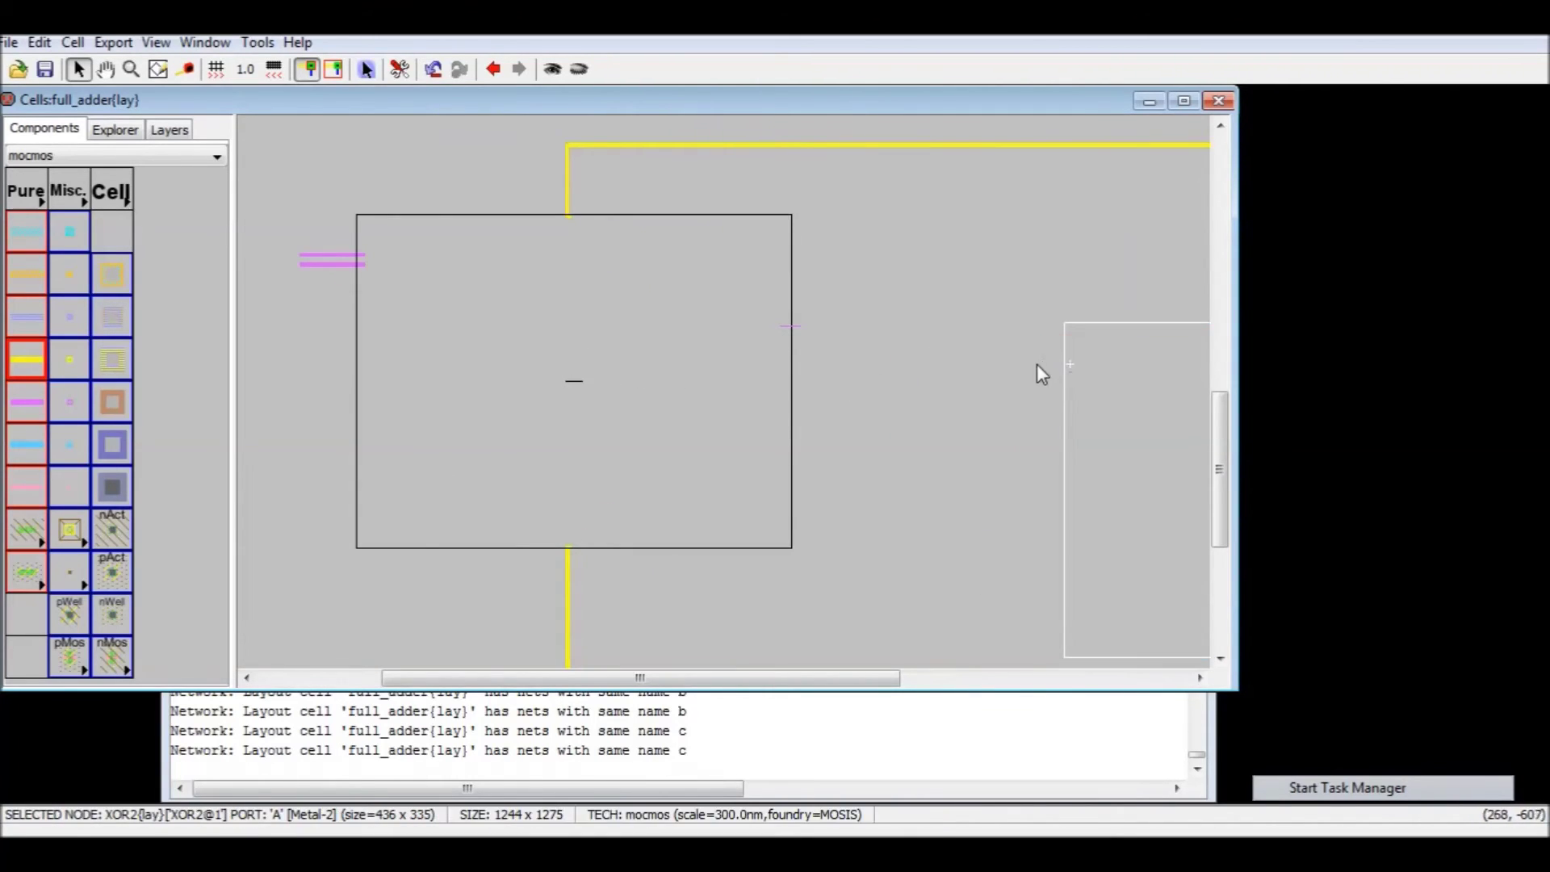
click(1064, 363)
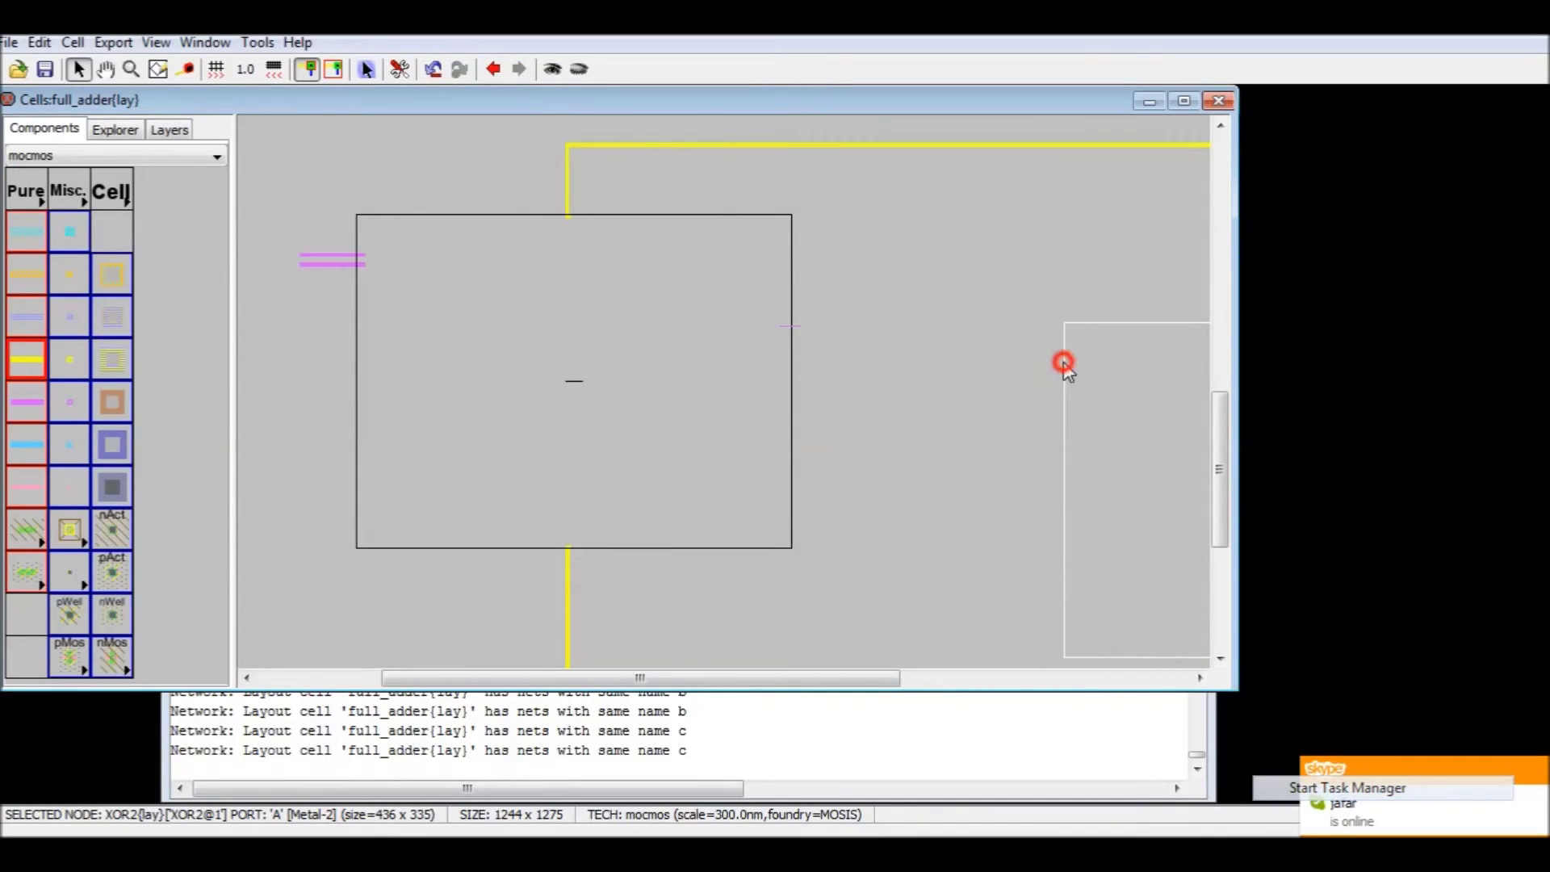
right_click(1022, 363)
click(1063, 375)
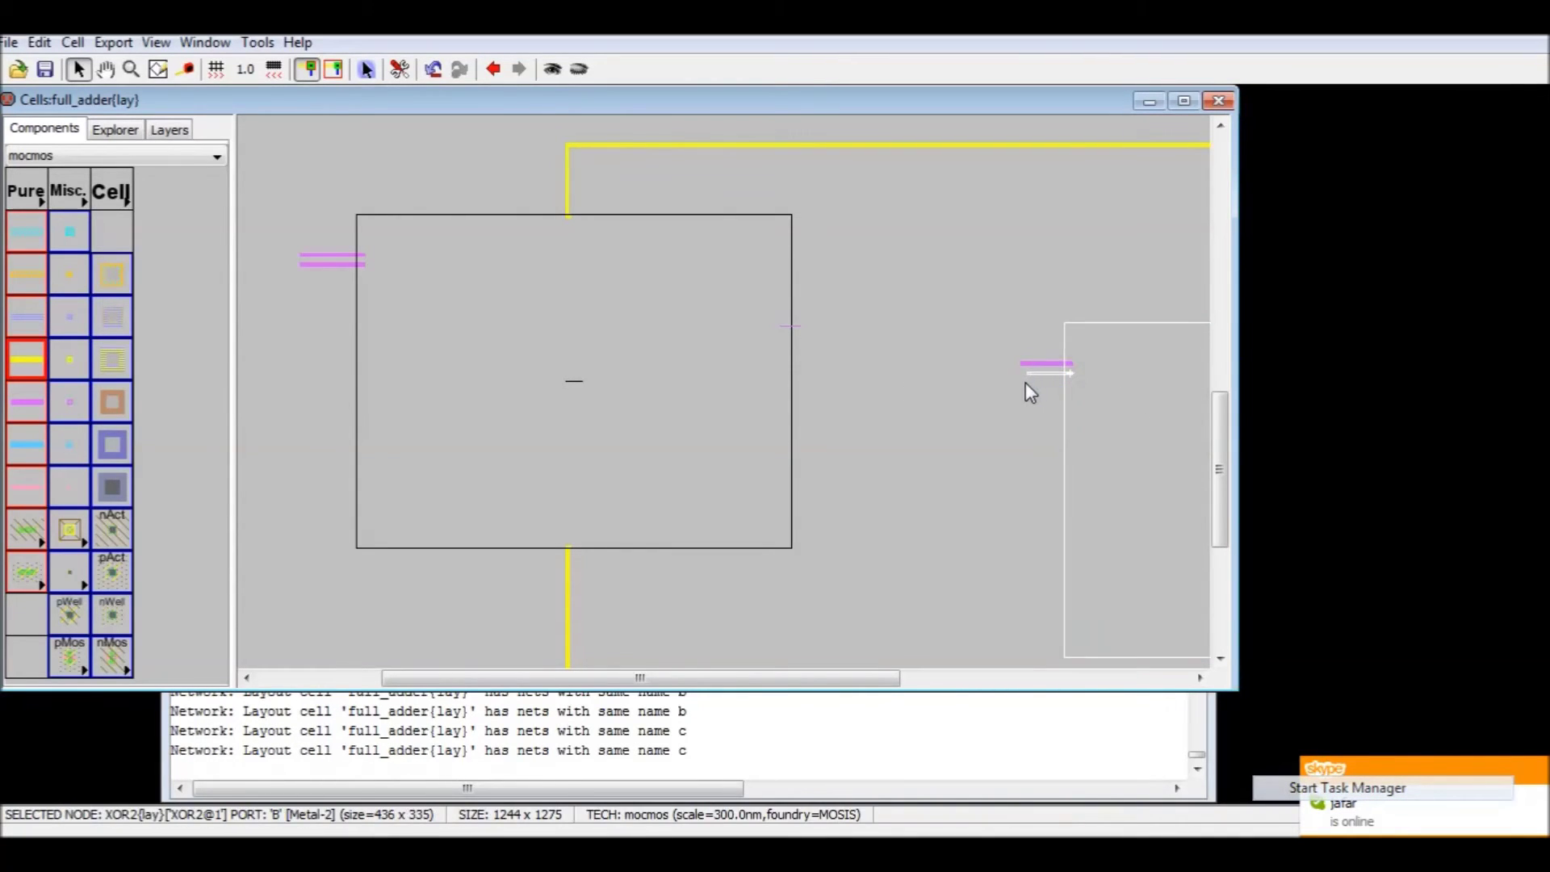
right_click(1023, 381)
click(1007, 433)
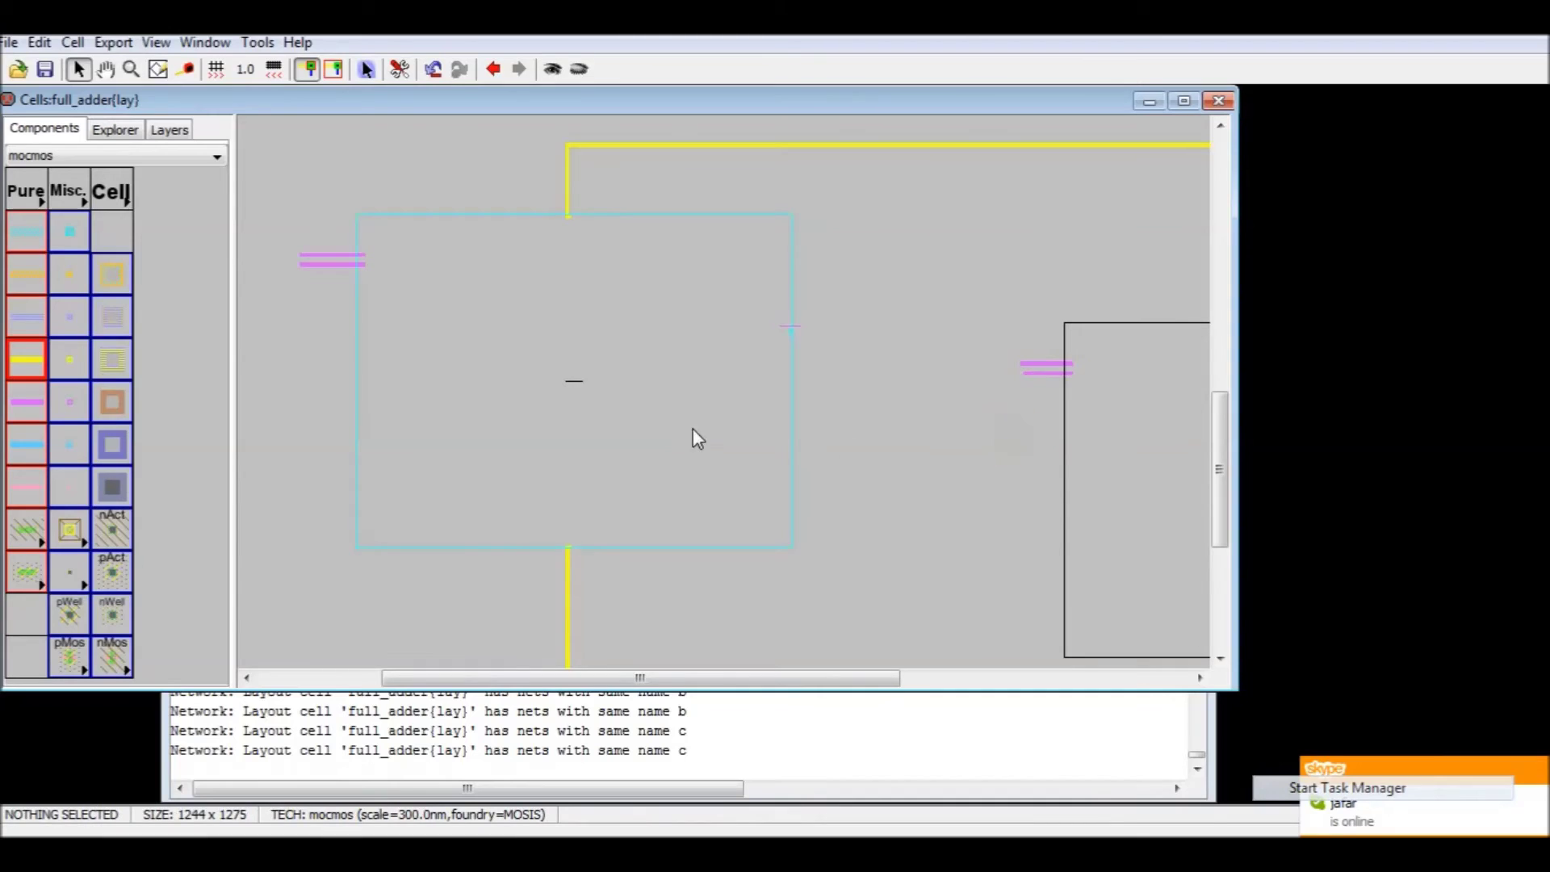
- Connect the left XOR2 gate's A_XOR_B output to the right XOR2 gate's A input wire in Metal-2
right_drag(1025, 364, 801, 341)
click(743, 380)
click(552, 69)
ctrl+scroll(809, 441, up, 1)
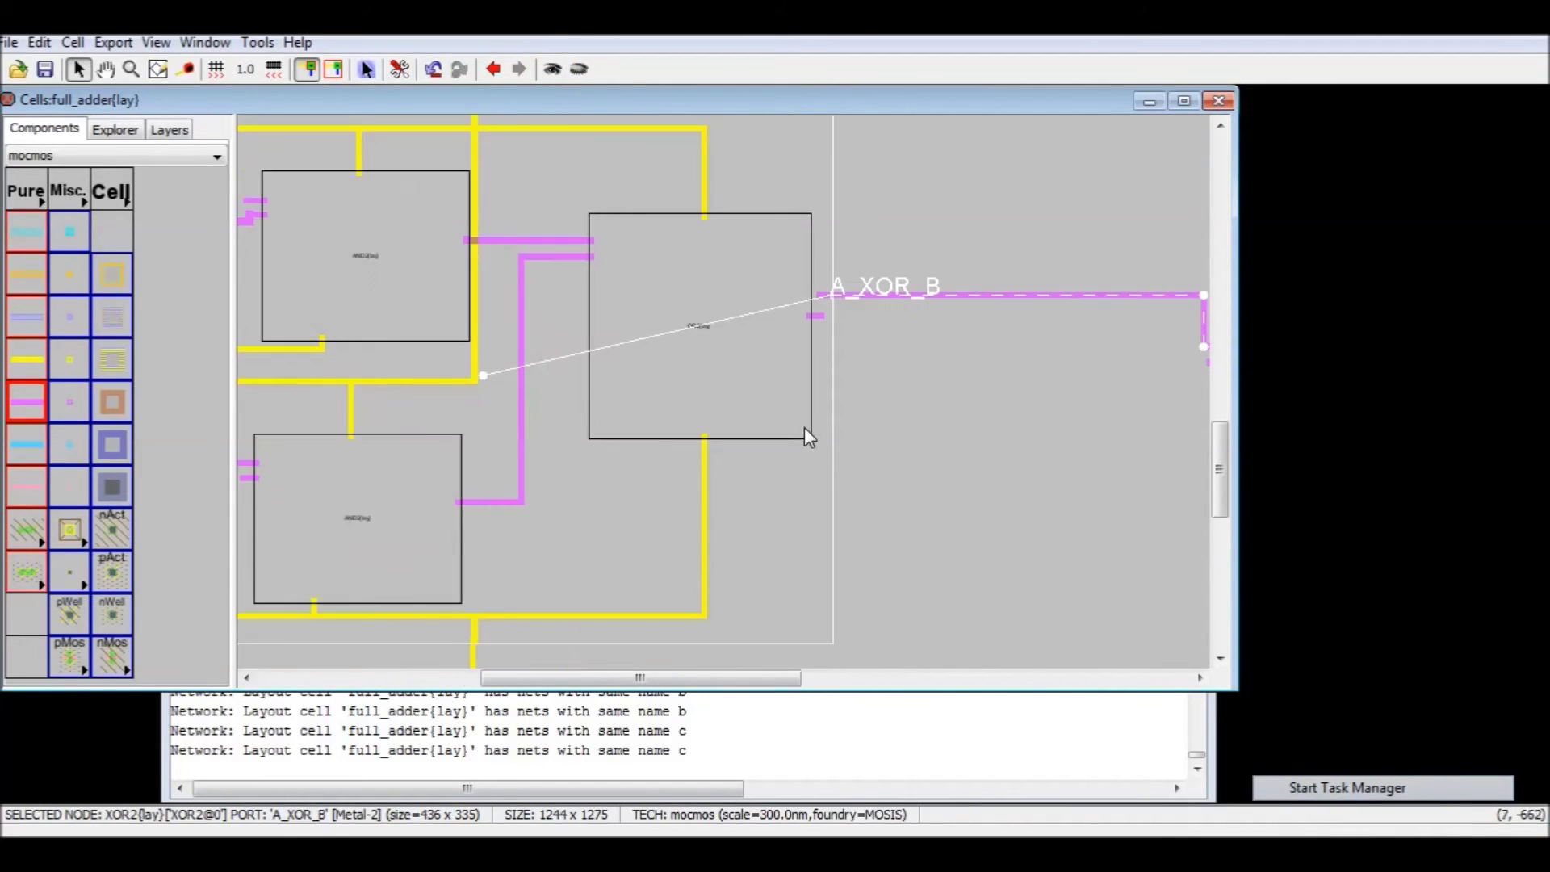
click(578, 69)
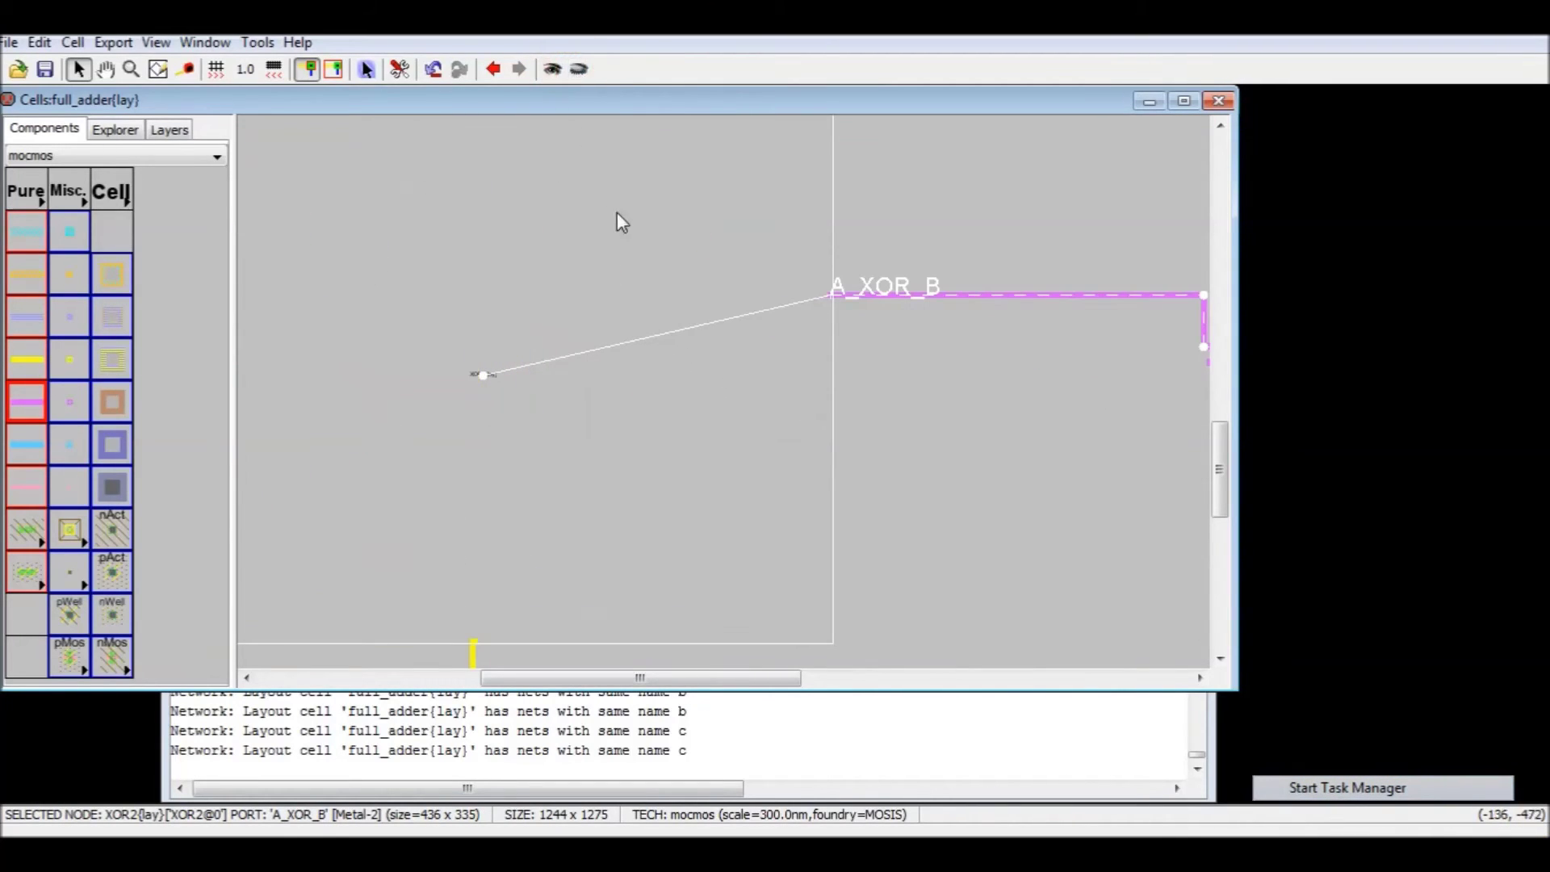
ctrl+scroll(734, 415, down, 1)
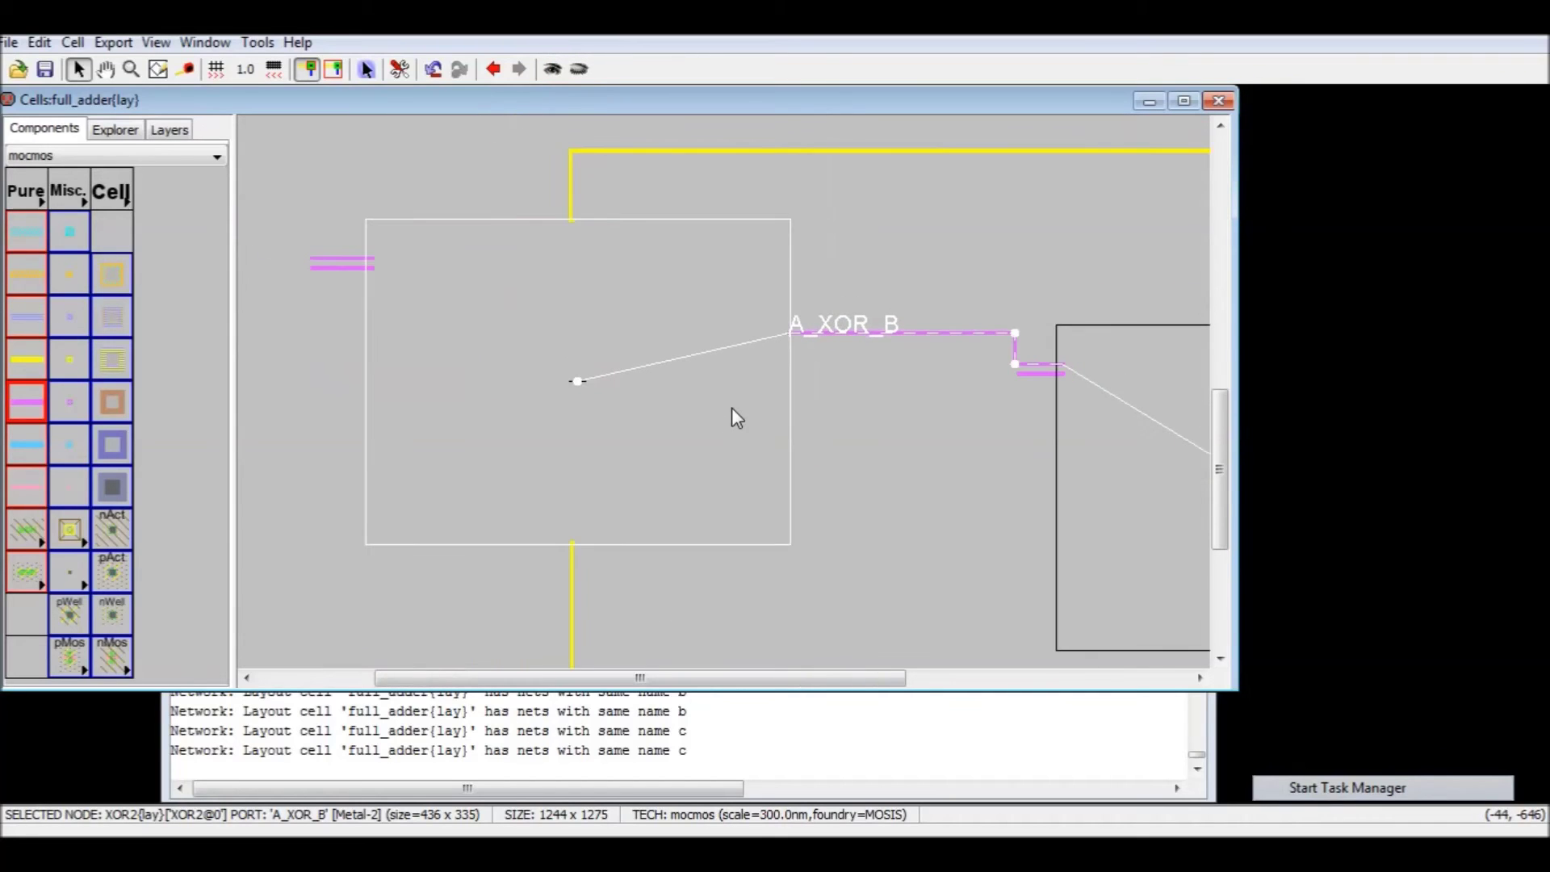
- Name the Metal-2 wire on the left XOR2 gate's A input a
double_click(323, 260)
click(148, 339)
text(a)
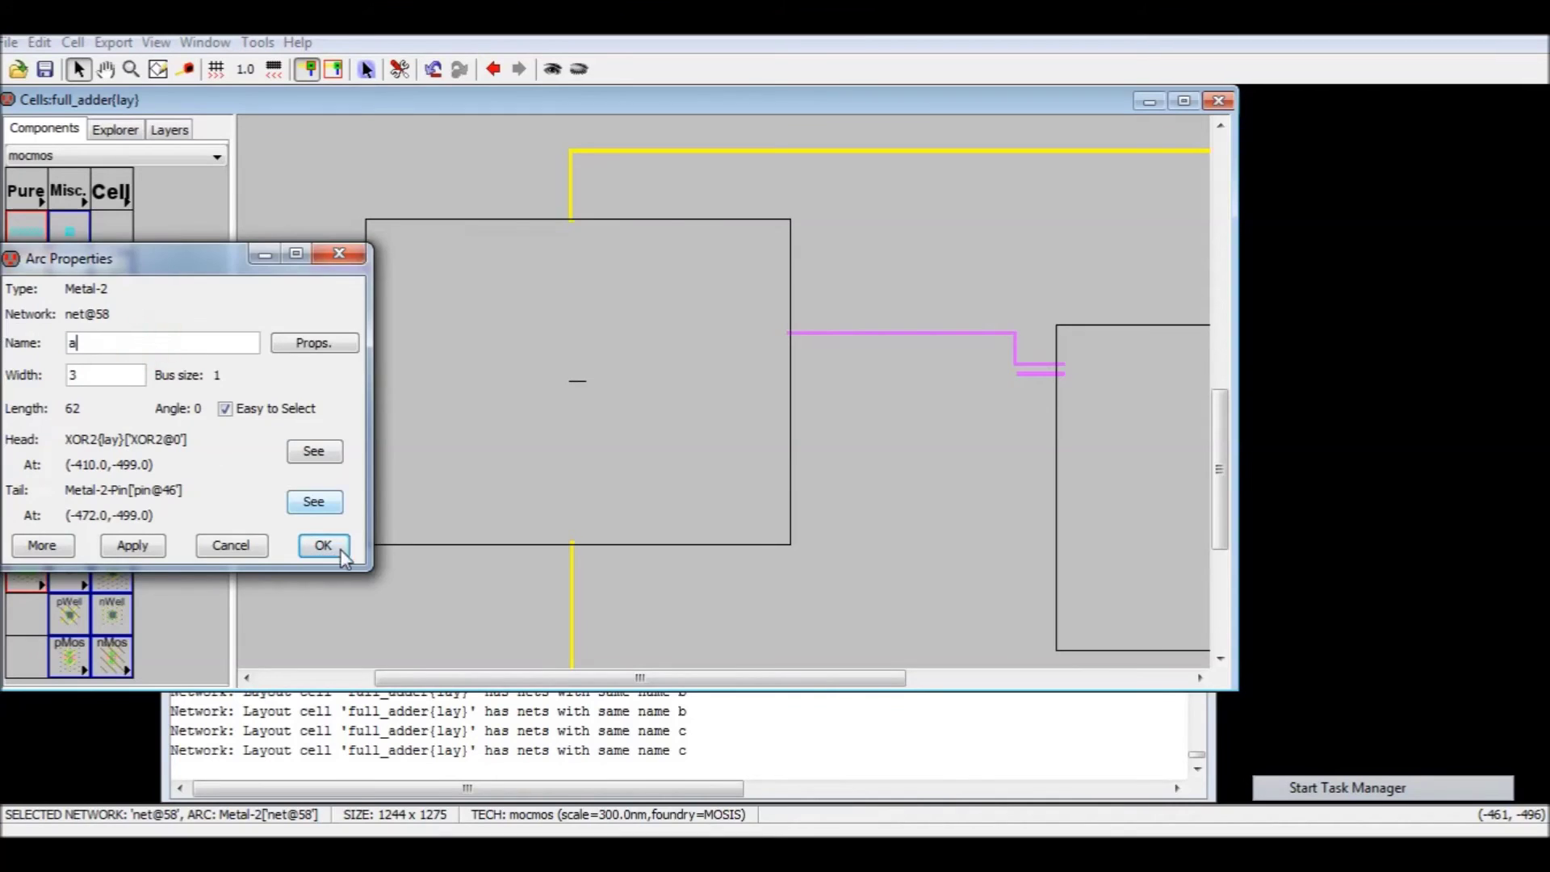
click(323, 546)
double_click(343, 276)
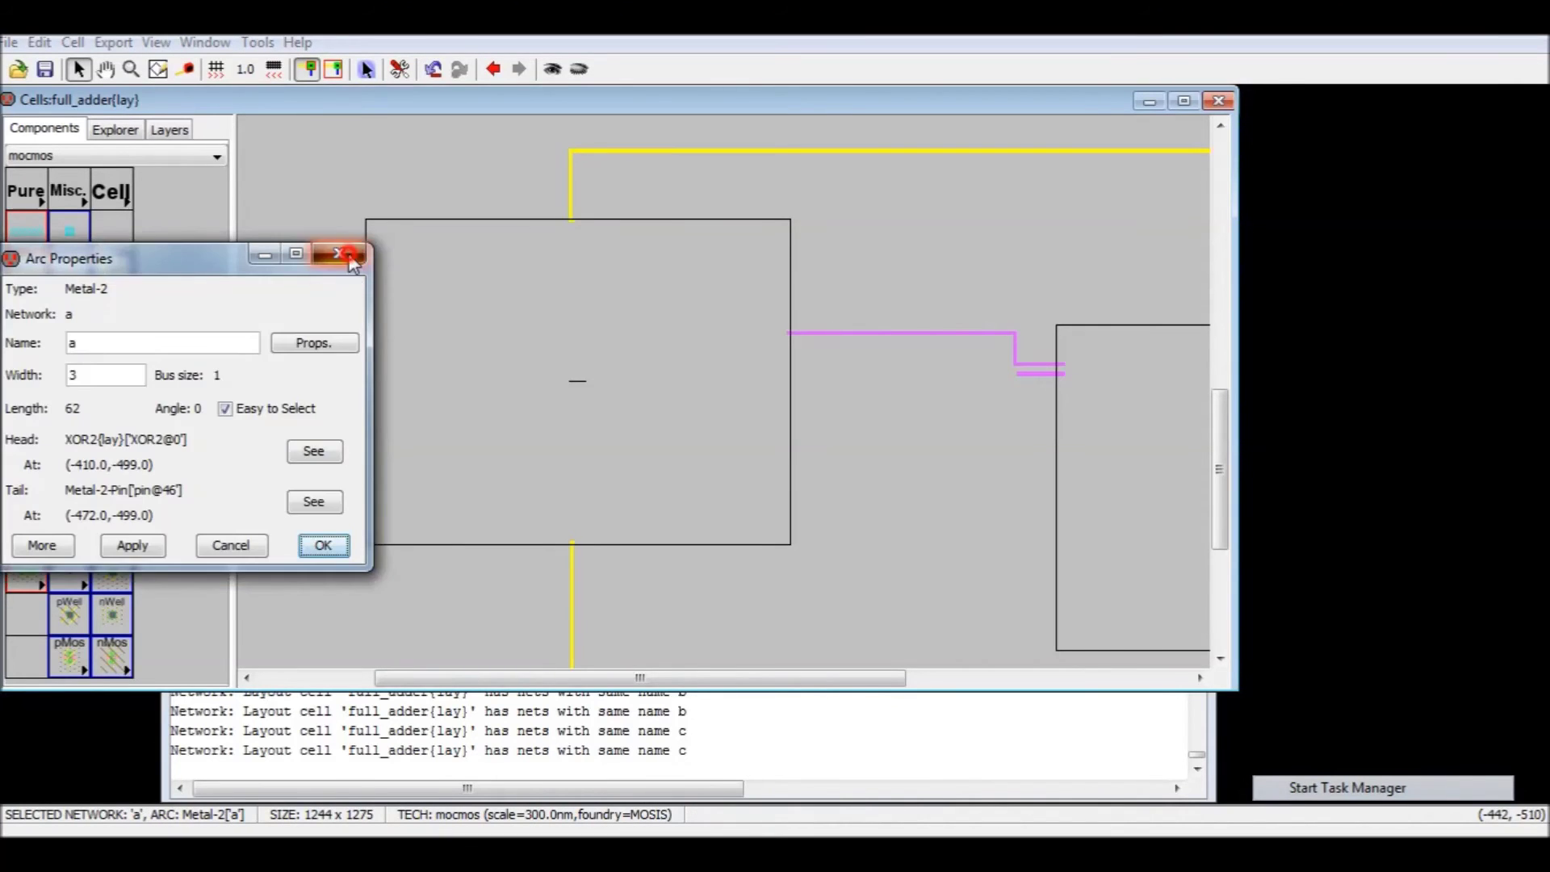
click(339, 255)
click(331, 300)
- Name the Metal-2 wire on the left XOR2 gate's B input b
double_click(321, 269)
click(160, 342)
click(161, 341)
double_click(160, 342)
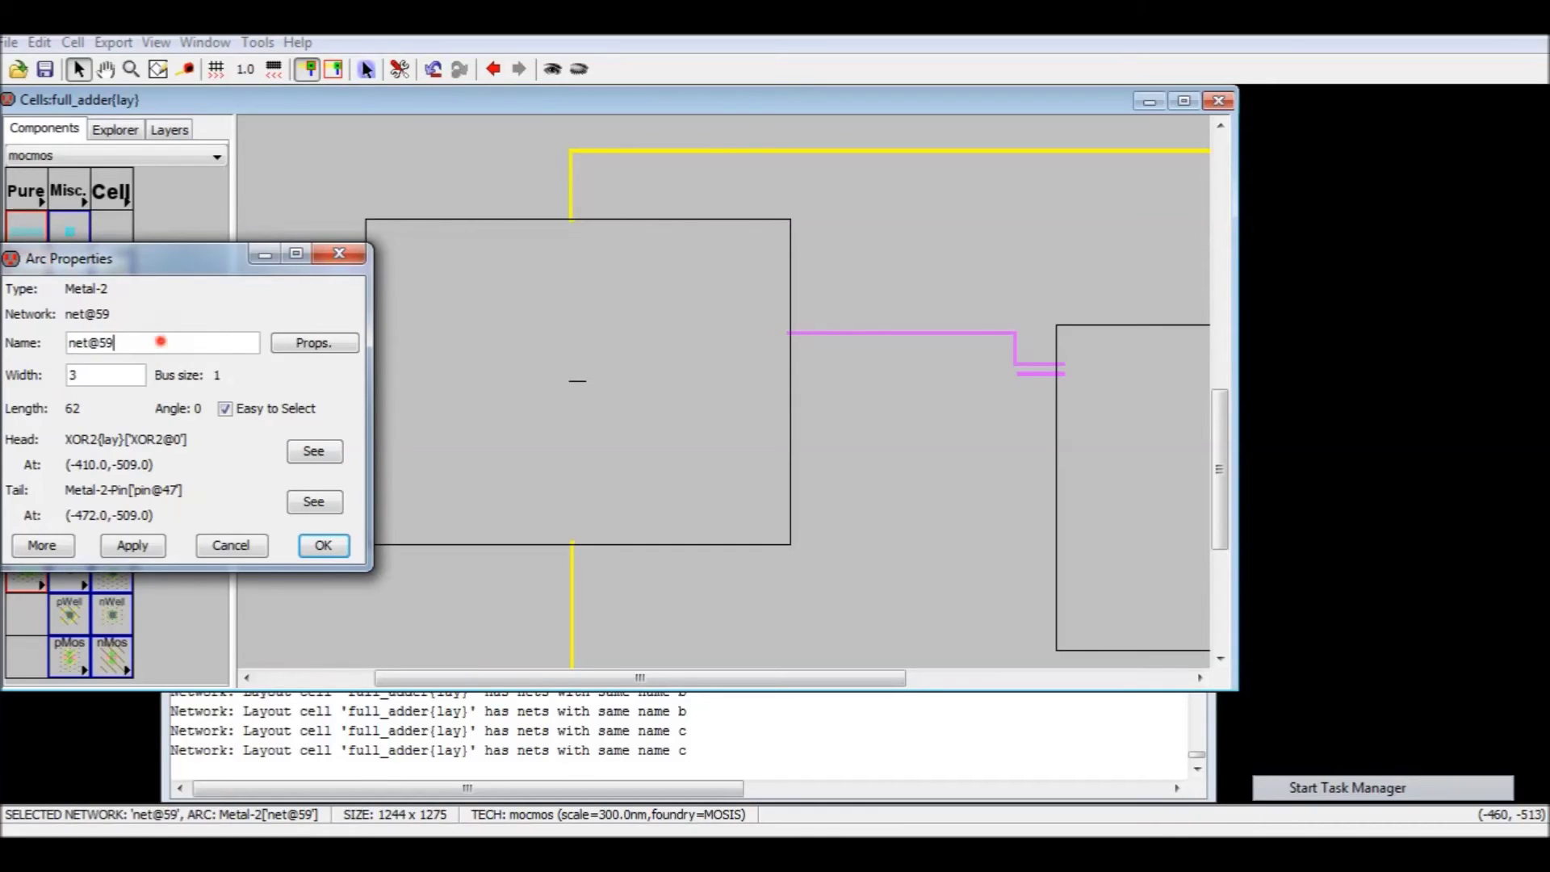
text(b)
click(323, 545)
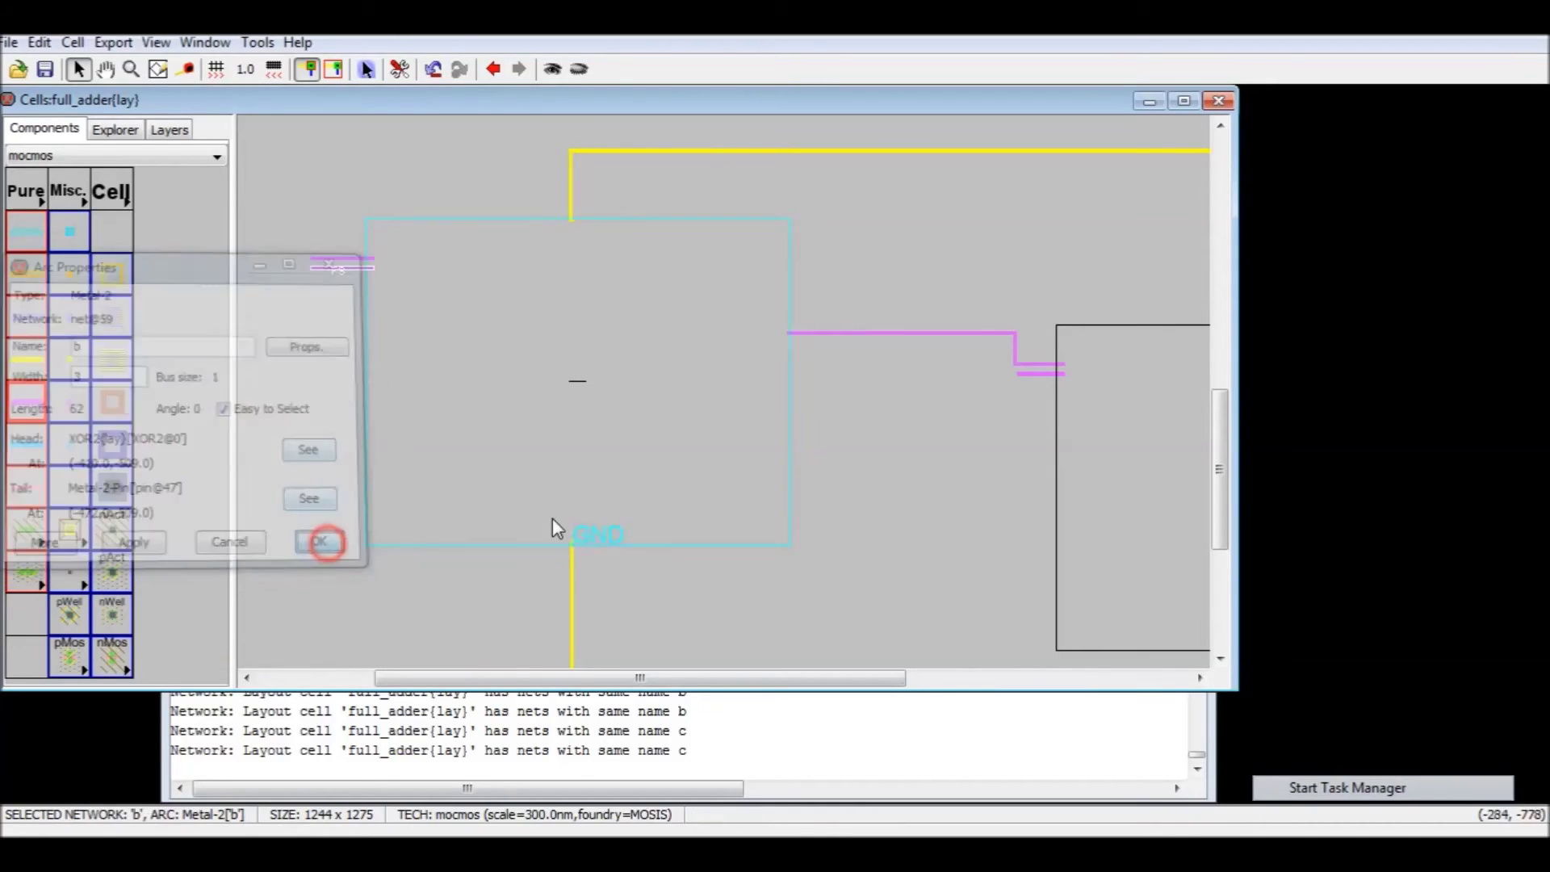
- Name the Metal-2 wire on the right XOR2 gate's B input c
double_click(1036, 372)
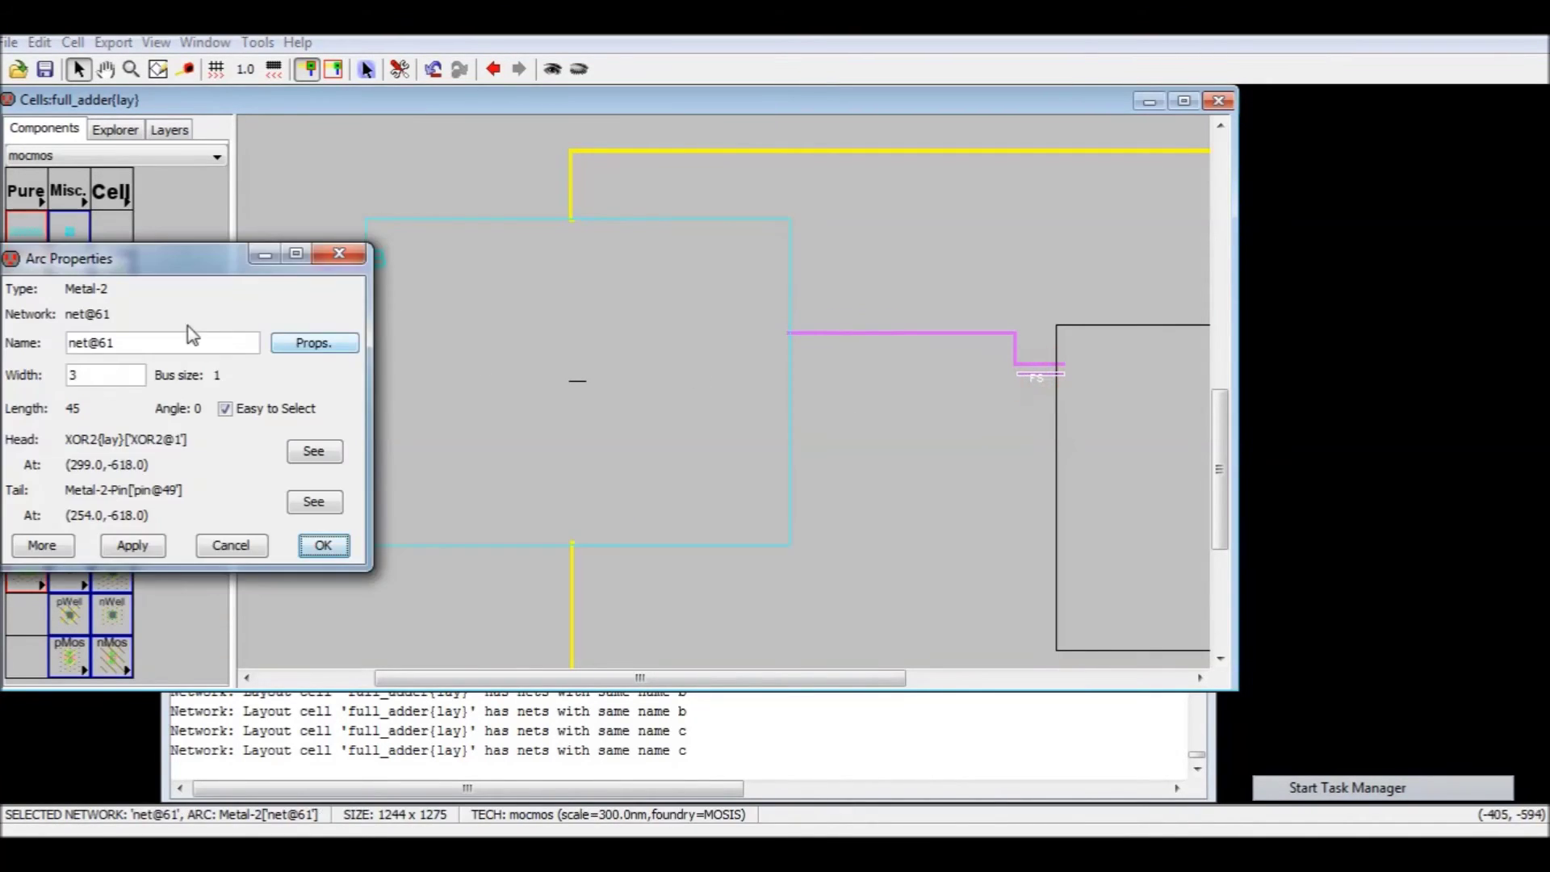
click(116, 342)
double_click(116, 342)
text(c)
click(323, 545)
click(342, 578)
- Extend a short Metal-2 wire from the output of the right XOR2 gate
scroll(834, 501, right, 5)
scroll(632, 458, right, 1)
ctrl+scroll(631, 458, down, 2)
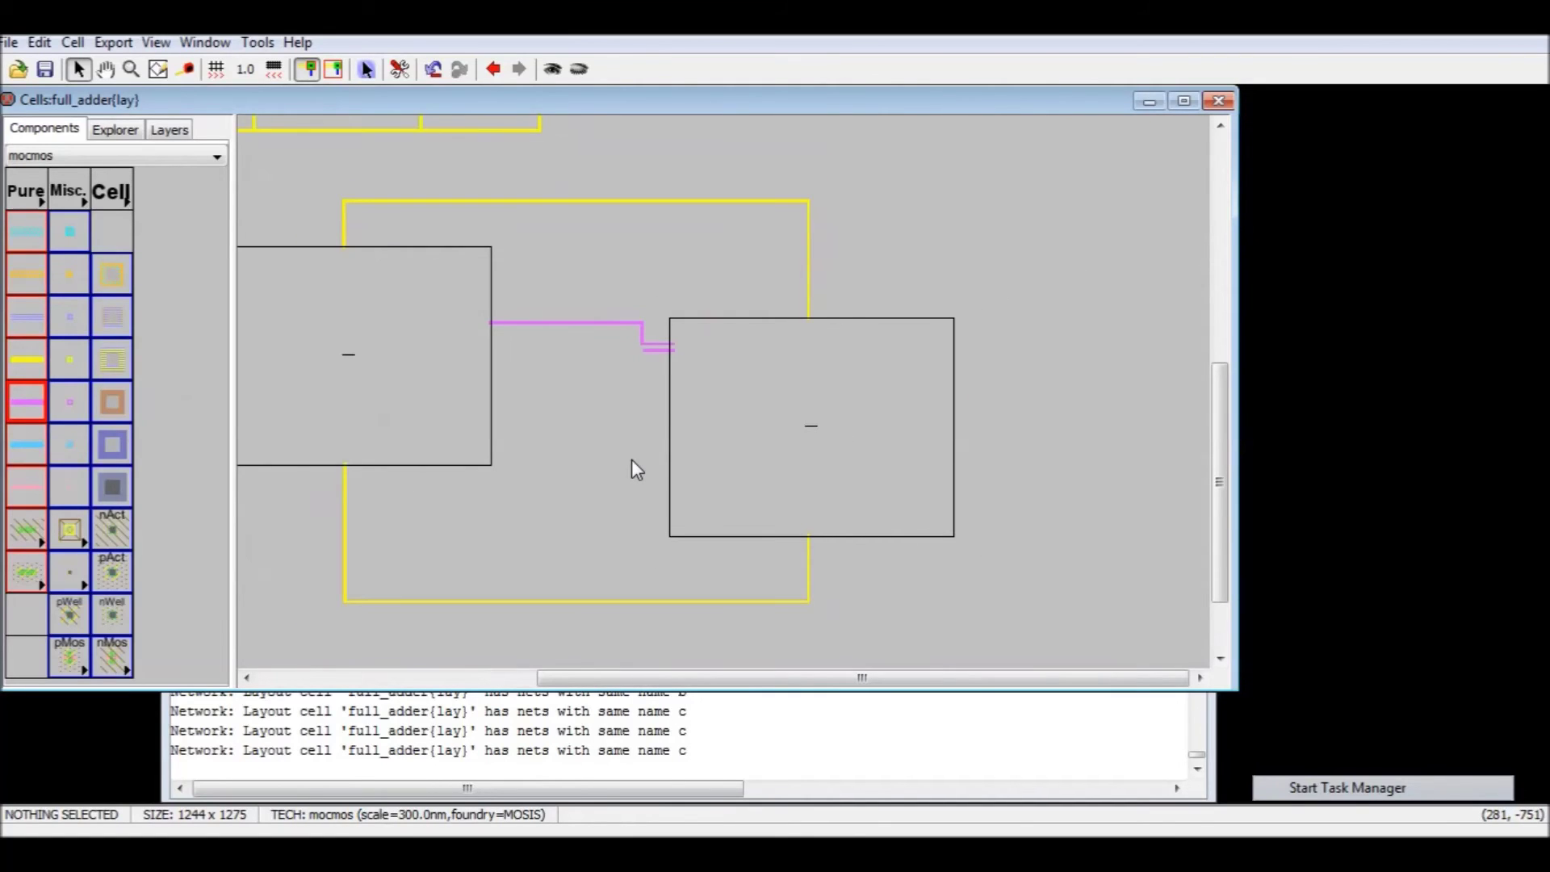
ctrl+scroll(632, 459, down, 3)
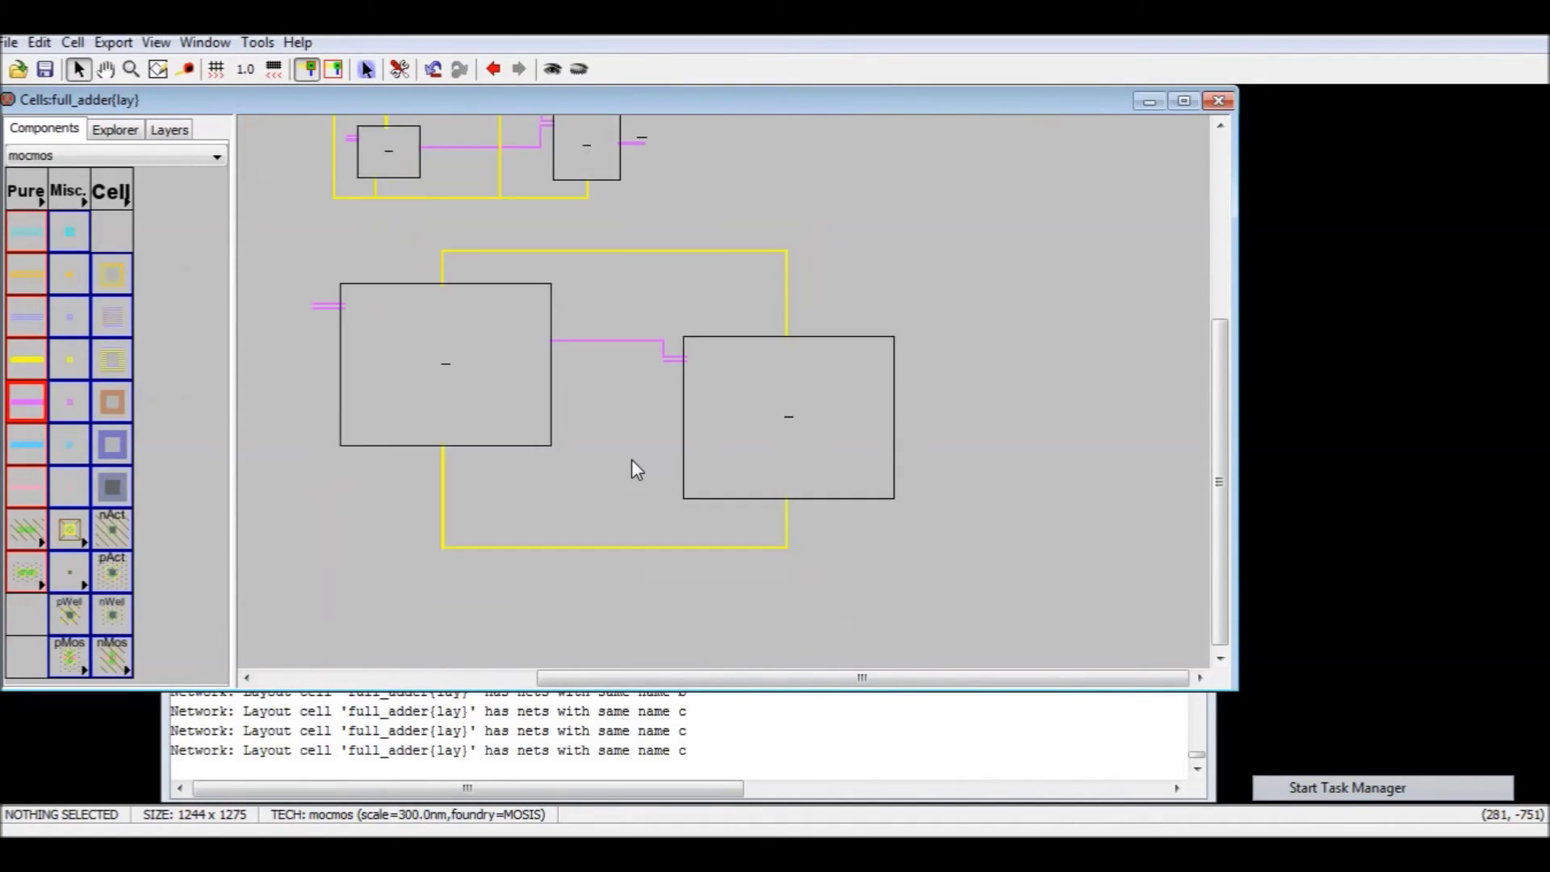
right_click(895, 393)
click(961, 396)
right_click(893, 393)
click(921, 395)
click(891, 392)
right_drag(892, 392, 933, 408)
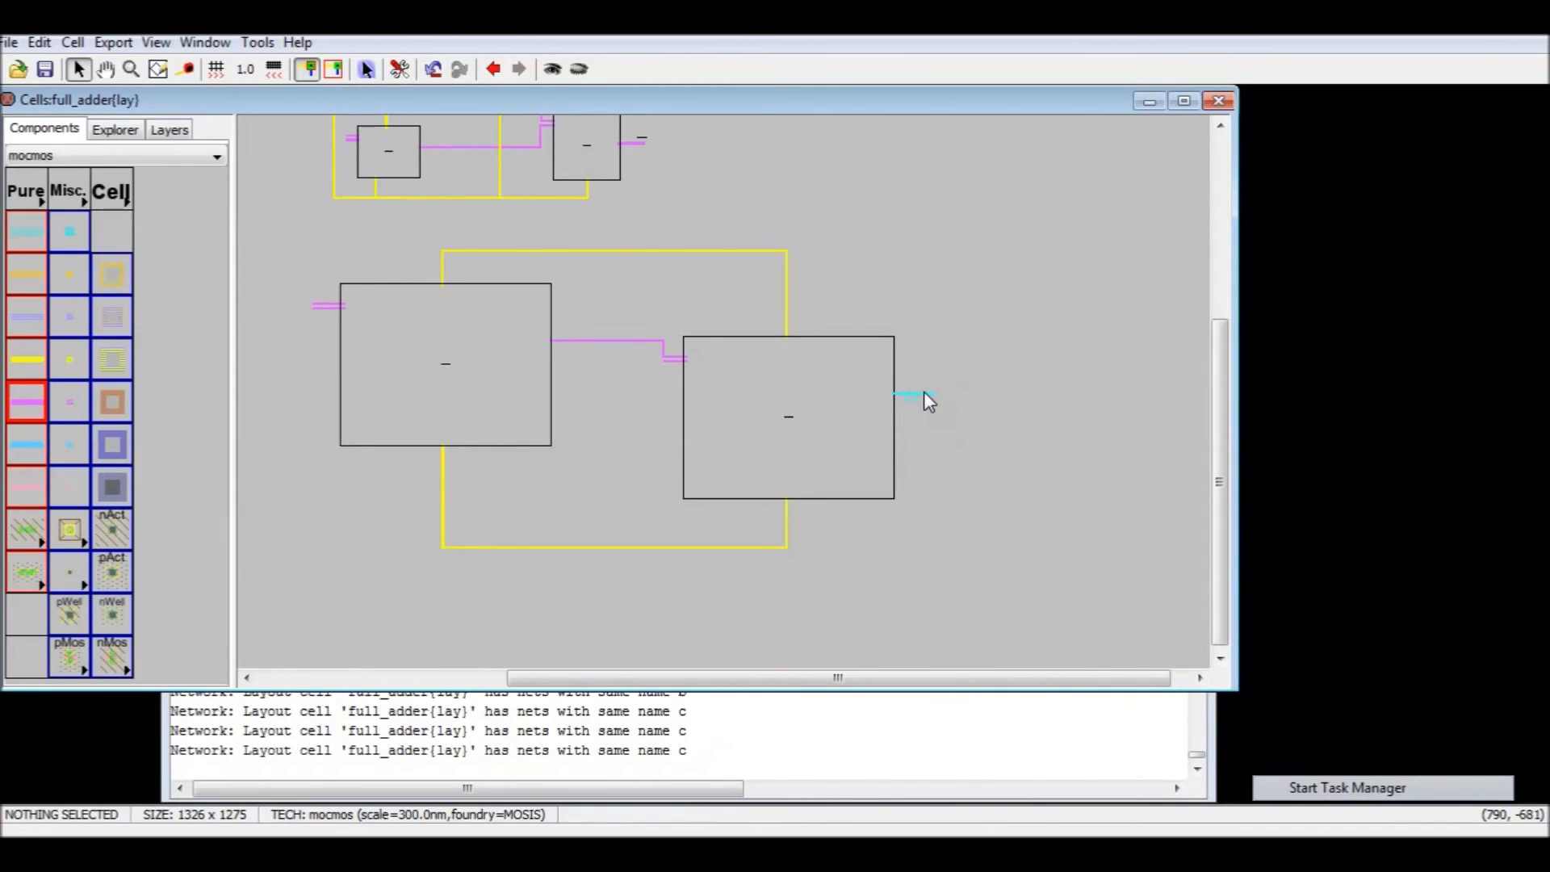
- Export the end pin of the right XOR2 gate's output wire as C_out
click(934, 394)
key(ctrl+e)
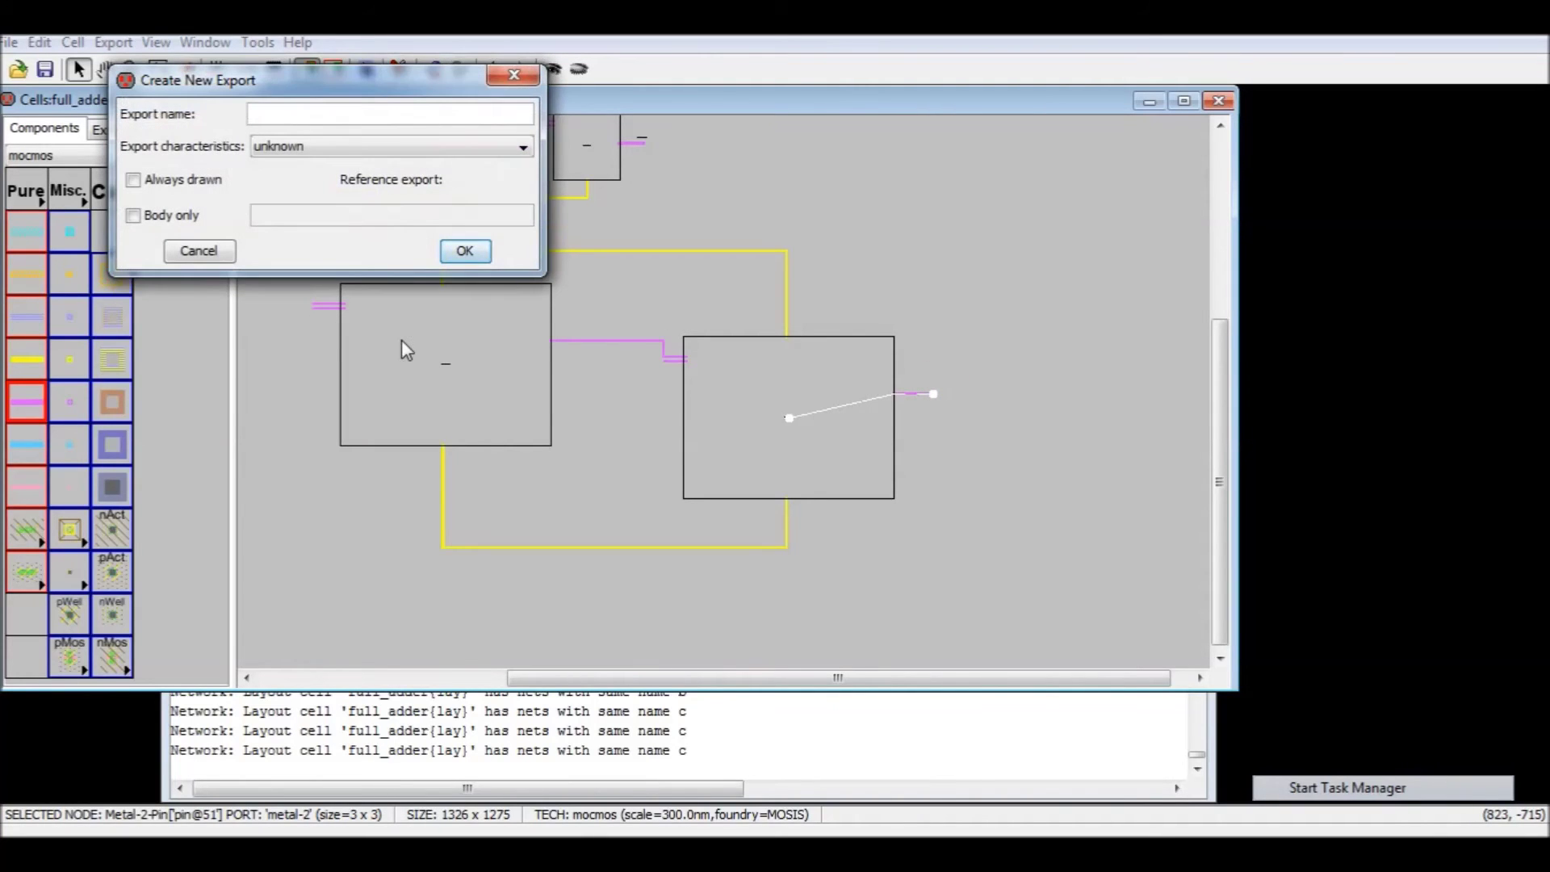
text(C_oit)
key(Left)
key(BackSpace)
text(u)
key(Return)
click(1064, 529)
- Set the C_out export label's text size to 10 units and move the label about 13 units up, above the wire
ctrl+scroll(948, 426, up, 4)
middle_drag(1050, 456, 847, 491)
ctrl+scroll(872, 496, up, 5)
click(1004, 532)
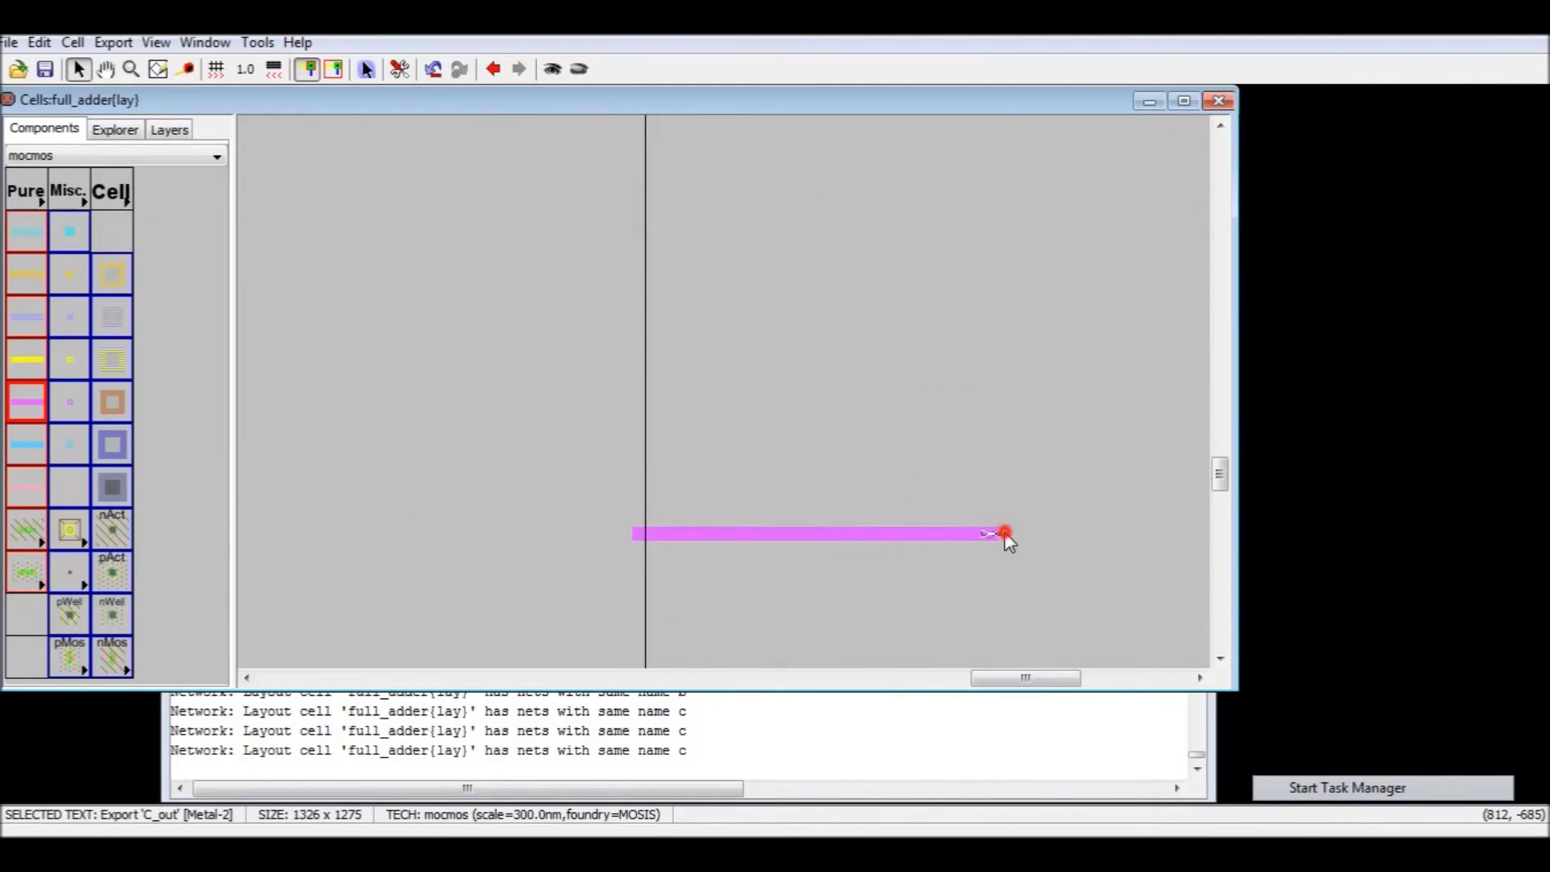
double_click(1004, 533)
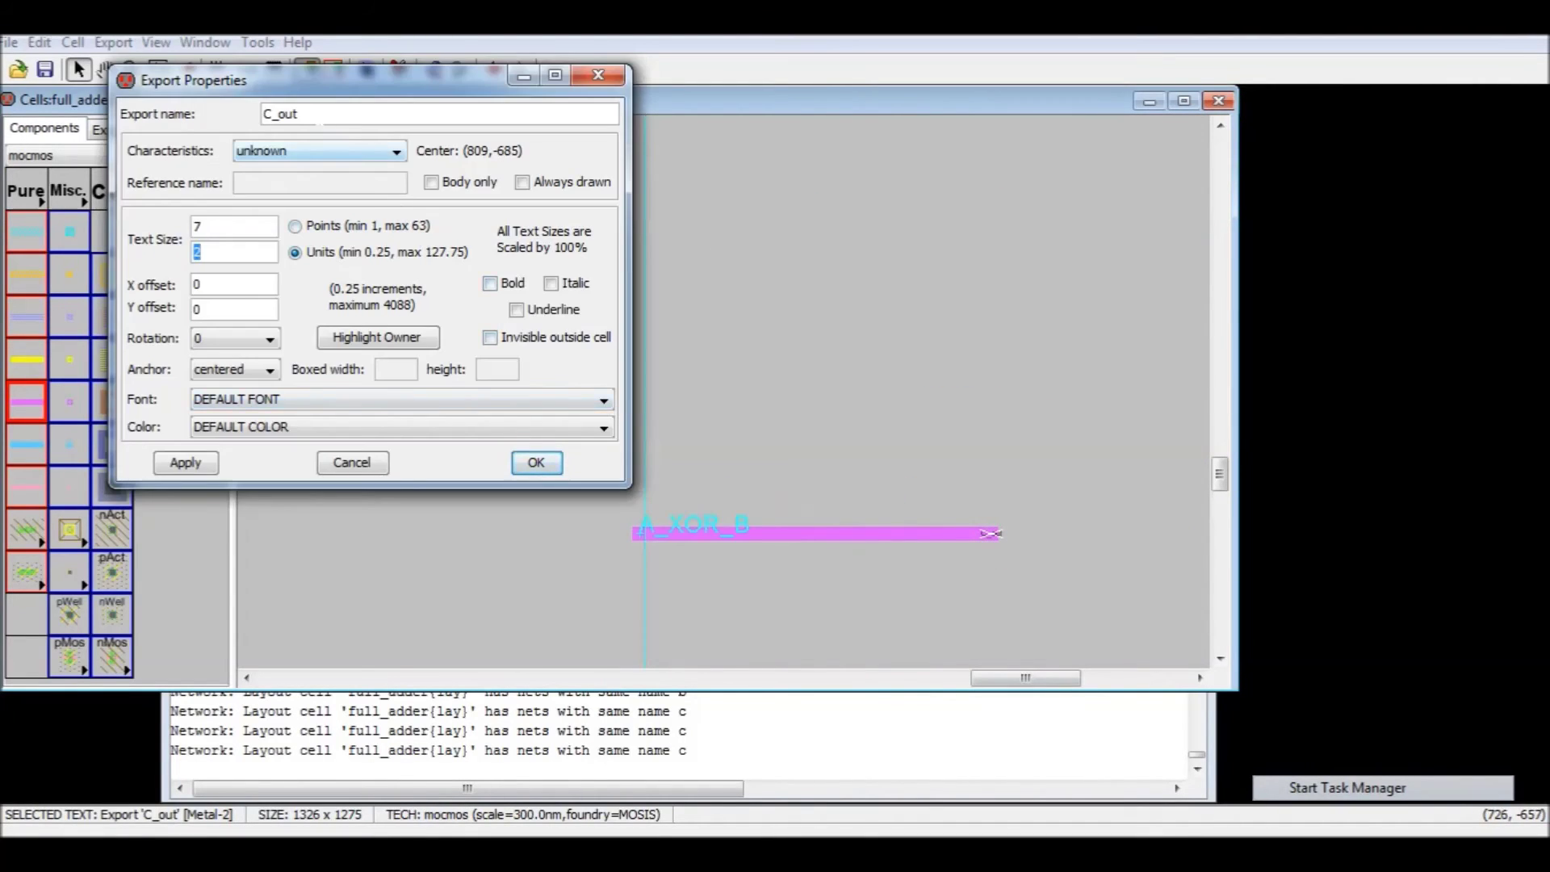
text(10)
key(Return)
click(796, 422)
drag(1017, 539, 1008, 494)
- Add a short Metal-3 stub above the upper gates' VDD rail and extend the rail down to the XOR2 gates' VDD wire
ctrl+scroll(888, 477, down, 4)
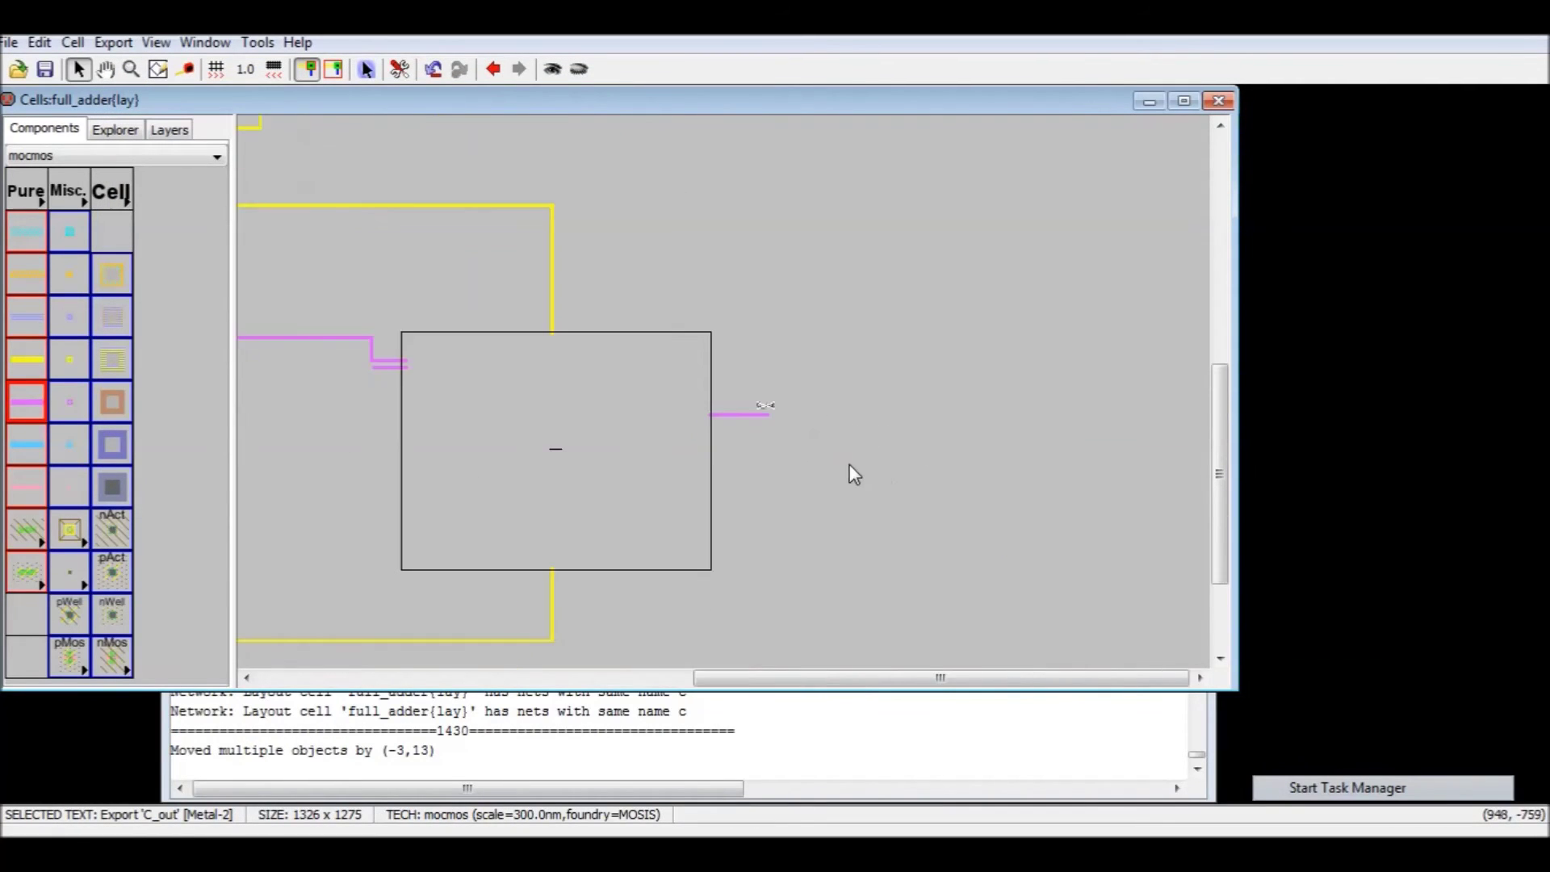
ctrl+scroll(699, 444, down, 4)
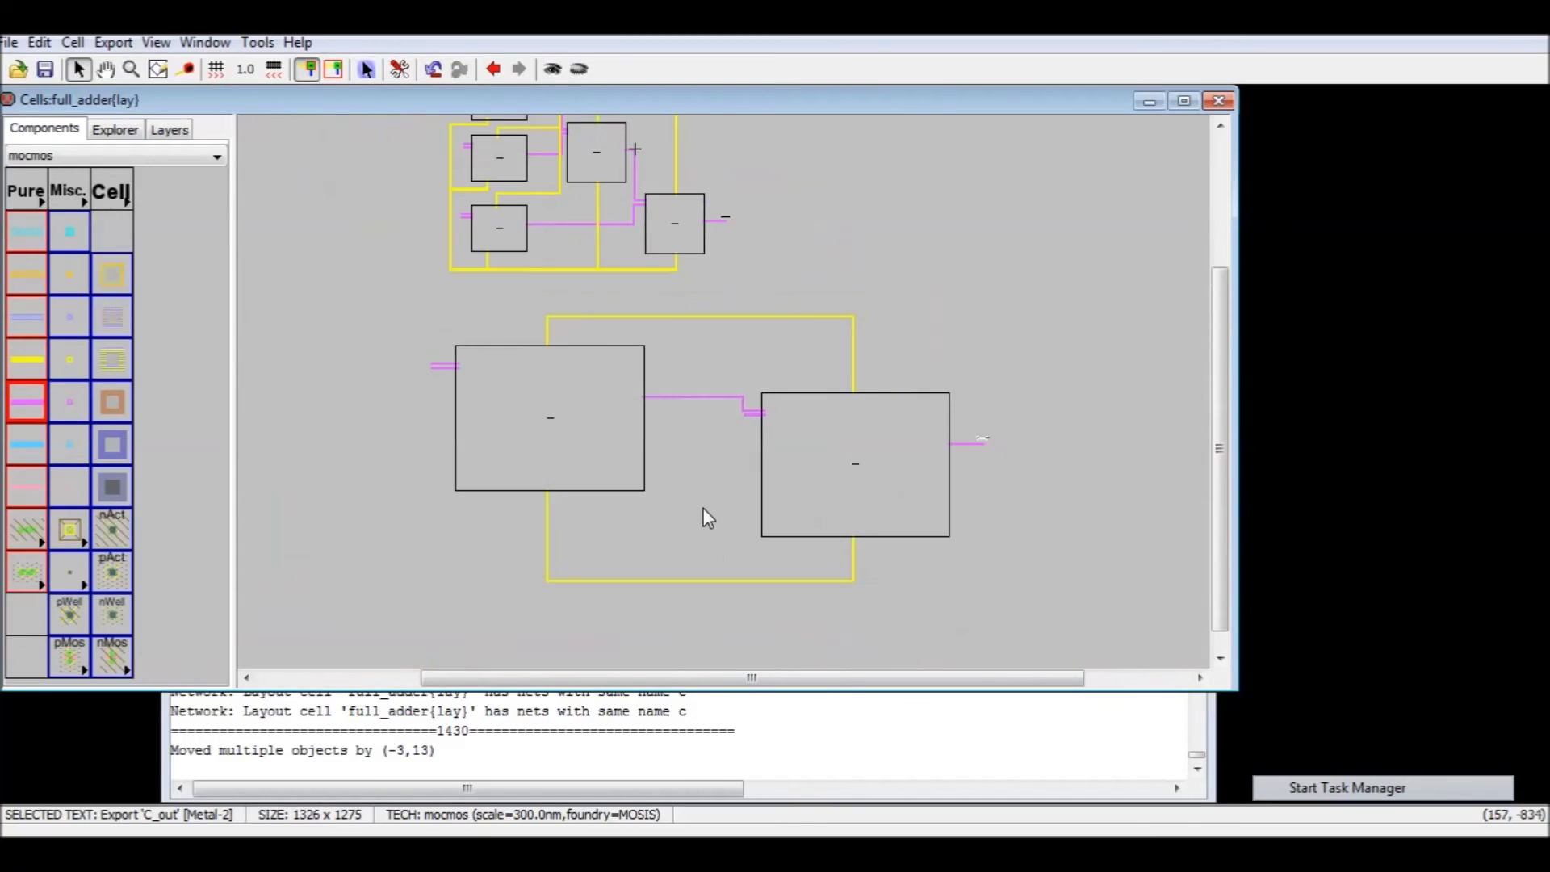
middle_drag(784, 218, 772, 412)
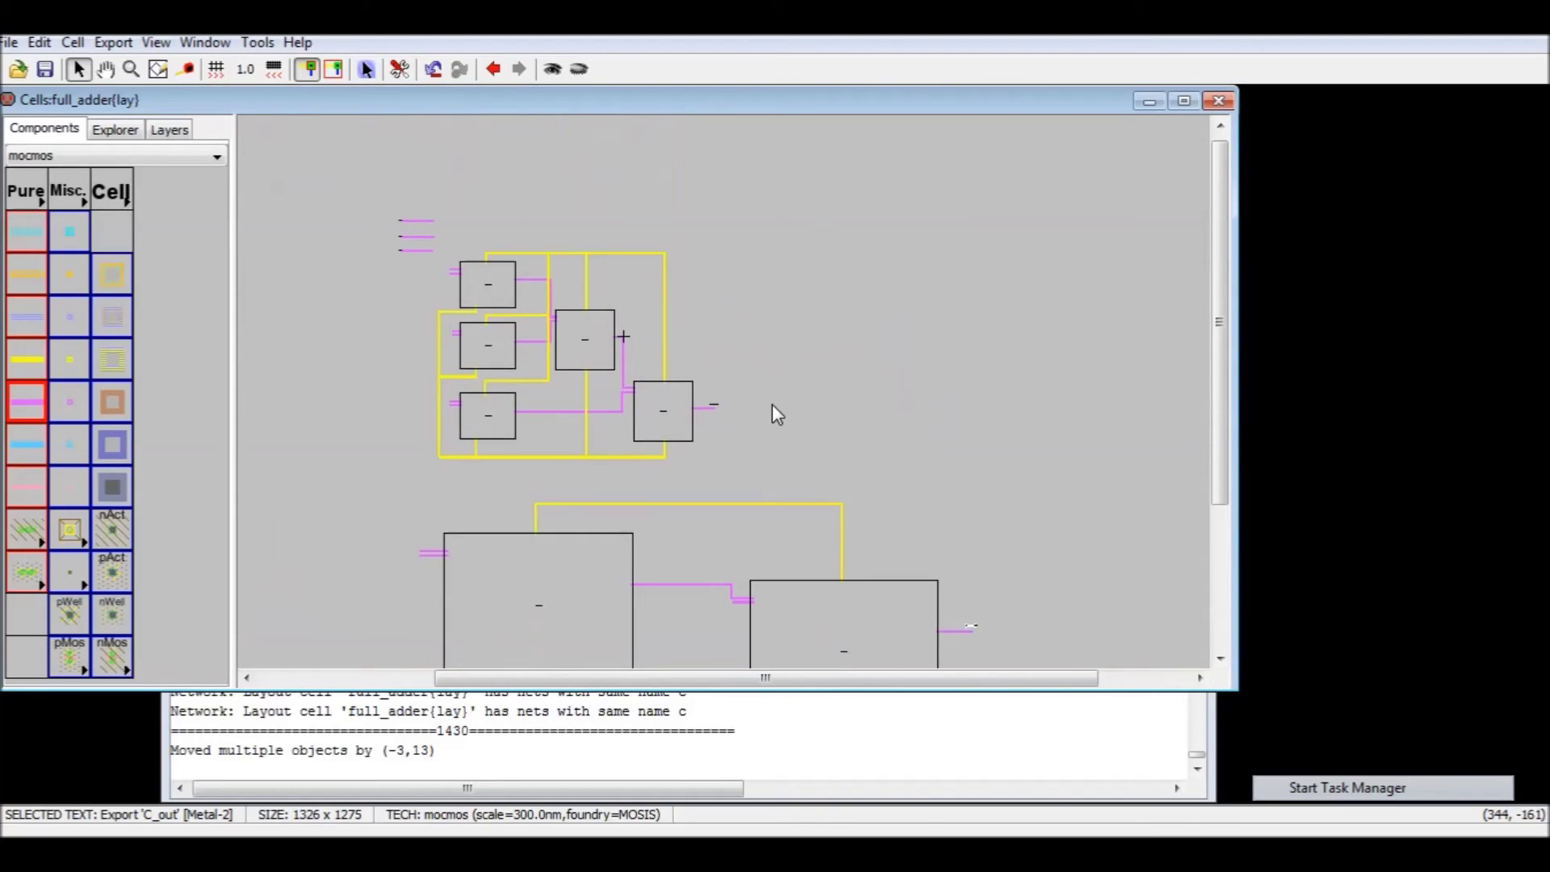
click(548, 261)
right_click(565, 247)
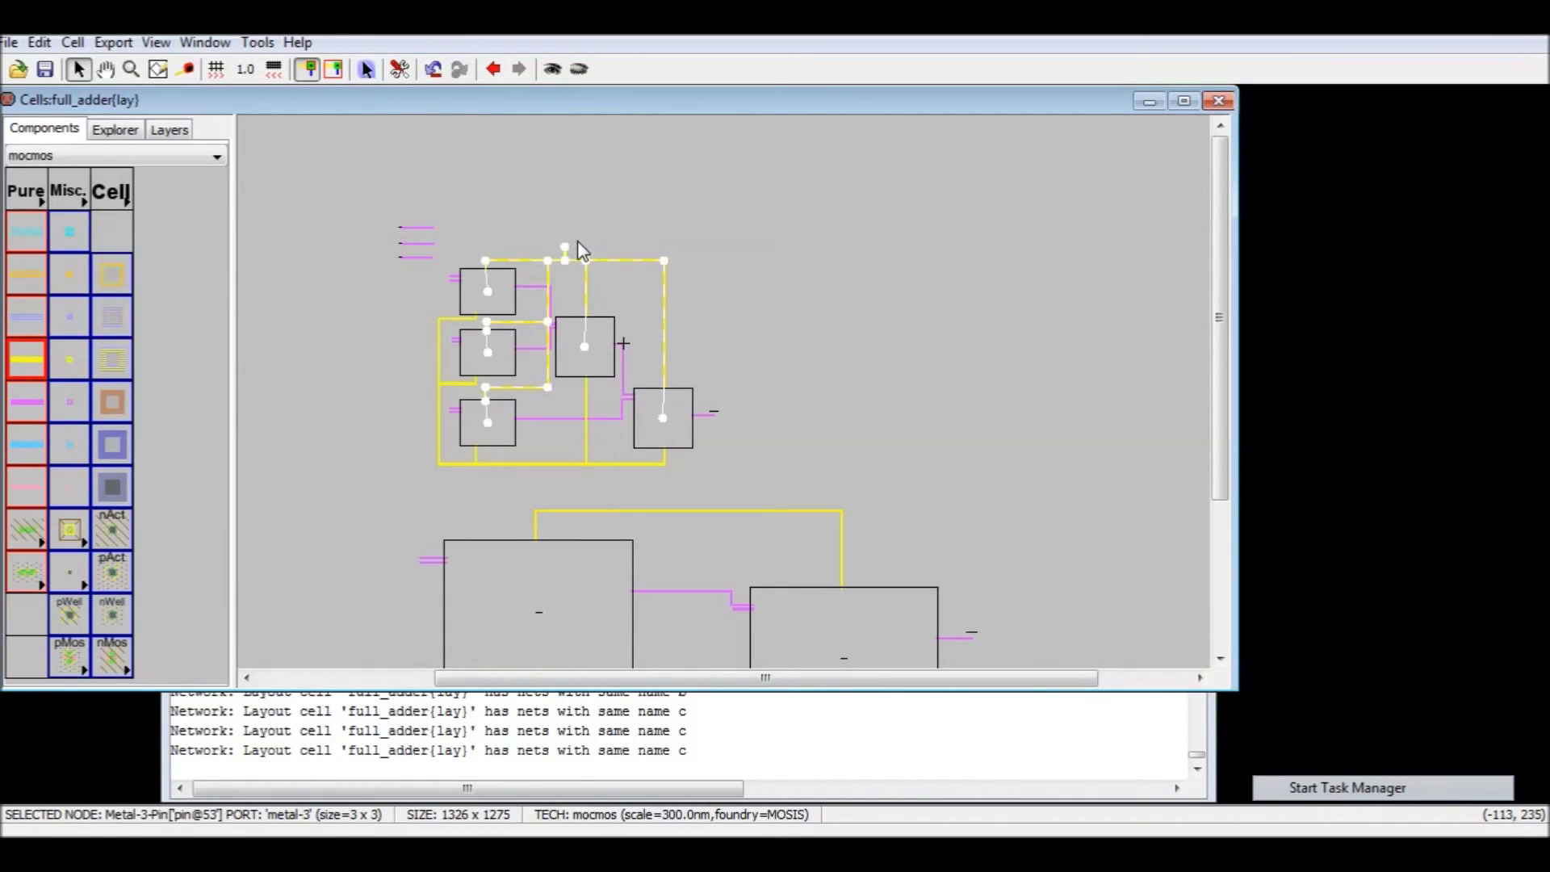
click(664, 329)
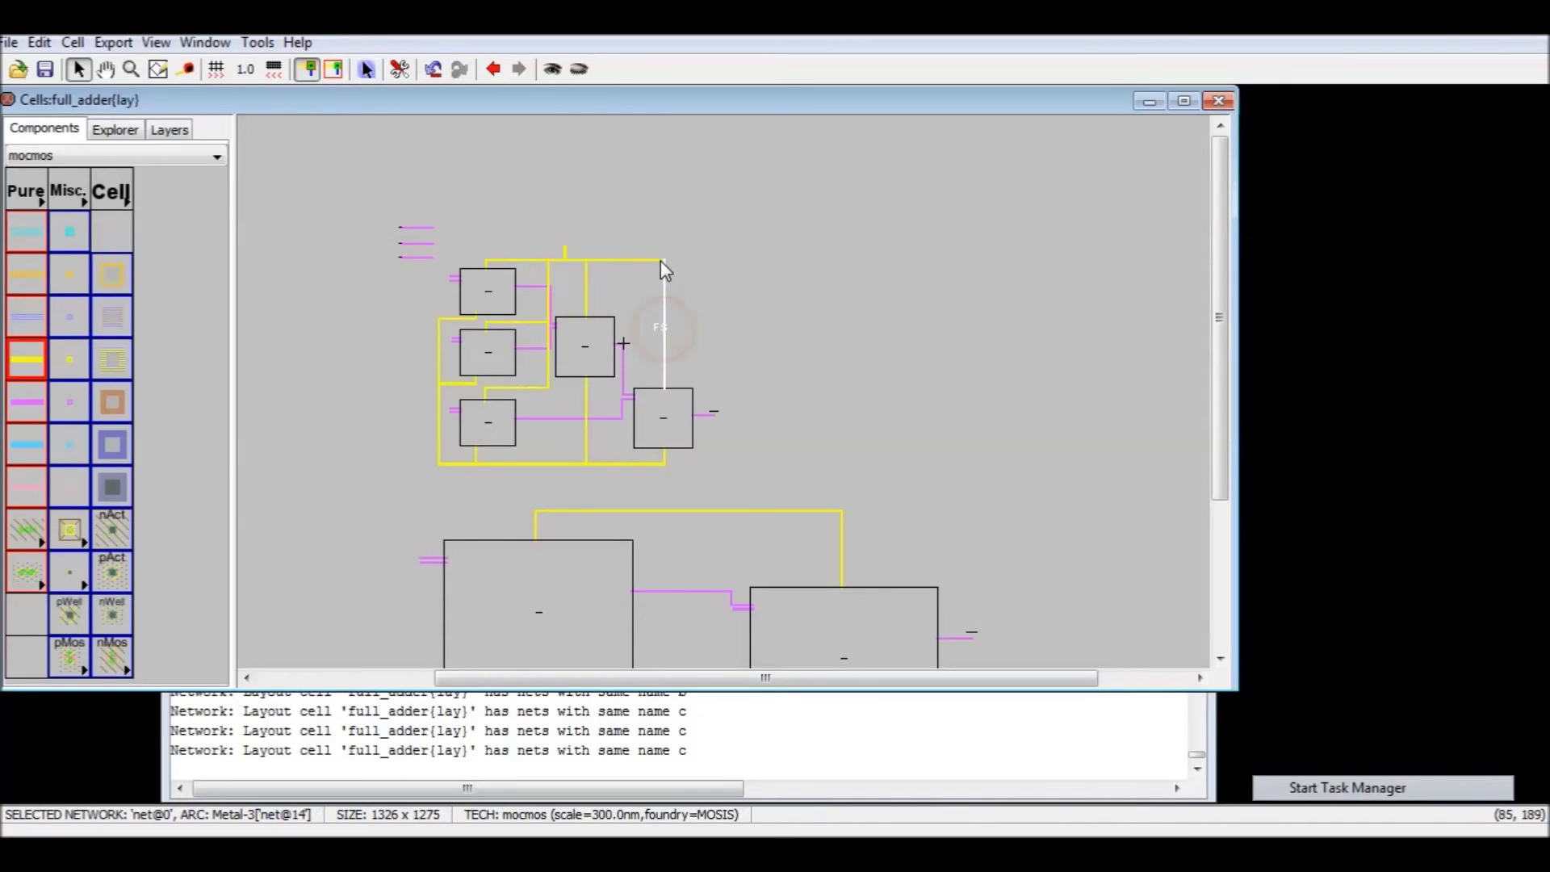
right_drag(662, 260, 744, 546)
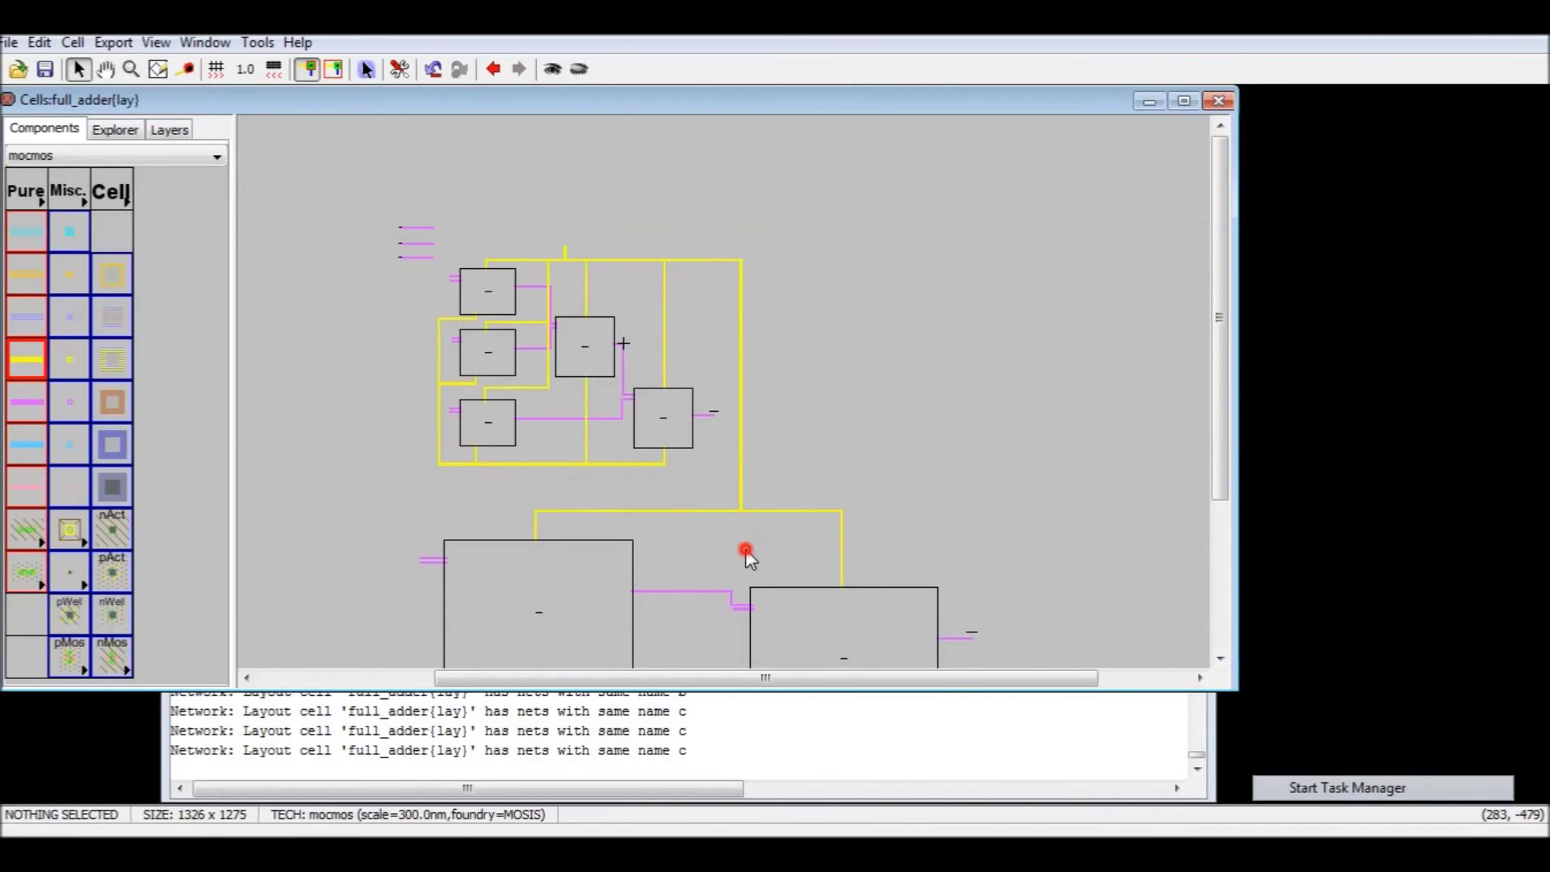
- Route a Metal-3 wire from the XOR2 gates' GND wire around the left side up to the upper gates' GND rail
scroll(740, 545, down, 4)
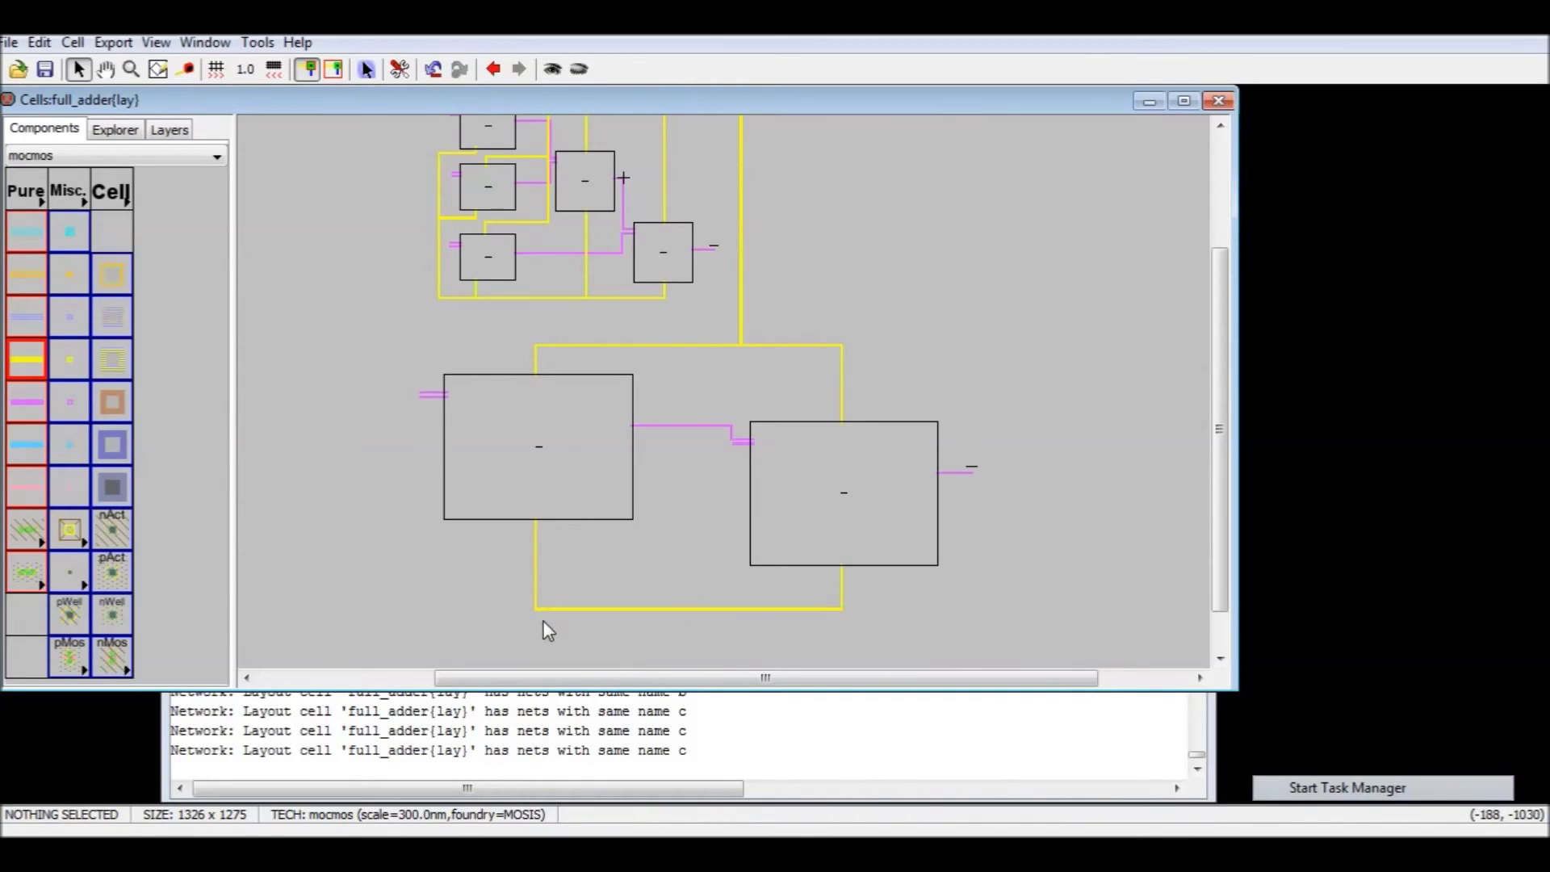
click(537, 611)
right_drag(537, 613, 423, 369)
click(419, 610)
right_drag(425, 298, 422, 297)
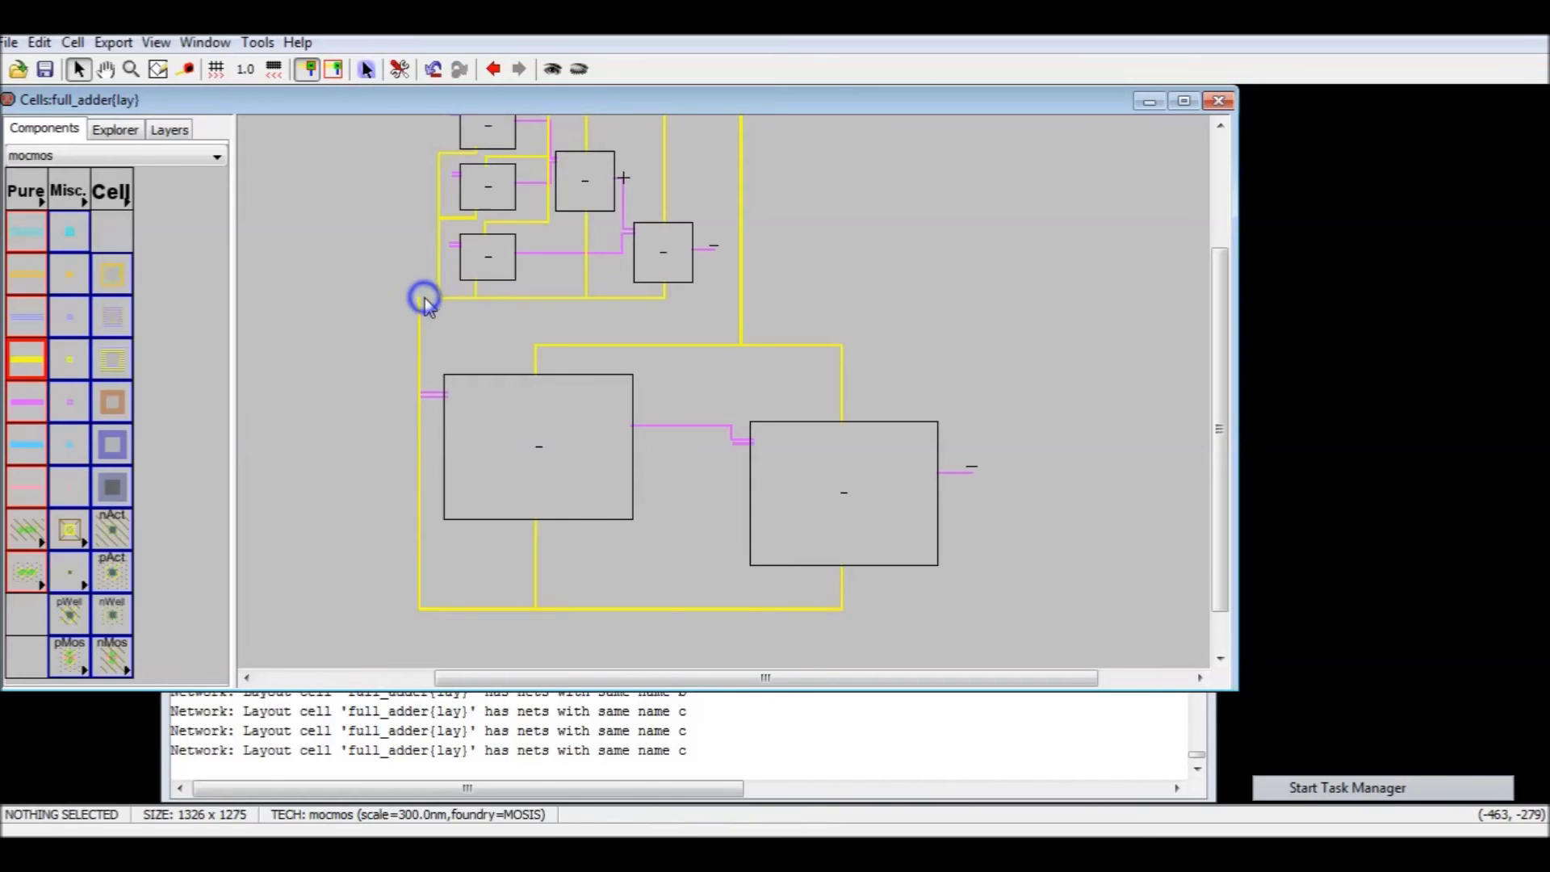
- Run the design-rule check on the full_adder layout
click(444, 332)
key(F5)
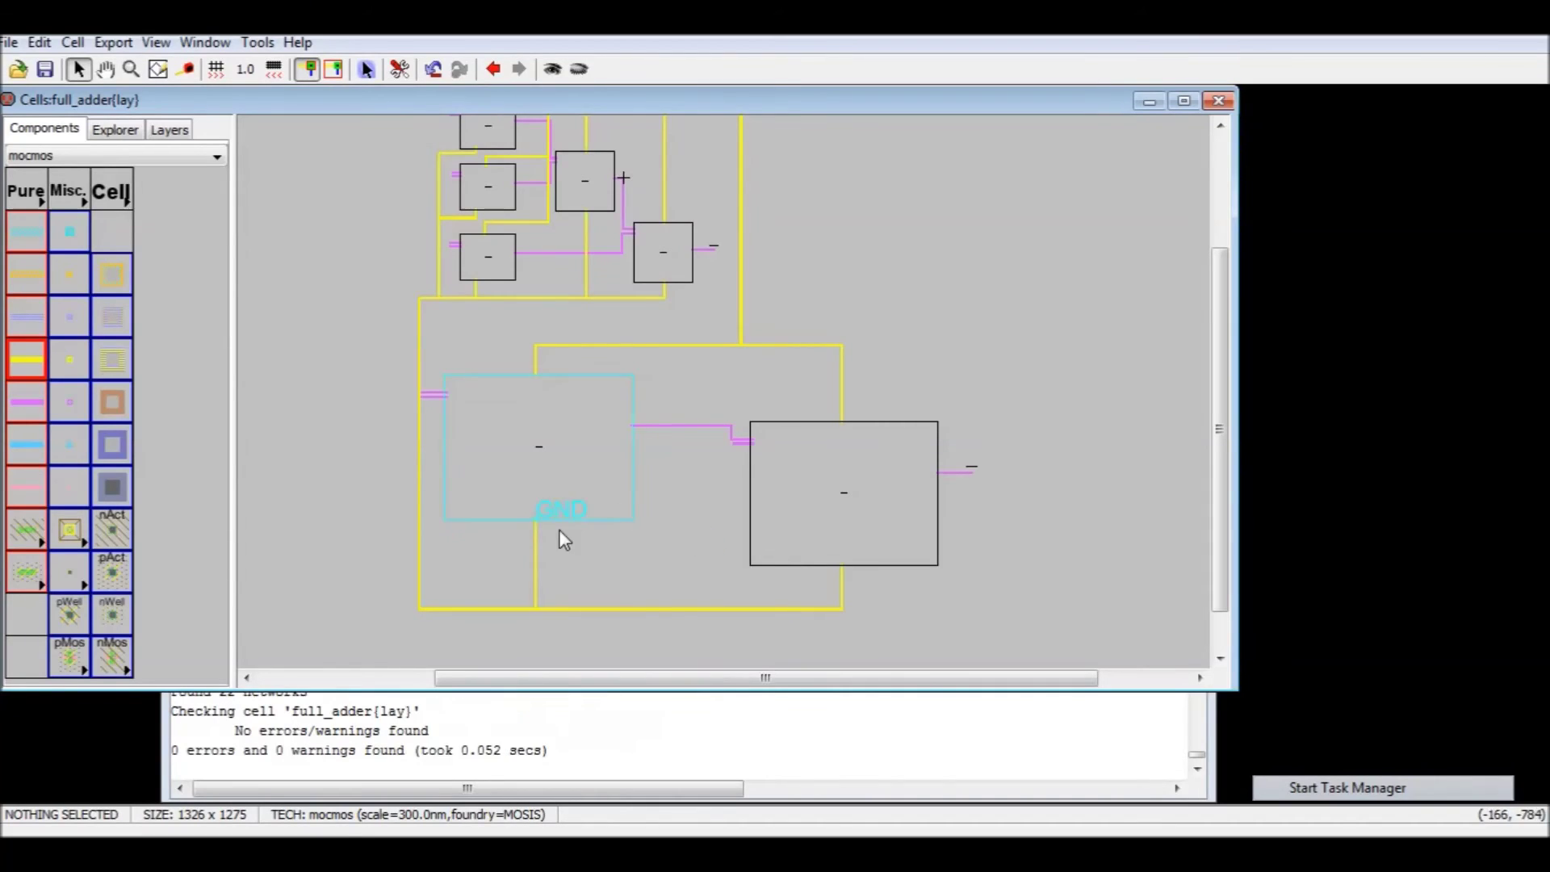
click(691, 525)
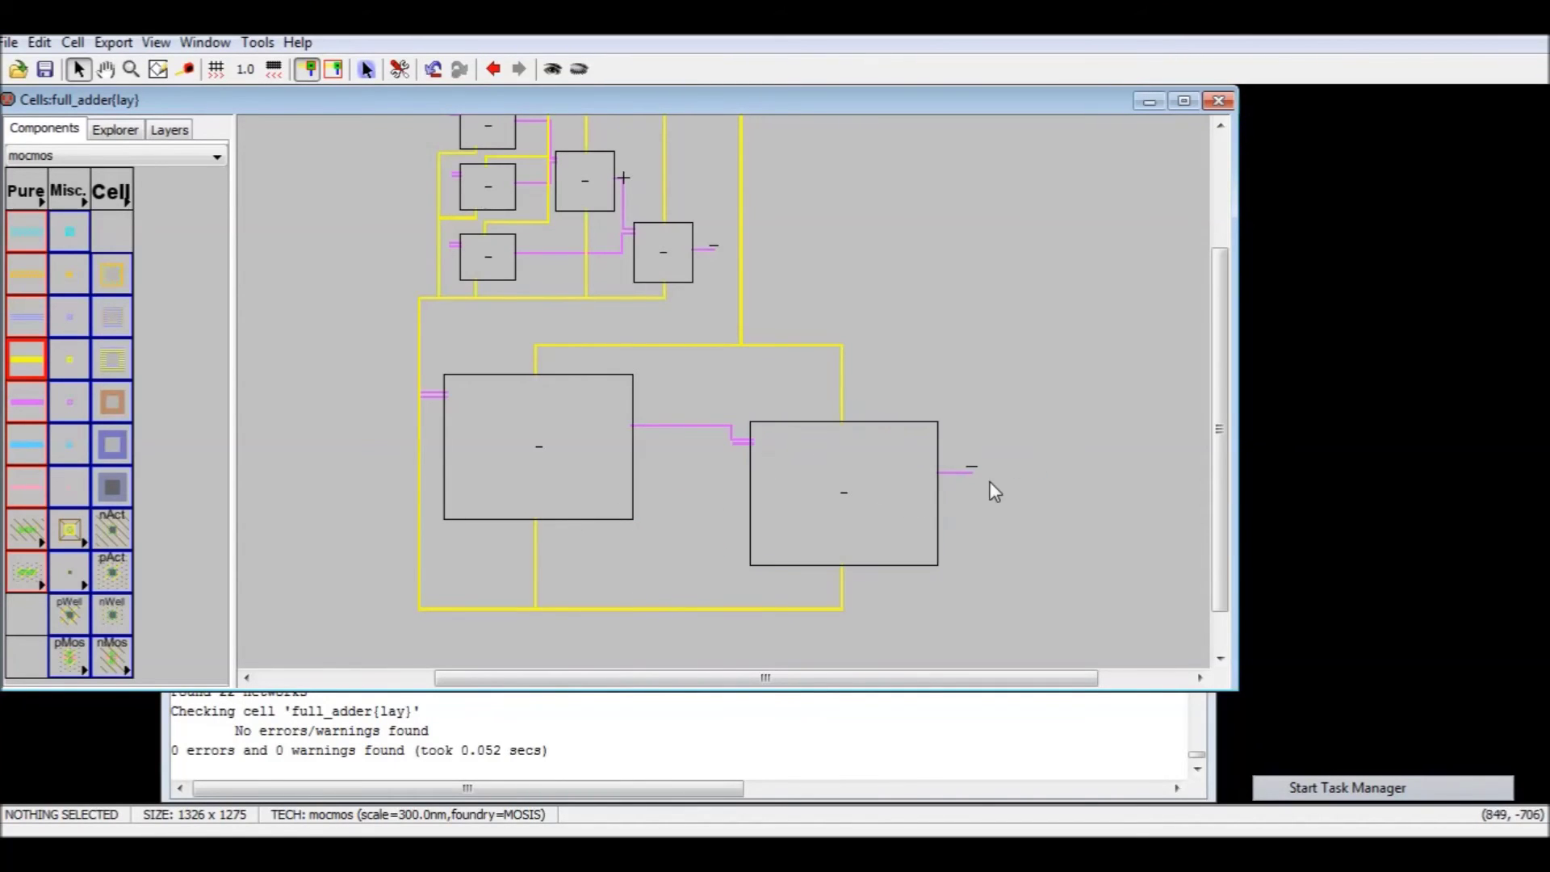
- Add a short Metal-3 stub below the XOR2 gates' GND rail and export the pin of the stub above the upper rail as VDD
click(620, 608)
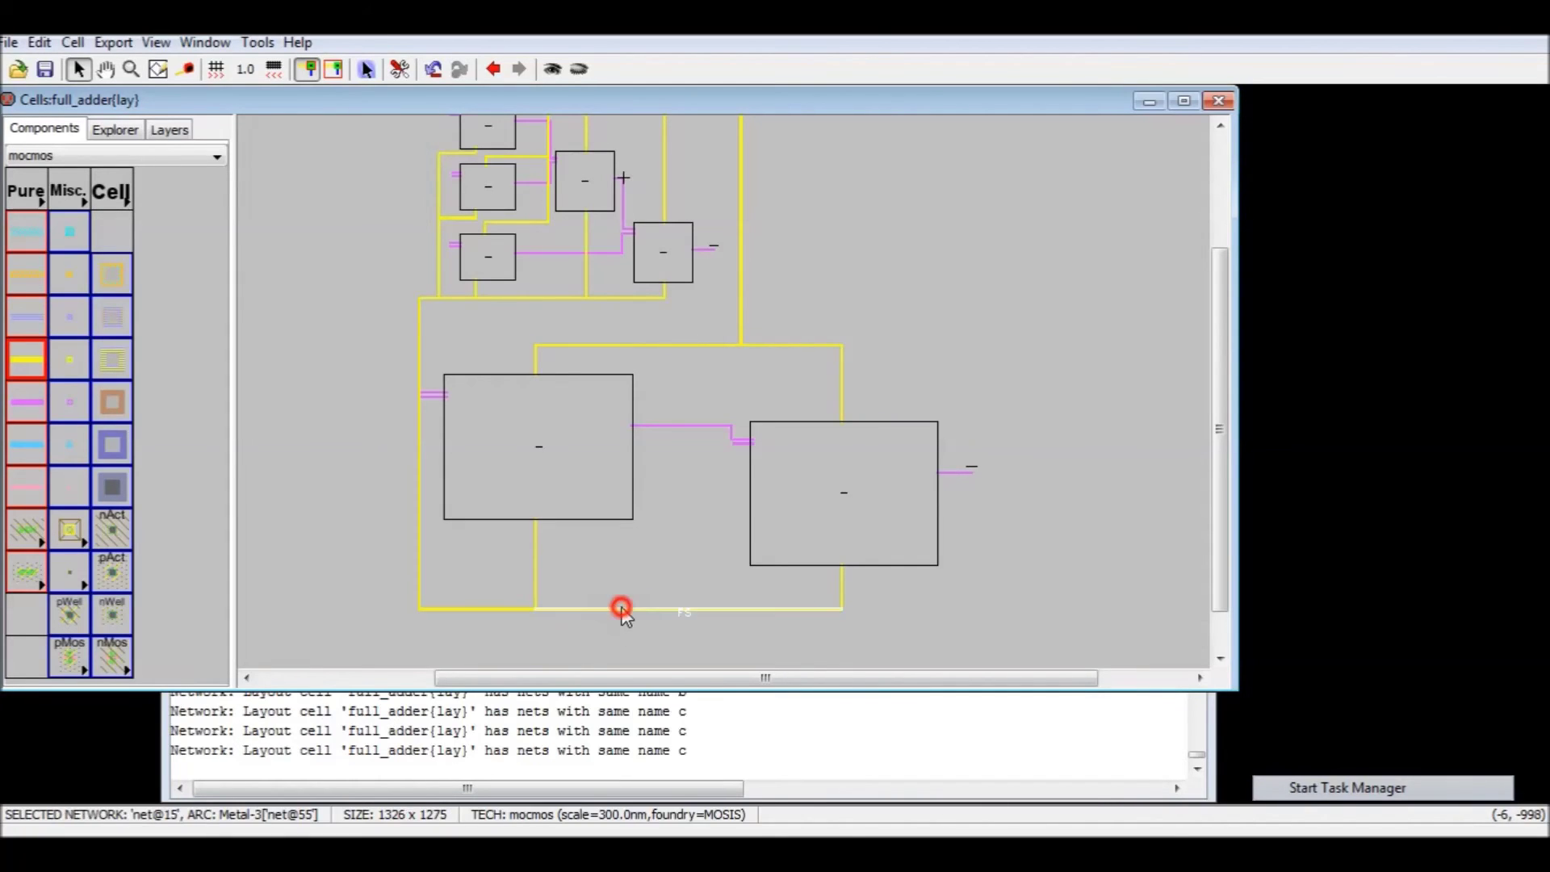
click(642, 547)
scroll(644, 550, up, 5)
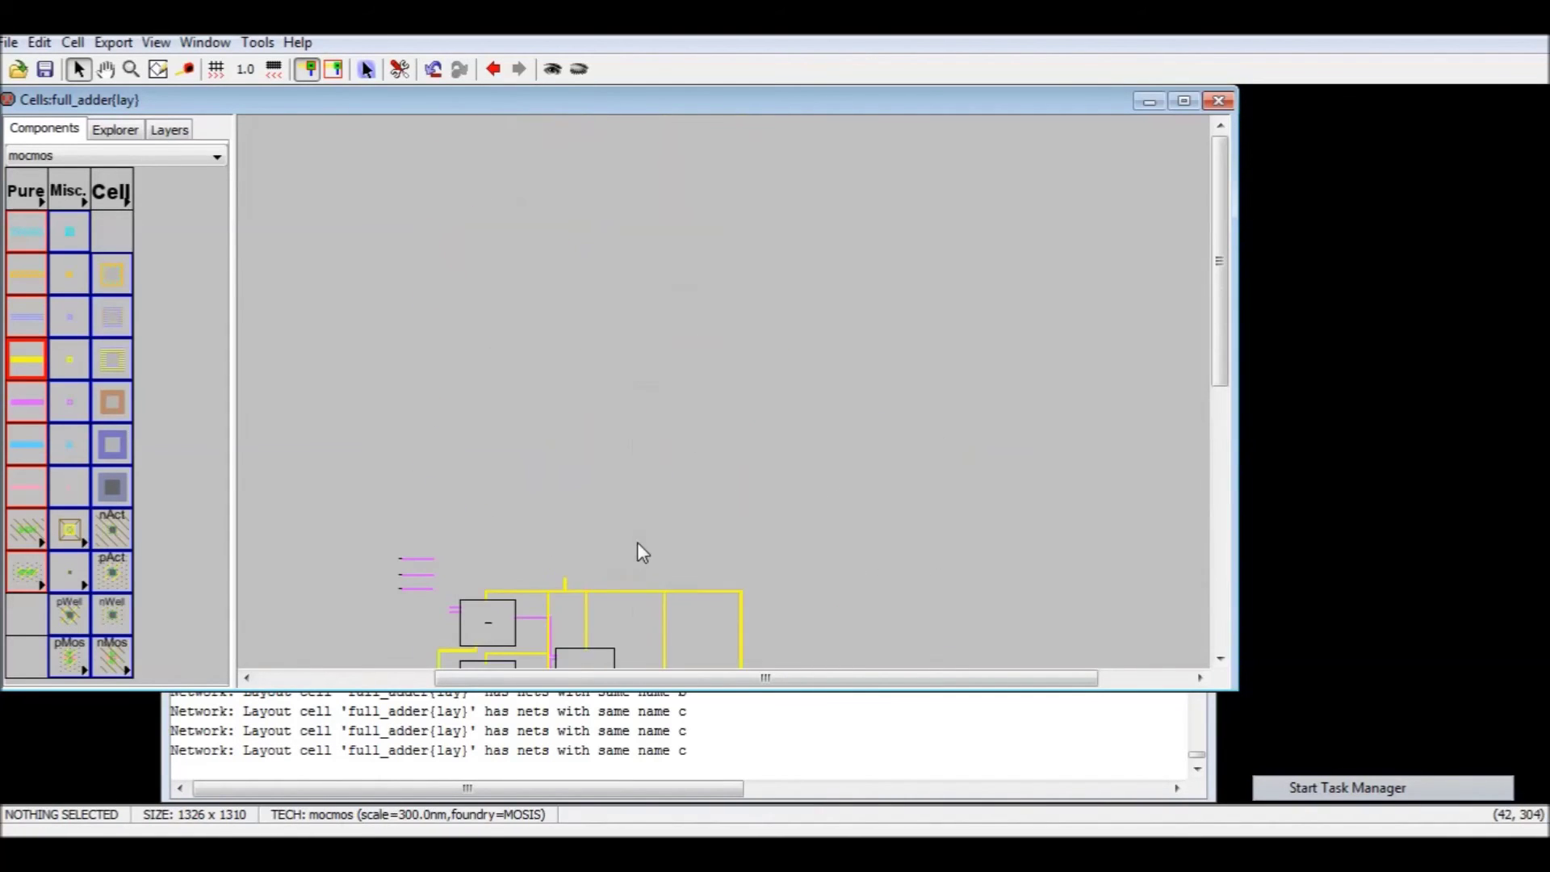
click(563, 578)
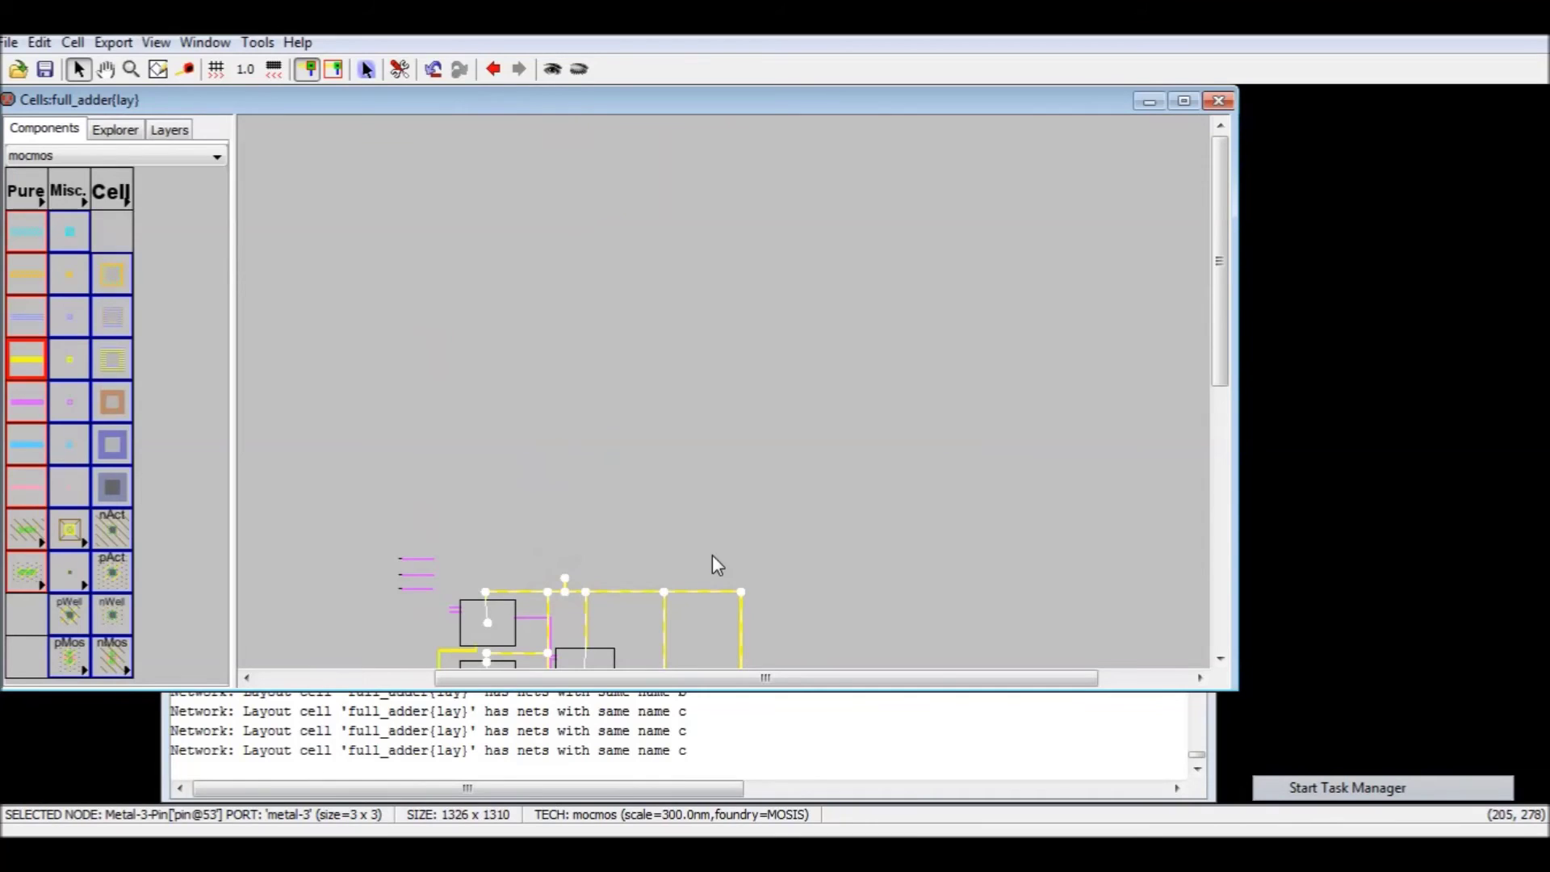
key(ctrl+e)
text(VDD)
click(461, 249)
- Export the end pin of the Metal-3 stub below the XOR2 gates' rail as GND
ctrl+scroll(487, 317, up, 2)
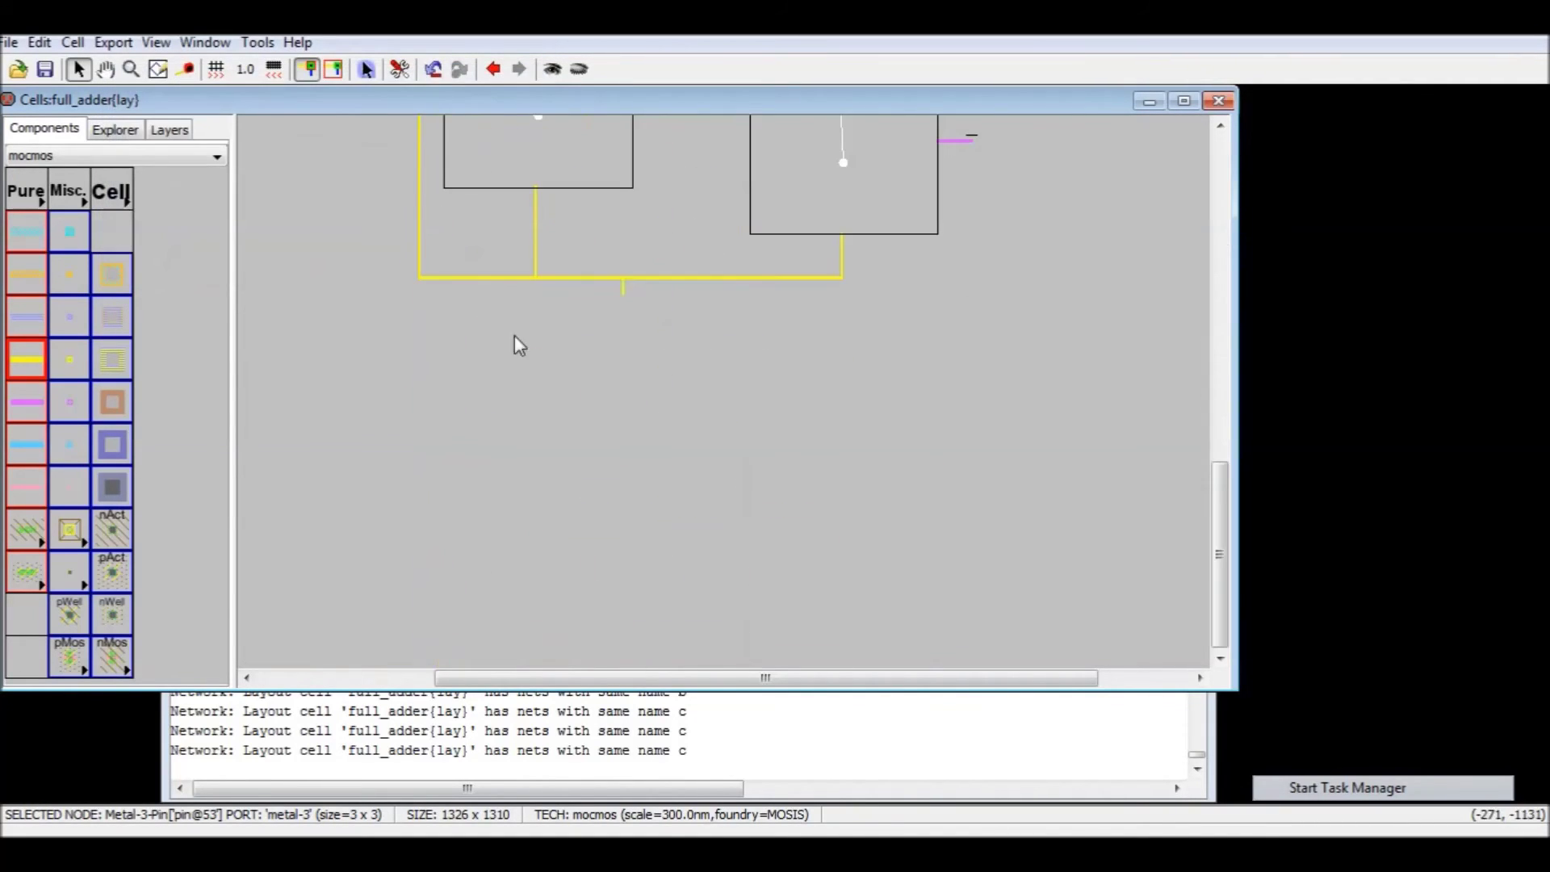
click(623, 291)
key(ctrl+e)
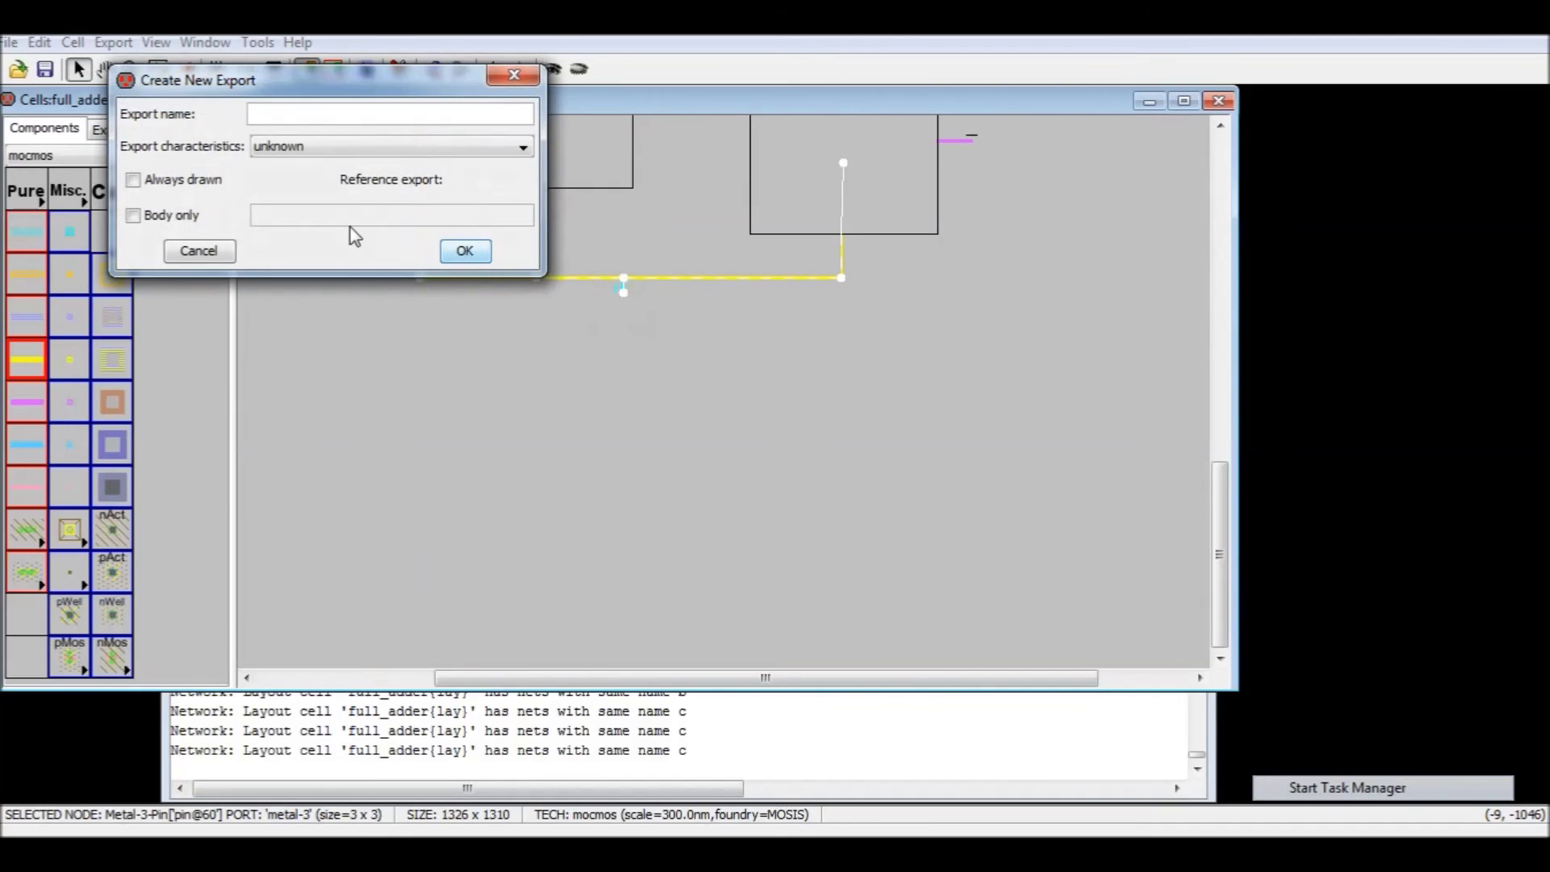
text(GND)
click(440, 255)
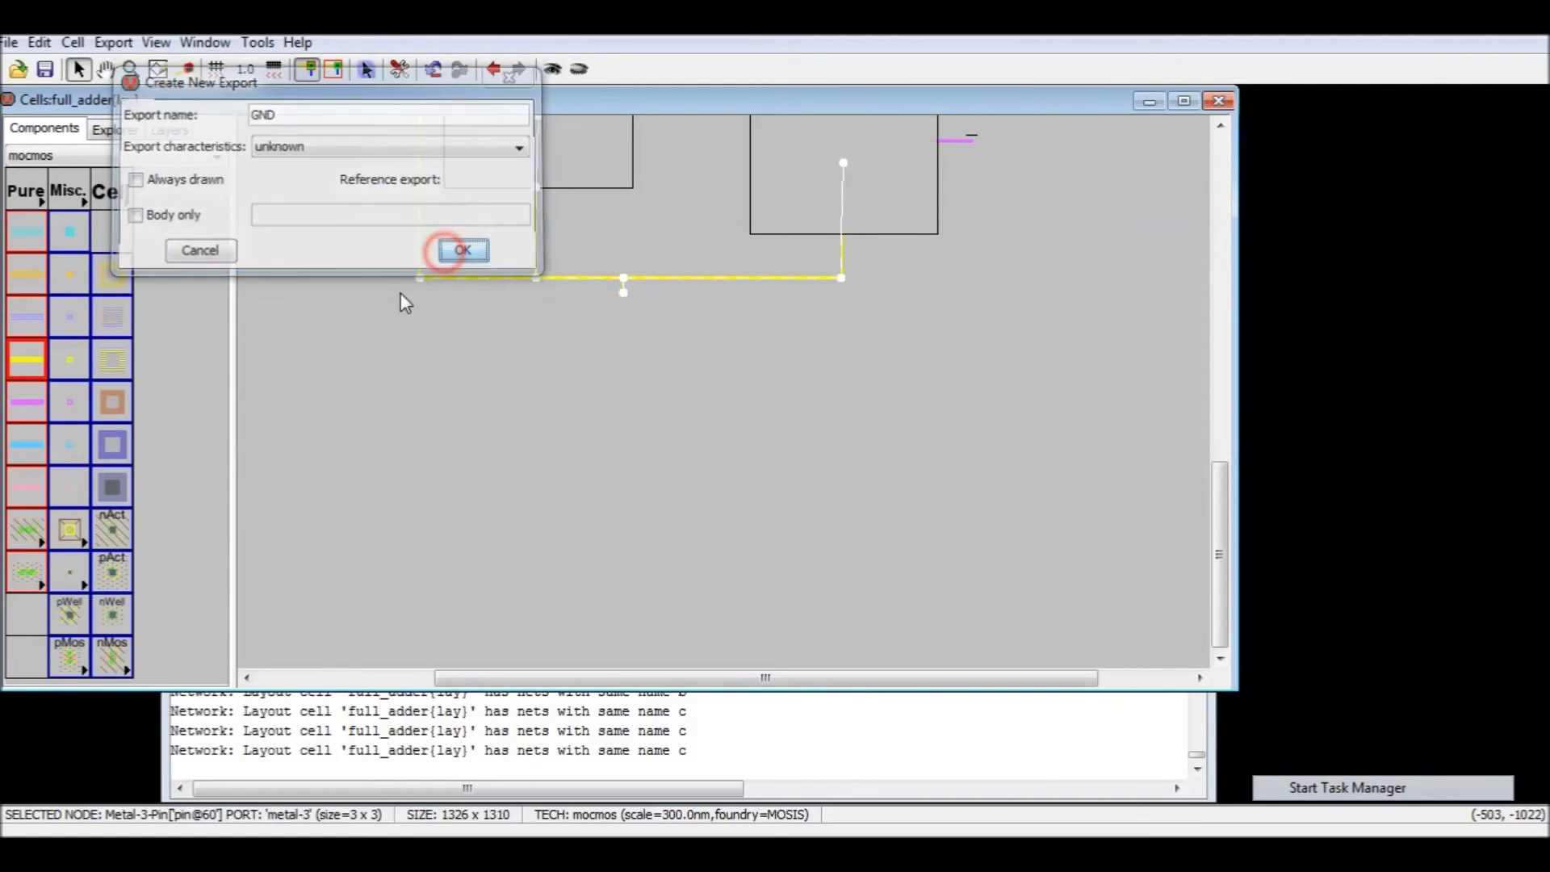
- Run the electrical rule check on the wells of the full_adder layout and look over the cell
click(258, 42)
mouse_move(290, 197)
click(444, 198)
click(500, 505)
scroll(386, 530, up, 5)
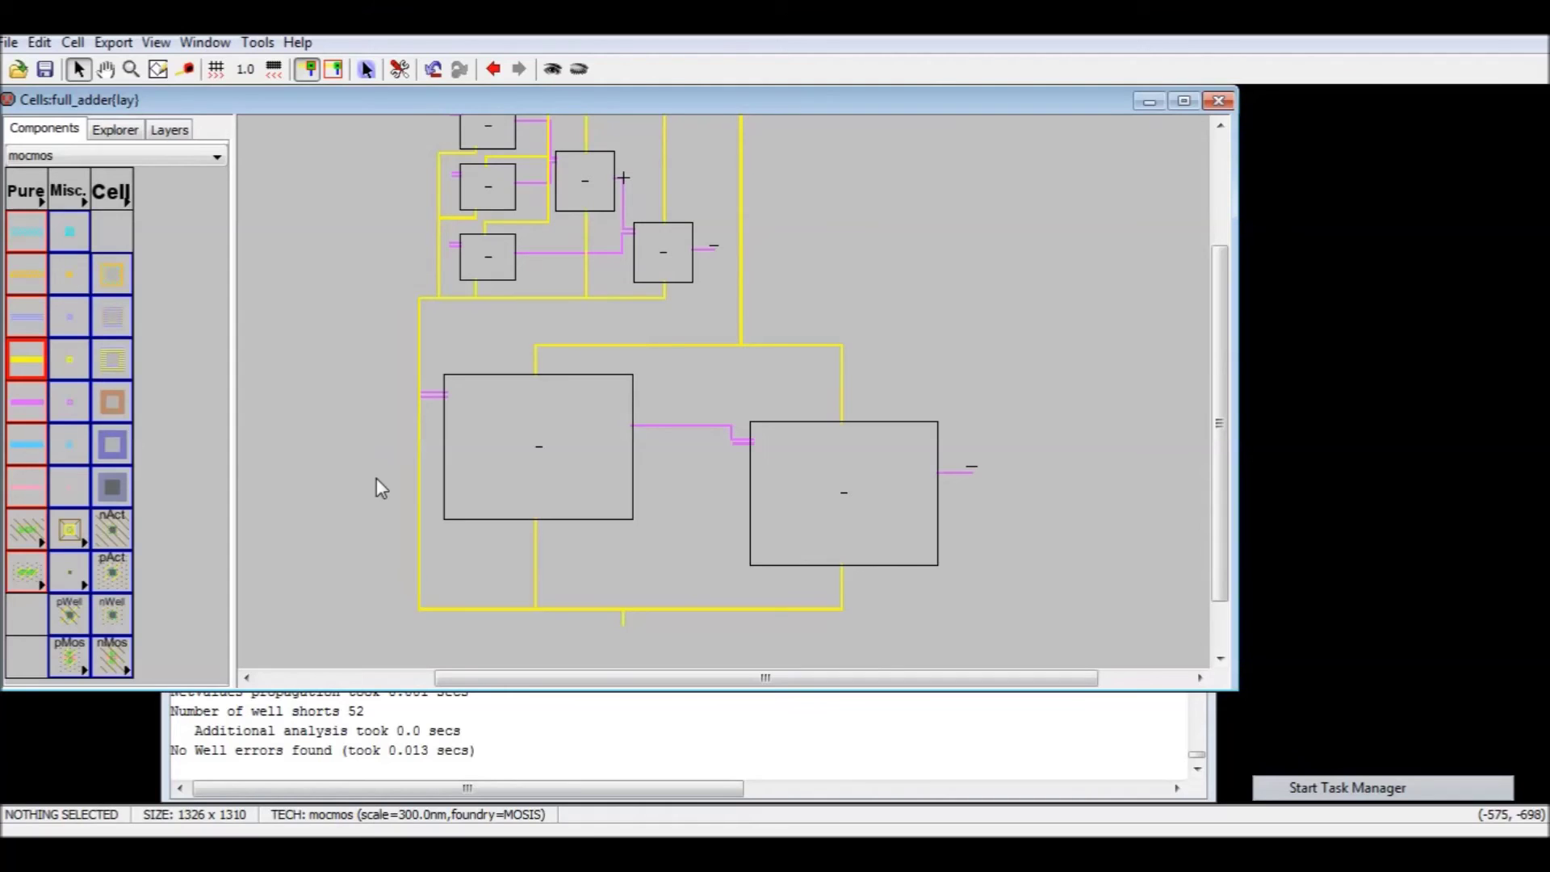
scroll(904, 290, up, 3)
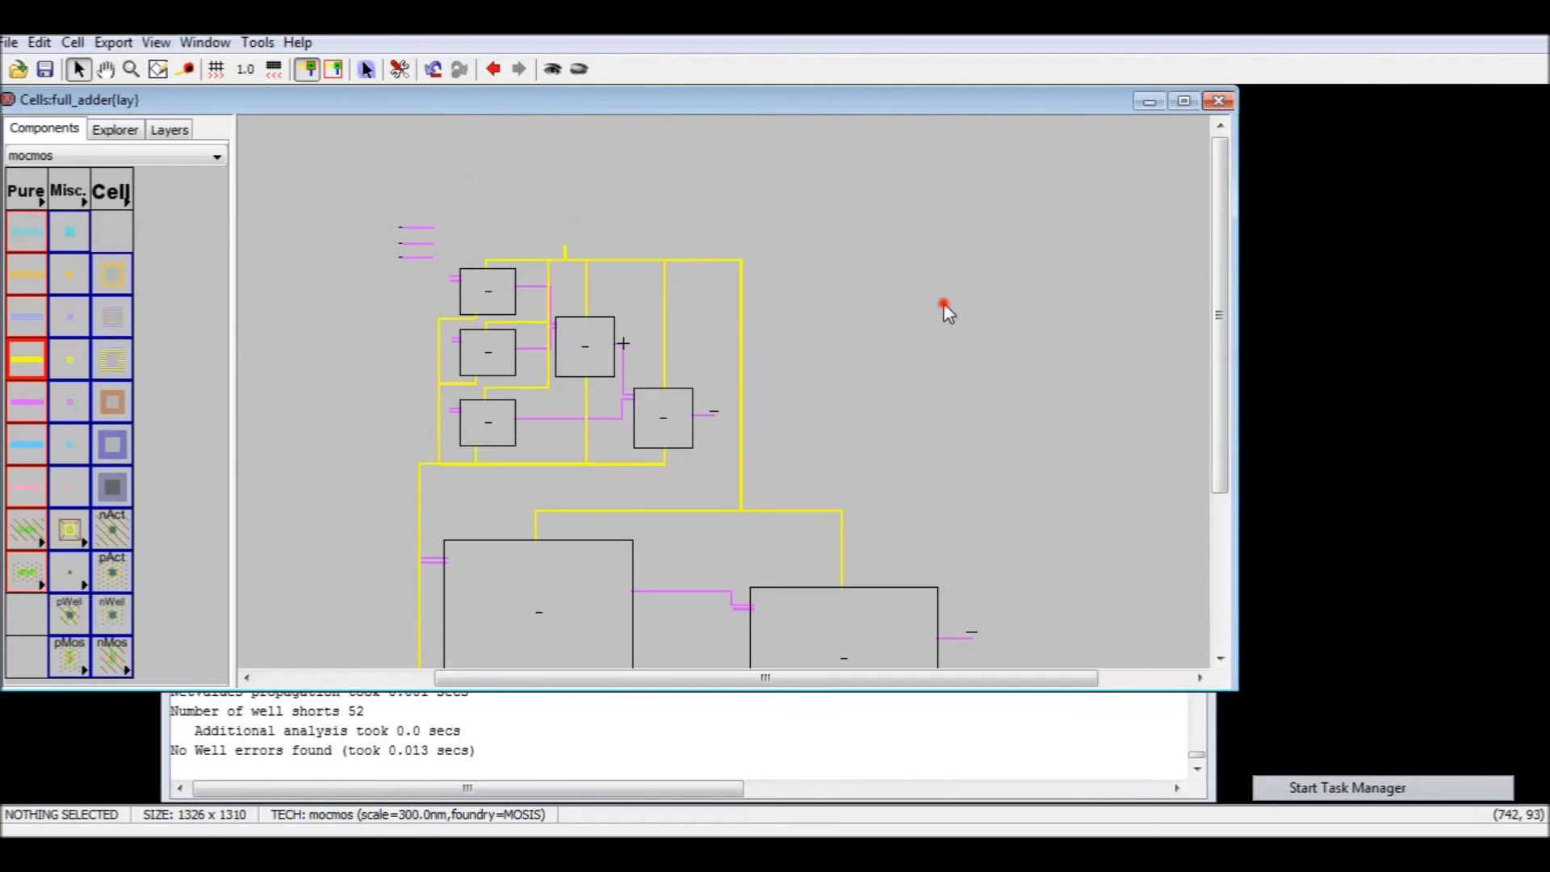
scroll(808, 331, down, 3)
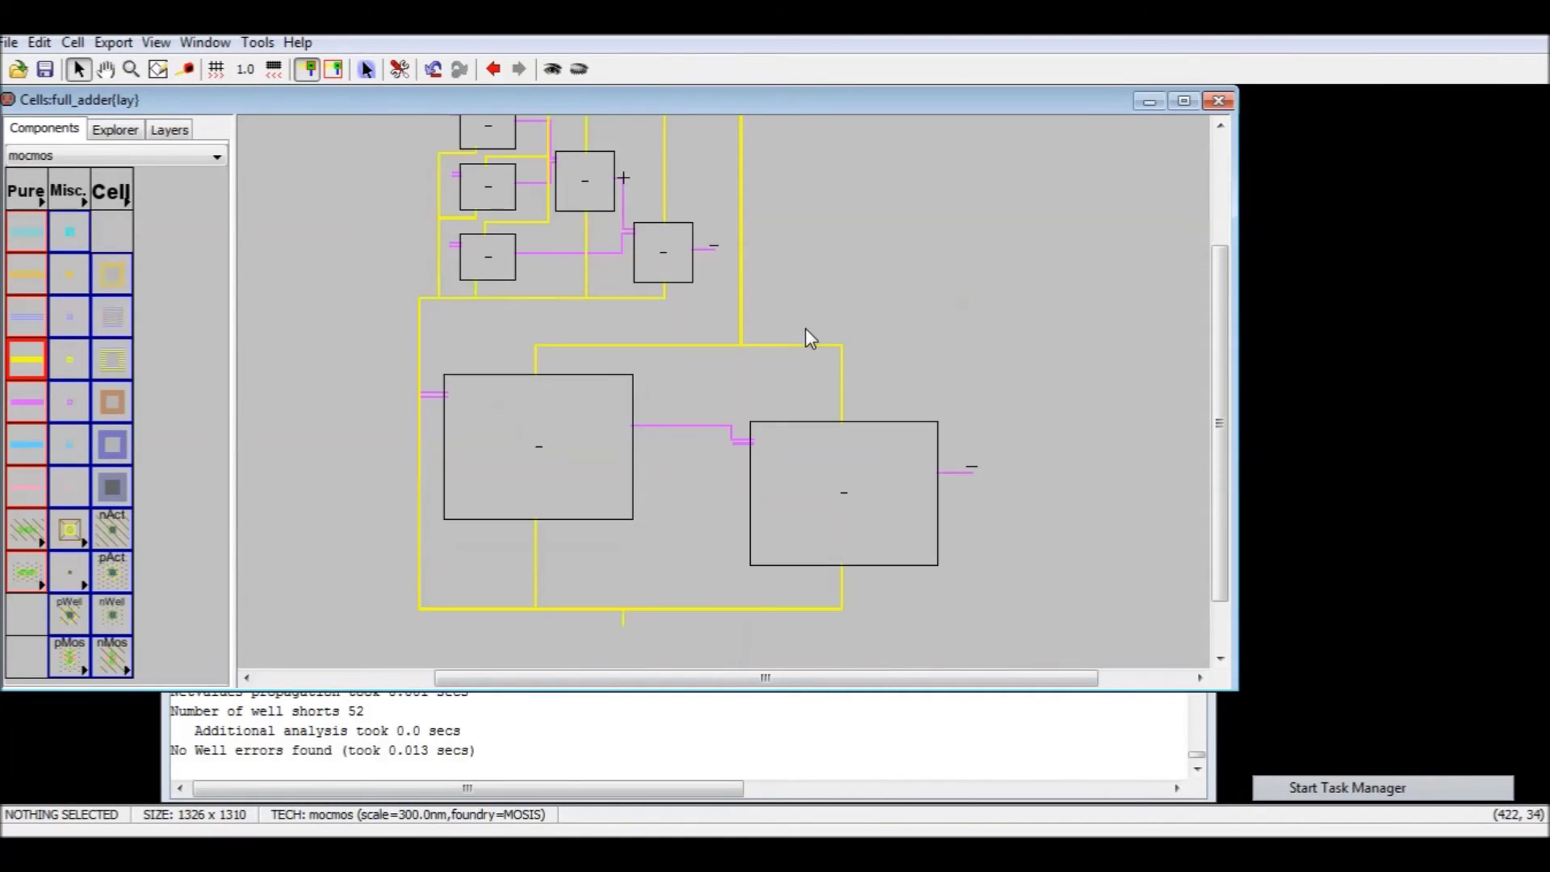
- Switch to SIMULATION SPICE.txt in Notepad, copy the XOR code from the vdd line through the .include line, and return to the layout
key(alt+Tab)
click(691, 646)
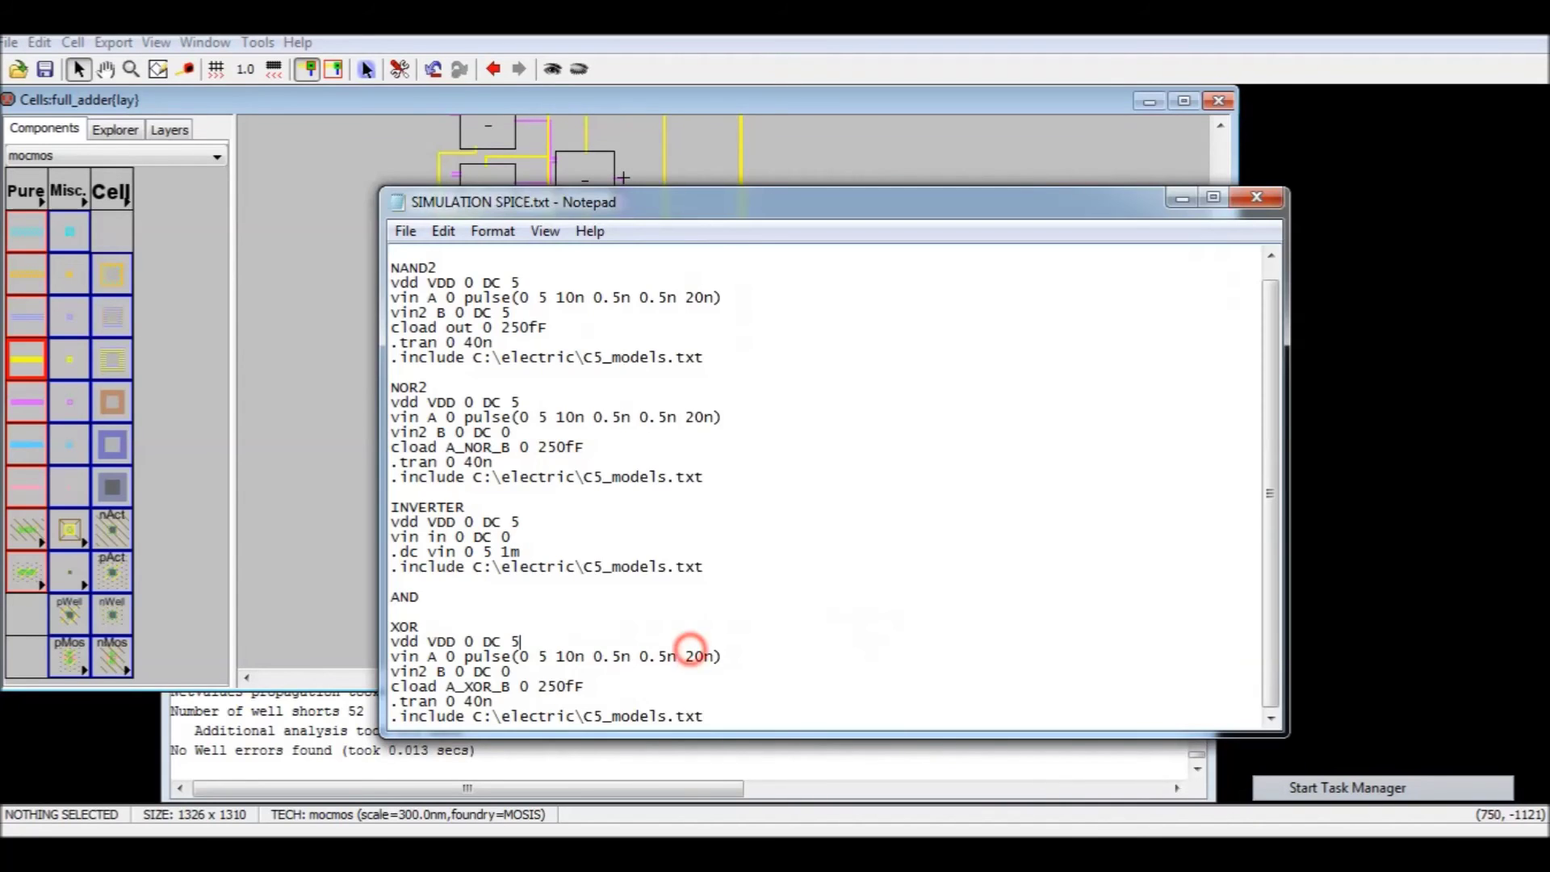
drag(731, 716, 360, 646)
key(ctrl+c)
click(290, 628)
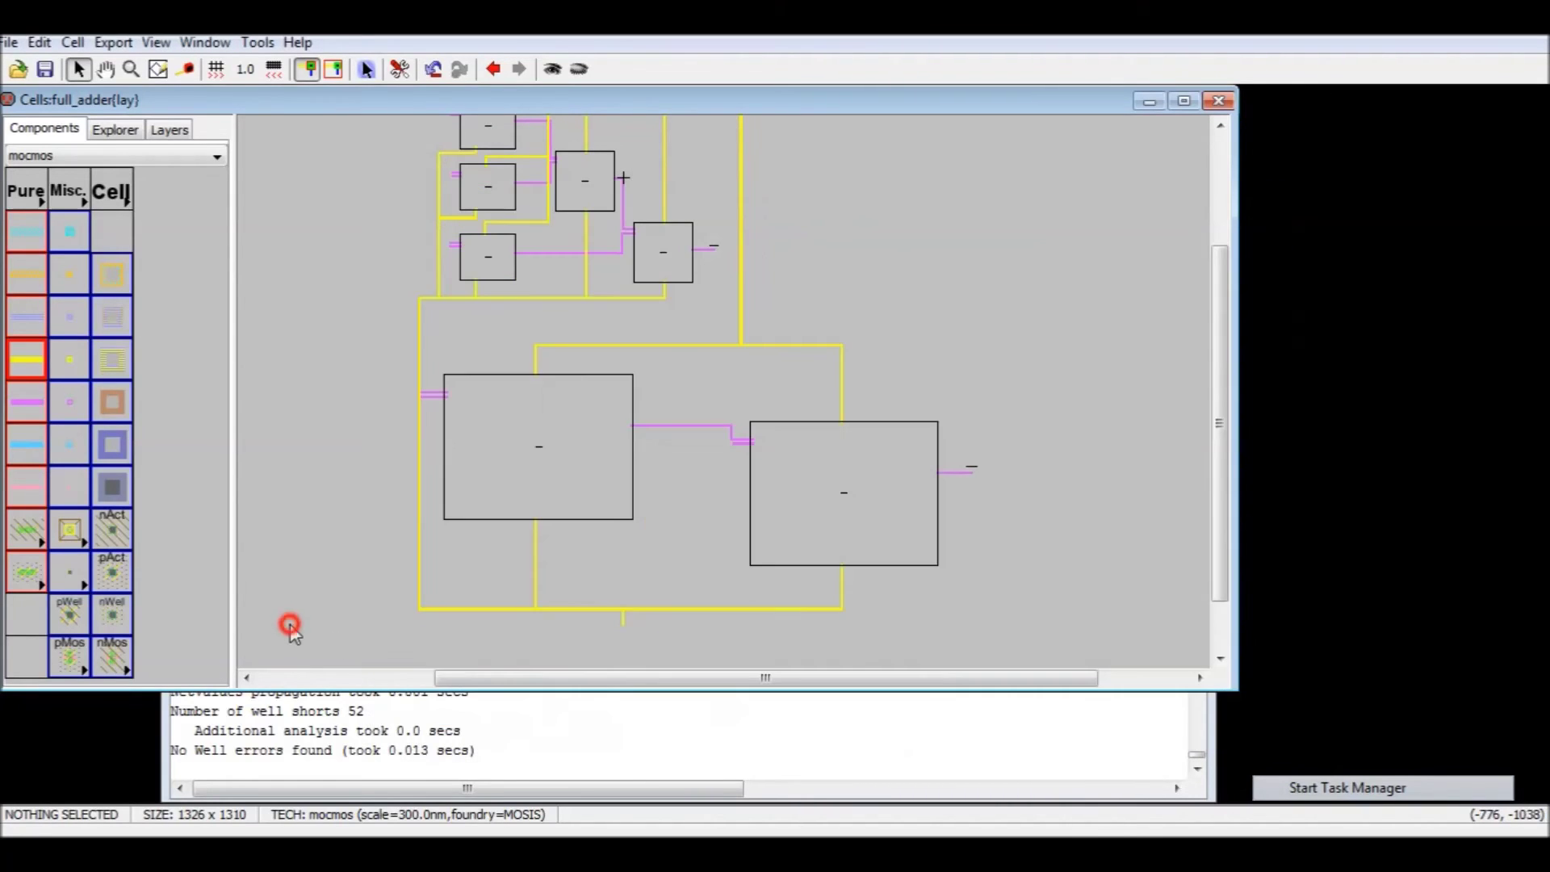
- Place a SPICE code text below the GND rail stub and open its text properties
scroll(327, 602, down, 3)
click(434, 578)
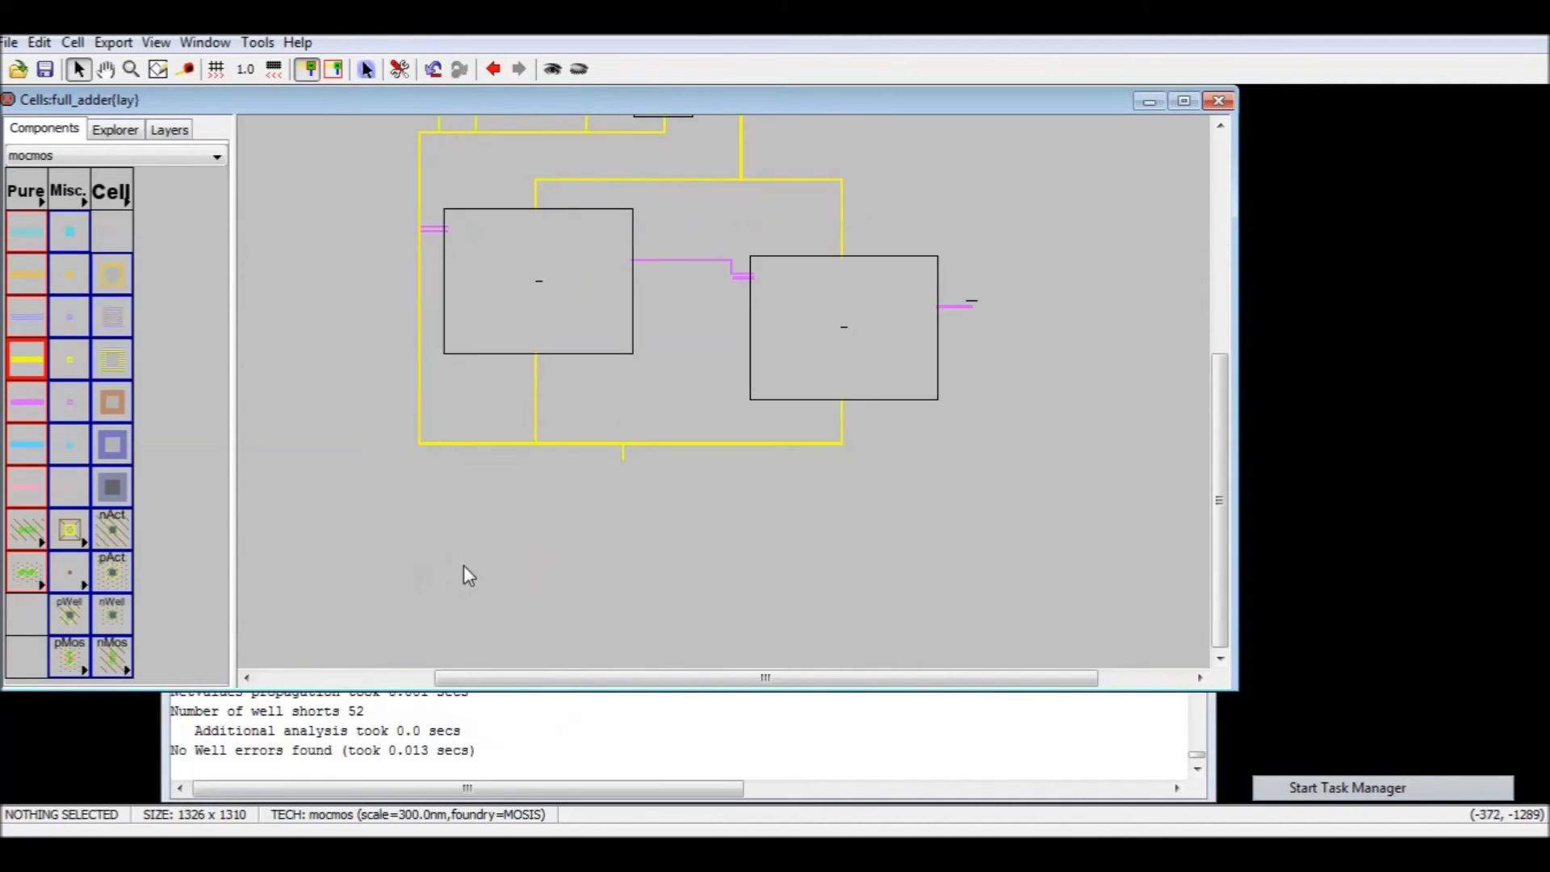
click(68, 200)
click(197, 423)
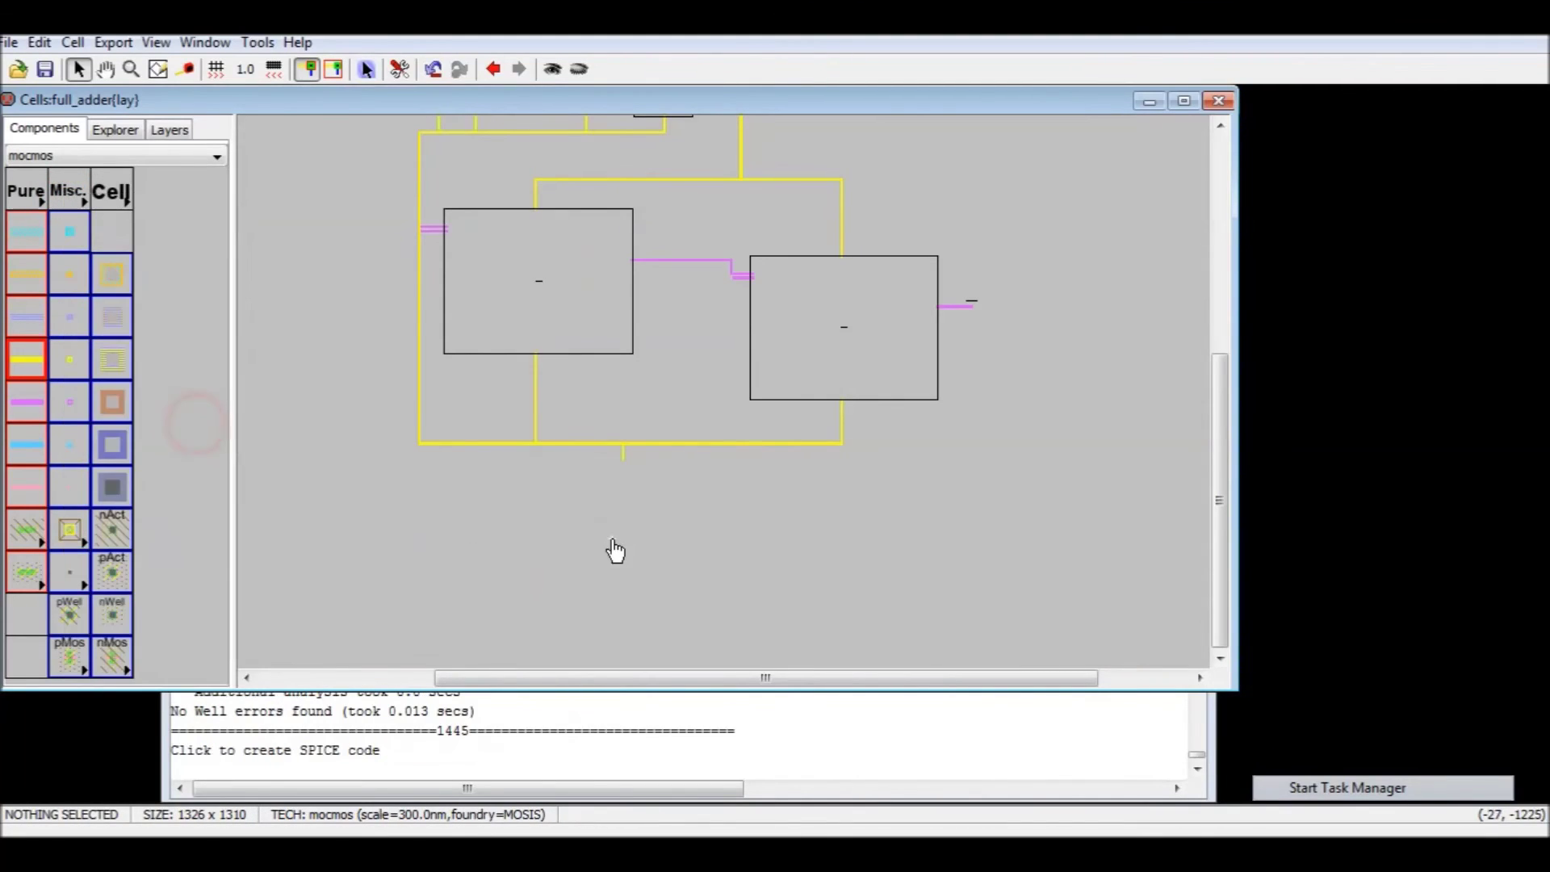
click(599, 517)
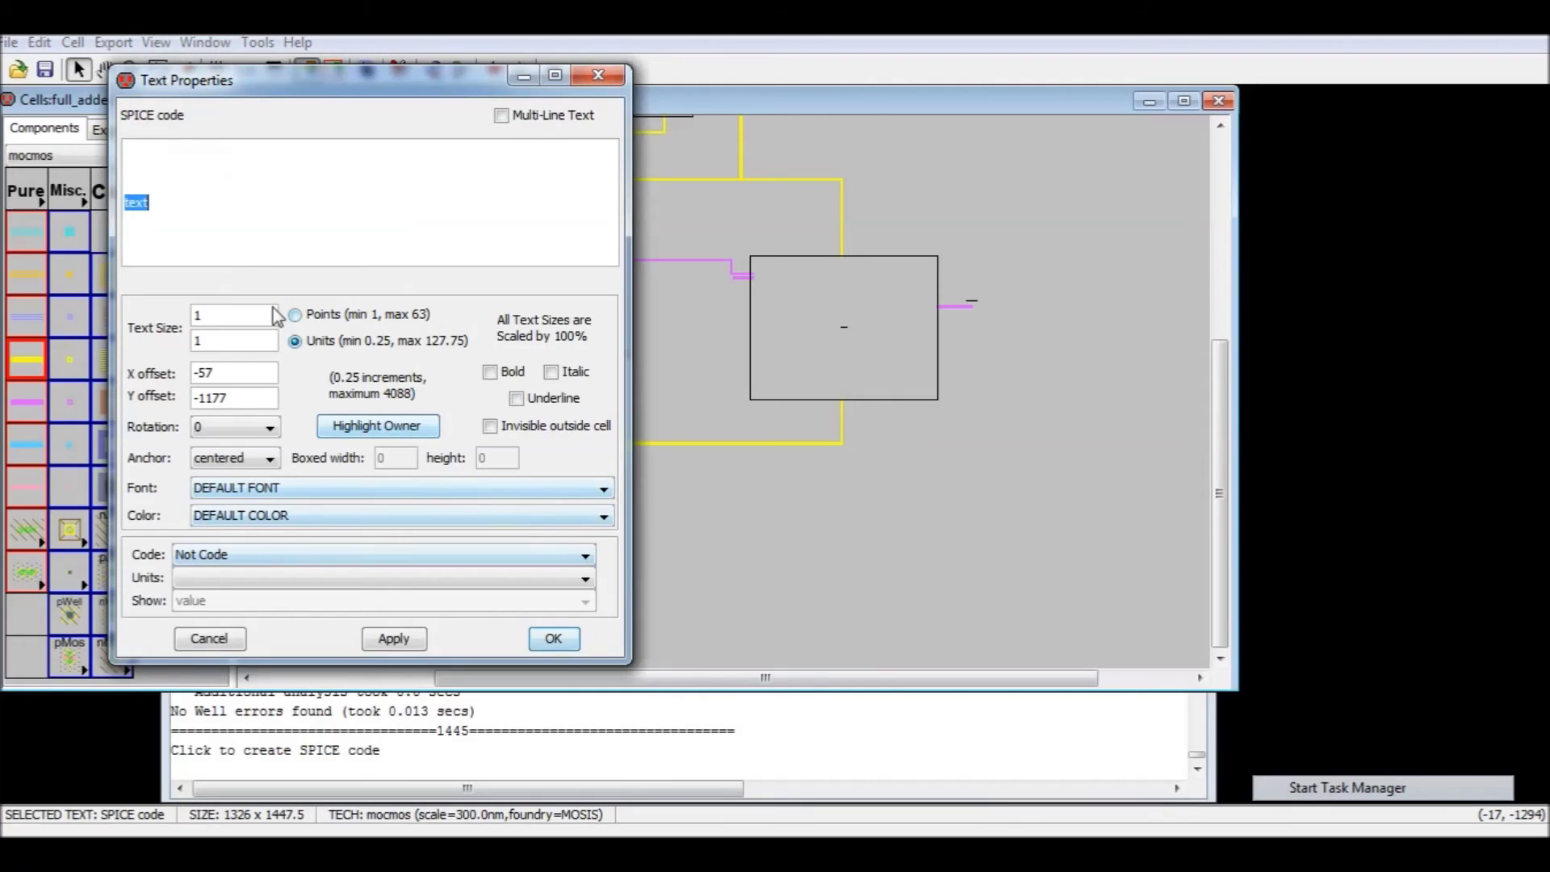
- Make the SPICE code text multi-line, paste the copied XOR simulation code and set the text size to 10 units
click(501, 114)
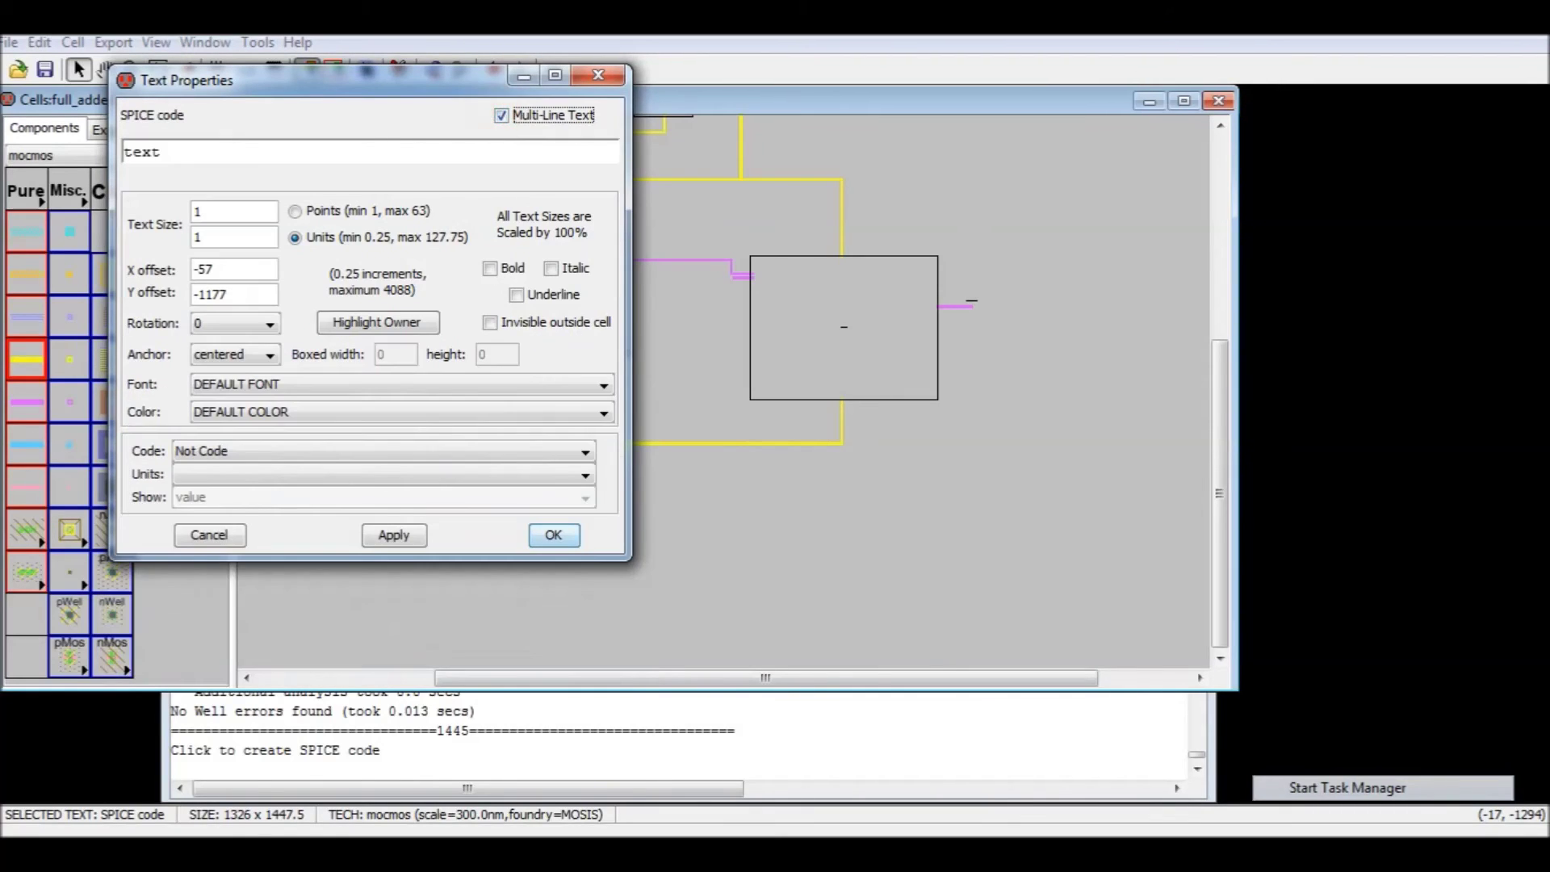
key(ctrl+v)
double_click(206, 341)
text(10)
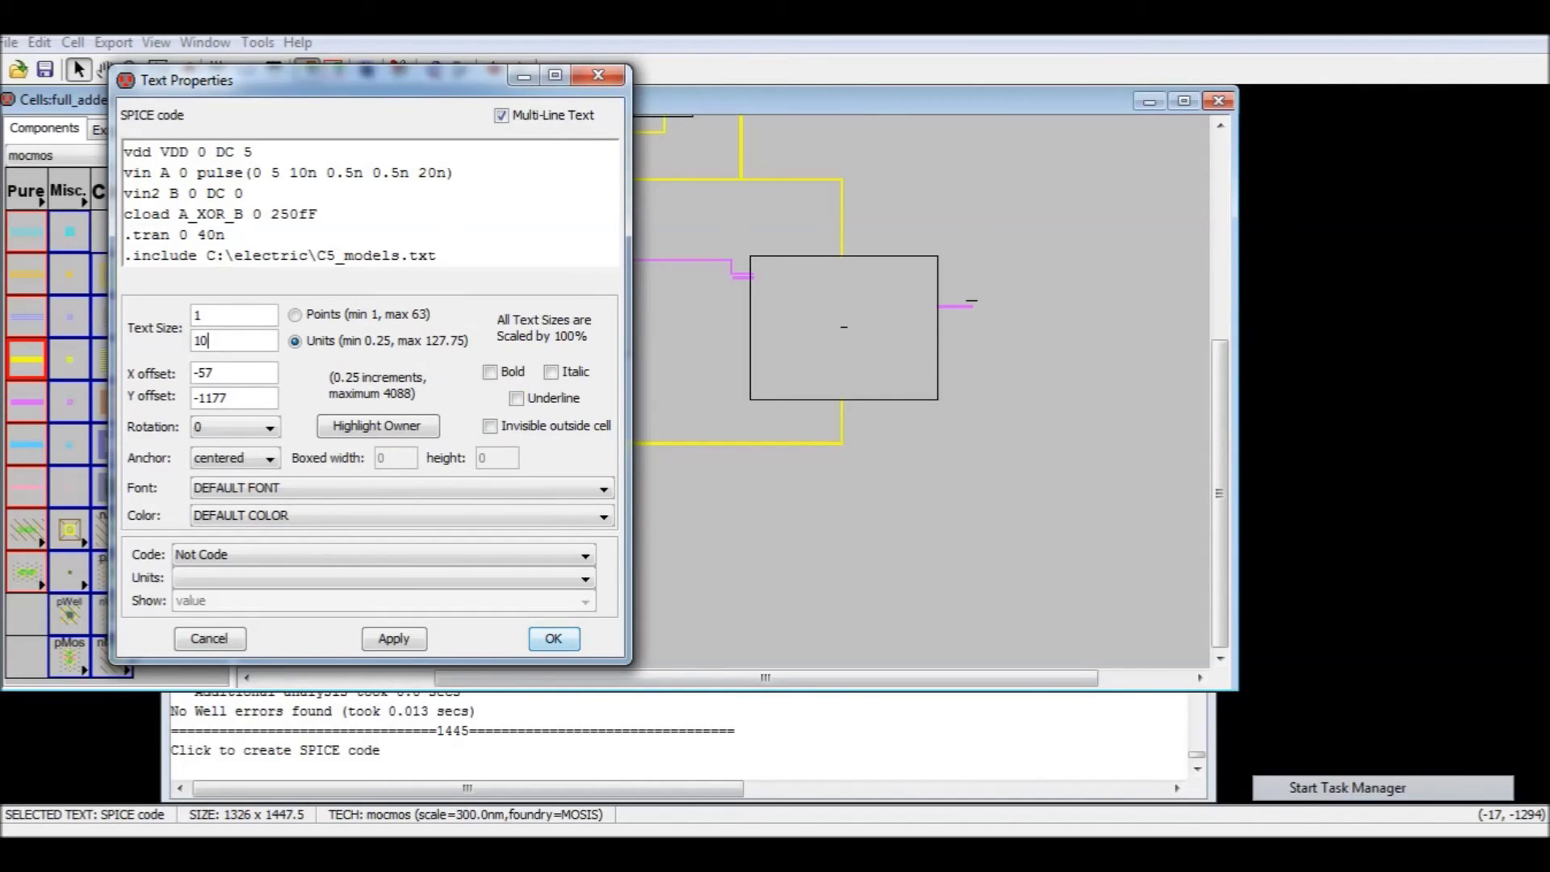
- Change the load node in the cload line of the SPICE code to Sum
drag(244, 214, 178, 214)
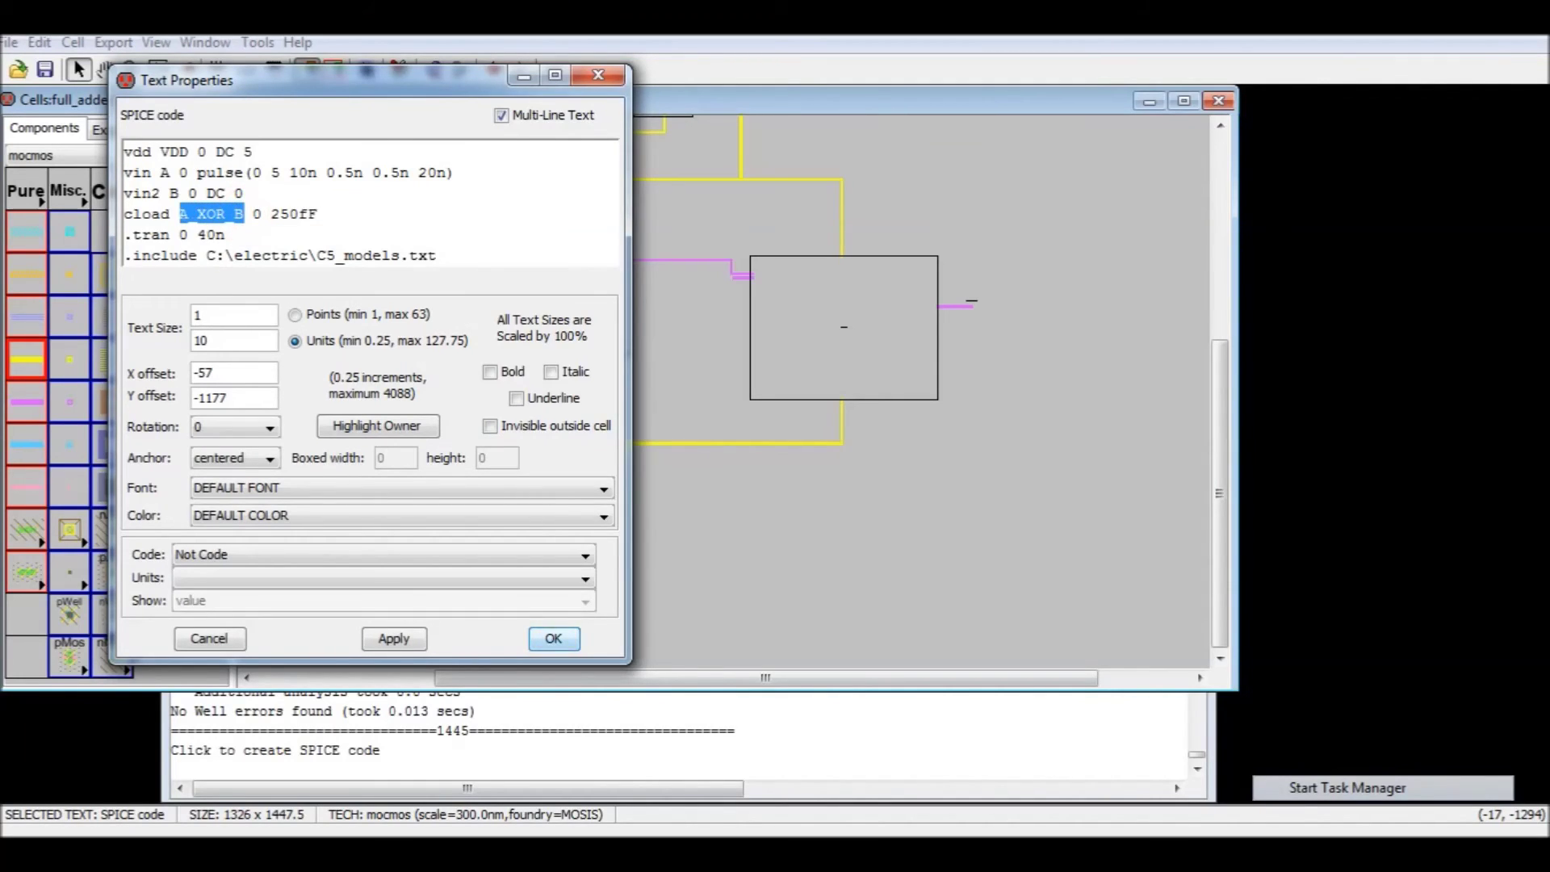
key(BackSpace)
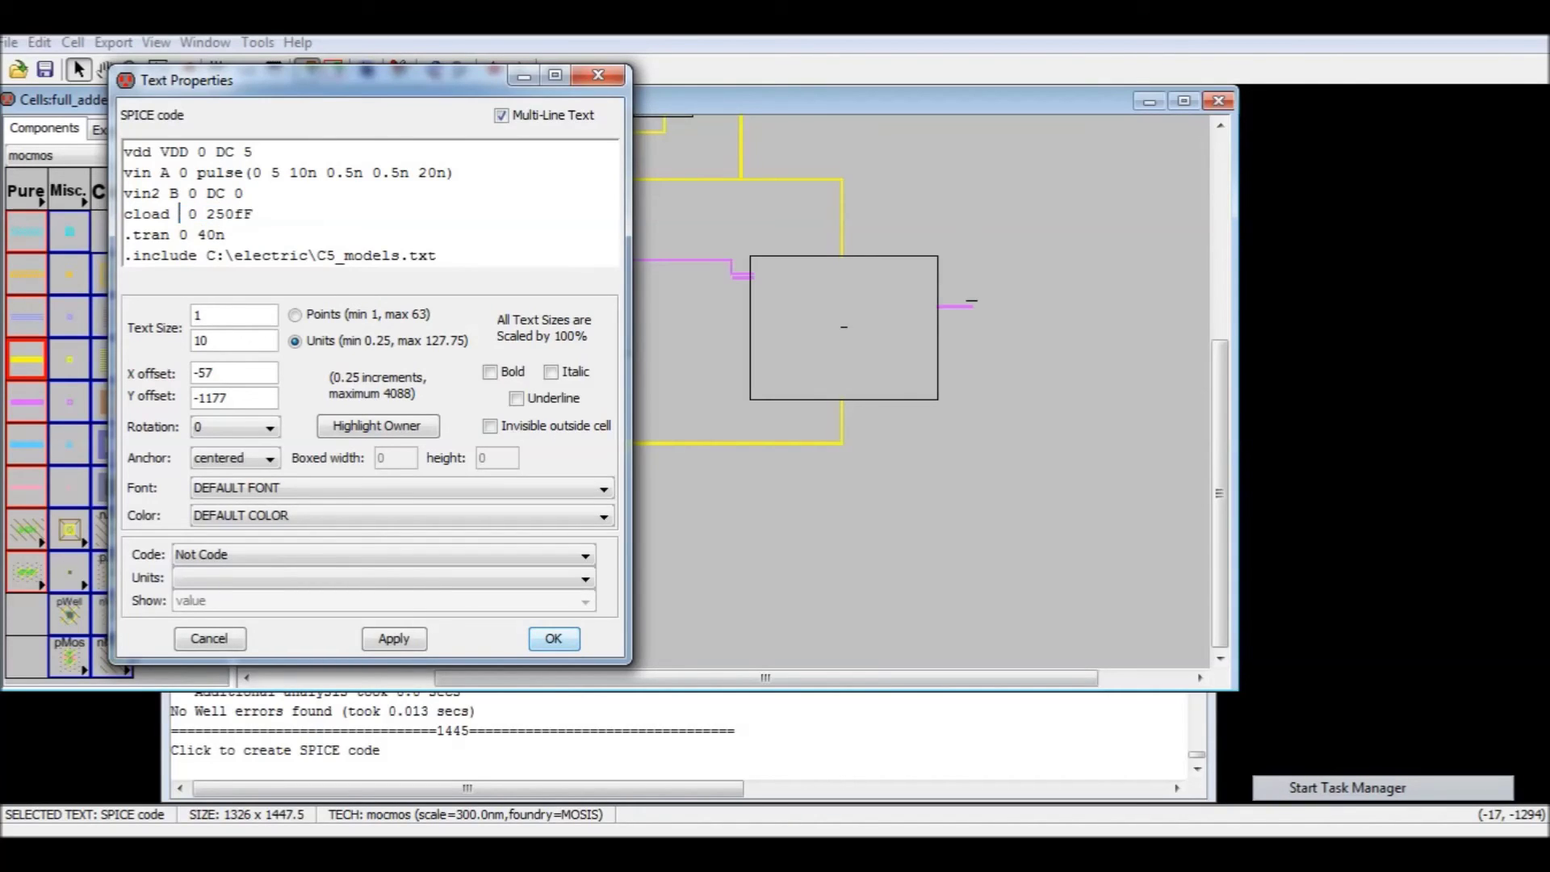
text(sUM)
key(BackSpace)
key(BackSpace)
key(BackSpace)
text(Sum)
- Add the line "vin3 C 0 DC 0" between the vin2 and cload lines of the SPICE code
key(Right)
key(Right)
key(Right)
key(Return)
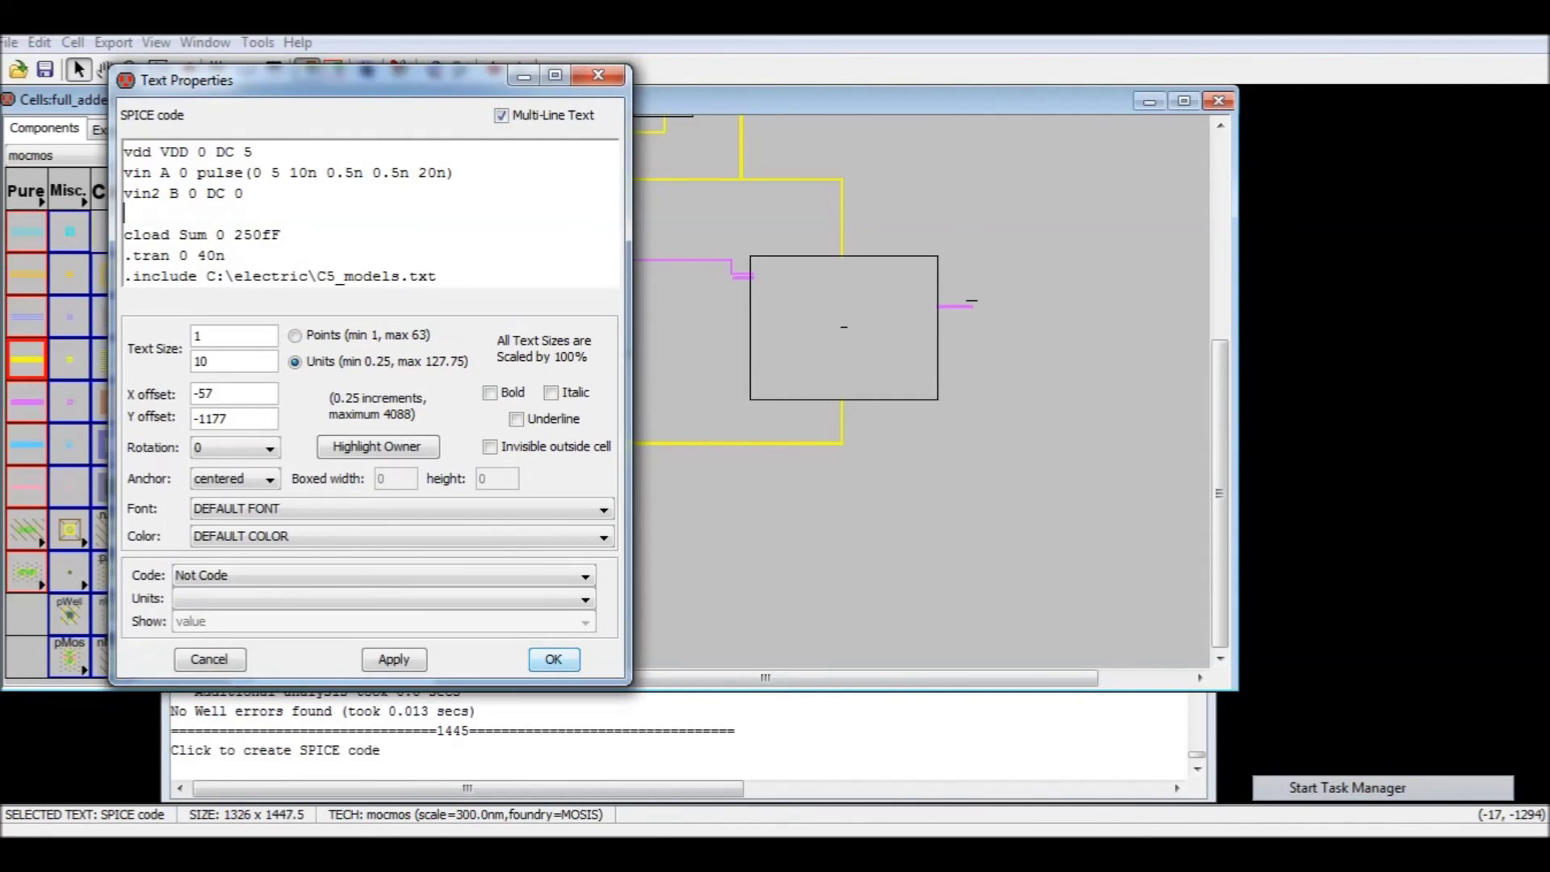
text(vin3 C 0 d)
key(BackSpace)
text(DC 0)
- Set the vin2 B source to DC 5 and apply the finished SPICE code to the layout
click(244, 193)
key(BackSpace)
text(5)
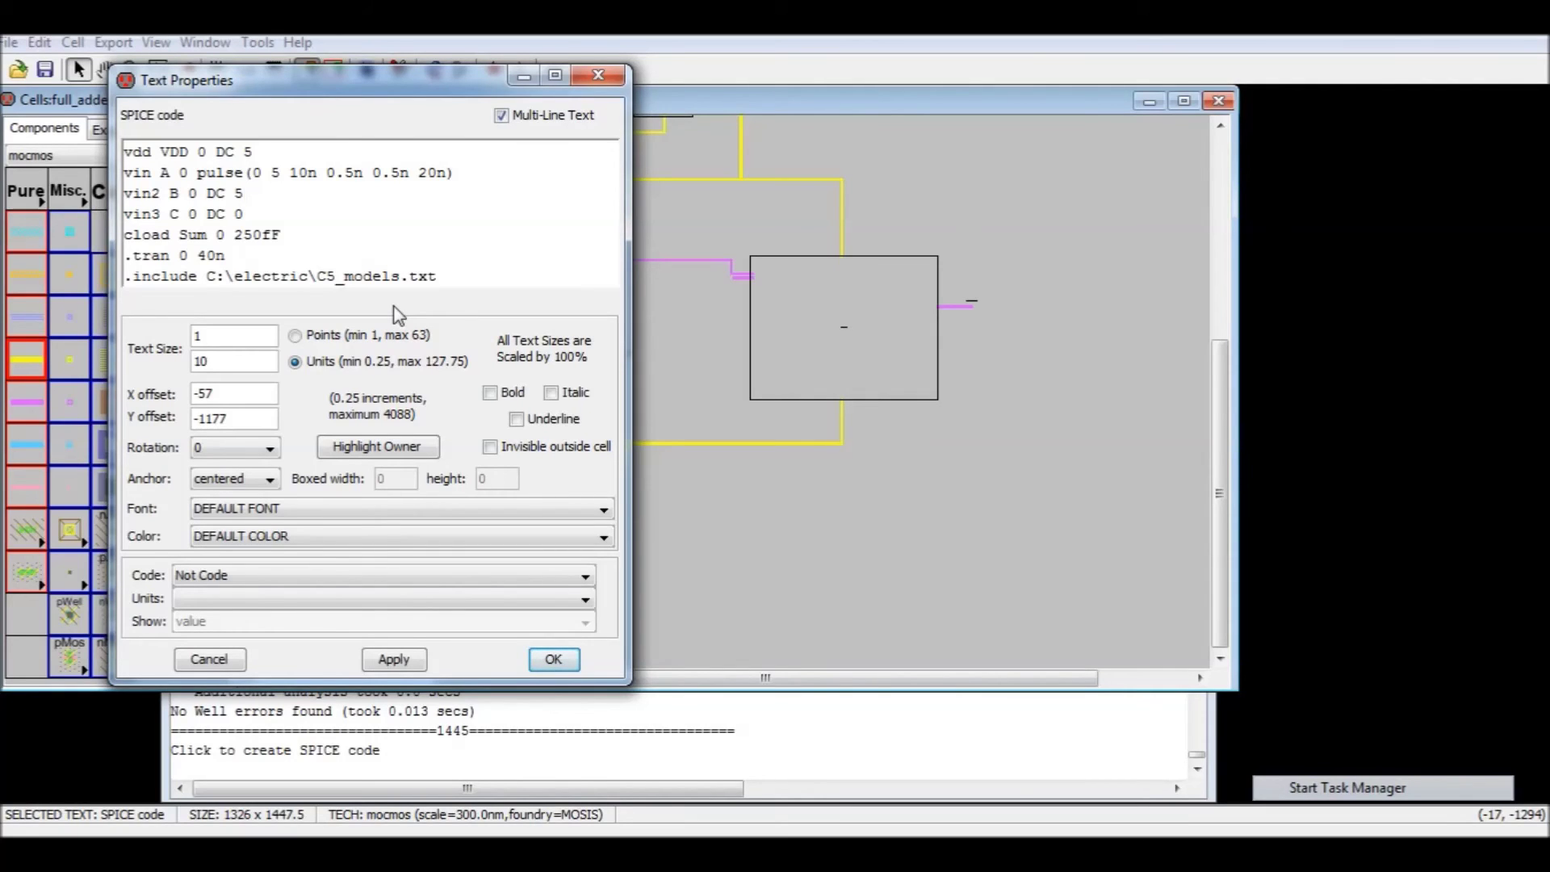
click(542, 659)
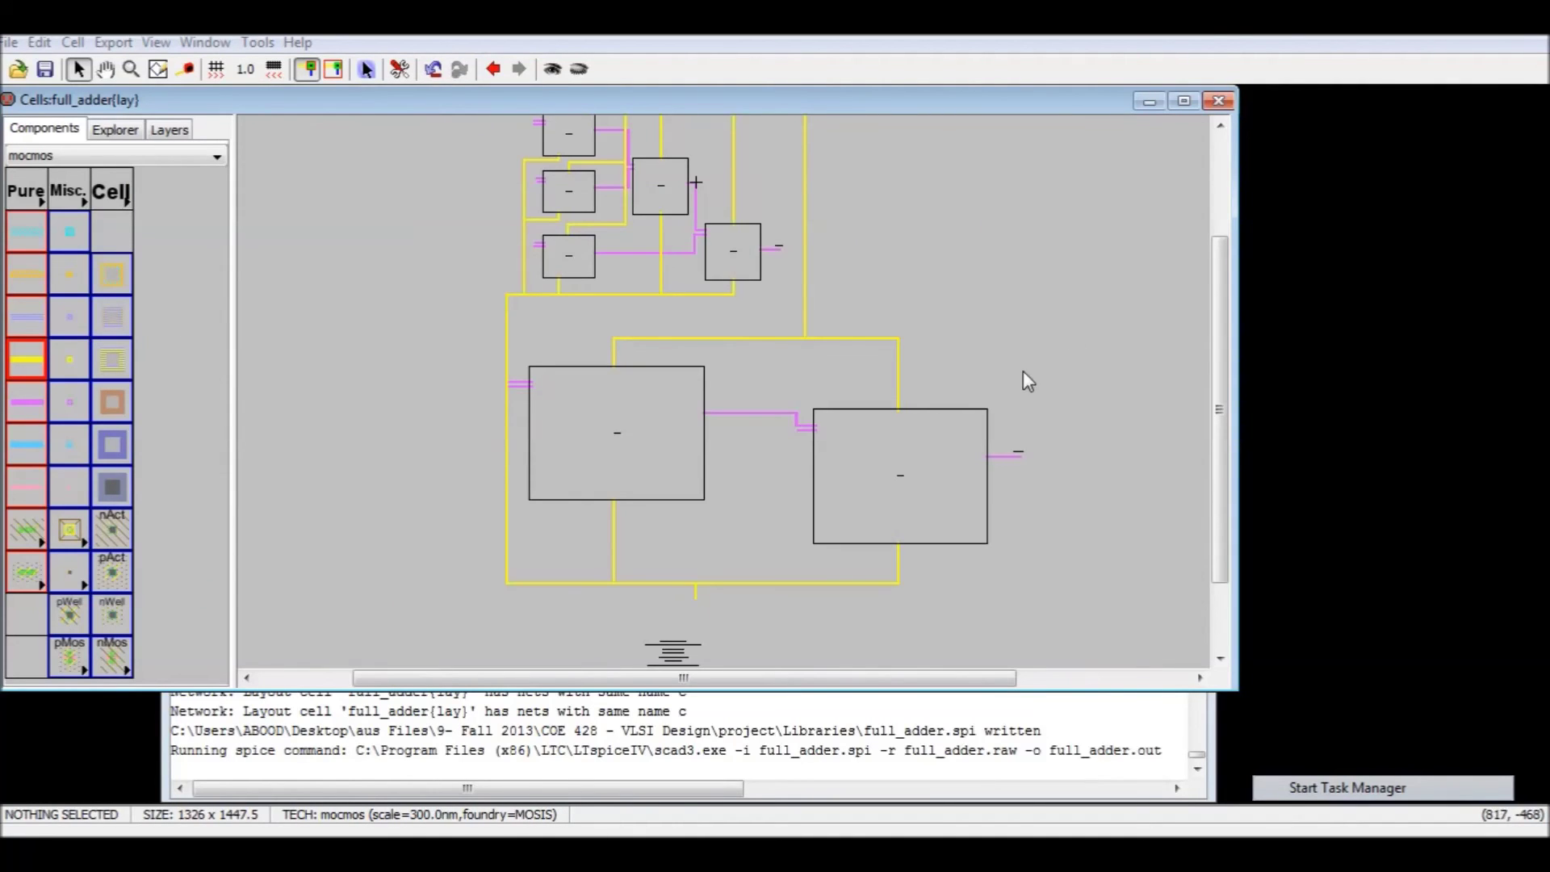
- In fulladder_cell1{sch}, rename the final OR gate's output export to C_out and the right XOR gate's output wire to Sum
click(114, 129)
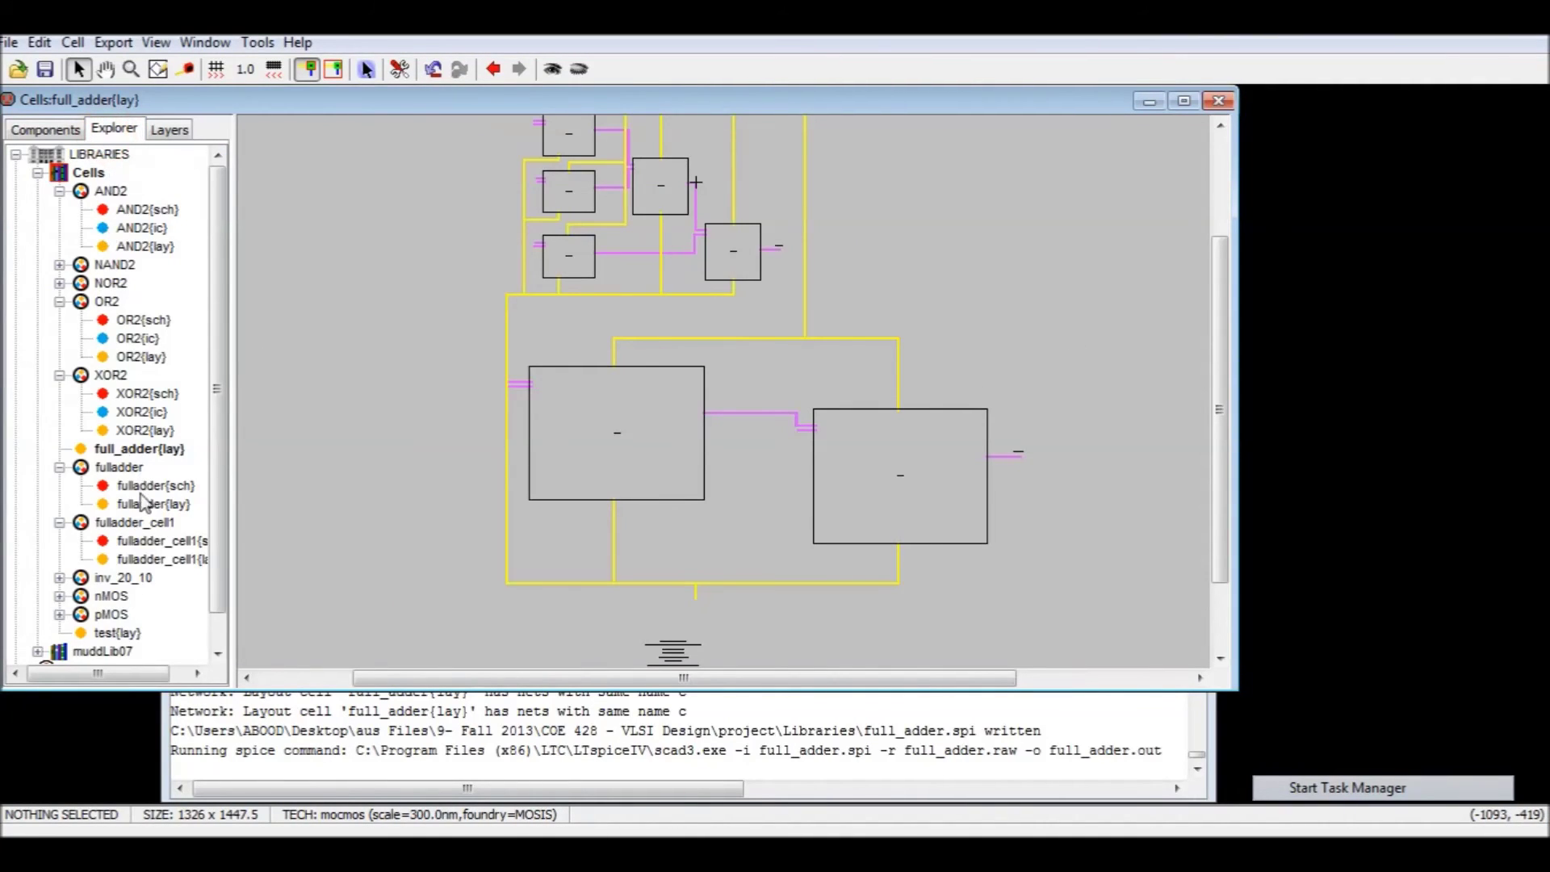
double_click(155, 540)
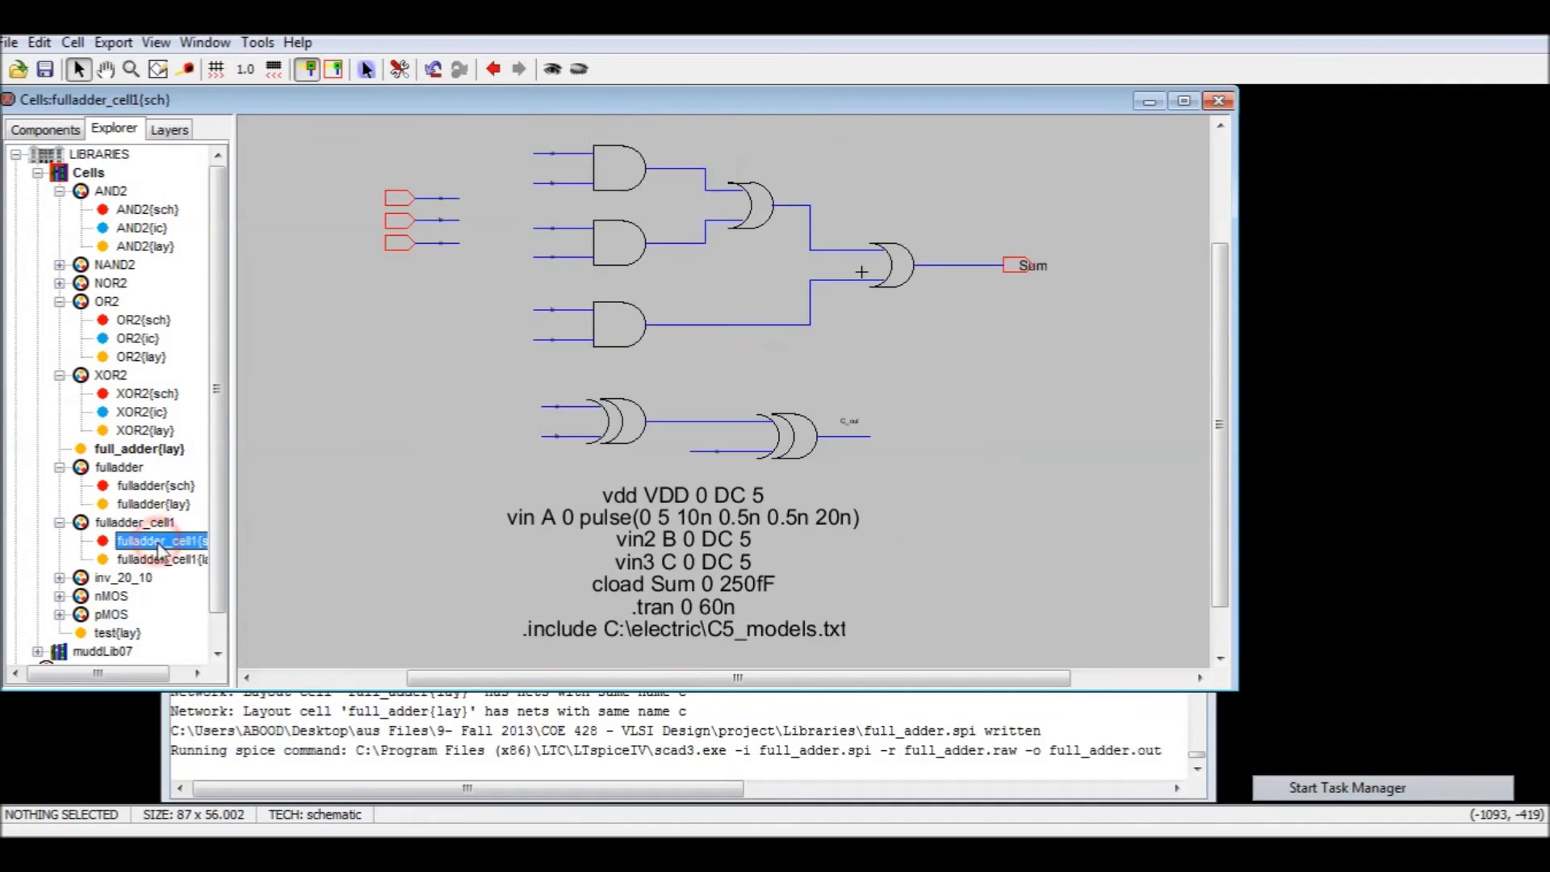
double_click(1048, 272)
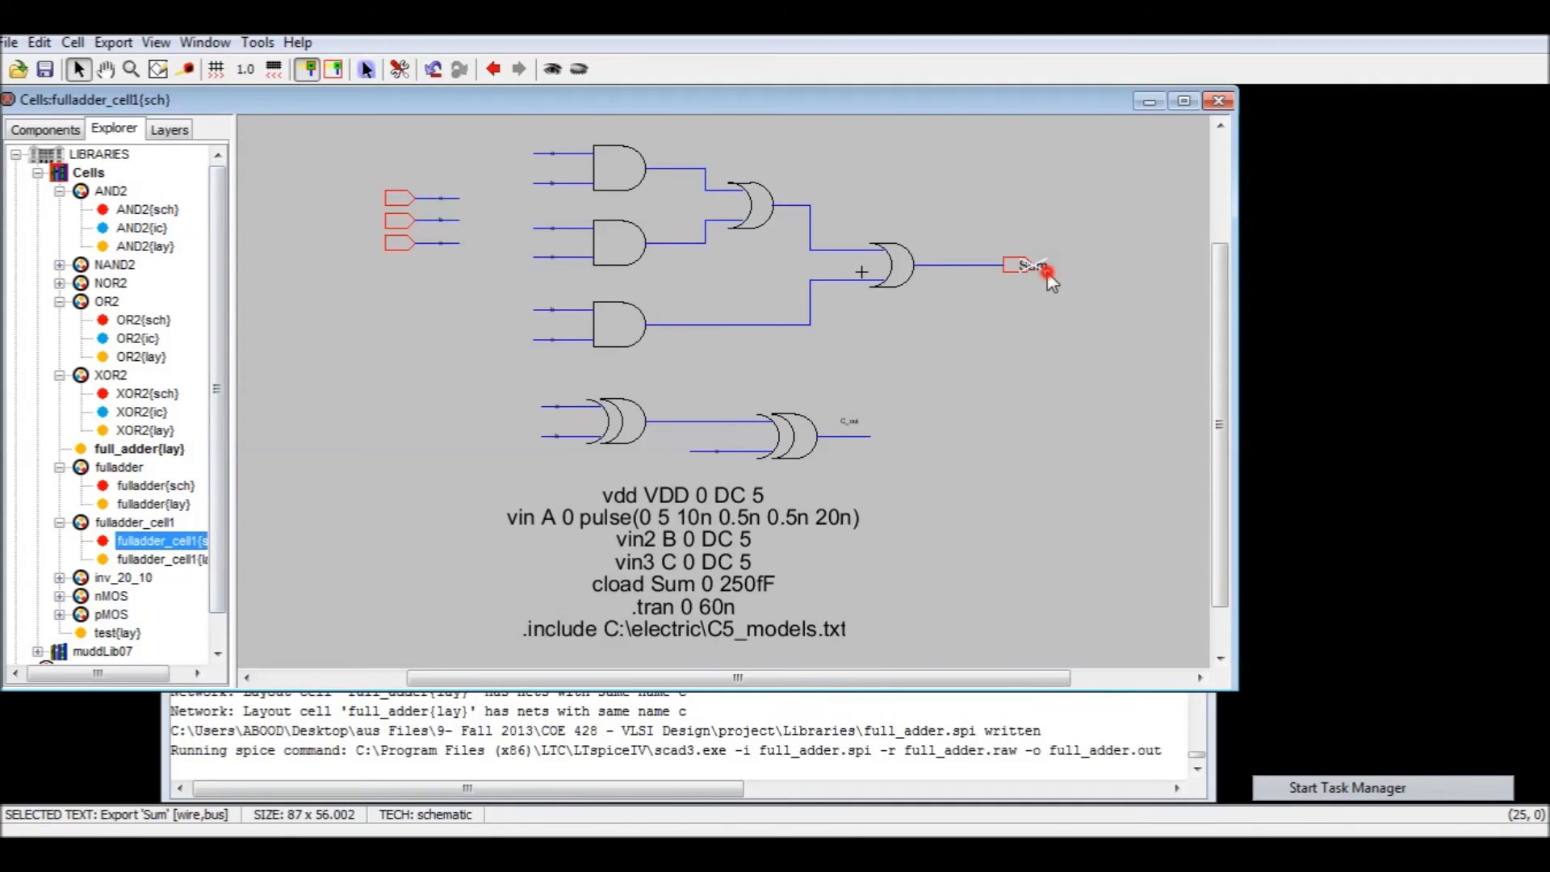
text(C_out)
click(1003, 423)
click(852, 420)
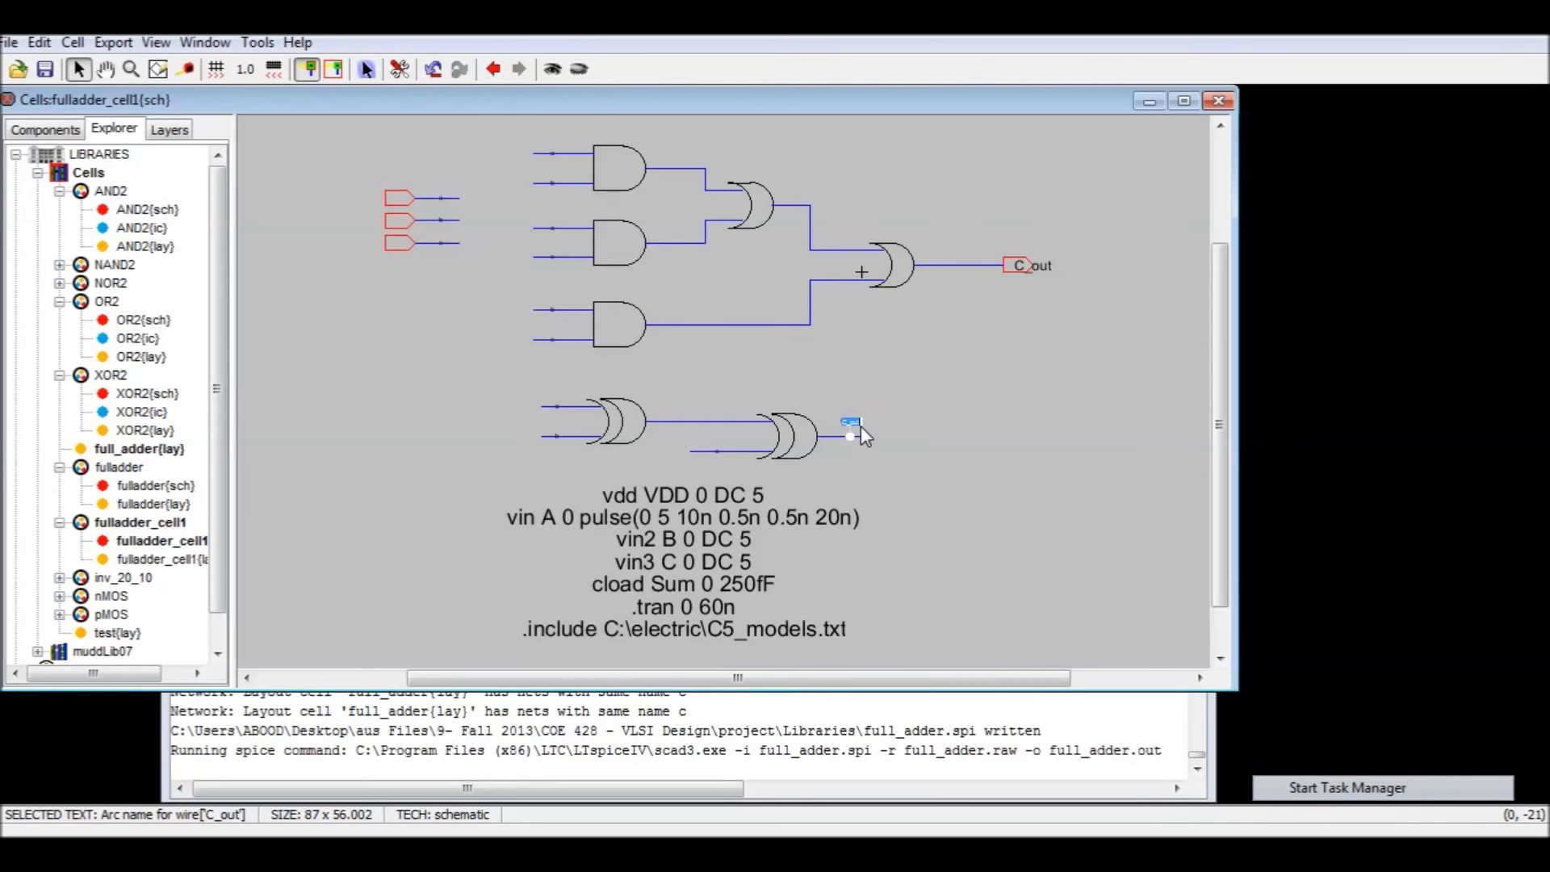
click(922, 391)
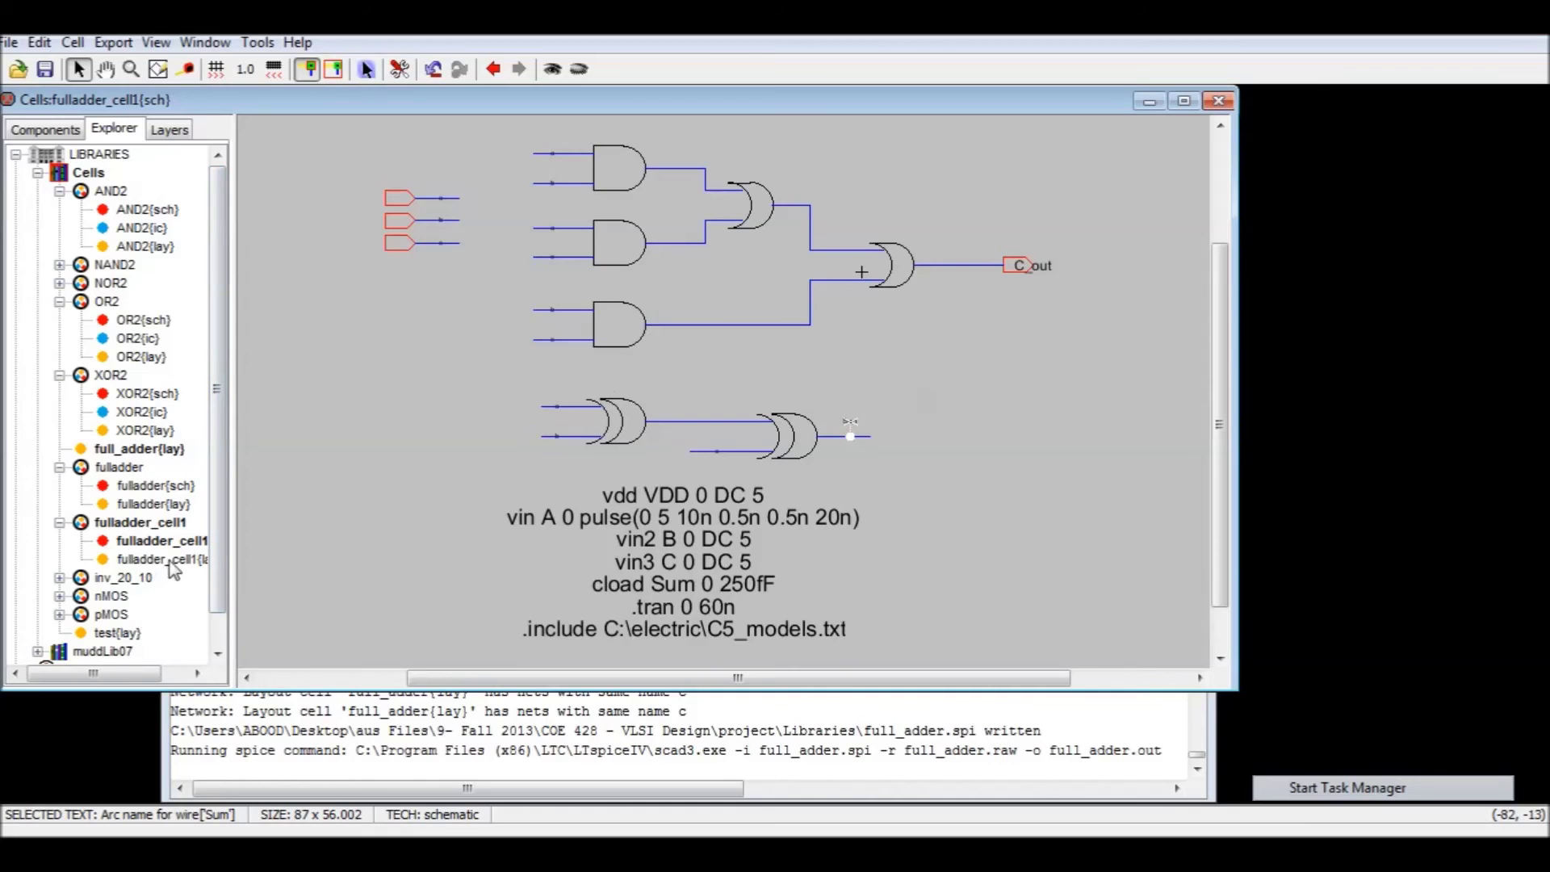
- In full_adder{lay}, try to rename the right XOR2 gate's output export to Sum
double_click(152, 453)
ctrl+scroll(1050, 493, up, 3)
middle_drag(1041, 488, 686, 443)
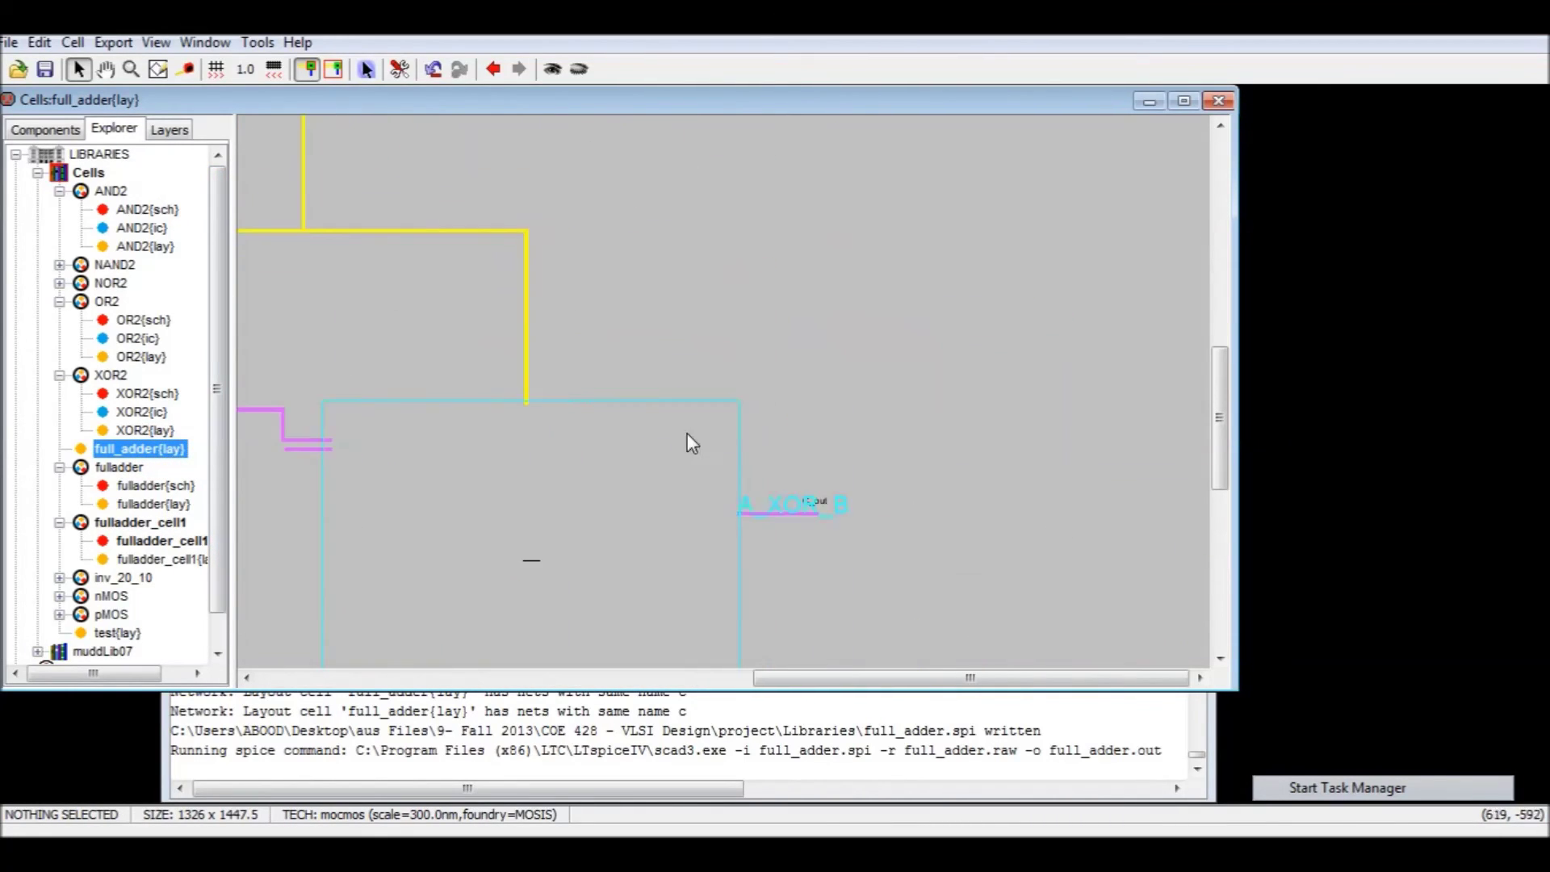
double_click(818, 502)
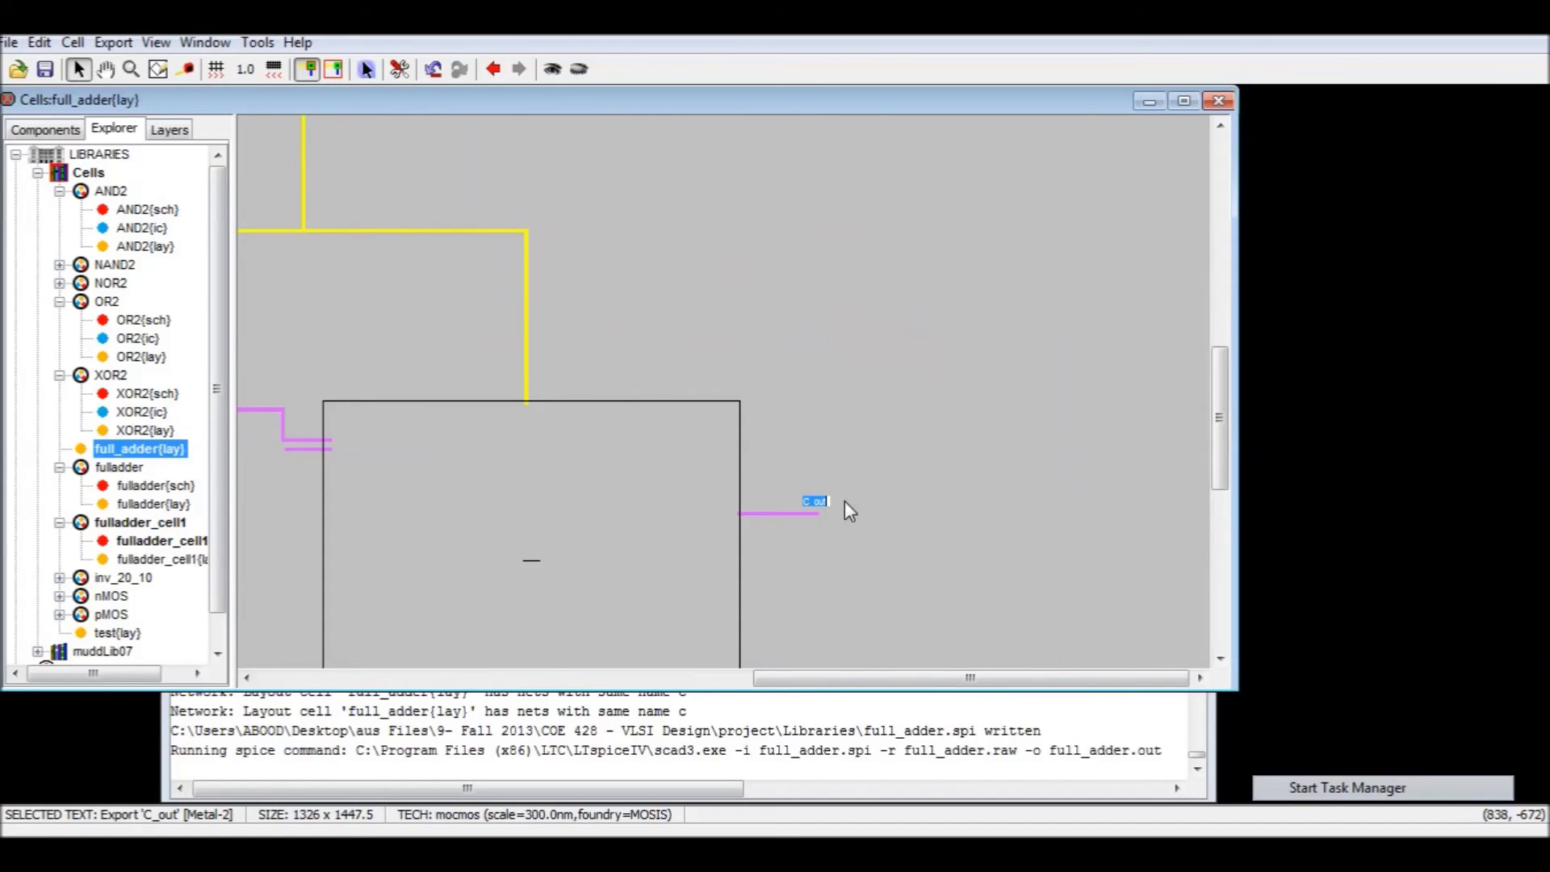
click(794, 398)
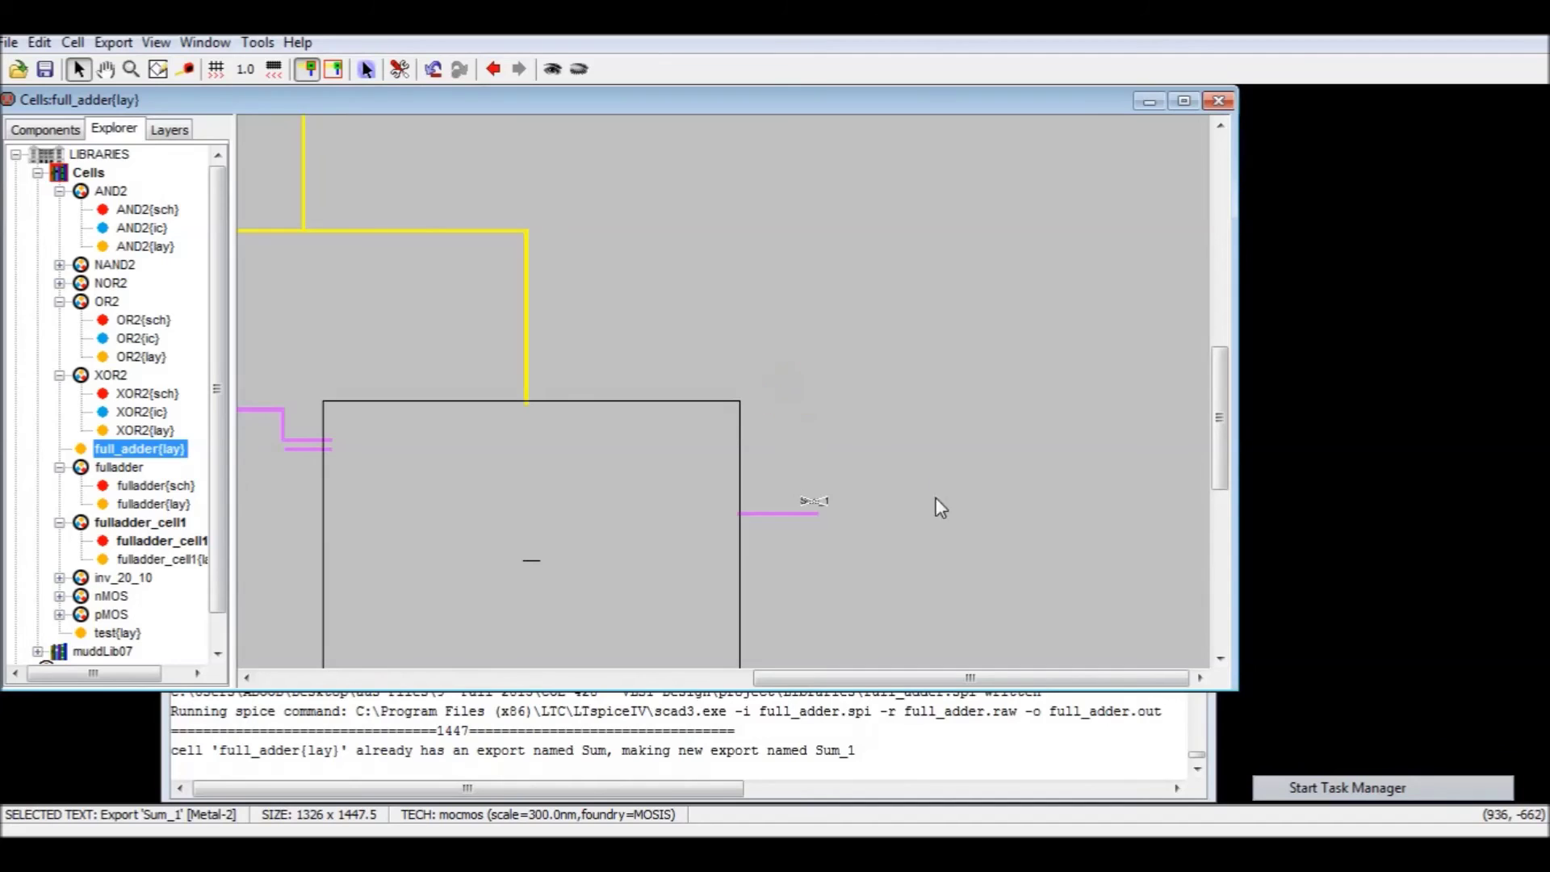
- Rename the export on the final OR2 gate's output wire to C_out
middle_drag(734, 346, 880, 560)
middle_drag(687, 234, 735, 476)
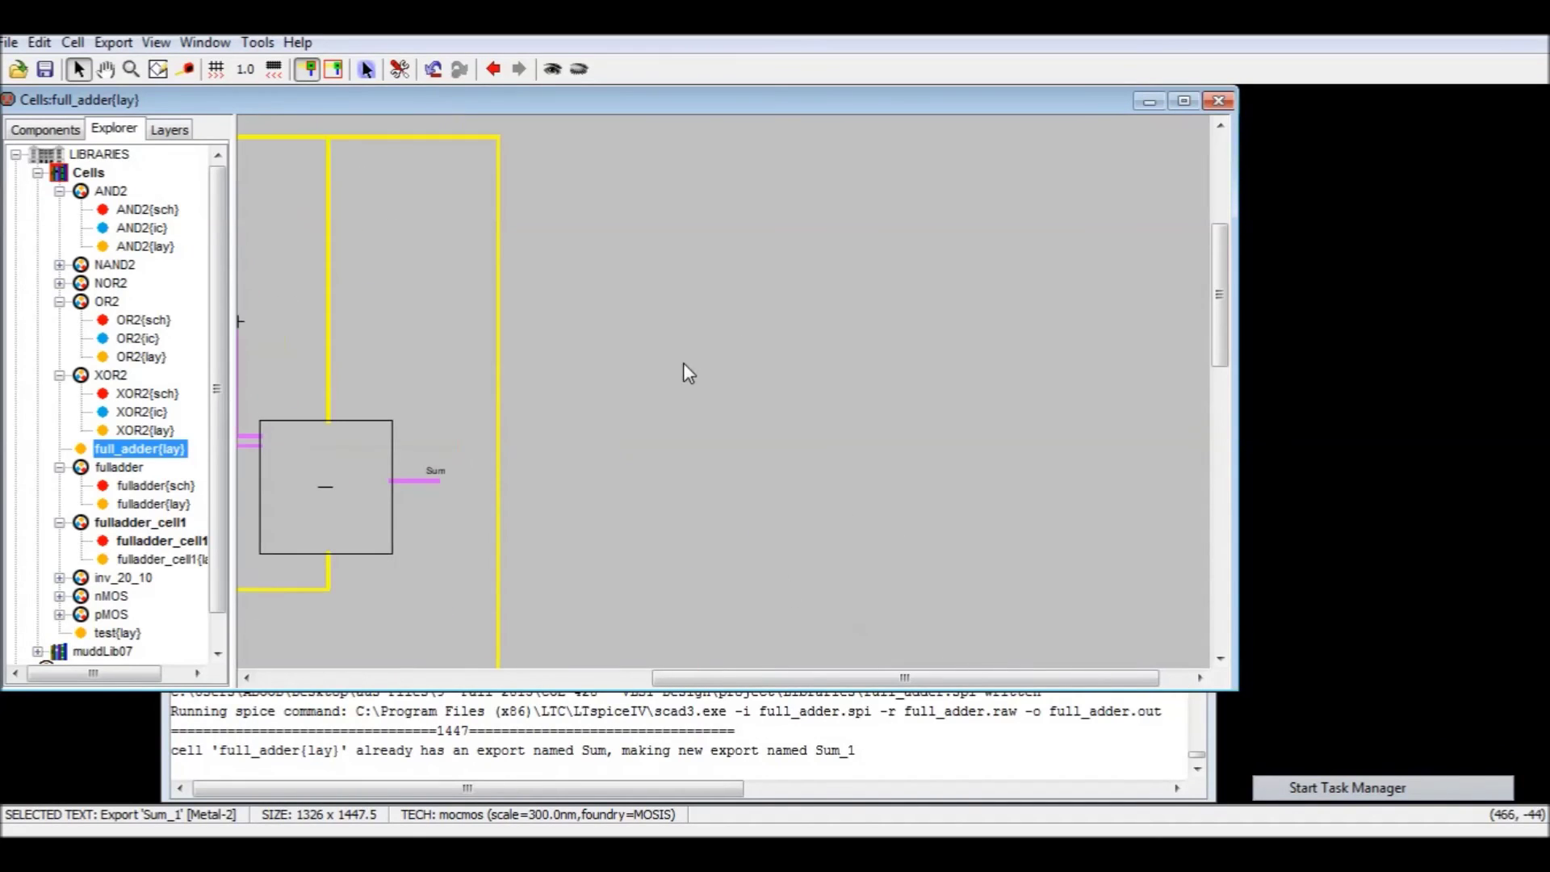
click(427, 471)
key(F2)
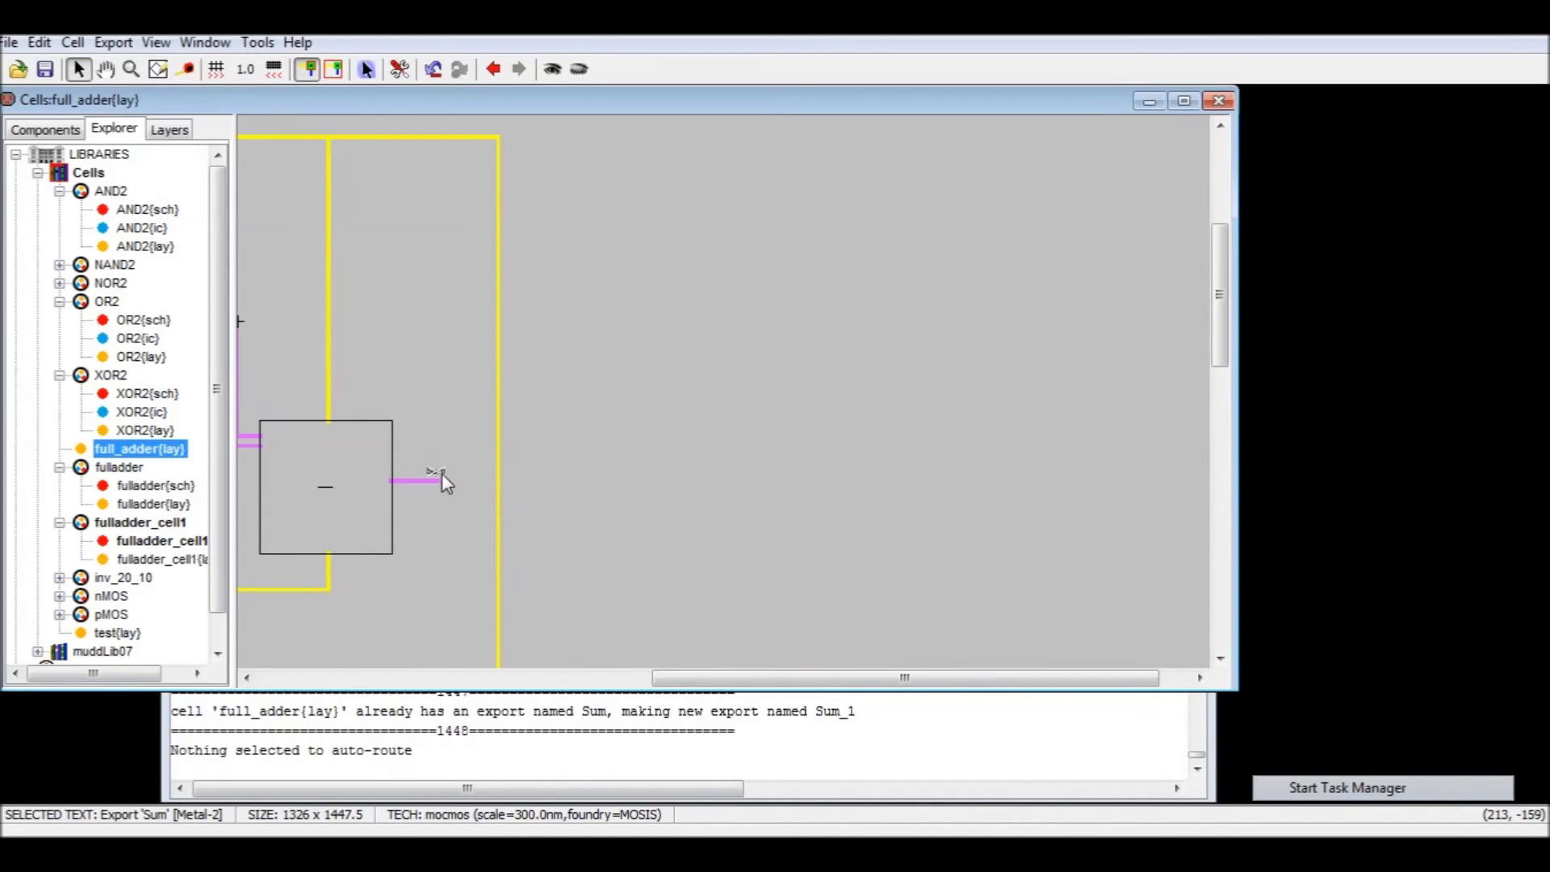
double_click(439, 472)
text(C_out)
key(Return)
click(534, 486)
- Rename the export on the right XOR2 gate's output wire to Sum
middle_drag(684, 475, 375, 101)
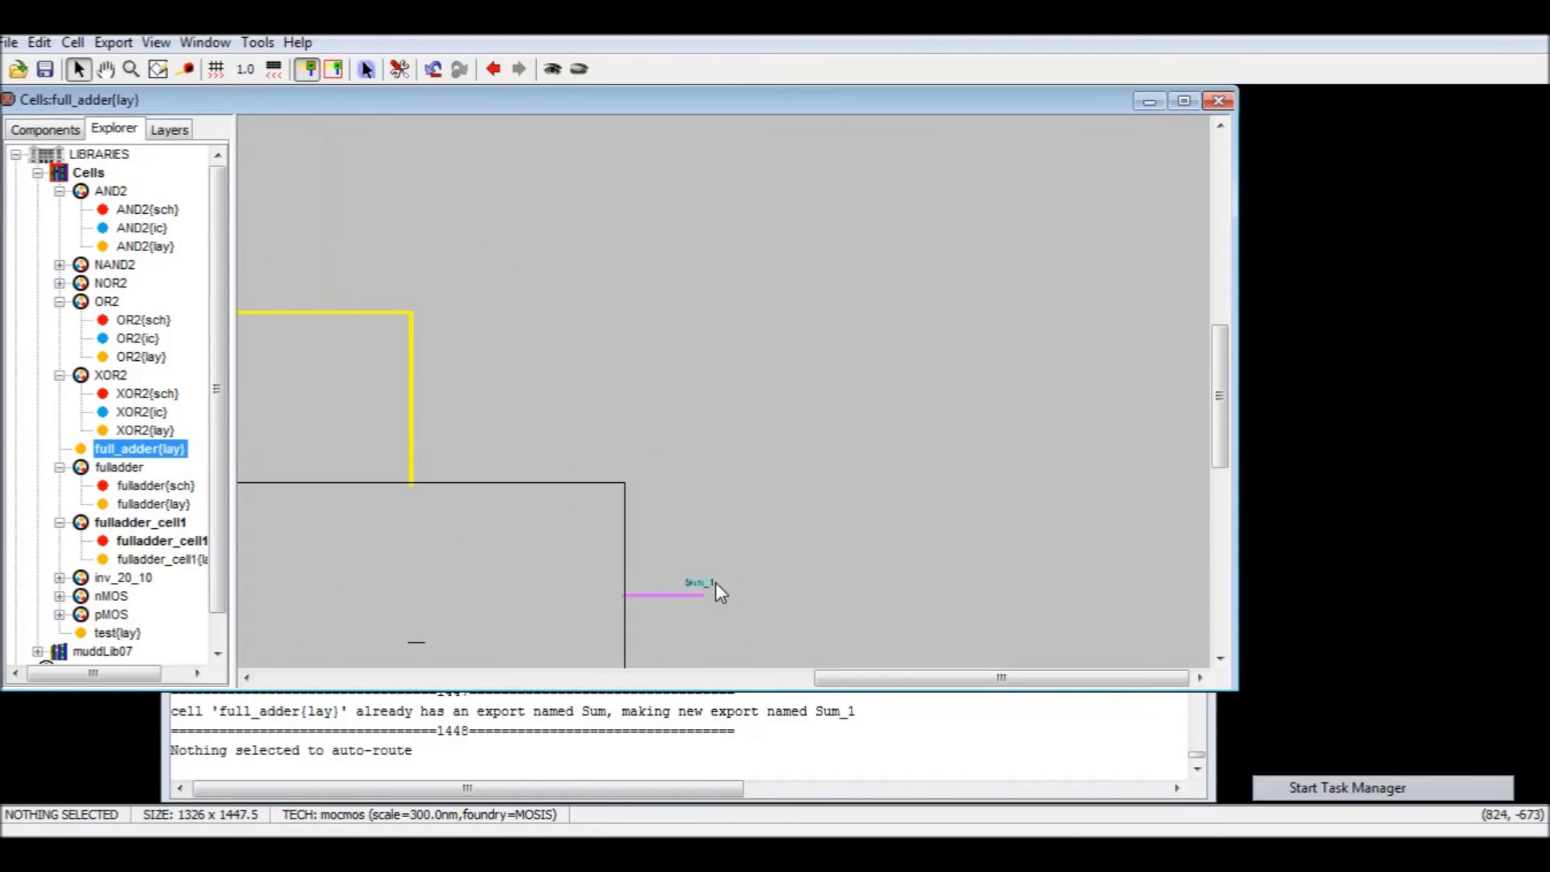
click(699, 583)
double_click(702, 584)
text(Sum)
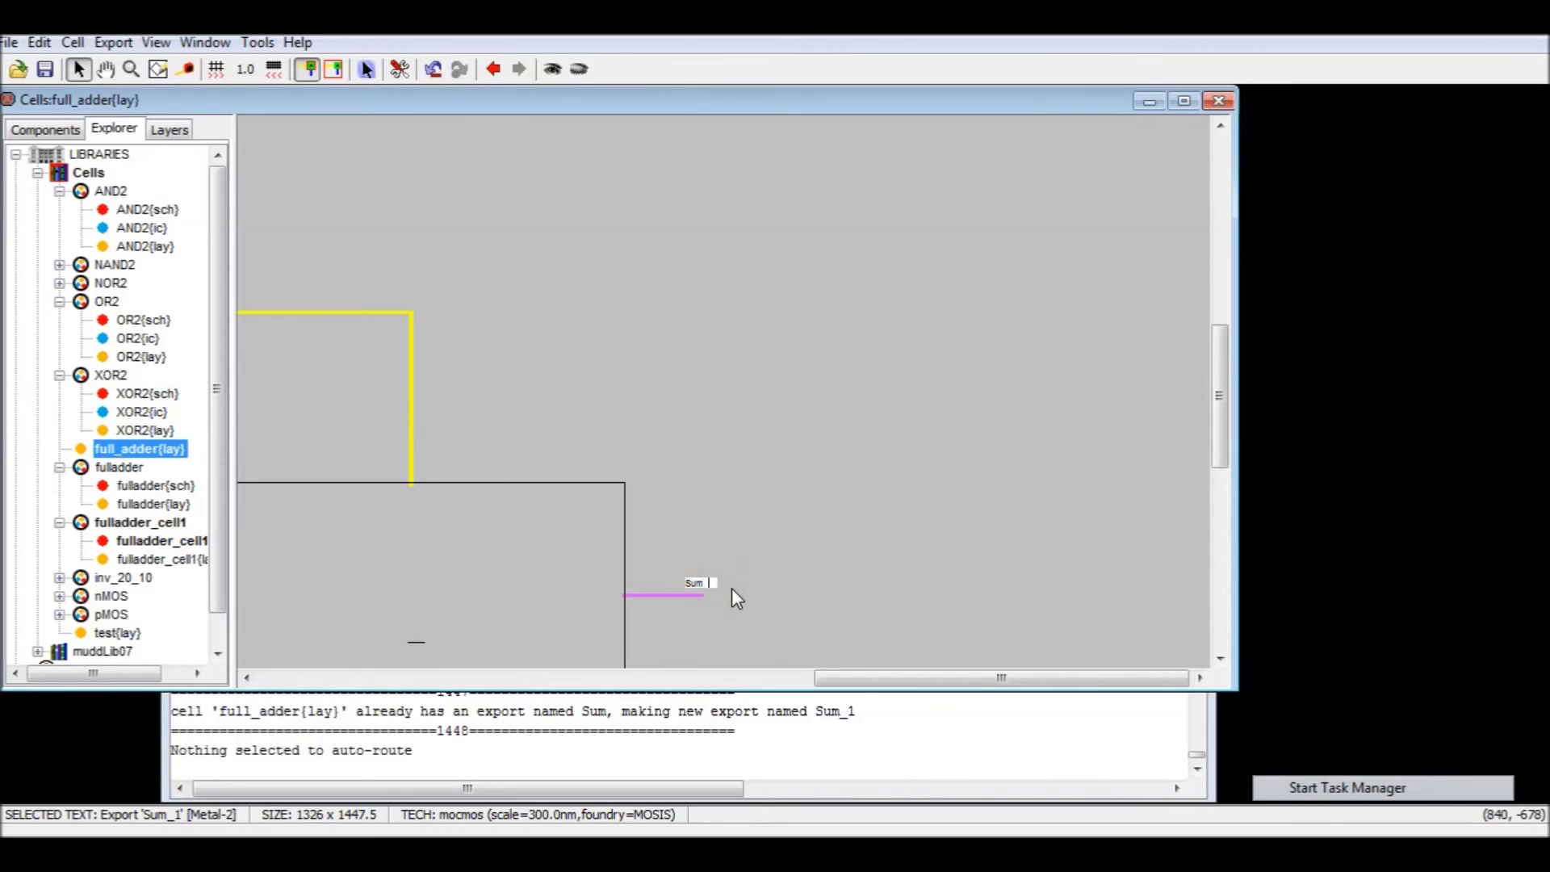
click(763, 580)
click(797, 594)
- Run the design rule check on full_adder{lay}
scroll(787, 581, down, 3)
scroll(775, 560, down, 1)
scroll(775, 561, up, 2)
key(F5)
- Set the text size of the SPICE code below the layout to 20 units
ctrl+scroll(775, 561, down, 4)
middle_drag(701, 546, 961, 462)
click(607, 595)
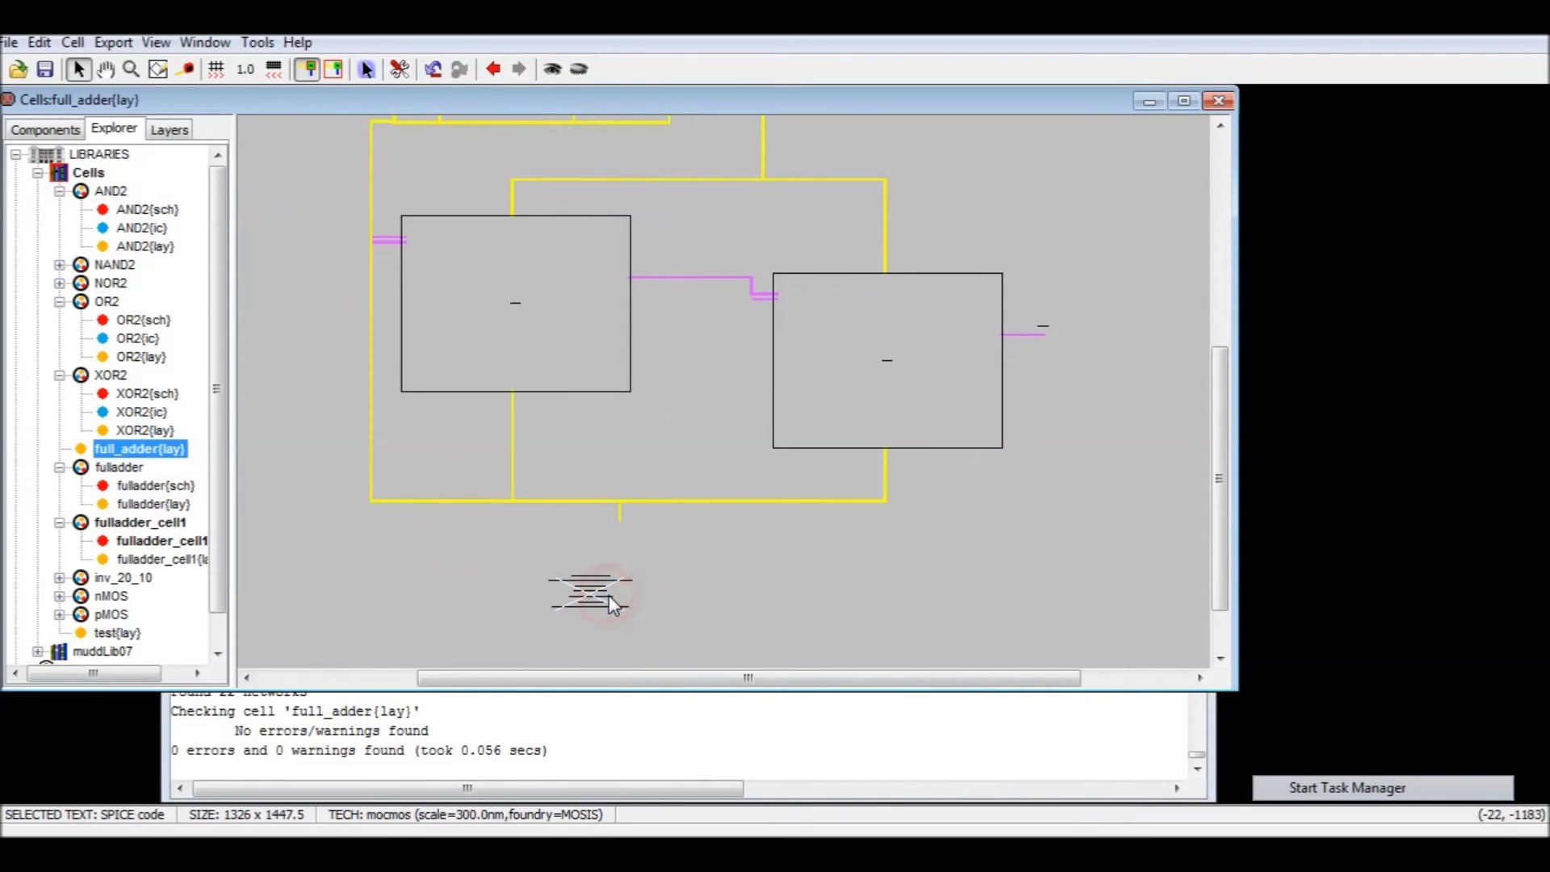
double_click(611, 604)
click(242, 360)
double_click(207, 363)
text(20)
key(Return)
double_click(592, 598)
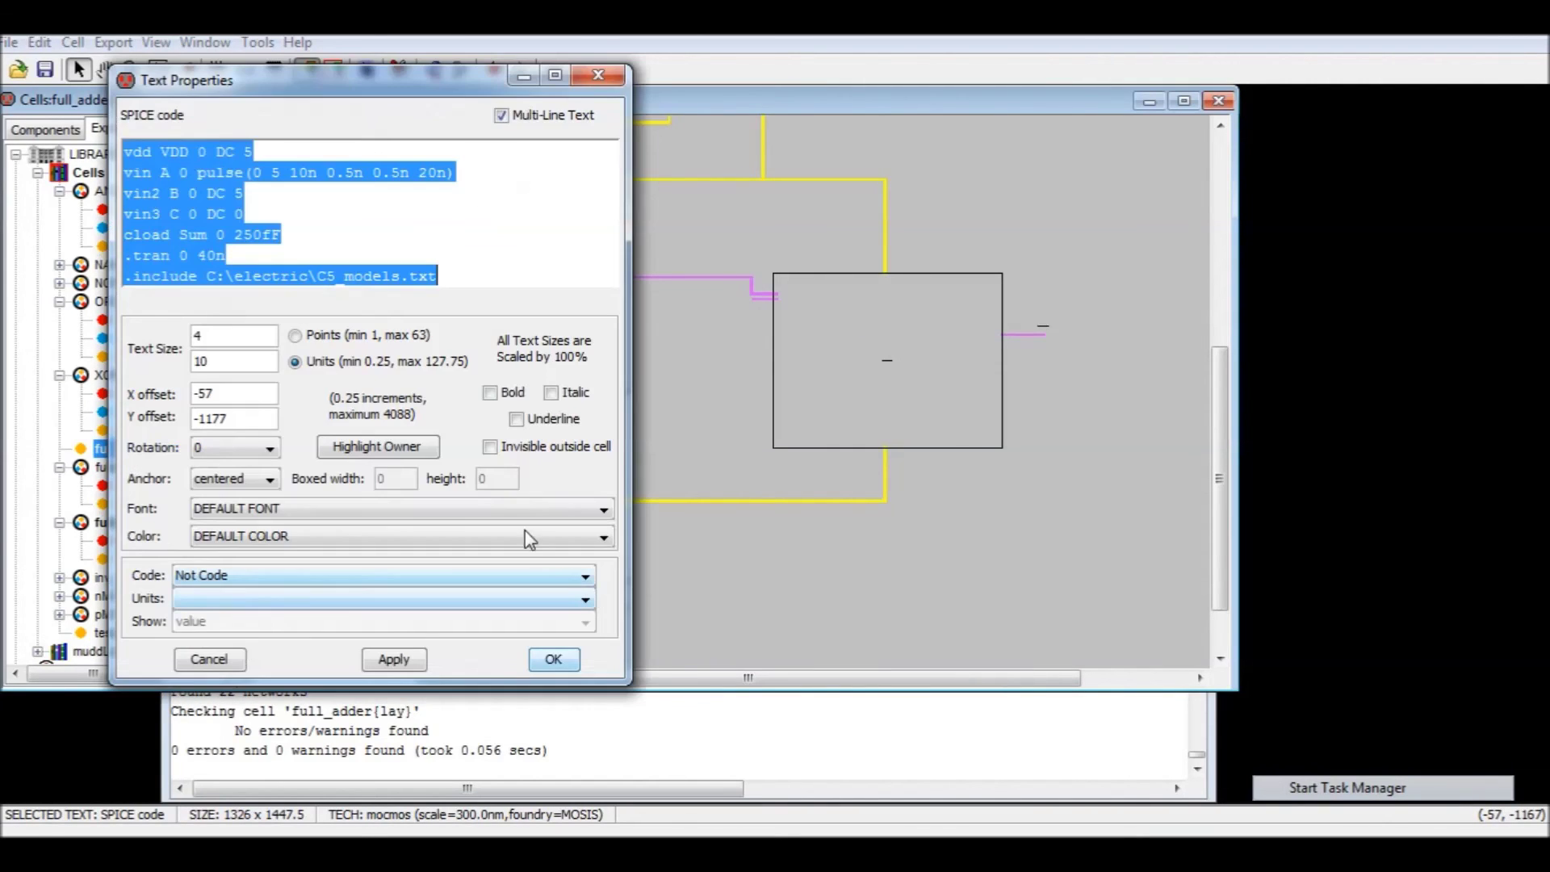
double_click(229, 360)
text(20)
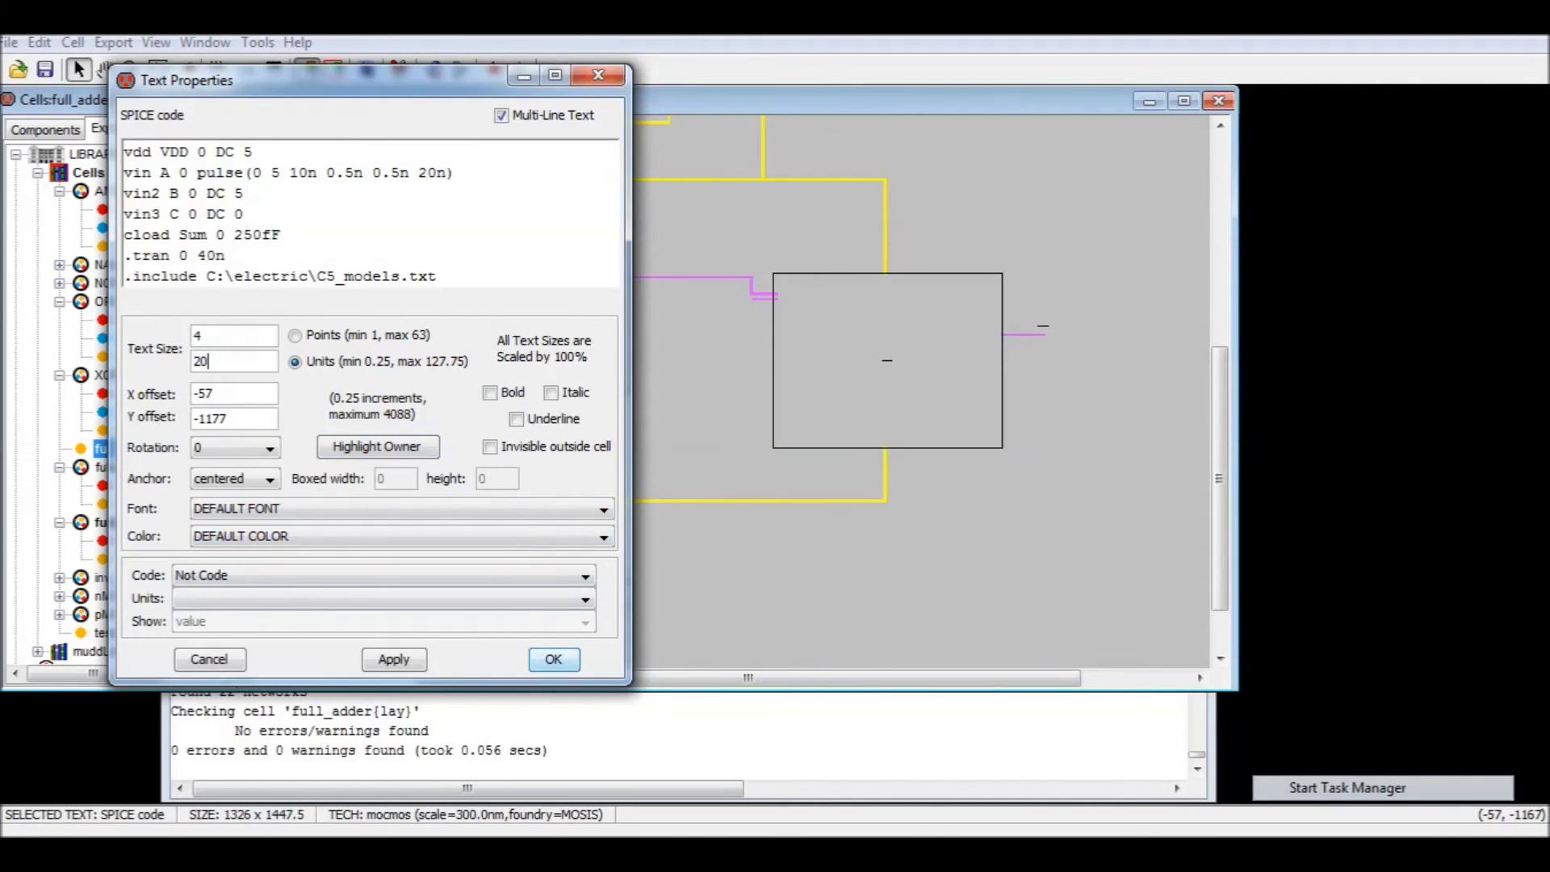
key(Return)
- Enlarge the SPICE code text further and move it clear of the ground rail, below the layout
double_click(495, 589)
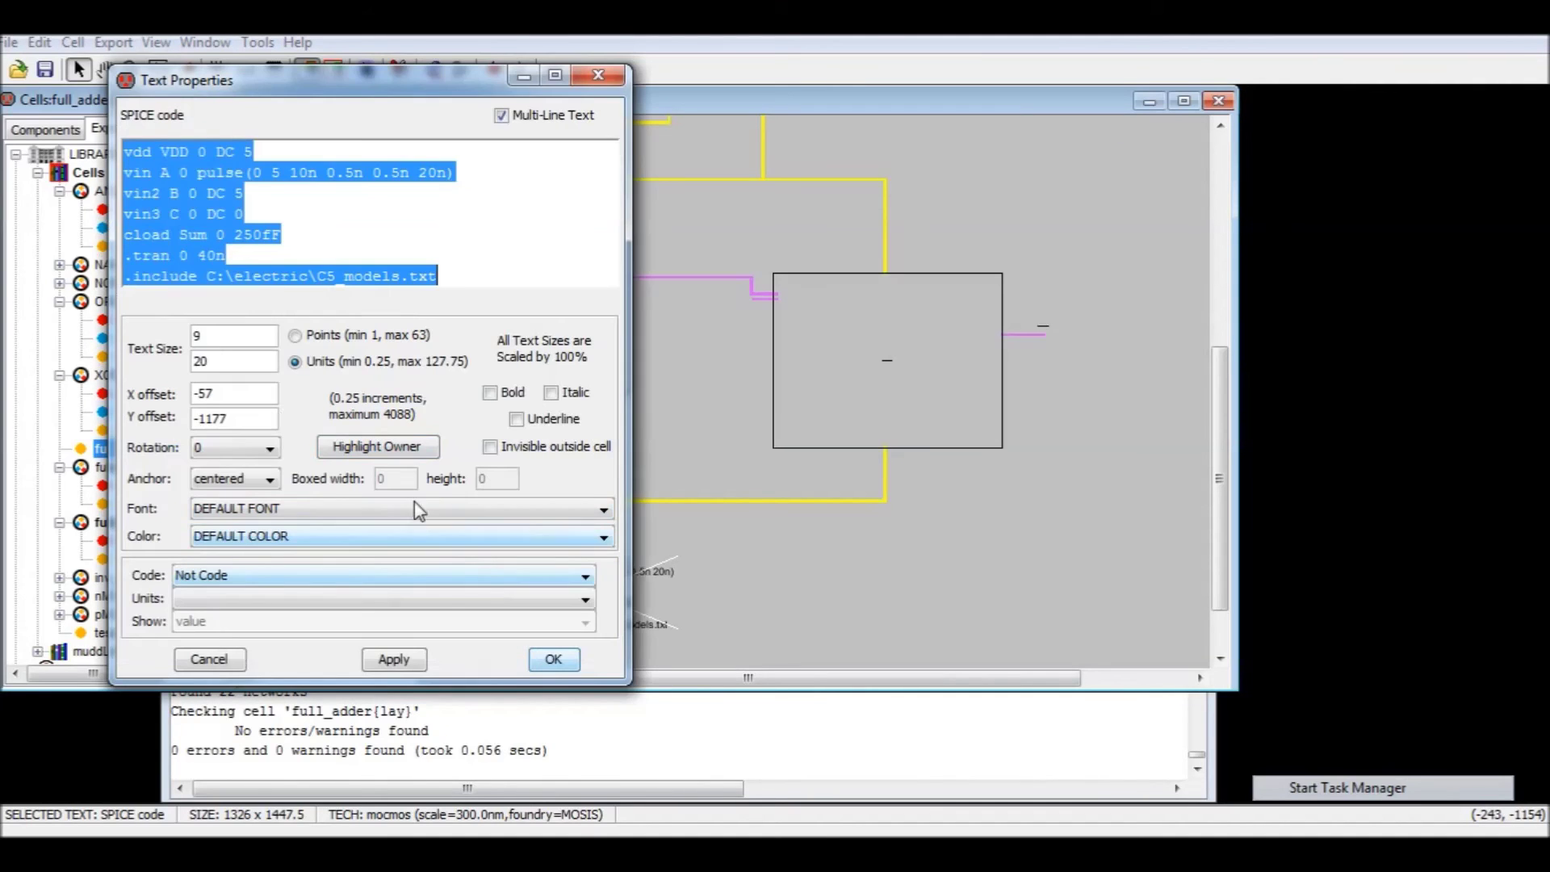
double_click(211, 361)
text(5)
key(Return)
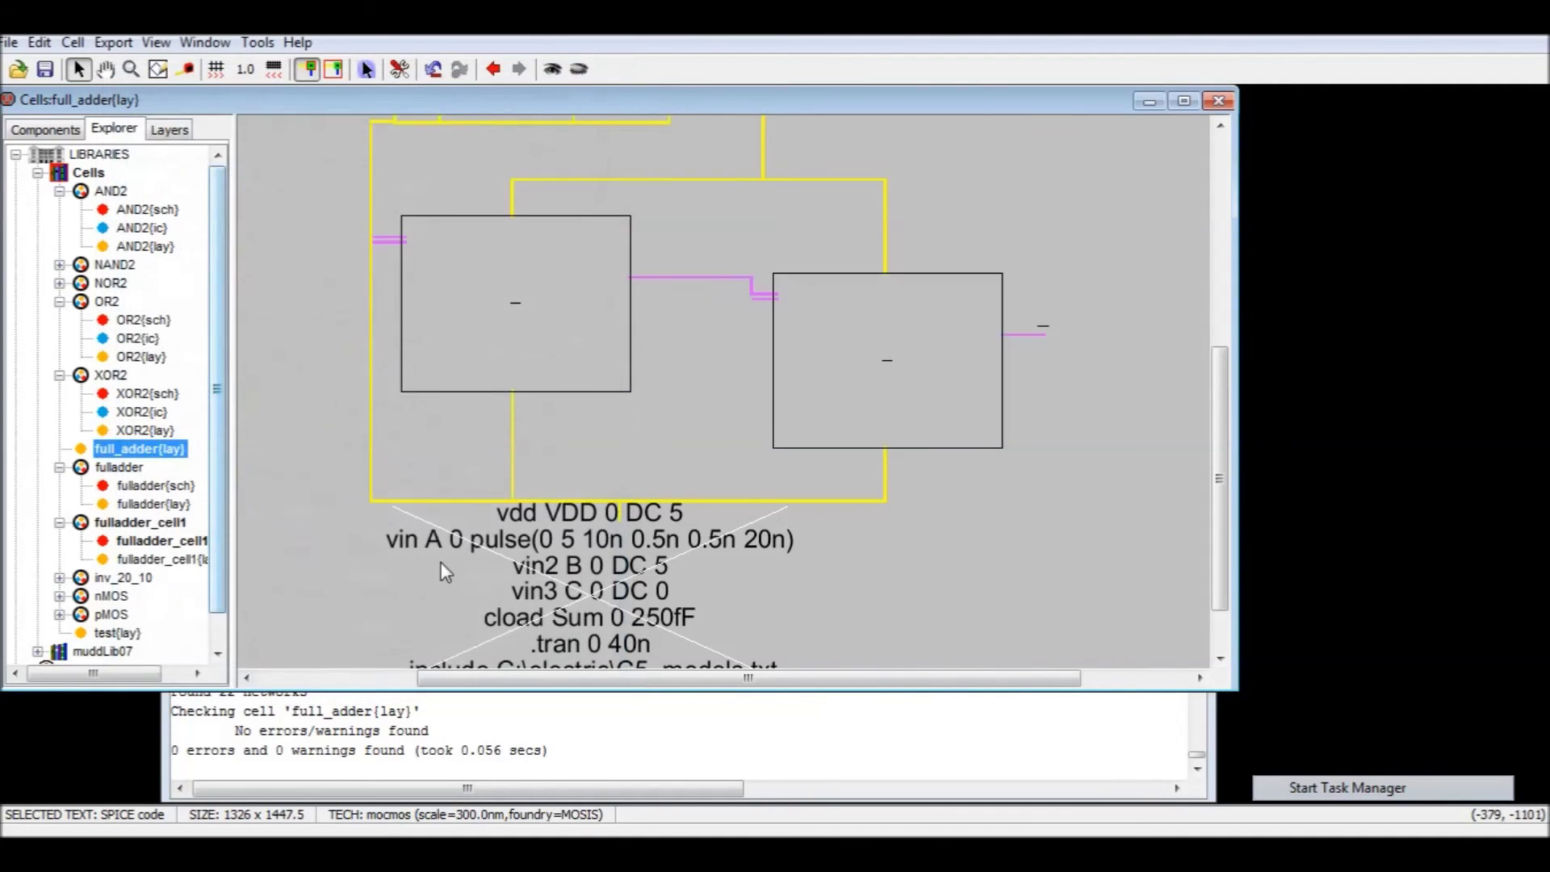
ctrl+scroll(540, 575, down, 2)
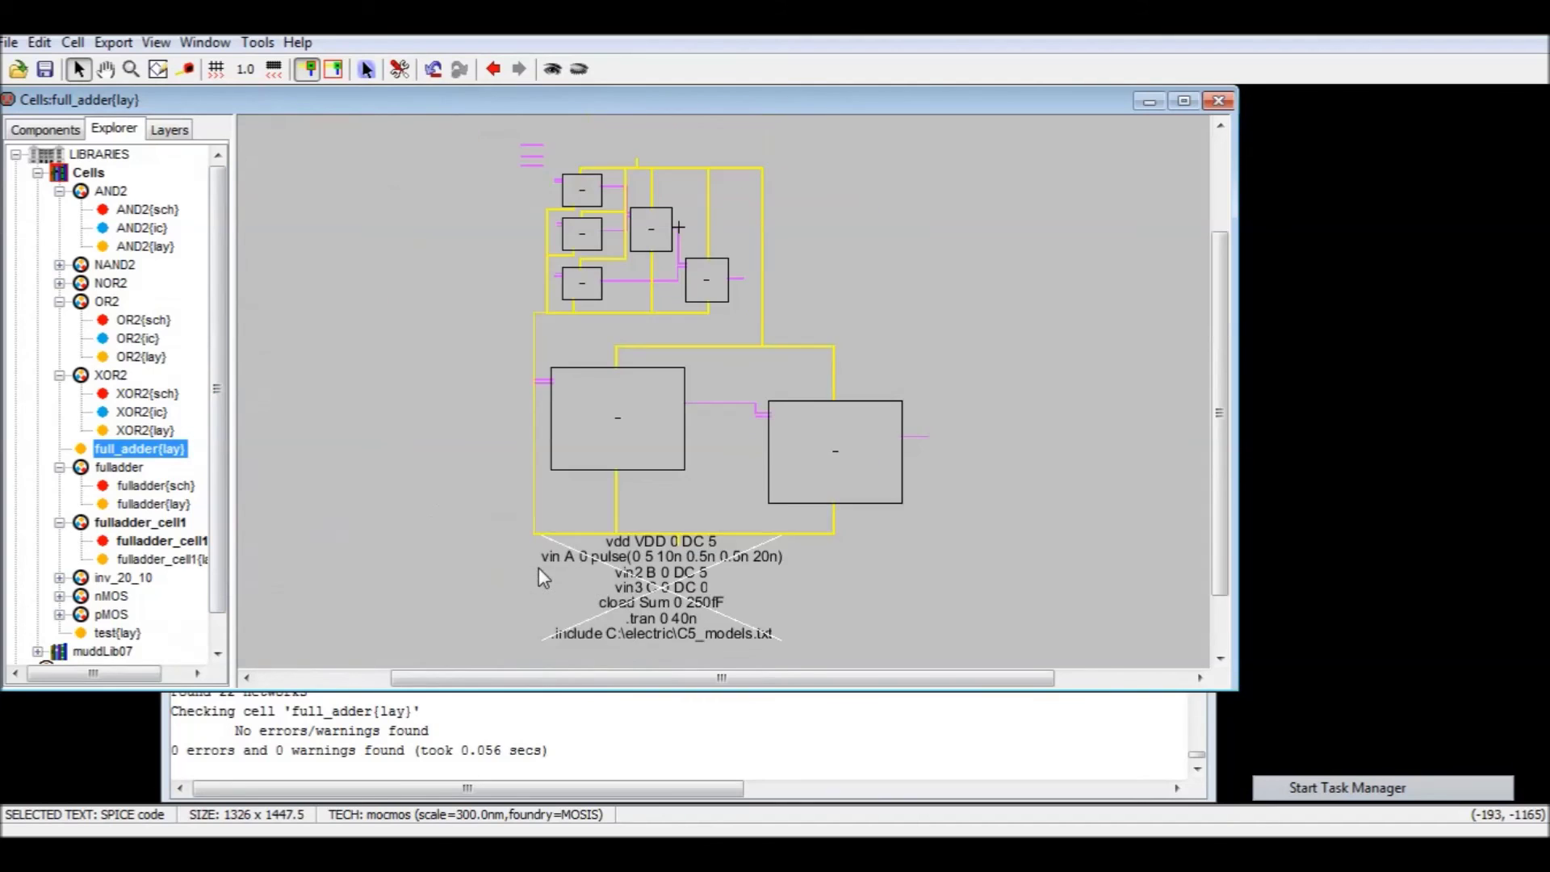
drag(681, 604, 724, 625)
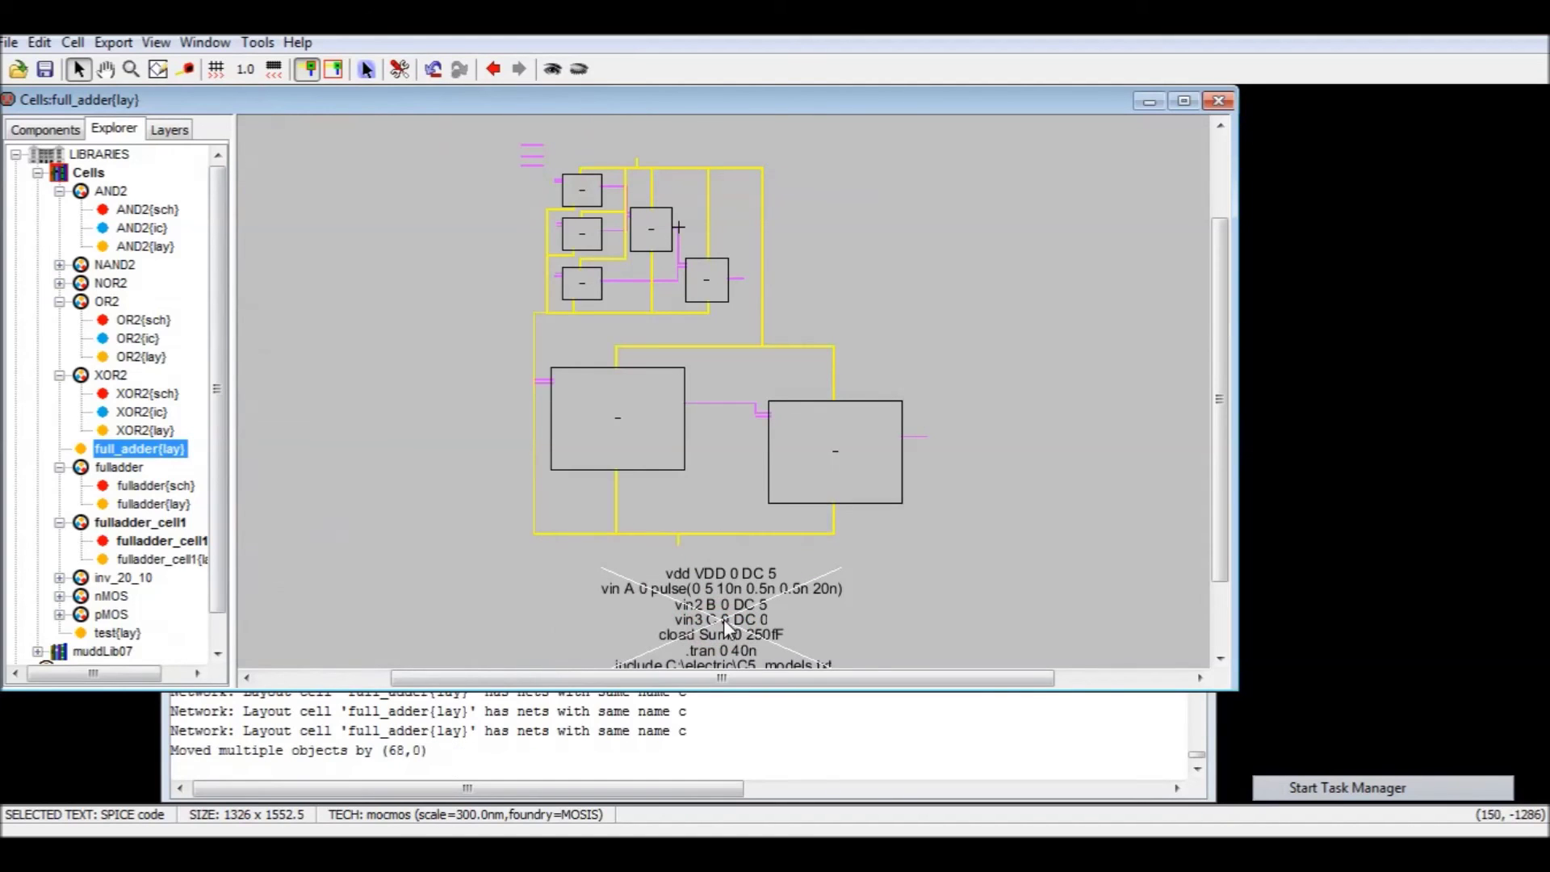
click(521, 598)
- Set the text size of the GND export on the lower power rail to 10 units
ctrl+scroll(688, 620, up, 2)
scroll(677, 283, down, 3)
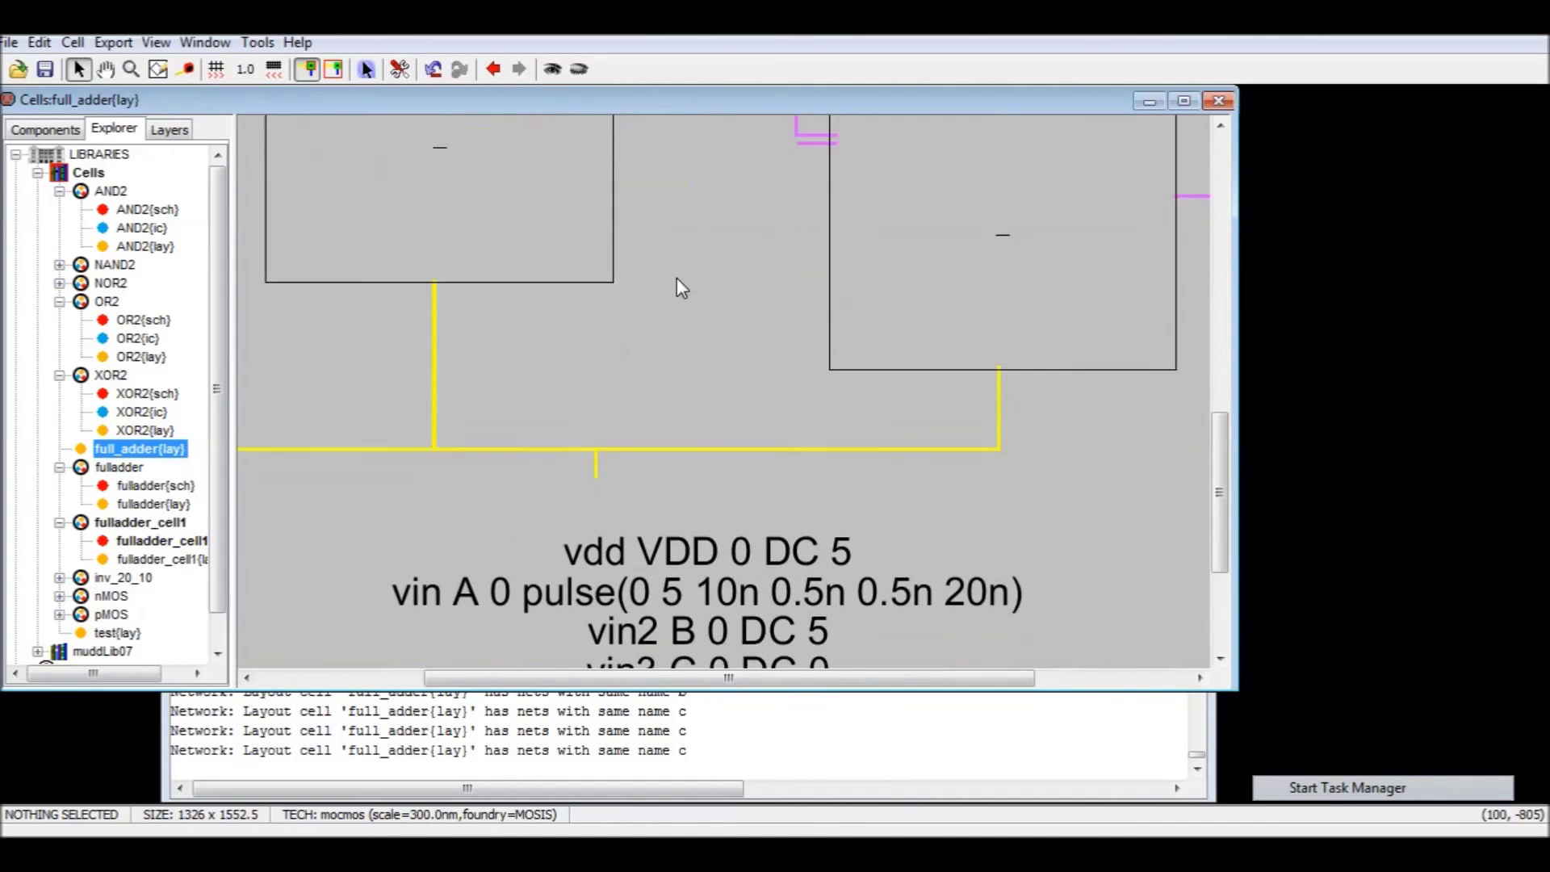
ctrl+scroll(578, 446, up, 3)
ctrl+scroll(525, 521, up, 2)
middle_drag(491, 525, 748, 484)
ctrl+scroll(480, 506, up, 2)
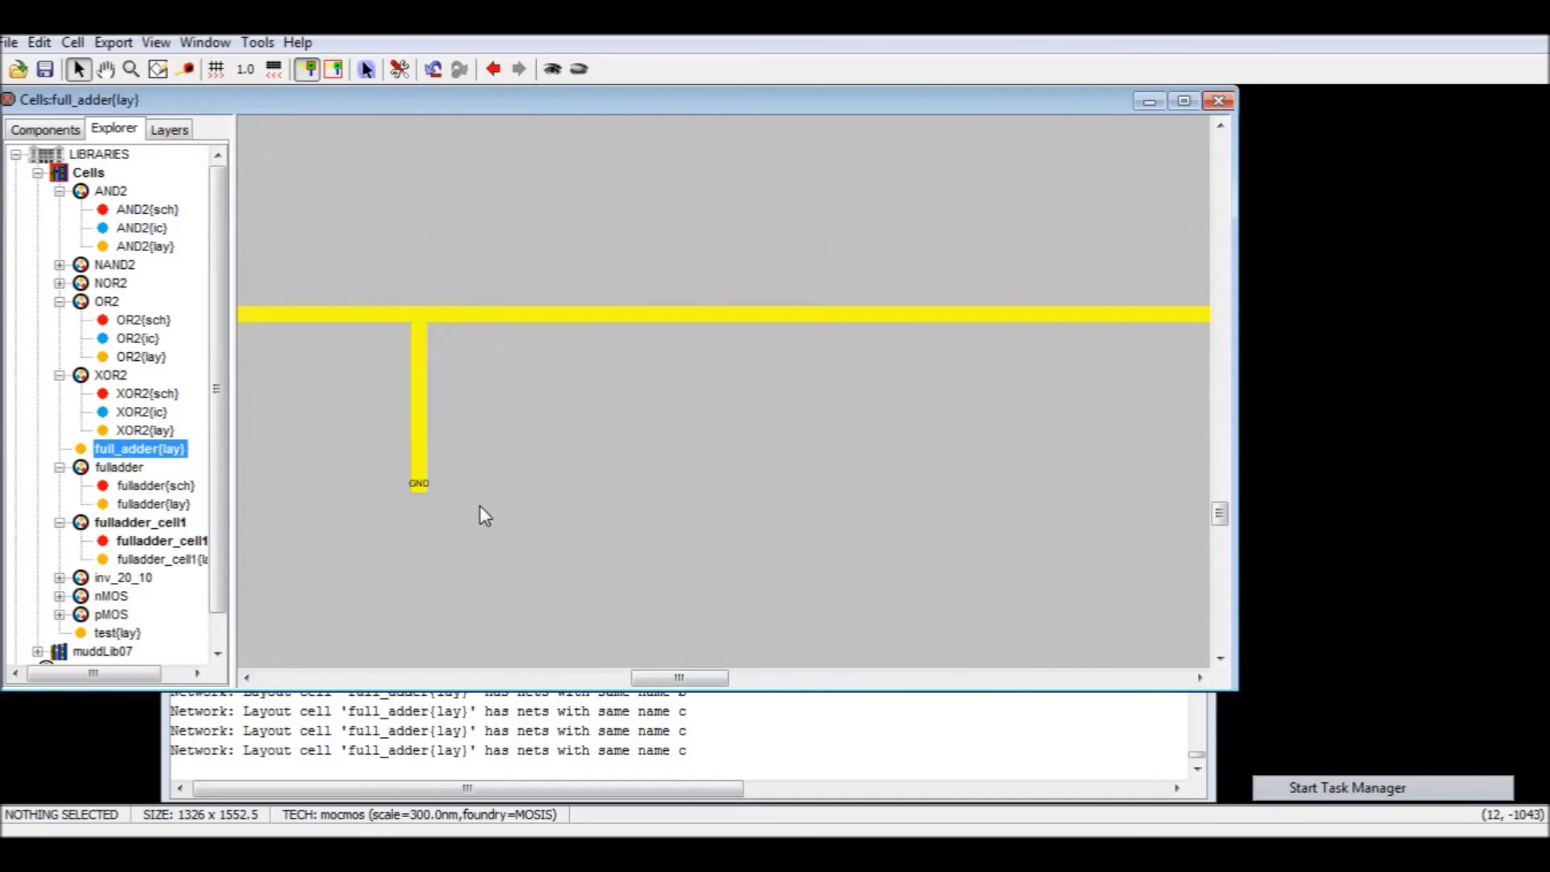
click(423, 485)
key(ctrl+i)
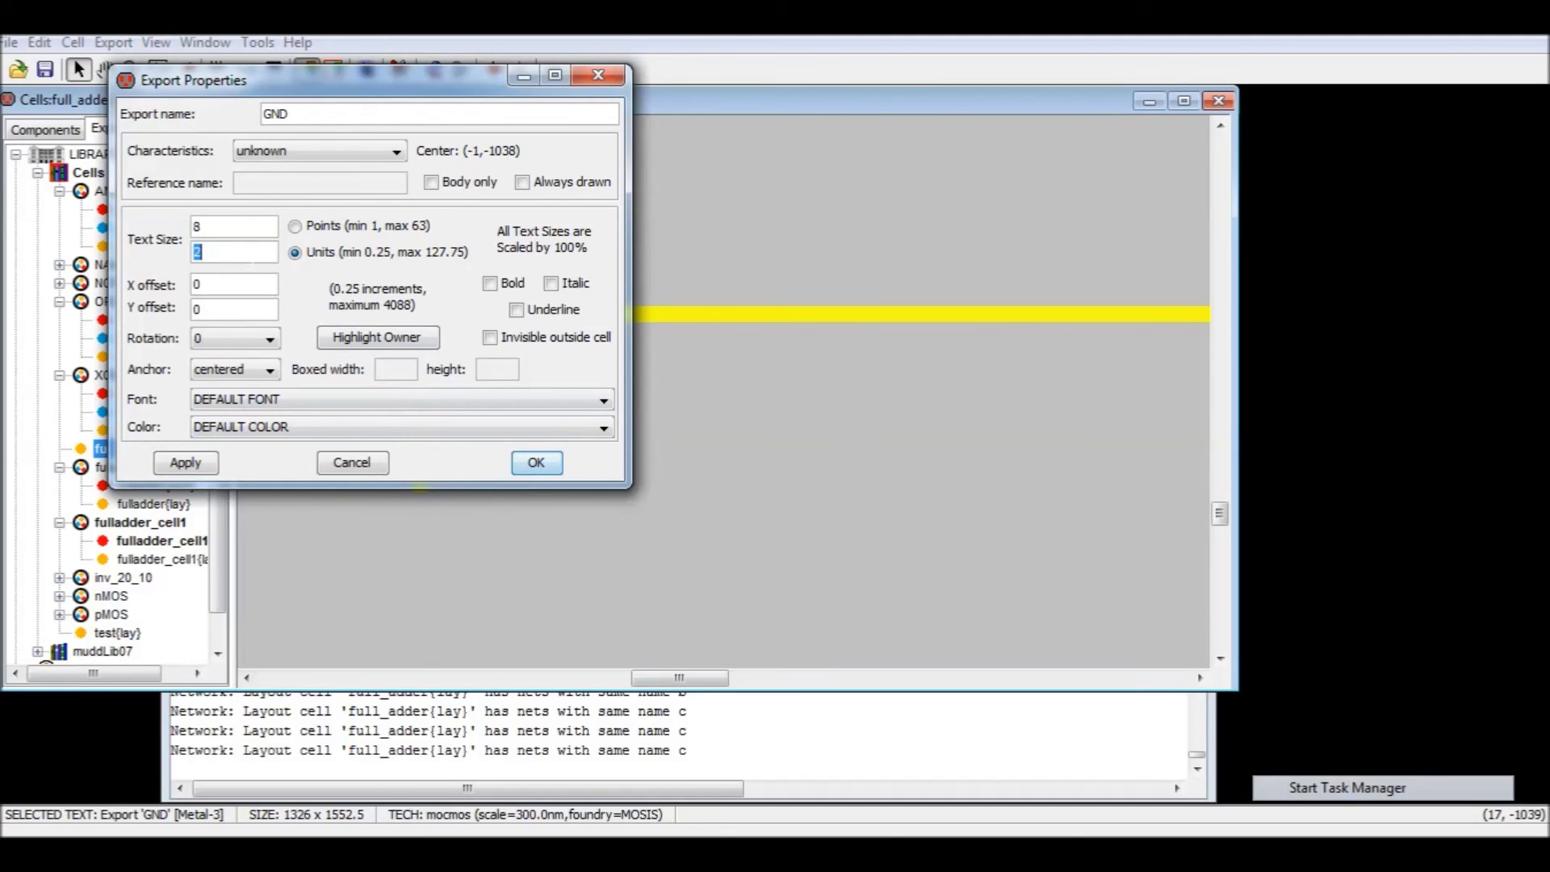
text(10)
key(Return)
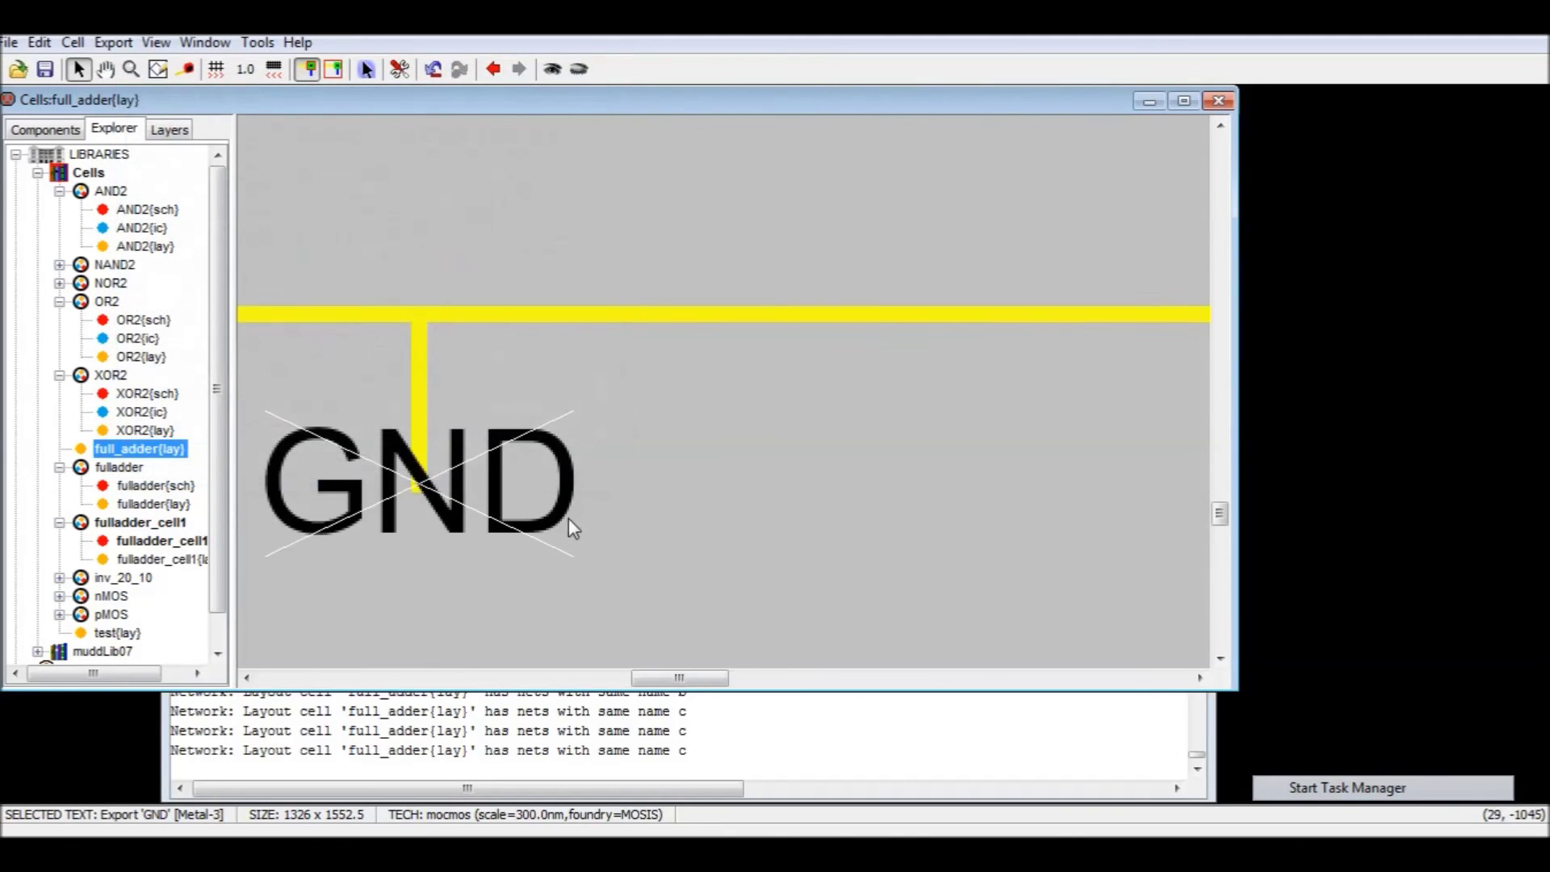
- Write the SPICE deck for full_adder{lay} and simulate it in LTspice
ctrl+scroll(569, 517, down, 3)
ctrl+scroll(617, 398, down, 5)
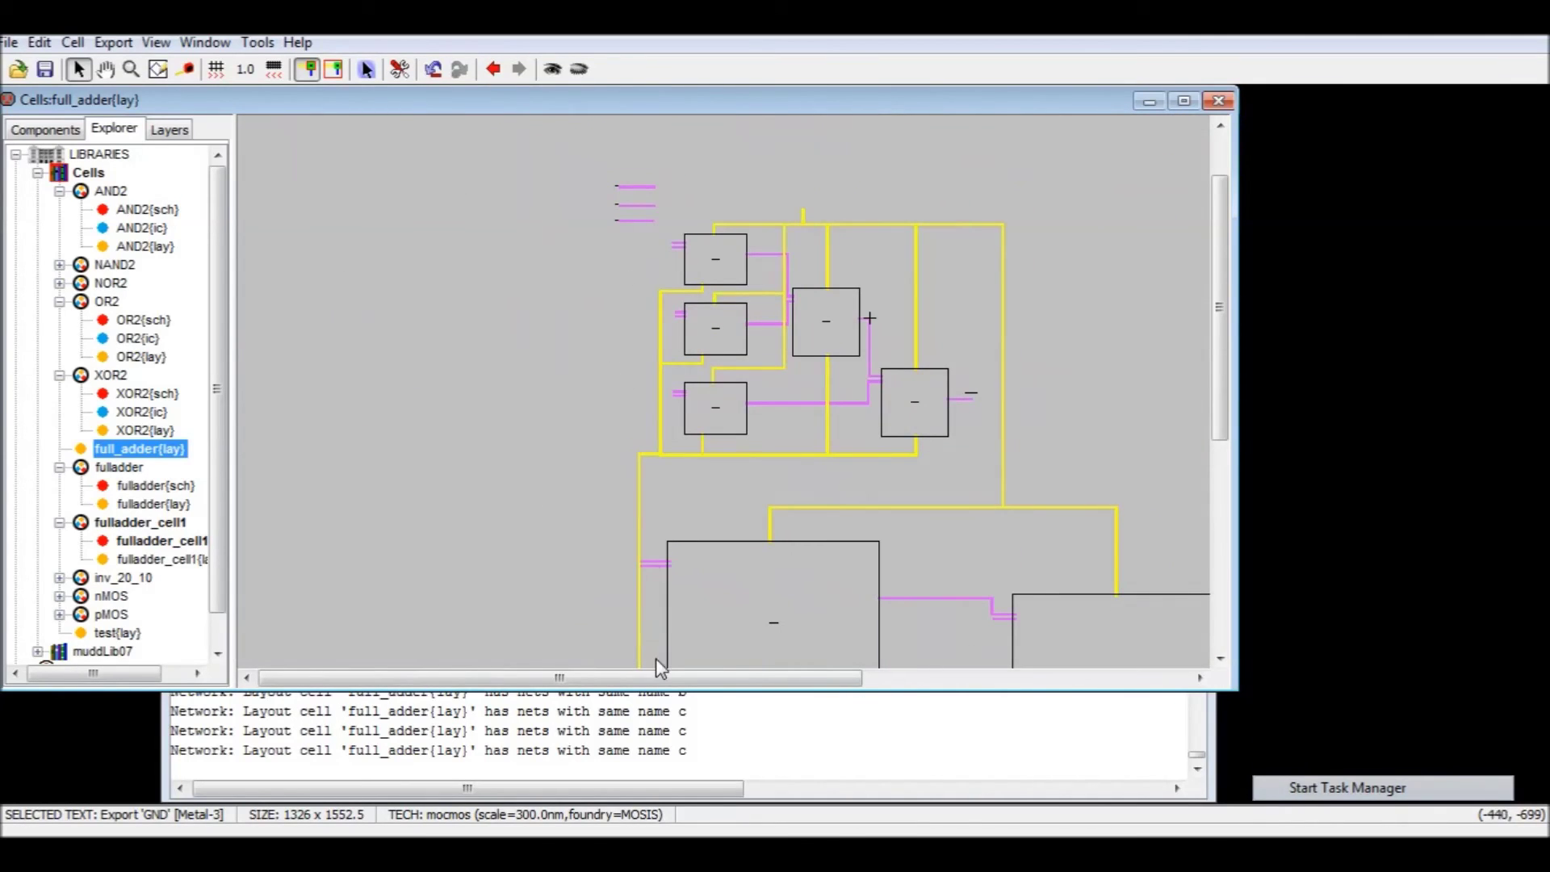
ctrl+scroll(656, 658, up, 5)
ctrl+scroll(533, 470, down, 6)
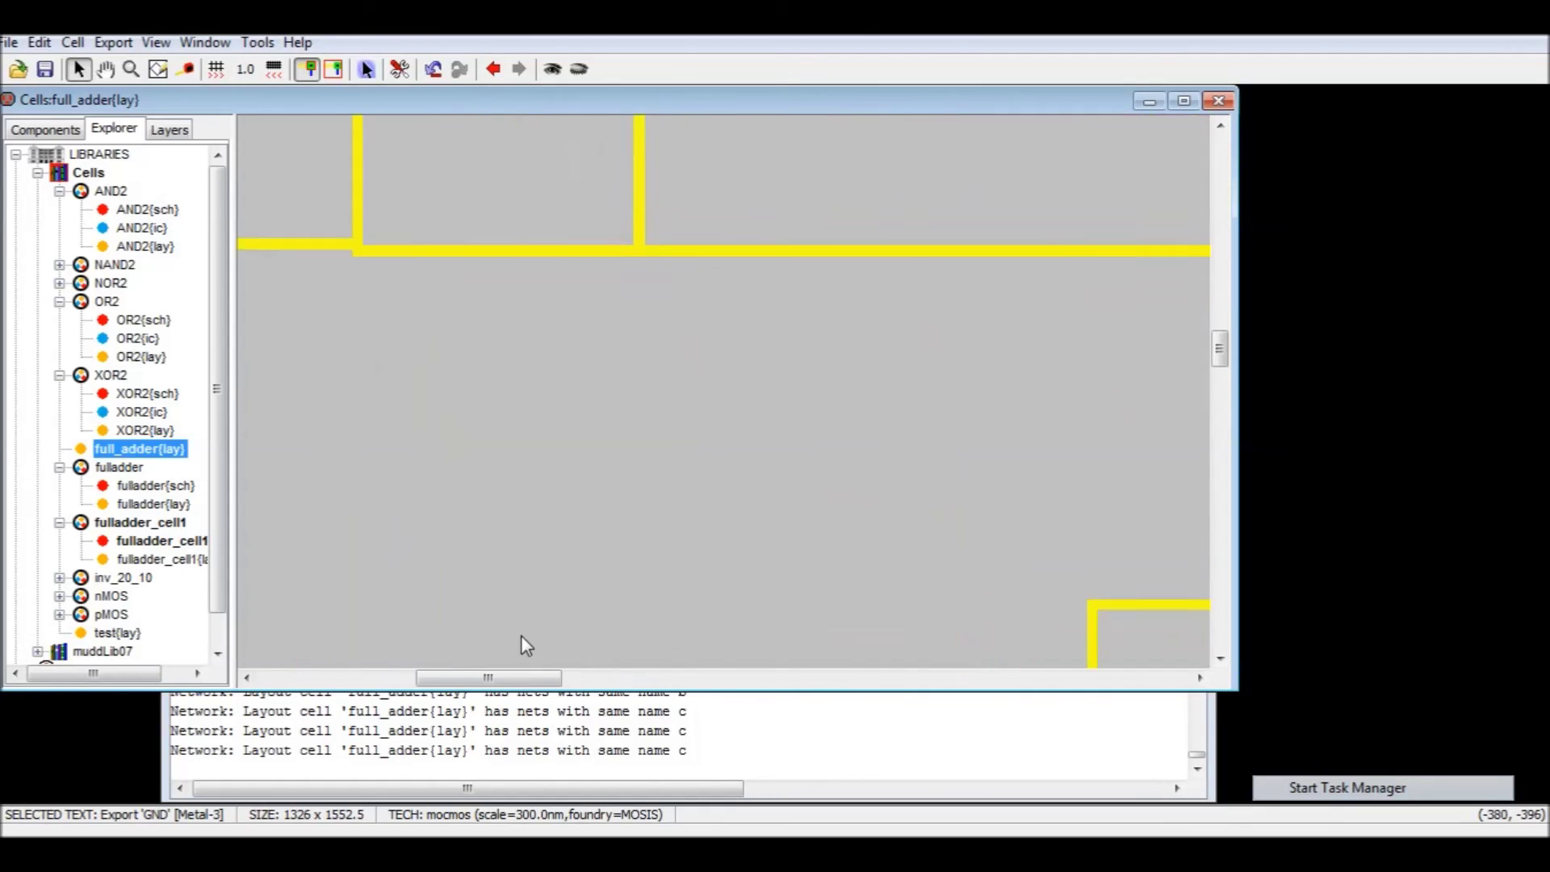
ctrl+scroll(622, 362, down, 4)
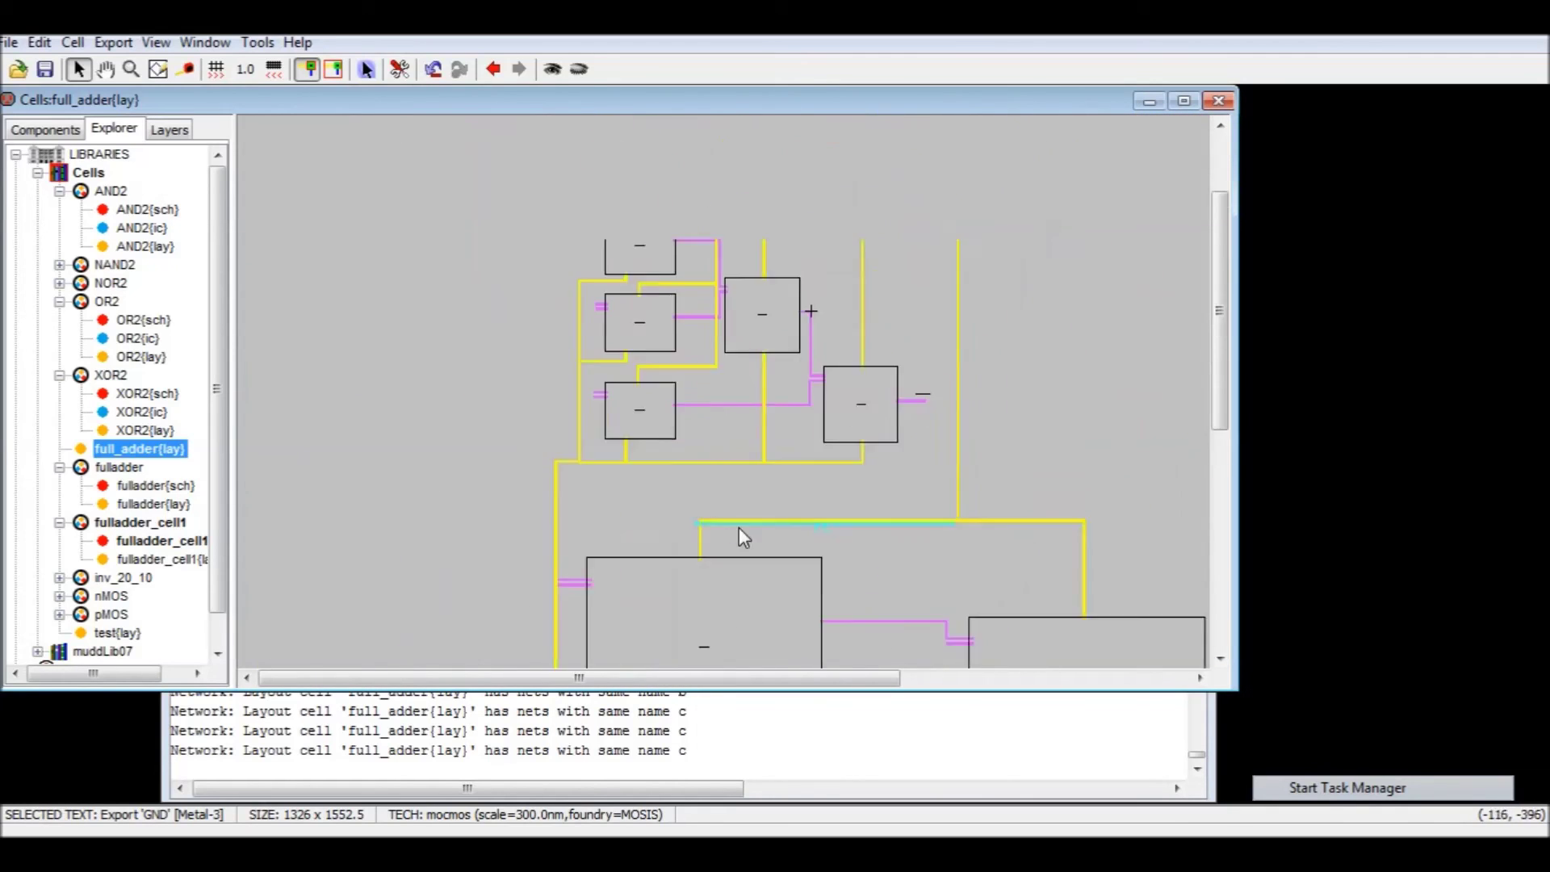
click(244, 43)
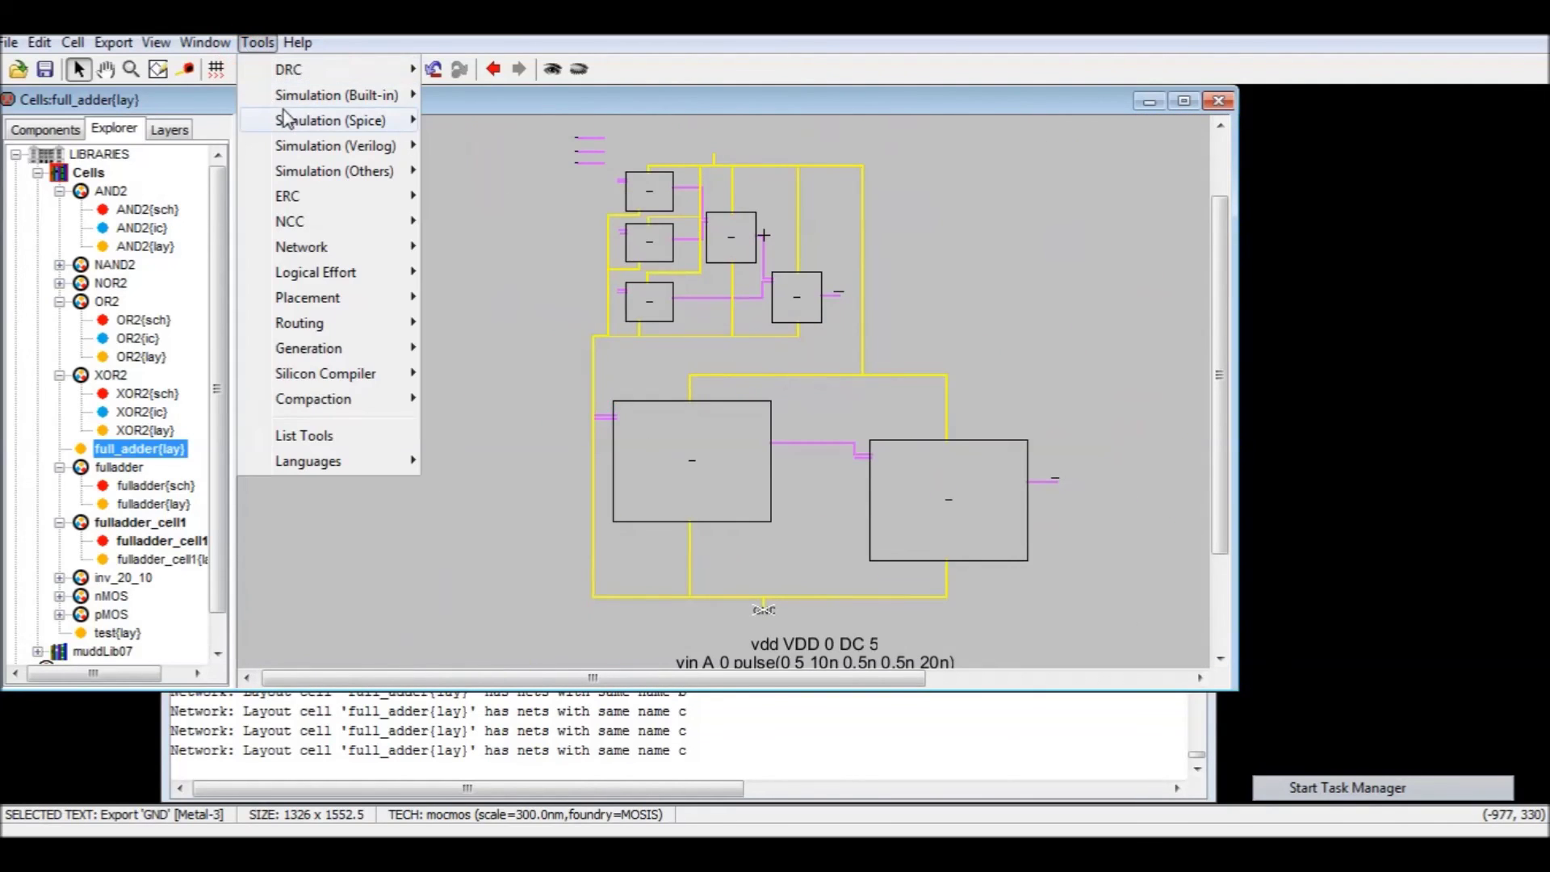
mouse_move(339, 117)
click(466, 121)
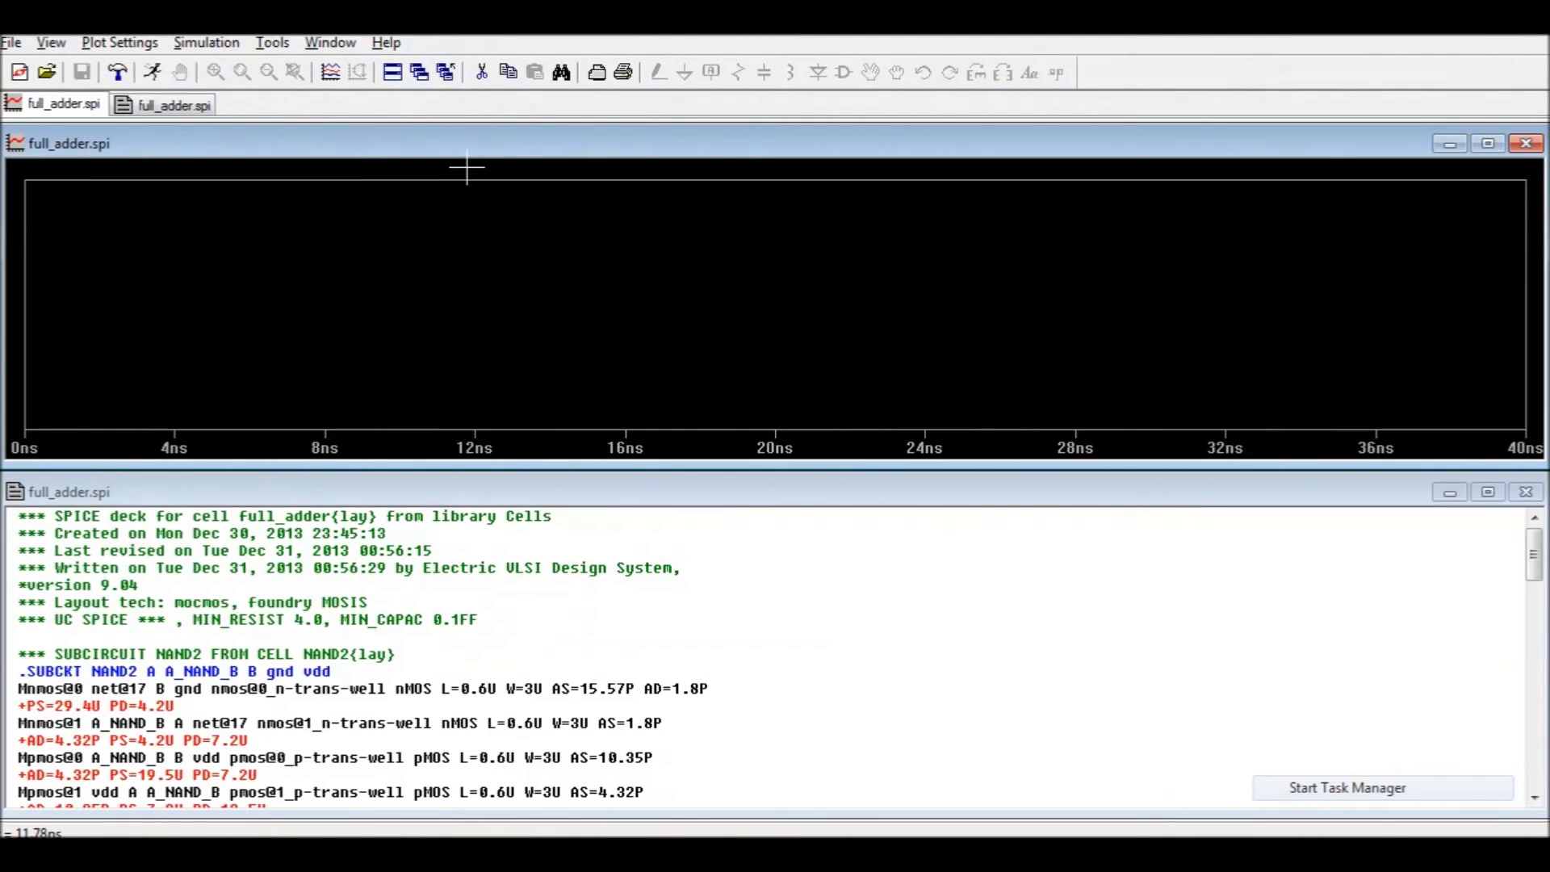
- Plot the V(a) and V(sum) traces in the full_adder waveform window
right_click(538, 244)
click(642, 468)
click(556, 322)
ctrl+click(552, 456)
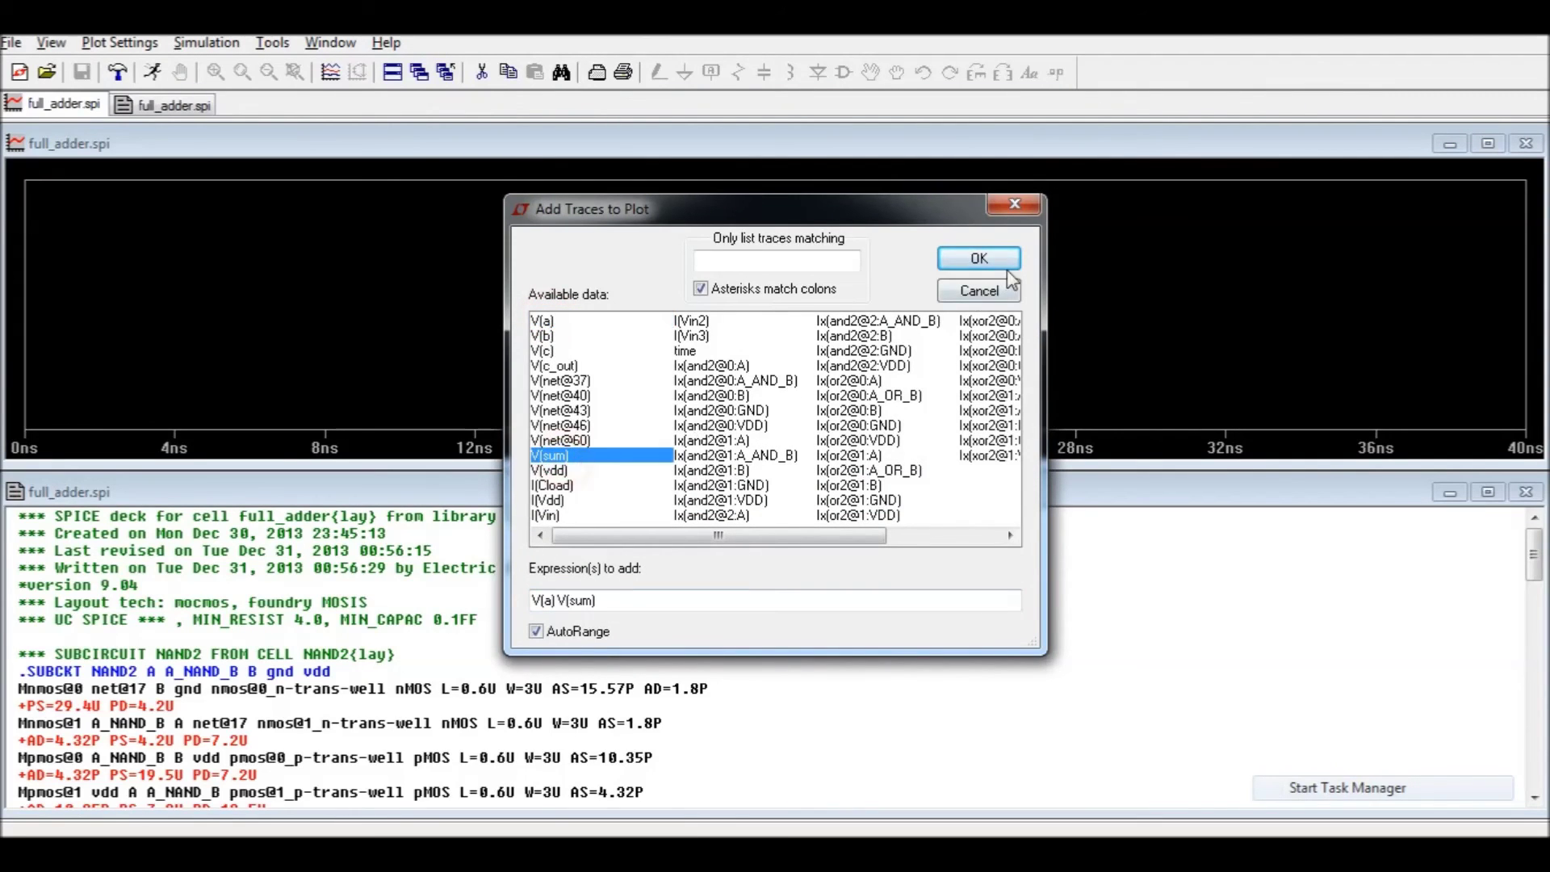
click(979, 259)
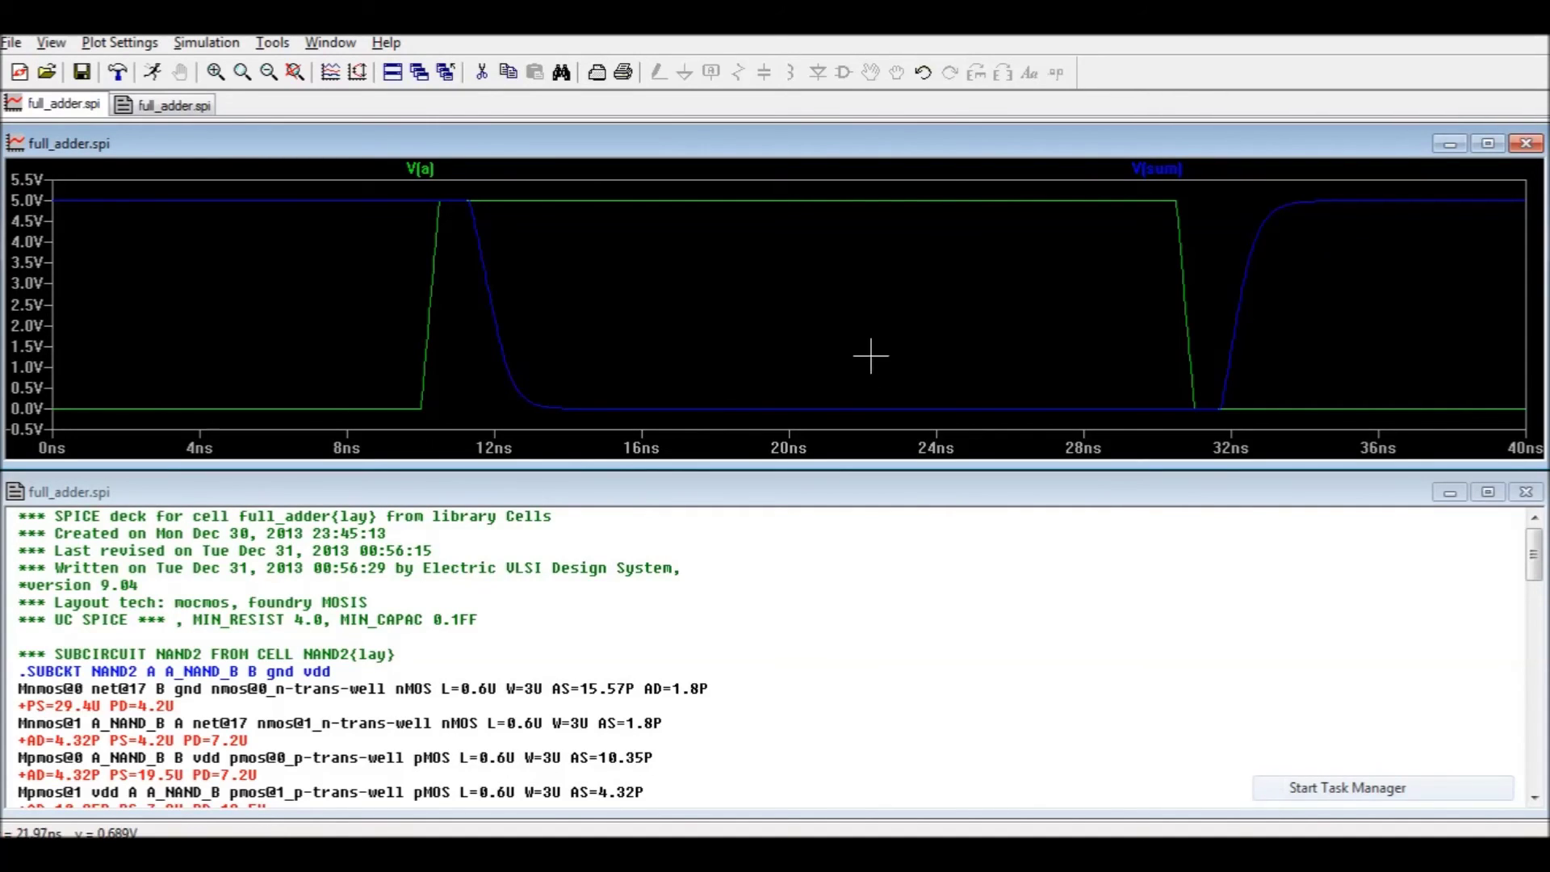
right_click(837, 323)
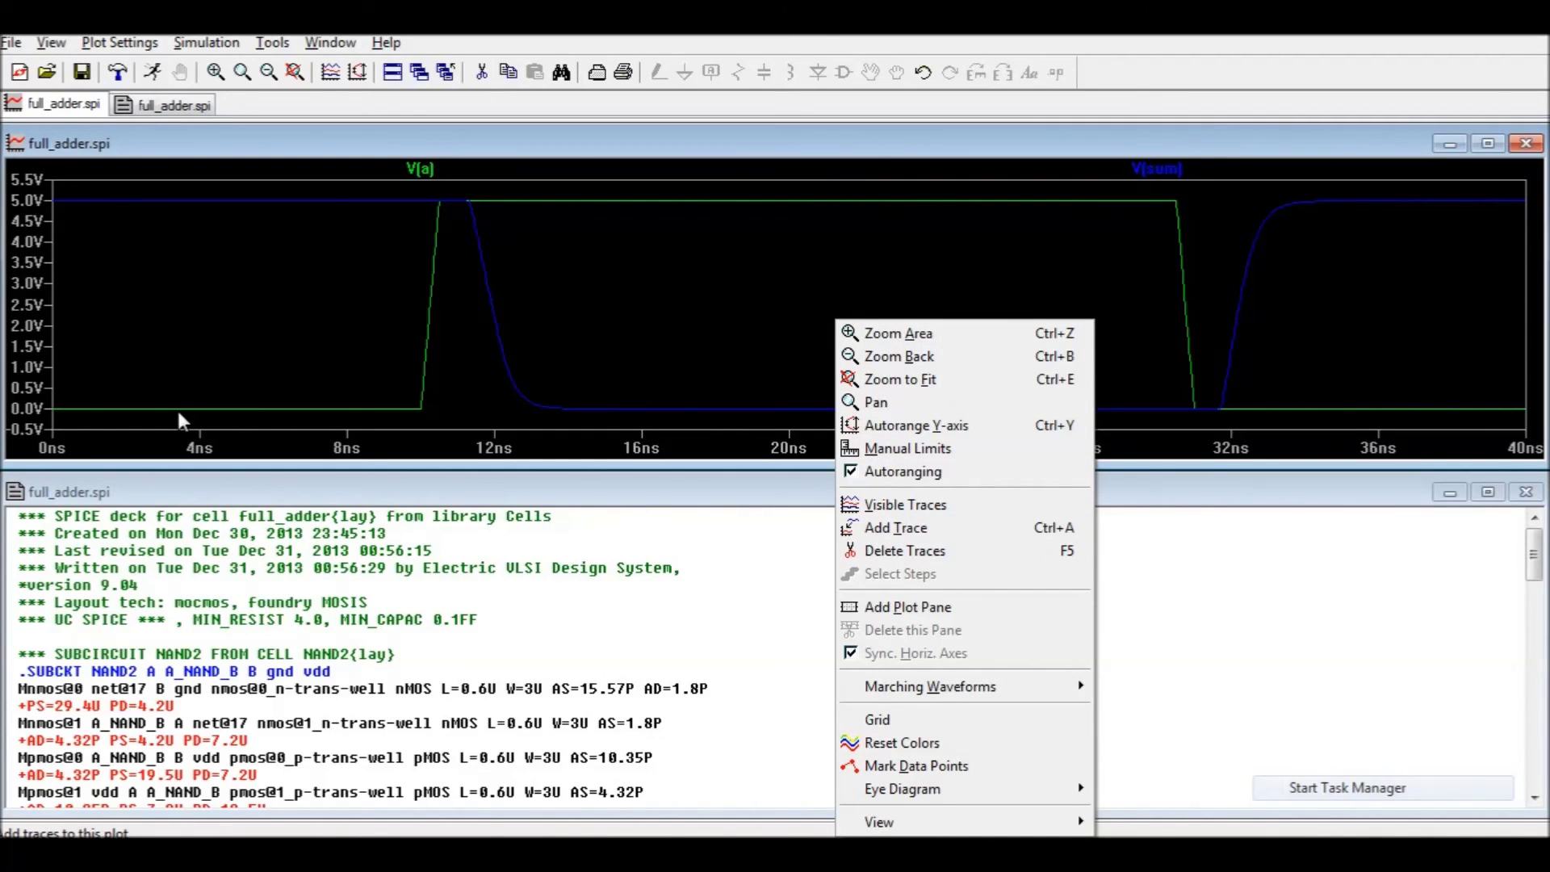
click(346, 449)
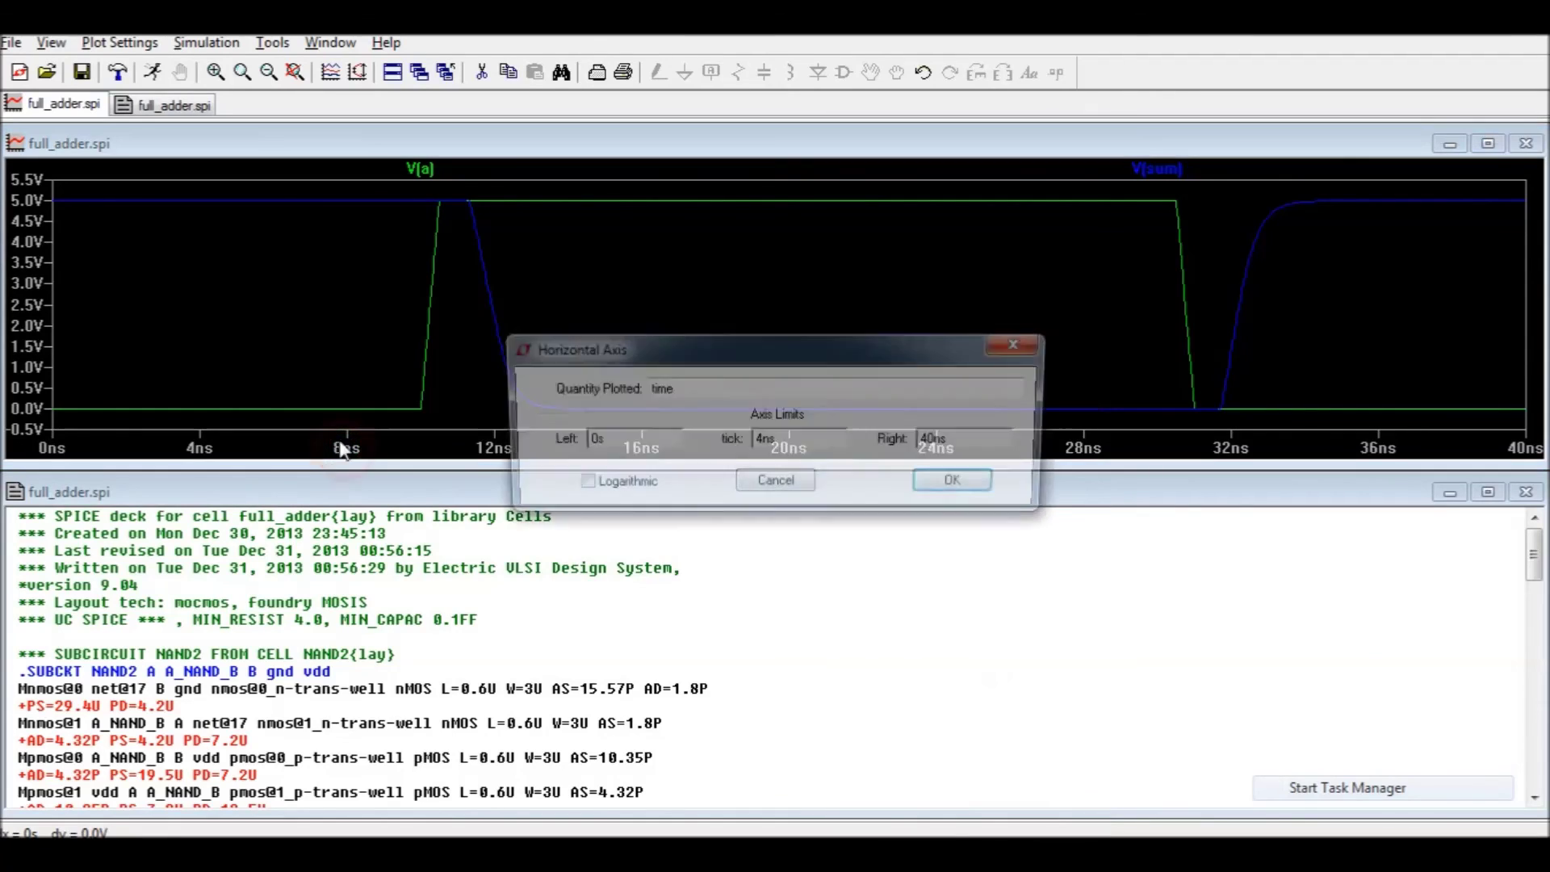
click(1022, 346)
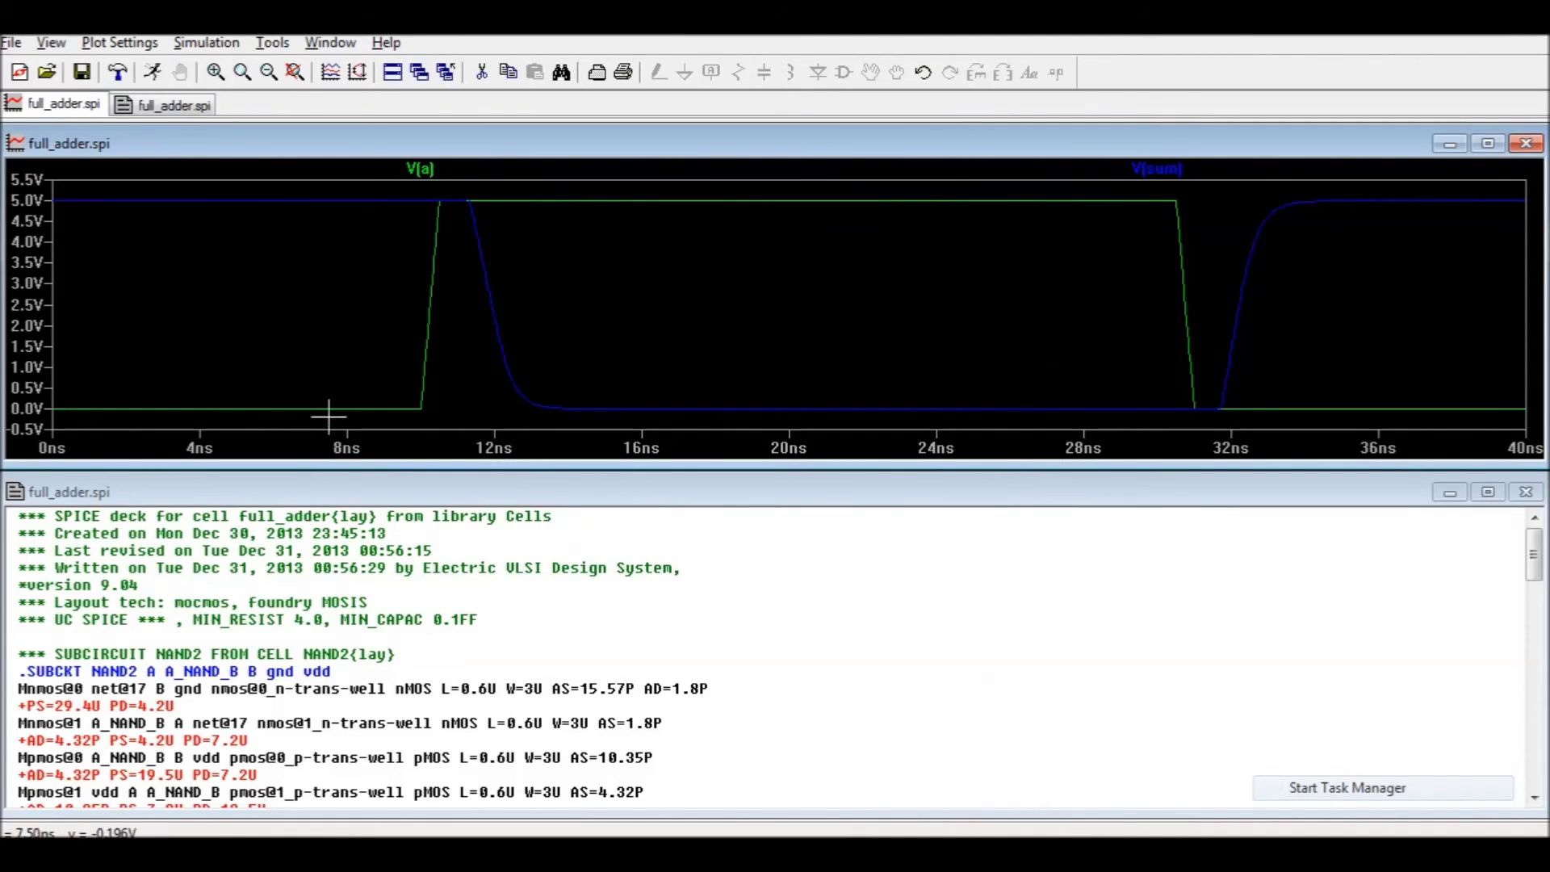
- Add the V(c_out) trace to the waveform plot
right_click(836, 269)
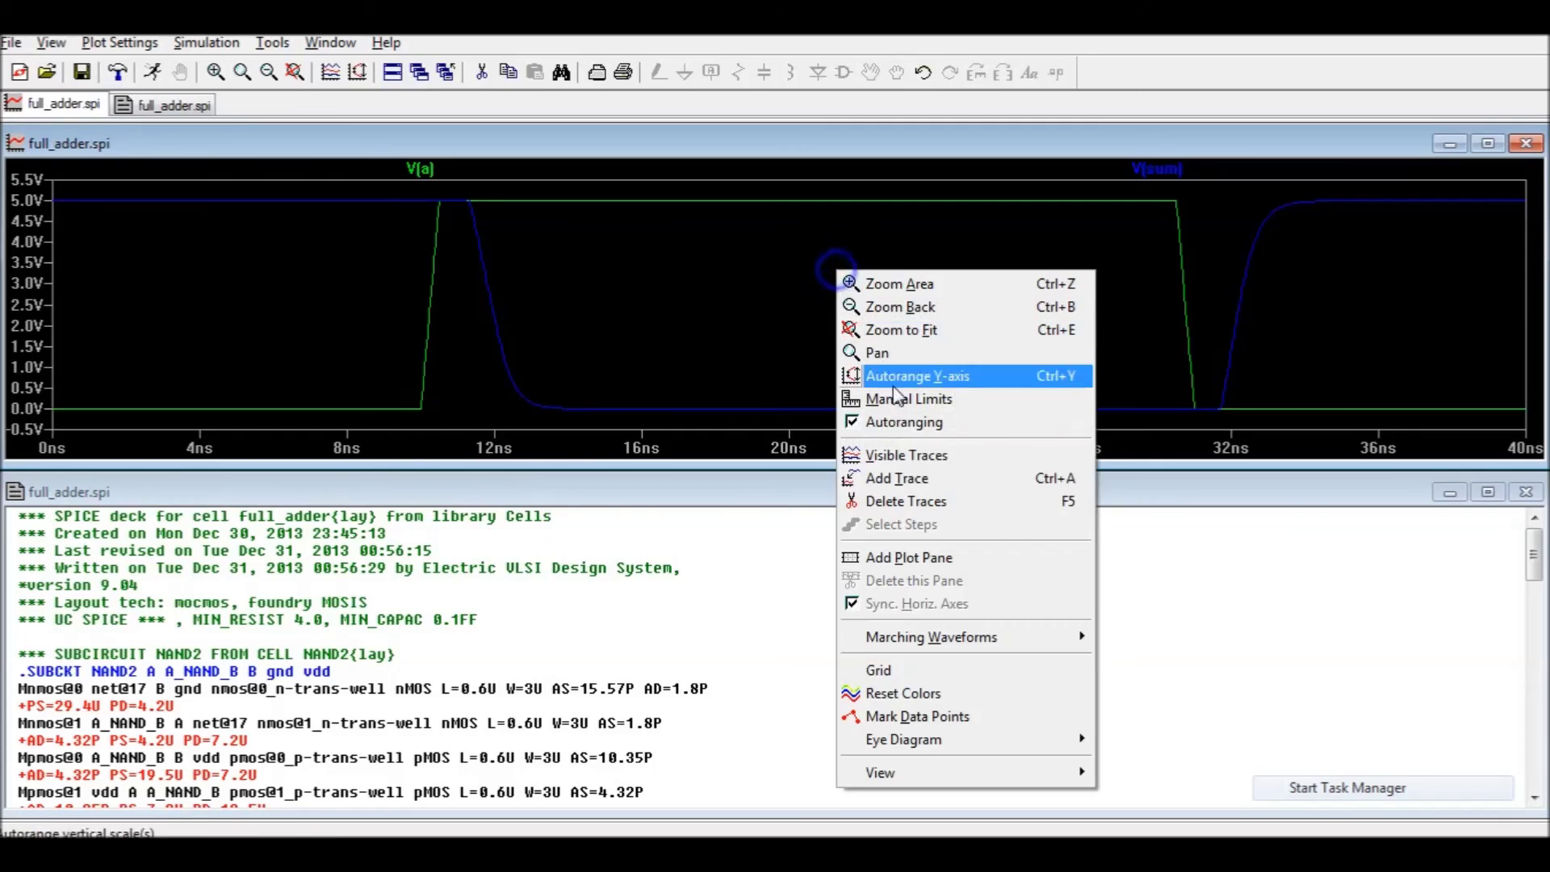
click(896, 478)
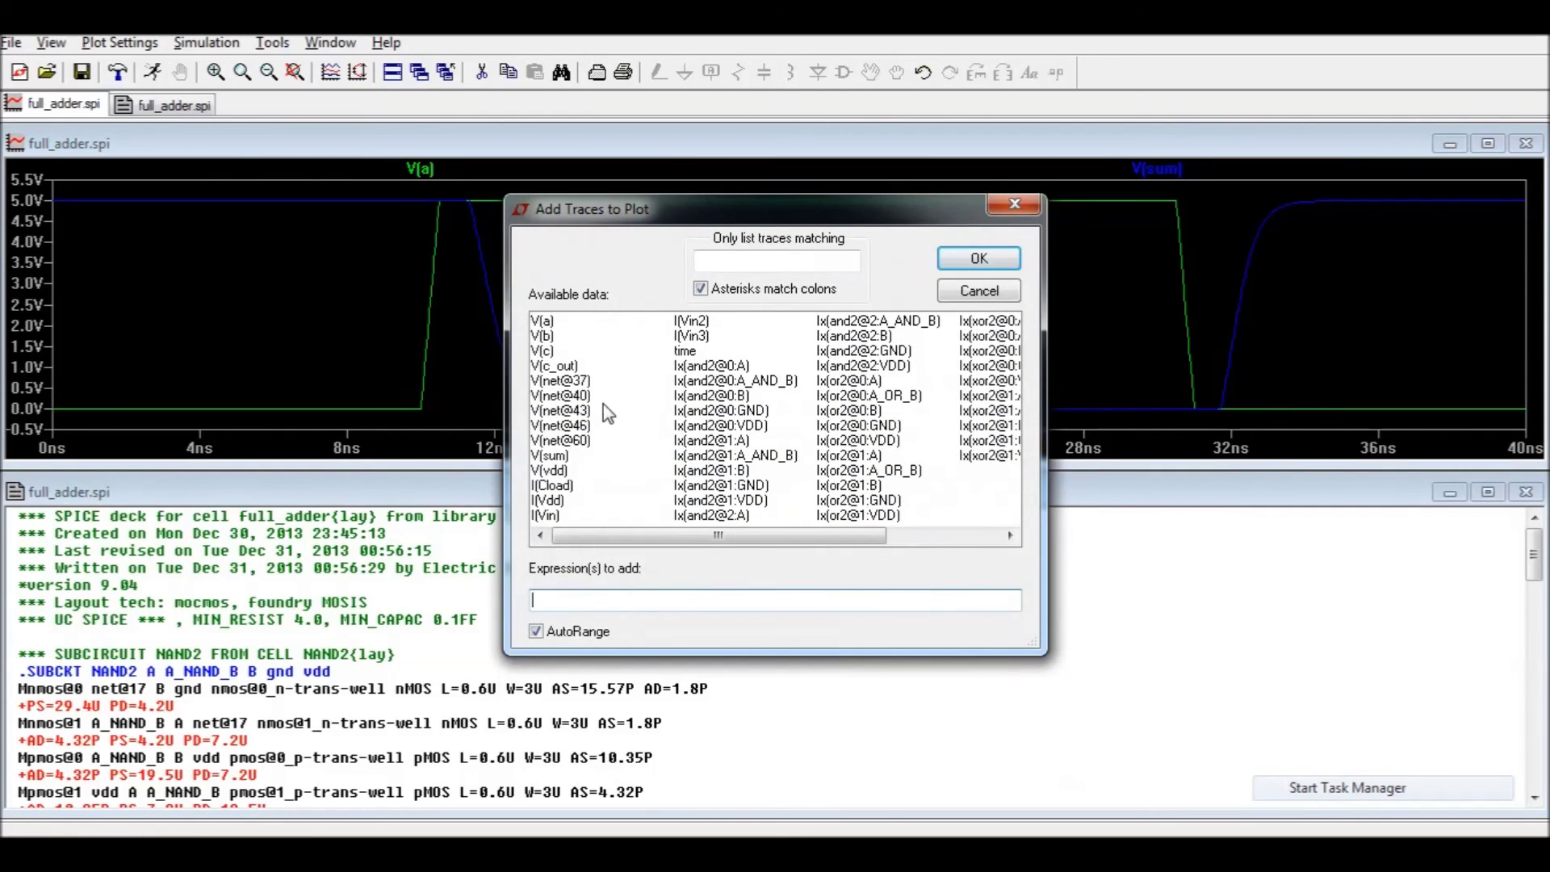
double_click(561, 365)
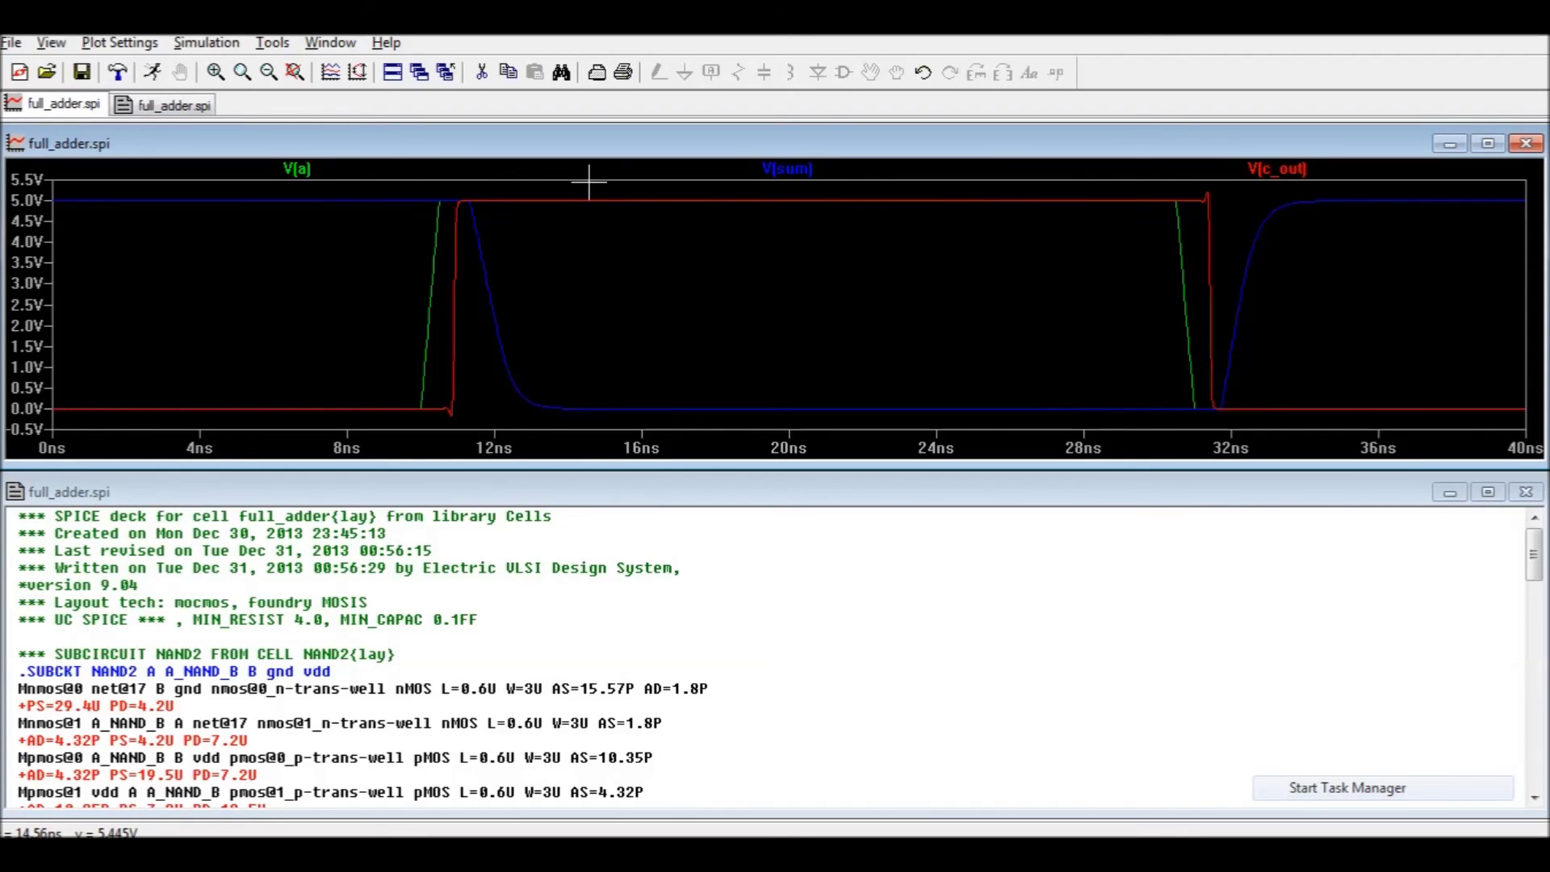
- Close LTspice and the waveform window in Electric to return to the full_adder layout
click(1190, 856)
right_click(1190, 856)
click(1178, 811)
right_click(1054, 856)
right_click(1190, 856)
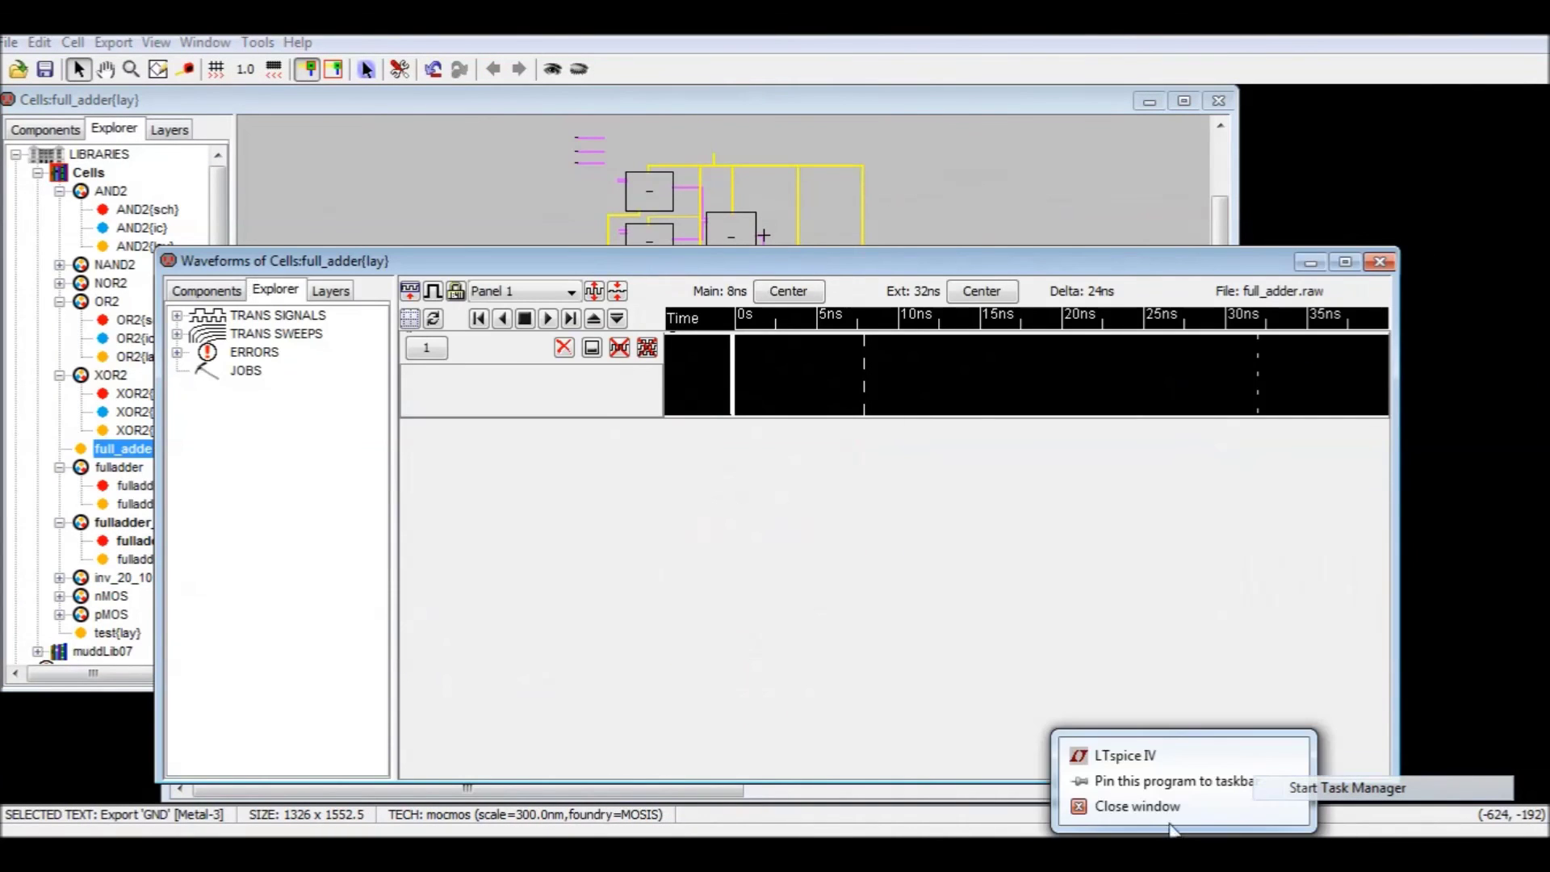
click(1171, 814)
click(1428, 343)
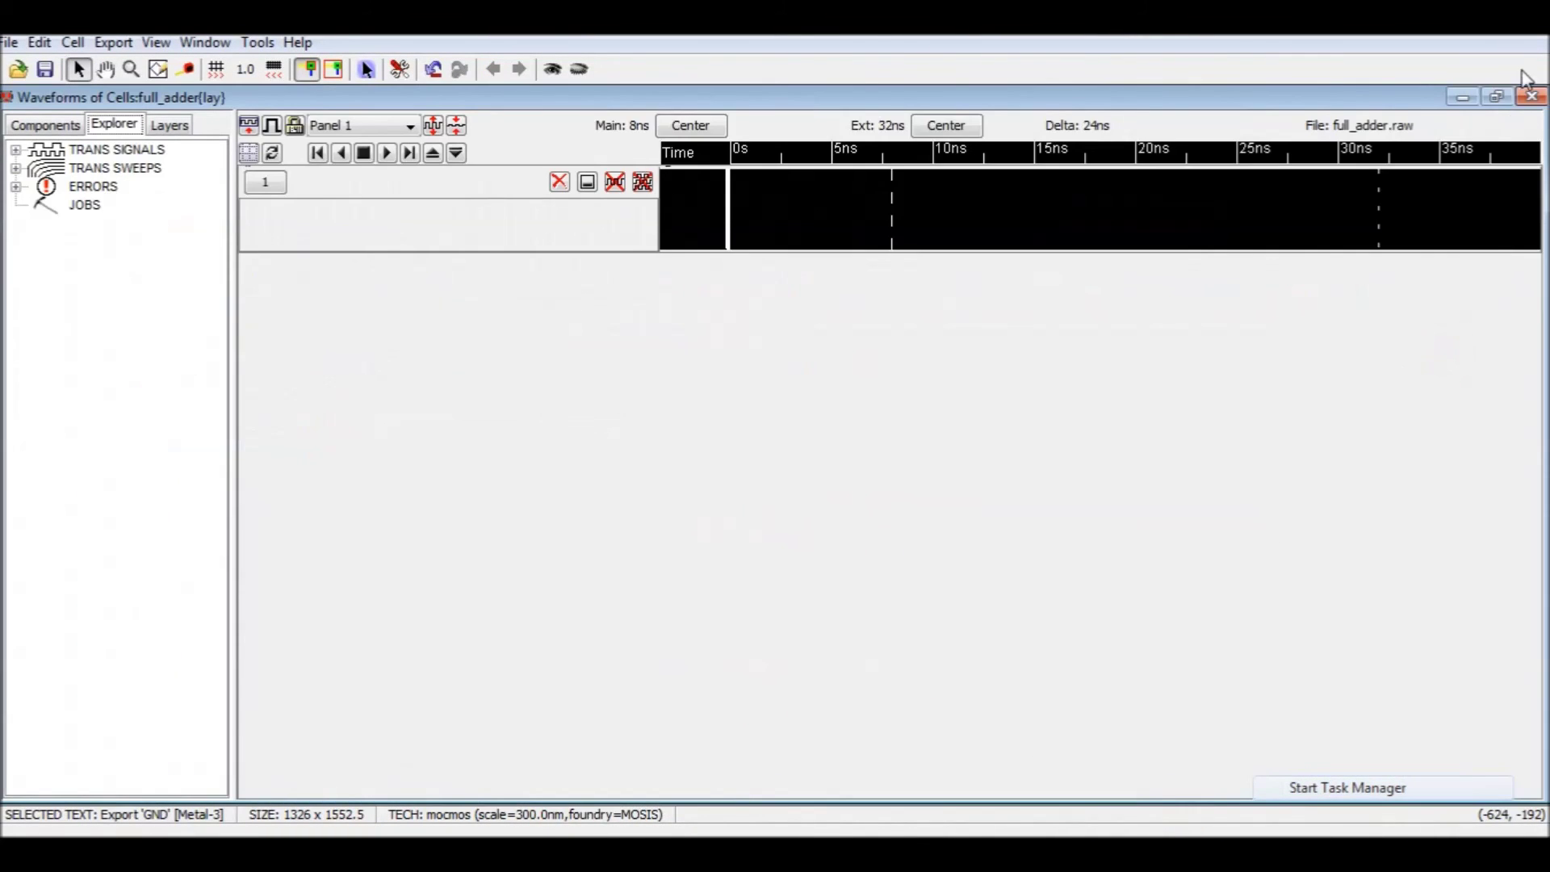
click(1532, 98)
click(1348, 262)
click(1532, 97)
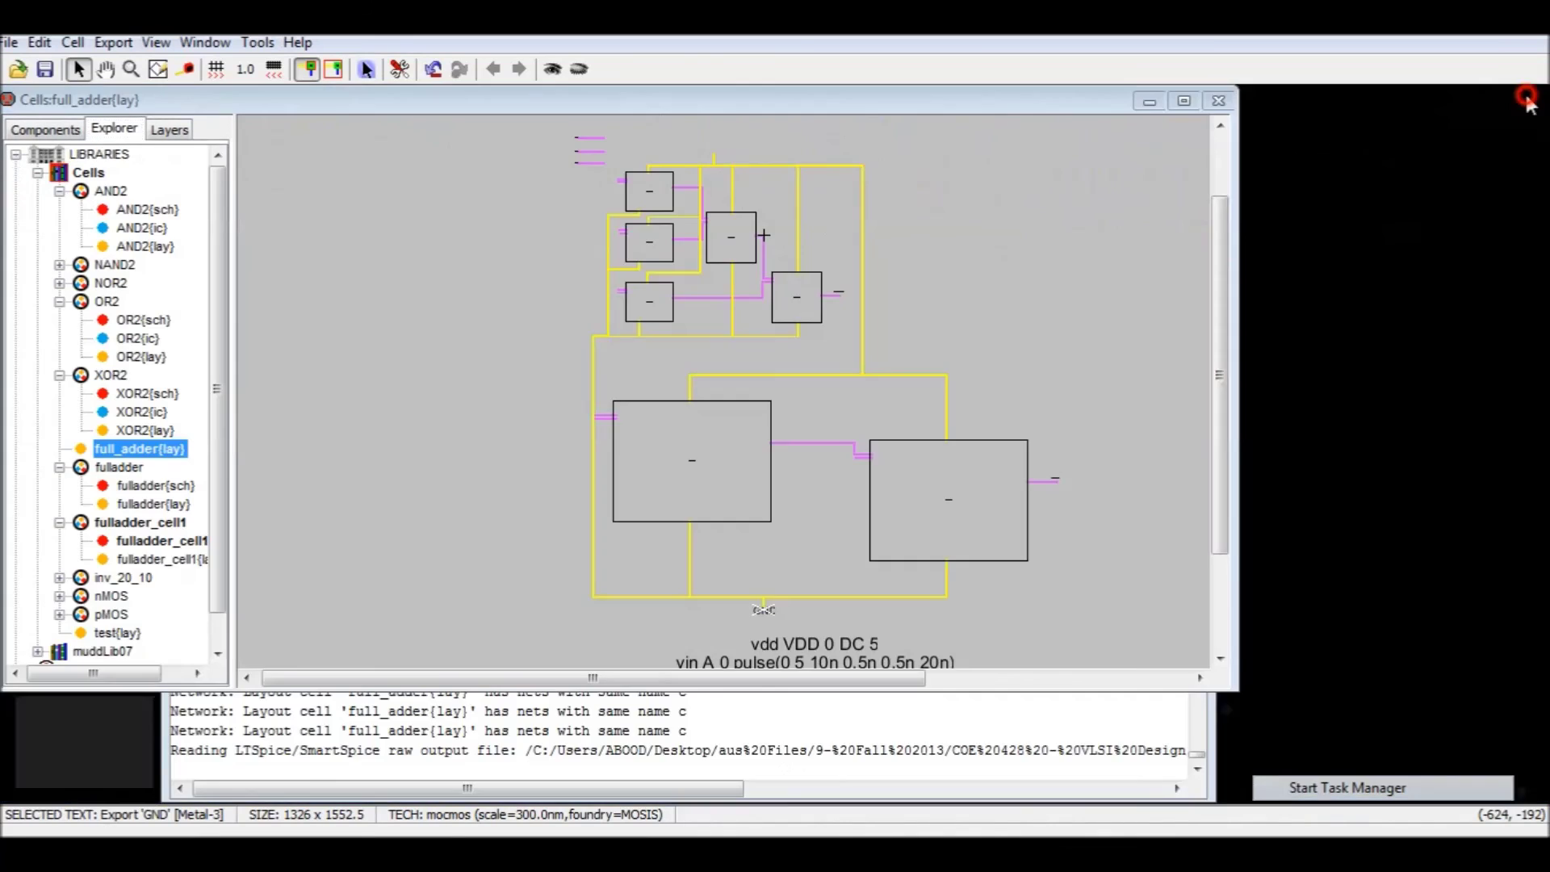
- Maximize the layout window and set the vin3 C source in the SPICE code to DC 5
click(415, 589)
ctrl+scroll(589, 564, up, 3)
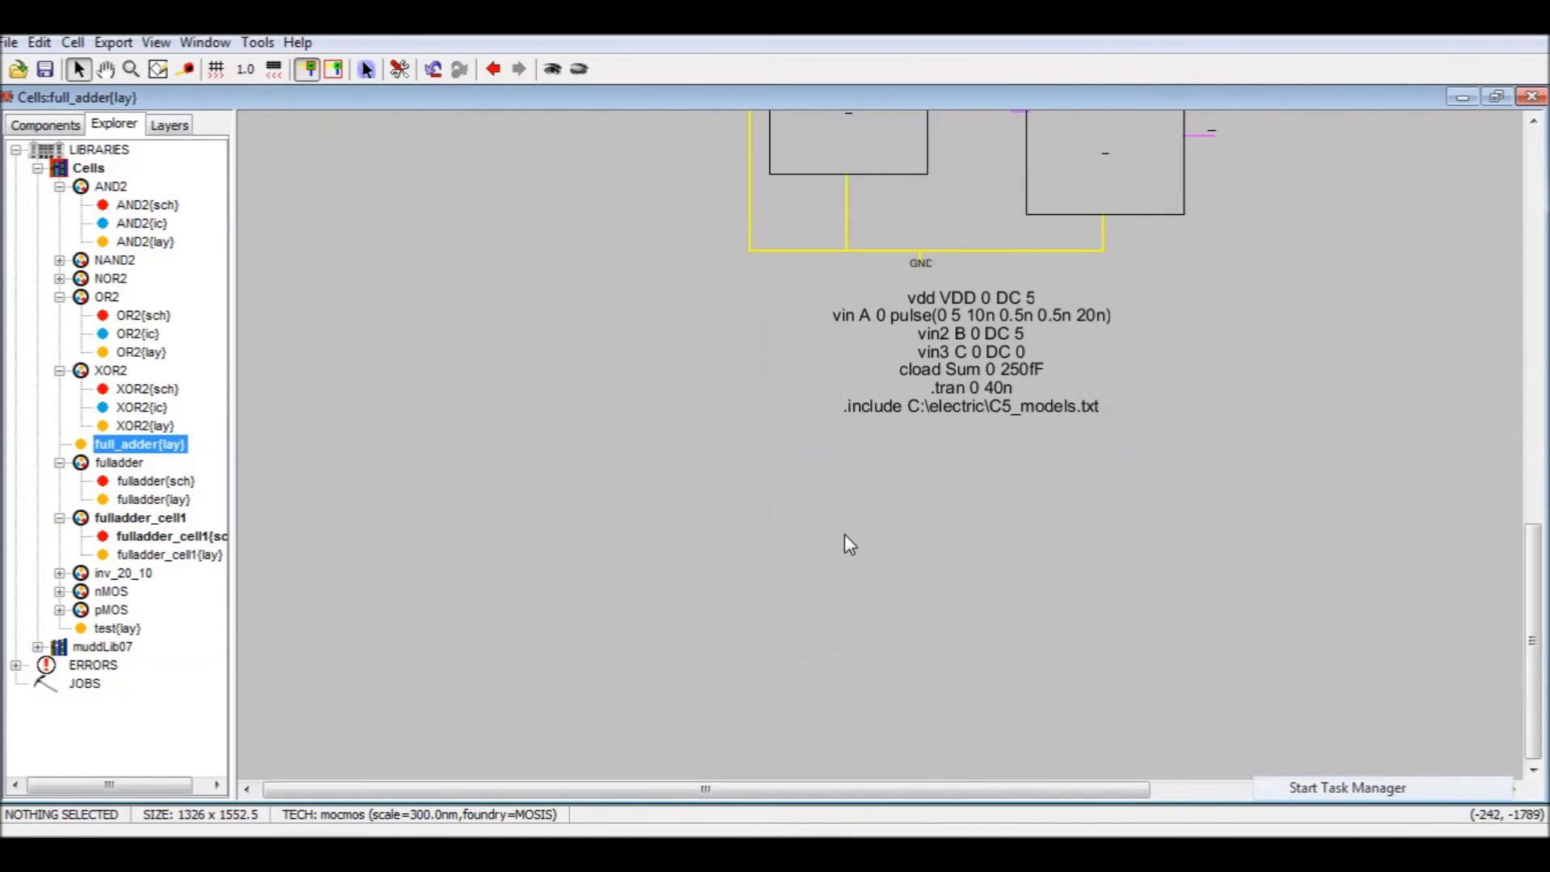
double_click(953, 336)
click(942, 373)
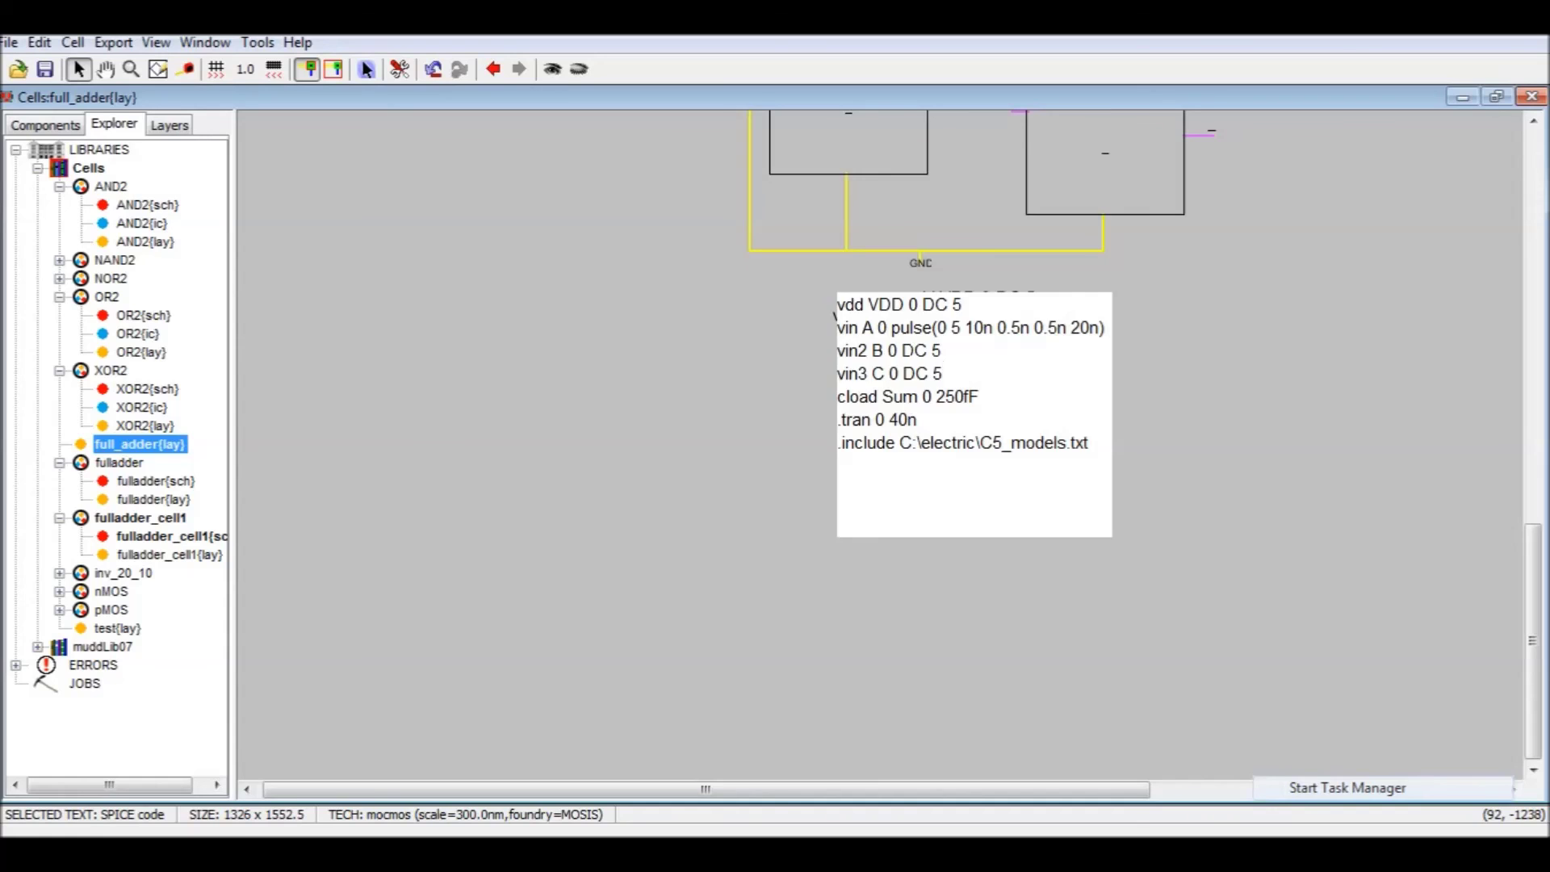
click(730, 419)
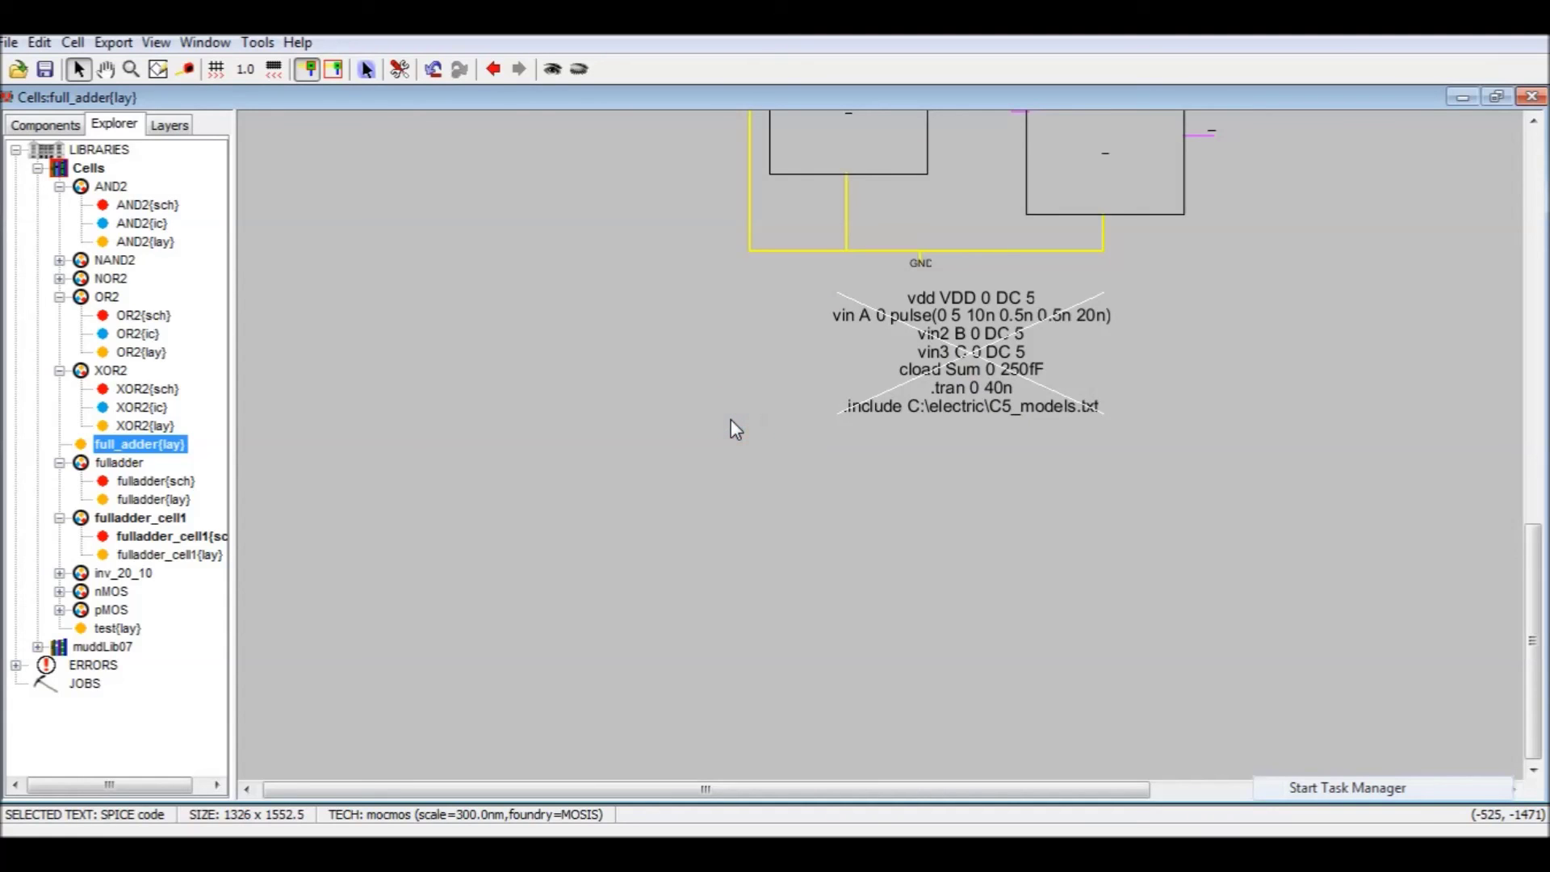
- Rewrite the SPICE deck with the changed C input, rerun the LTspice simulation and maximize the waveform window
click(258, 42)
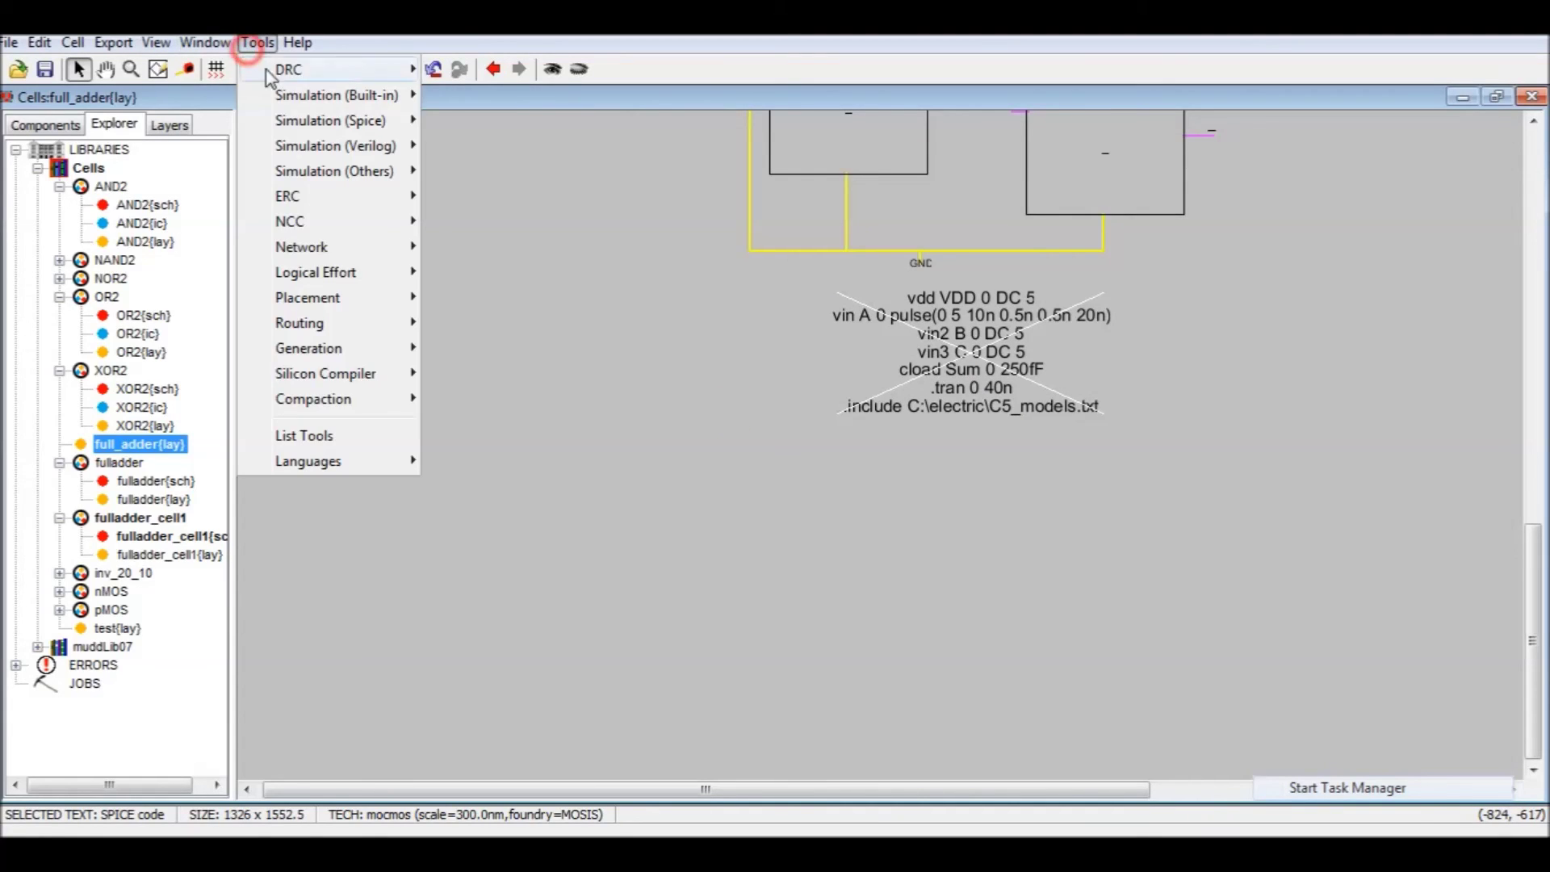
mouse_move(396, 120)
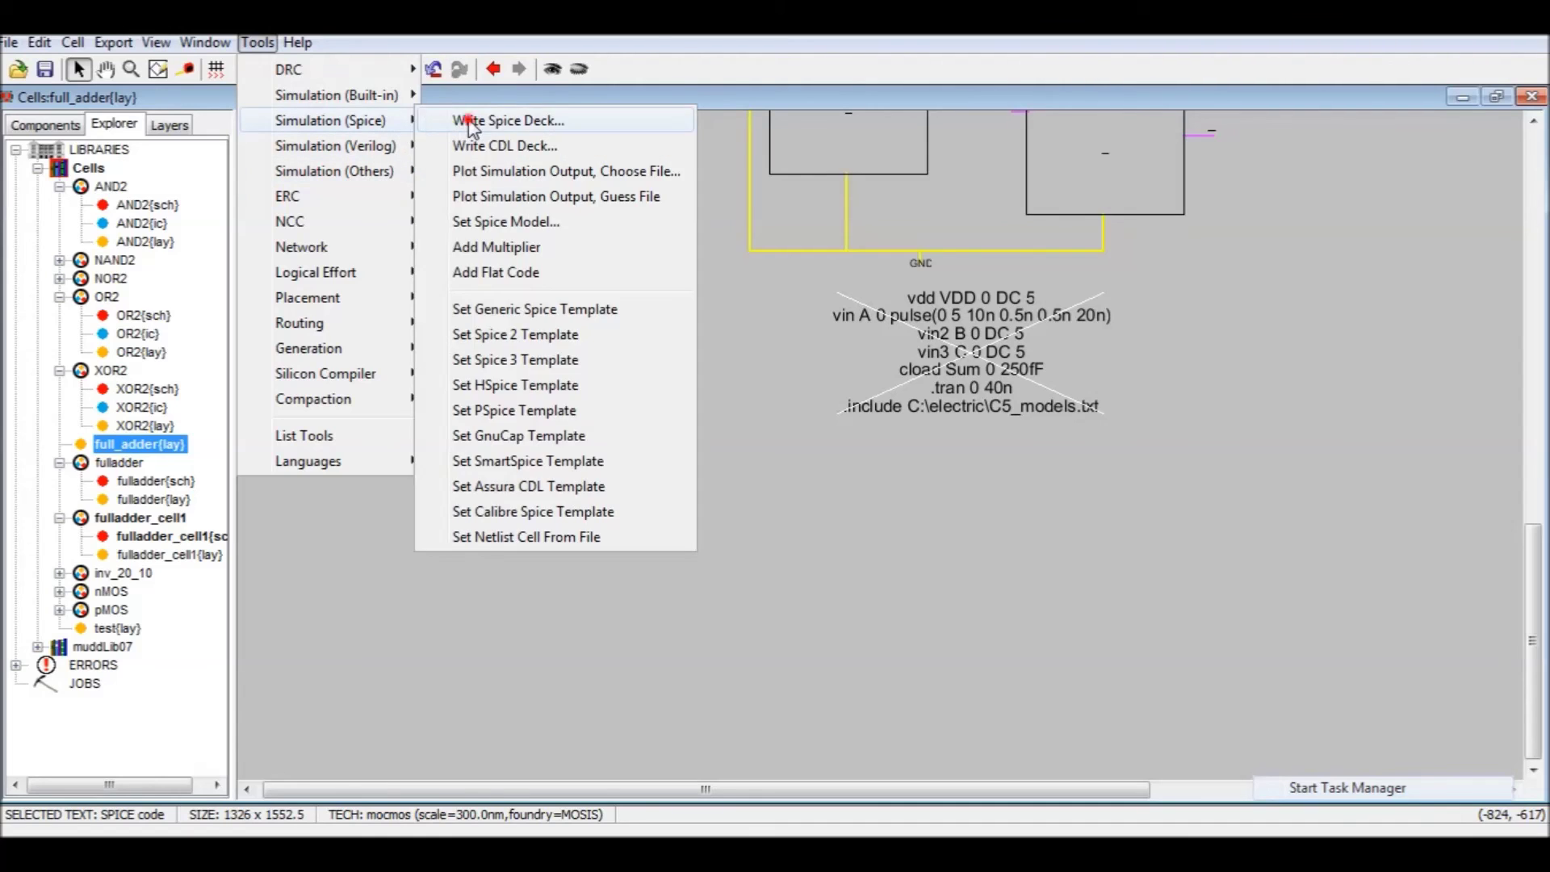
click(465, 120)
click(831, 241)
click(832, 240)
double_click(529, 144)
- Add the V(a), V(c_out) and V(sum) traces to the waveform plot
right_click(605, 261)
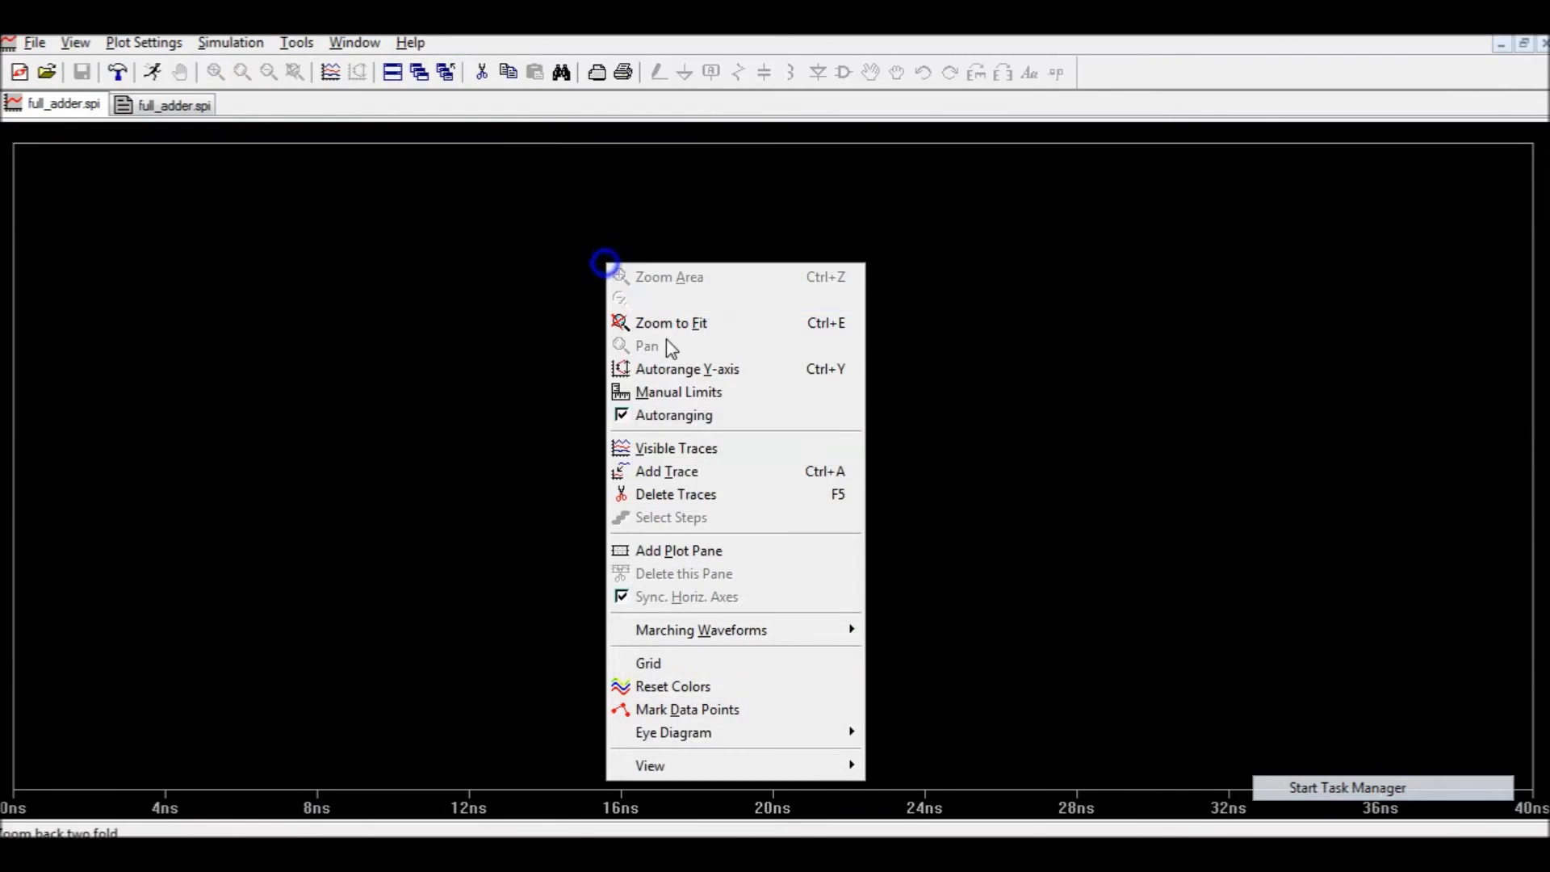
click(734, 476)
click(539, 321)
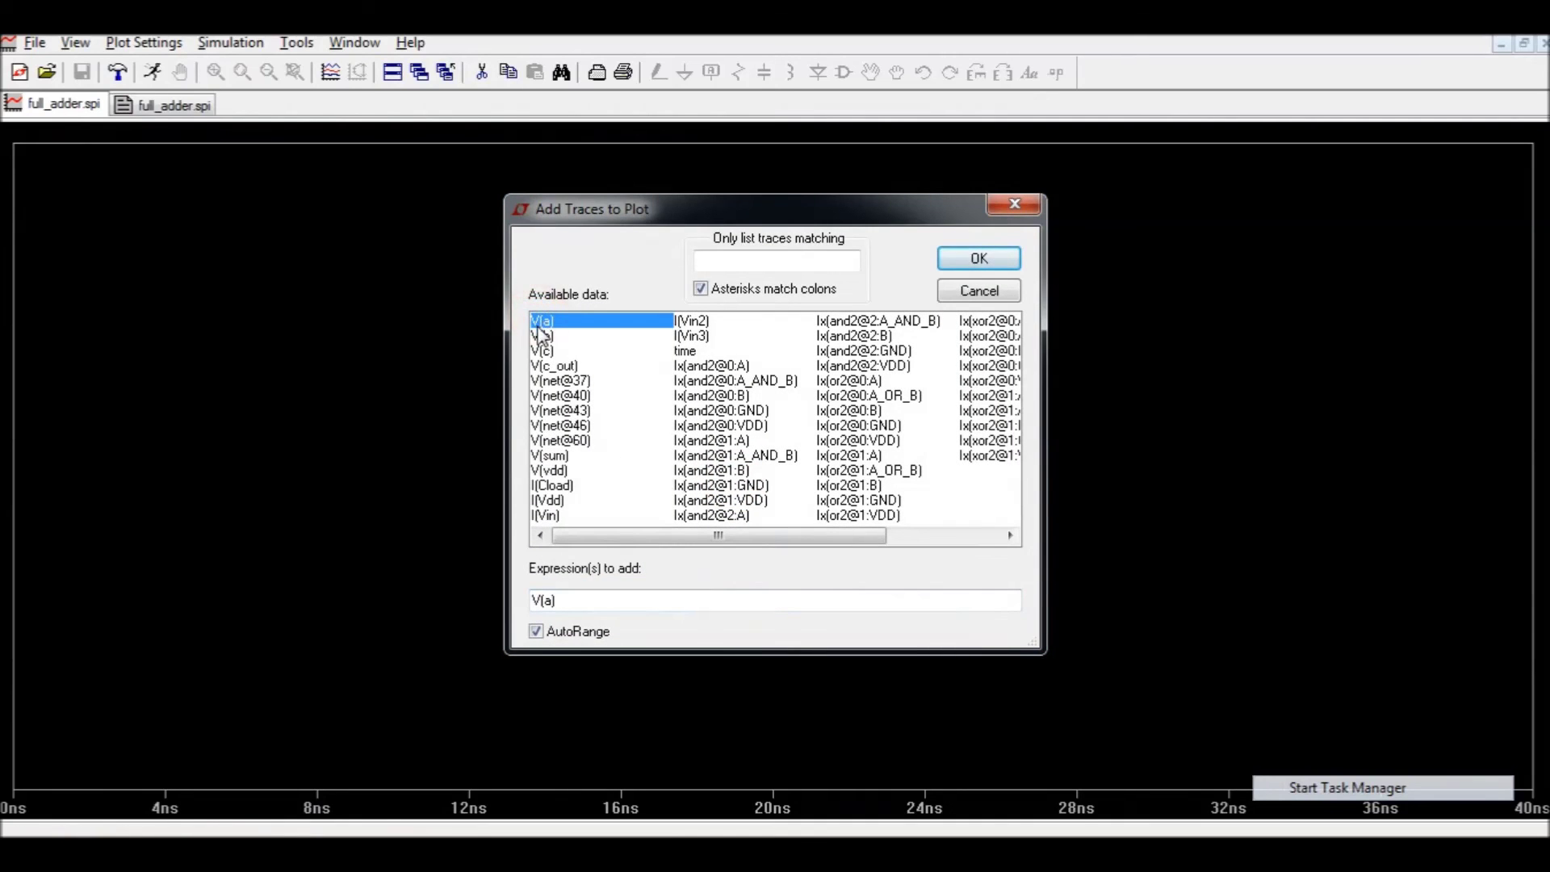
click(544, 366)
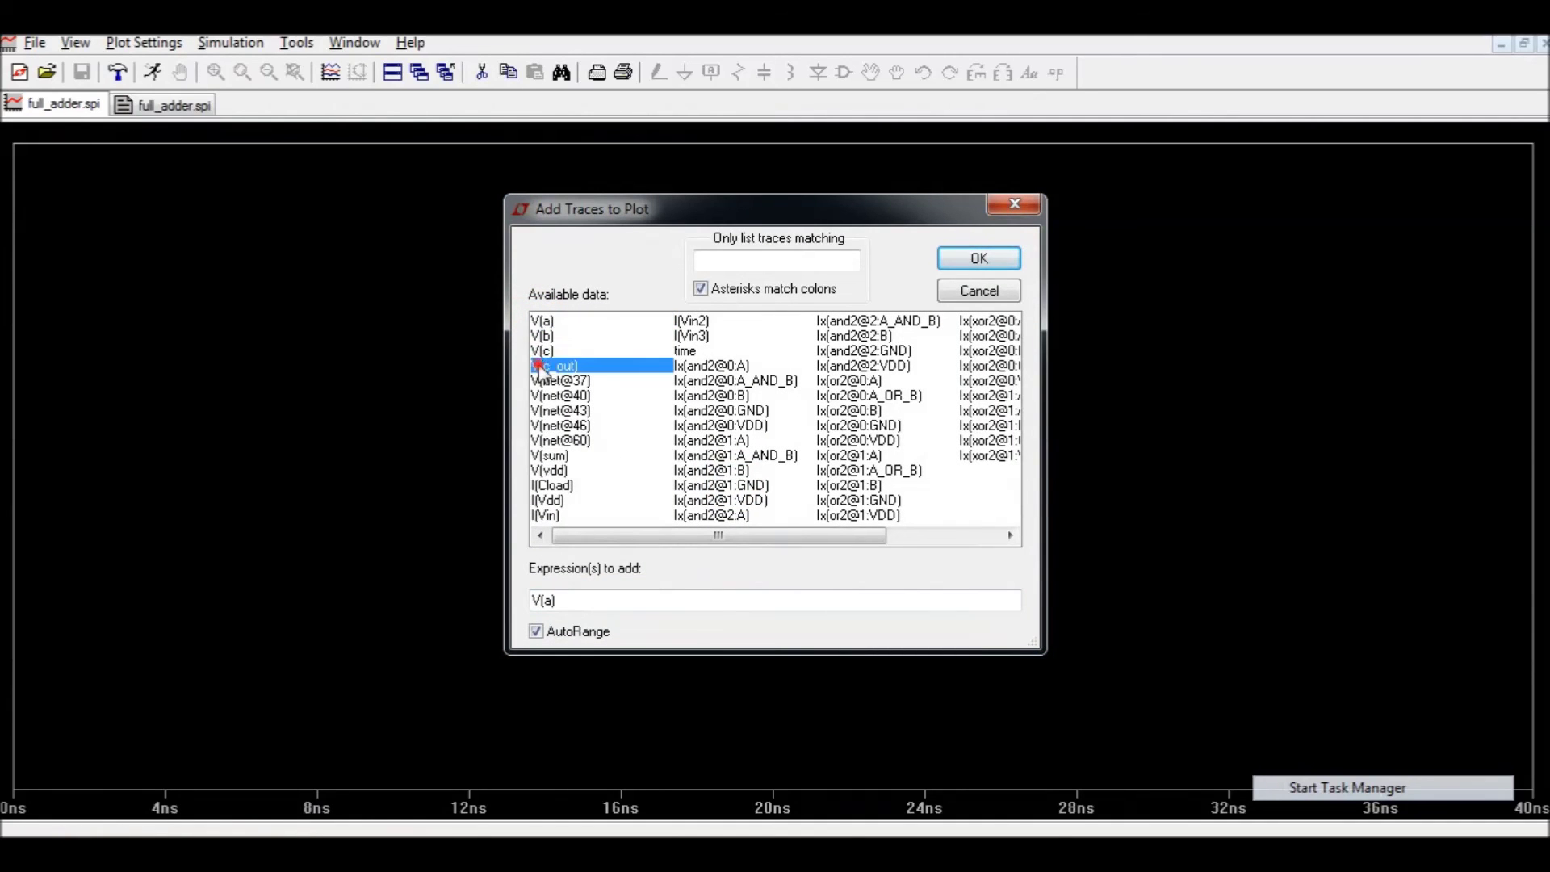
click(551, 455)
click(974, 260)
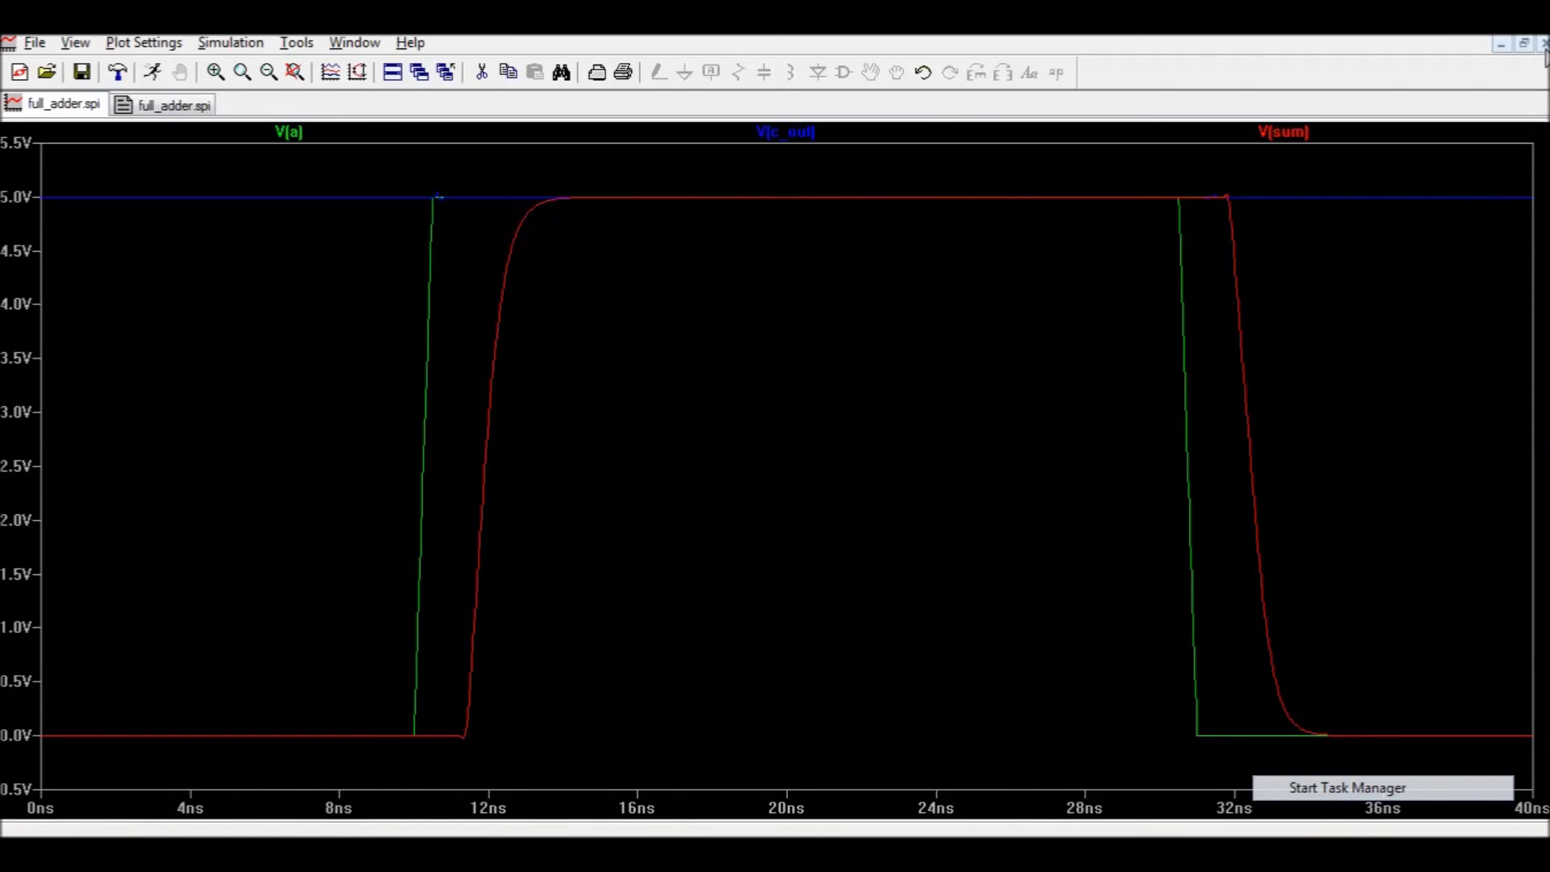
- Close LTspice and Electric's waveform window, and deselect the SPICE code in the full_adder layout
click(1543, 43)
right_click(1180, 854)
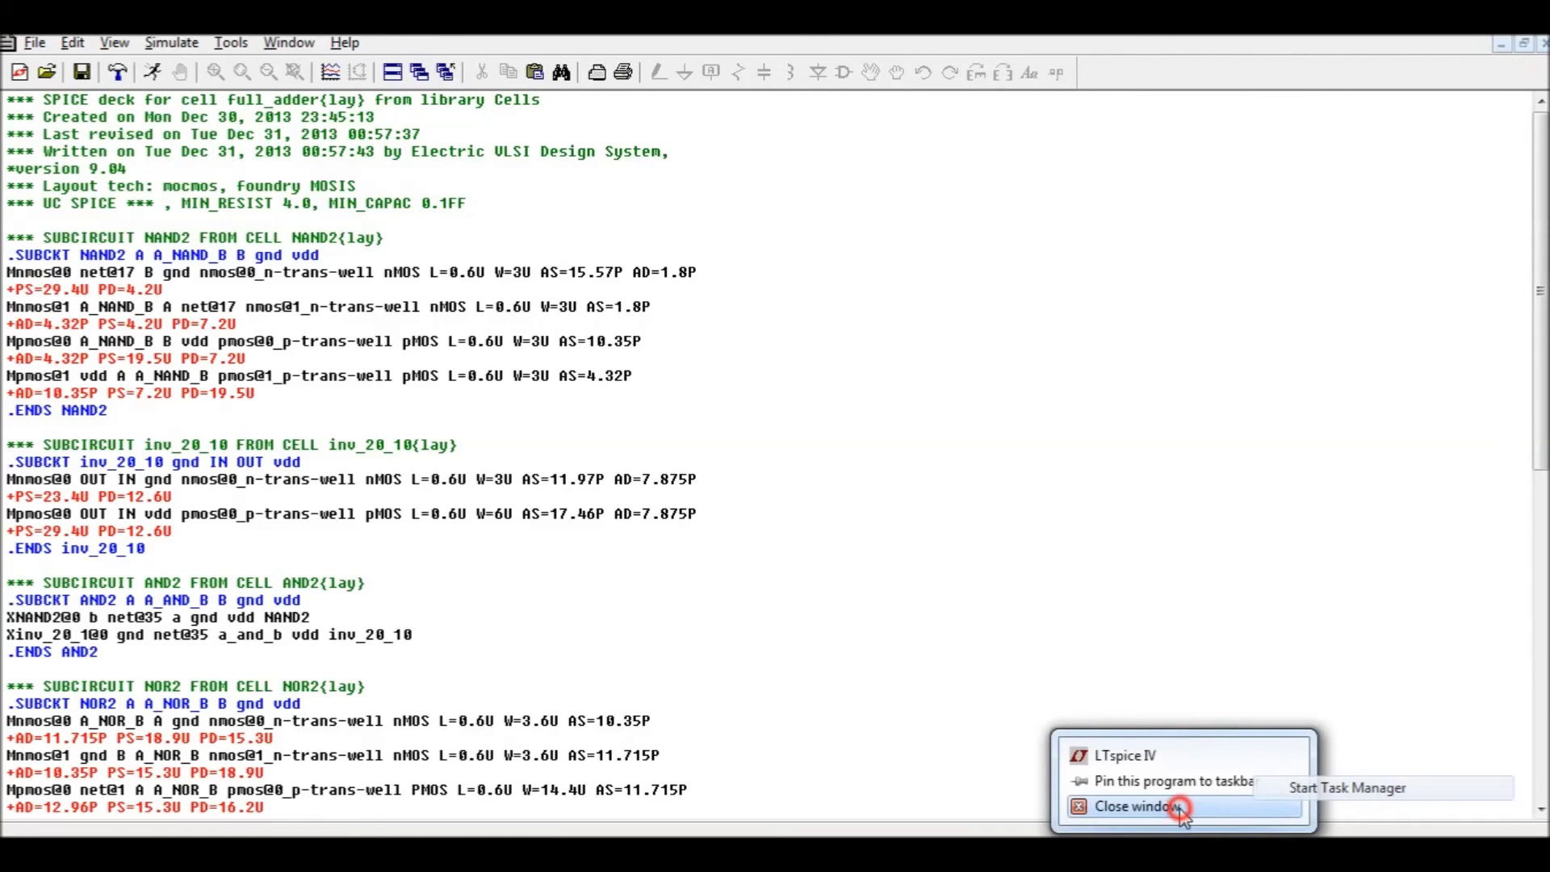
click(1179, 808)
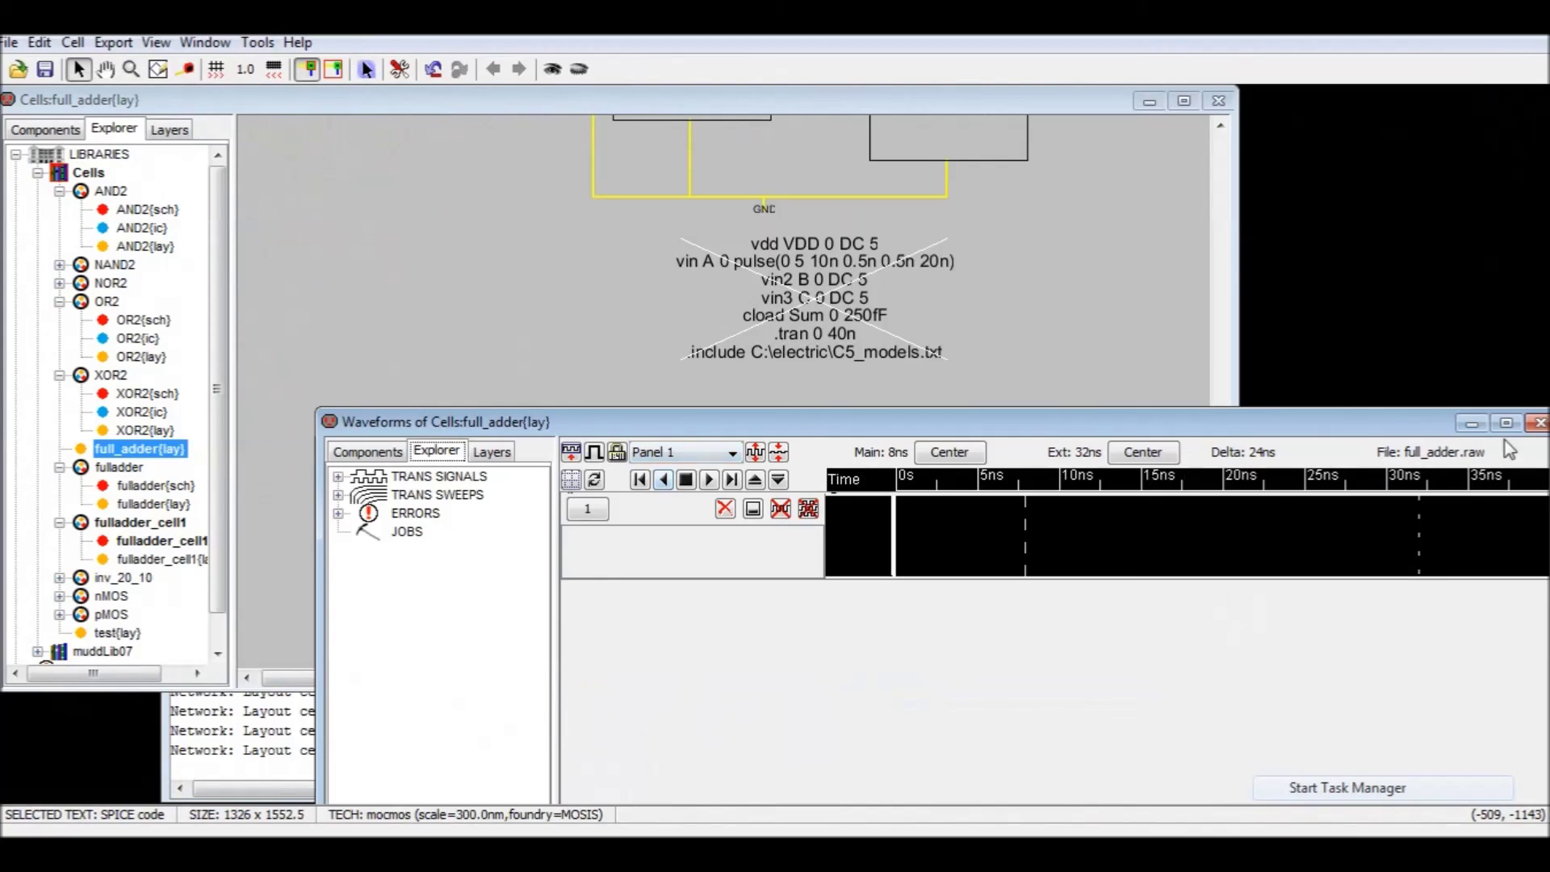
click(1540, 422)
click(1086, 440)
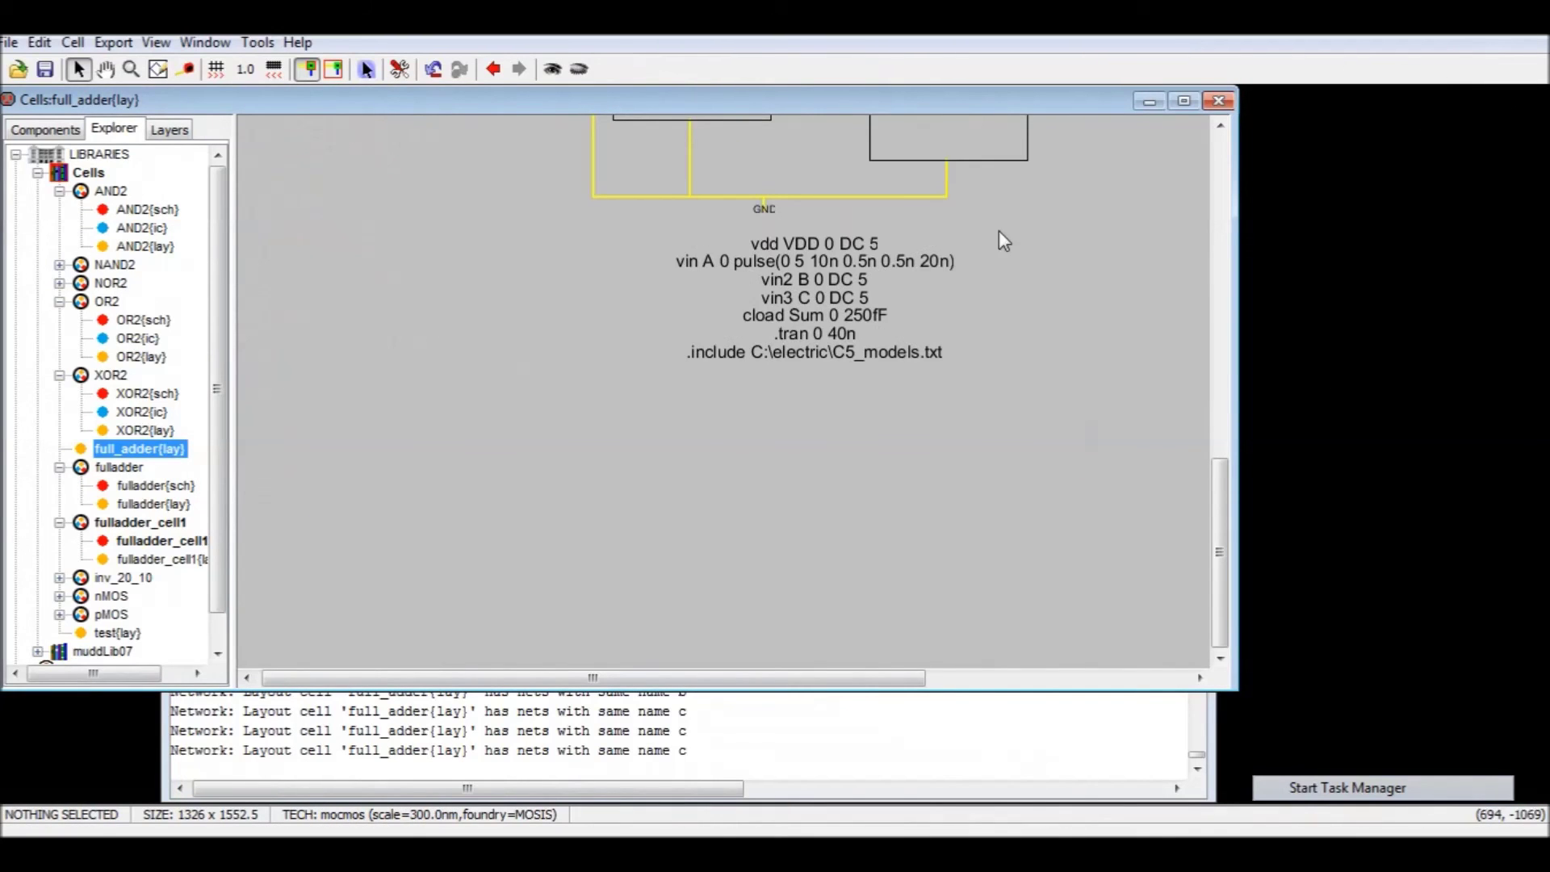
- Try to open a 3D view of the full_adder layout
middle_drag(999, 231, 843, 593)
middle_drag(978, 228, 1032, 340)
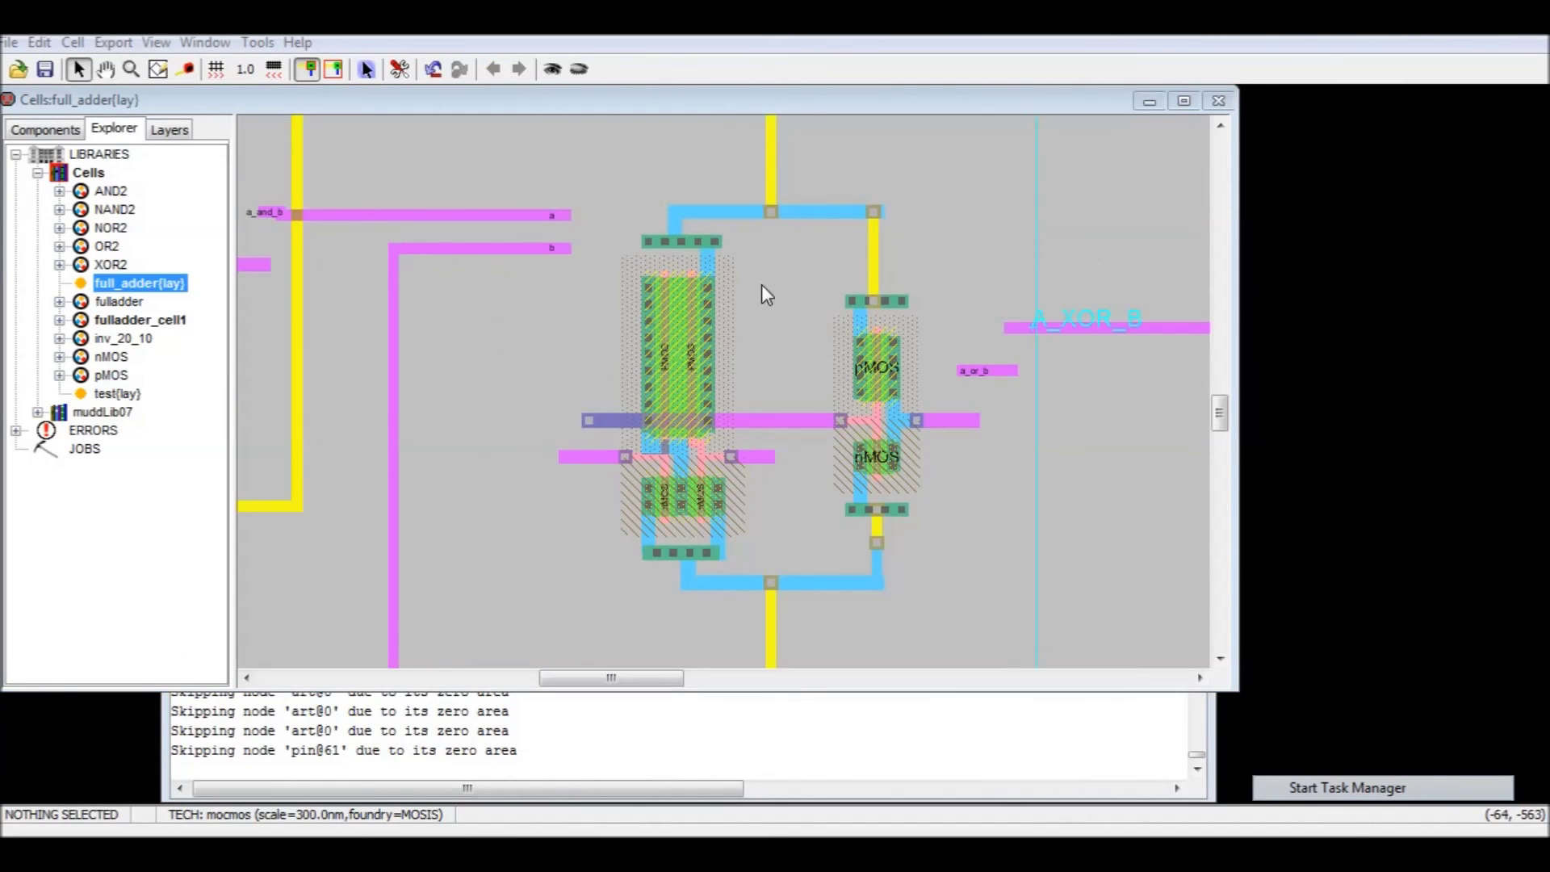
click(253, 42)
click(205, 42)
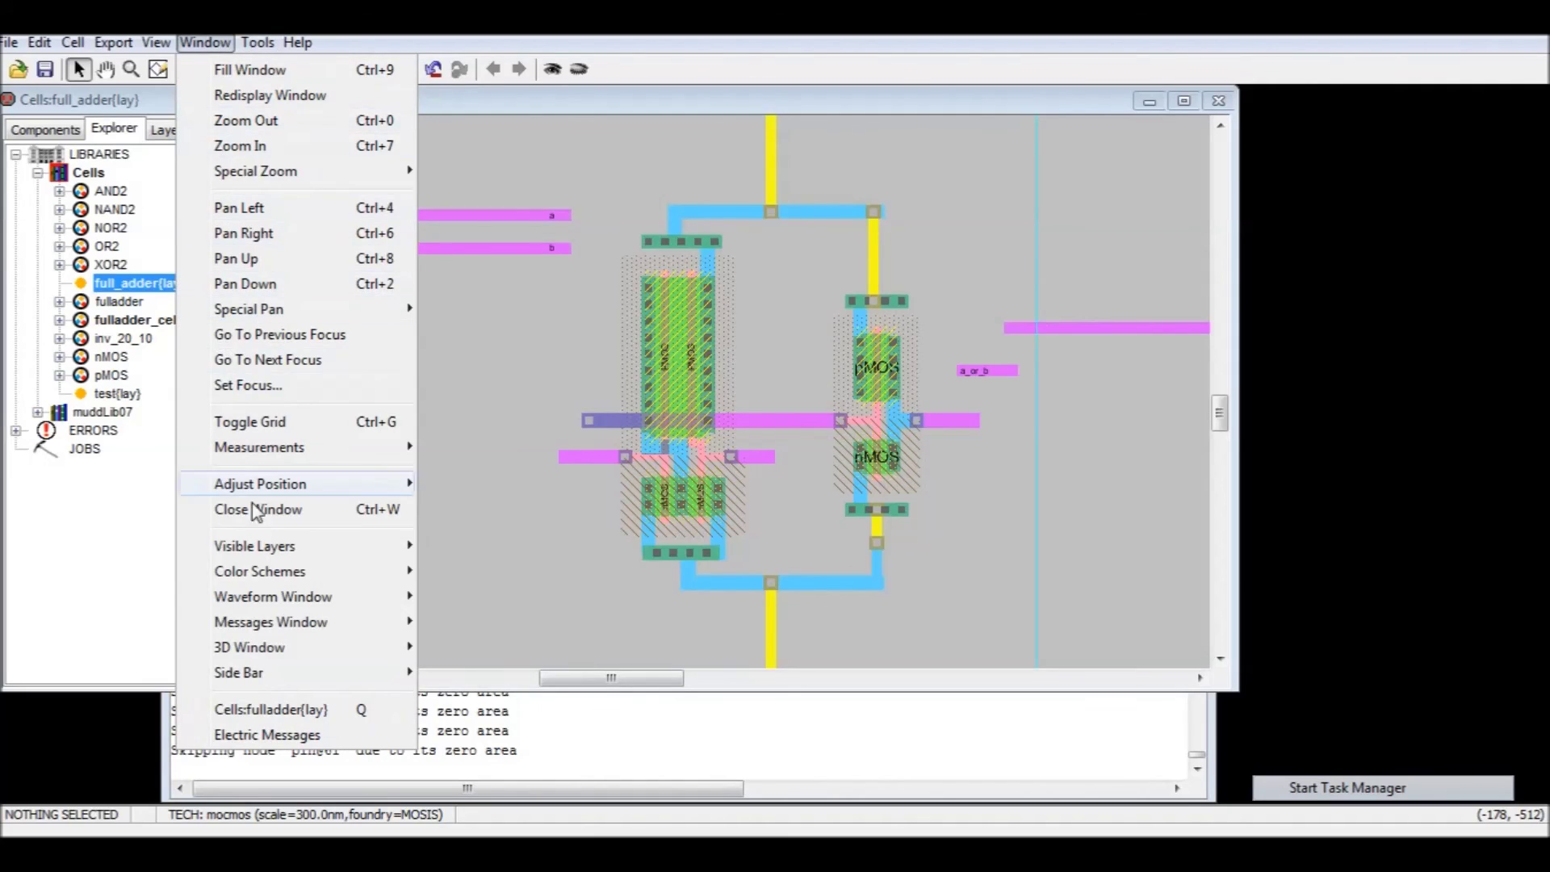
mouse_move(391, 650)
click(438, 651)
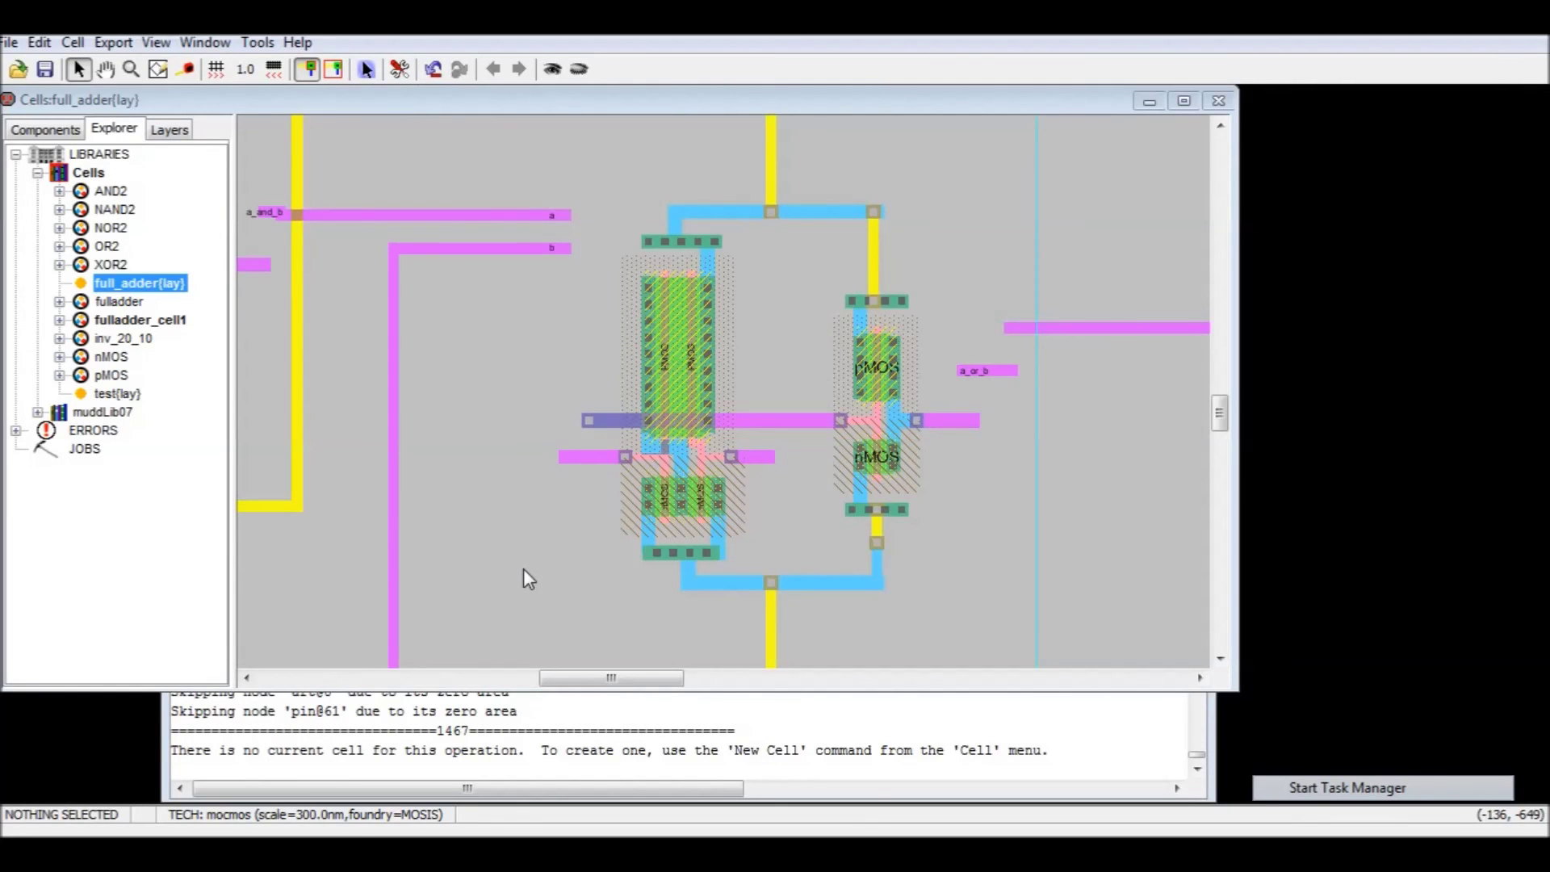
click(494, 731)
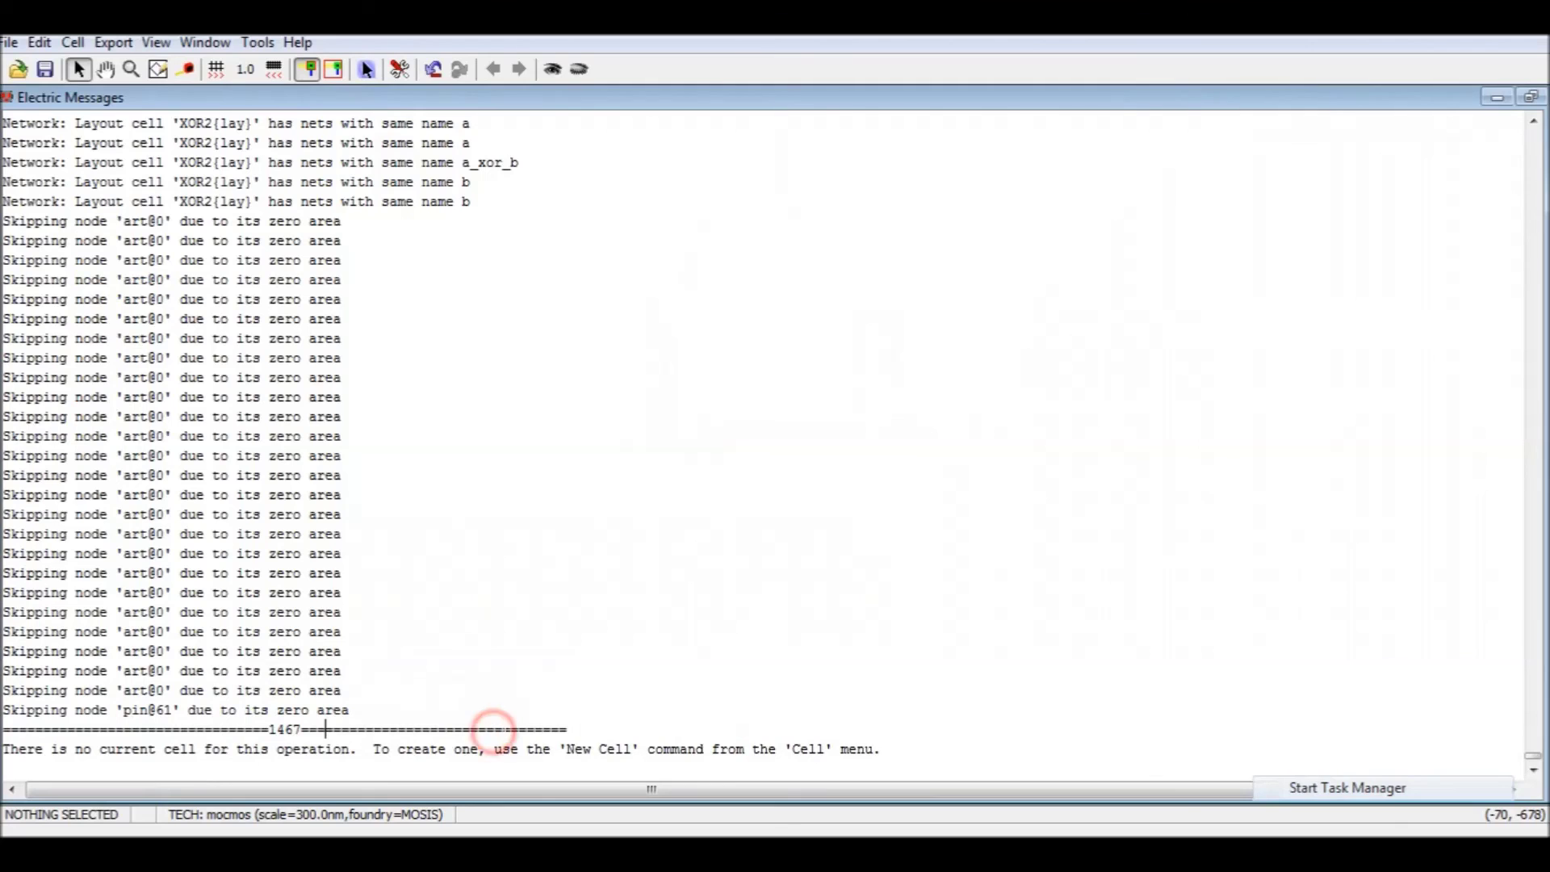
double_click(1187, 101)
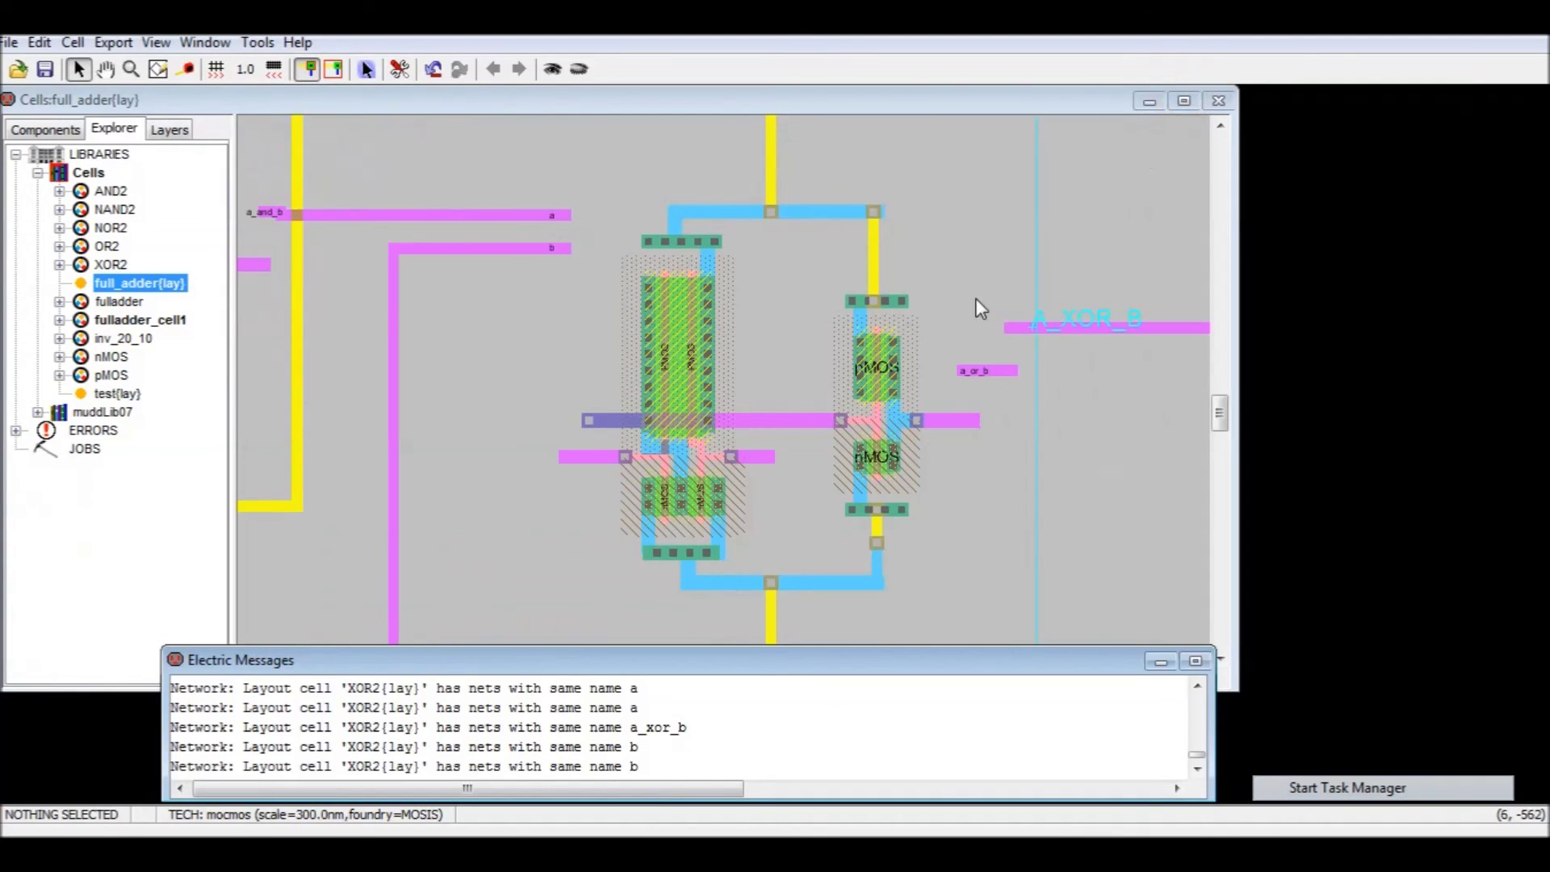
- Make the full_adder layout the active window and open its 3D view with the full set of nodes included
click(968, 577)
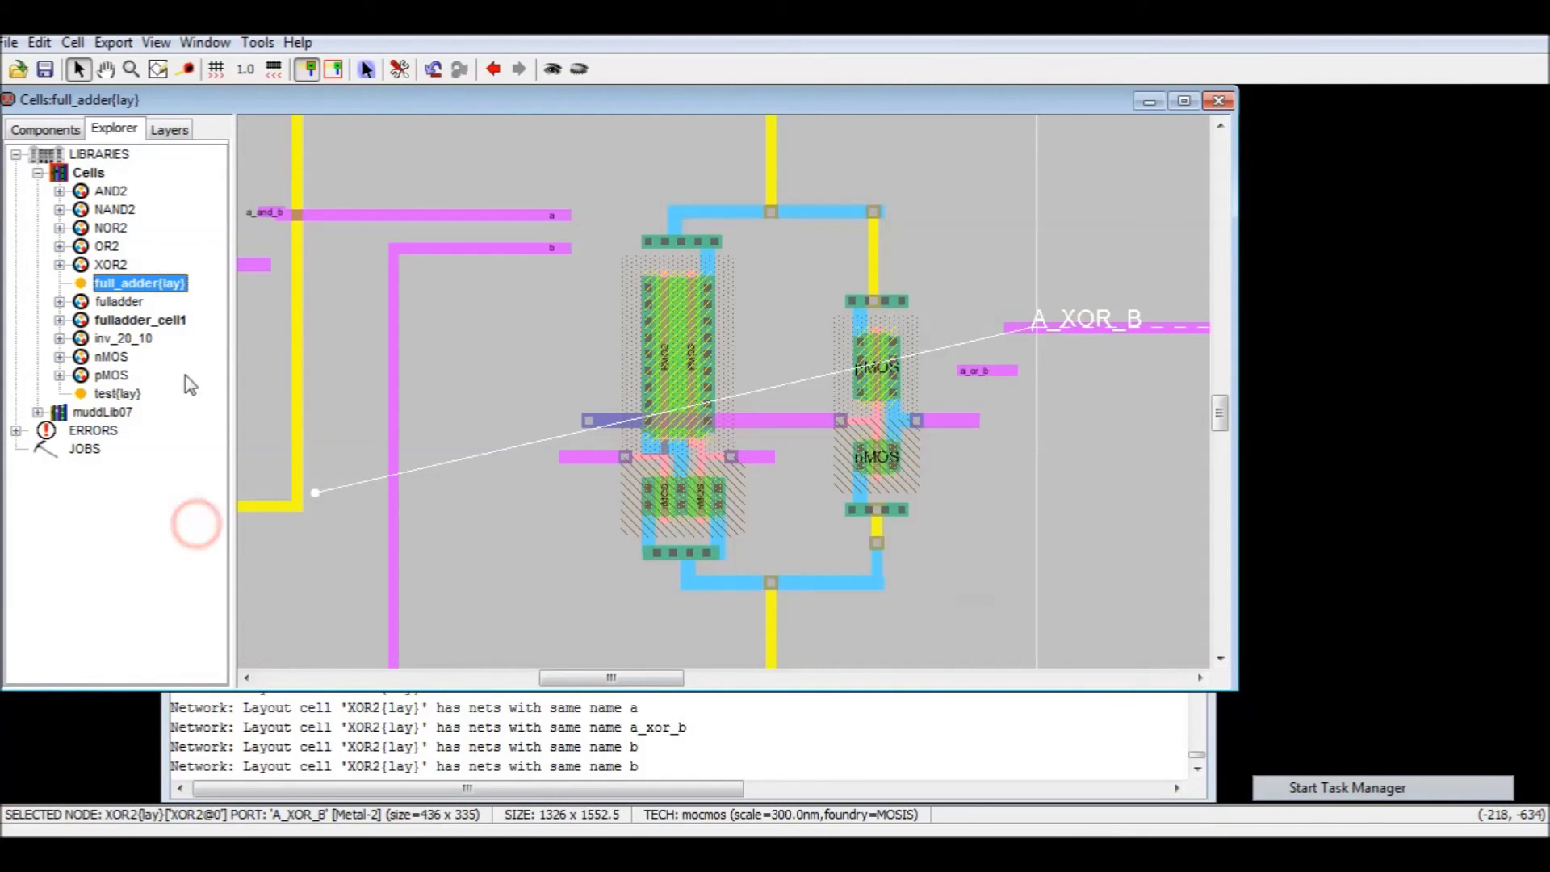
click(218, 45)
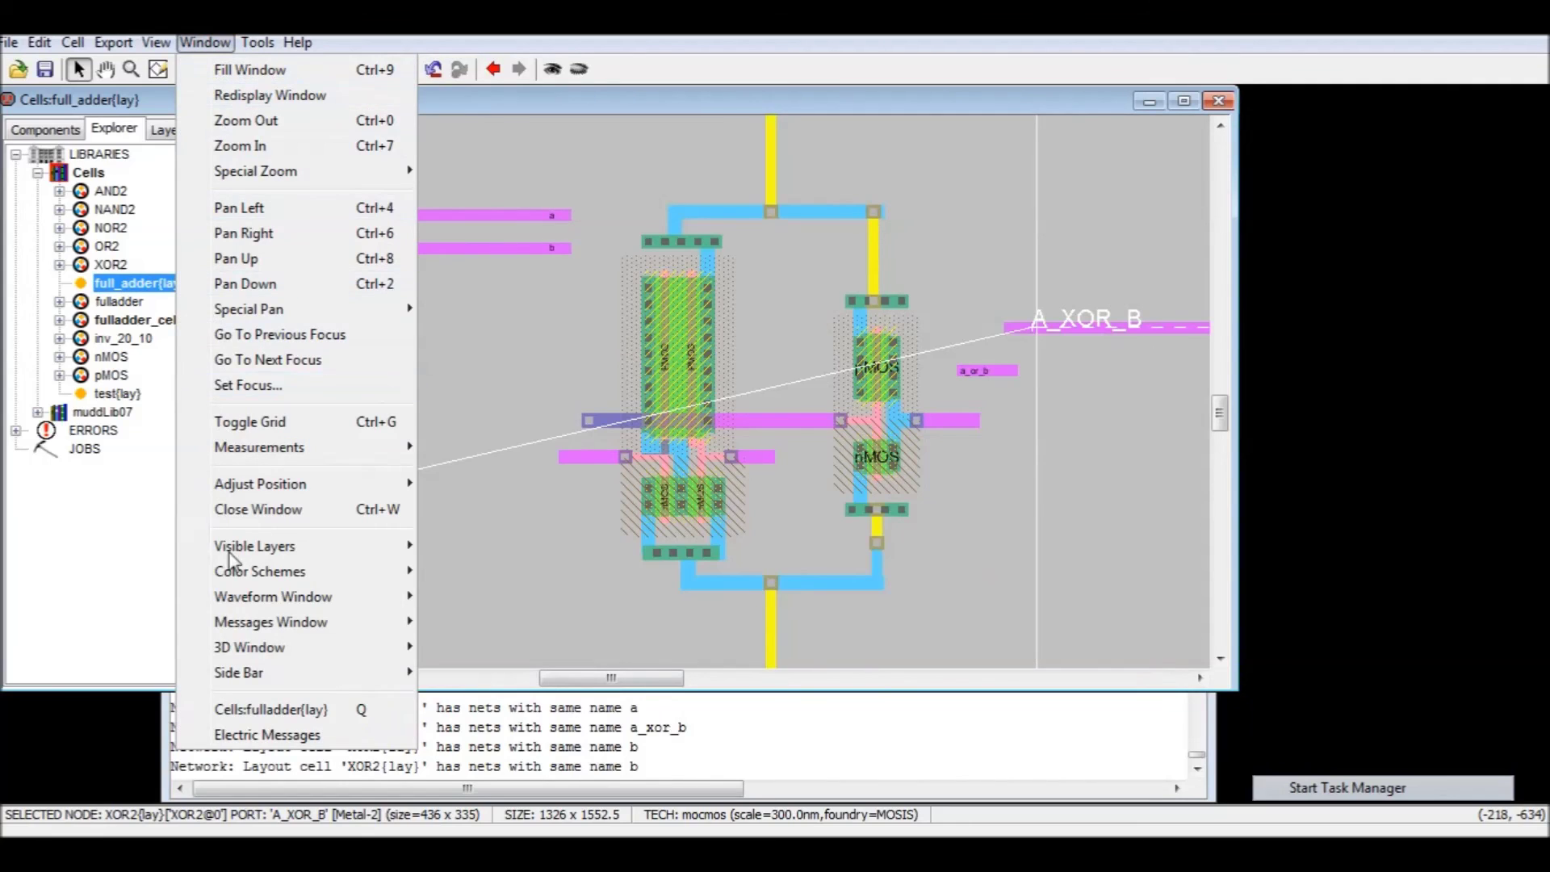
click(292, 651)
click(436, 646)
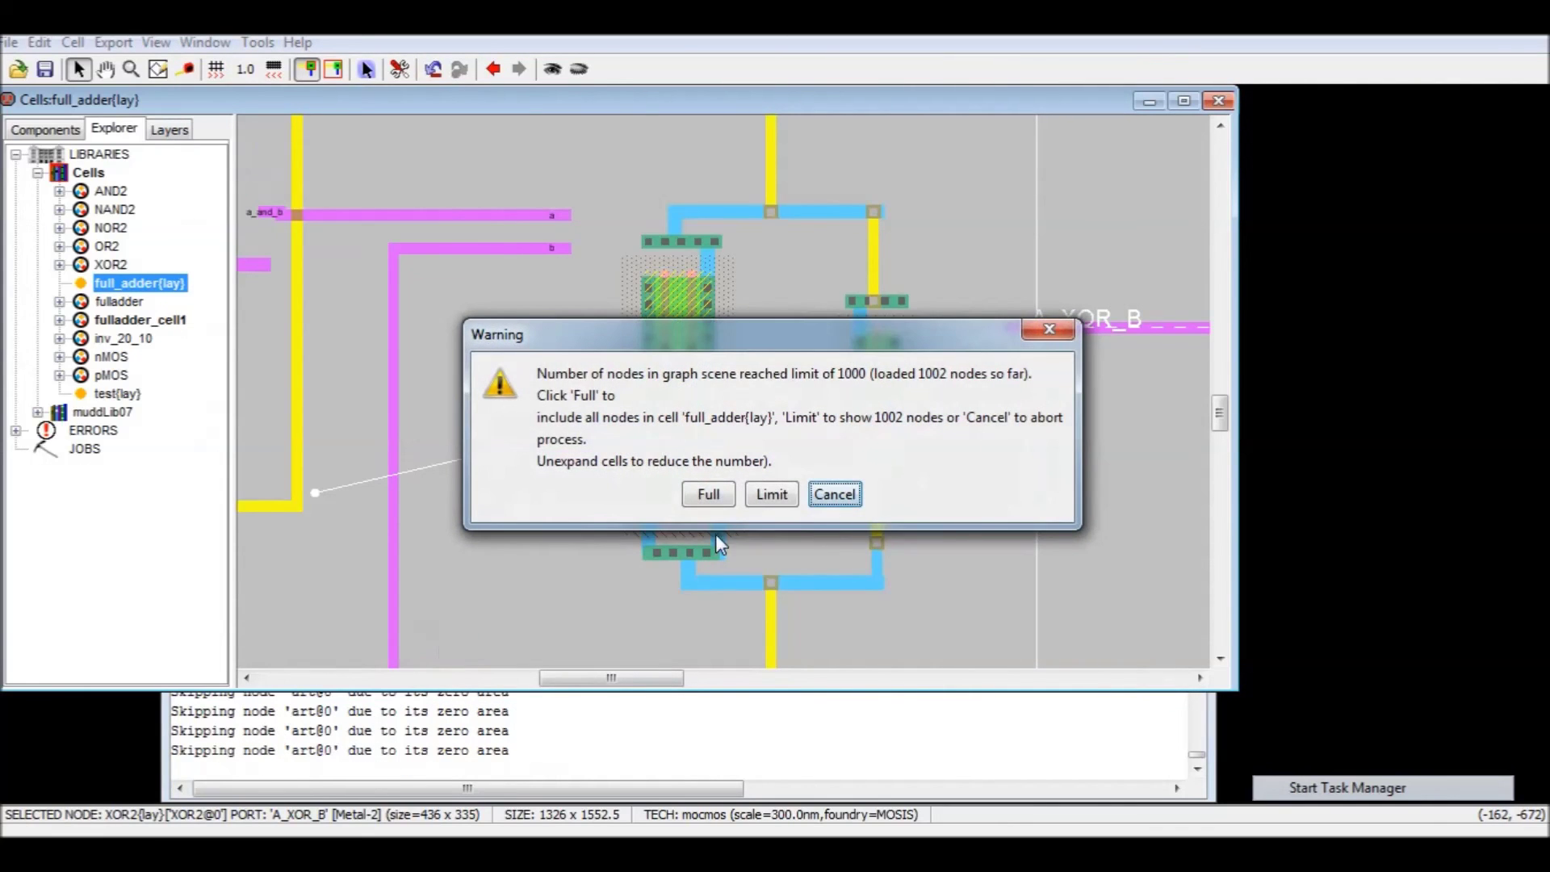
click(709, 494)
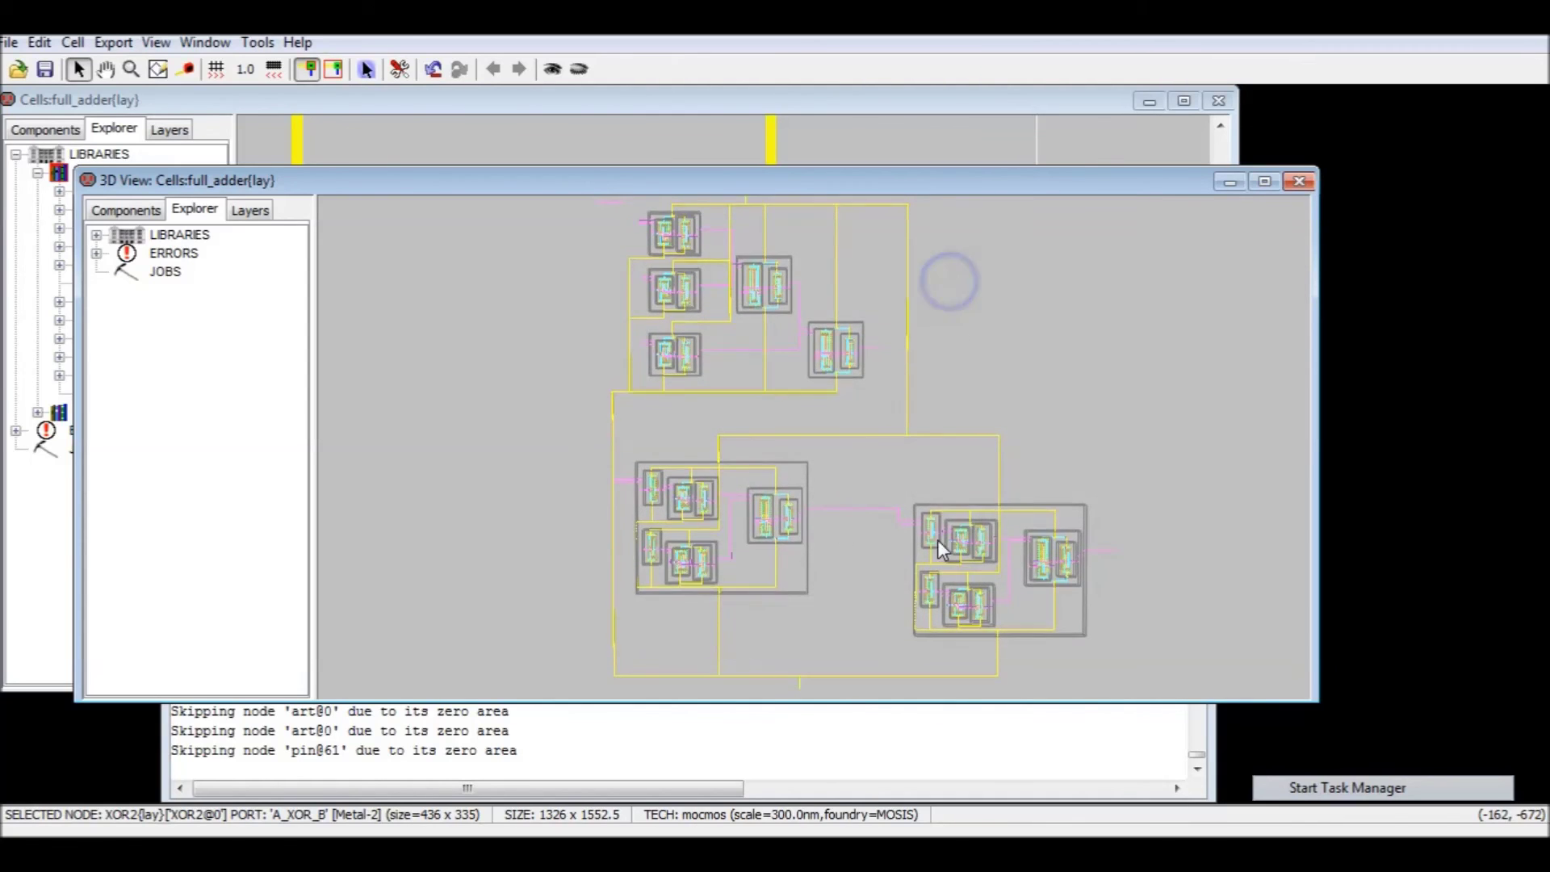
- Examine the stacked metal layers and transistors of the full adder from the side at close range in the 3D view
scroll(893, 471, up, 5)
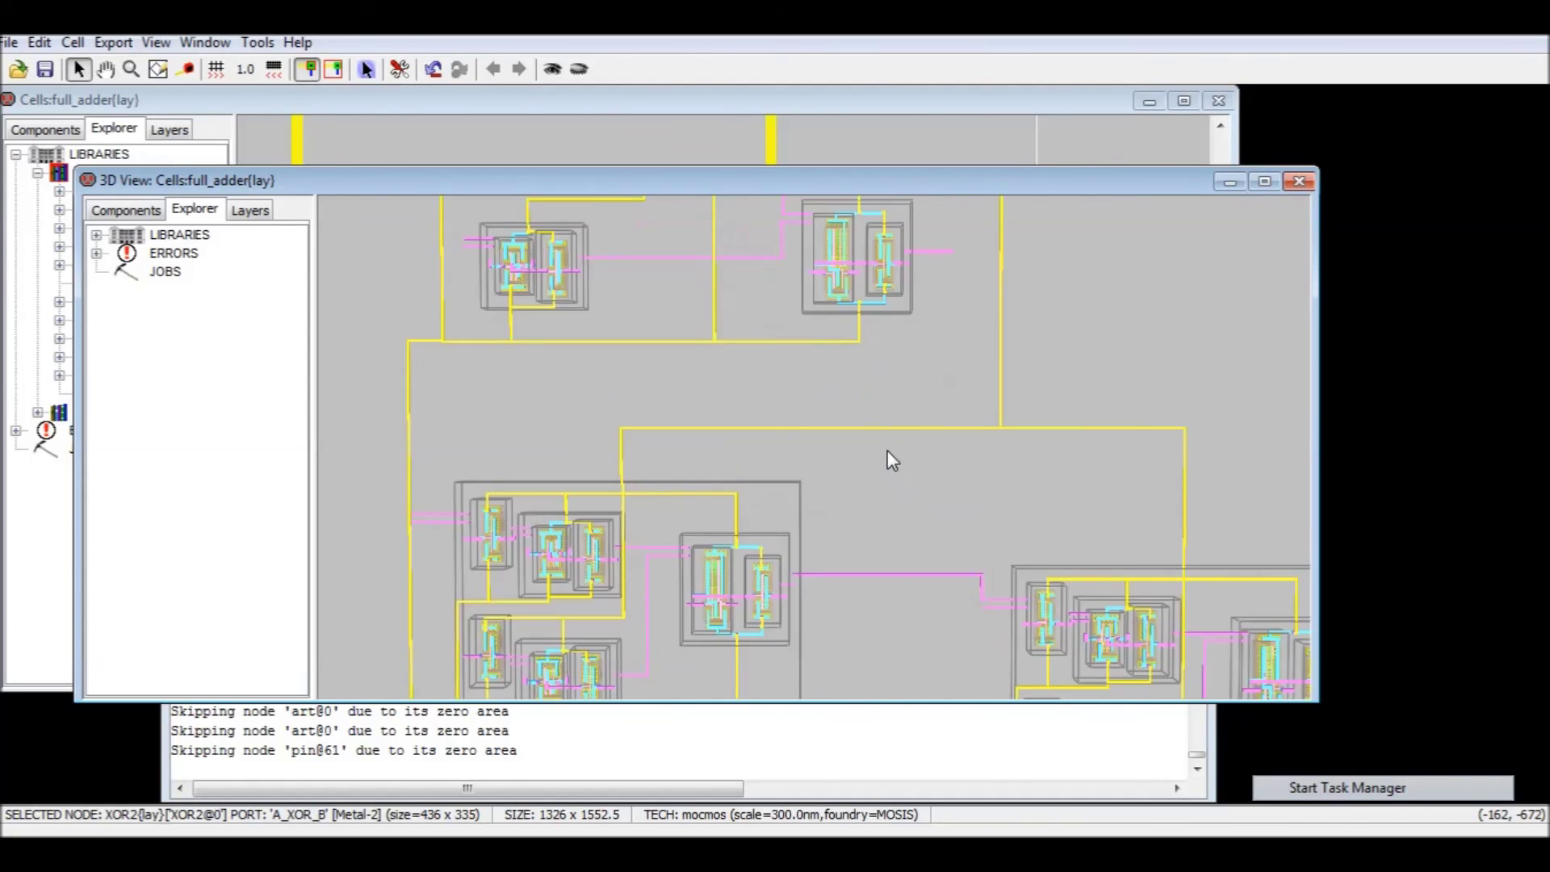
drag(775, 525, 781, 345)
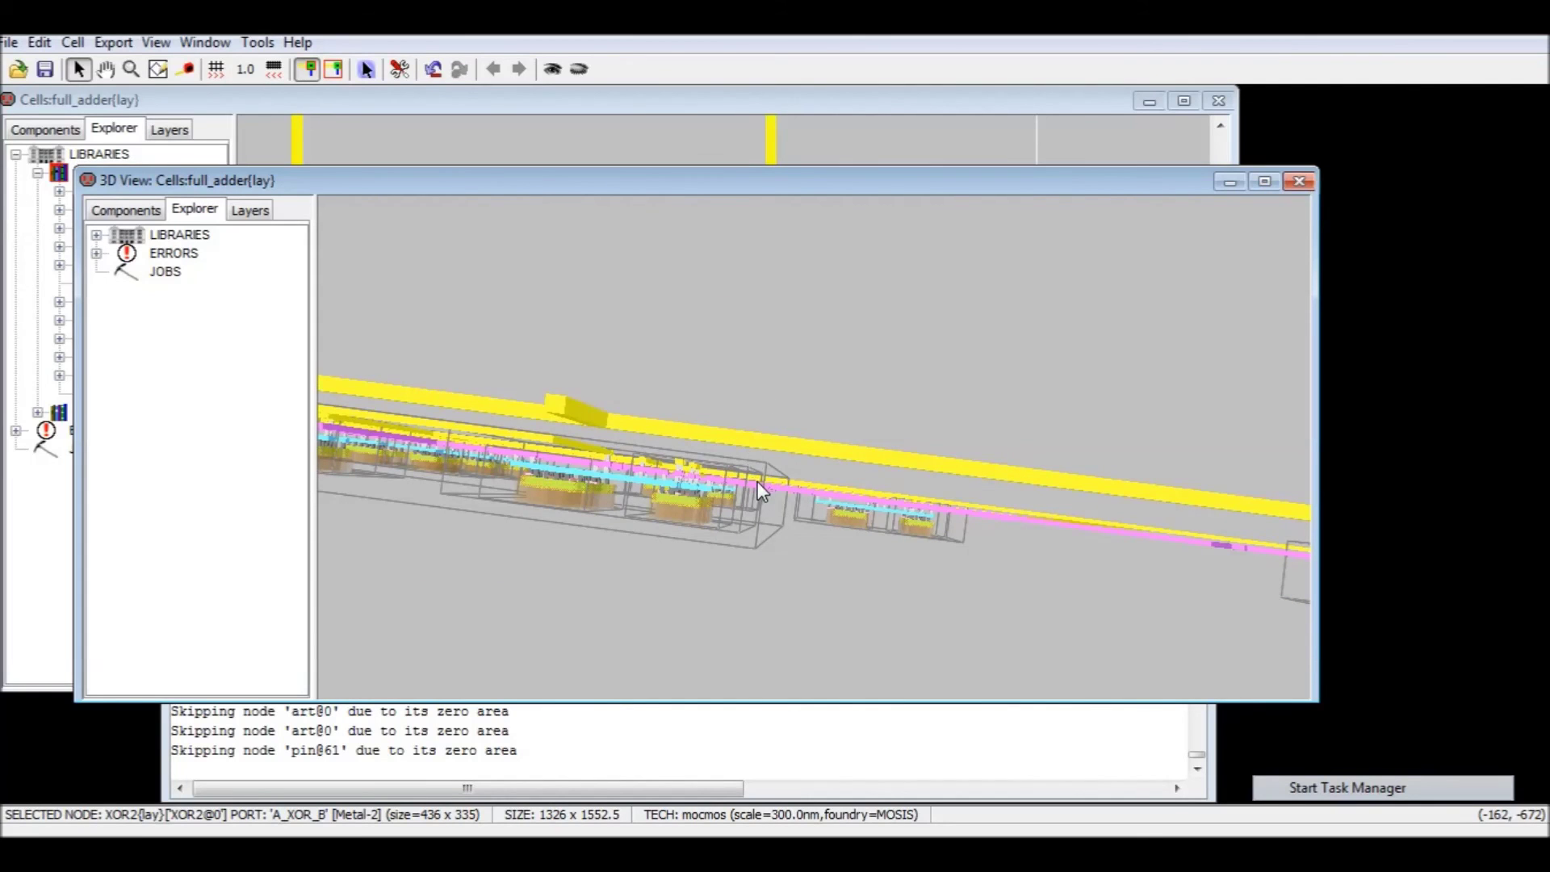
scroll(759, 485, down, 2)
scroll(759, 484, up, 5)
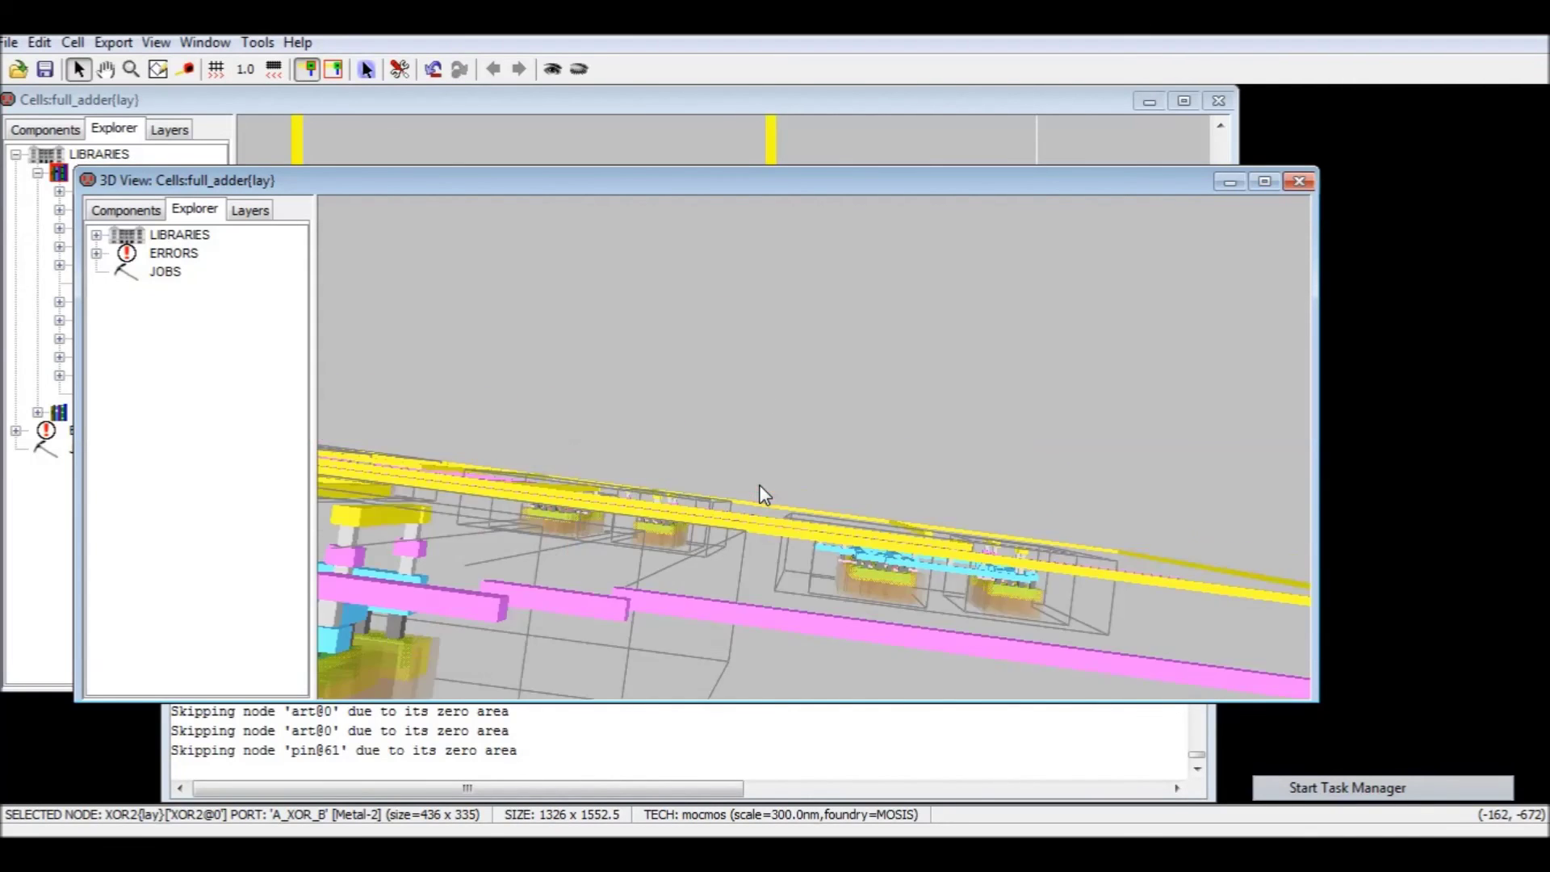
scroll(759, 486, up, 2)
scroll(741, 578, up, 2)
drag(735, 599, 709, 546)
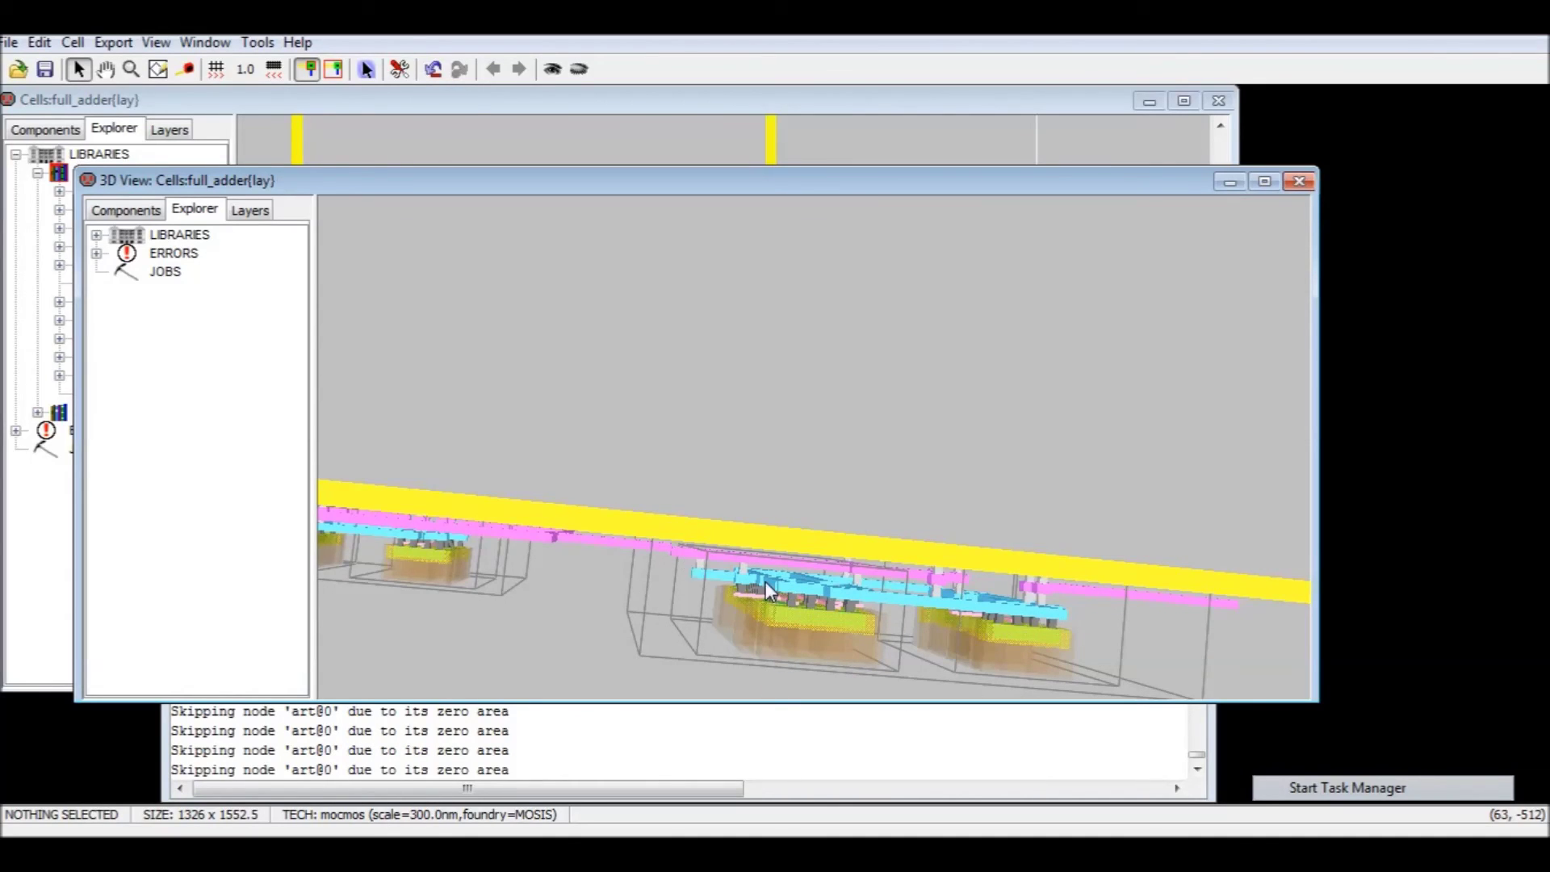
- Examine the overall arrangement of the full adder's gates and wiring in 3D from several angles, ending with a view from above
scroll(767, 592, down, 8)
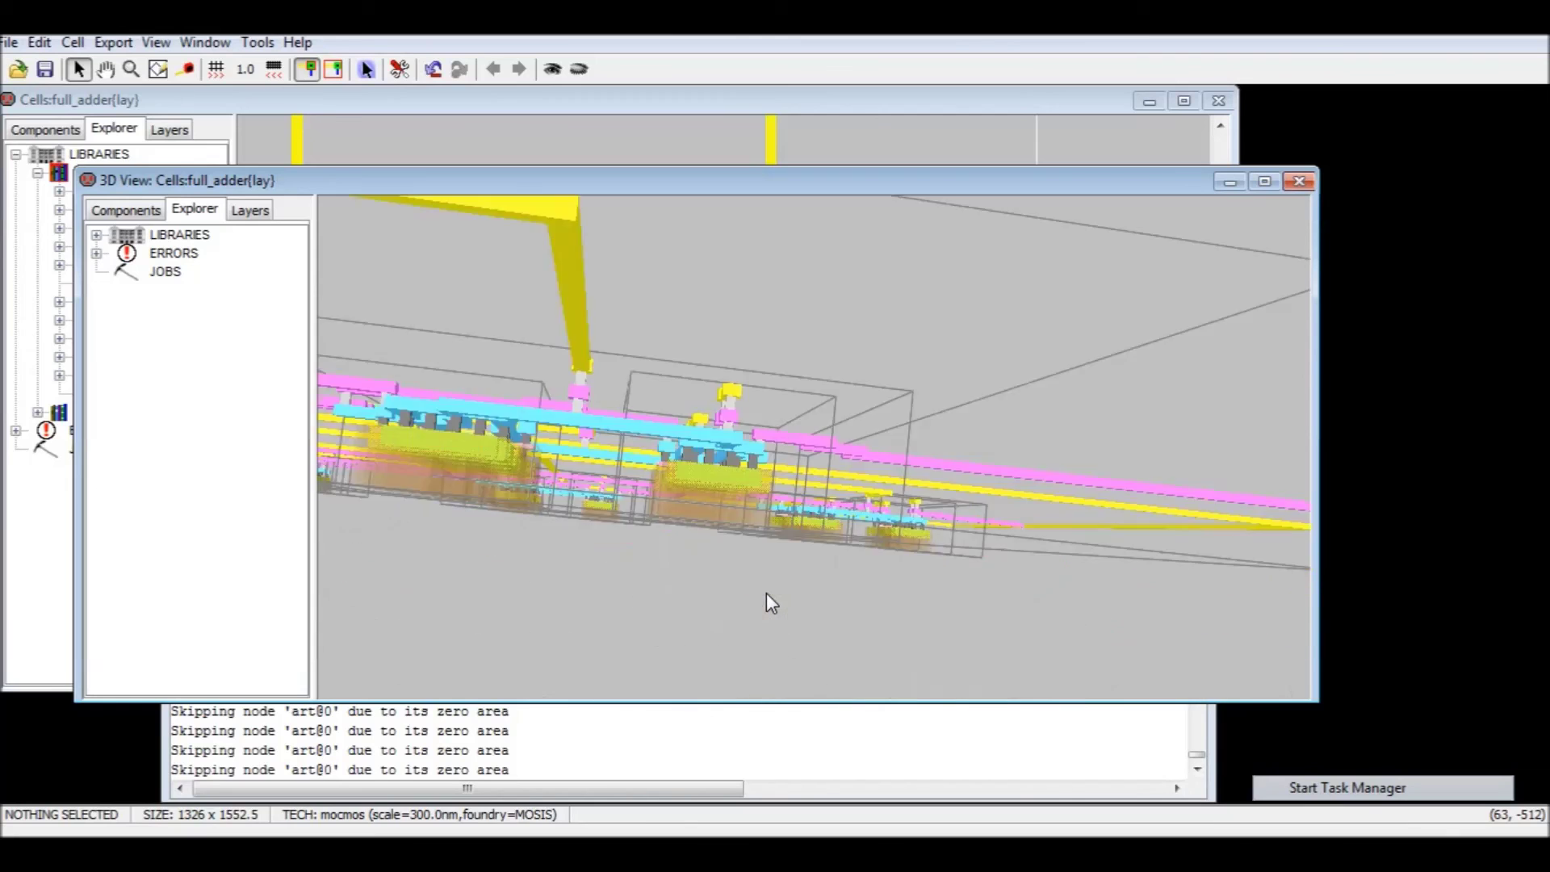
scroll(771, 602, down, 3)
drag(785, 494, 758, 564)
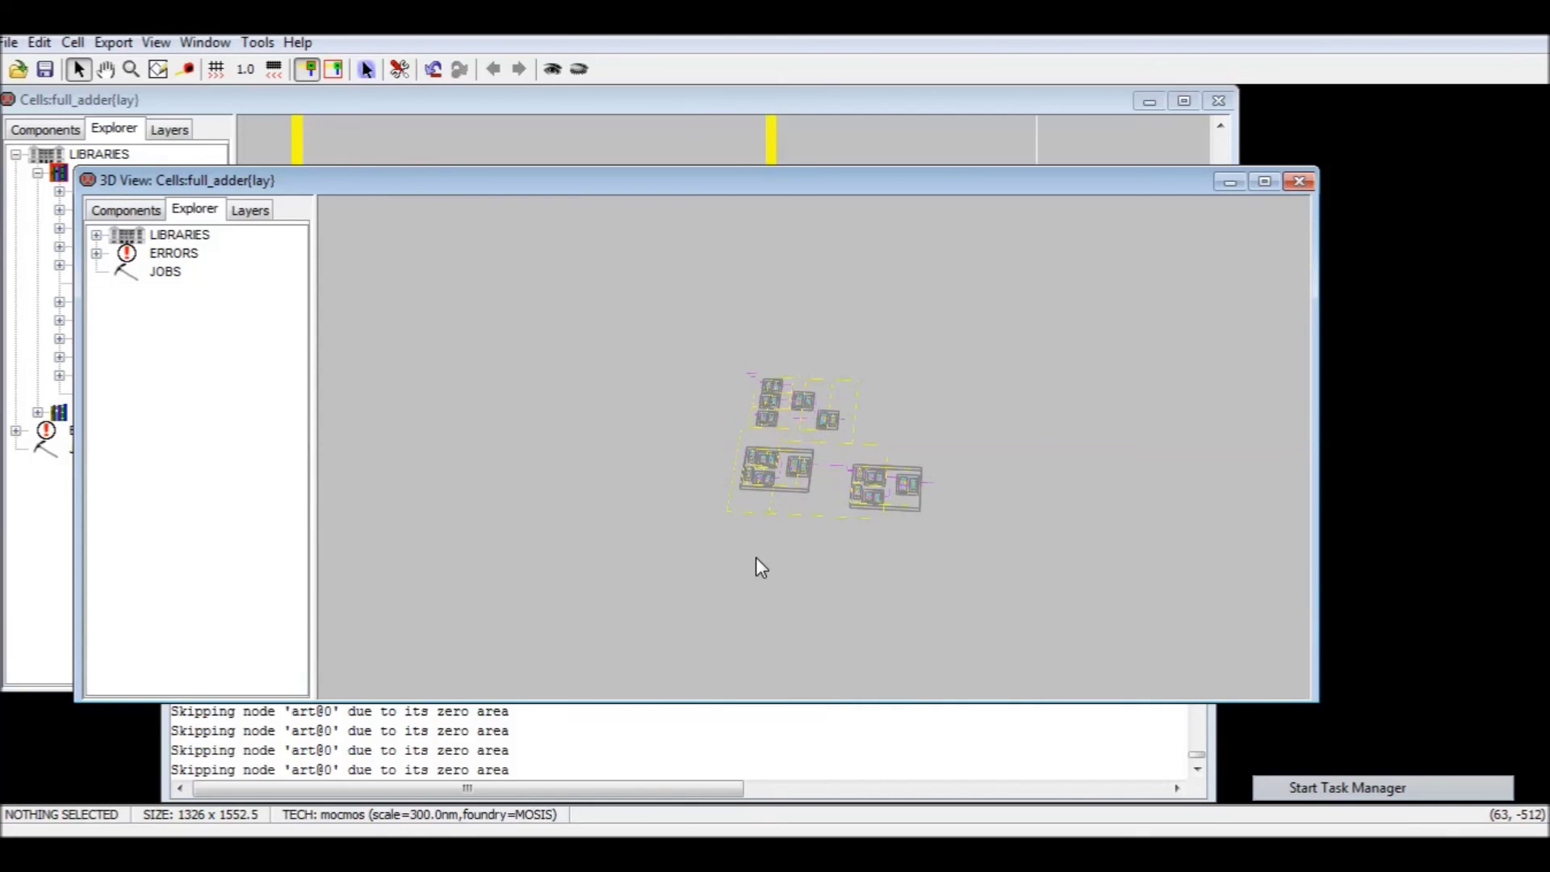
scroll(856, 485, up, 3)
scroll(853, 477, up, 5)
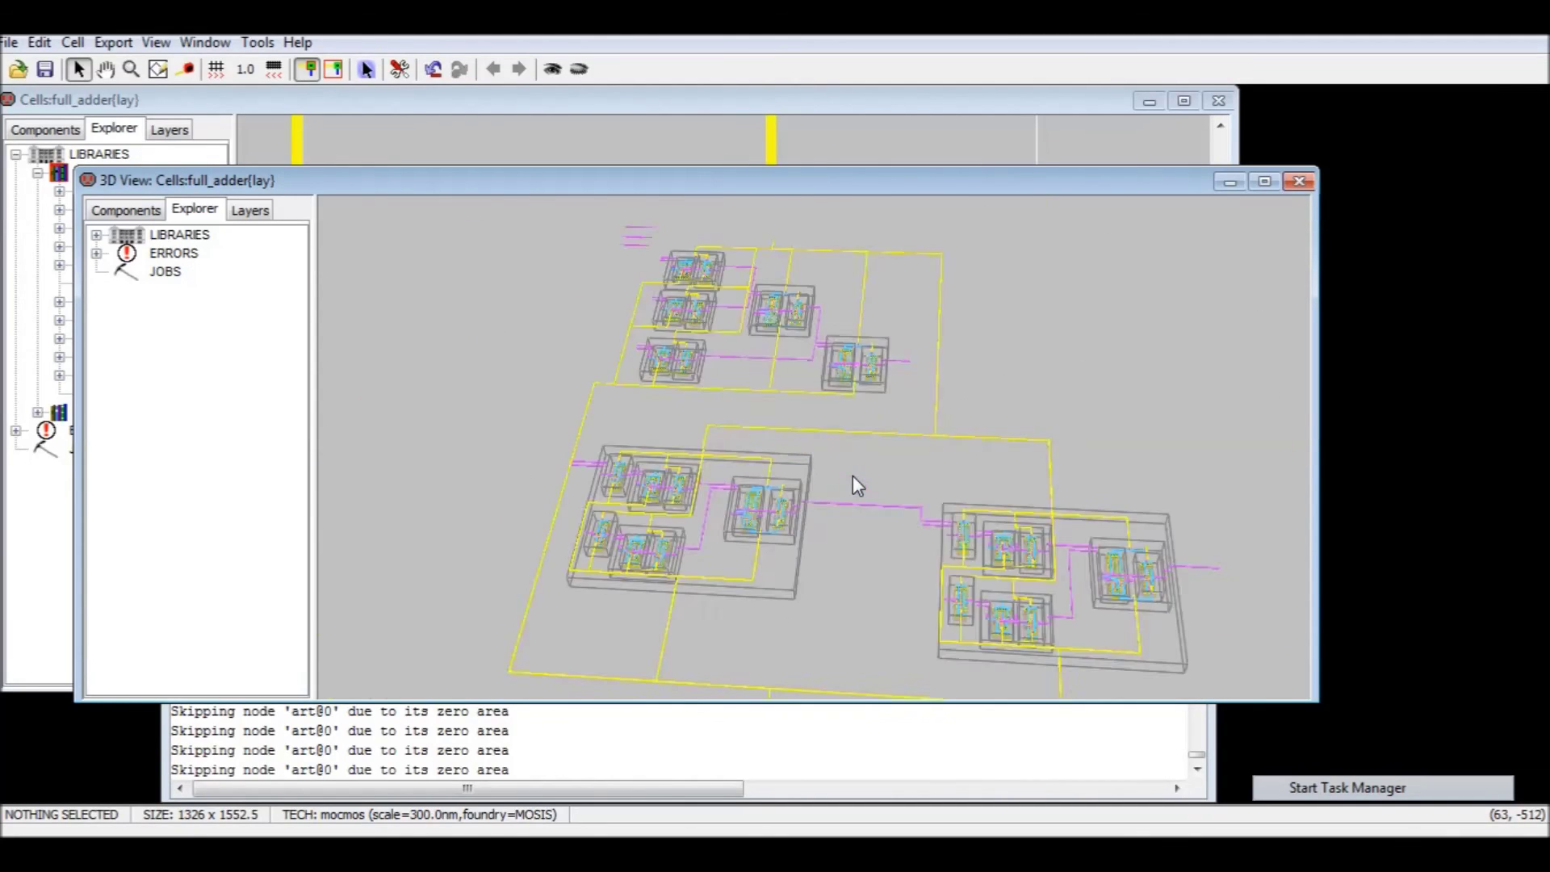
mouse_move(865, 473)
mouse_down()
mouse_move(879, 443)
mouse_move(855, 424)
mouse_move(821, 483)
mouse_move(909, 472)
mouse_move(893, 476)
mouse_up()
scroll(889, 478, up, 3)
scroll(890, 477, down, 6)
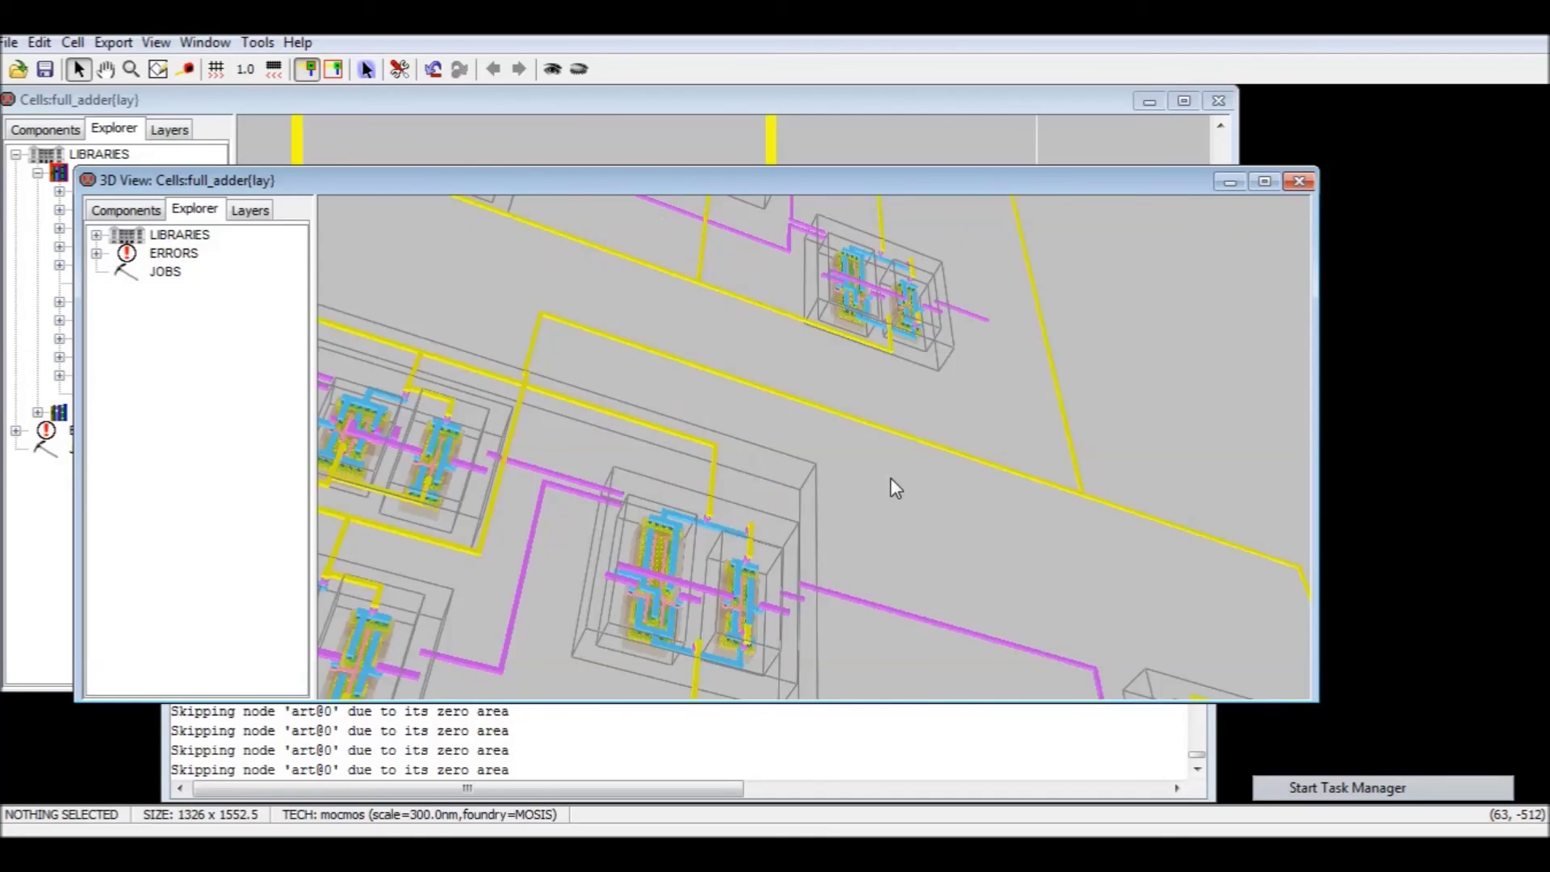
drag(913, 491, 916, 471)
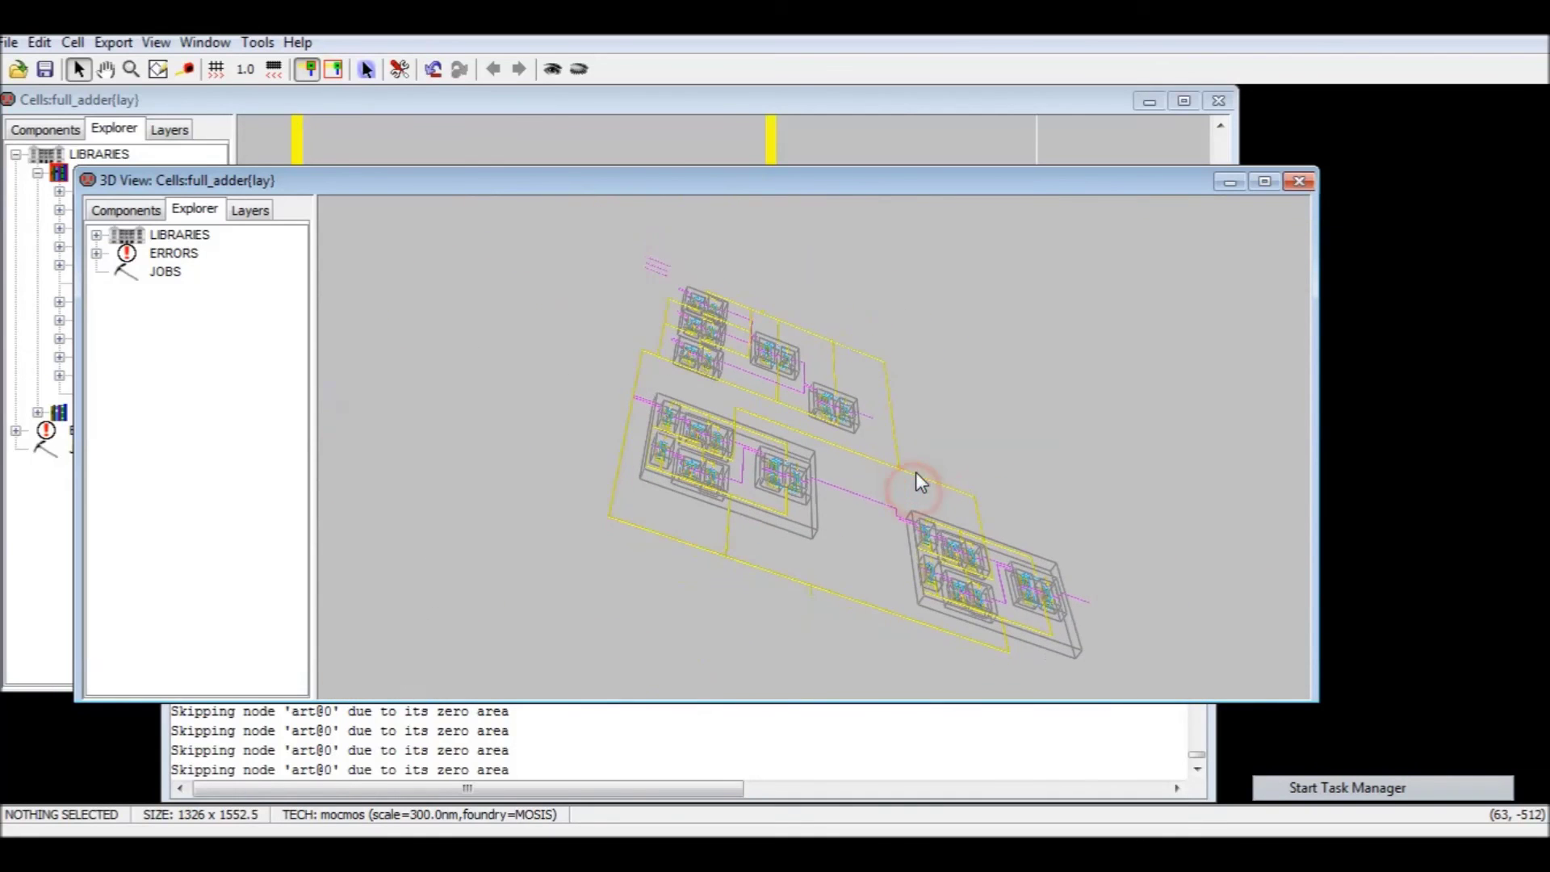
drag(637, 517, 610, 618)
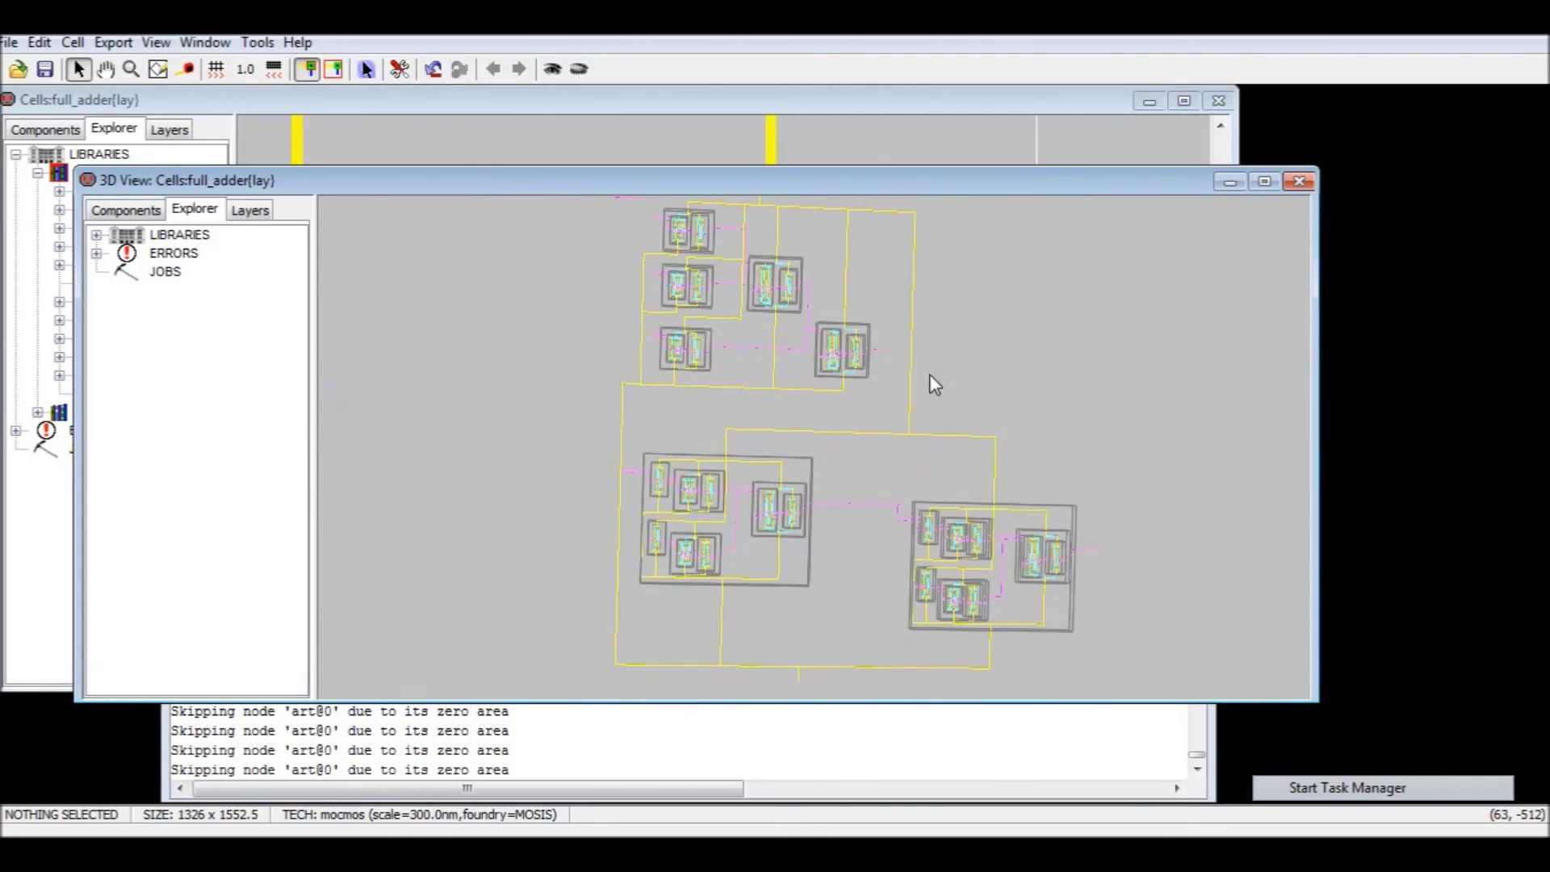